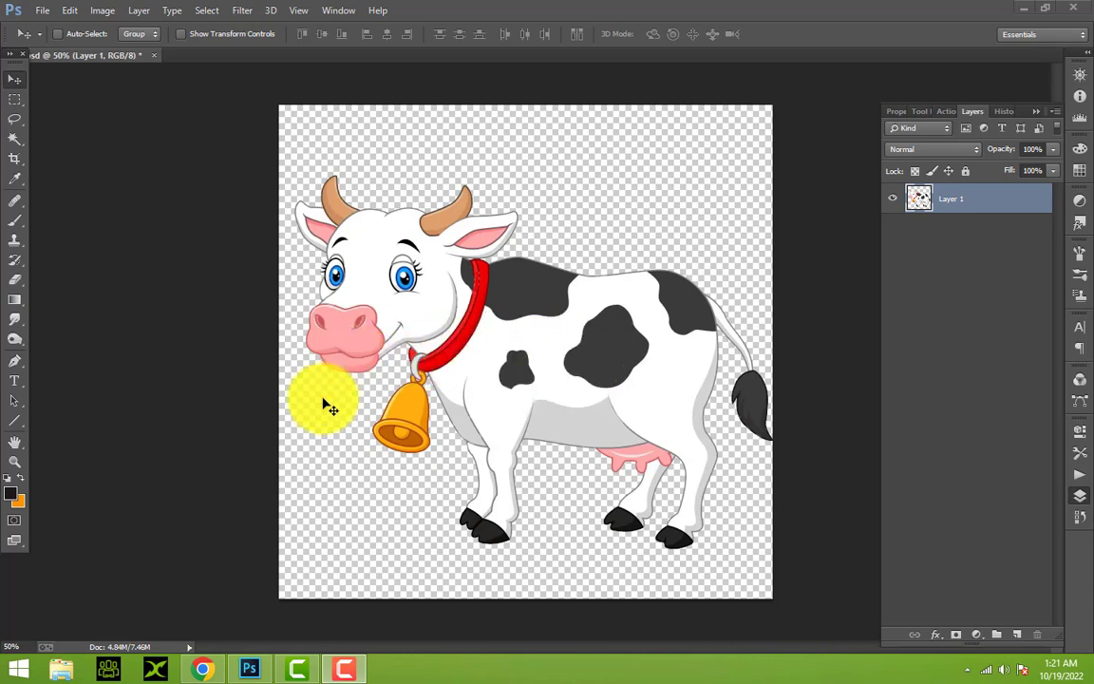
# Switch from Photoshop to Chrome's Google Images results for cartoon cow
pyautogui.click(202, 669)
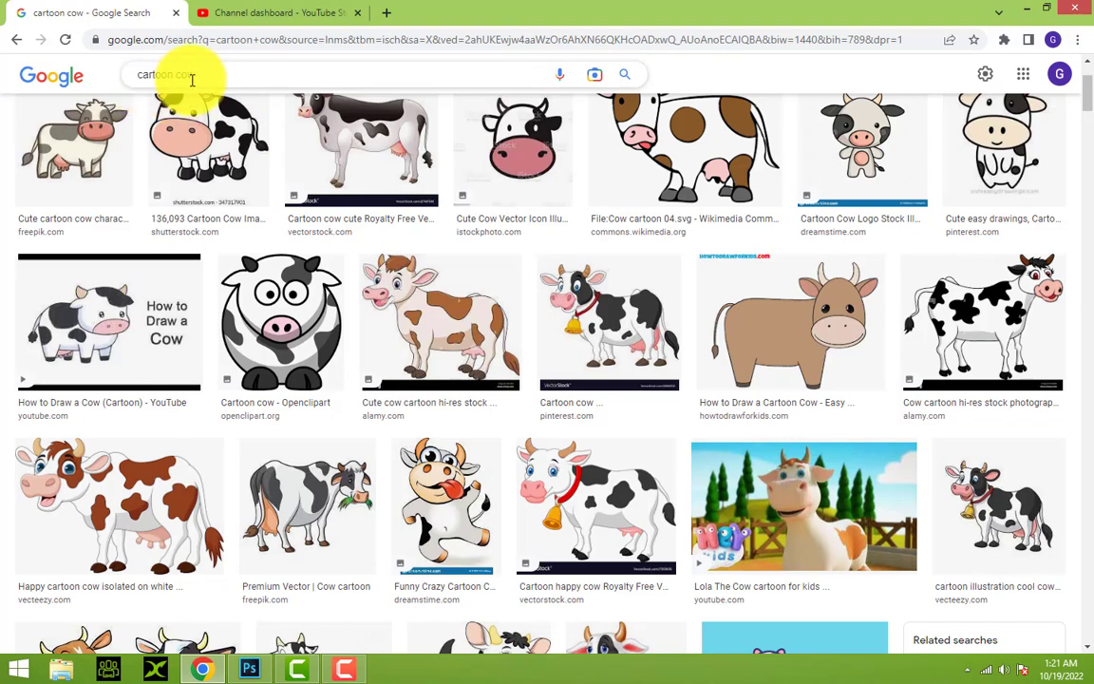
# Preview the cartoon illustration cool cow image, then minimize Chrome back to Photoshop
pyautogui.scroll(2, 570, 237)
pyautogui.scroll(-2, 803, 403)
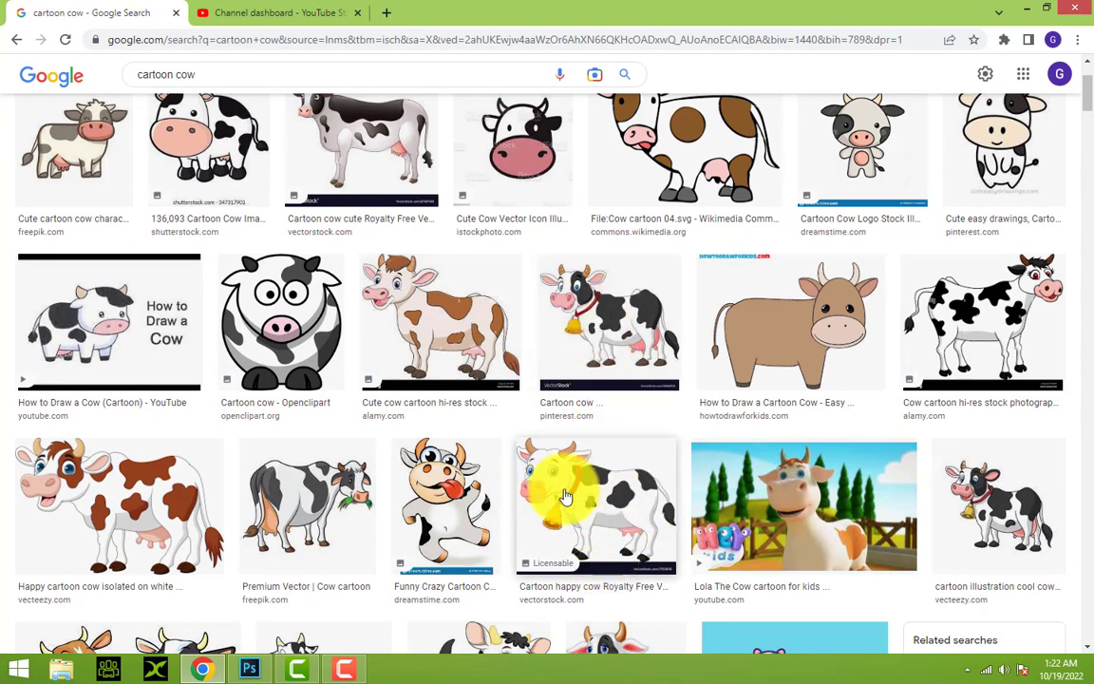
pyautogui.scroll(-4, 588, 474)
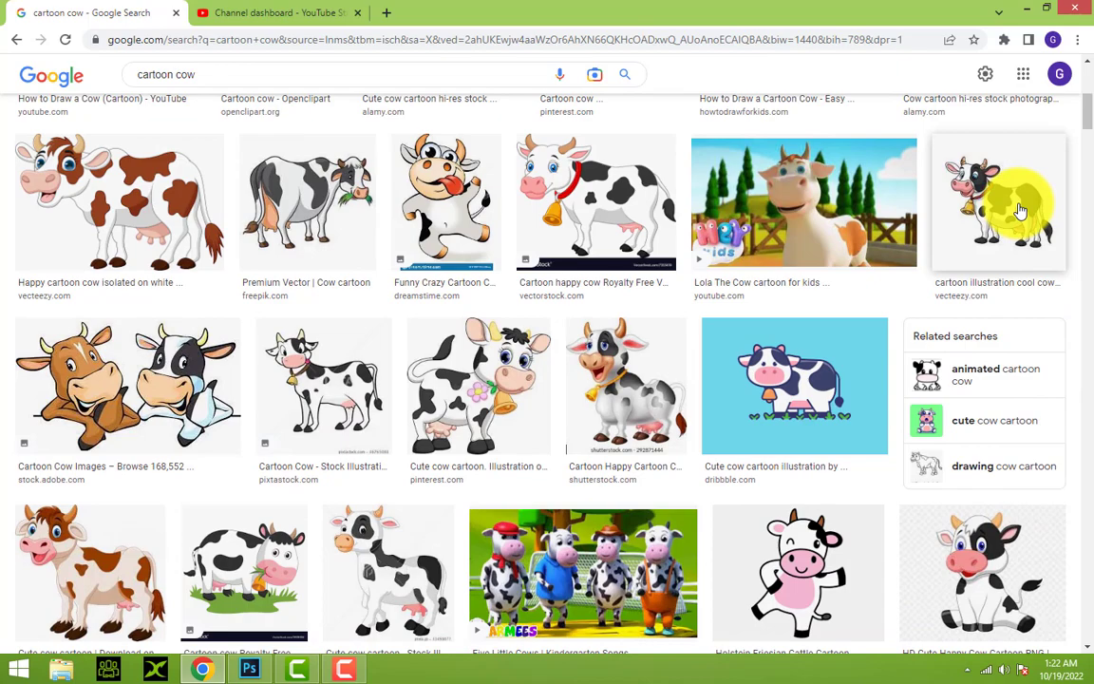
pyautogui.scroll(-4, 544, 446)
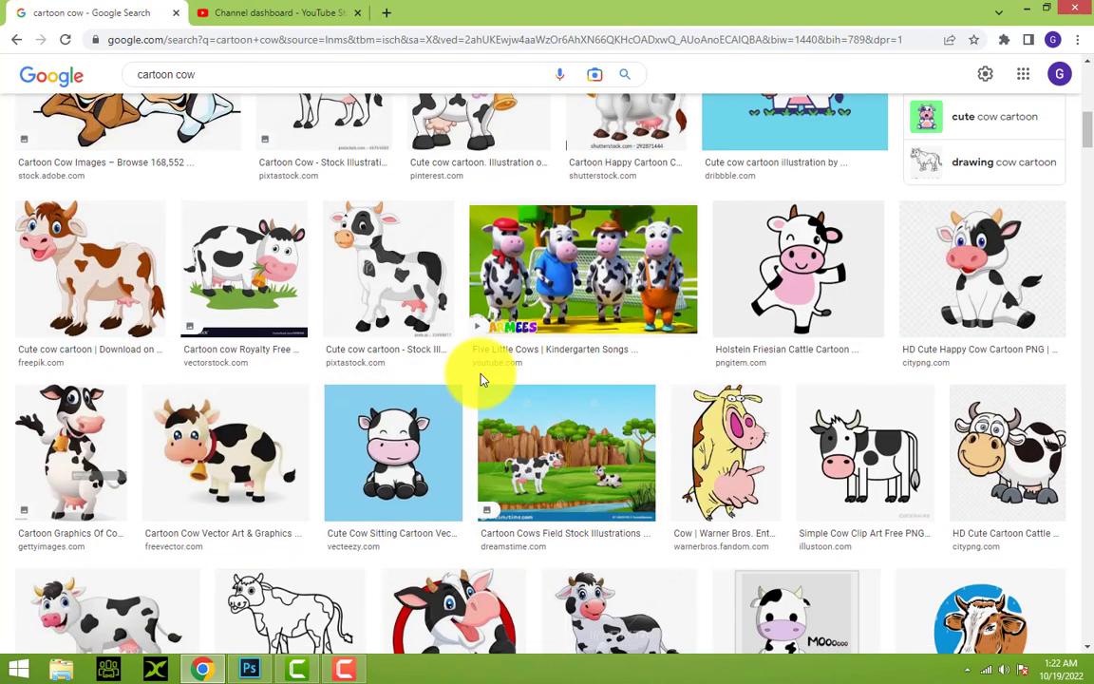
pyautogui.scroll(-4, 470, 379)
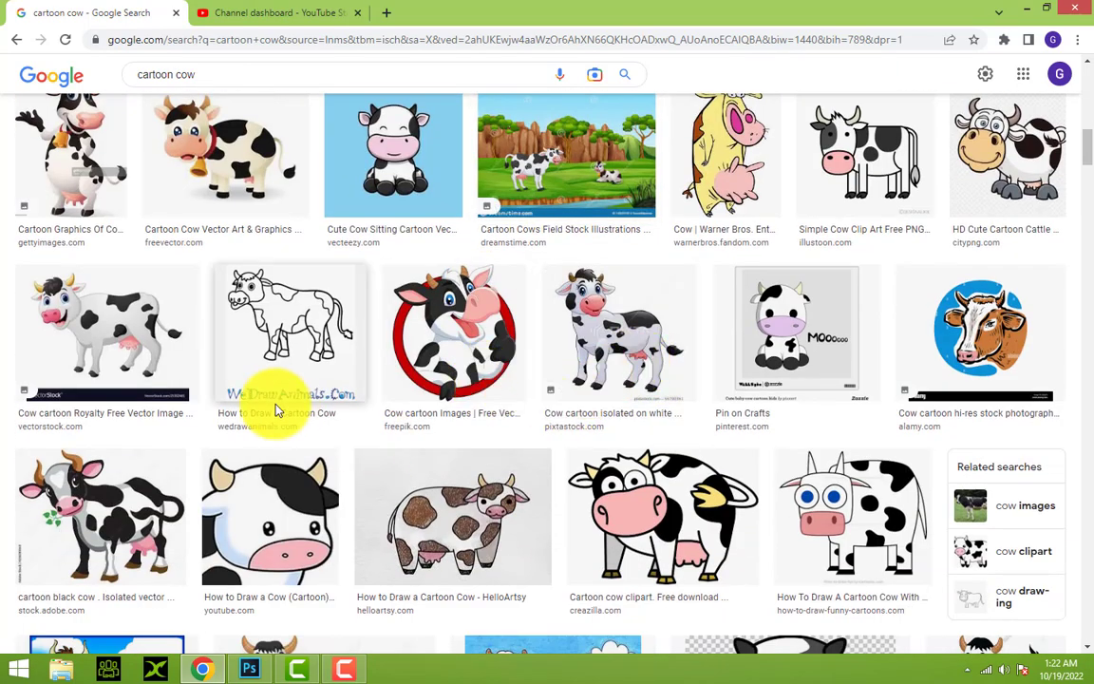
pyautogui.scroll(4, 640, 397)
pyautogui.scroll(4, 684, 410)
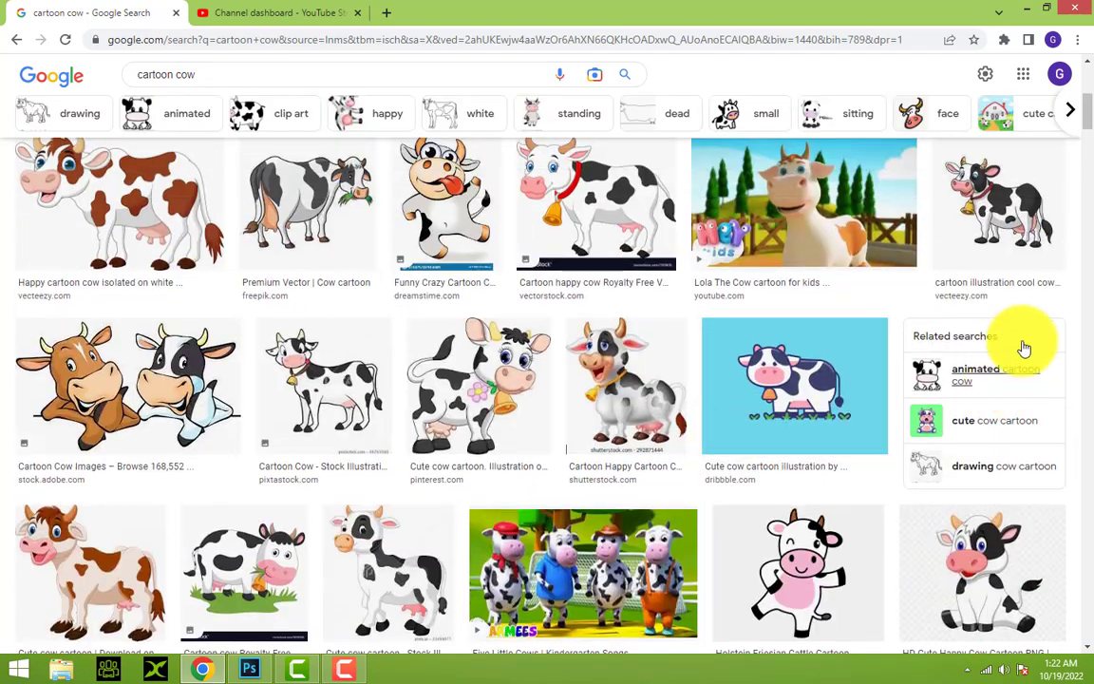
pyautogui.click(999, 207)
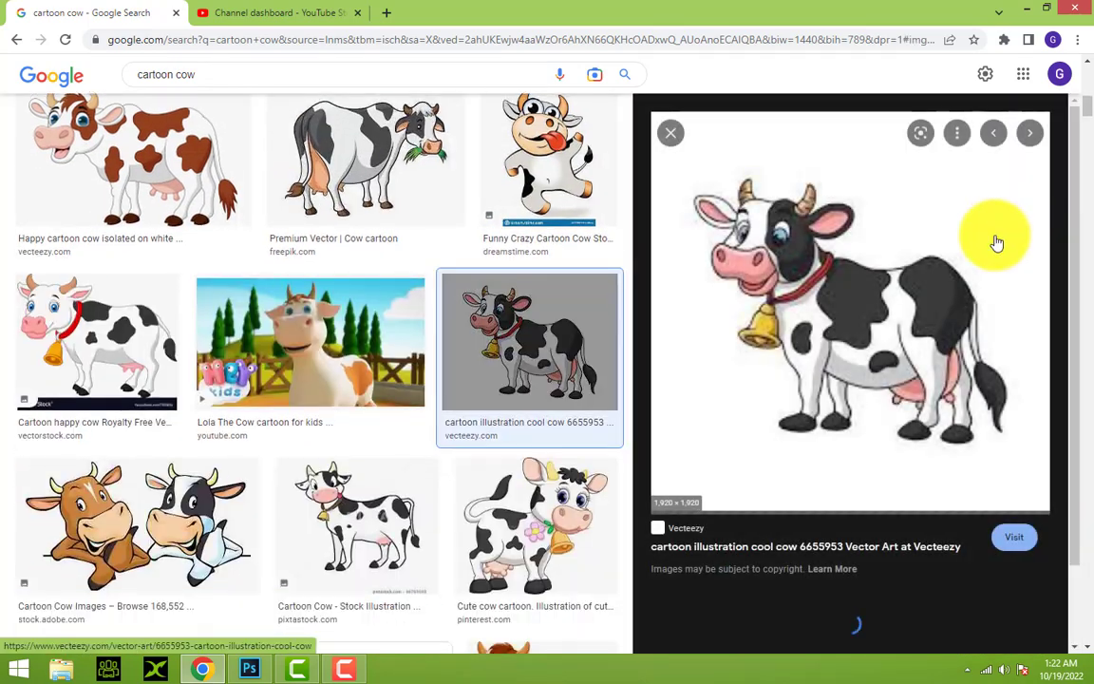
pyautogui.rightClick(861, 319)
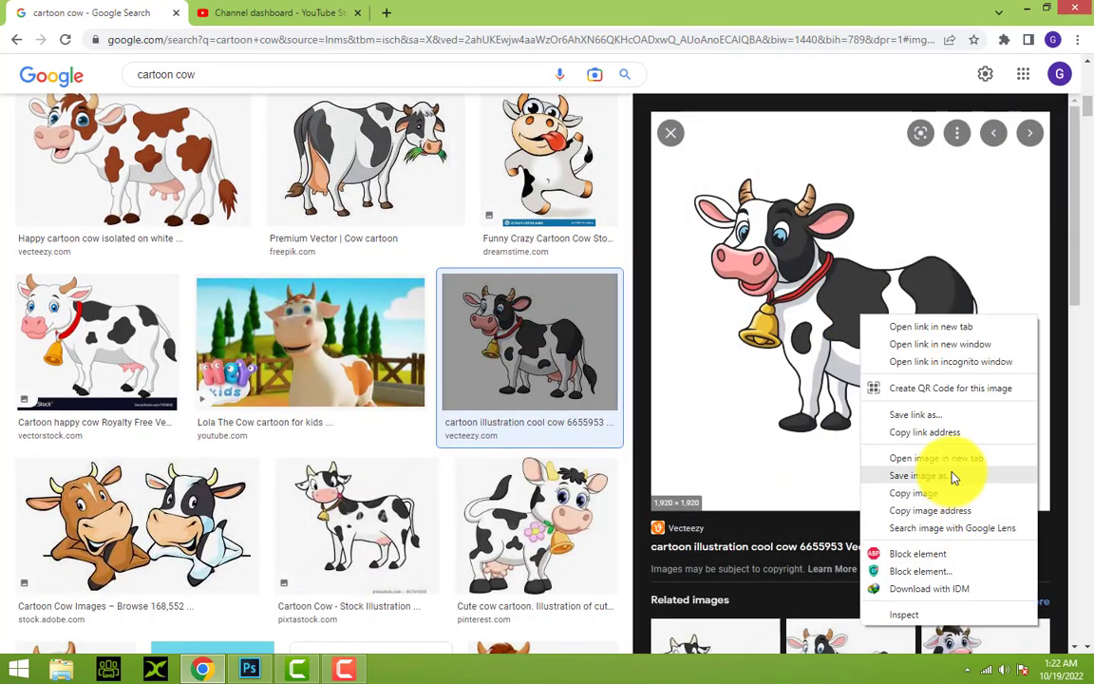
pyautogui.click(1030, 8)
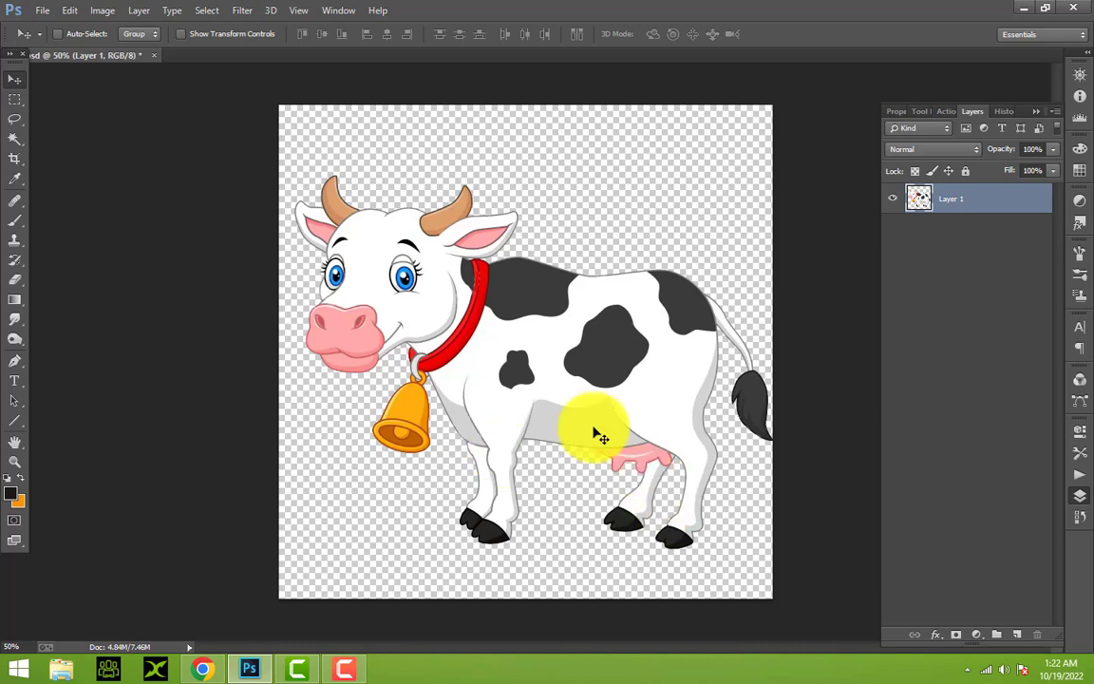
# Nudge the cow slightly right and down on the canvas, then bring Cartoon Animator 4 forward
pyautogui.moveTo(677, 238)
pyautogui.mouseDown()
pyautogui.moveTo(722, 281)
pyautogui.moveTo(530, 379)
pyautogui.moveTo(559, 434)
pyautogui.mouseUp()
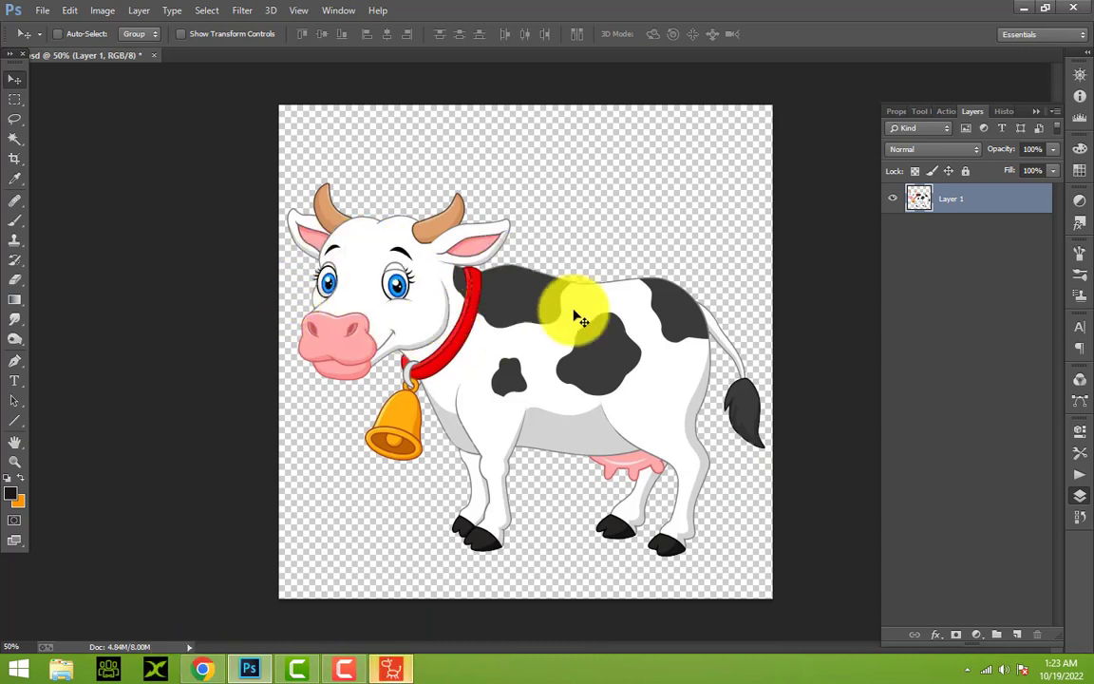
pyautogui.click(392, 669)
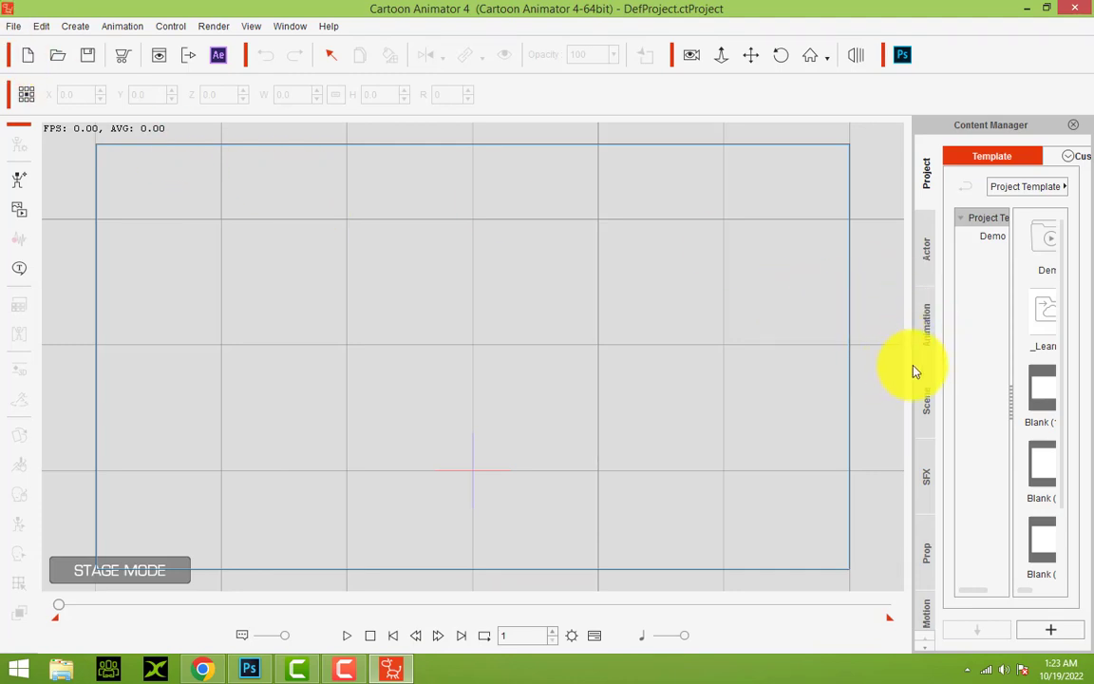
# Widen the Content Manager and list the Actor > Character > G3 > 2_G3 Animals templates
pyautogui.moveTo(910, 369); pyautogui.dragTo(781, 359)
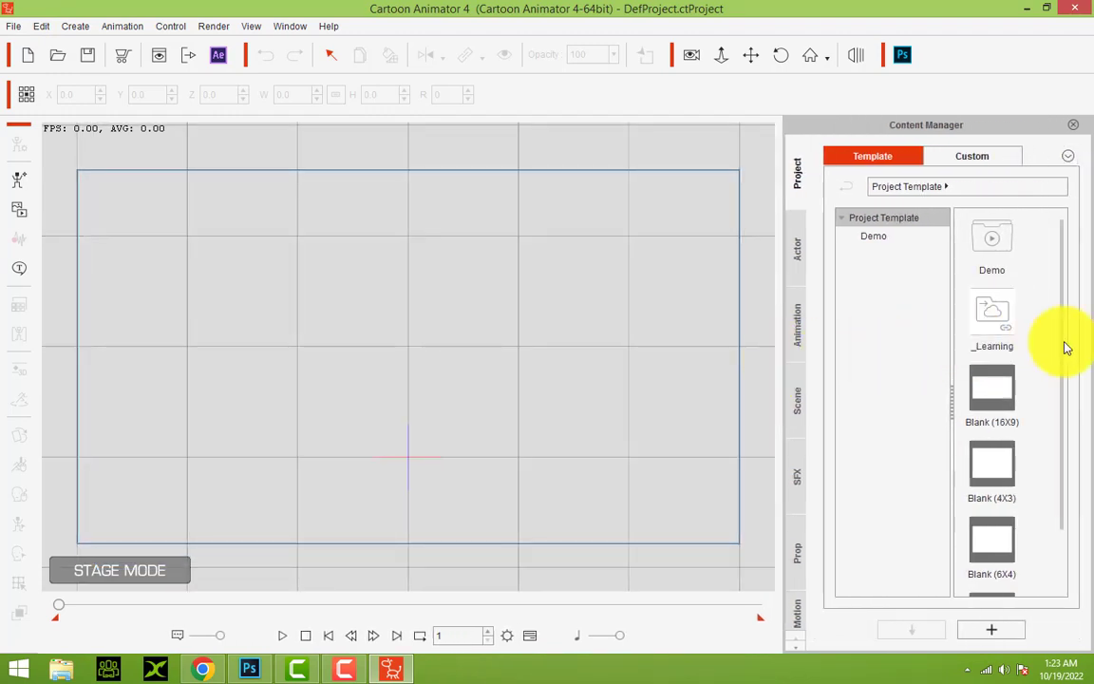
pyautogui.moveTo(1053, 364)
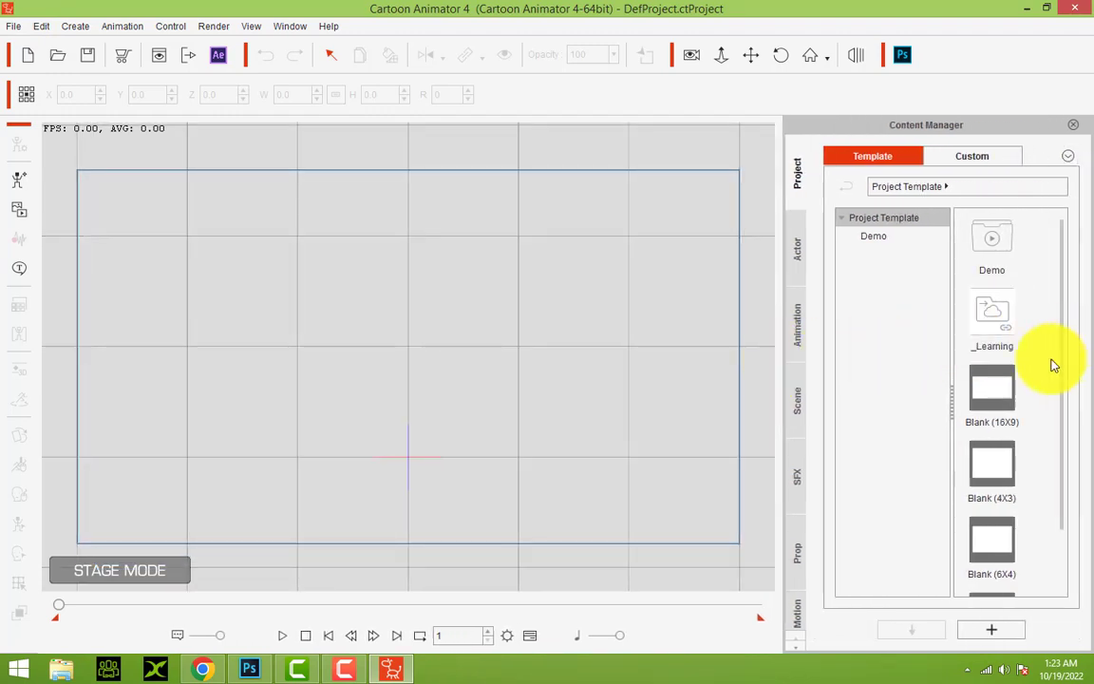
pyautogui.click(790, 274)
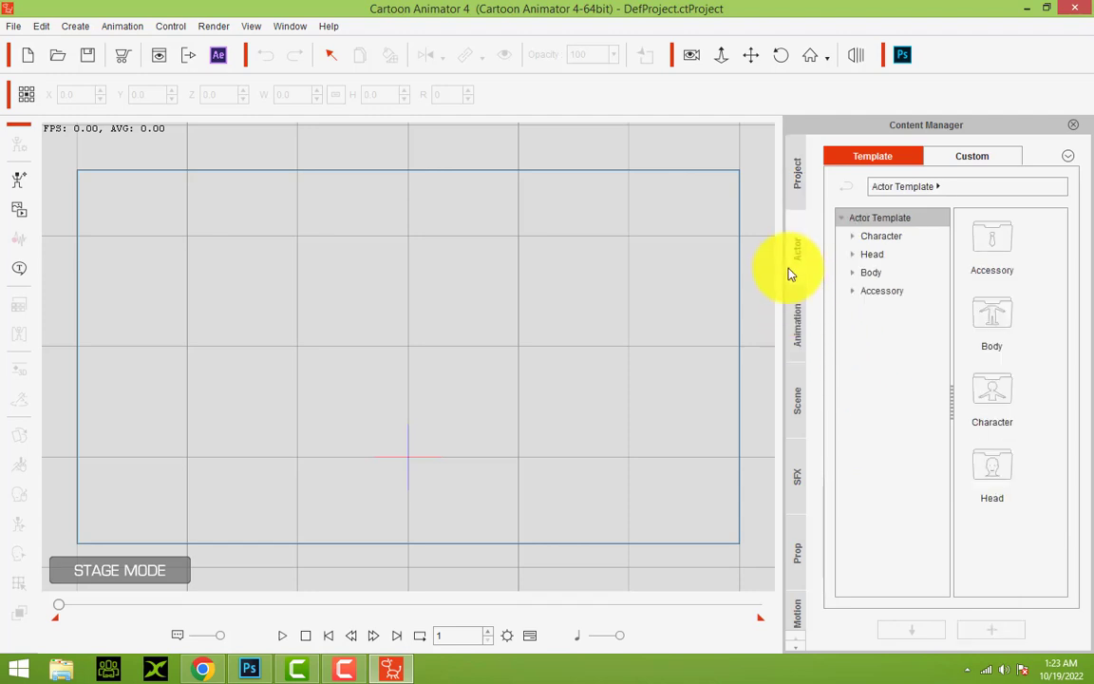
pyautogui.click(853, 239)
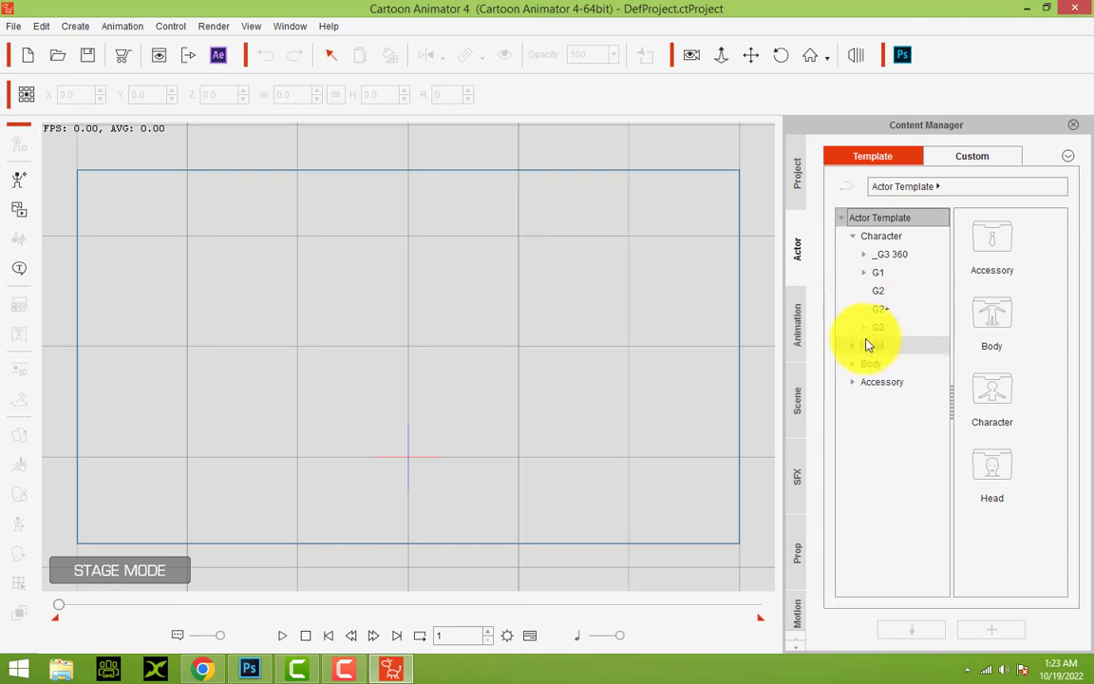
pyautogui.click(865, 328)
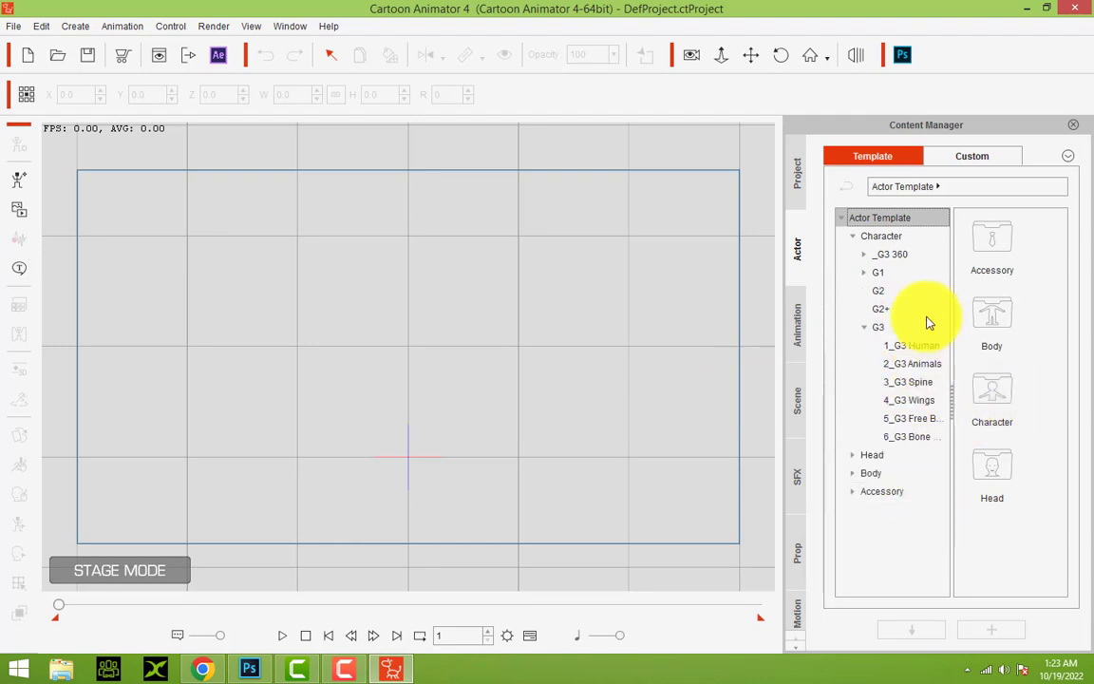
pyautogui.click(916, 365)
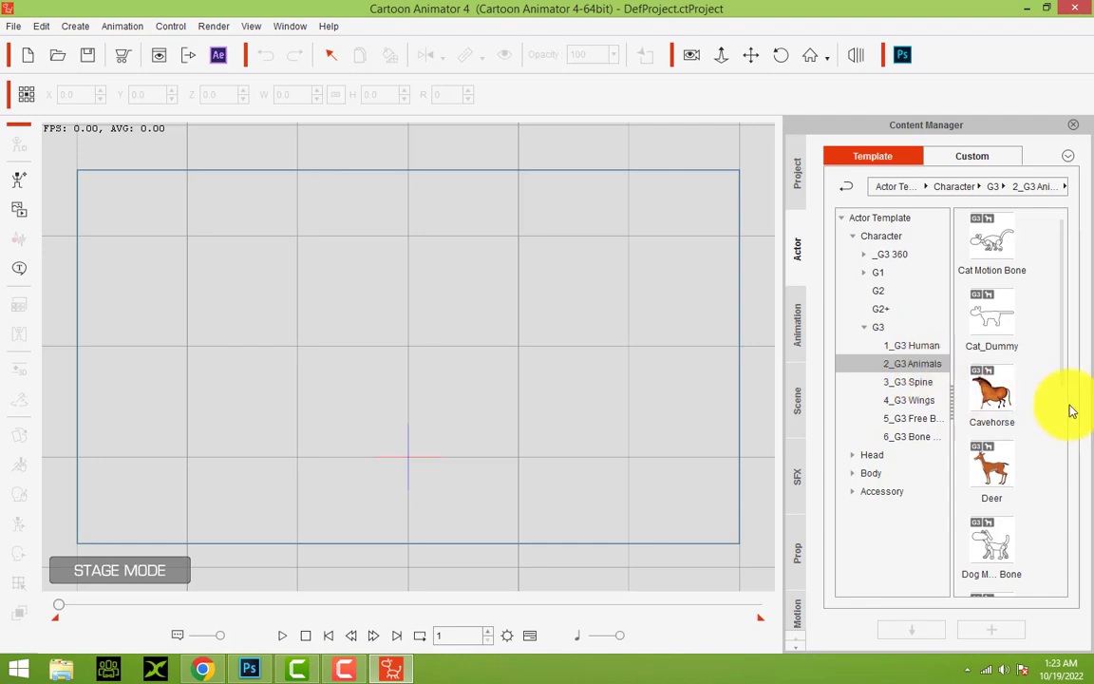
pyautogui.scroll(-5, 1052, 413)
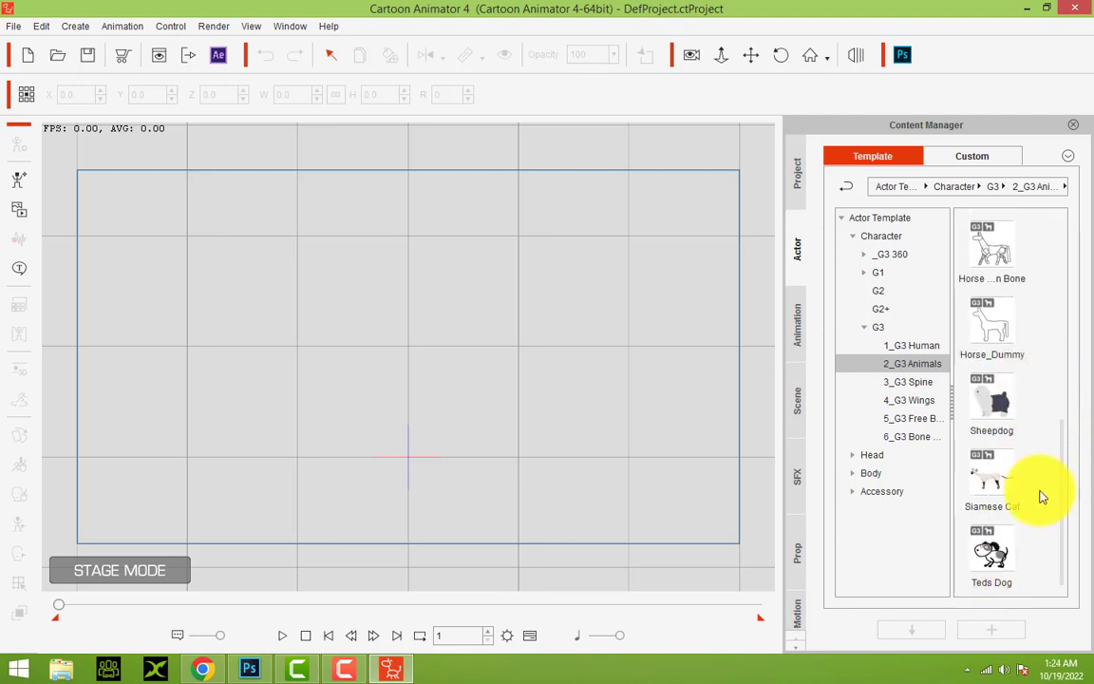
pyautogui.scroll(5, 1041, 495)
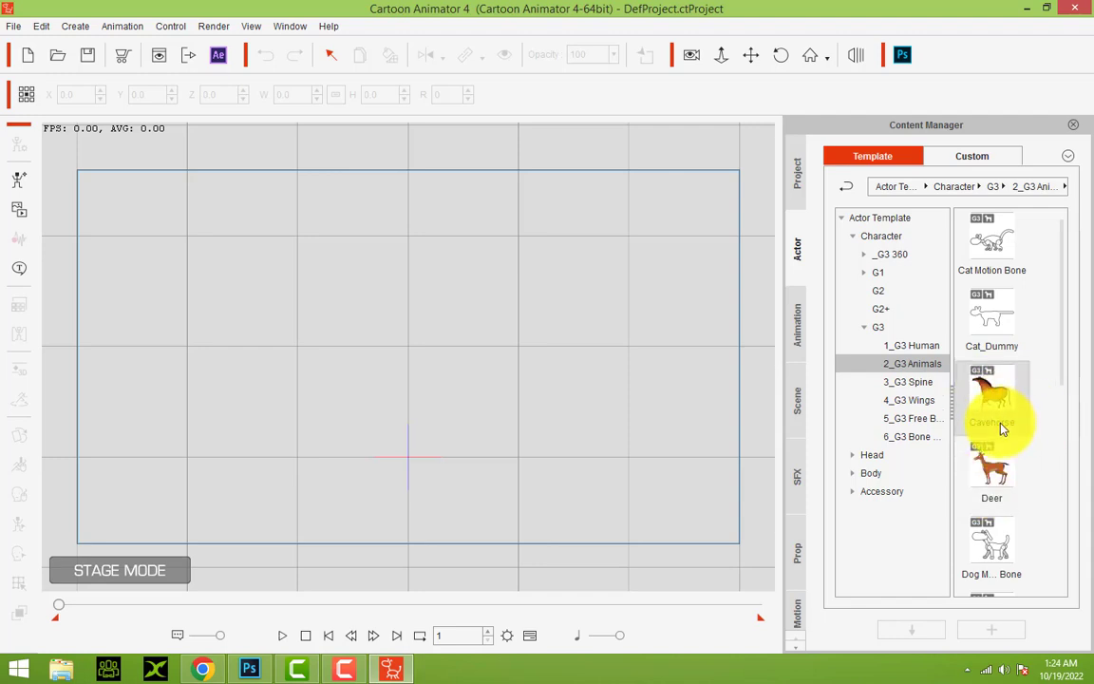
# In the Animation tab, list the Motion > 2_G3 Animals > Horse Perform motions like Eating and Neighing
pyautogui.click(804, 357)
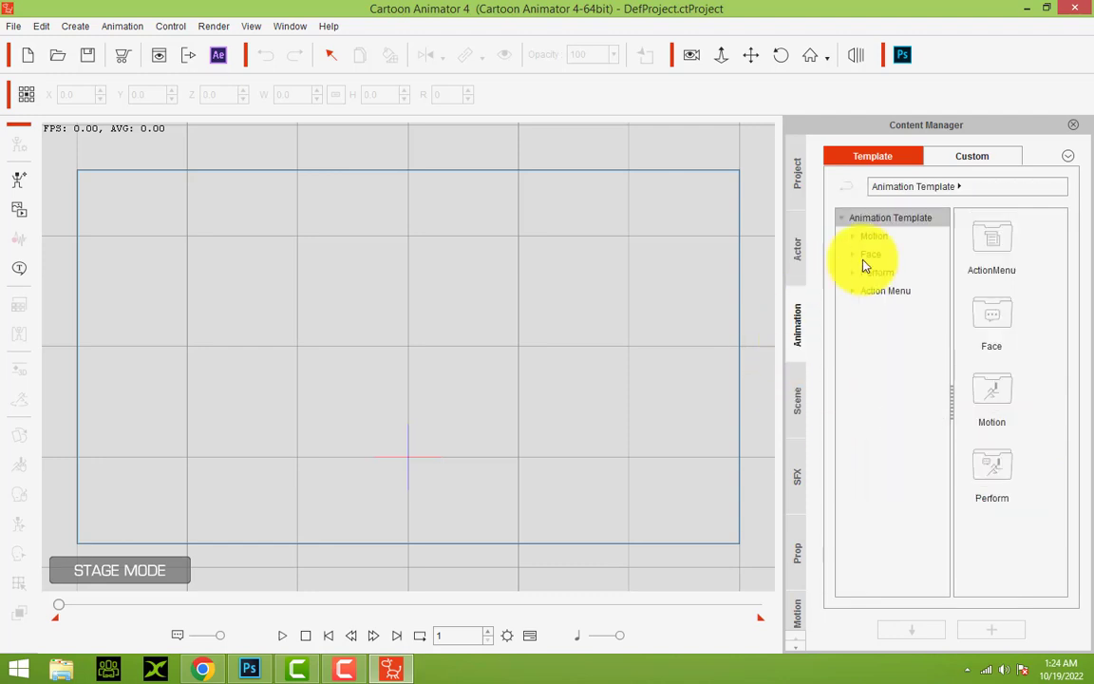
pyautogui.click(854, 292)
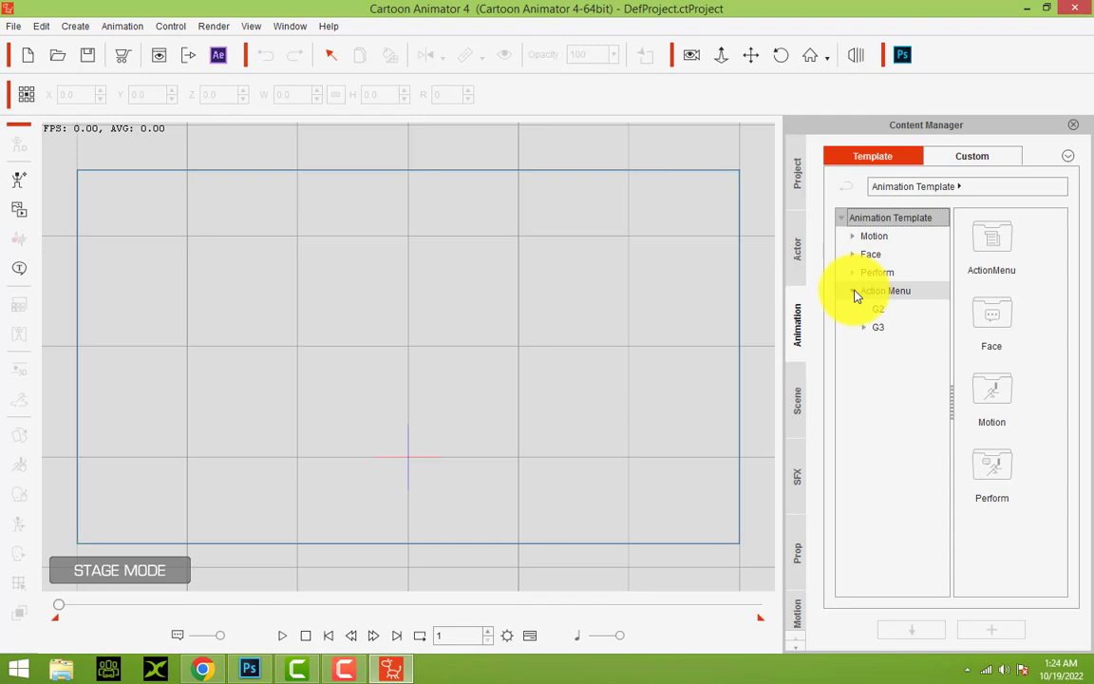
pyautogui.click(853, 274)
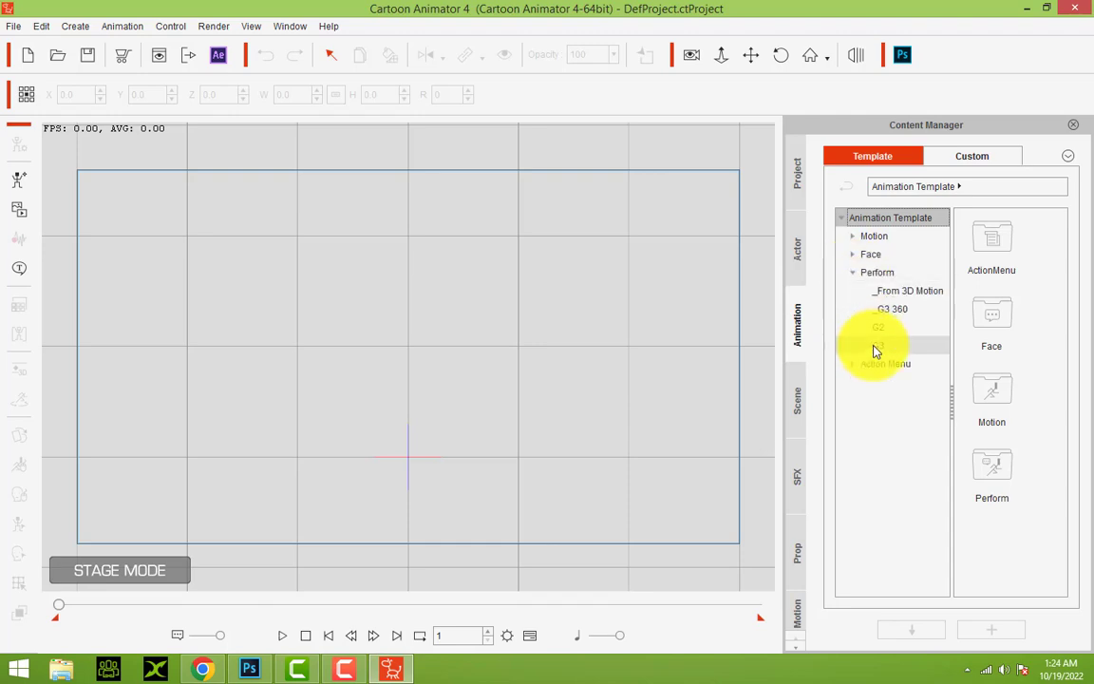
pyautogui.click(853, 238)
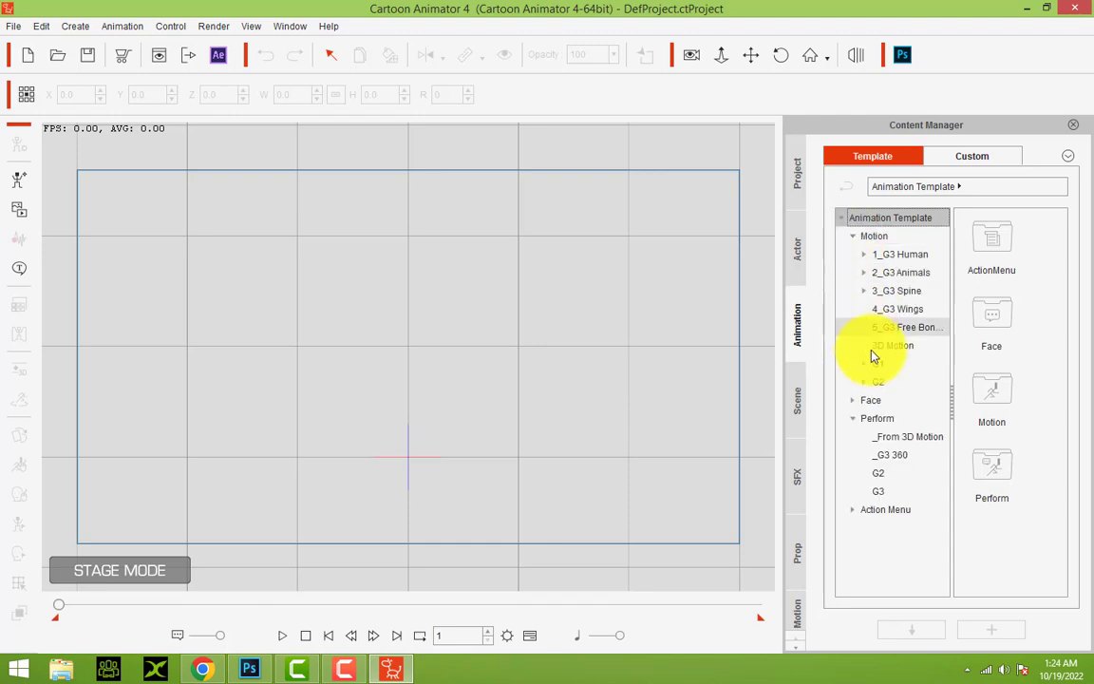
pyautogui.click(864, 274)
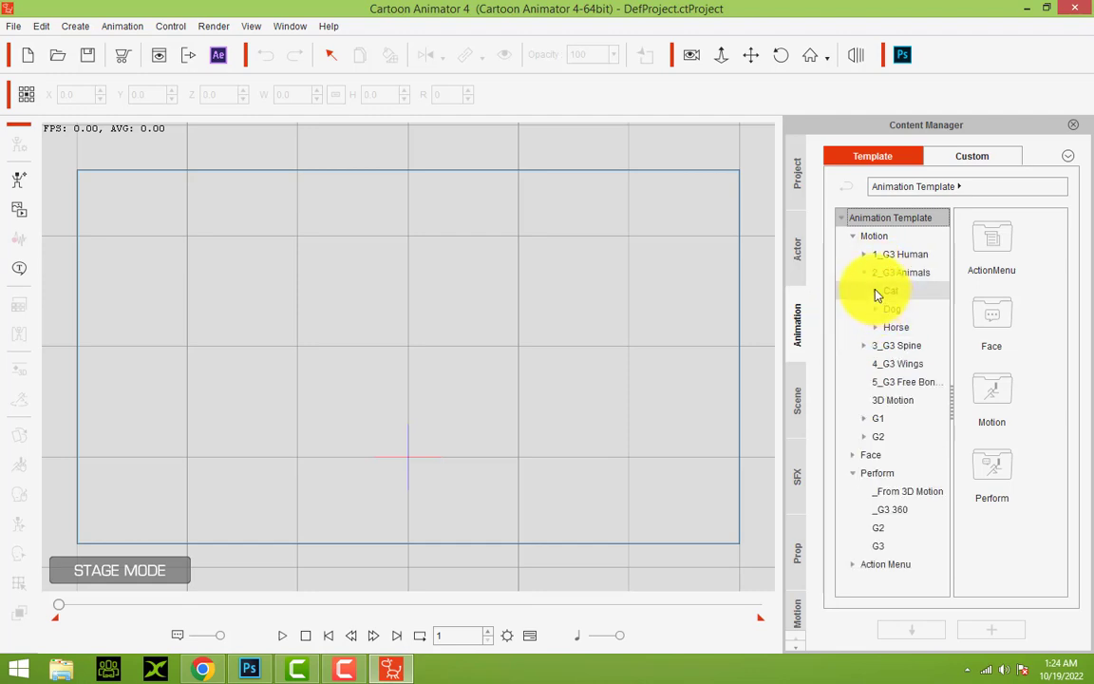
pyautogui.click(875, 292)
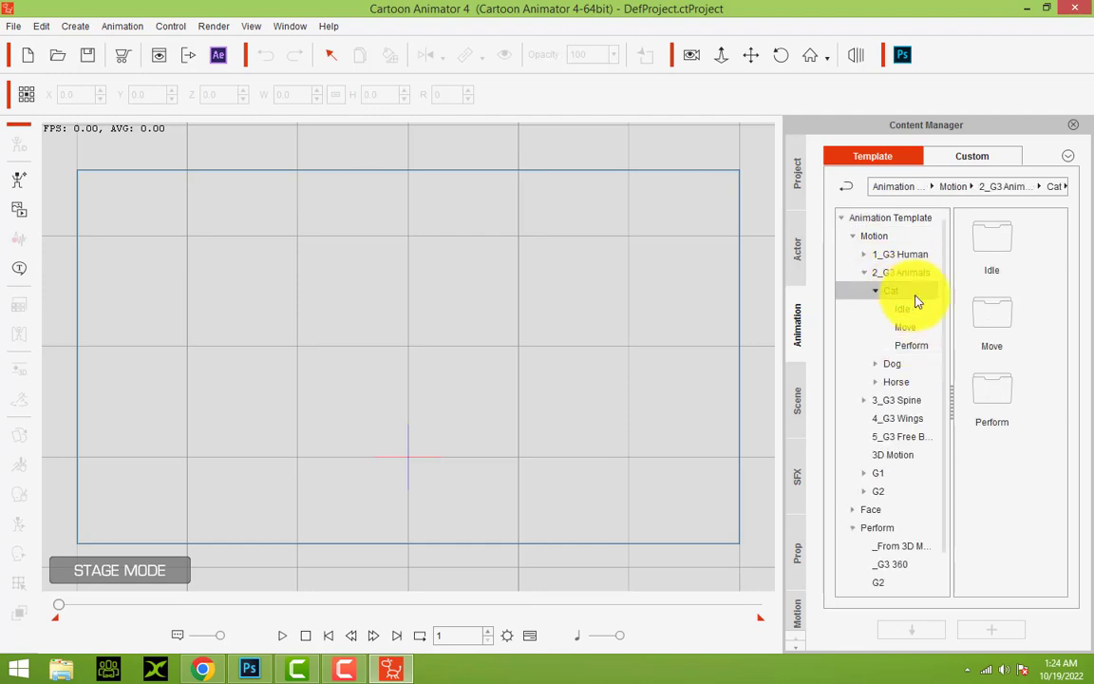
pyautogui.click(906, 332)
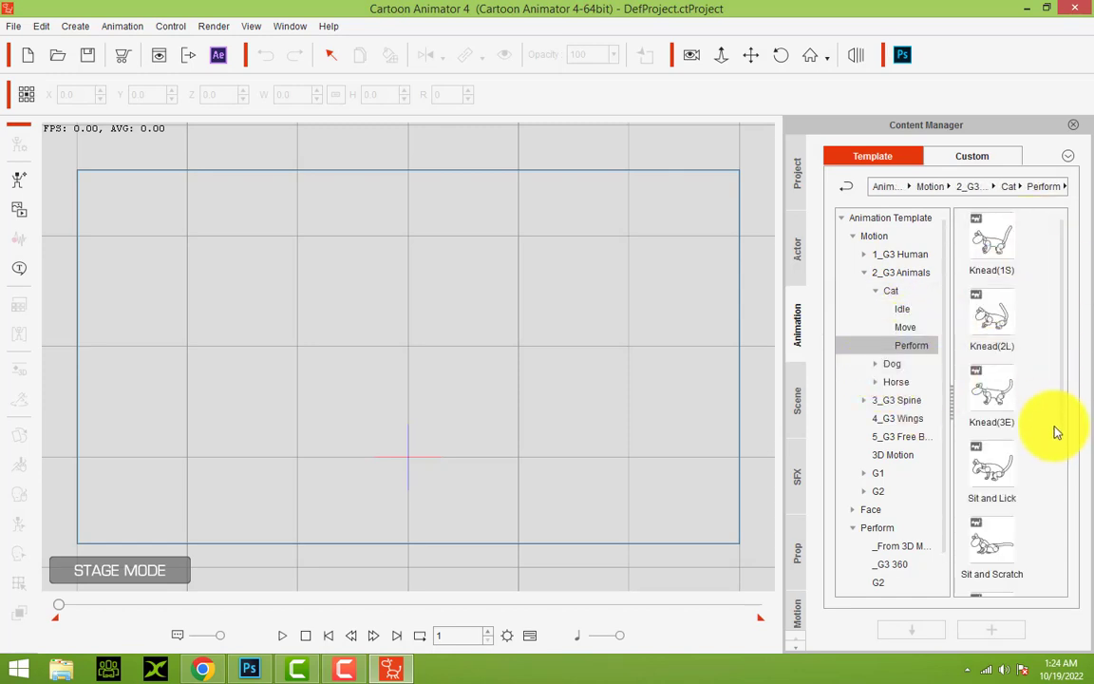
pyautogui.click(875, 365)
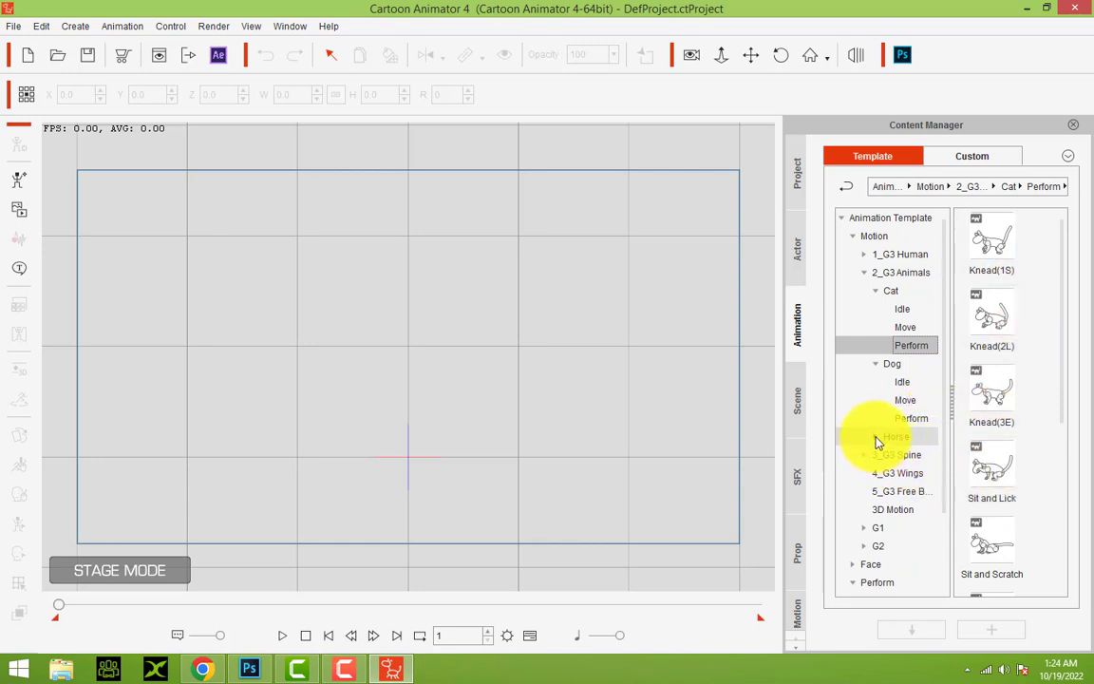
pyautogui.scroll(-1, 902, 455)
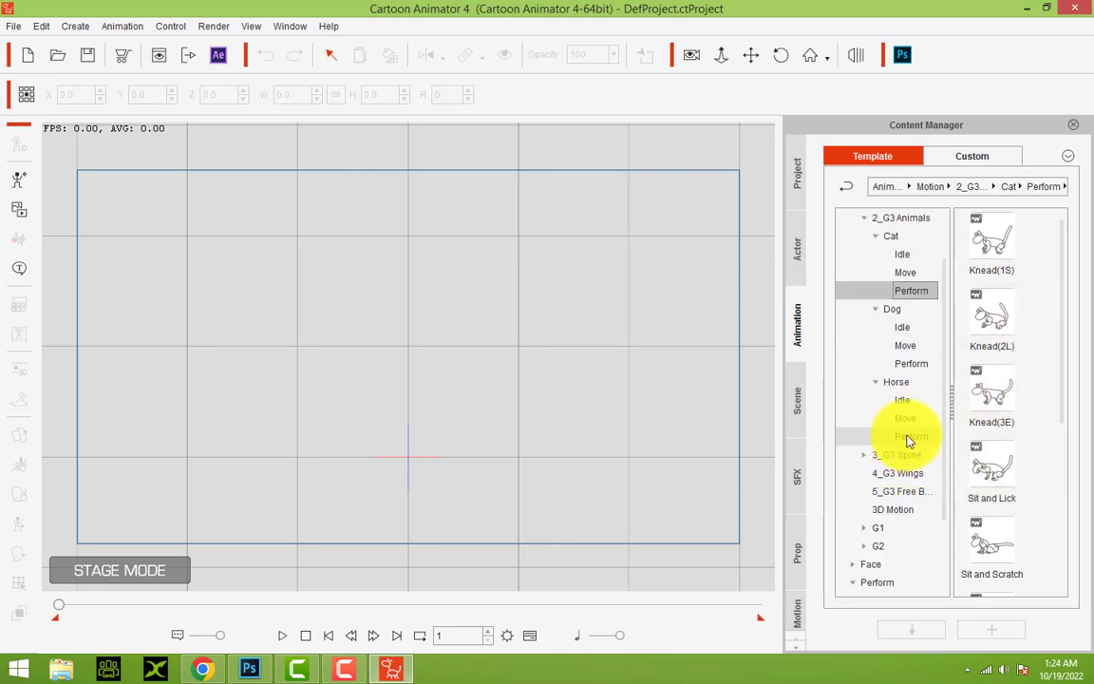
pyautogui.click(908, 437)
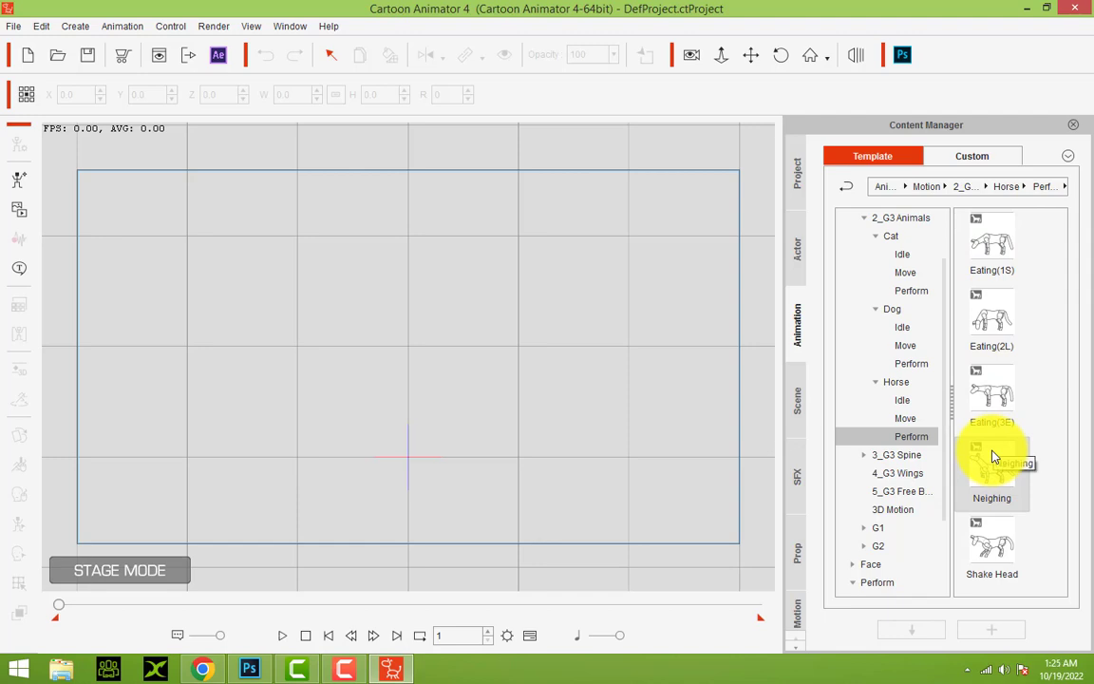
# Place the Cavehorse actor on the stage and enter Composer Mode
pyautogui.click(795, 254)
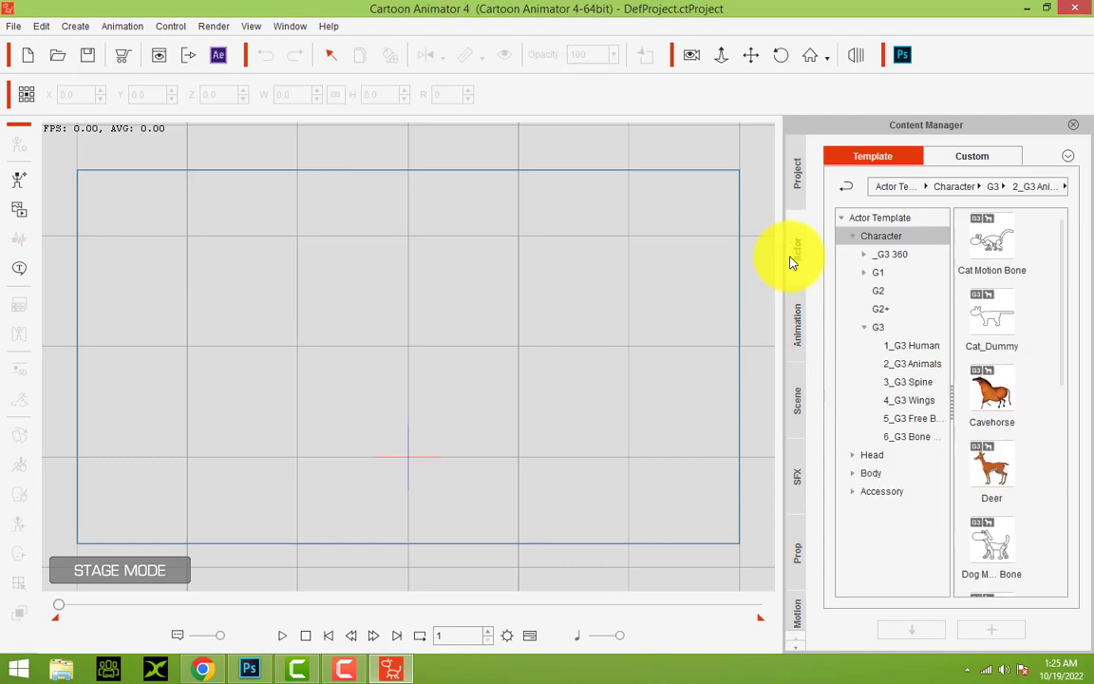
pyautogui.moveTo(983, 402); pyautogui.dragTo(409, 355)
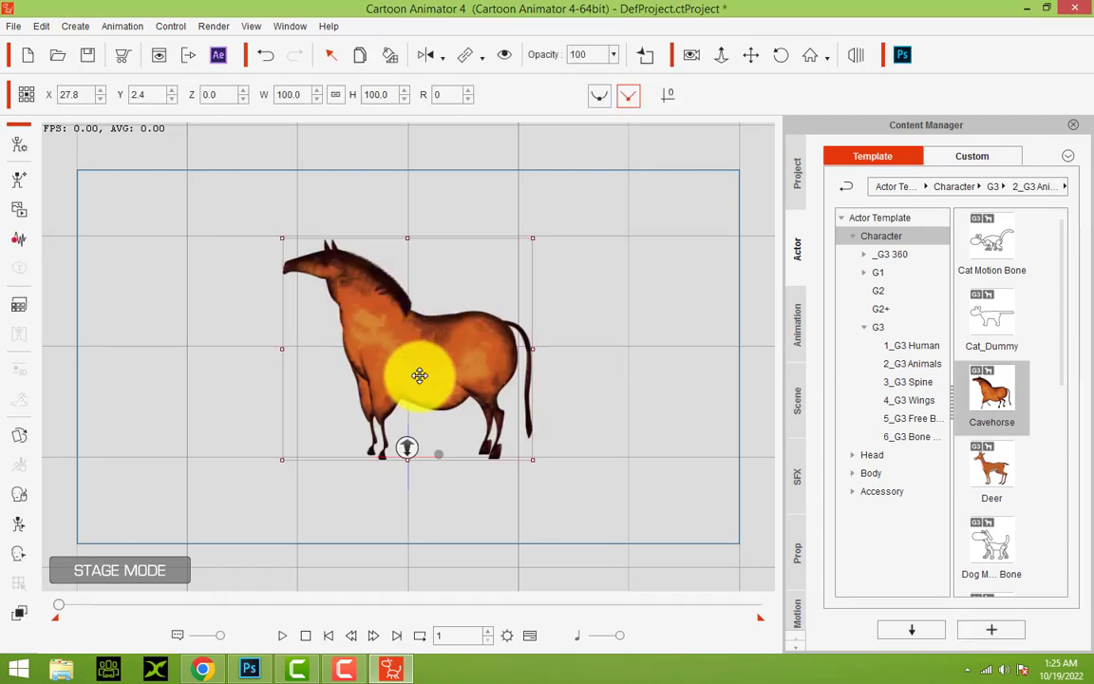
pyautogui.moveTo(425, 369); pyautogui.dragTo(421, 364)
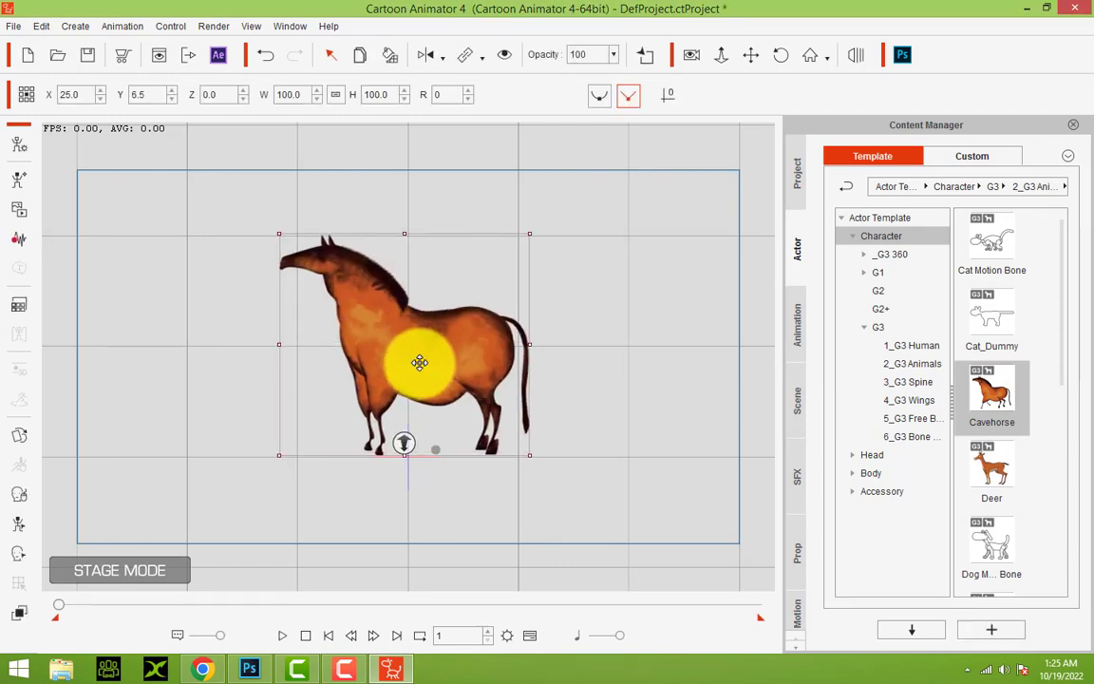
pyautogui.click(18, 145)
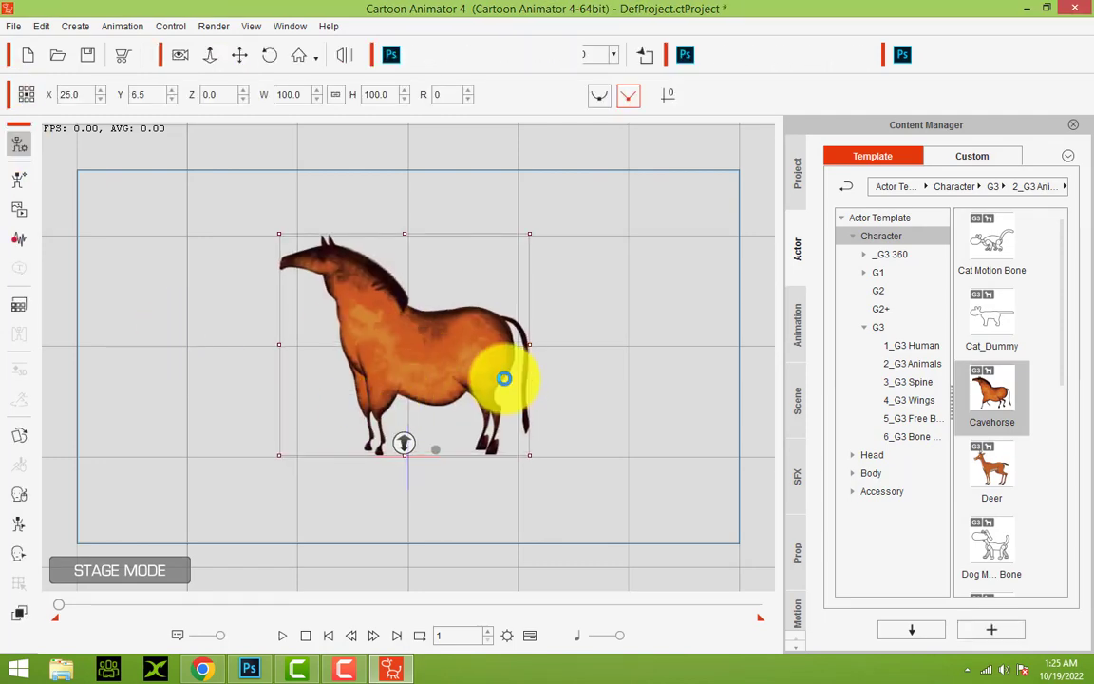
pyautogui.click(506, 74)
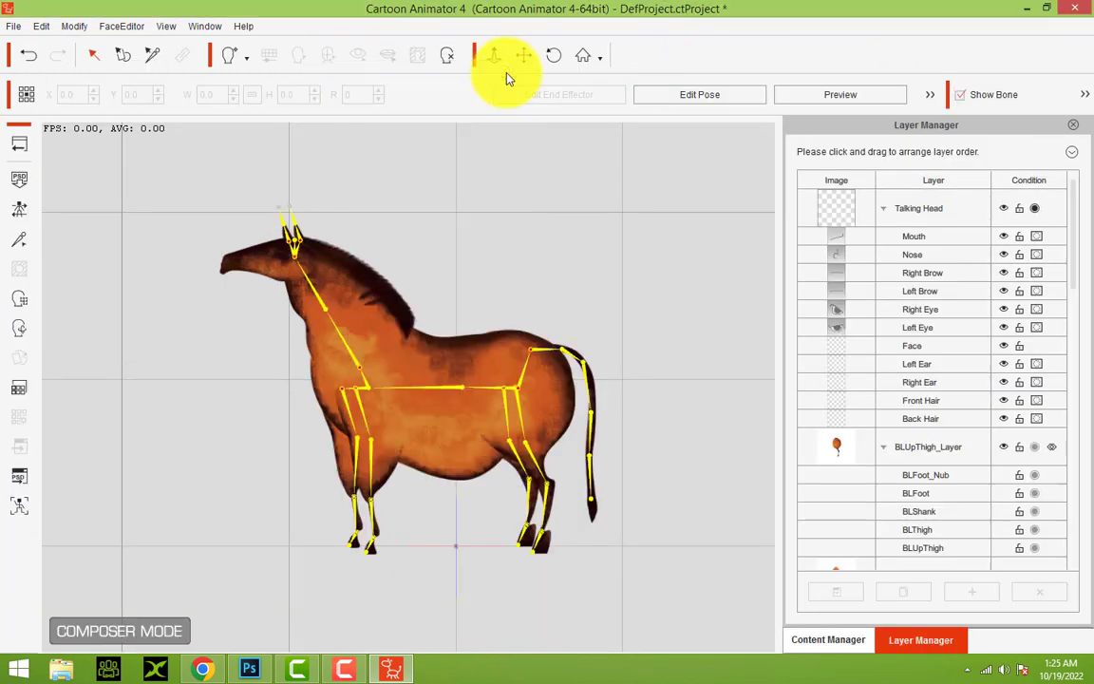
# Select the horse's tail and open its Tail1 sprite in the Sprite Editor
pyautogui.scroll(1, 456, 399)
pyautogui.scroll(1, 444, 407)
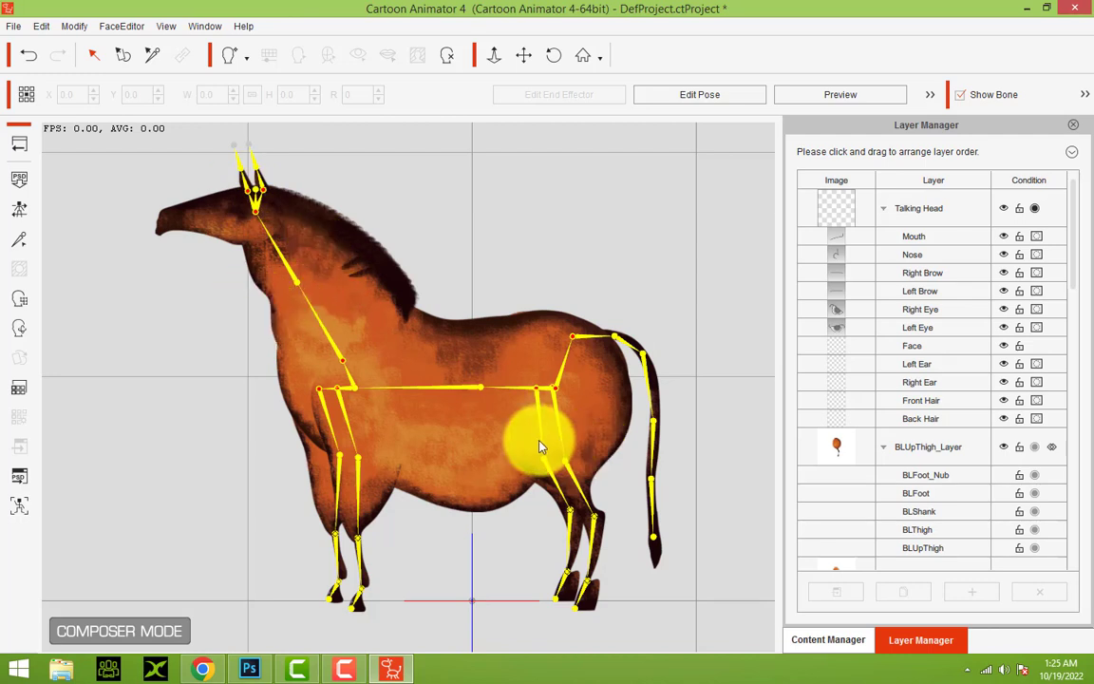
pyautogui.click(598, 341)
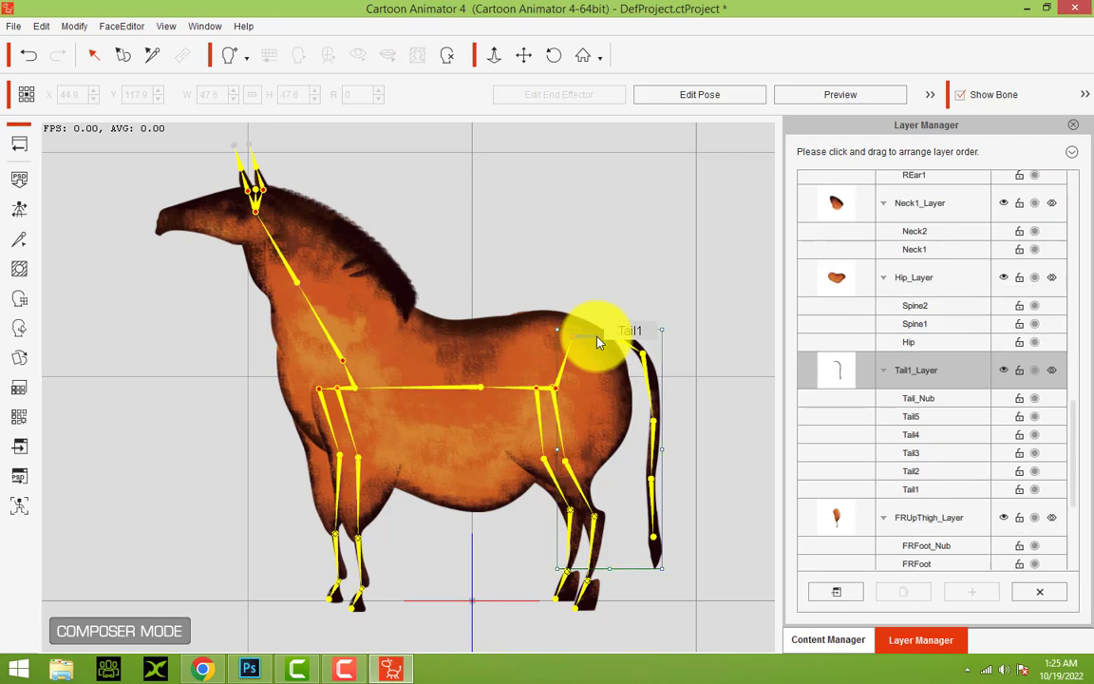
pyautogui.doubleClick(598, 342)
pyautogui.click(767, 176)
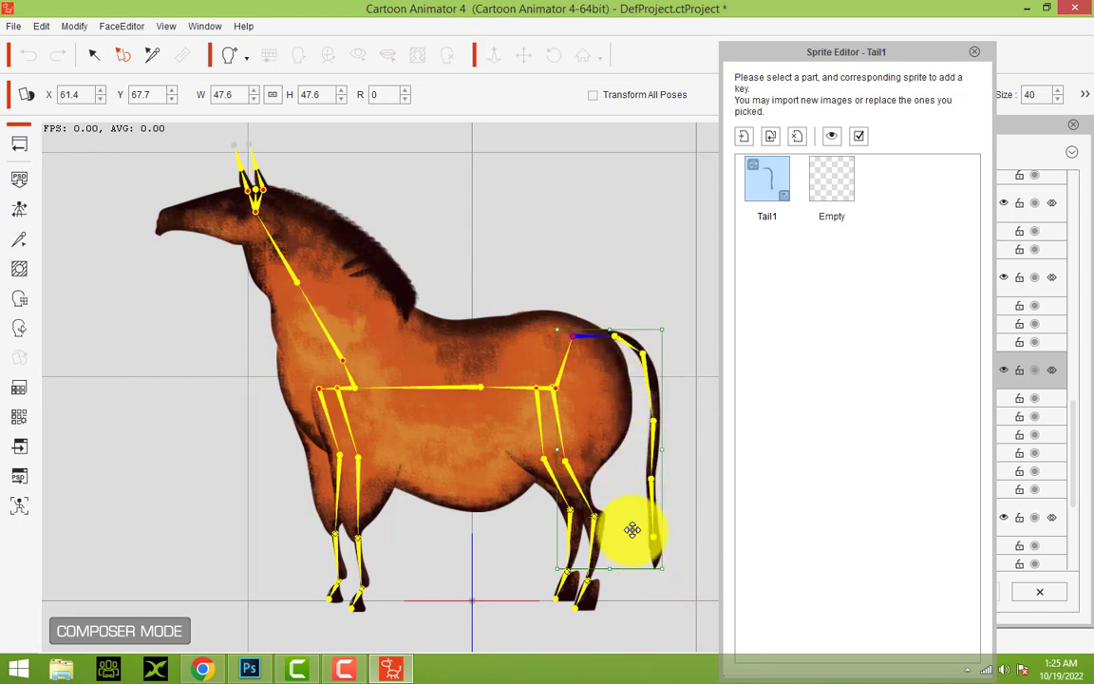
# Inspect the BLUpThigh and Neck1 sprites of the back thigh and lower neck
pyautogui.click(974, 51)
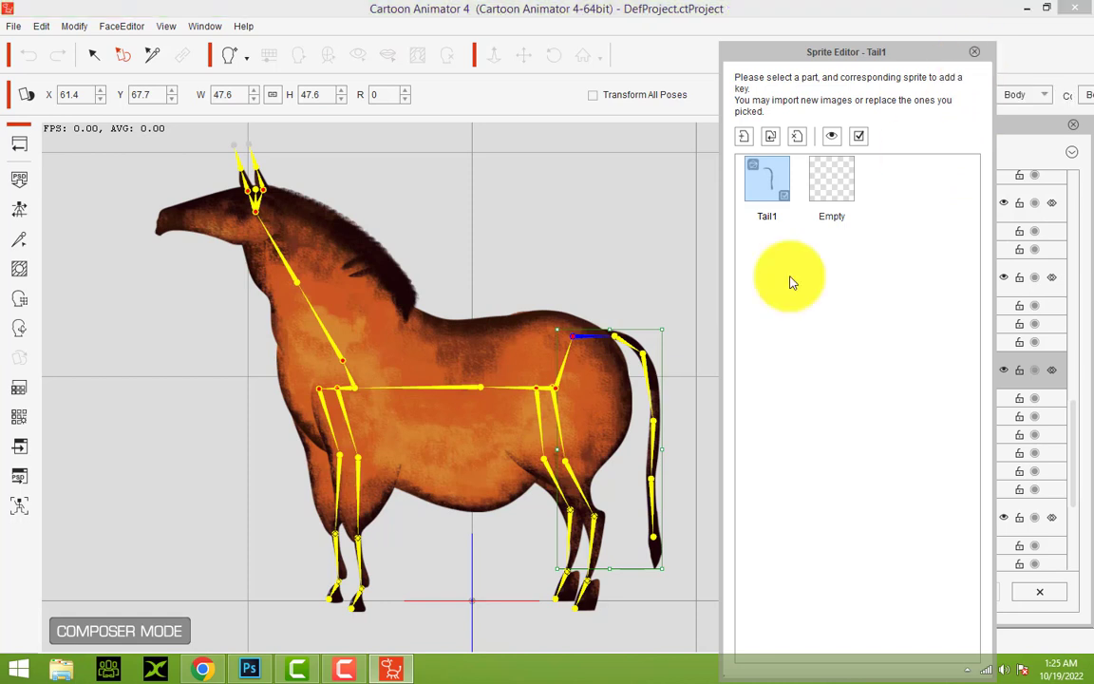
pyautogui.click(556, 414)
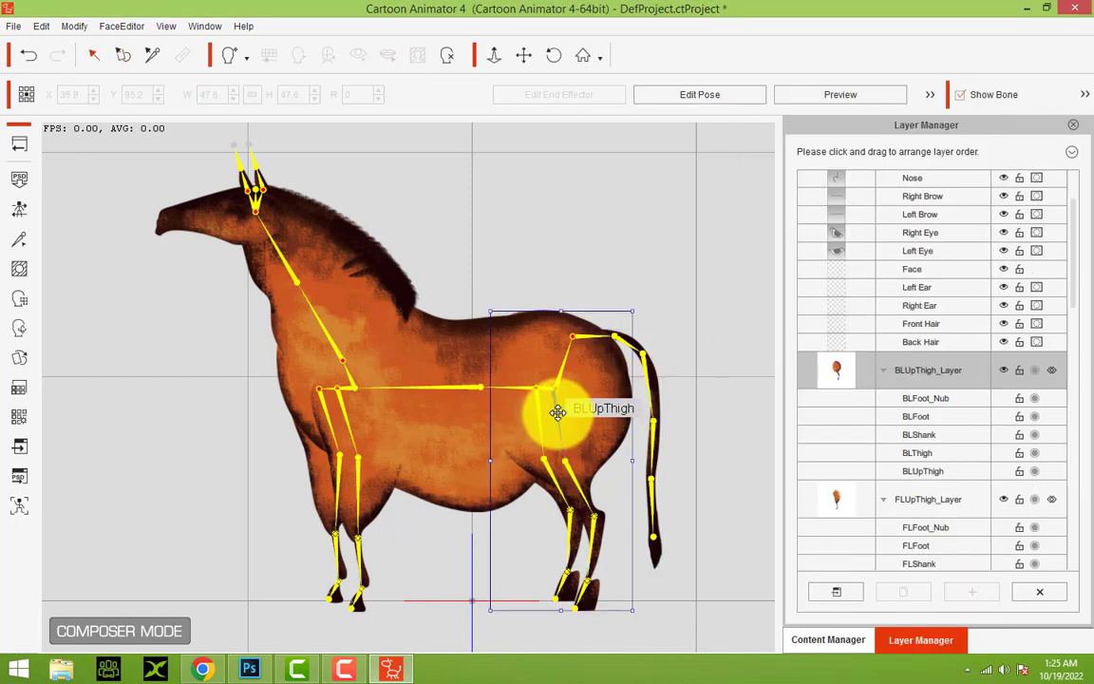
pyautogui.doubleClick(556, 412)
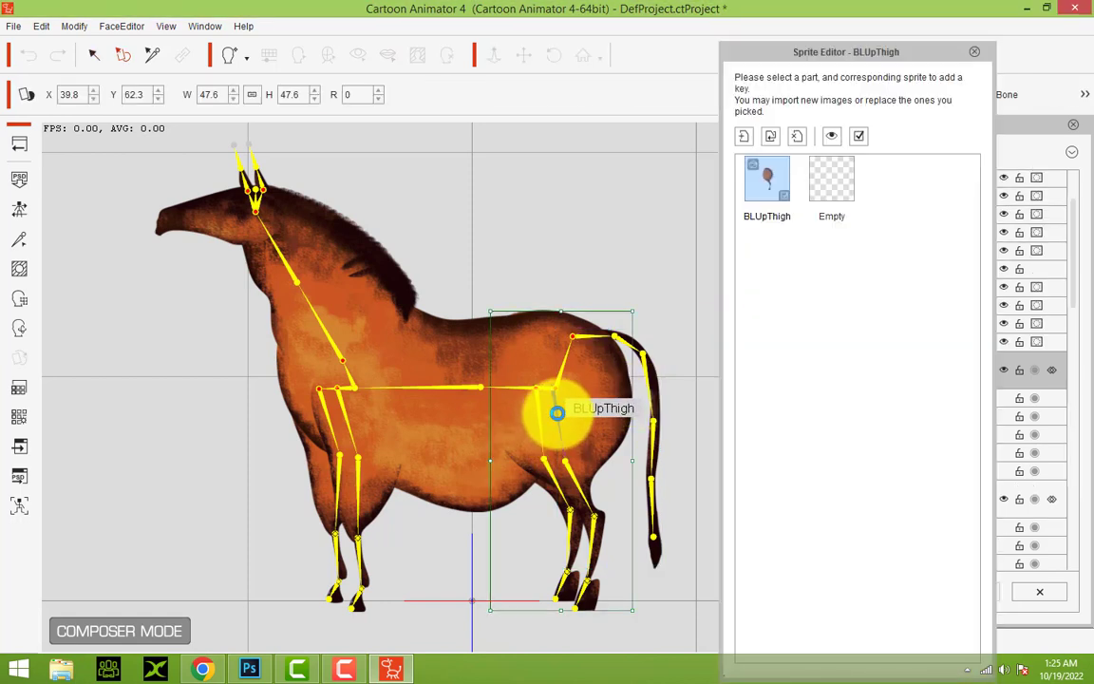
pyautogui.click(776, 187)
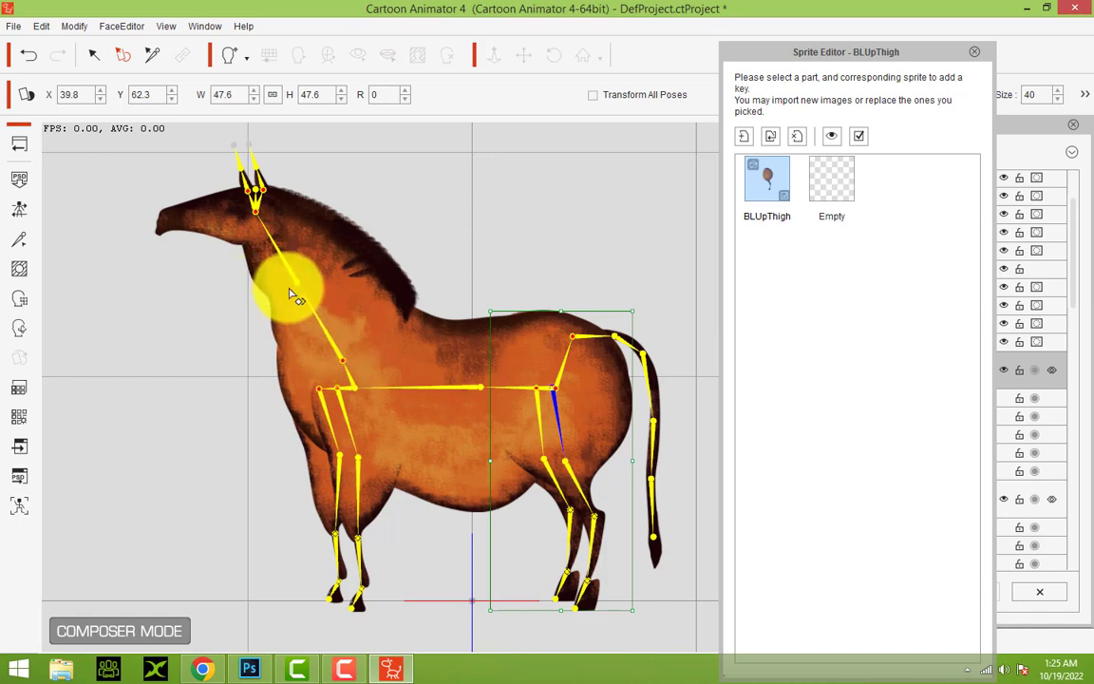
pyautogui.click(323, 329)
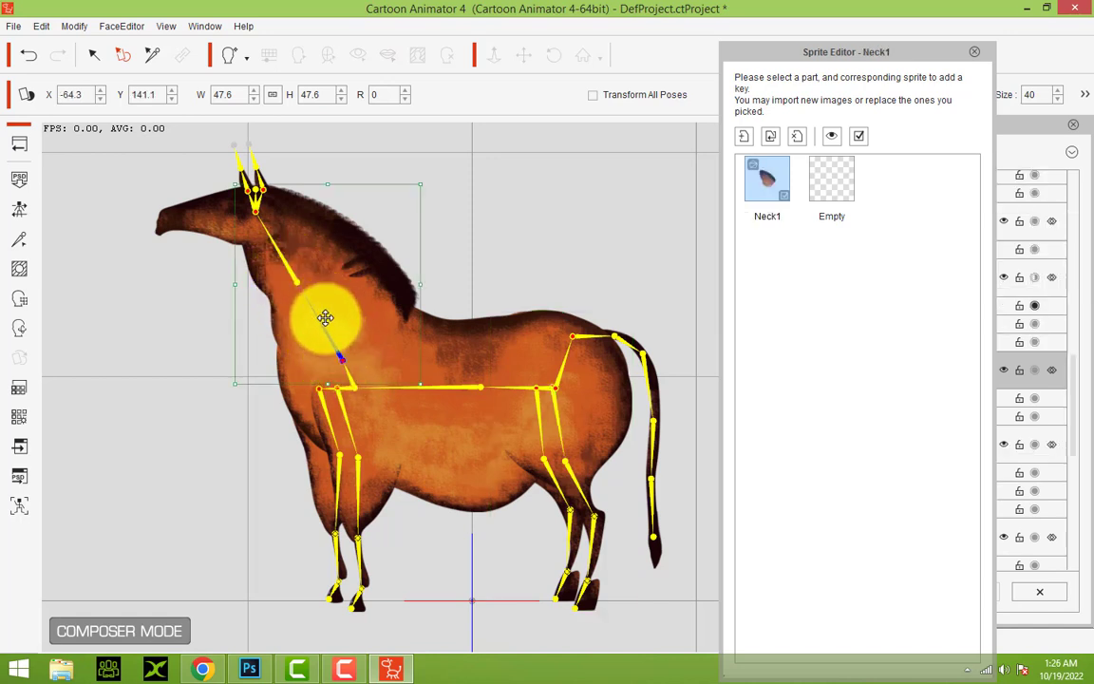
pyautogui.click(770, 176)
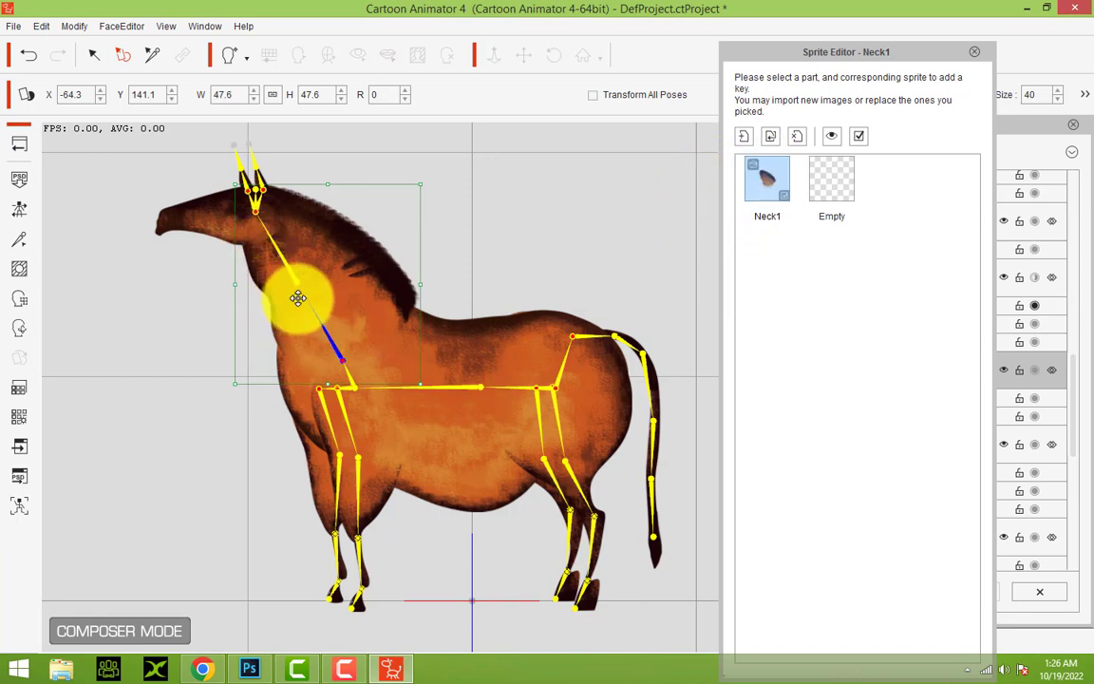
# Select the neck bone, head and front thigh, adjust the thigh bone, then close the Sprite Editor
pyautogui.click(281, 249)
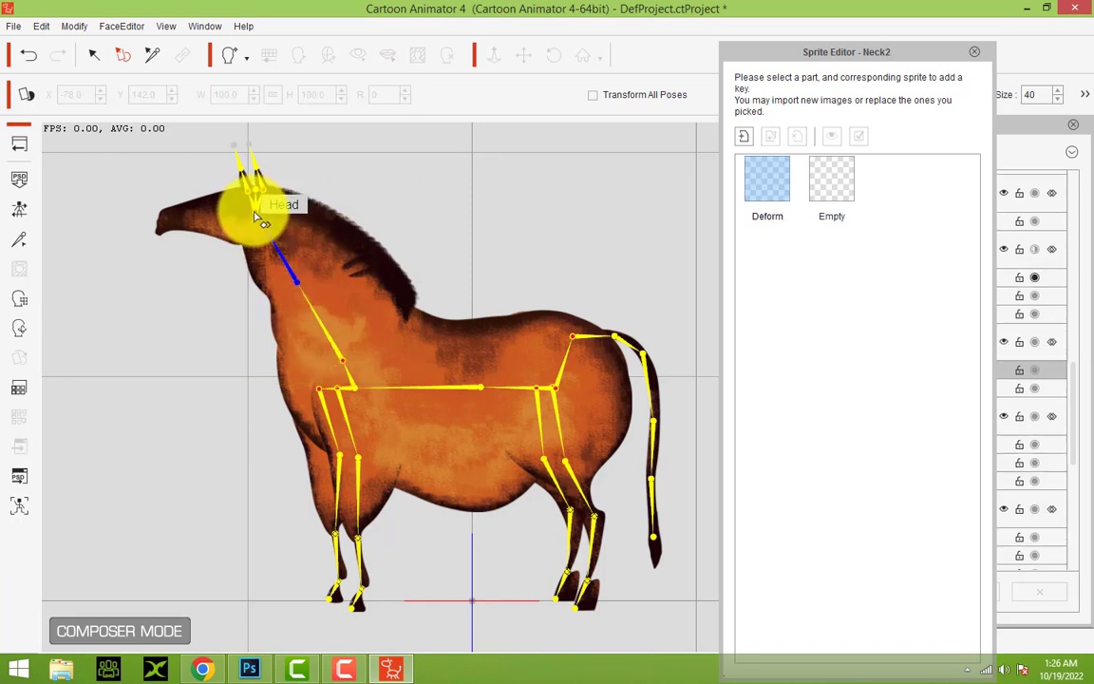
pyautogui.click(255, 216)
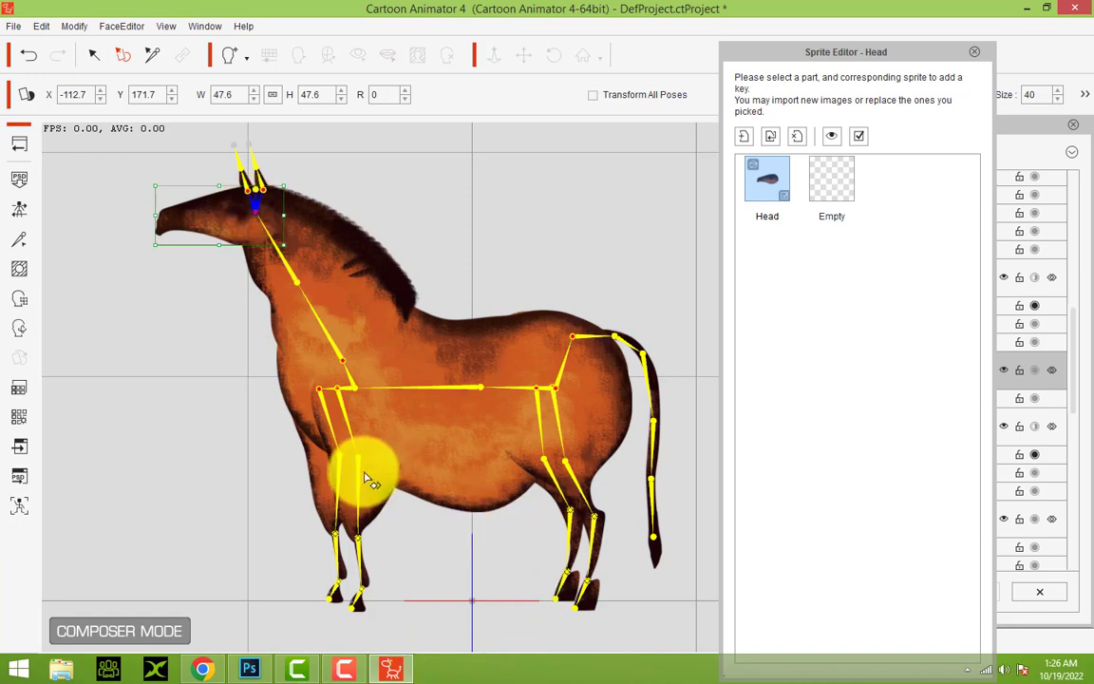
pyautogui.click(345, 419)
pyautogui.moveTo(366, 454); pyautogui.dragTo(358, 513)
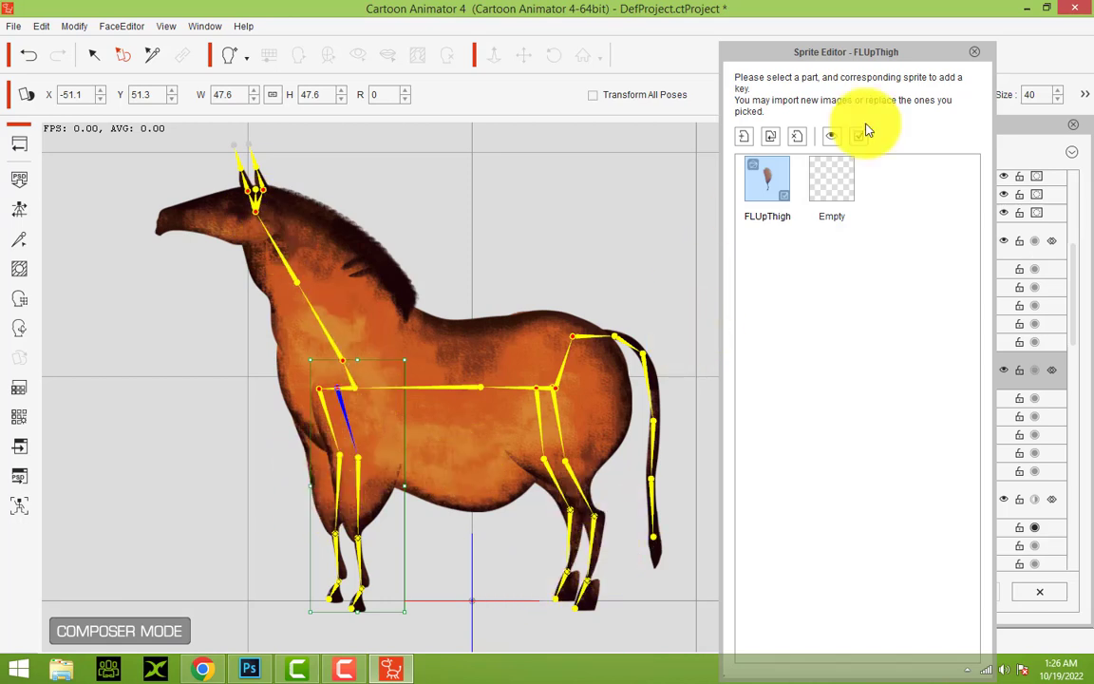
pyautogui.click(976, 54)
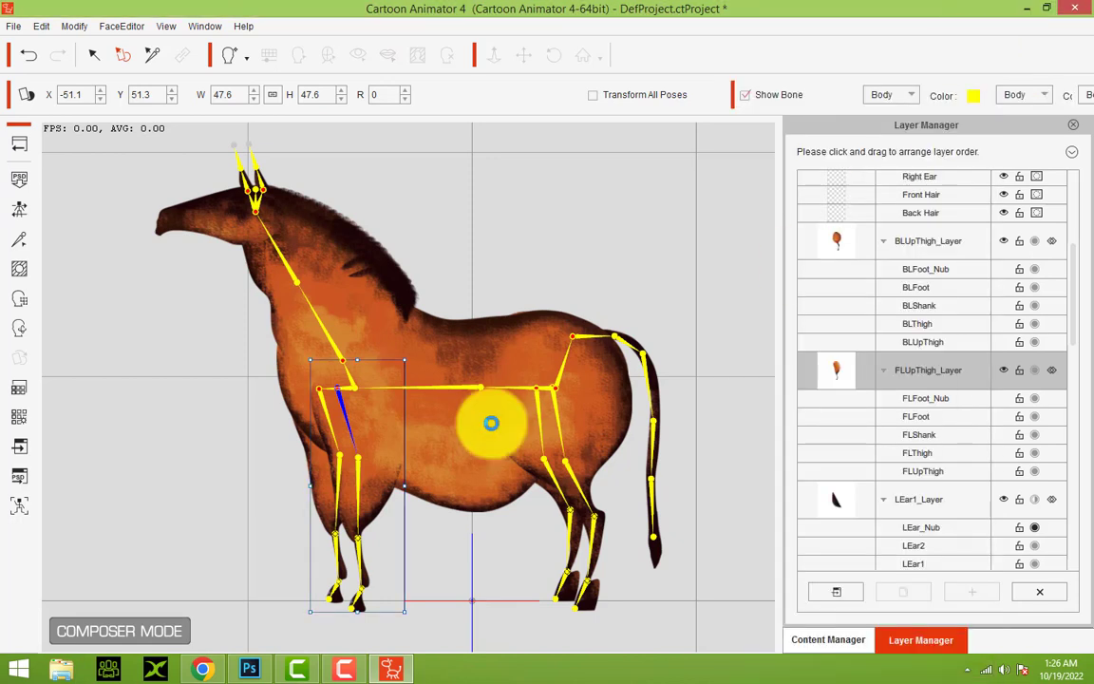
pyautogui.click(442, 385)
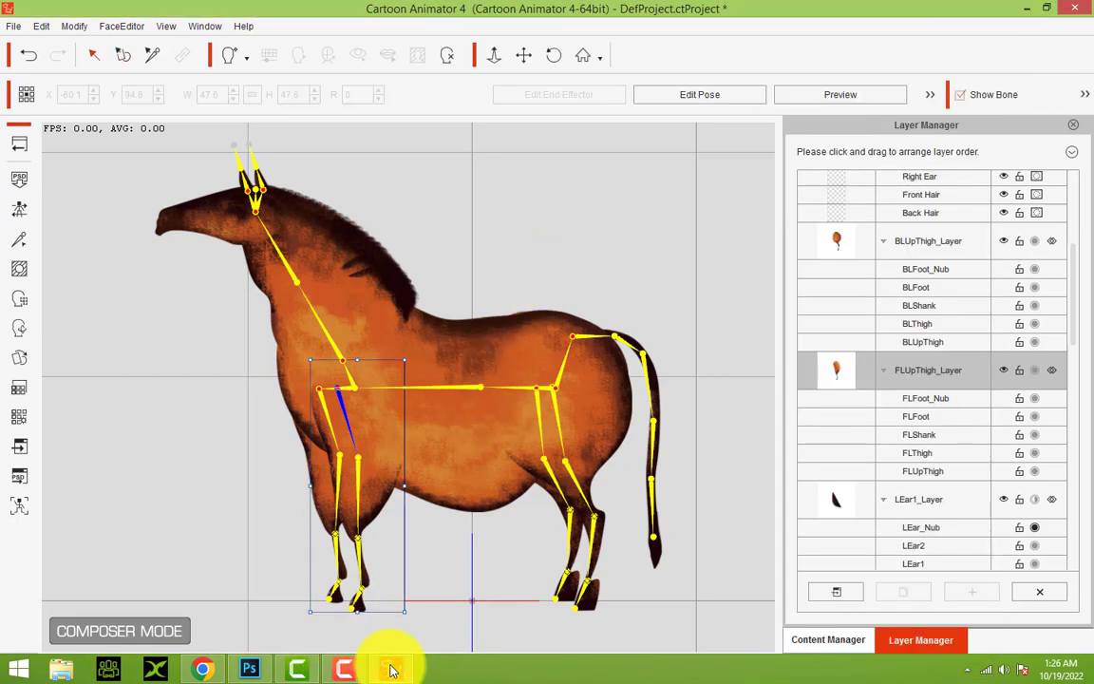
# Send the horse character to Photoshop with the Launch PSD editor button
pyautogui.click(251, 669)
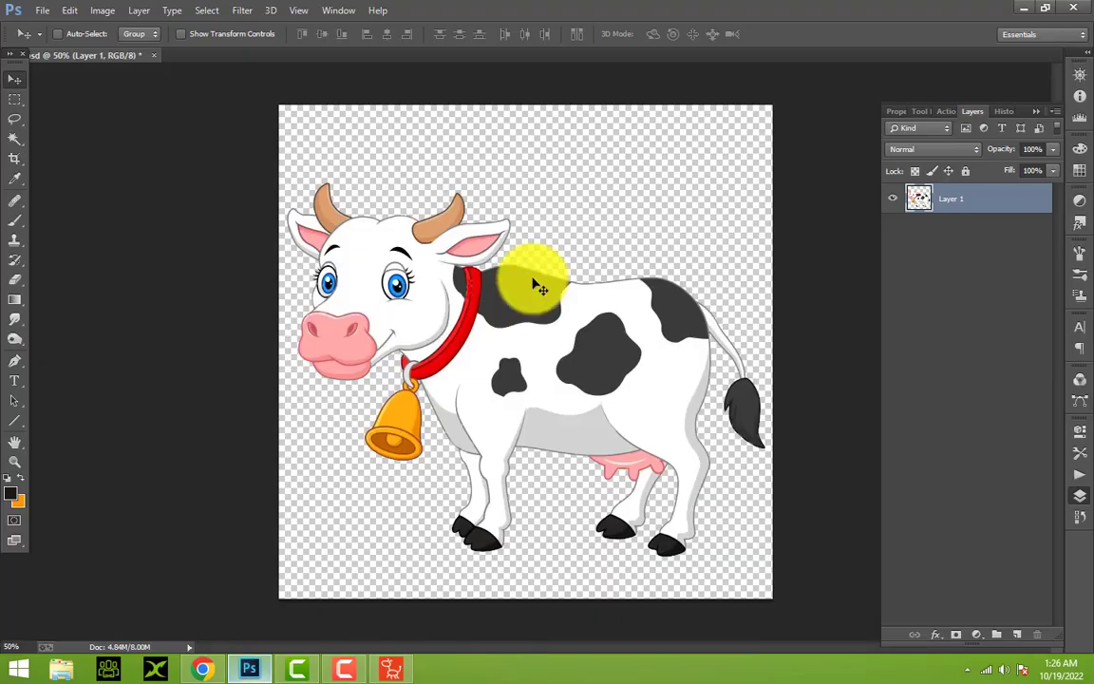
pyautogui.click(247, 670)
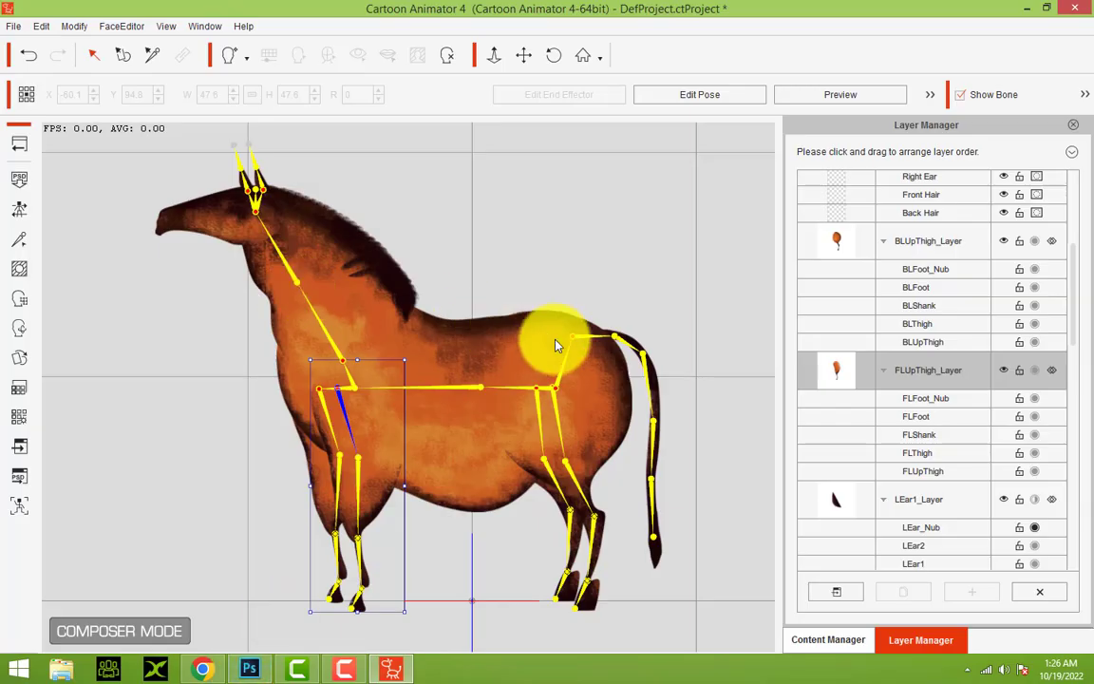
pyautogui.click(17, 479)
pyautogui.click(471, 567)
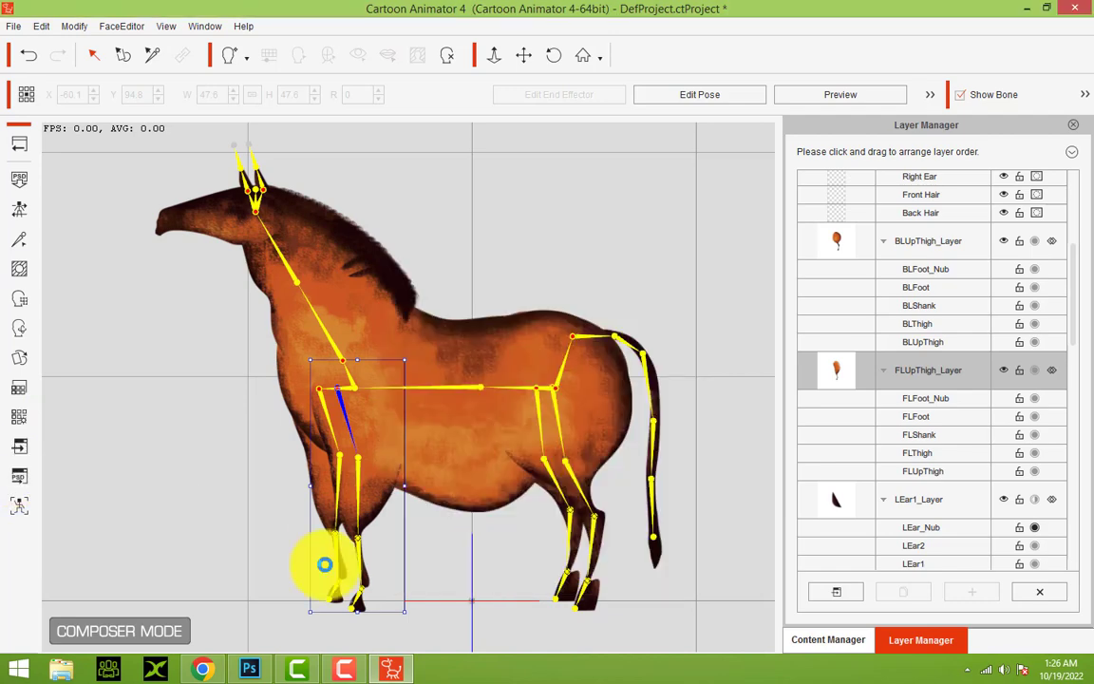
pyautogui.click(249, 665)
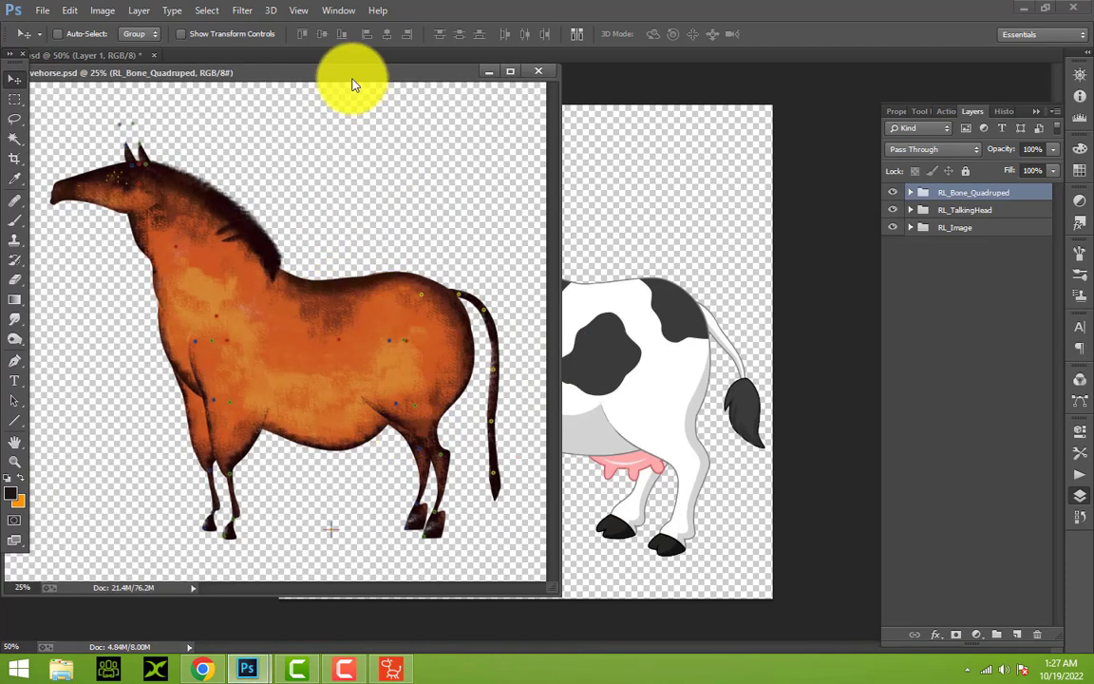
# Check the shoulder and Spine1 bones in Cartoon Animator, then return to the horse PSD
pyautogui.moveTo(351, 81); pyautogui.dragTo(508, 72)
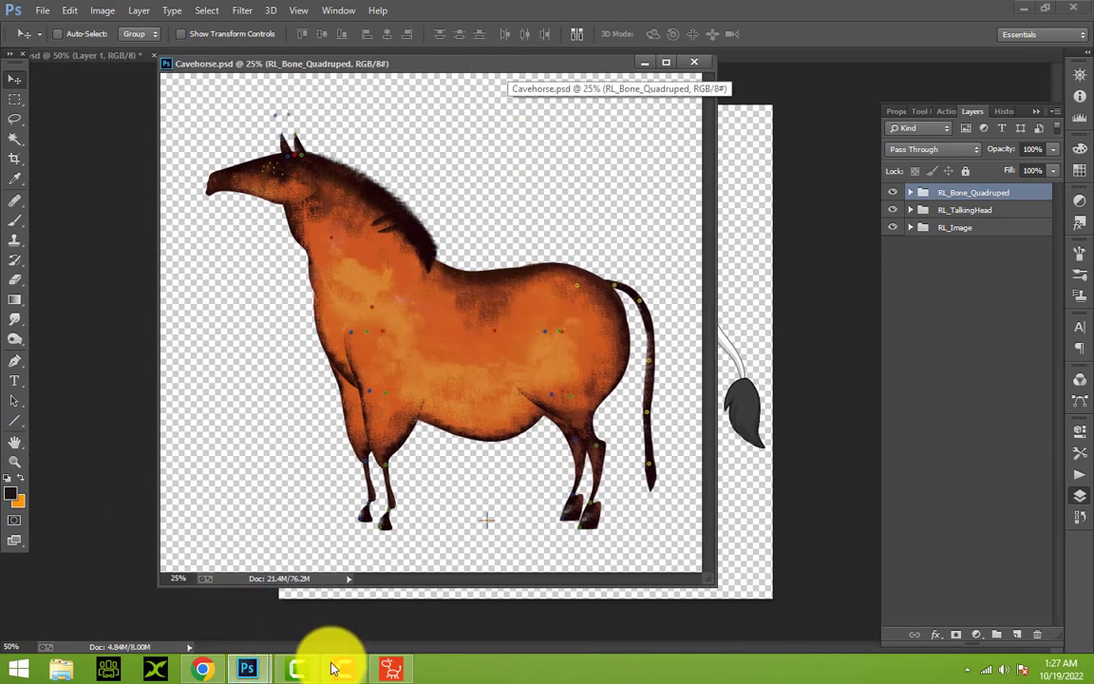
pyautogui.click(386, 674)
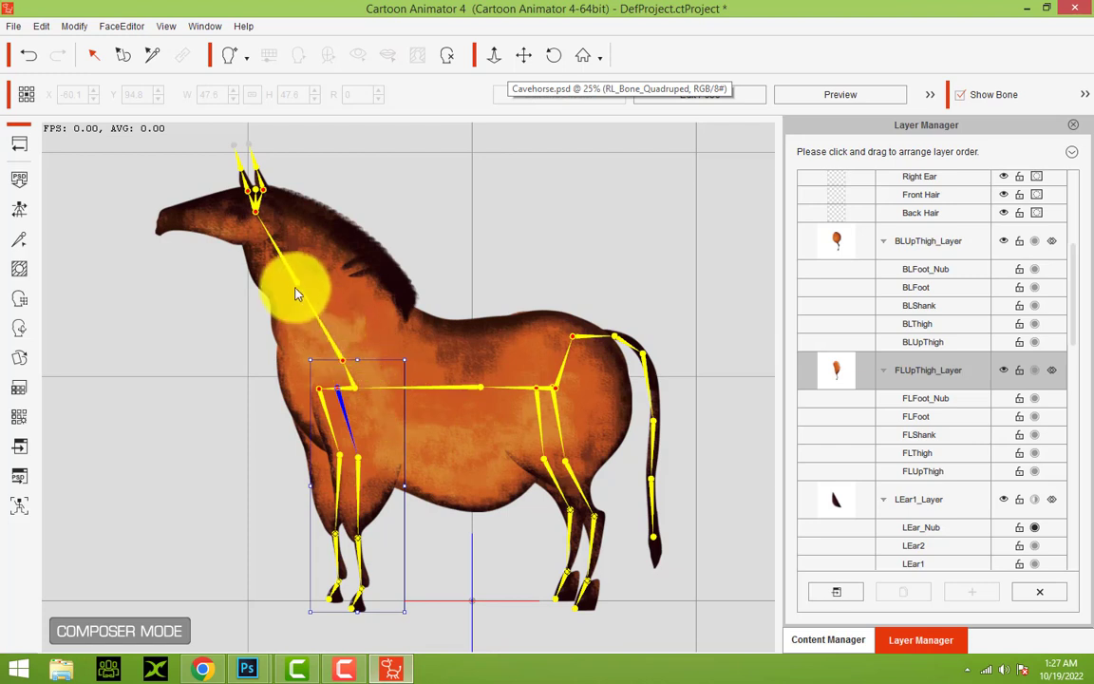
pyautogui.click(371, 396)
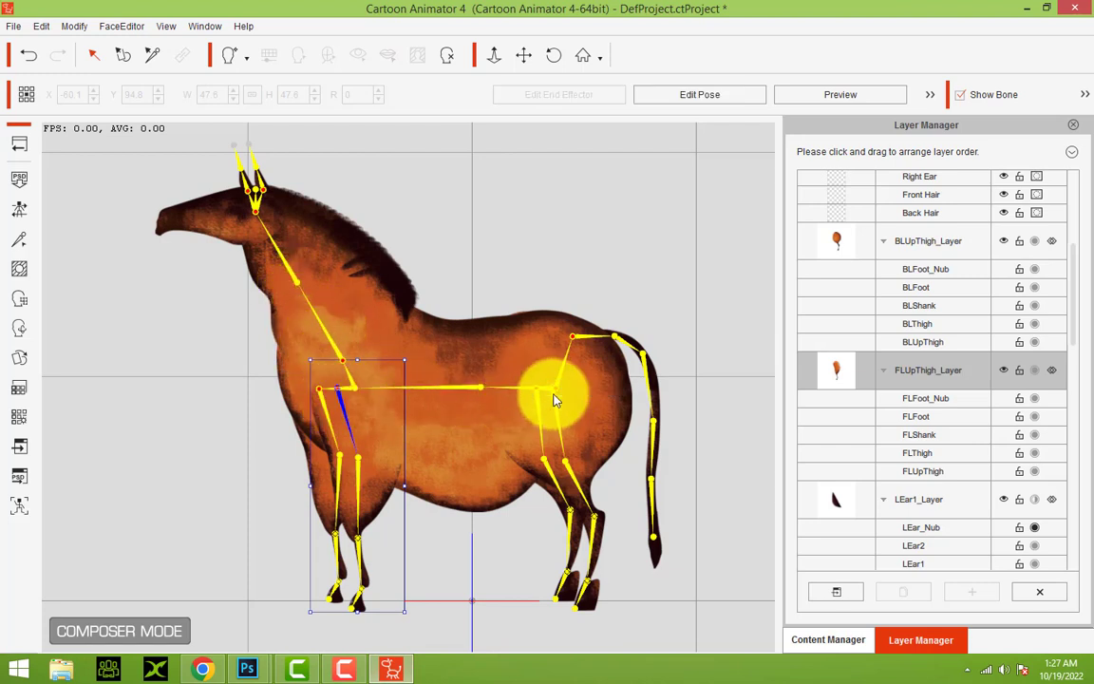
pyautogui.click(483, 392)
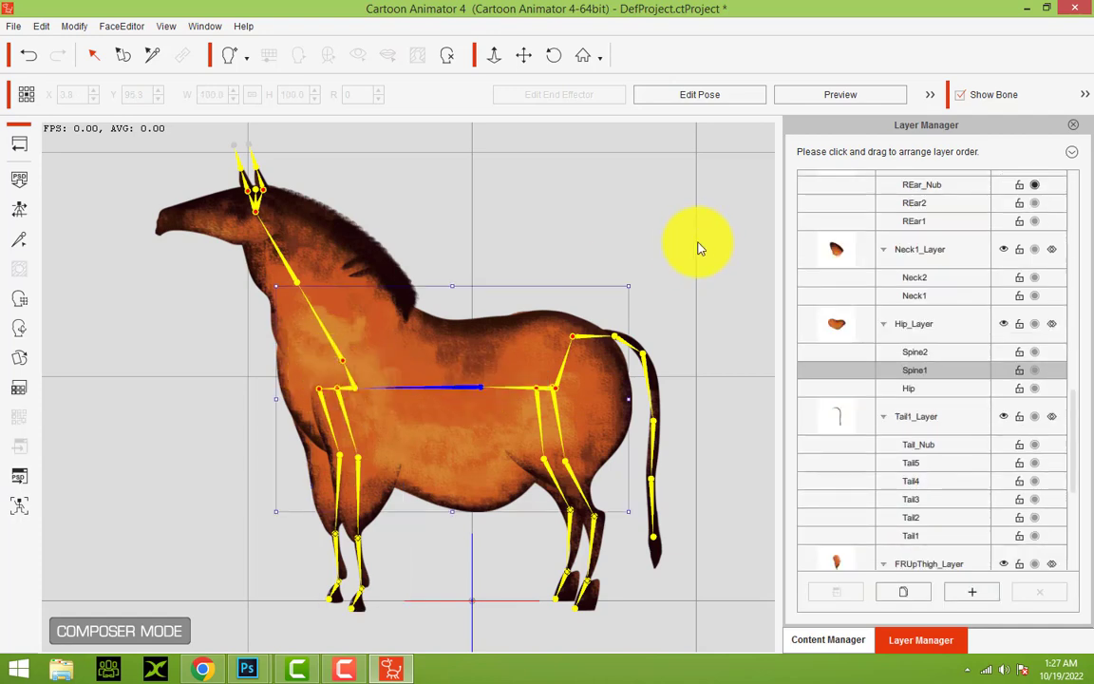
pyautogui.scroll(-1, 835, 189)
pyautogui.click(1027, 9)
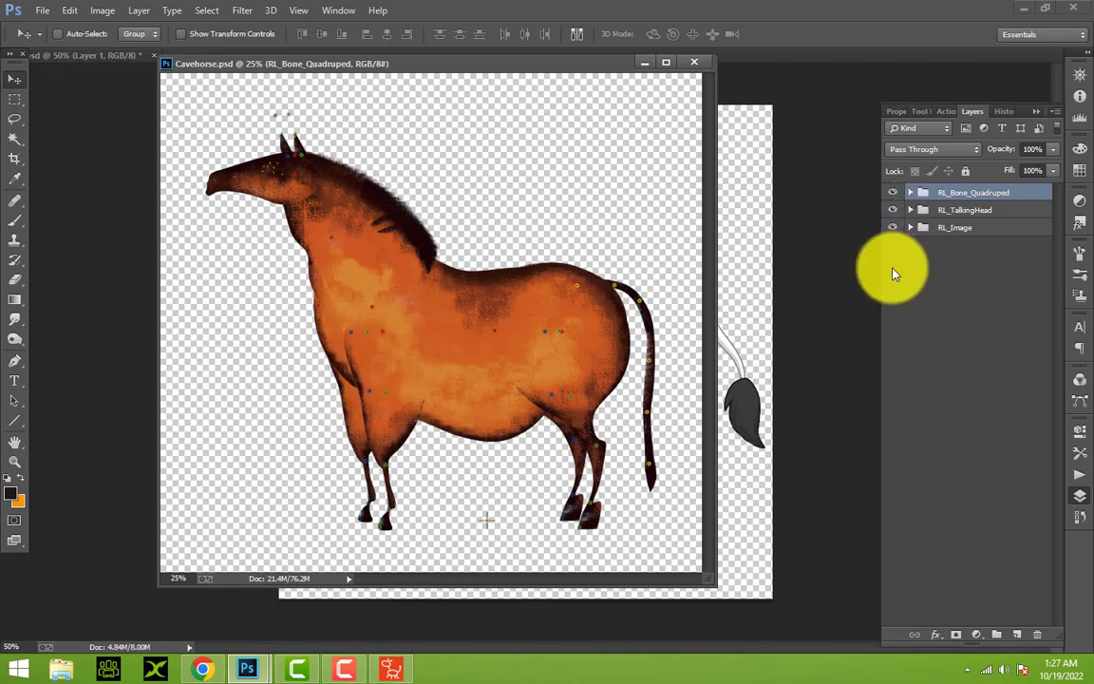
# Expand RL_Image, its body-part groups, RL_TalkingHead and RL_Bone_Quadruped in the Layers panel
pyautogui.click(909, 232)
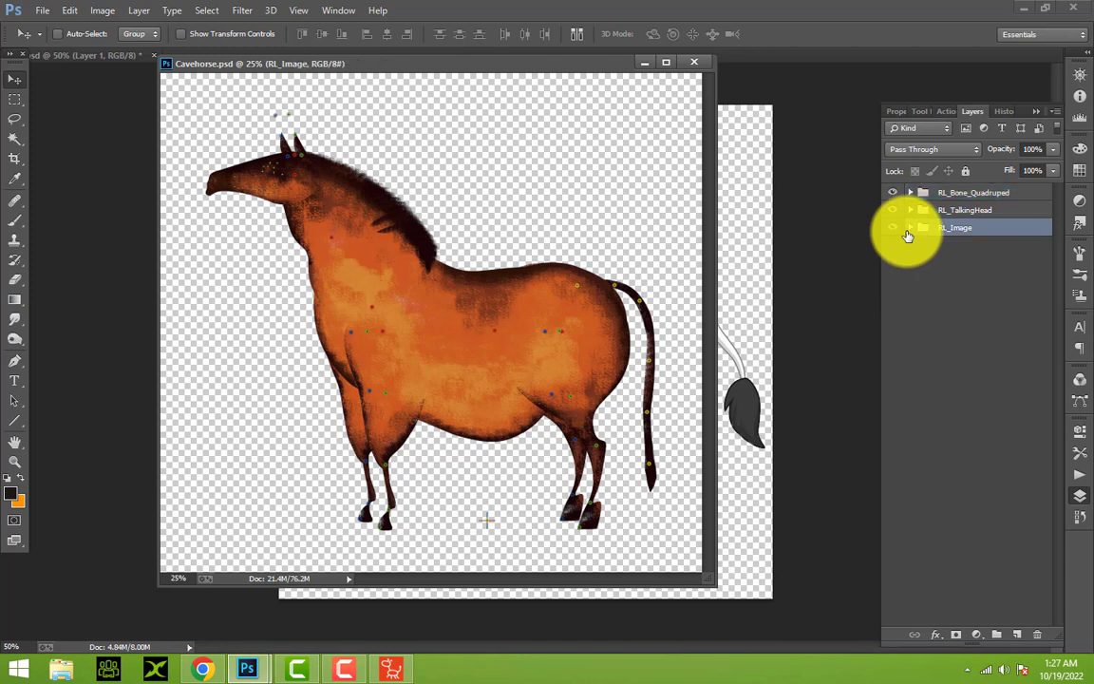
pyautogui.click(910, 229)
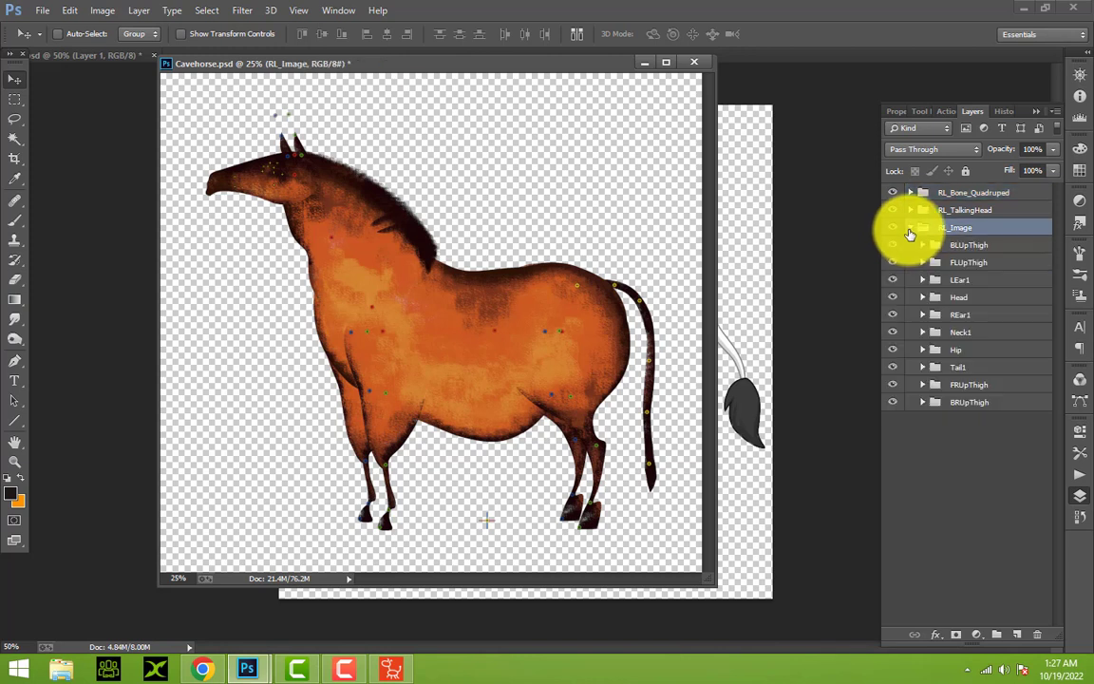
pyautogui.click(922, 402)
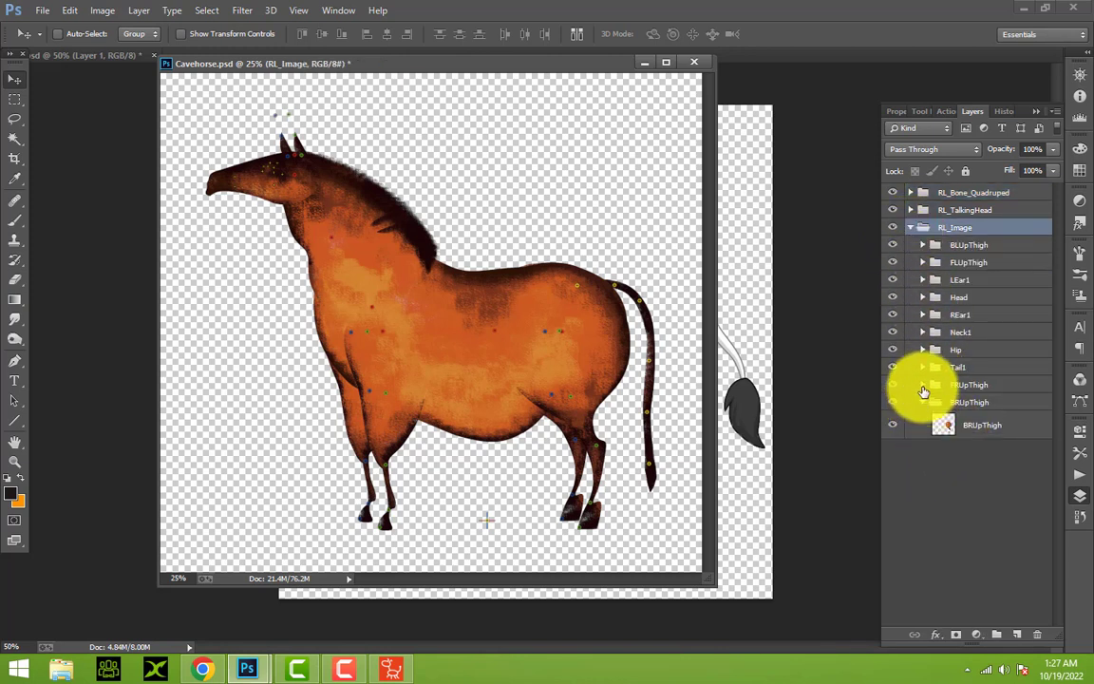
pyautogui.click(922, 384)
pyautogui.click(922, 331)
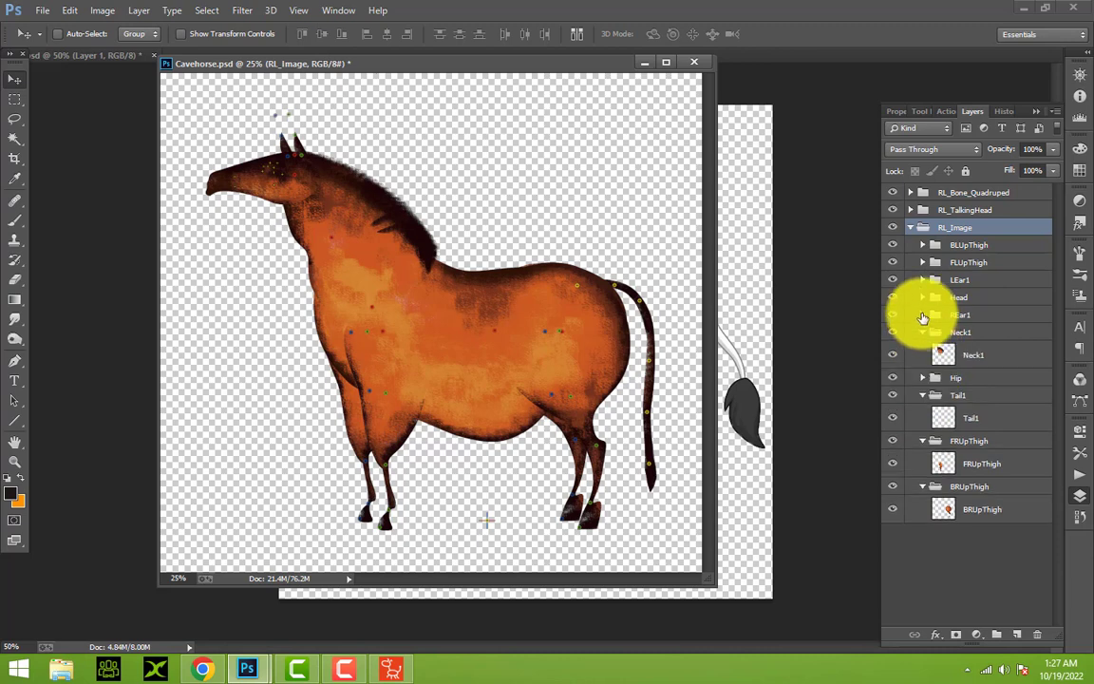
pyautogui.click(923, 300)
pyautogui.click(926, 279)
pyautogui.click(910, 210)
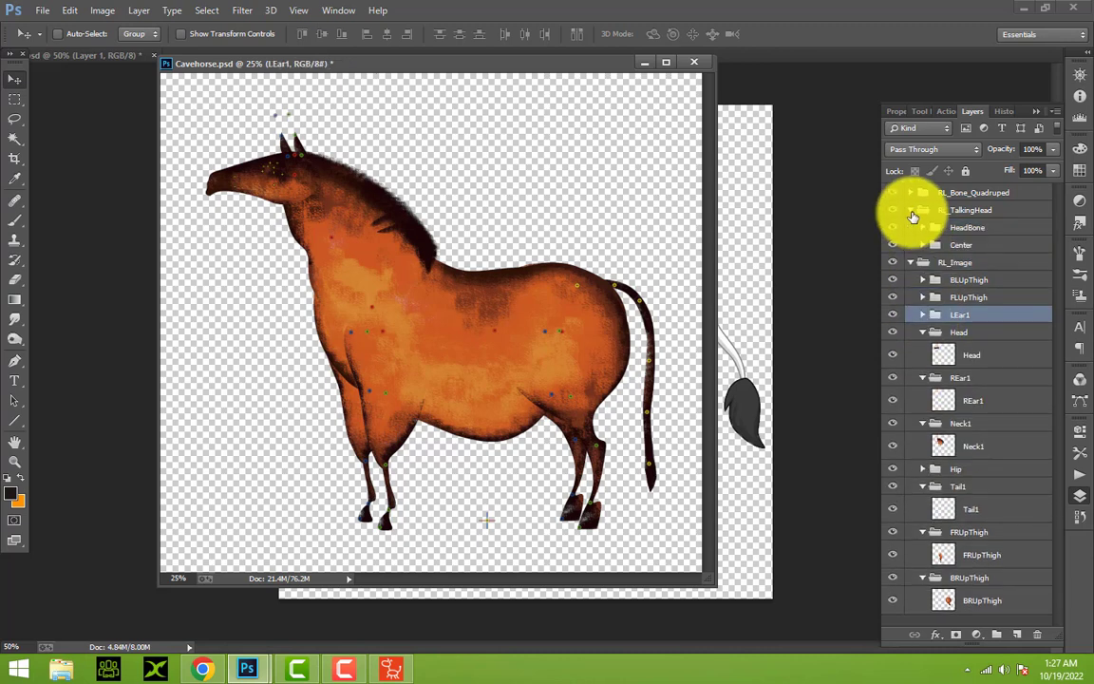
pyautogui.click(909, 192)
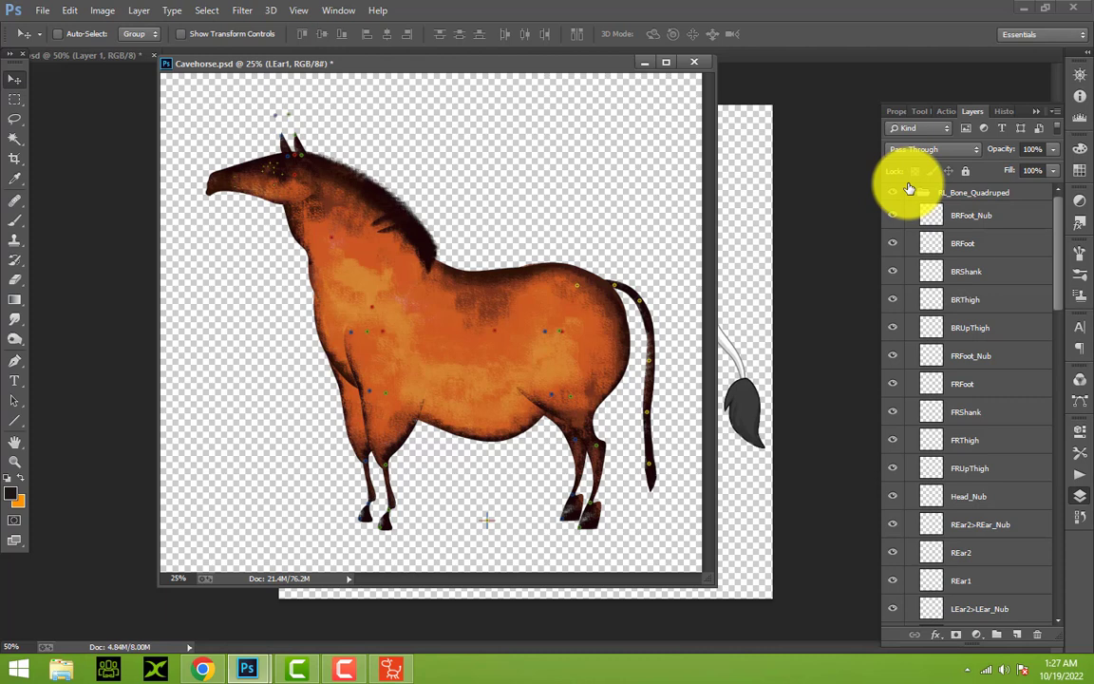
pyautogui.click(700, 65)
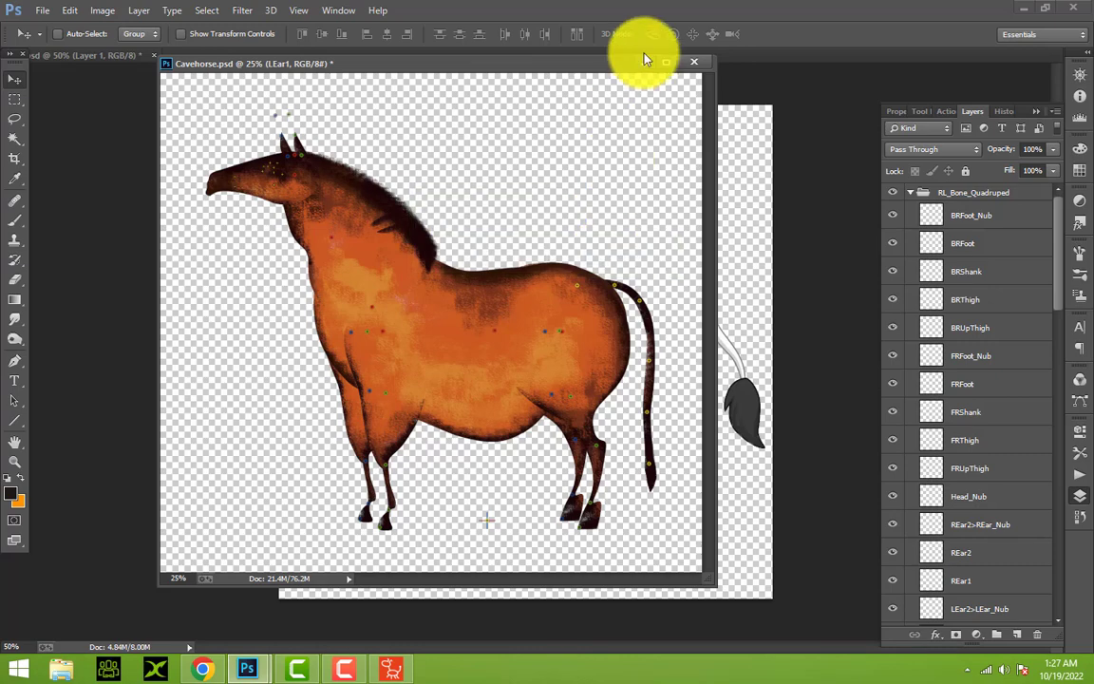
# Dock Cavehorse.psd as a tab and bring the single-layer cow.psd document into view
pyautogui.moveTo(550, 69); pyautogui.dragTo(489, 47)
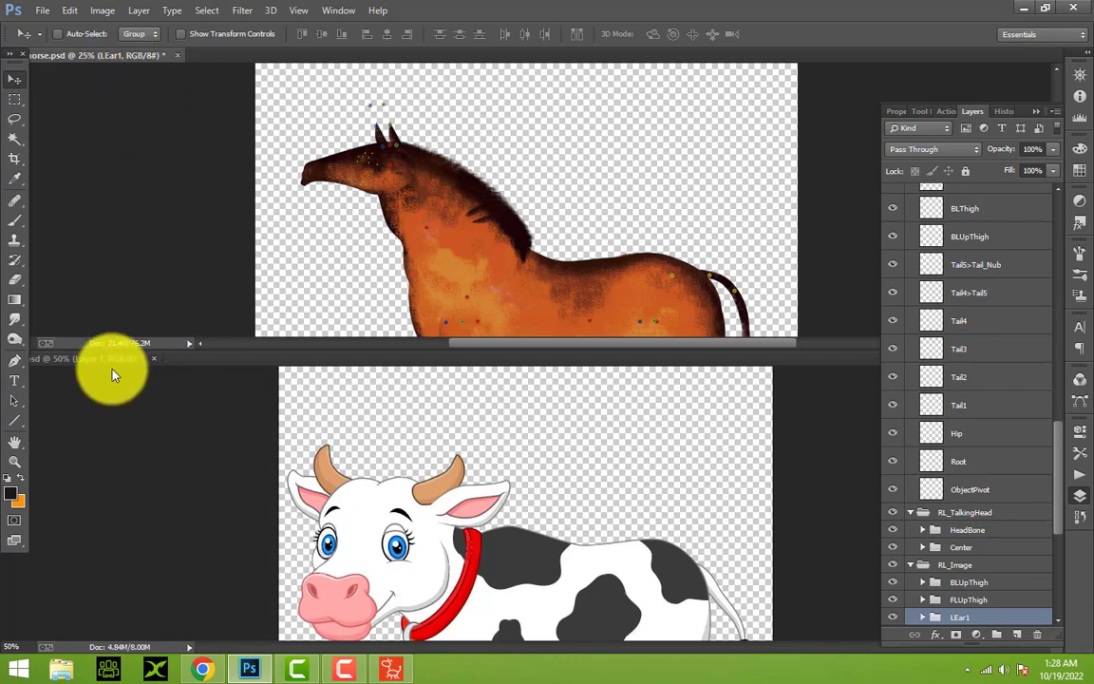
pyautogui.moveTo(112, 373); pyautogui.dragTo(252, 59)
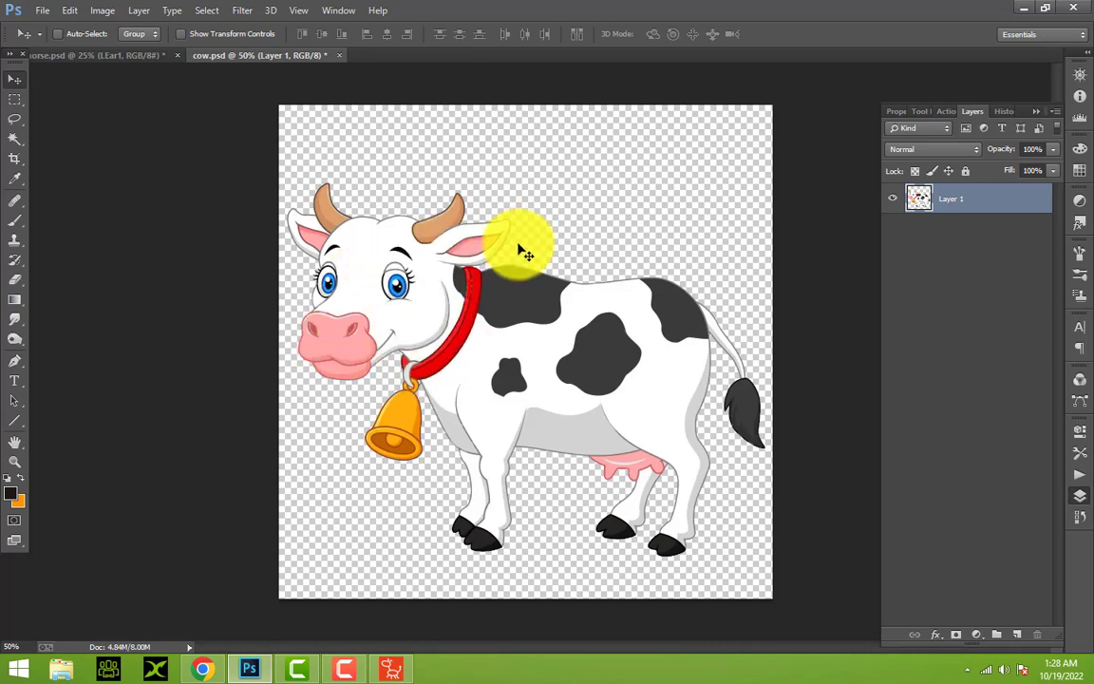
# Drag the horse's left ear to a new spot on its head, then minimize Cartoon Animator
pyautogui.click(391, 668)
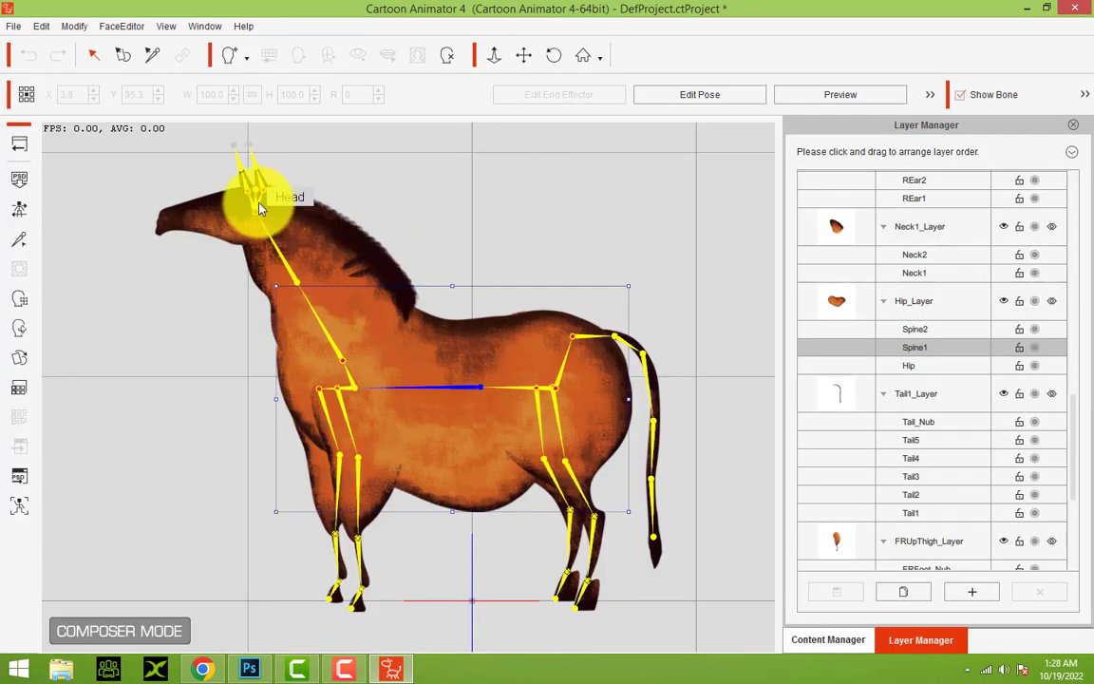
pyautogui.click(261, 208)
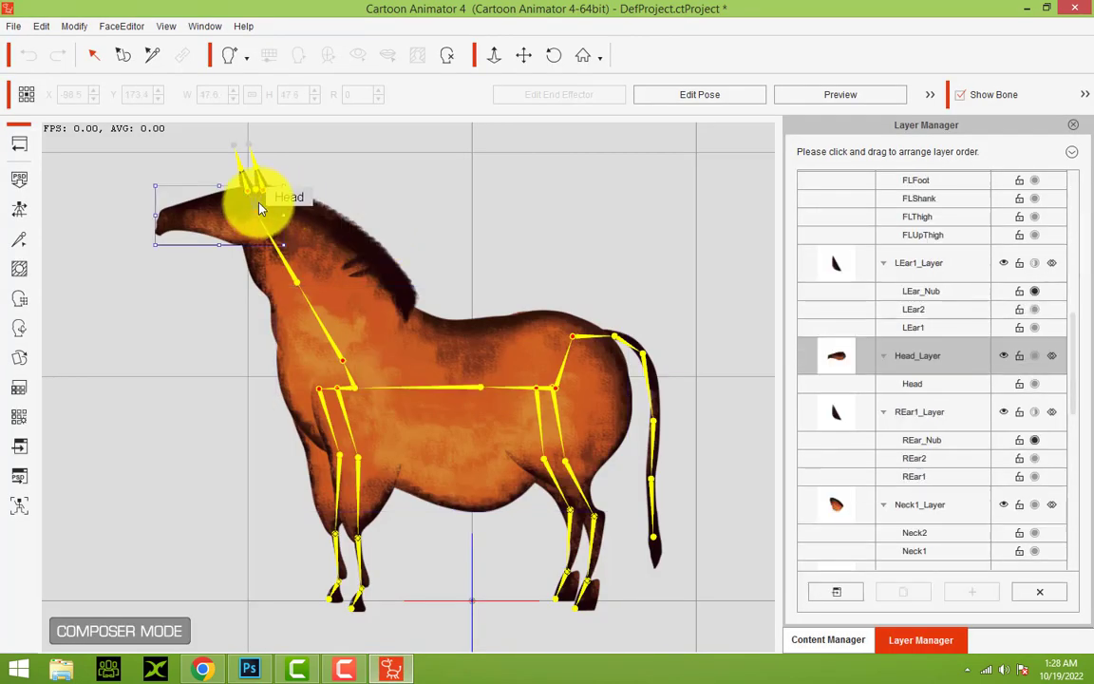
pyautogui.click(257, 180)
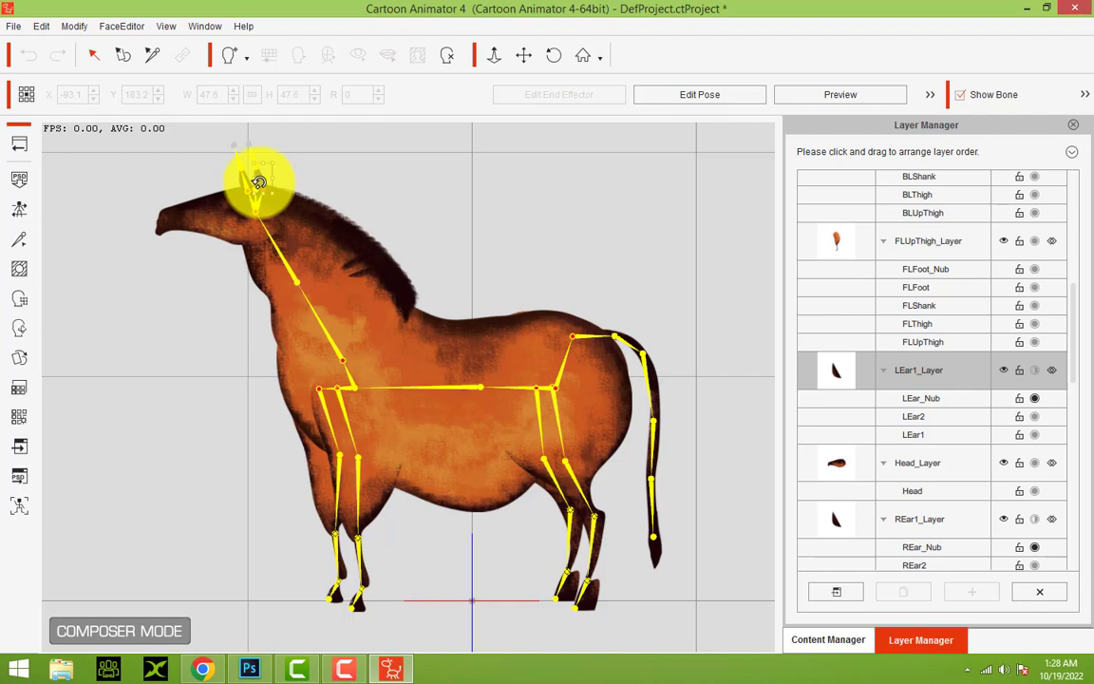
pyautogui.moveTo(257, 180); pyautogui.dragTo(483, 373)
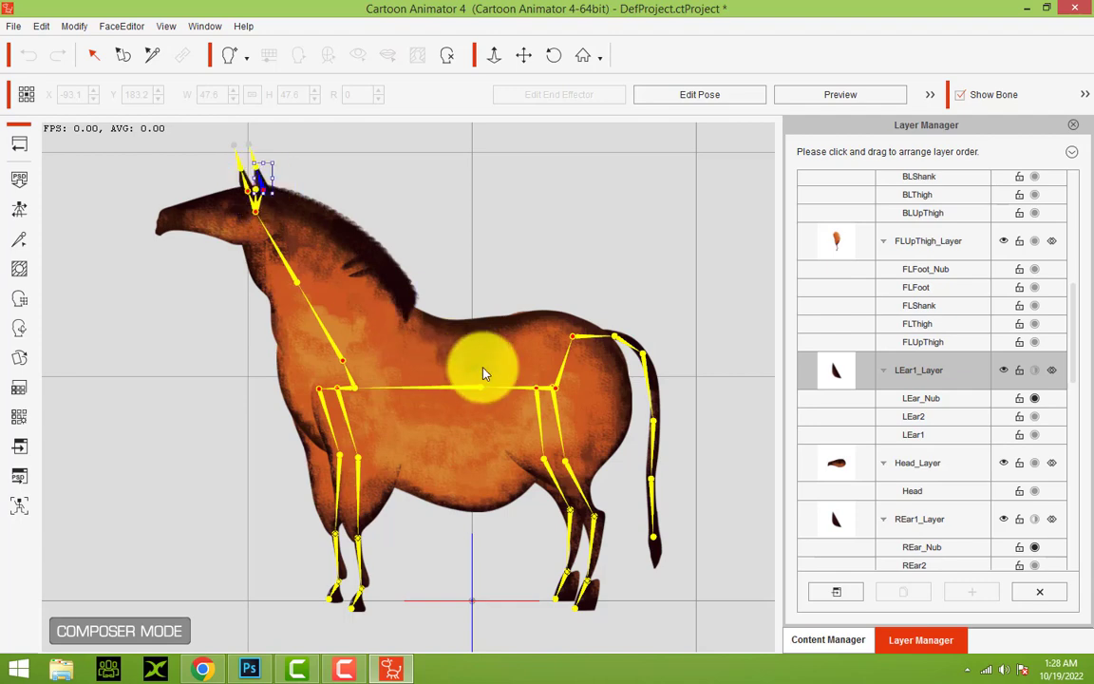
pyautogui.click(1026, 7)
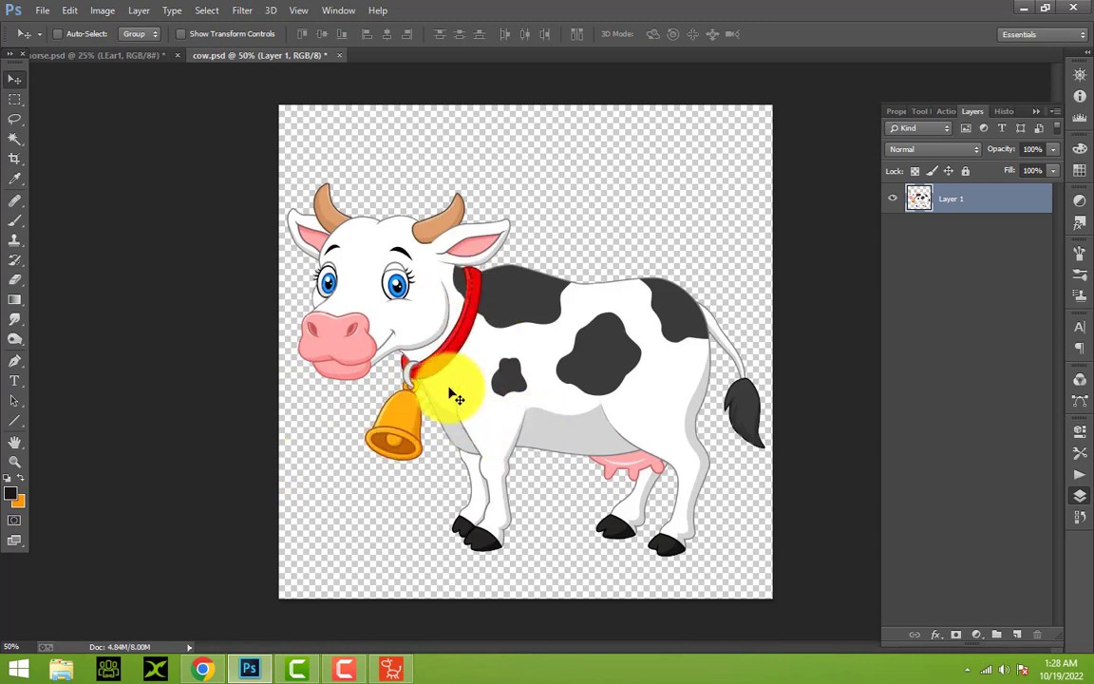
# Zoom in and select the cow's ear beside the collar with the Polygonal Lasso
pyautogui.click(12, 461)
pyautogui.click(672, 501)
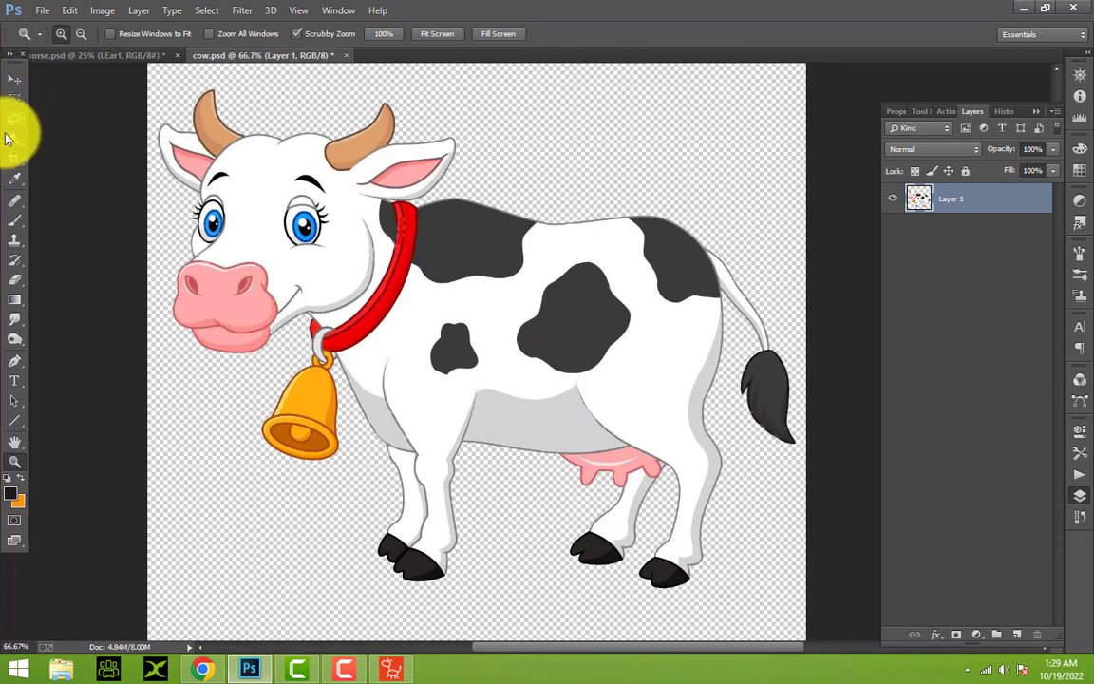
pyautogui.moveTo(15, 118); pyautogui.dragTo(60, 132)
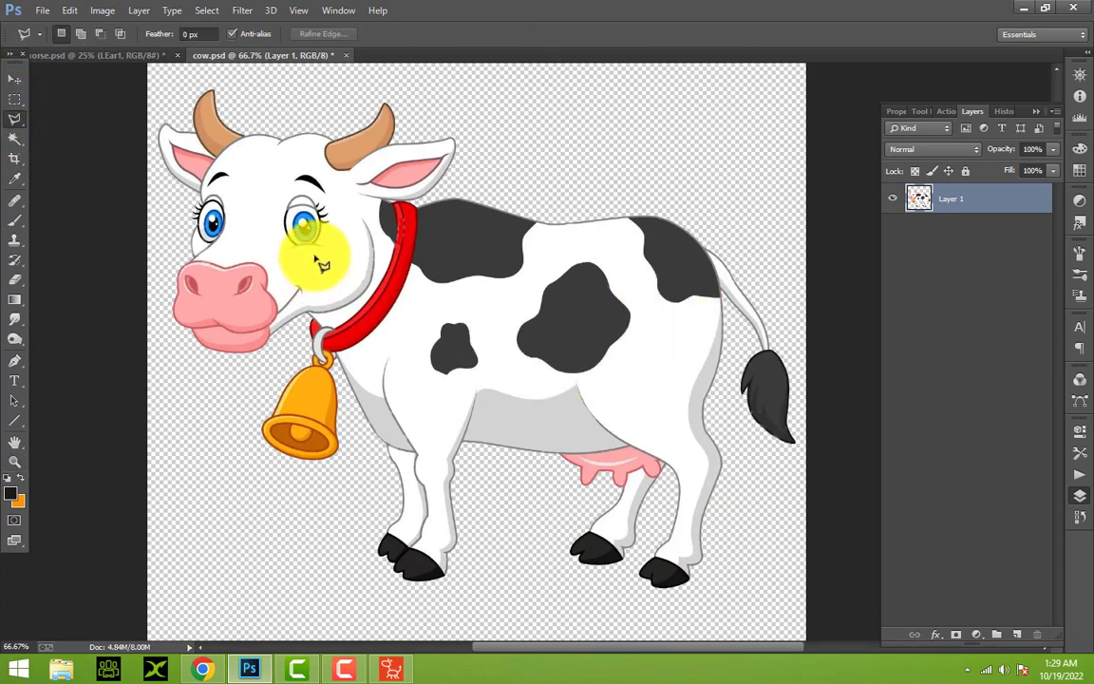
pyautogui.click(162, 98)
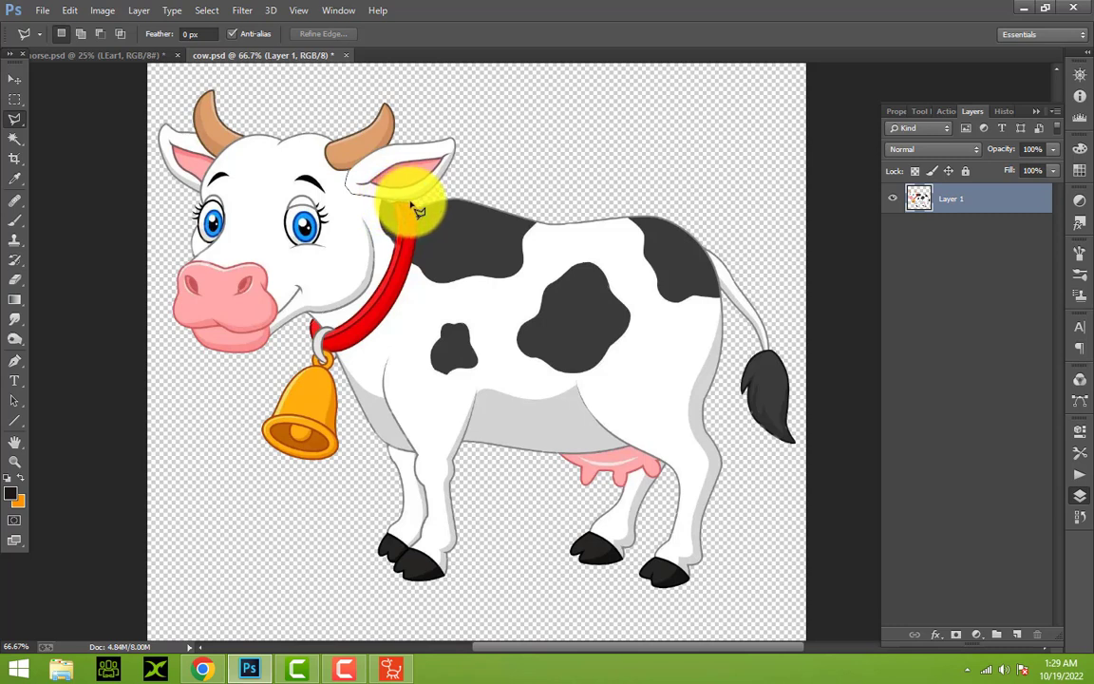
pyautogui.click(437, 202)
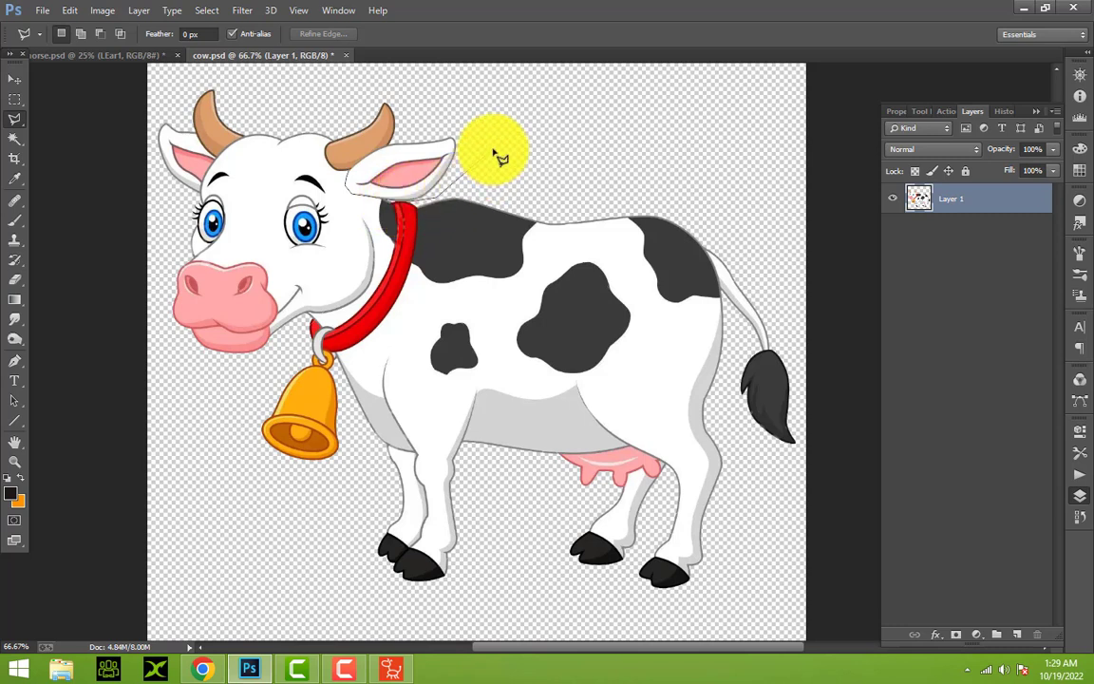
pyautogui.click(495, 145)
pyautogui.click(492, 110)
pyautogui.click(410, 121)
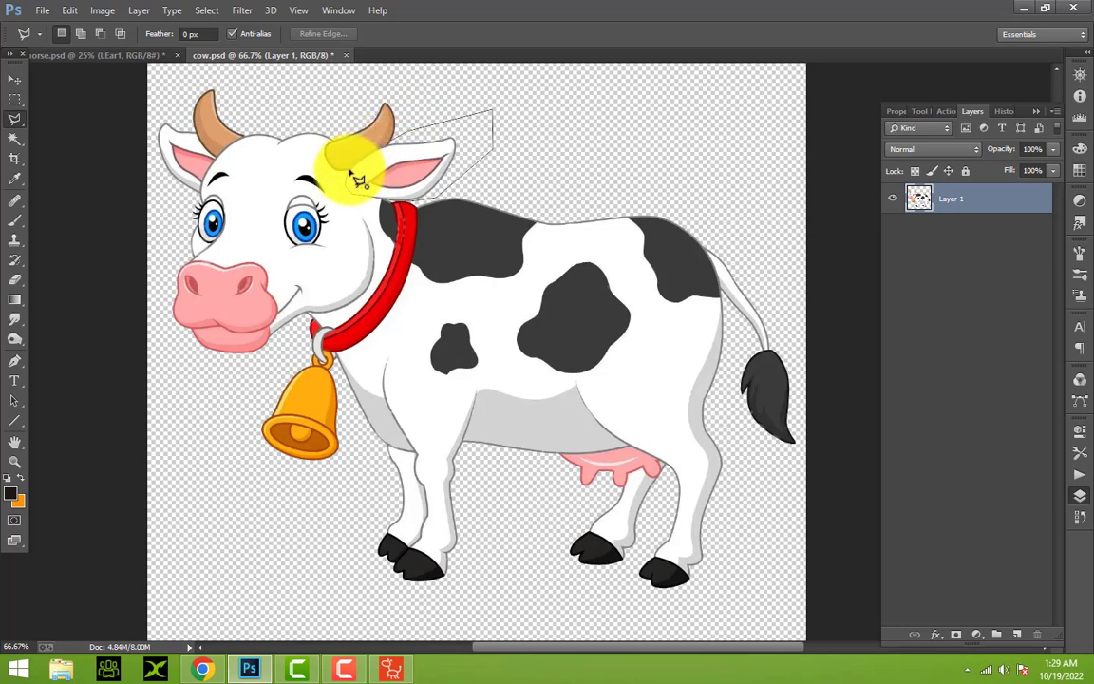
pyautogui.click(357, 180)
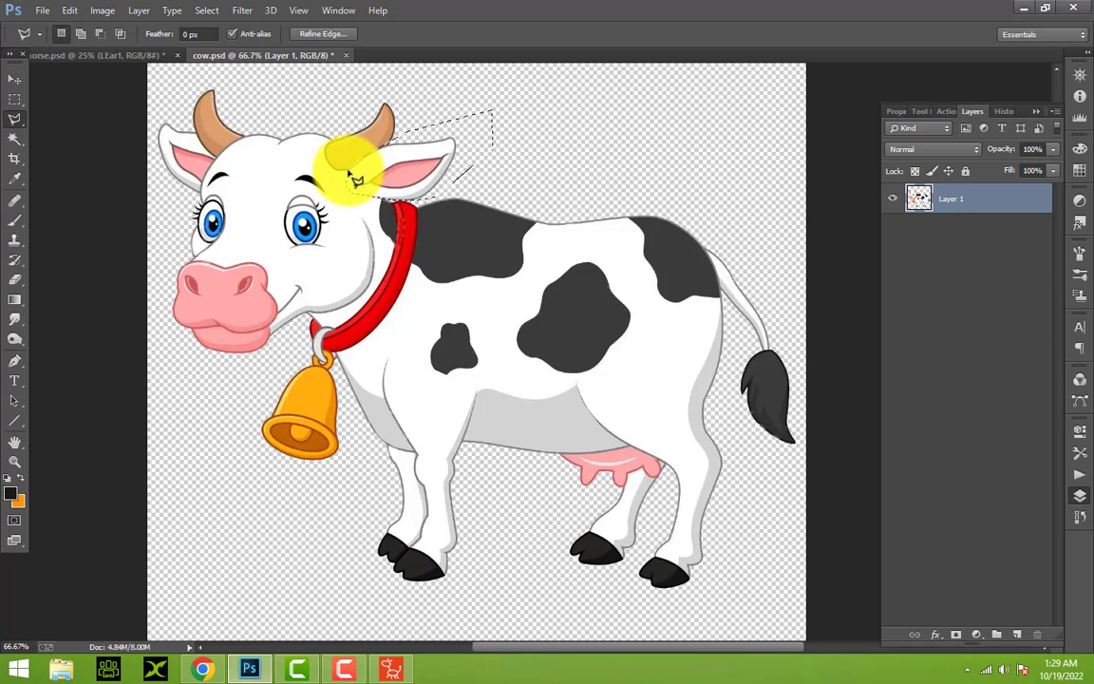
# Copy and paste the ear onto a new layer named 'ear'
pyautogui.click(68, 12)
pyautogui.click(85, 118)
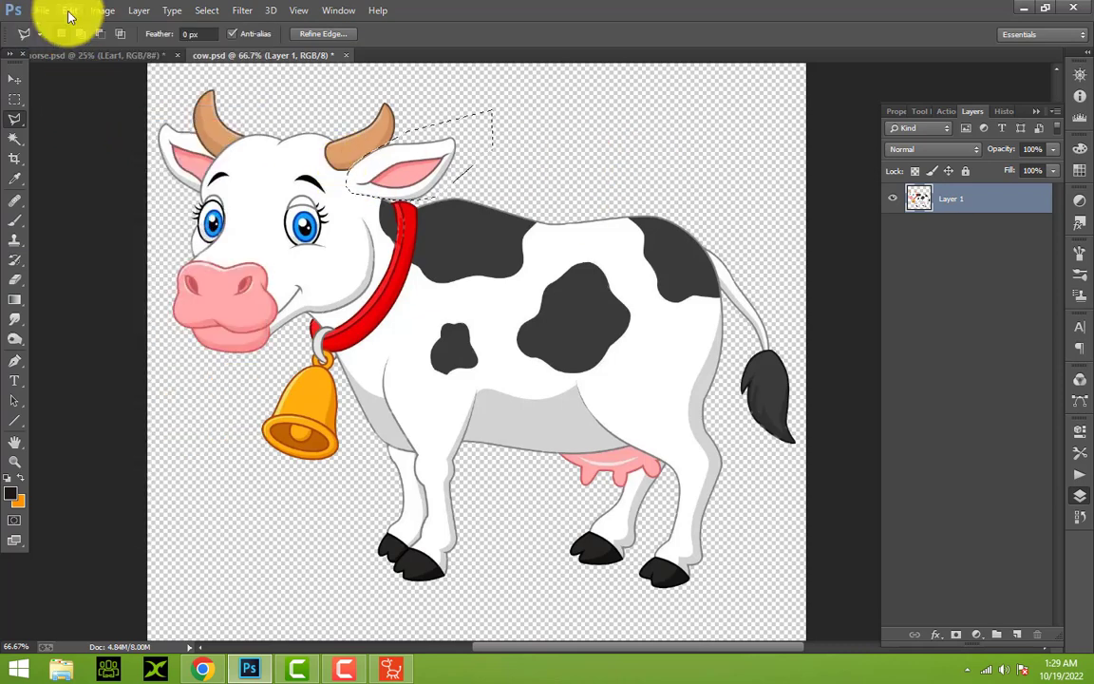
pyautogui.click(69, 11)
pyautogui.click(81, 141)
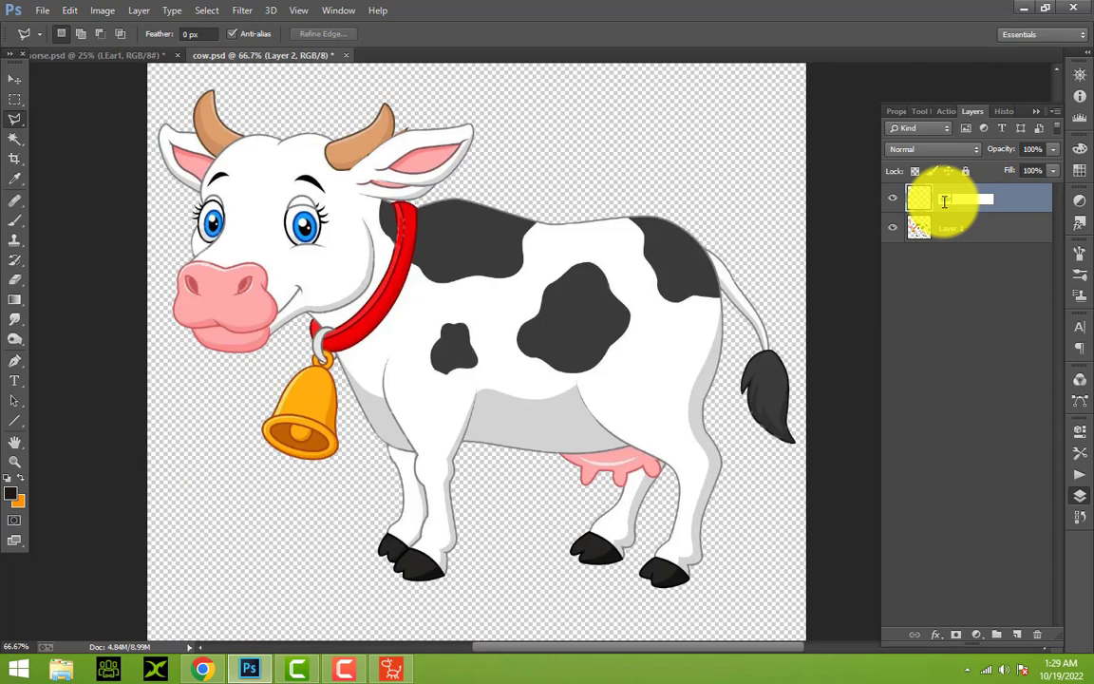
pyautogui.write('ear')
pyautogui.press('Return')
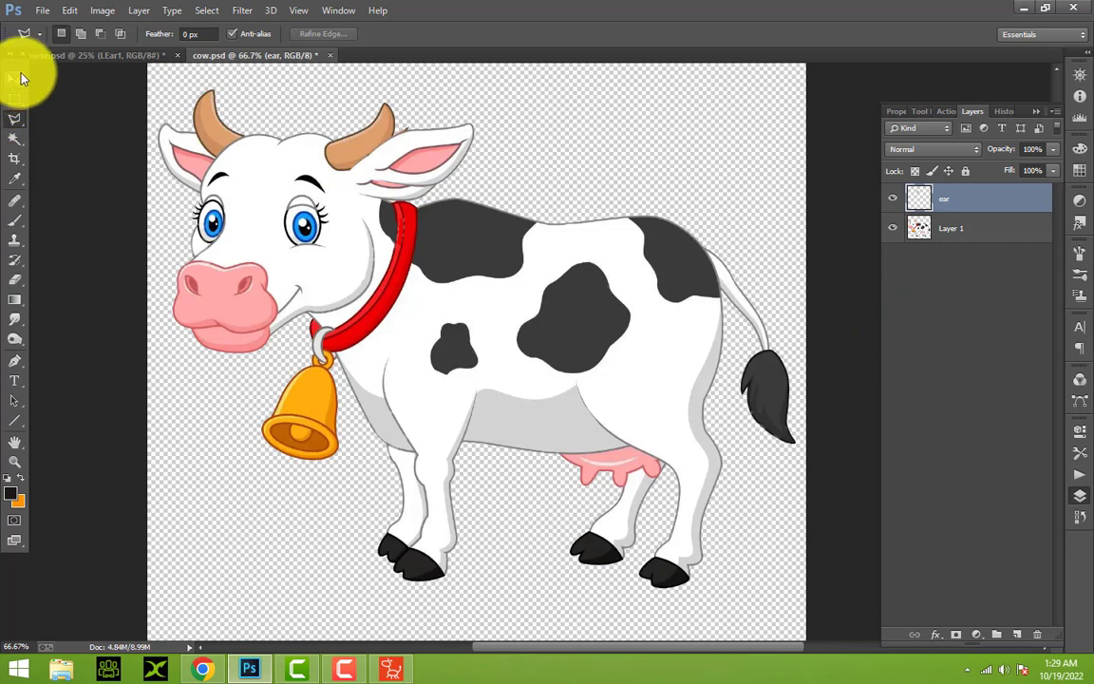
pyautogui.click(14, 79)
# Hide the ear layer and outline a closed selection around the cow's head and horns
pyautogui.click(892, 197)
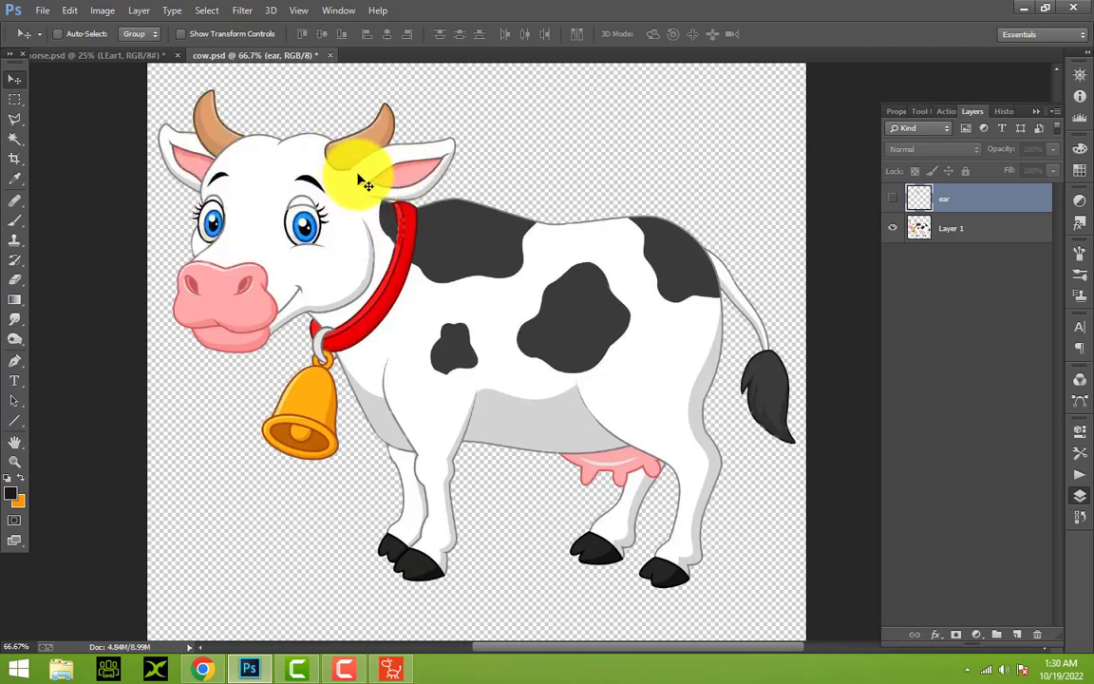
pyautogui.click(14, 119)
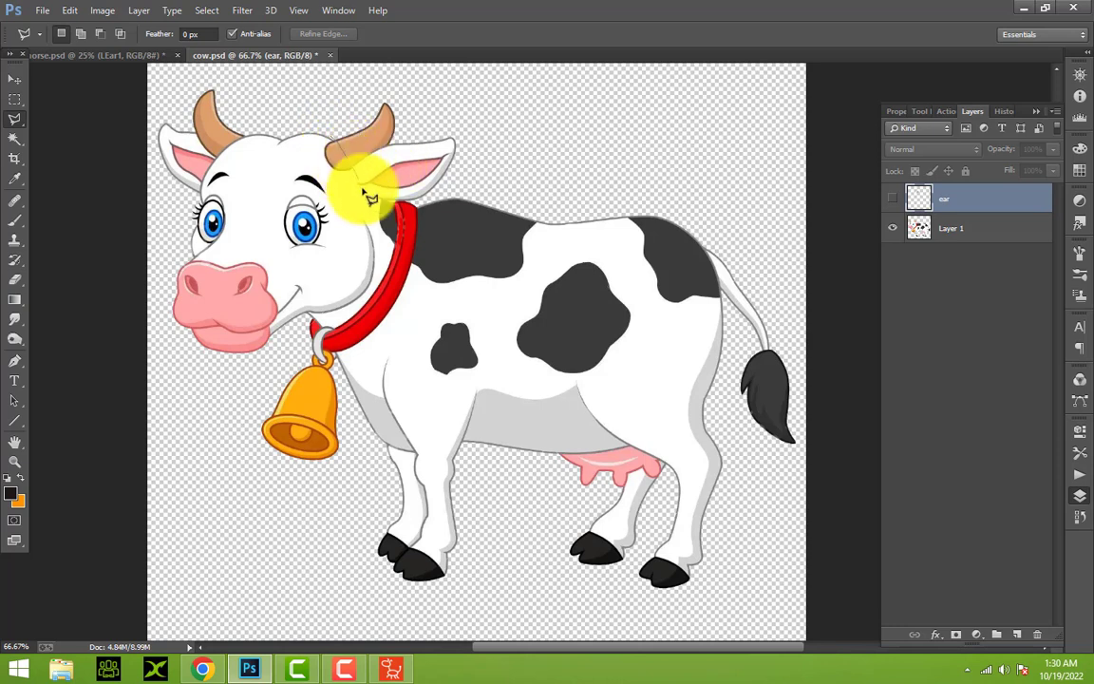
pyautogui.moveTo(369, 197)
pyautogui.mouseDown()
pyautogui.moveTo(384, 251)
pyautogui.moveTo(380, 292)
pyautogui.moveTo(361, 312)
pyautogui.moveTo(332, 315)
pyautogui.moveTo(348, 318)
pyautogui.moveTo(310, 321)
pyautogui.mouseUp()
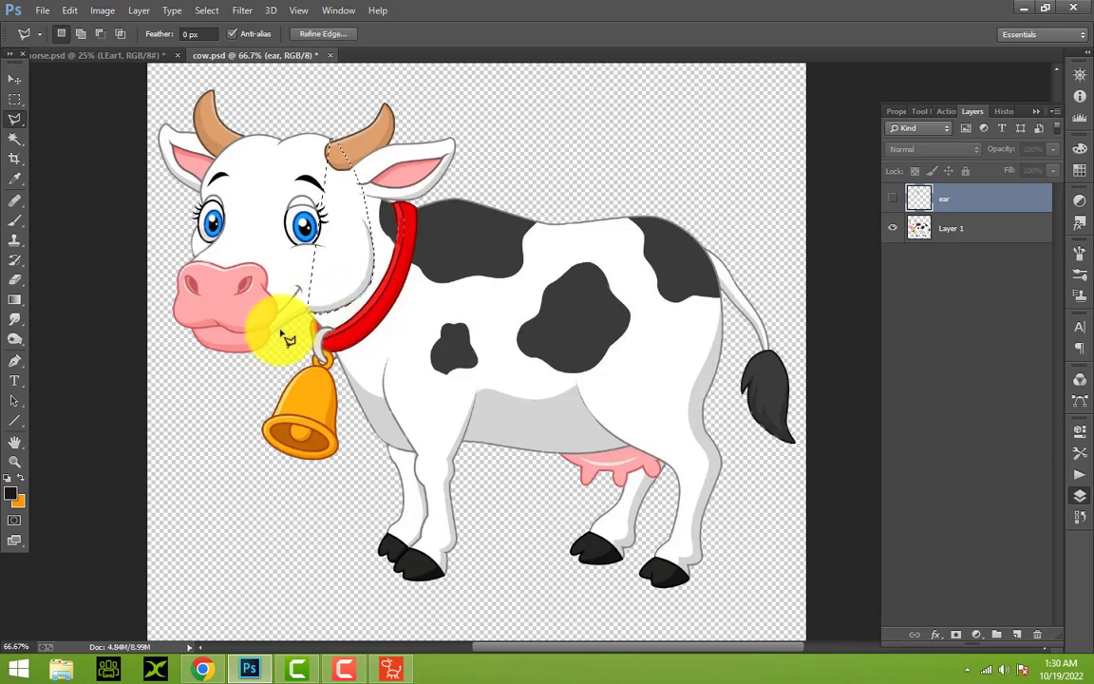
pyautogui.click(285, 337)
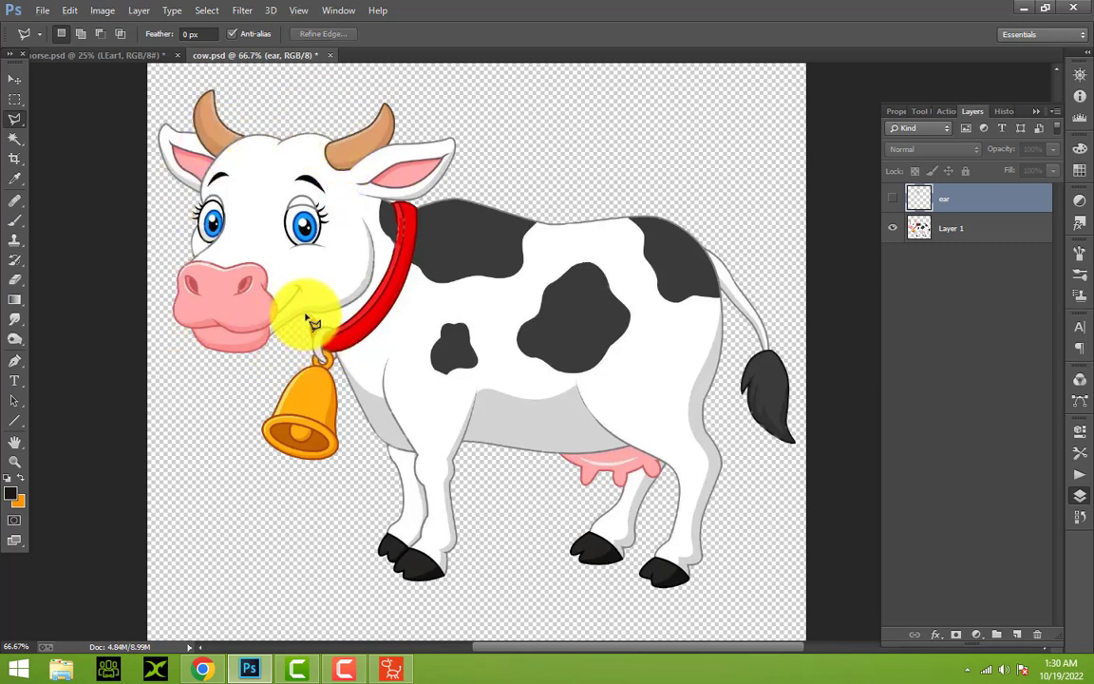
pyautogui.moveTo(313, 323); pyautogui.dragTo(163, 276)
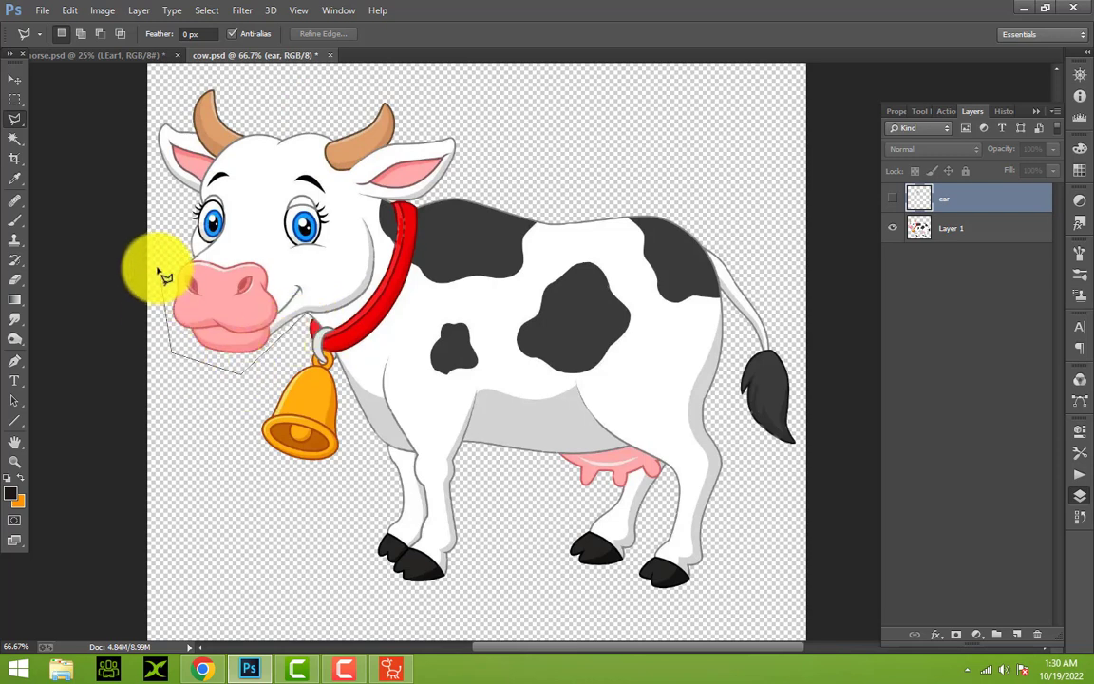
pyautogui.click(153, 111)
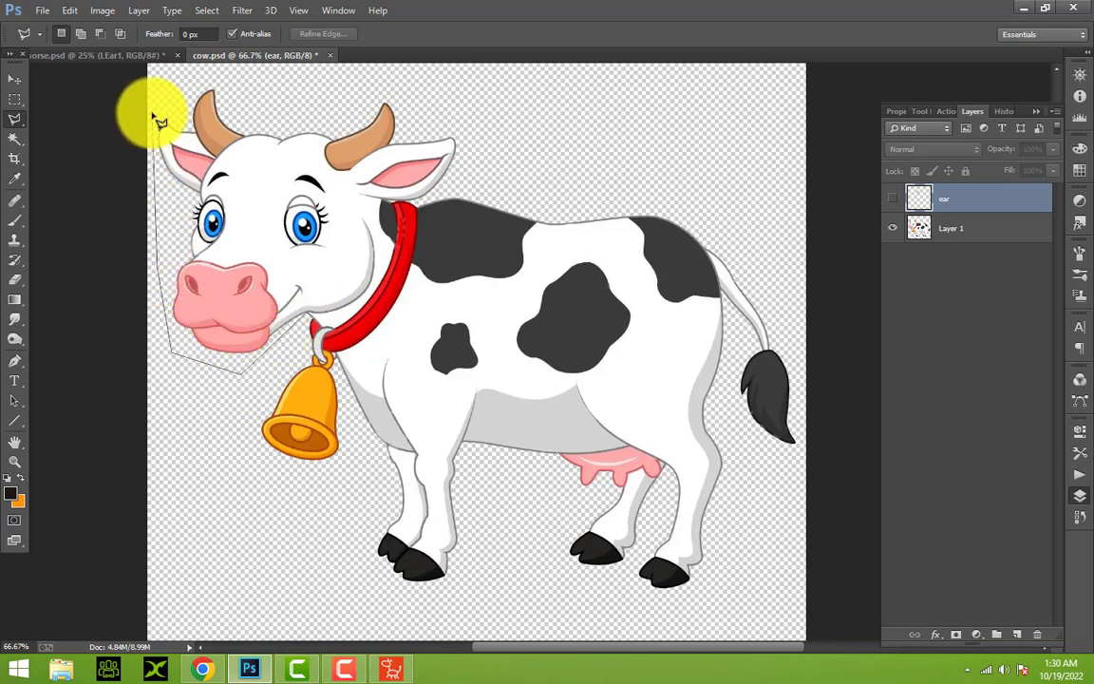
pyautogui.click(210, 79)
pyautogui.click(331, 99)
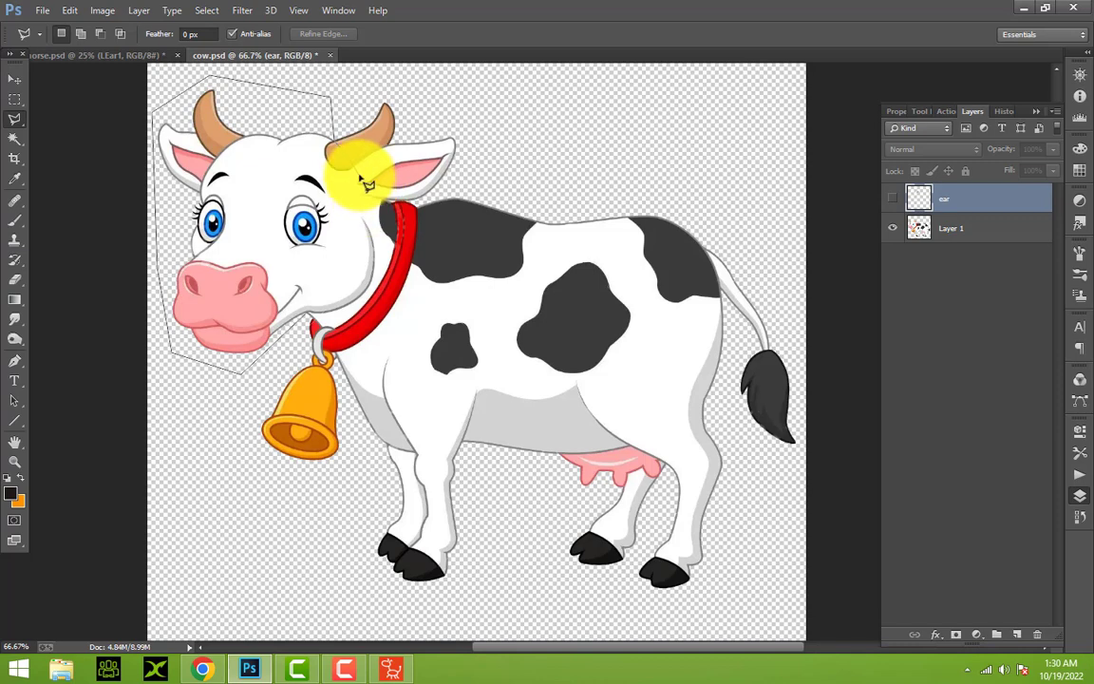
pyautogui.click(363, 180)
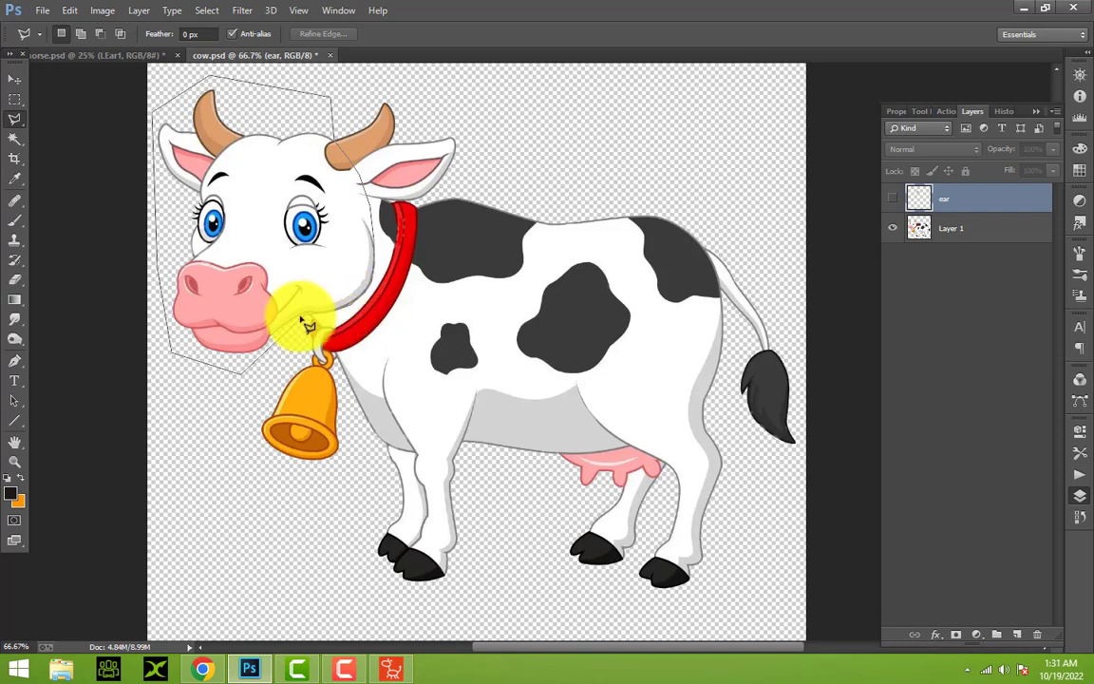
pyautogui.doubleClick(306, 318)
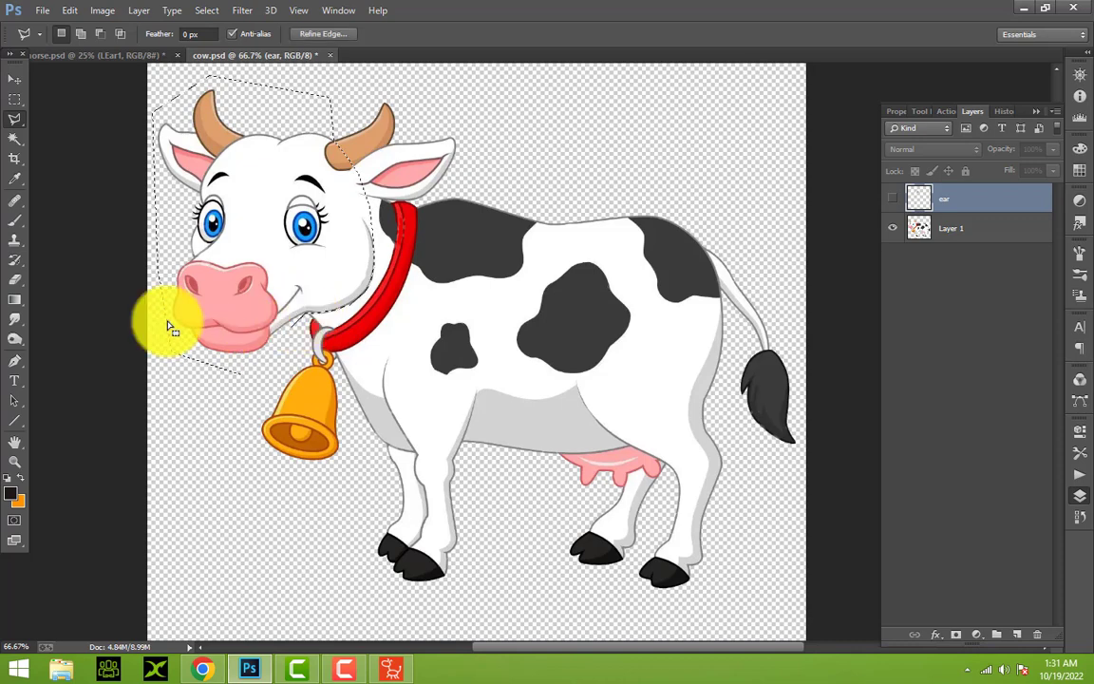
# Copy the head from Layer 1 onto a new layer named 'head', test-move it, and hide it
pyautogui.click(71, 11)
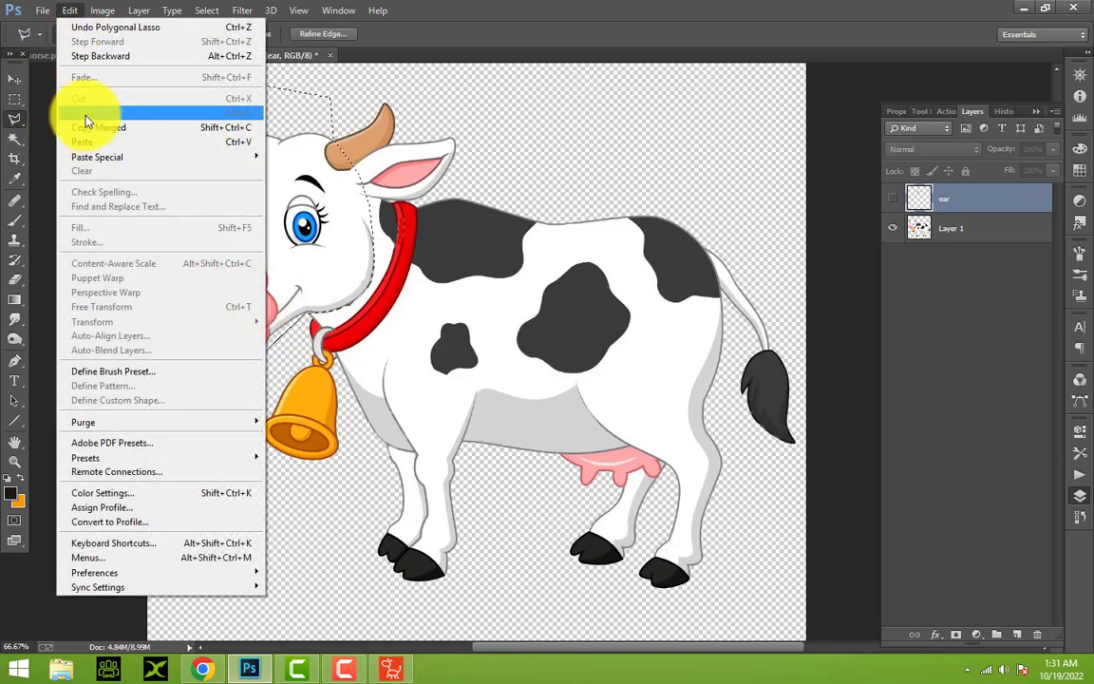
pyautogui.click(16, 82)
pyautogui.click(988, 230)
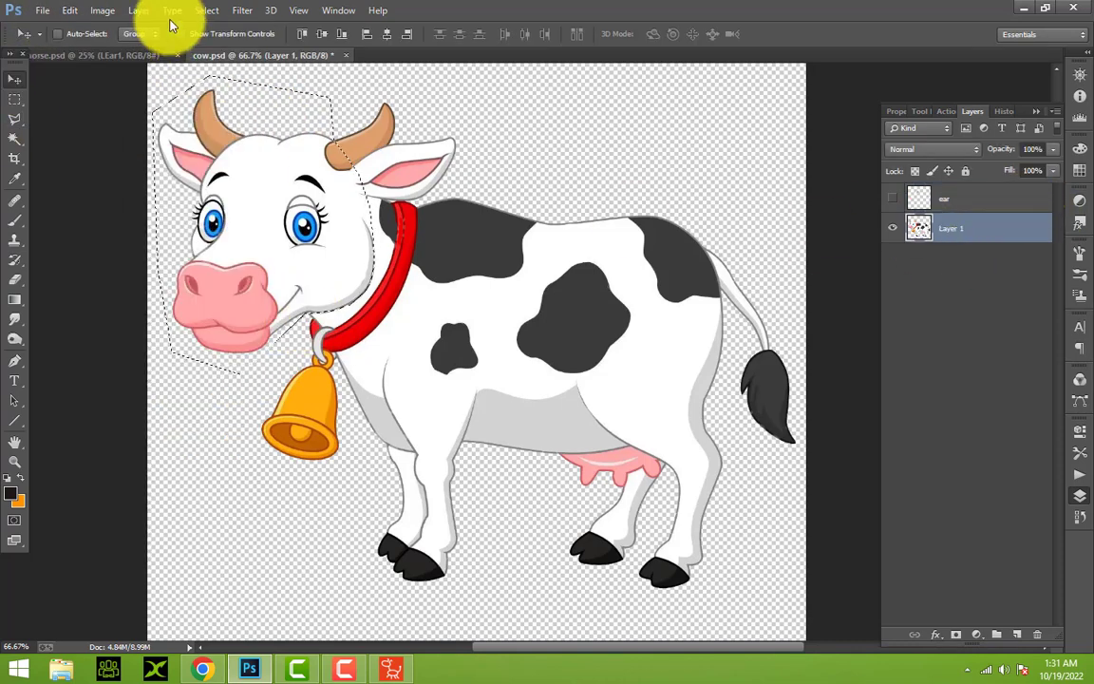
pyautogui.click(68, 11)
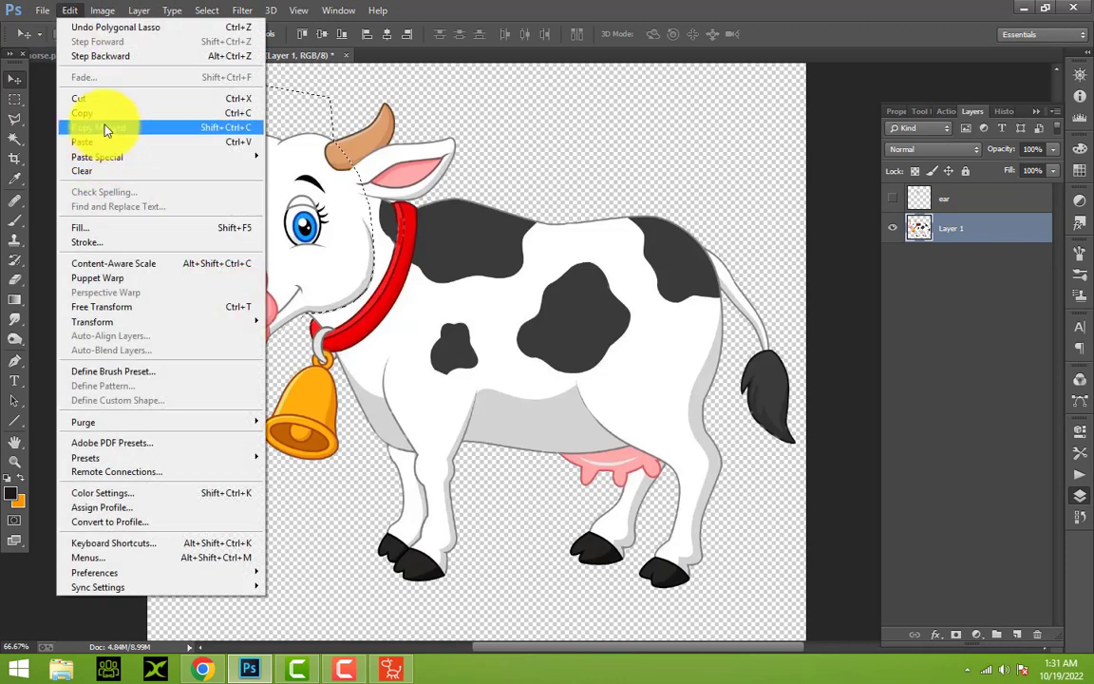
pyautogui.click(83, 113)
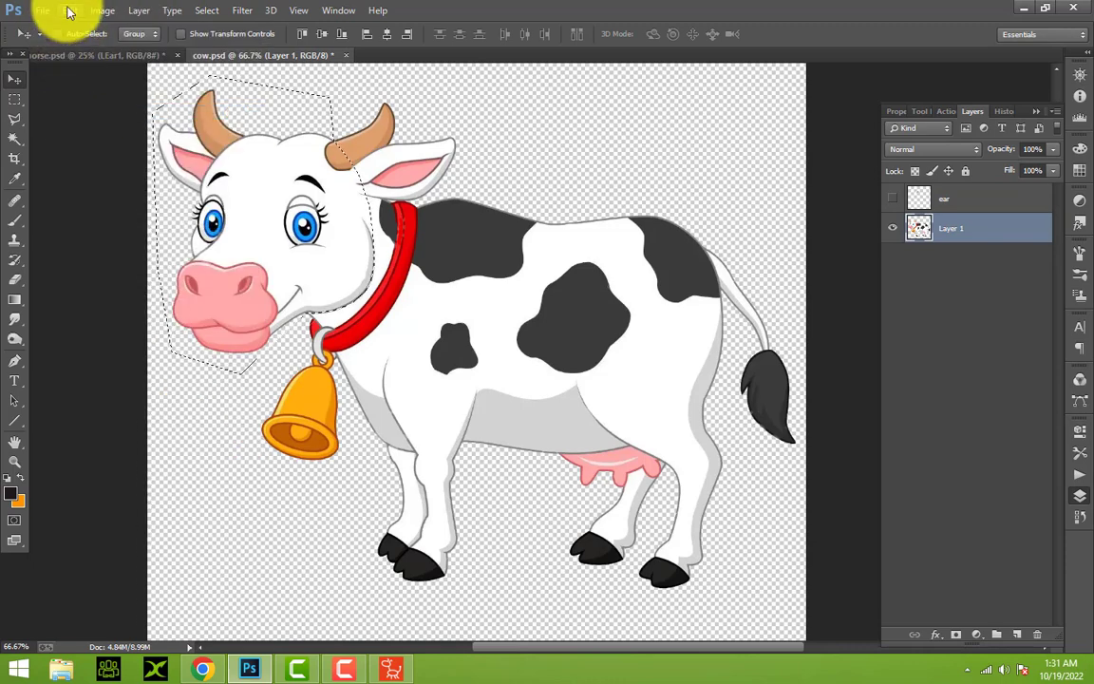
pyautogui.click(70, 12)
pyautogui.click(99, 142)
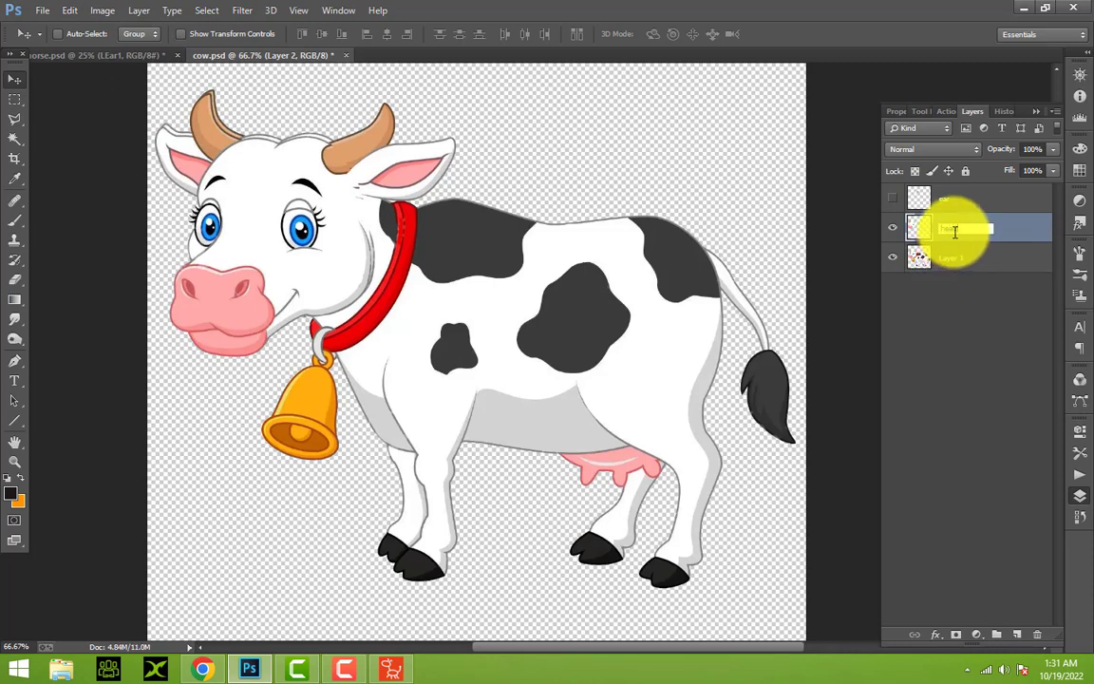
pyautogui.write('head')
pyautogui.press('Return')
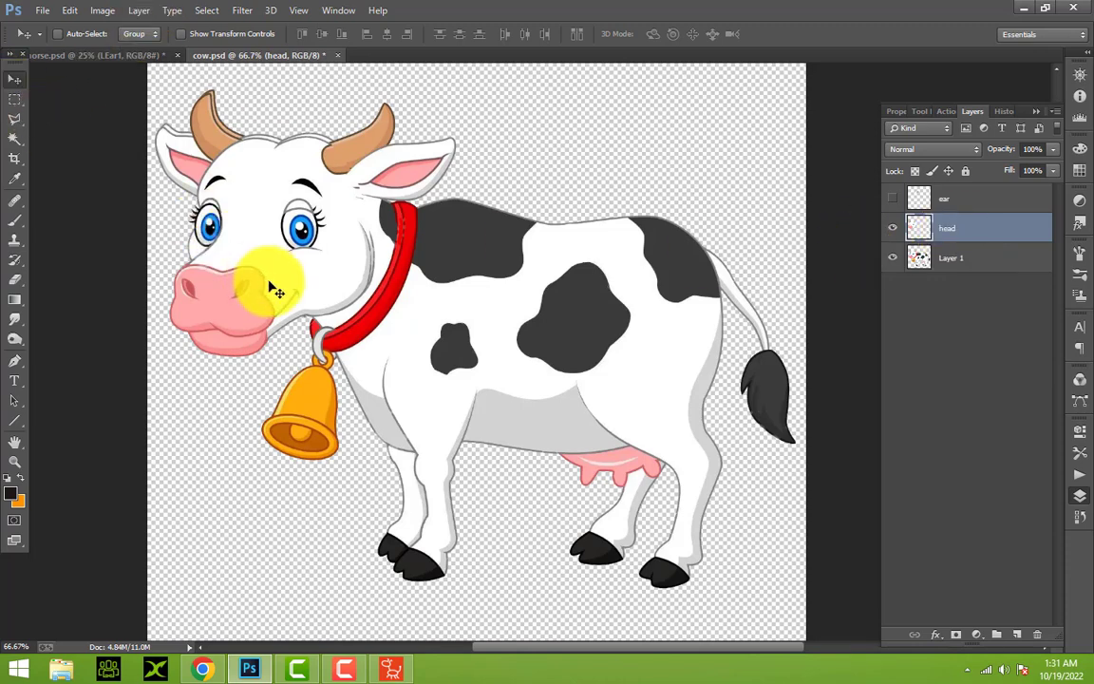
pyautogui.moveTo(274, 287)
pyautogui.mouseDown()
pyautogui.moveTo(712, 164)
pyautogui.moveTo(665, 232)
pyautogui.mouseUp()
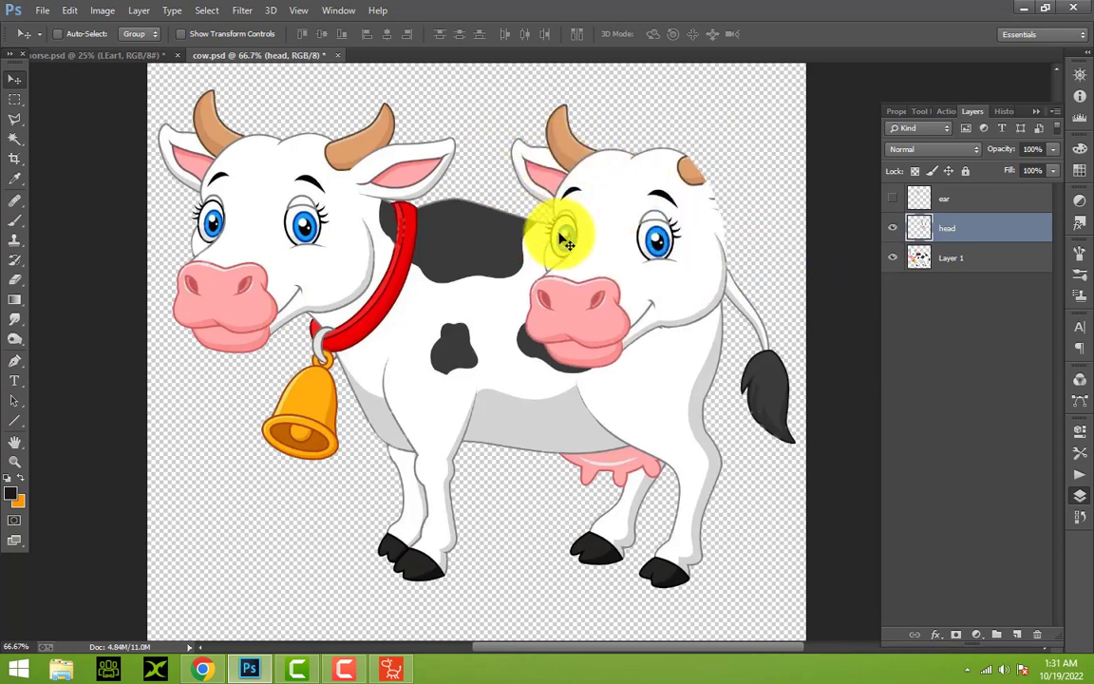
pyautogui.click(893, 228)
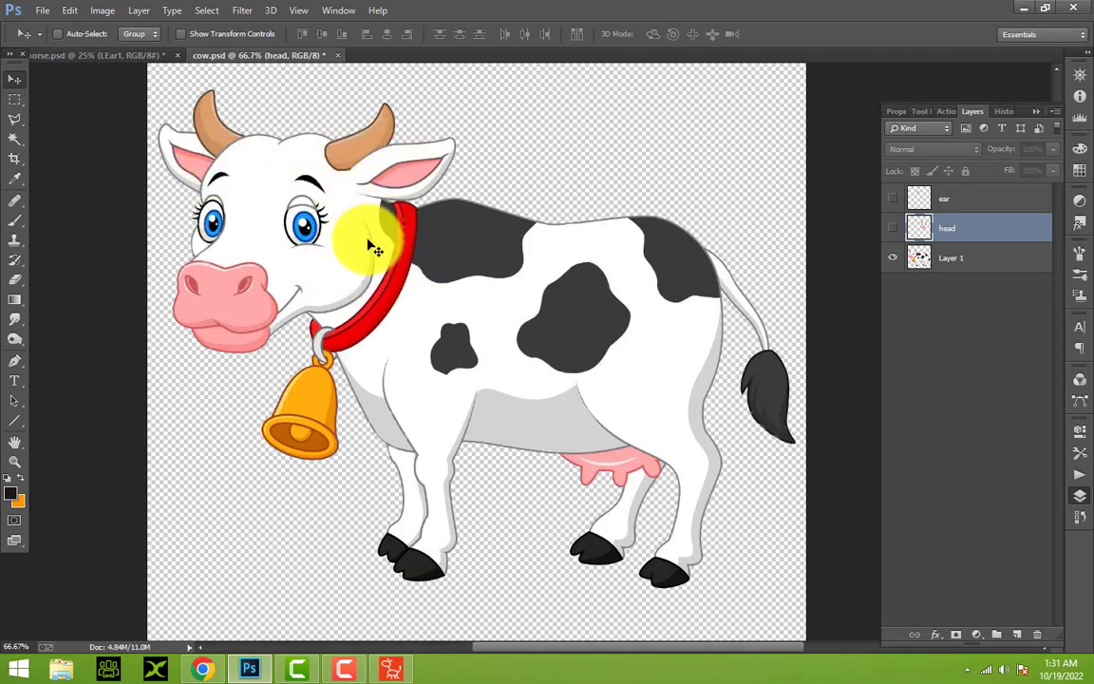
# Select the red collar and bell with a Polygonal Lasso outline
pyautogui.click(15, 118)
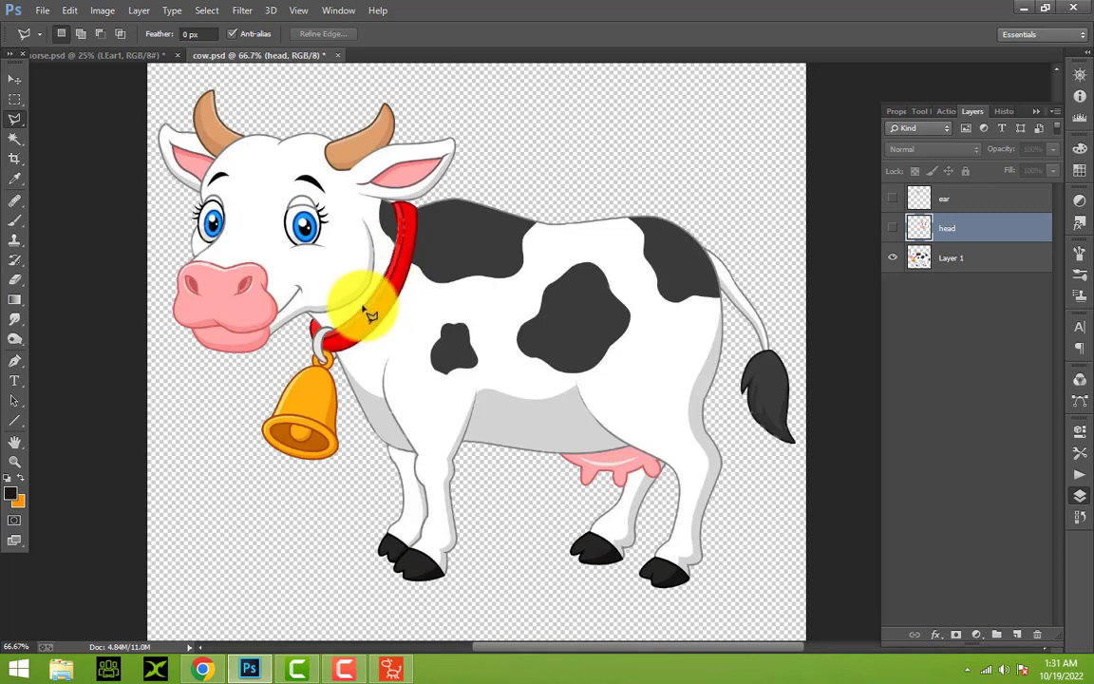
pyautogui.click(311, 325)
pyautogui.click(213, 438)
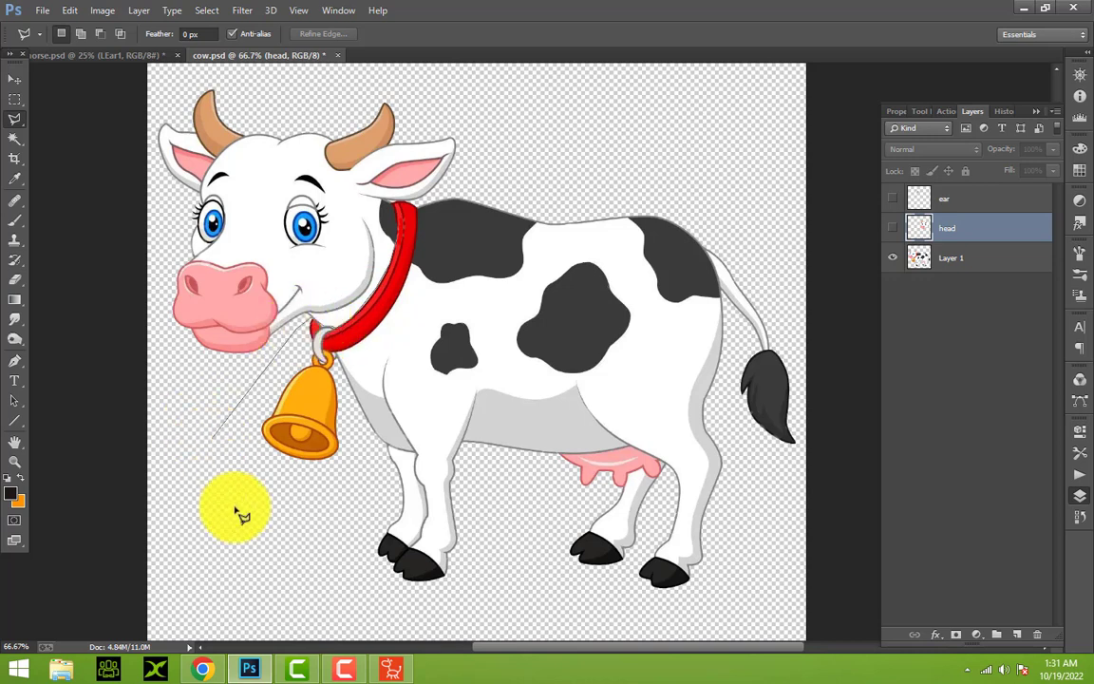
pyautogui.click(262, 534)
pyautogui.click(347, 496)
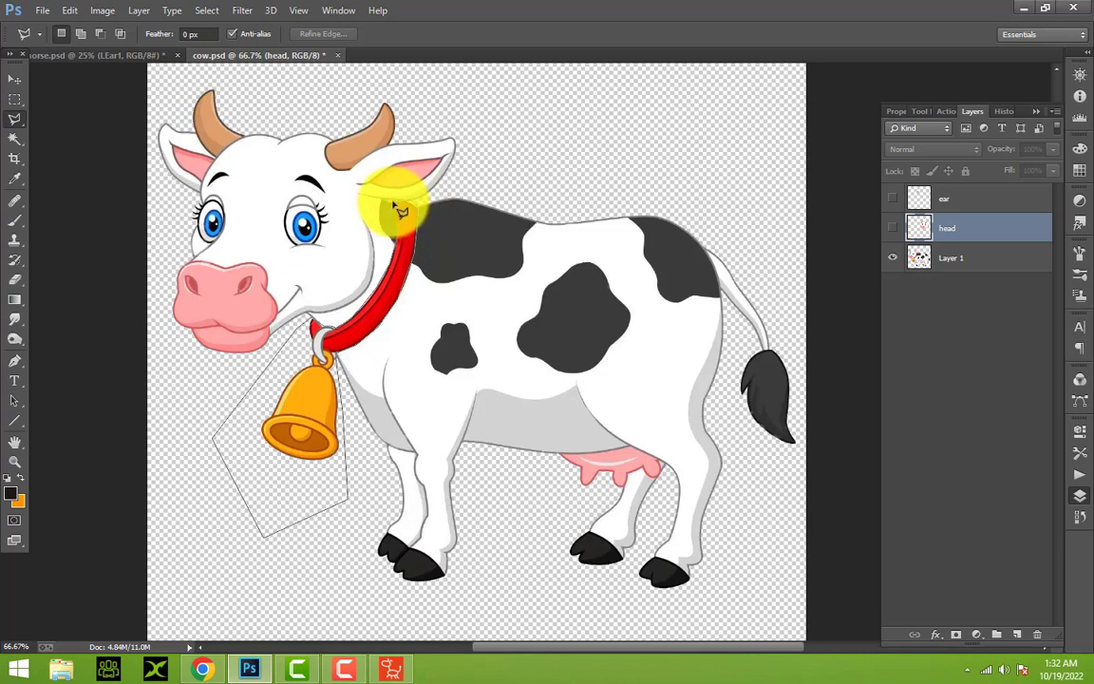
pyautogui.doubleClick(399, 211)
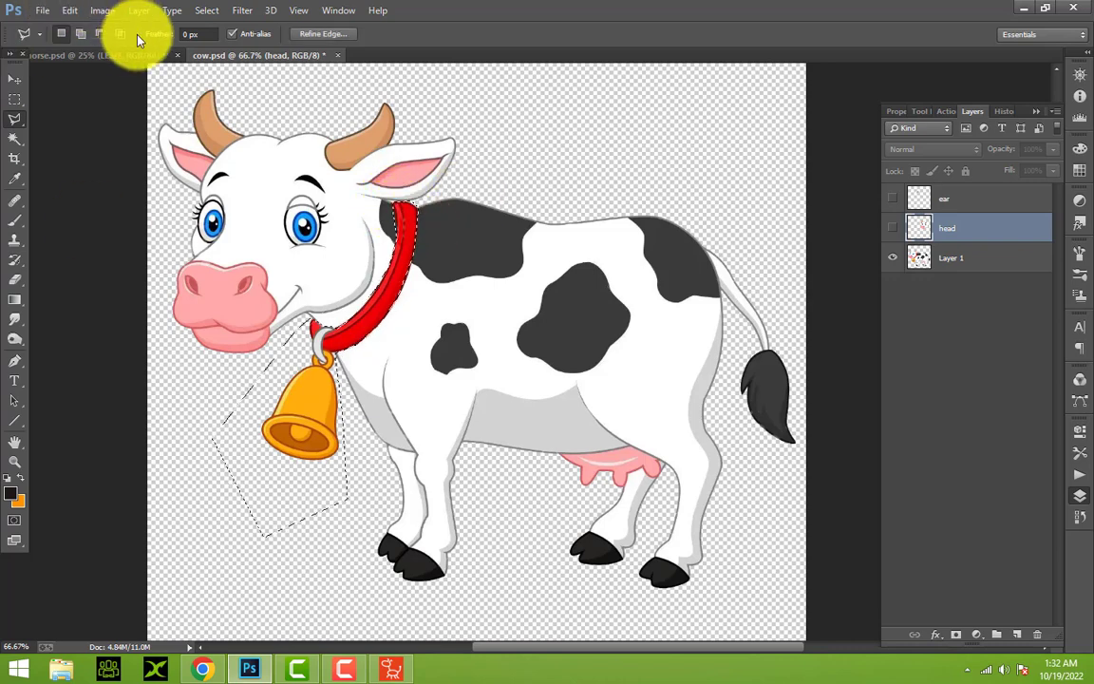
# Copy the collar and bell from Layer 1 onto new Layer 2, shift it, then hide it
pyautogui.click(71, 11)
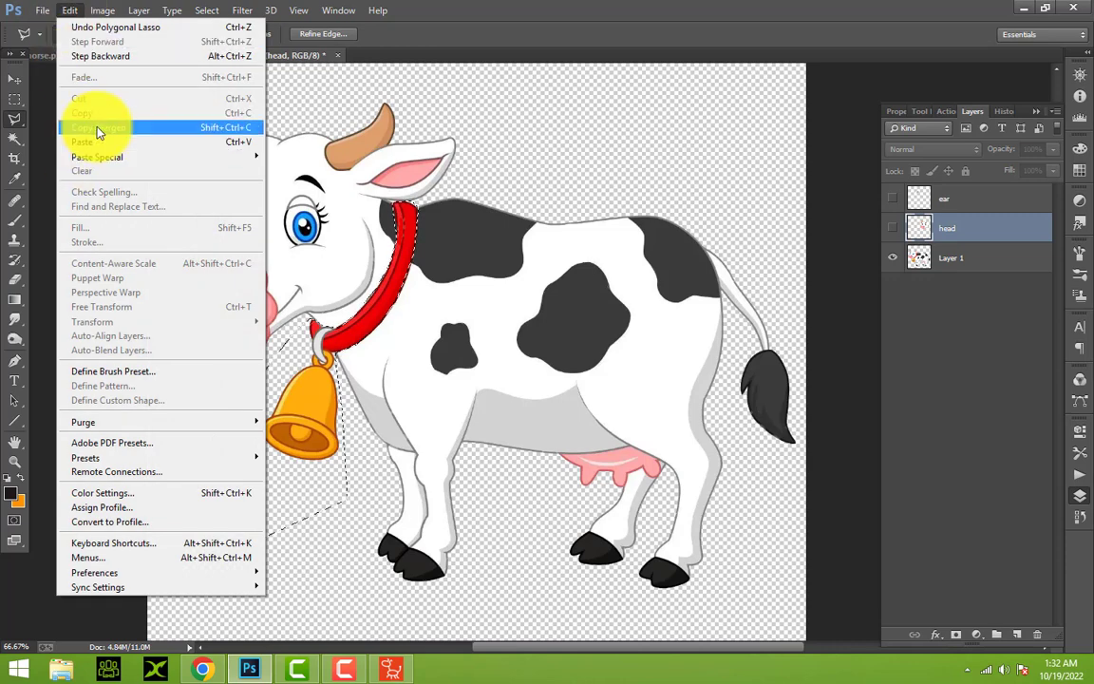
pyautogui.click(951, 258)
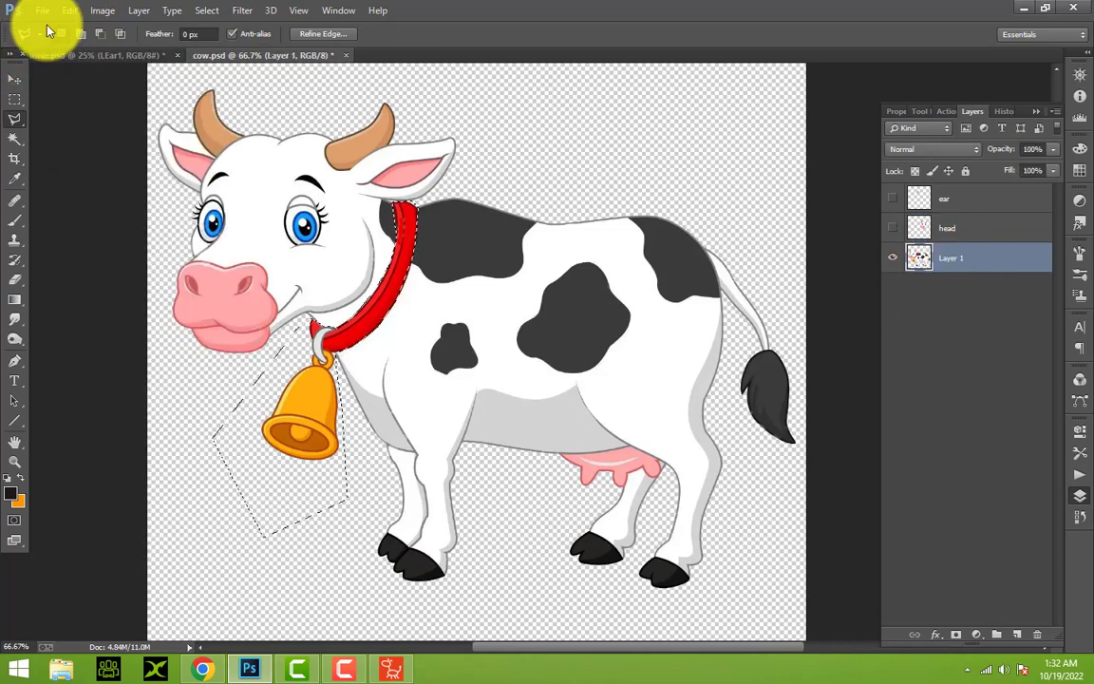
pyautogui.click(69, 11)
pyautogui.click(92, 114)
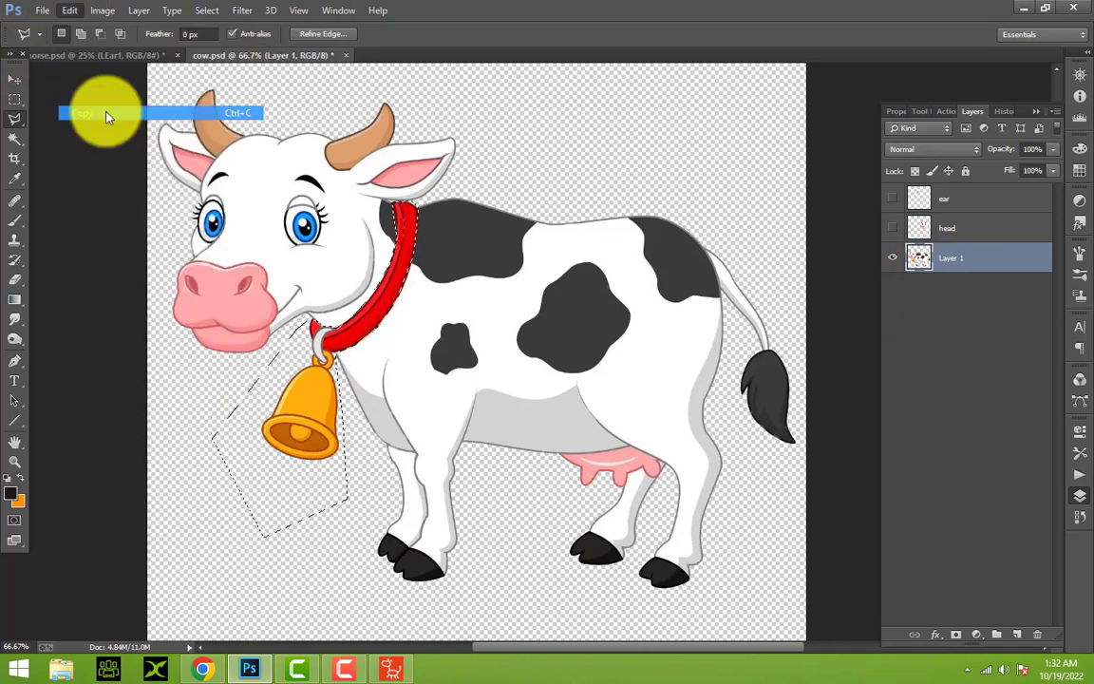
pyautogui.click(69, 10)
pyautogui.click(88, 142)
pyautogui.click(14, 80)
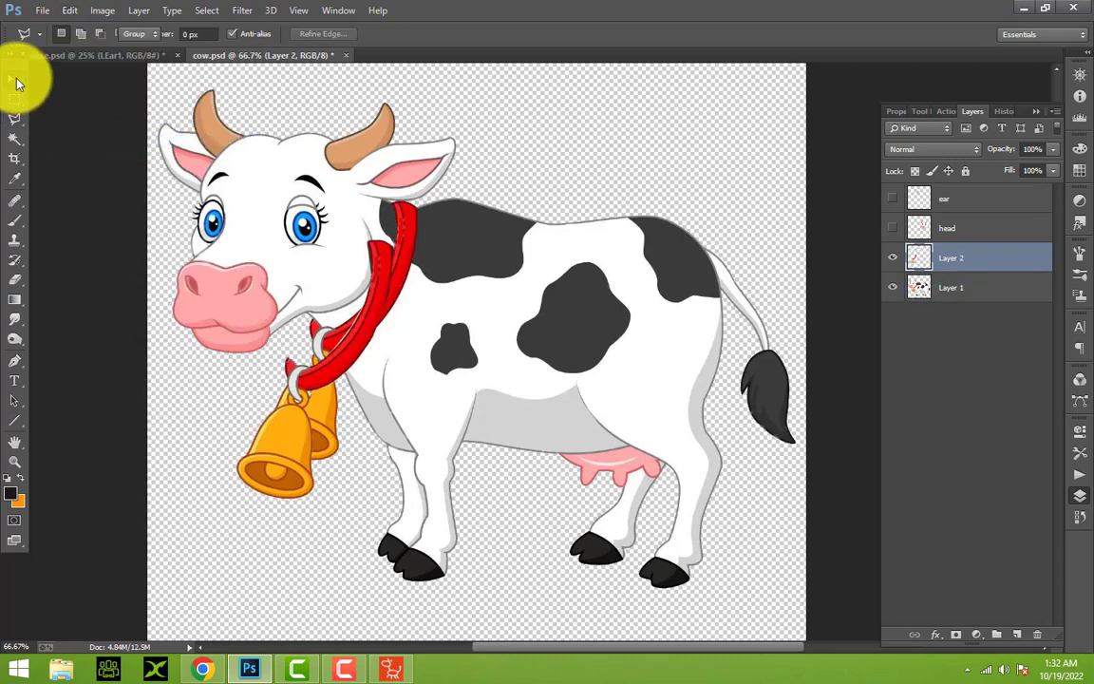
pyautogui.moveTo(317, 340); pyautogui.dragTo(526, 307)
pyautogui.moveTo(645, 236); pyautogui.dragTo(690, 208)
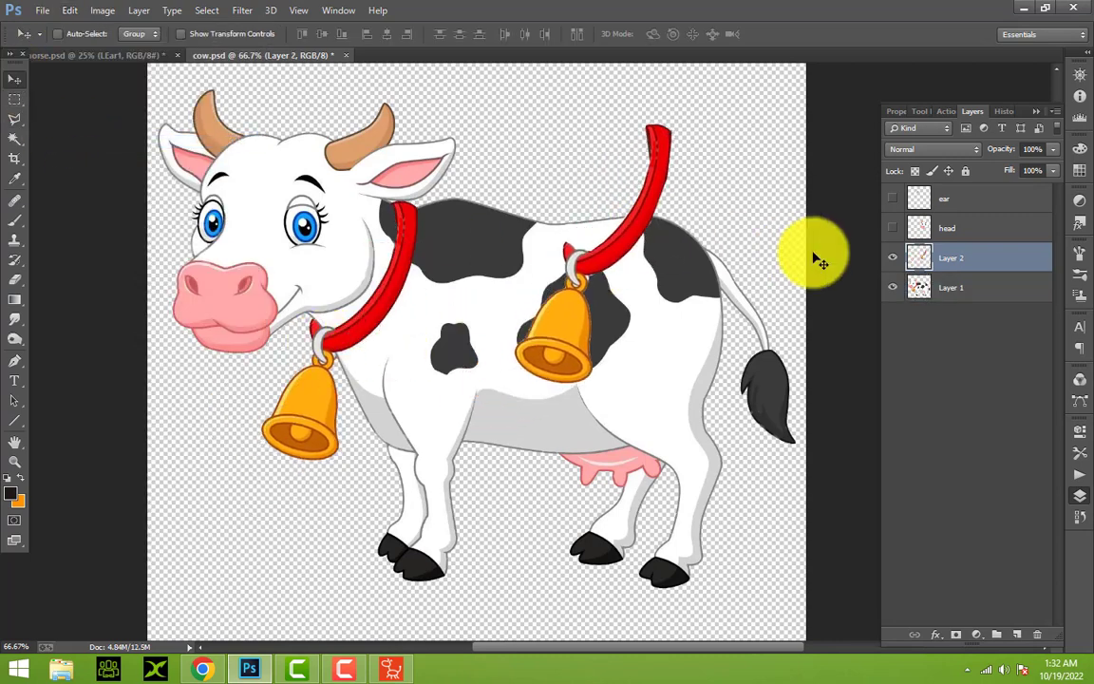
pyautogui.click(892, 259)
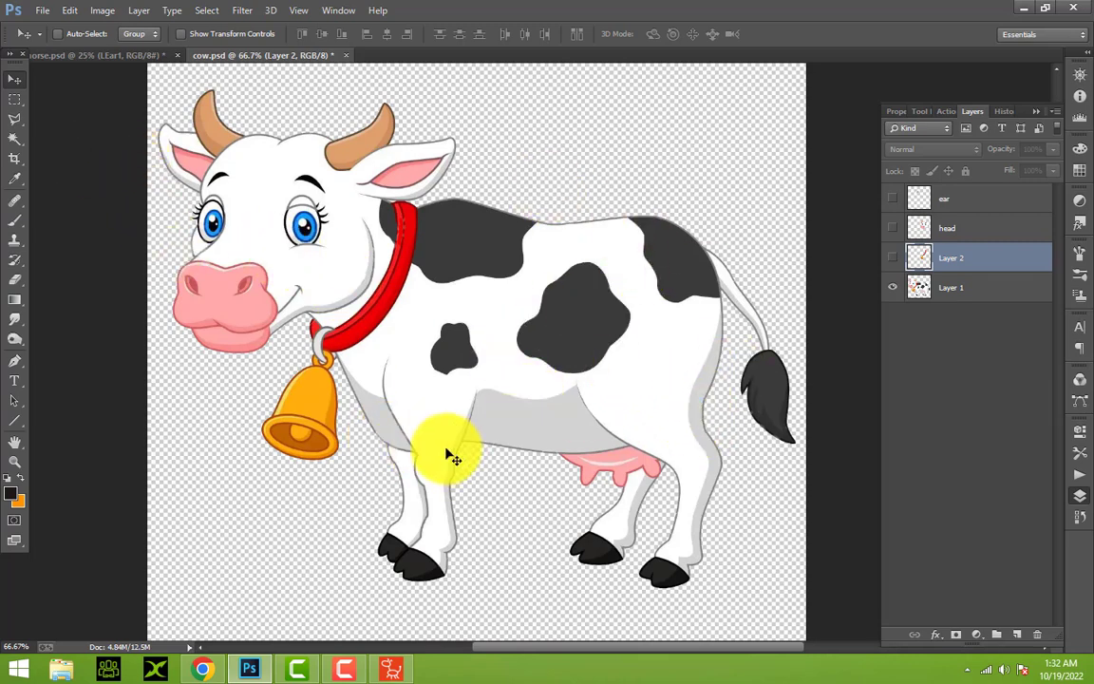
# Switch back to the Polygonal Lasso Tool for tracing the cow's body
pyautogui.click(14, 118)
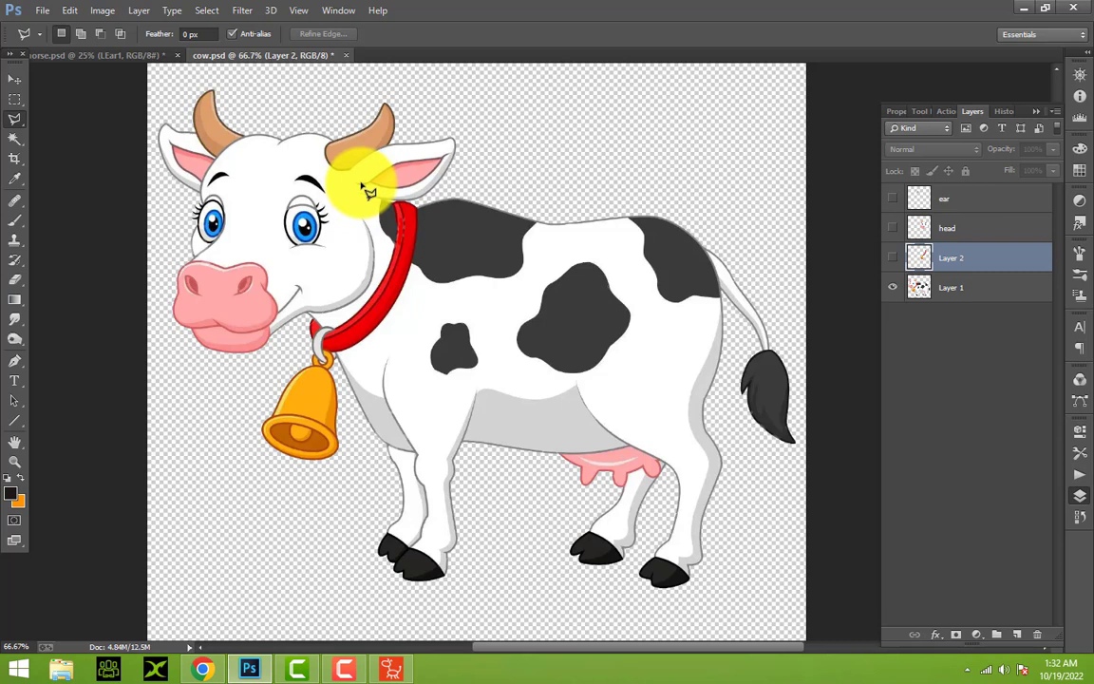
# Outline the cow's torso from neck to rump and close the selection
pyautogui.click(414, 203)
pyautogui.click(644, 186)
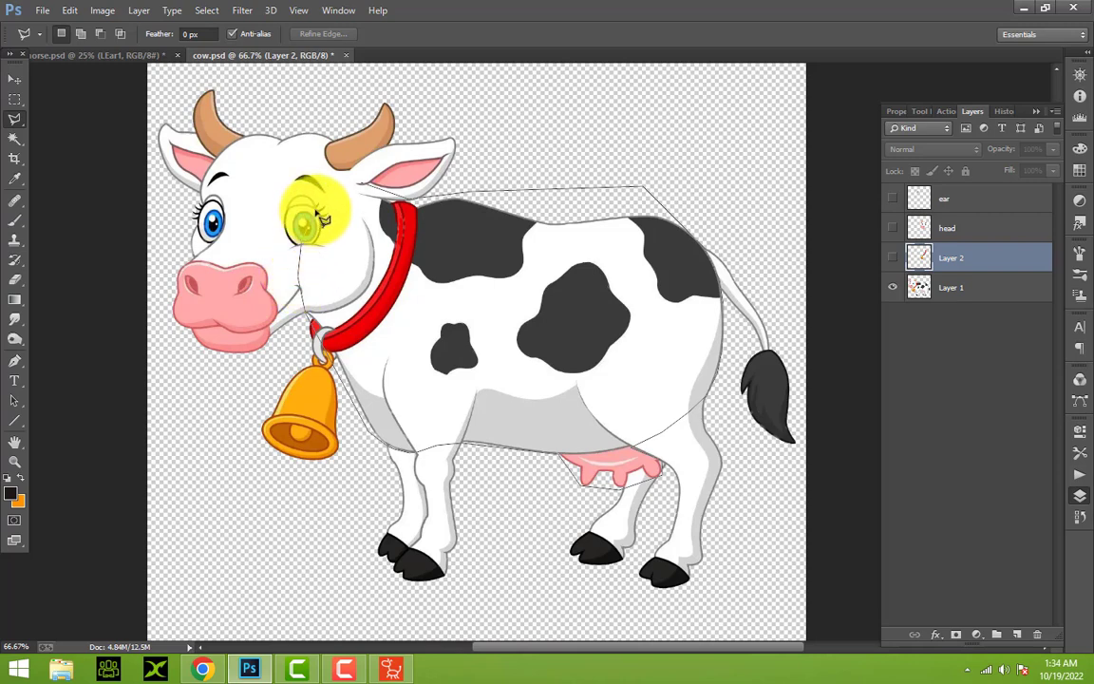
pyautogui.doubleClick(368, 193)
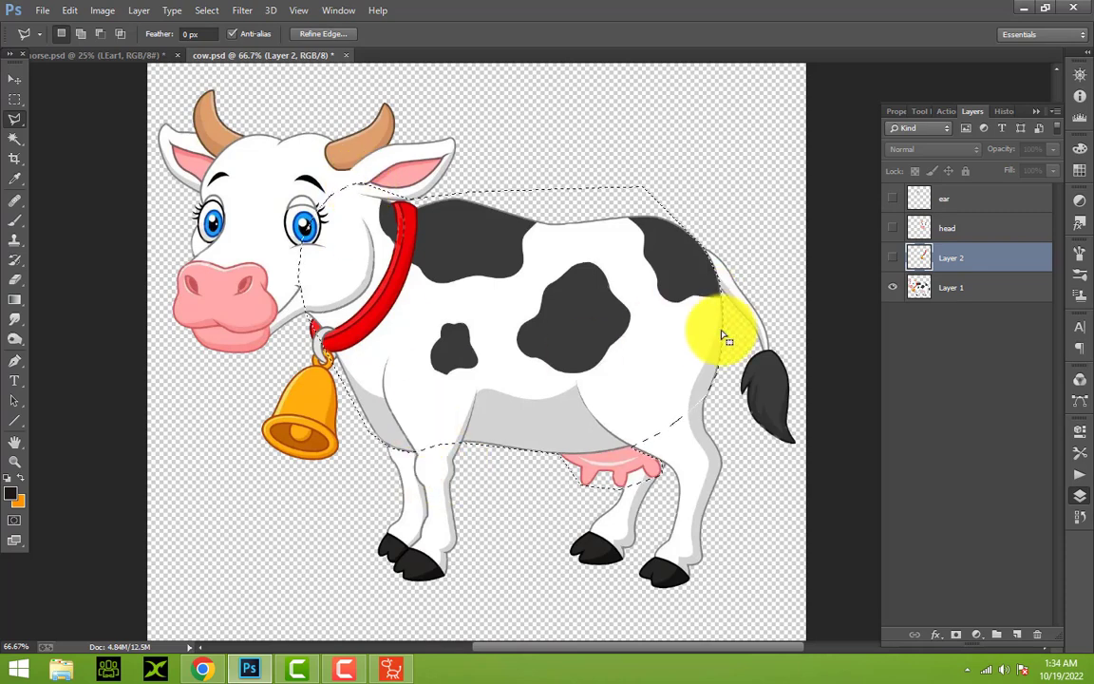
# Copy the selected body from Layer 1 and paste it as new Layer 3
pyautogui.click(70, 10)
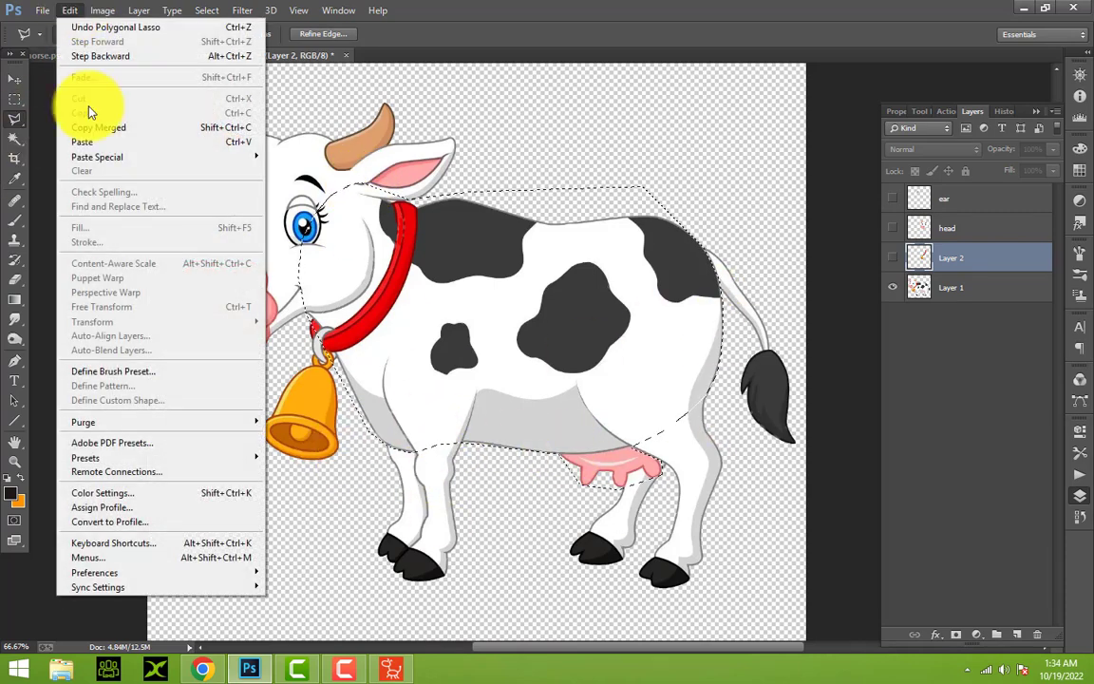
pyautogui.click(969, 288)
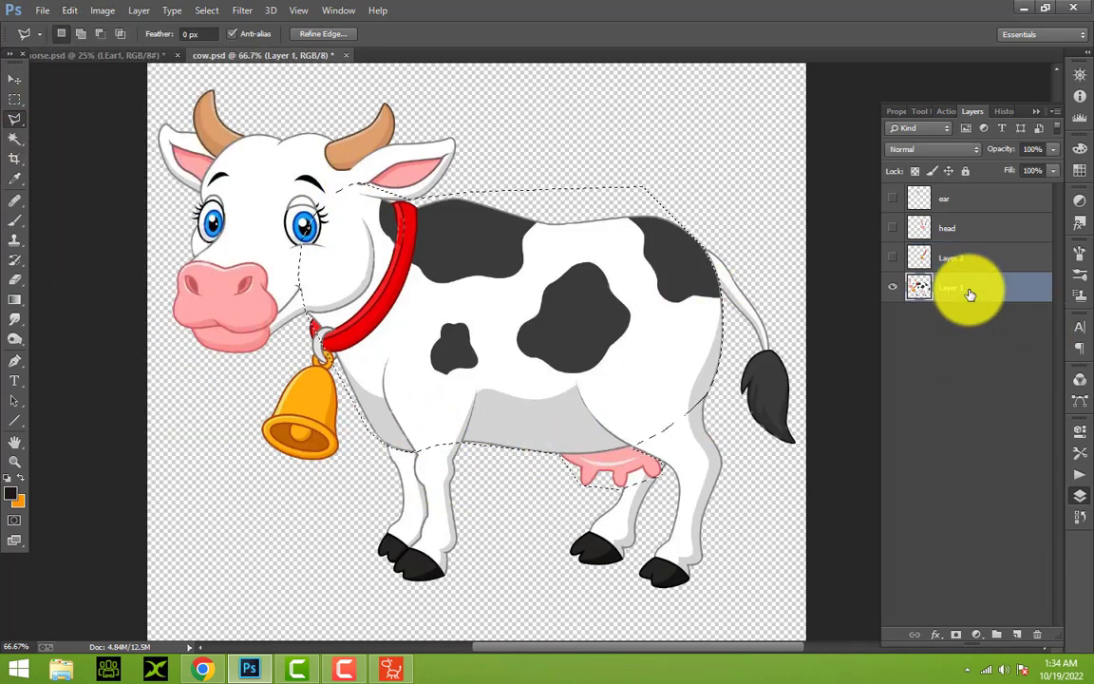
pyautogui.click(71, 11)
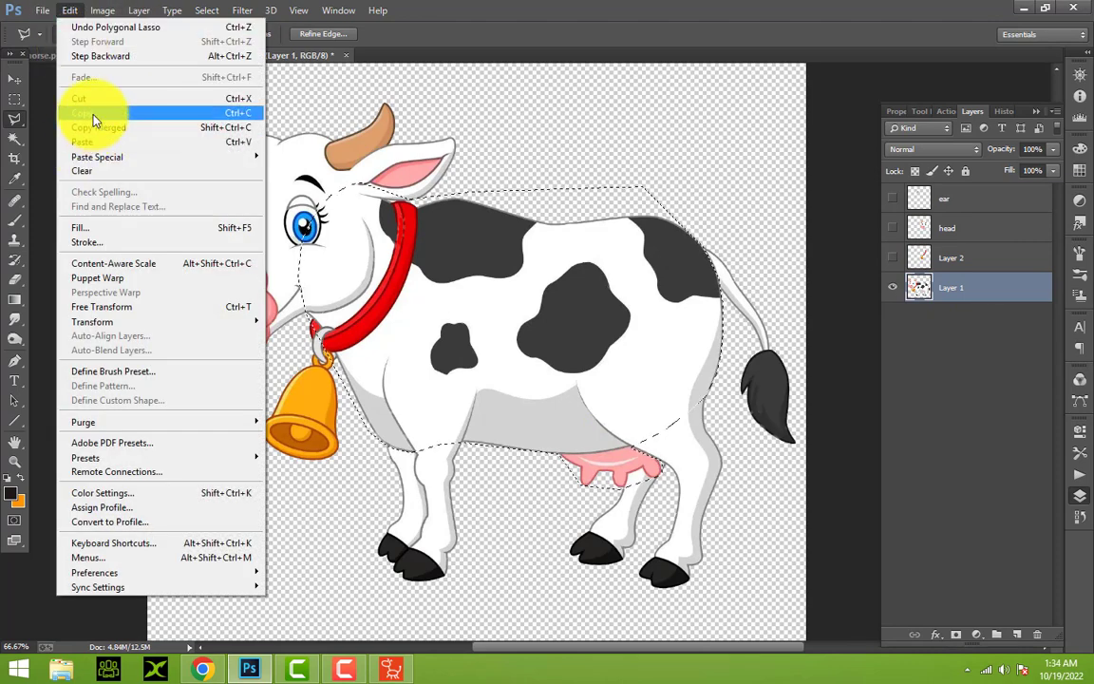
pyautogui.click(83, 106)
pyautogui.click(68, 11)
pyautogui.click(86, 141)
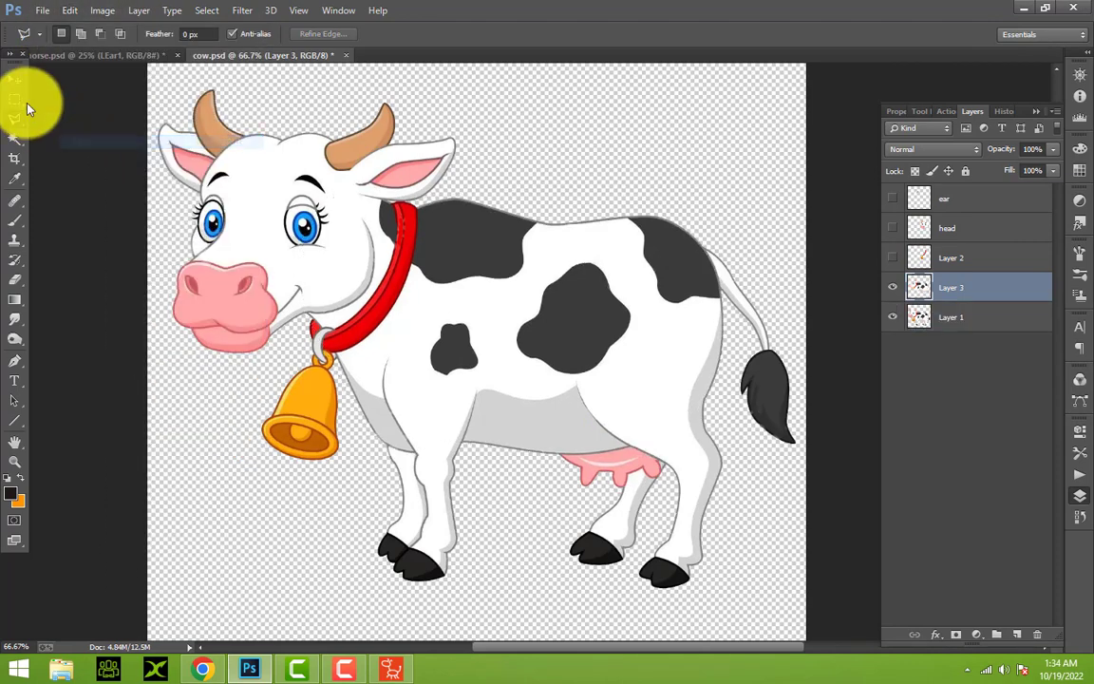
# Test-move the body copy, hide Layer 3, and reselect the Polygonal Lasso Tool
pyautogui.click(14, 79)
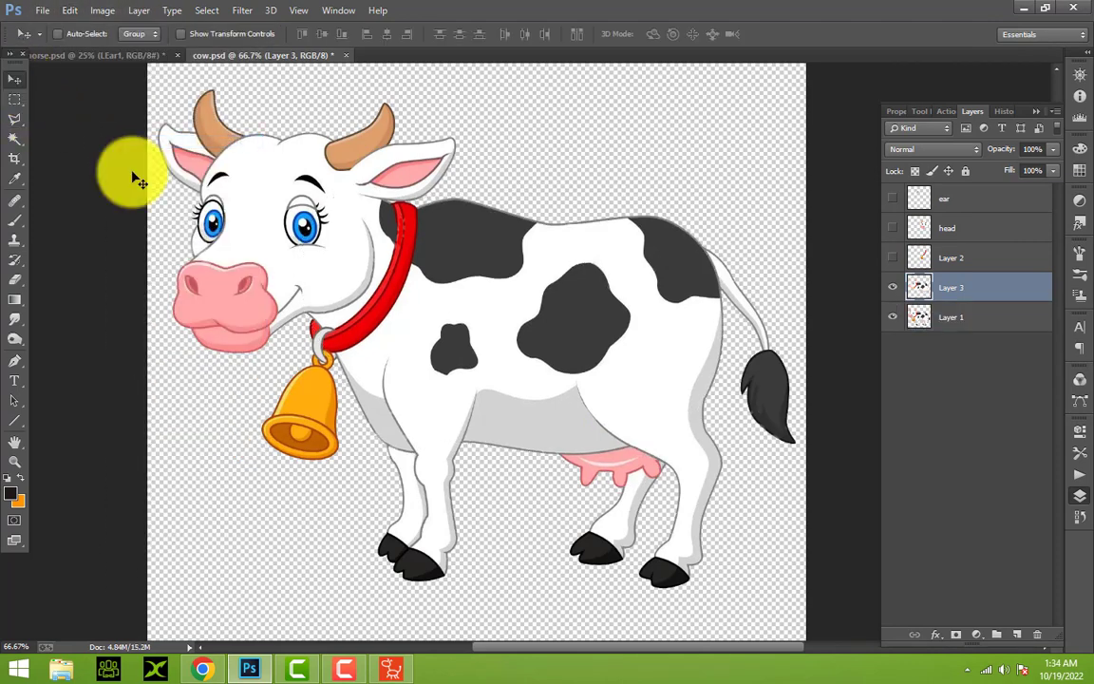
pyautogui.click(894, 289)
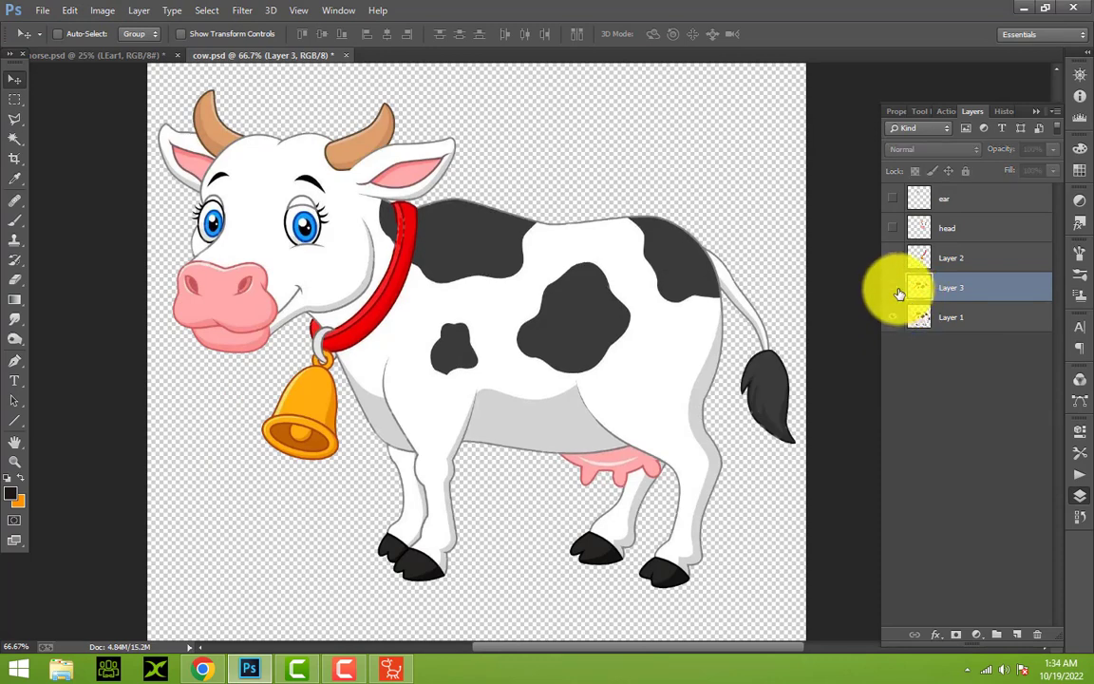
pyautogui.click(893, 287)
pyautogui.moveTo(725, 325)
pyautogui.mouseDown()
pyautogui.moveTo(534, 306)
pyautogui.moveTo(598, 231)
pyautogui.mouseUp()
pyautogui.click(893, 287)
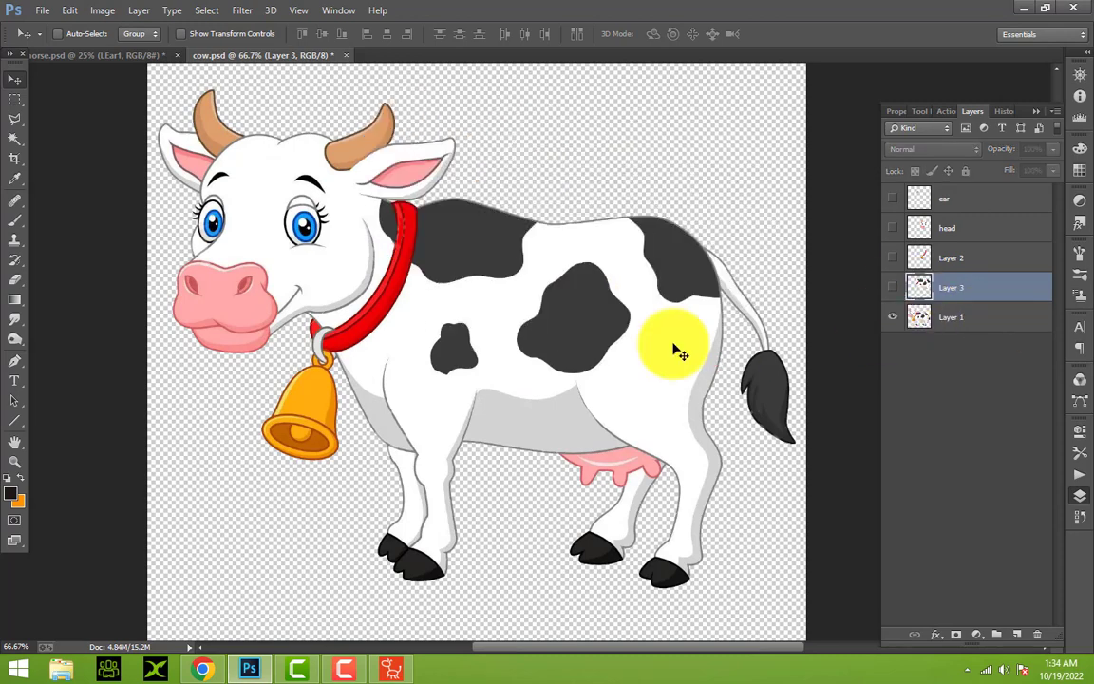
pyautogui.click(14, 139)
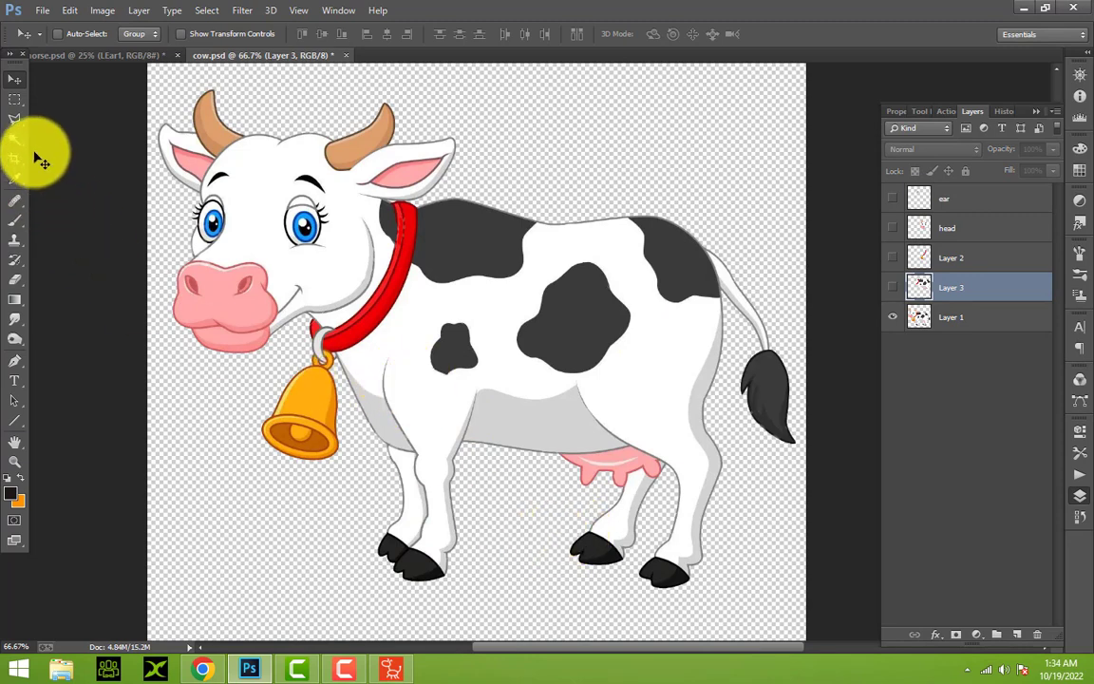
pyautogui.click(15, 120)
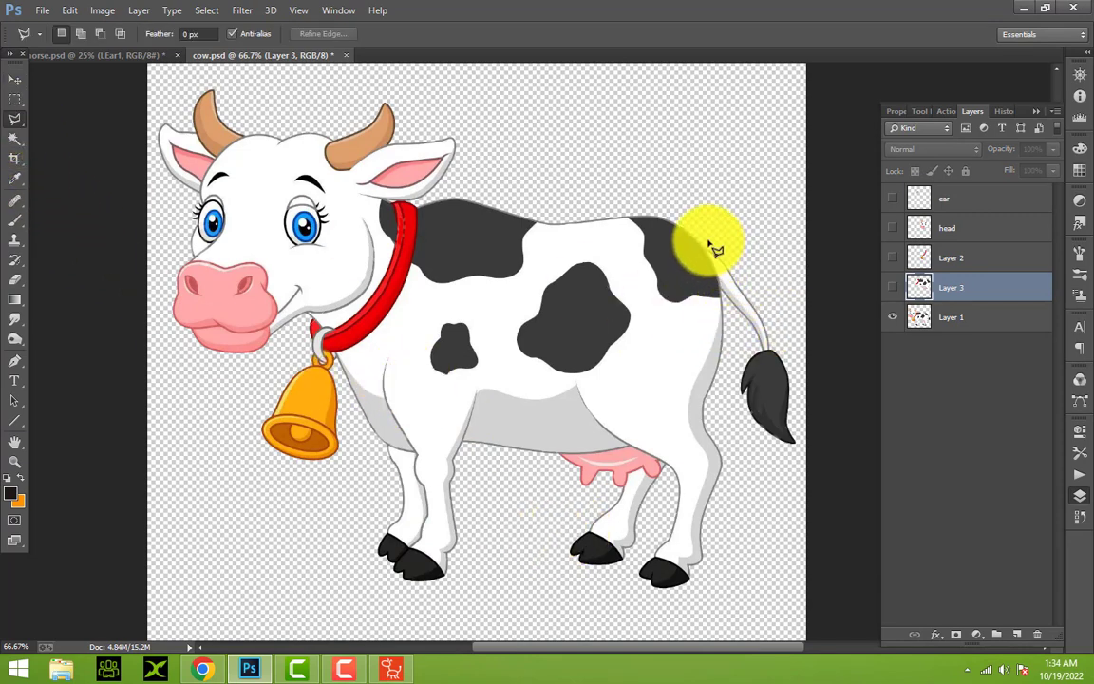
# On Layer 1, select the cow's tail with the Polygonal Lasso, redoing a rough first attempt
pyautogui.click(919, 323)
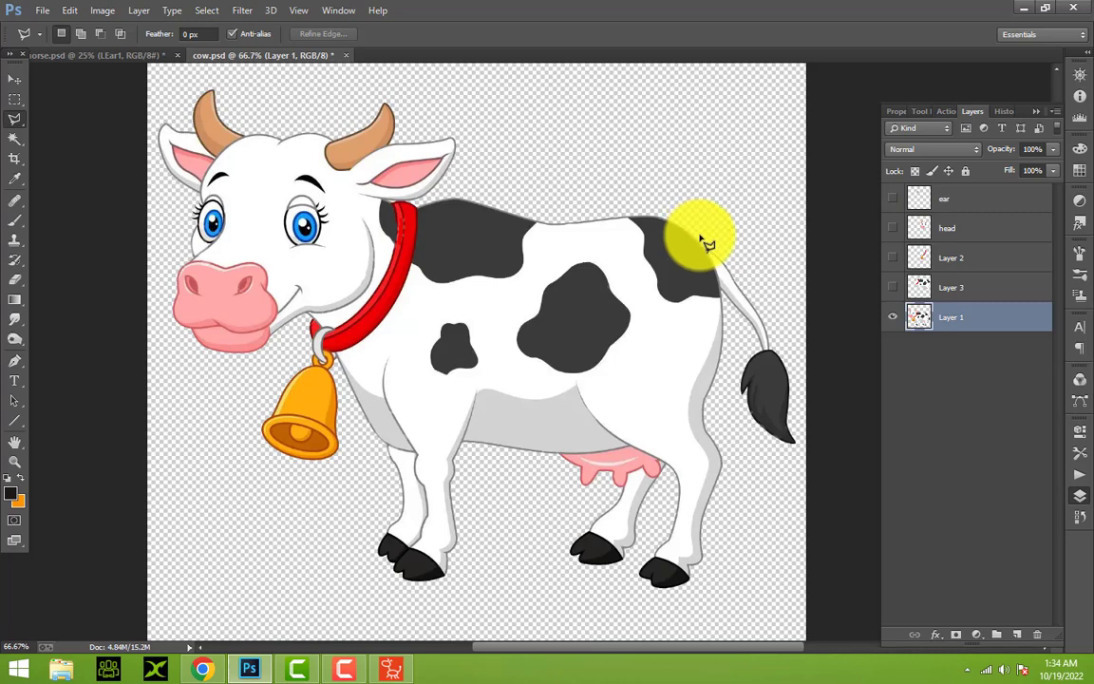
pyautogui.click(721, 302)
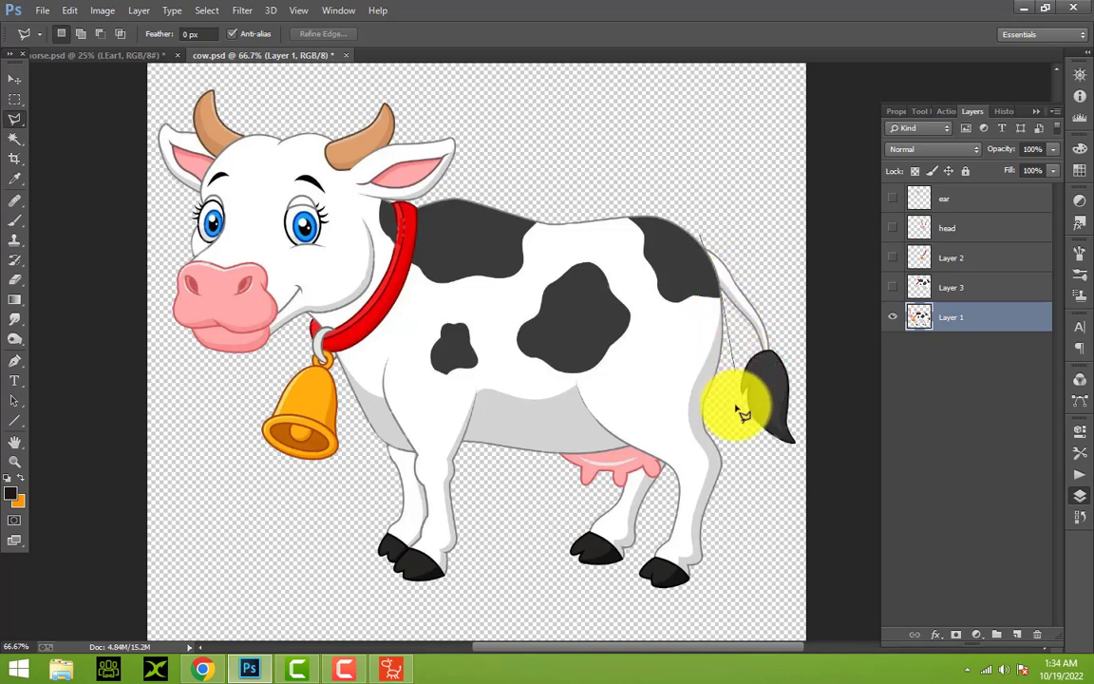
pyautogui.click(767, 497)
pyautogui.doubleClick(798, 479)
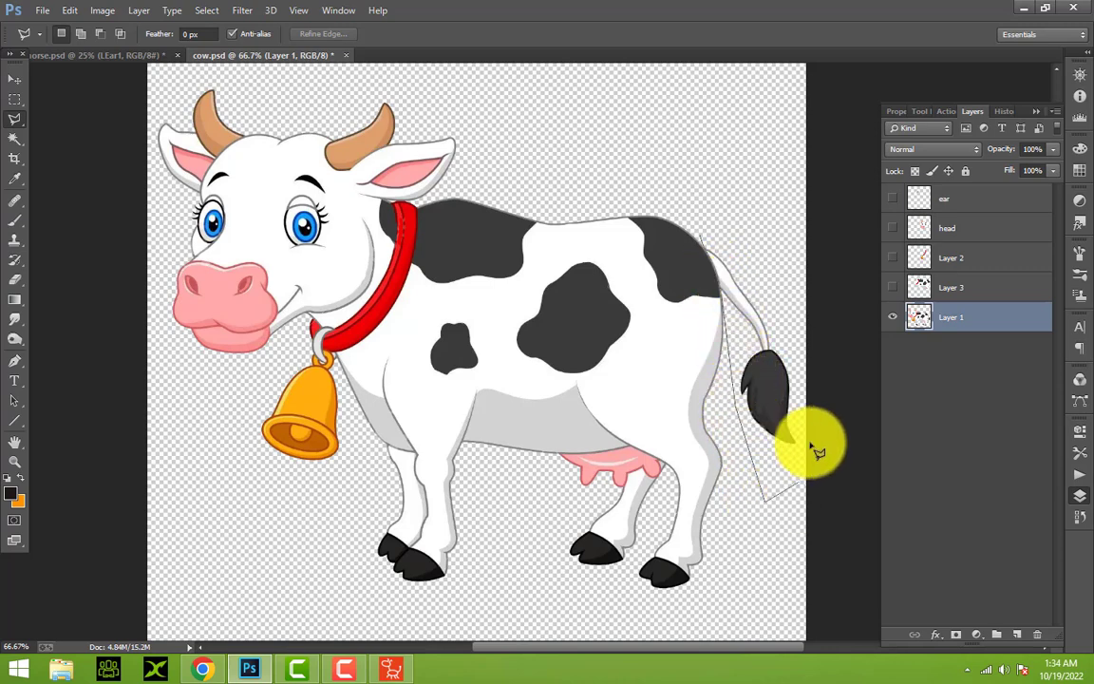
pyautogui.hotkey('ctrl', 'd')
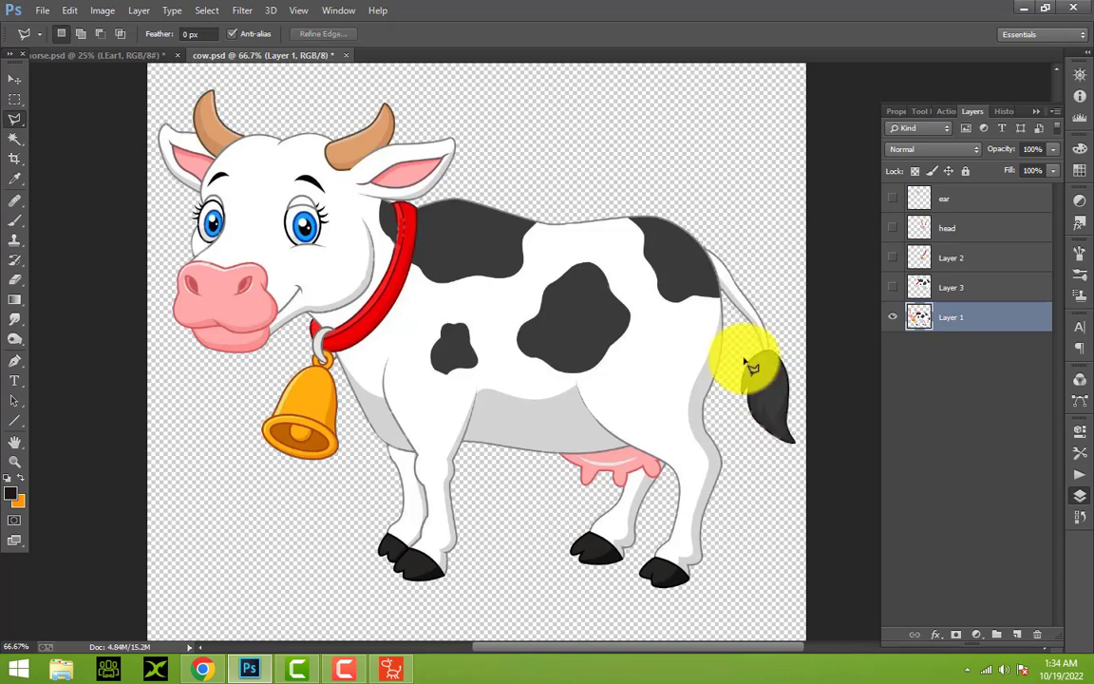
pyautogui.click(697, 220)
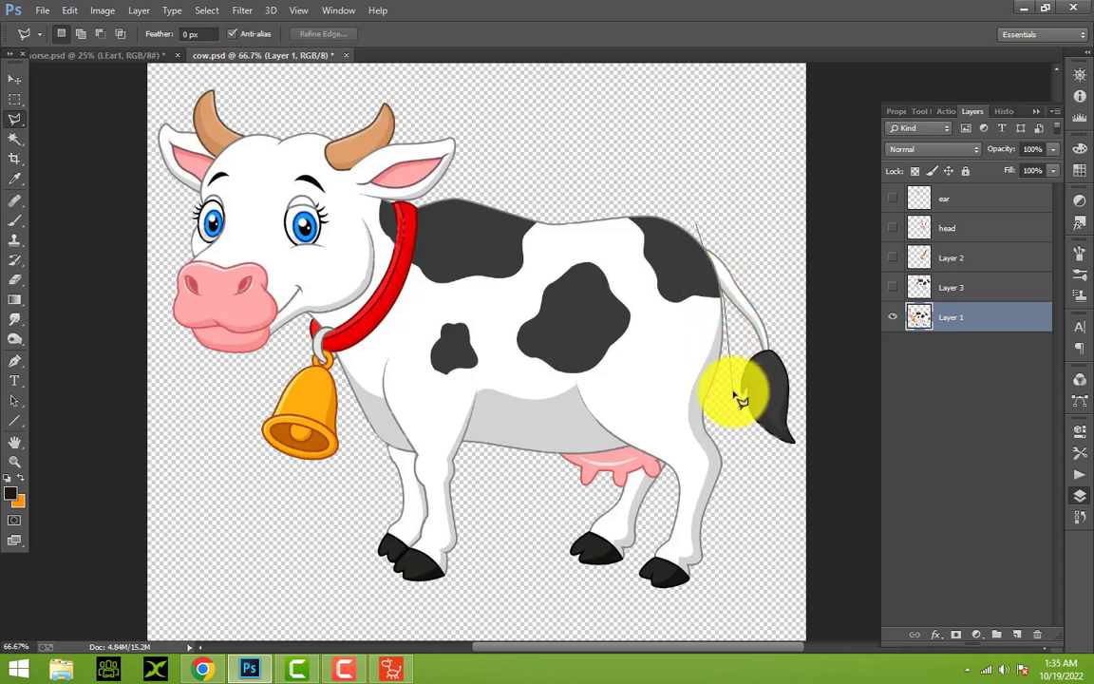
pyautogui.click(744, 464)
pyautogui.click(786, 468)
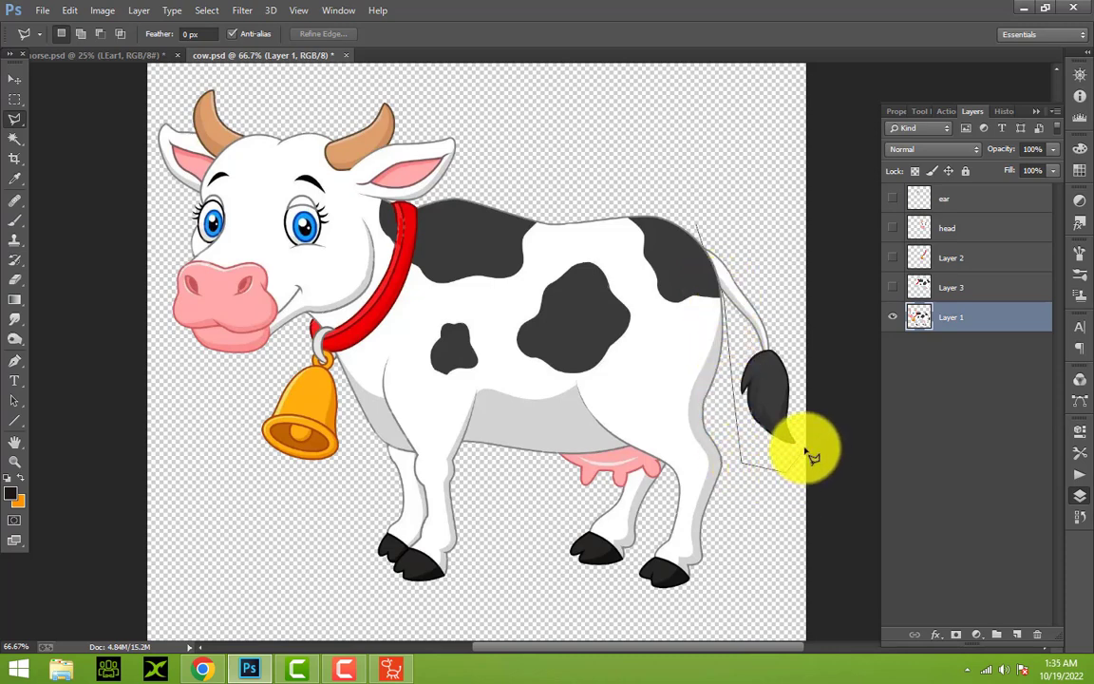
pyautogui.click(801, 439)
pyautogui.click(793, 311)
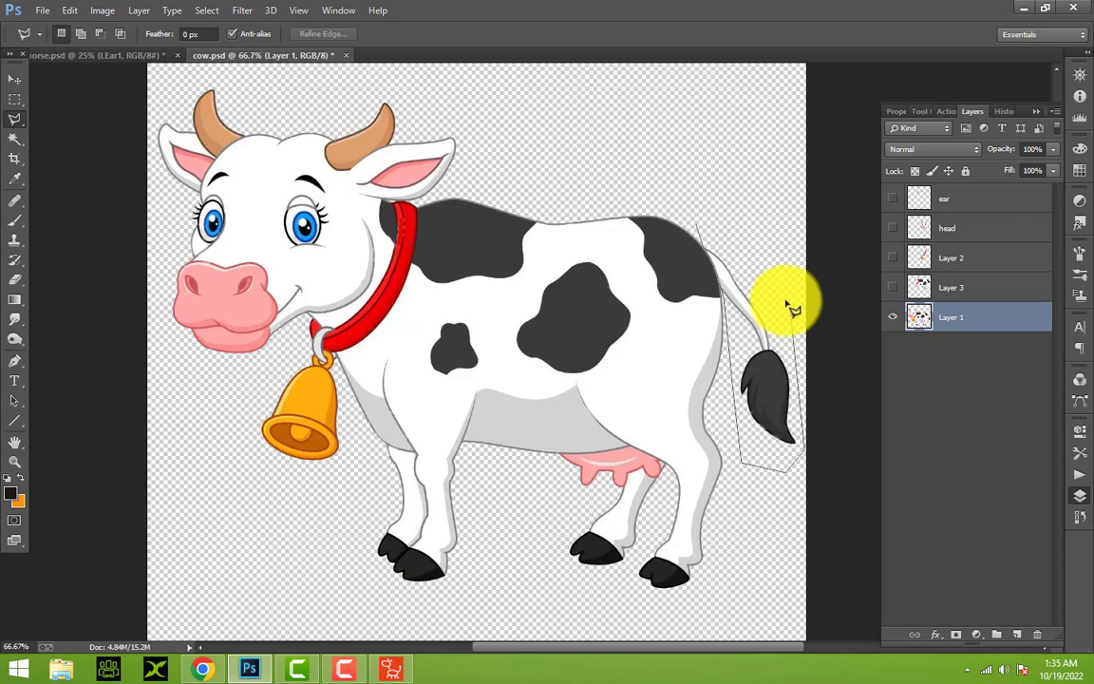
pyautogui.click(703, 232)
# Copy and paste the tail onto a new layer named 'tail'
pyautogui.click(71, 10)
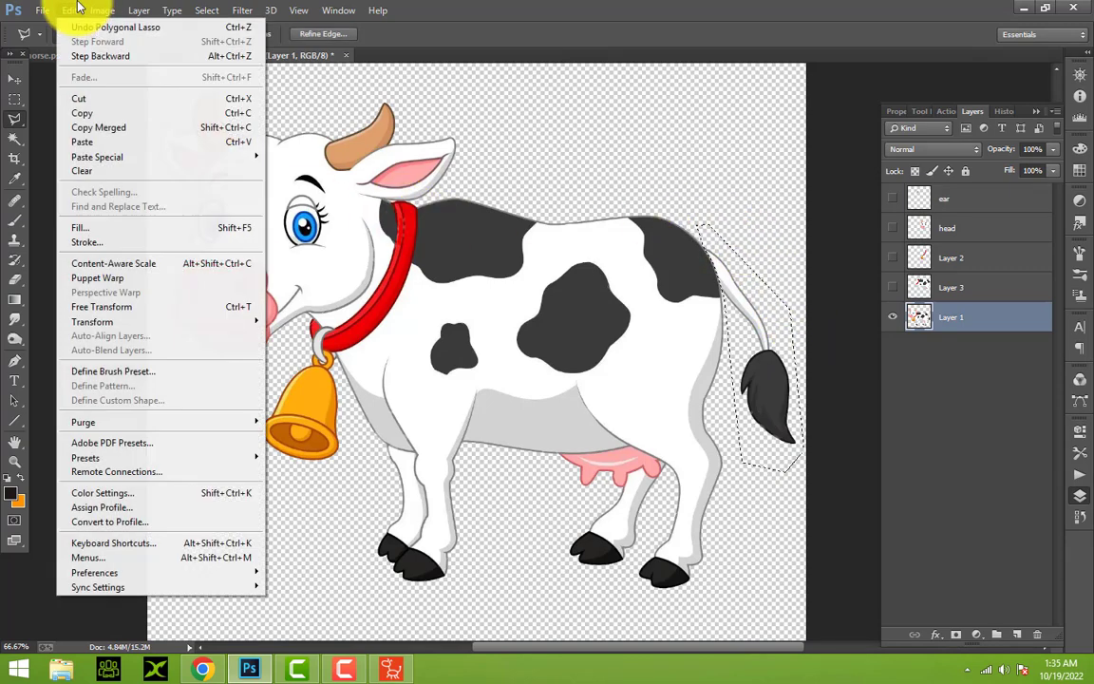
pyautogui.click(84, 112)
pyautogui.click(71, 11)
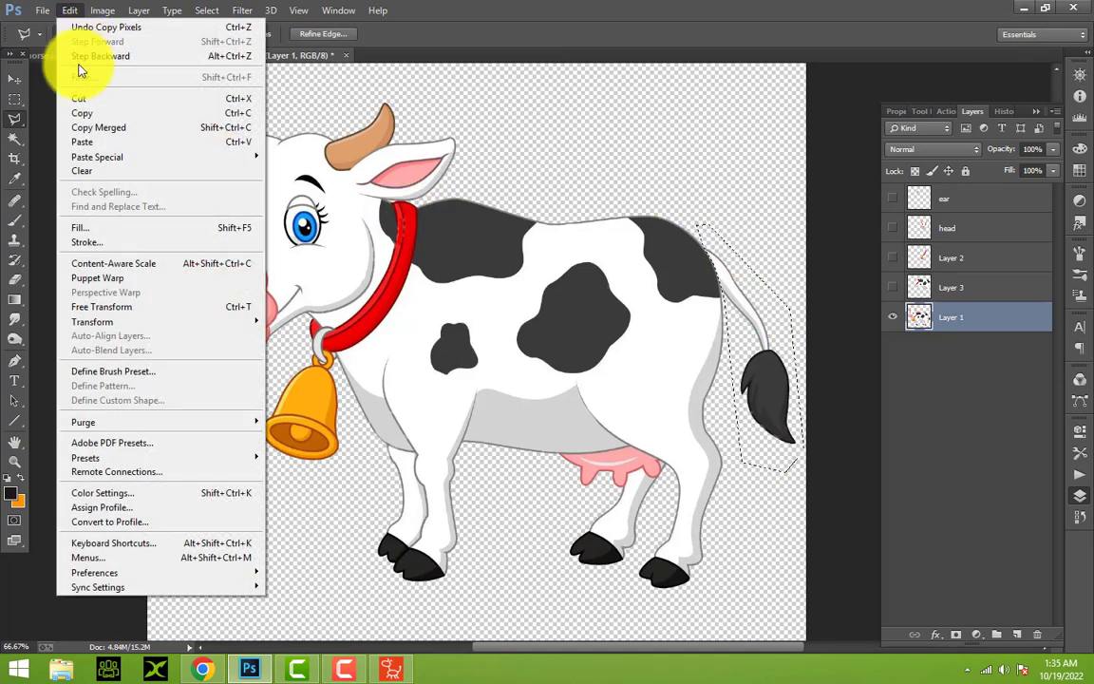
pyautogui.click(99, 142)
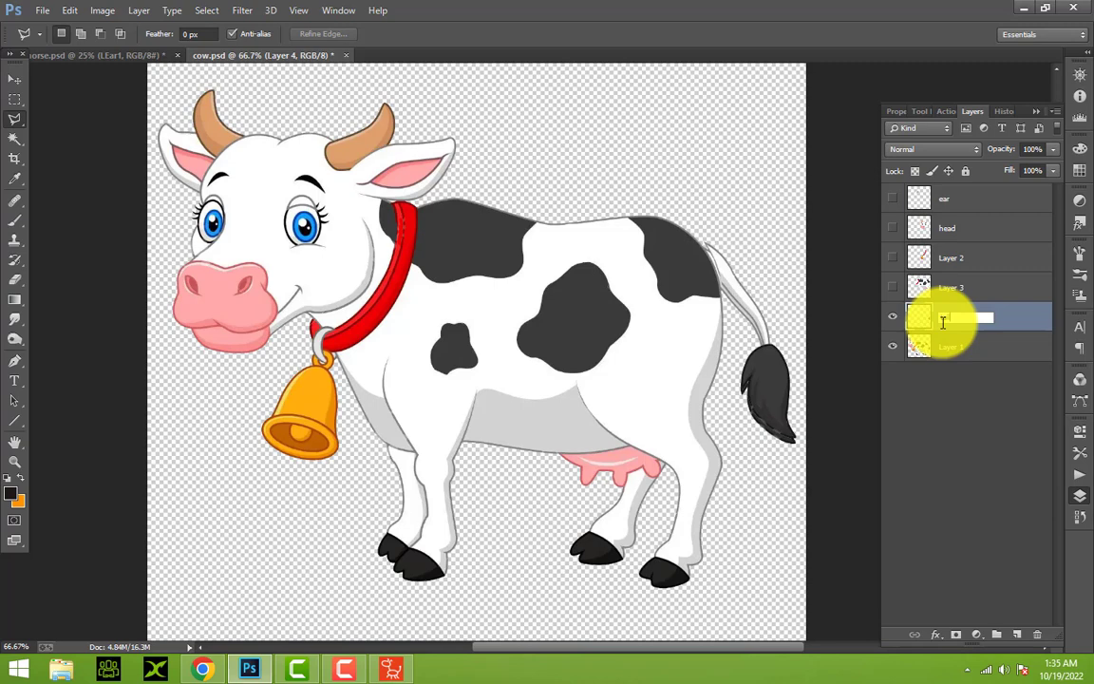
pyautogui.write('tail')
pyautogui.click(968, 424)
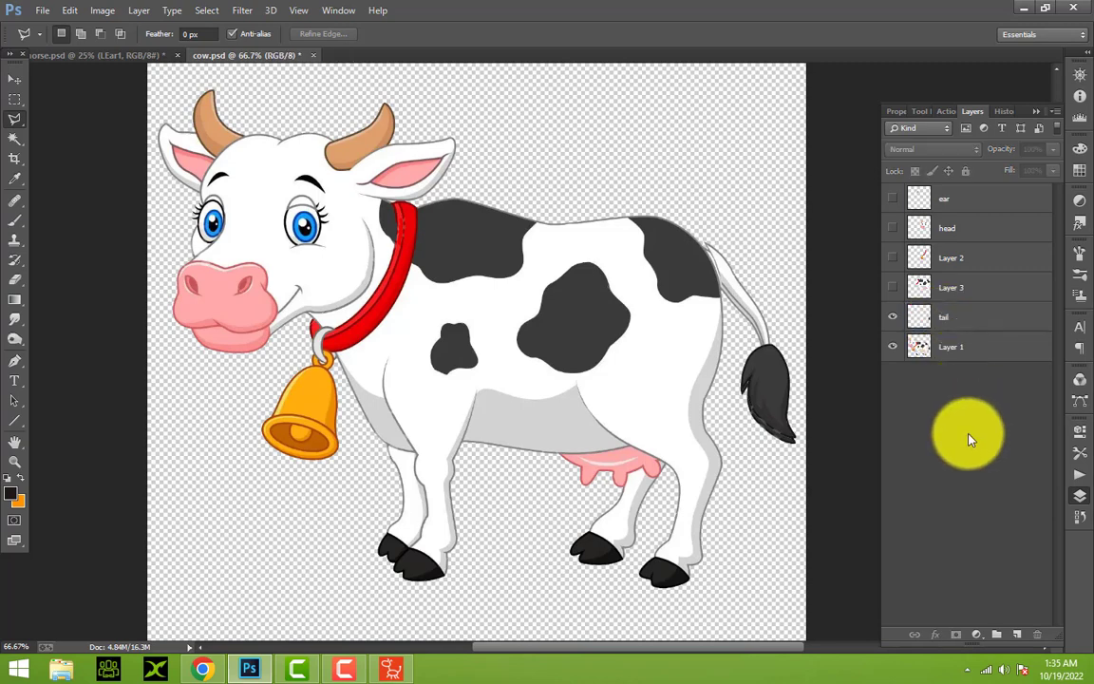
# Rename Layer 3 to 'body' and start renaming Layer 2 to 'bell'
pyautogui.click(964, 298)
pyautogui.write('body')
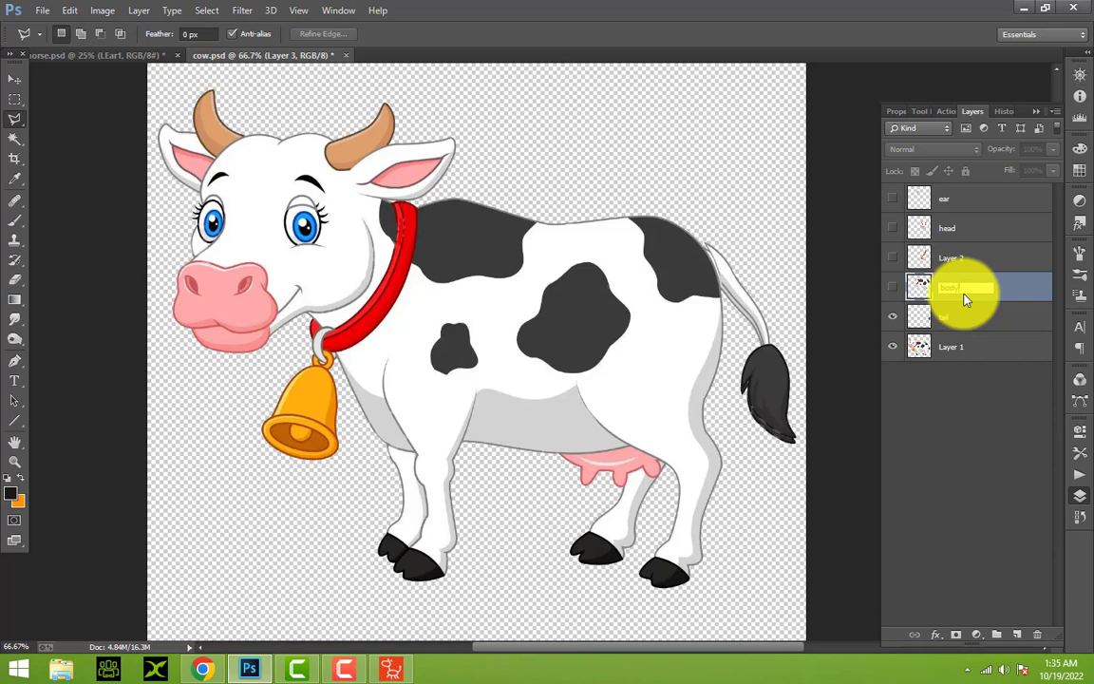
pyautogui.press('Return')
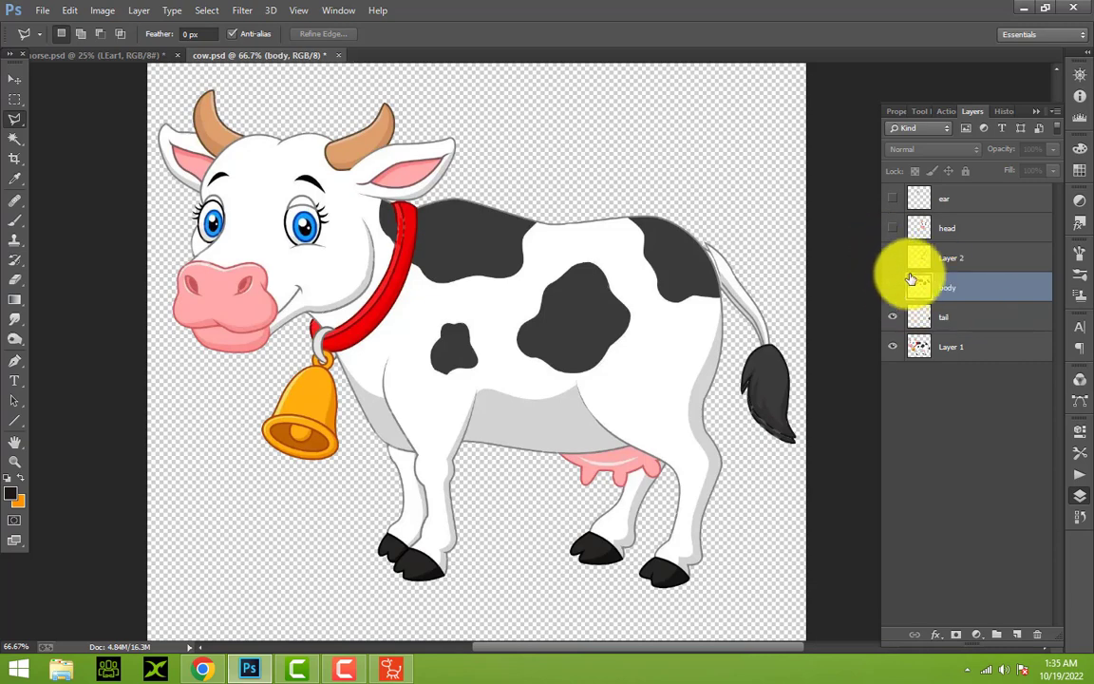
pyautogui.doubleClick(958, 258)
pyautogui.write('bell')
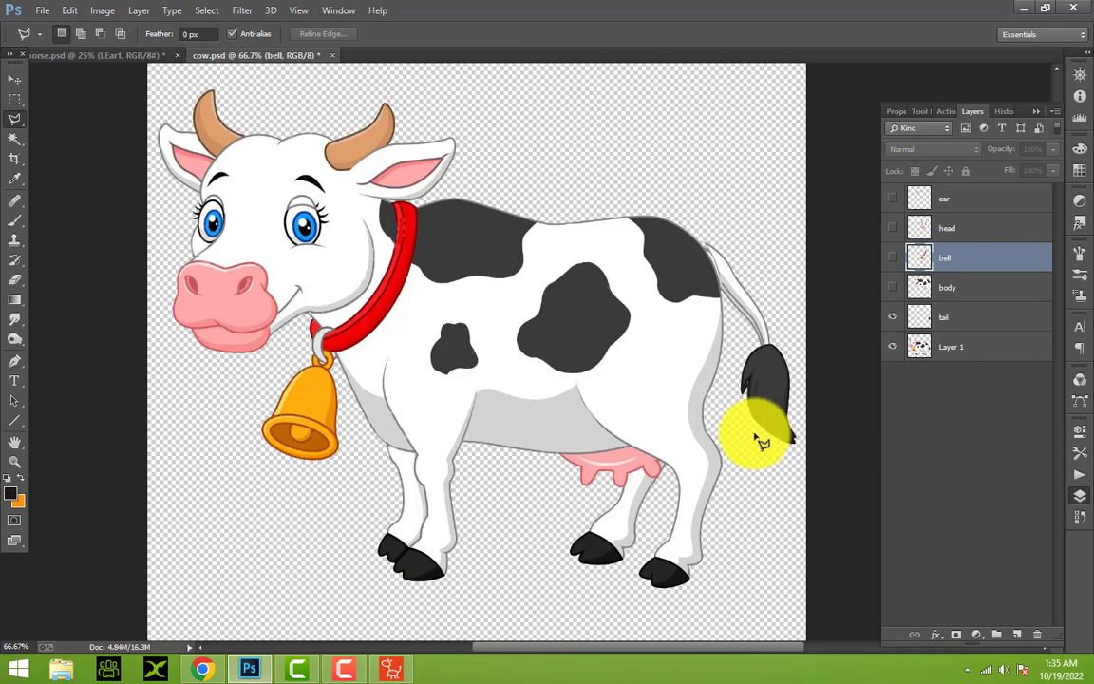
# Hide the tail layer and outline the cow's hind leg and rump as a selection
pyautogui.click(892, 314)
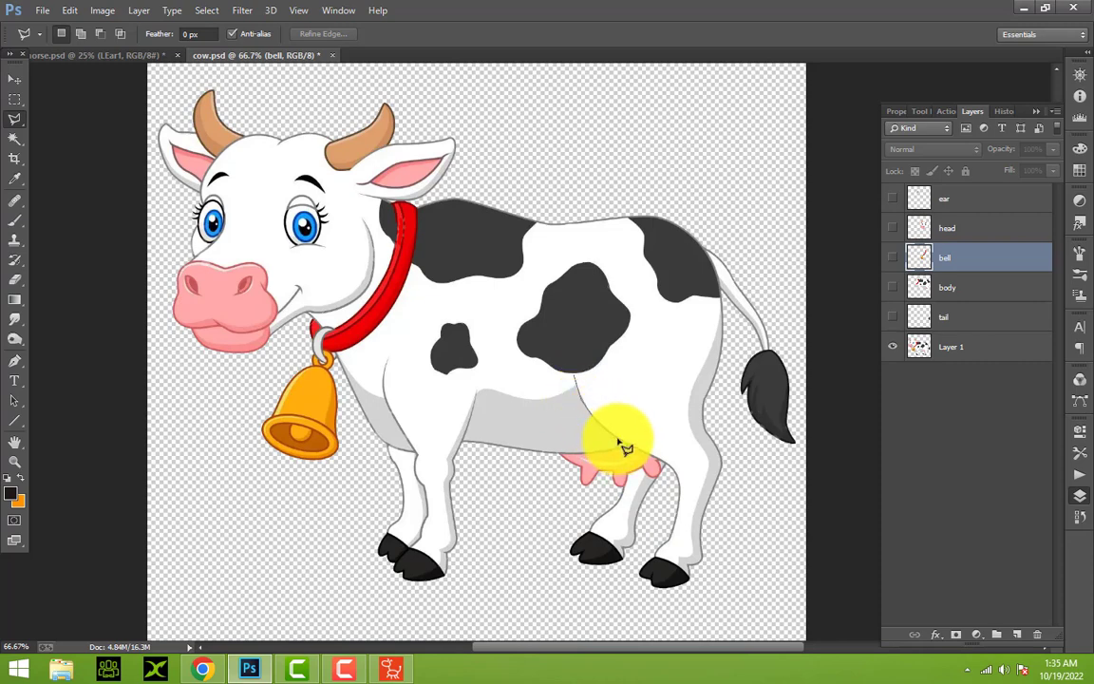
pyautogui.click(668, 468)
pyautogui.click(628, 572)
pyautogui.click(646, 605)
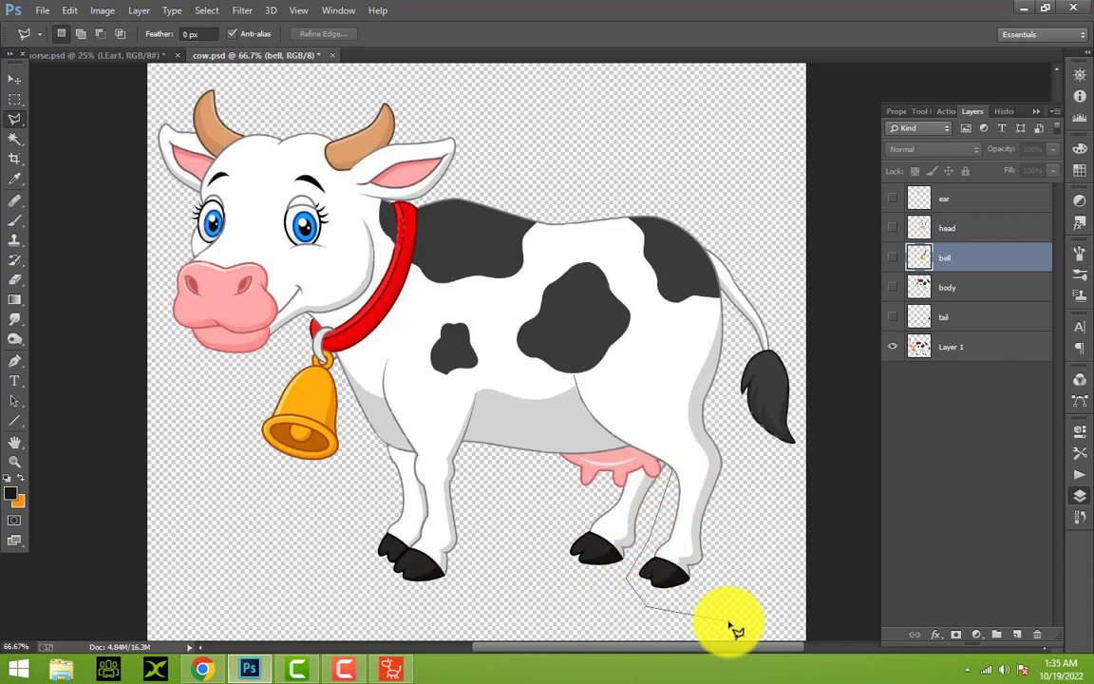
pyautogui.click(729, 620)
pyautogui.click(756, 466)
pyautogui.click(740, 358)
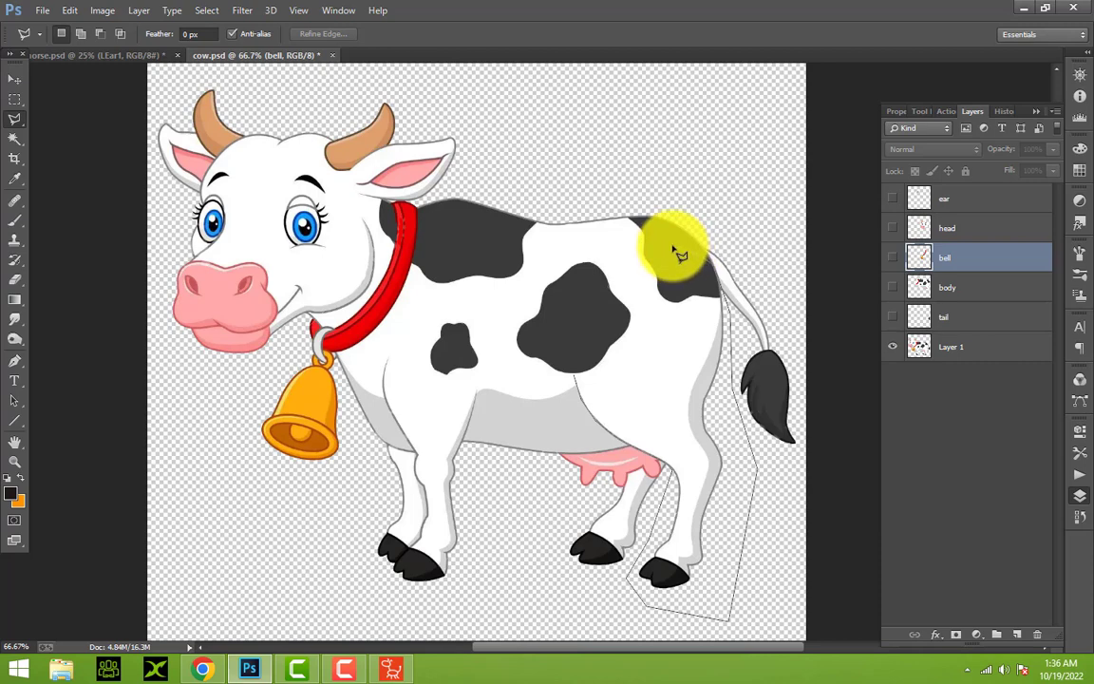
pyautogui.click(664, 244)
pyautogui.click(636, 248)
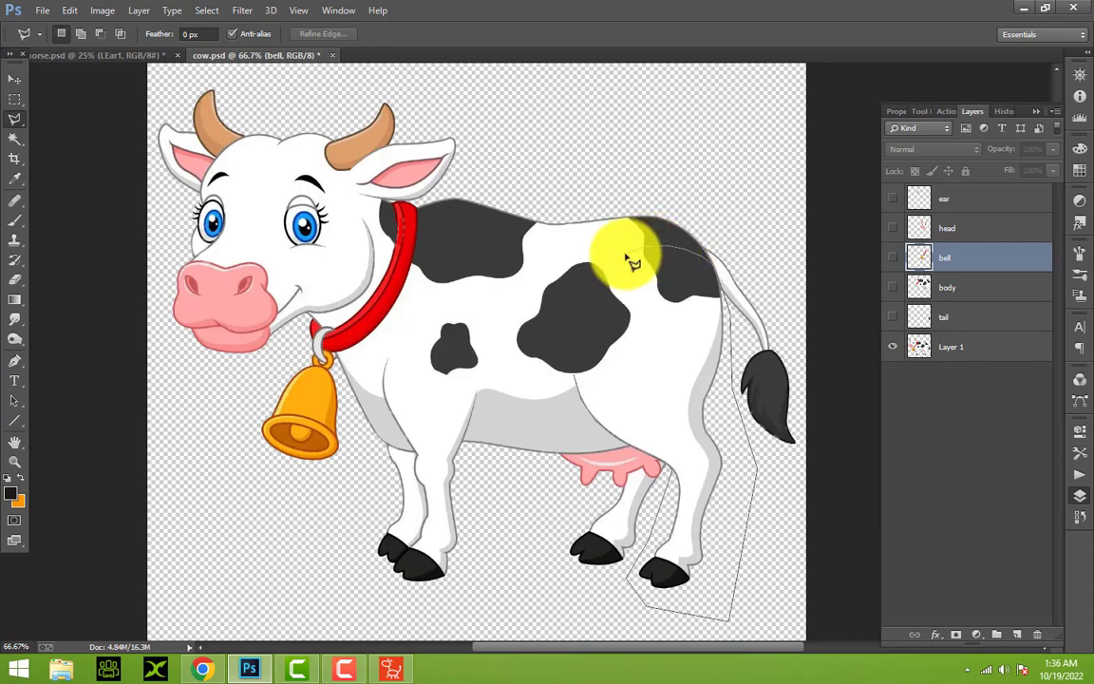
pyautogui.click(598, 285)
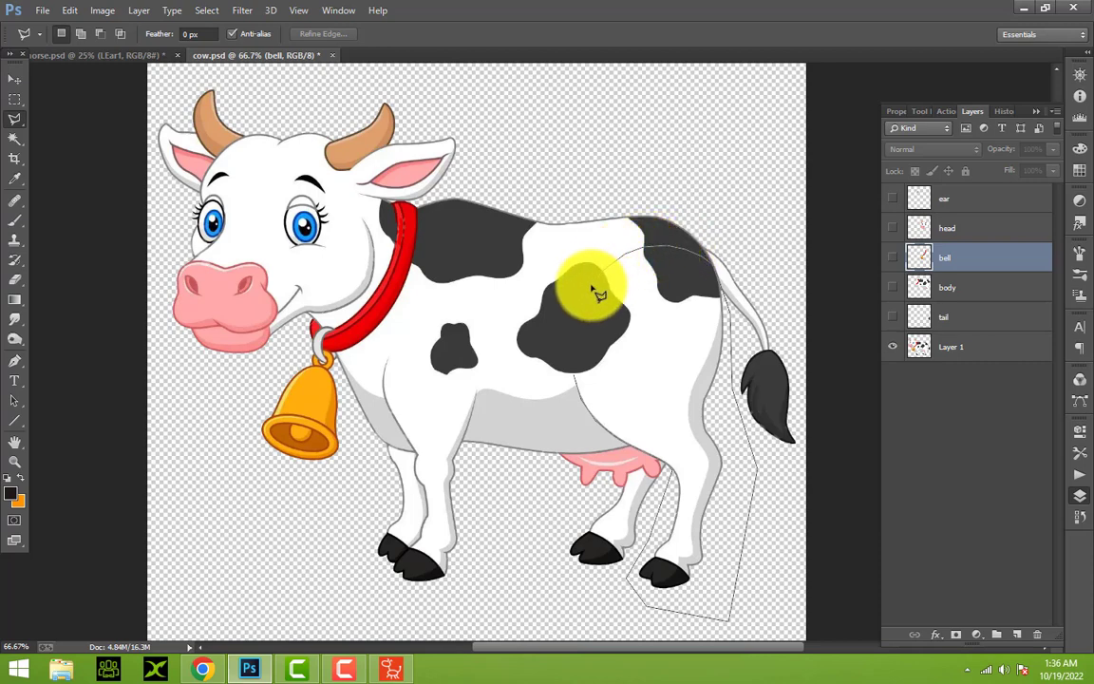
pyautogui.click(568, 359)
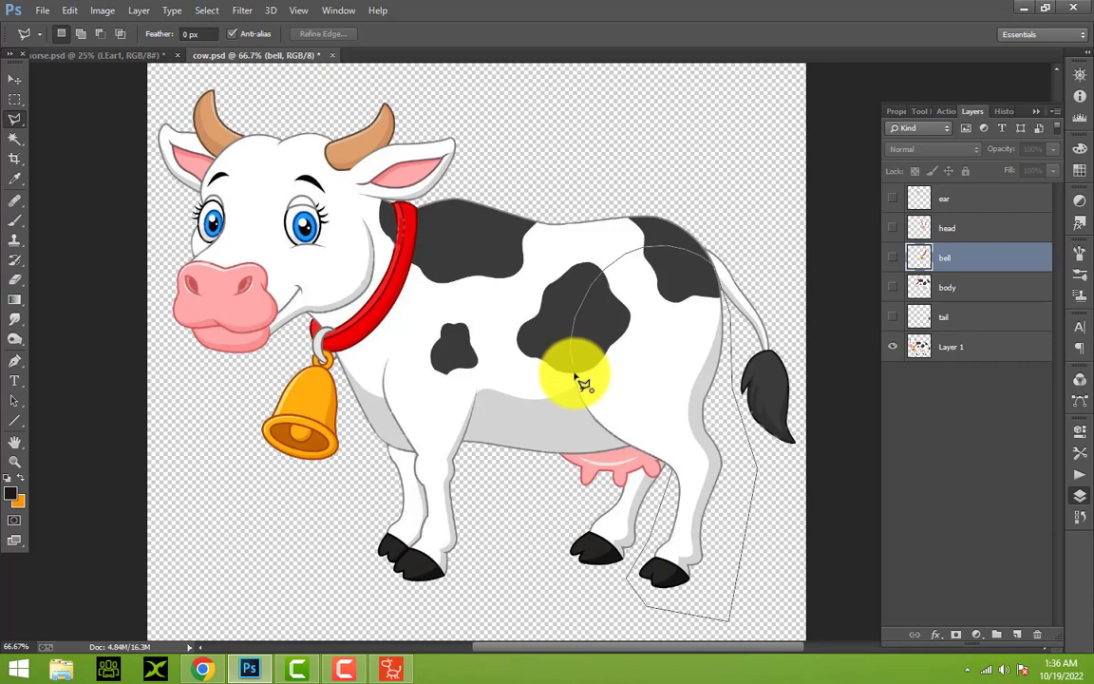
pyautogui.doubleClick(570, 368)
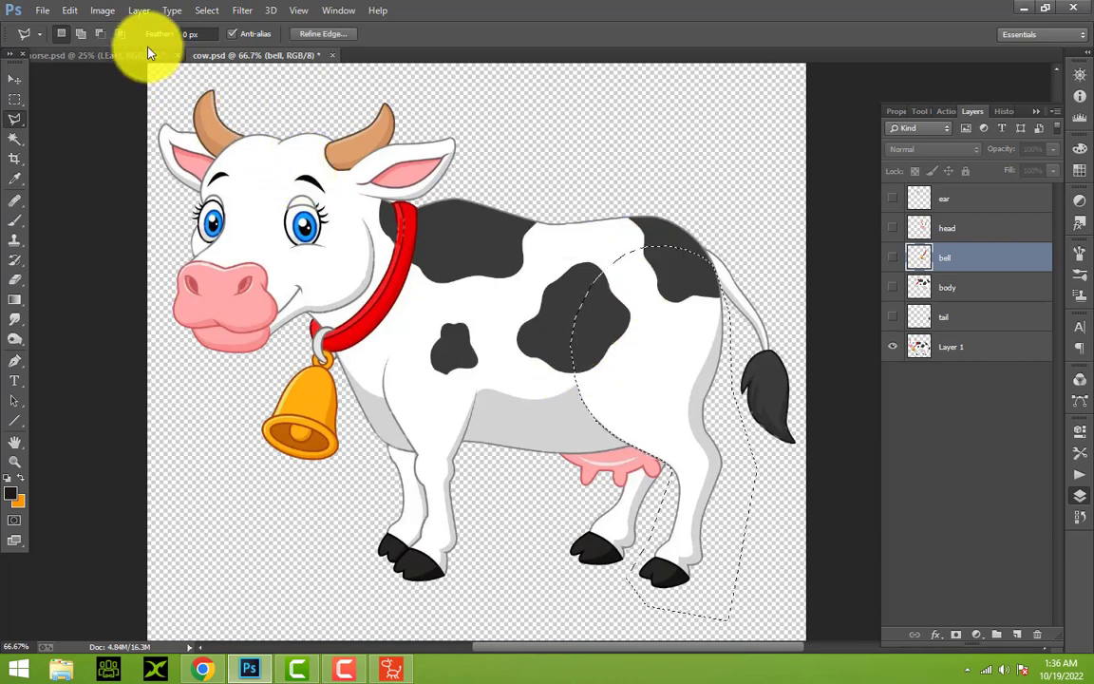
# Copy the rear from Layer 1 onto a new Layer 2, then hide that layer
pyautogui.click(67, 11)
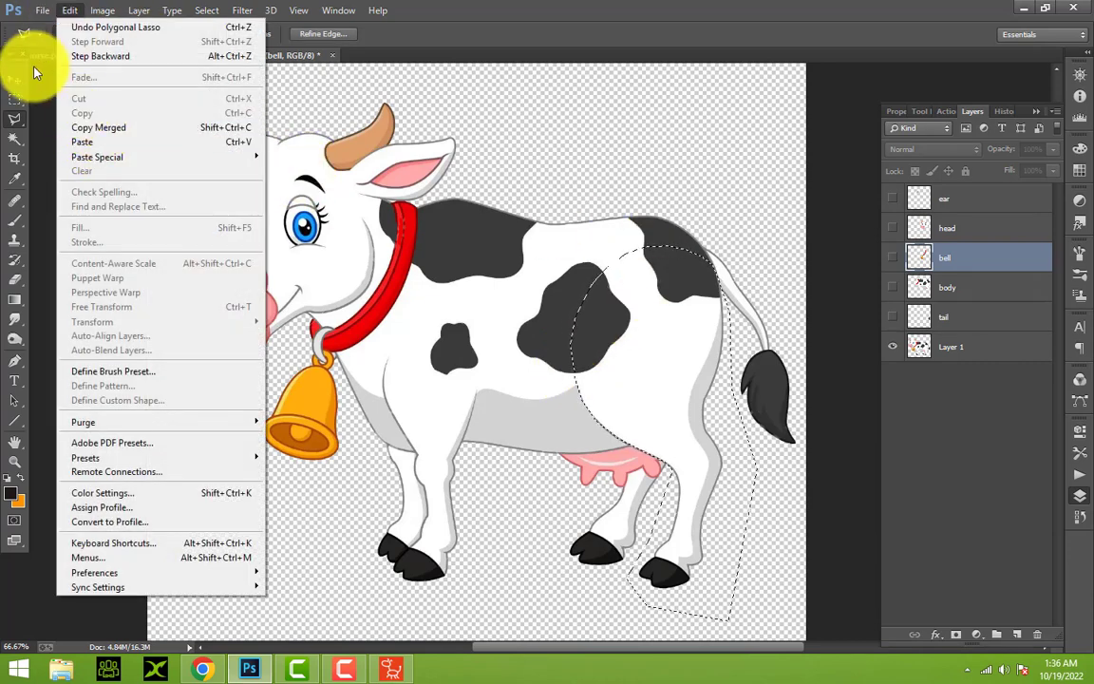
pyautogui.click(11, 77)
pyautogui.click(71, 11)
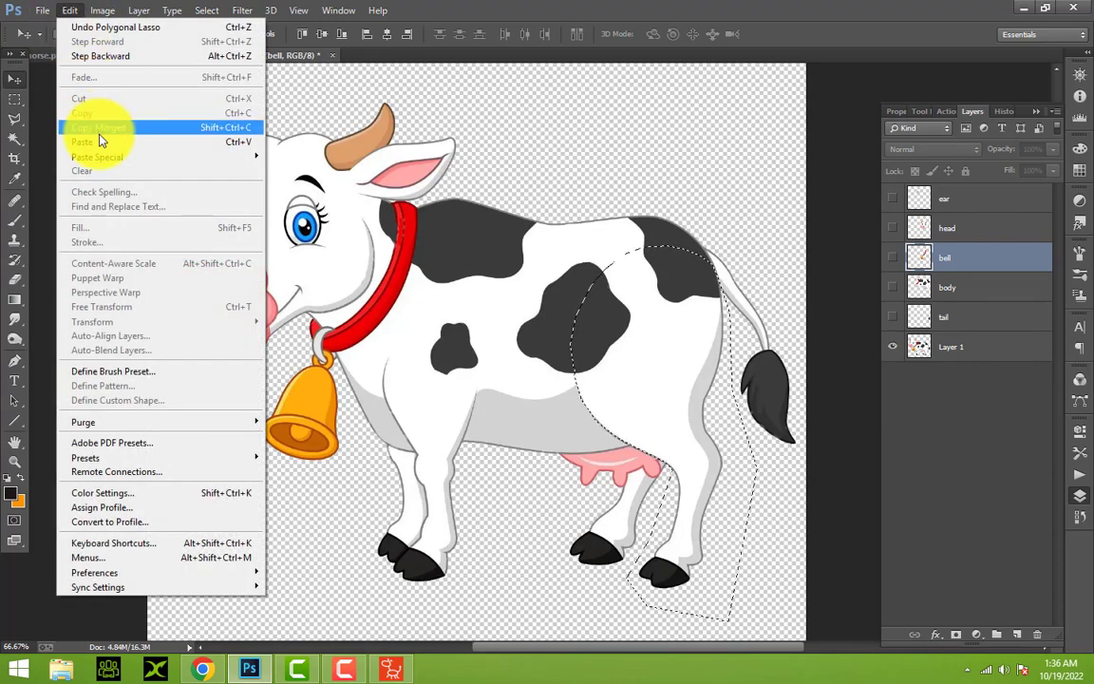
pyautogui.click(923, 346)
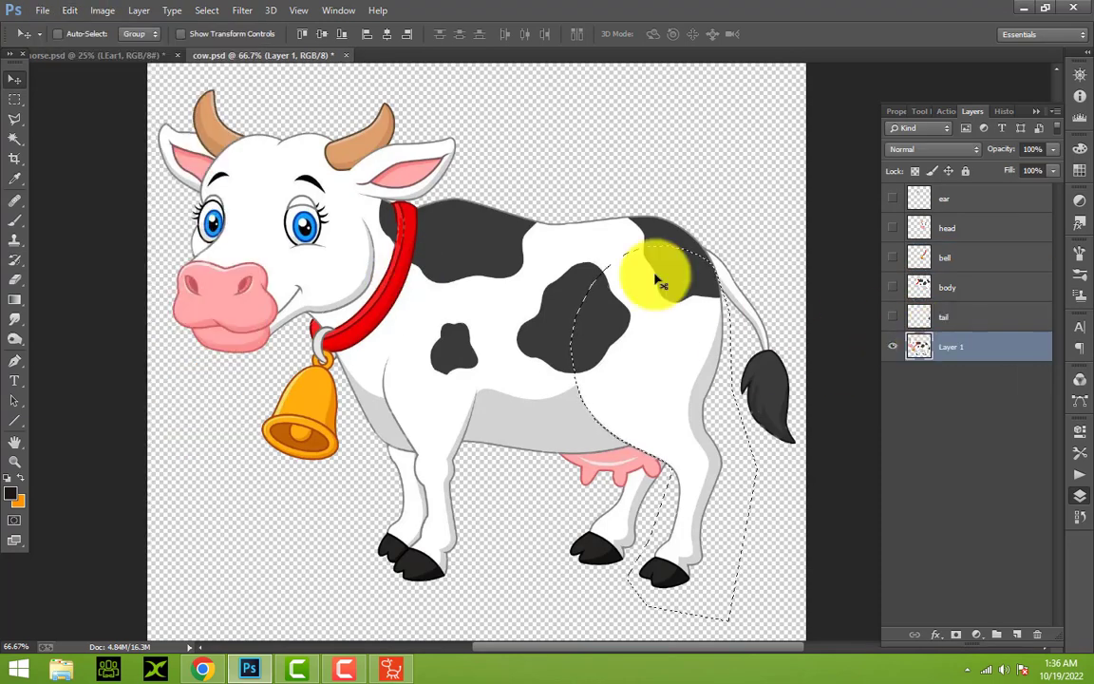
pyautogui.click(71, 10)
pyautogui.click(95, 113)
pyautogui.click(71, 11)
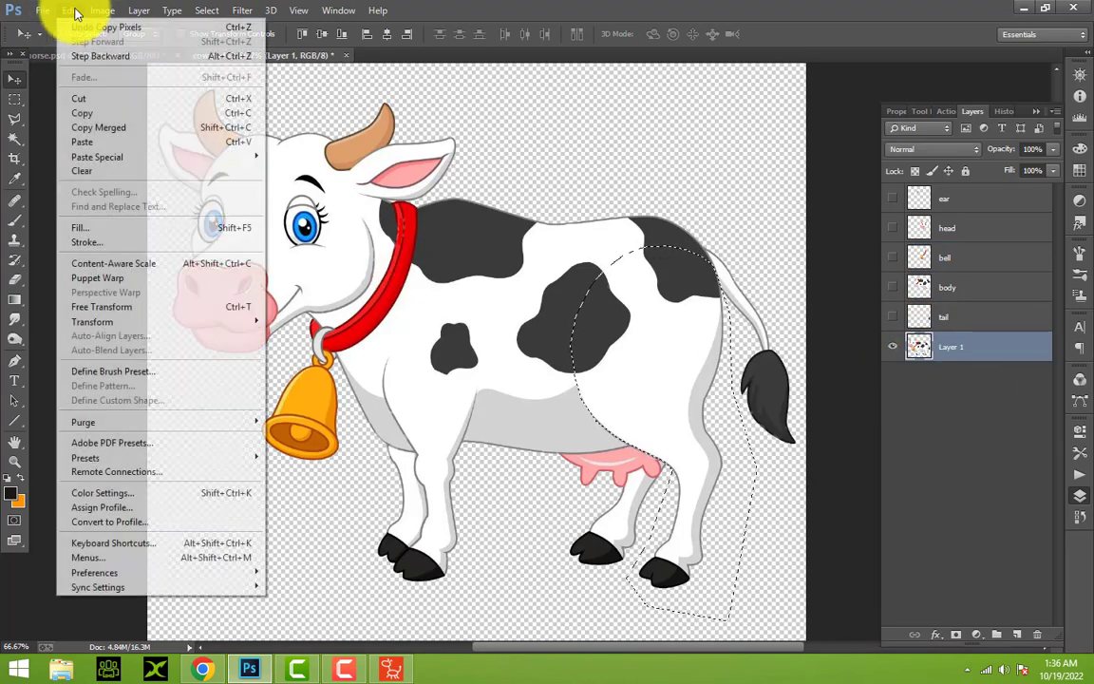
pyautogui.click(113, 141)
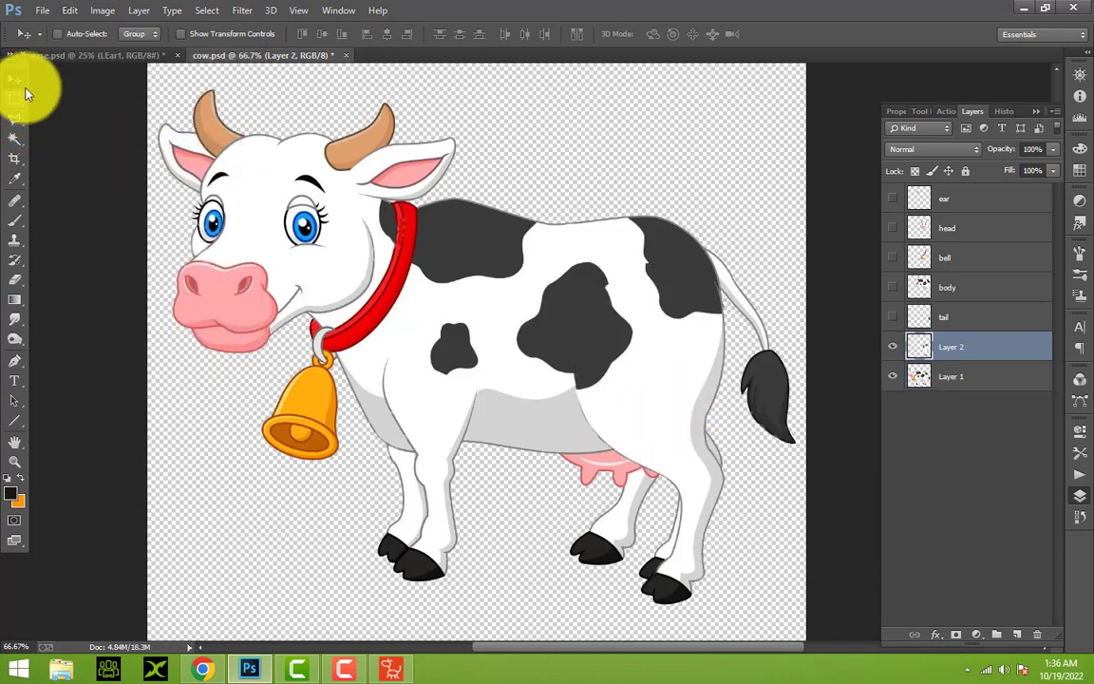
pyautogui.click(898, 350)
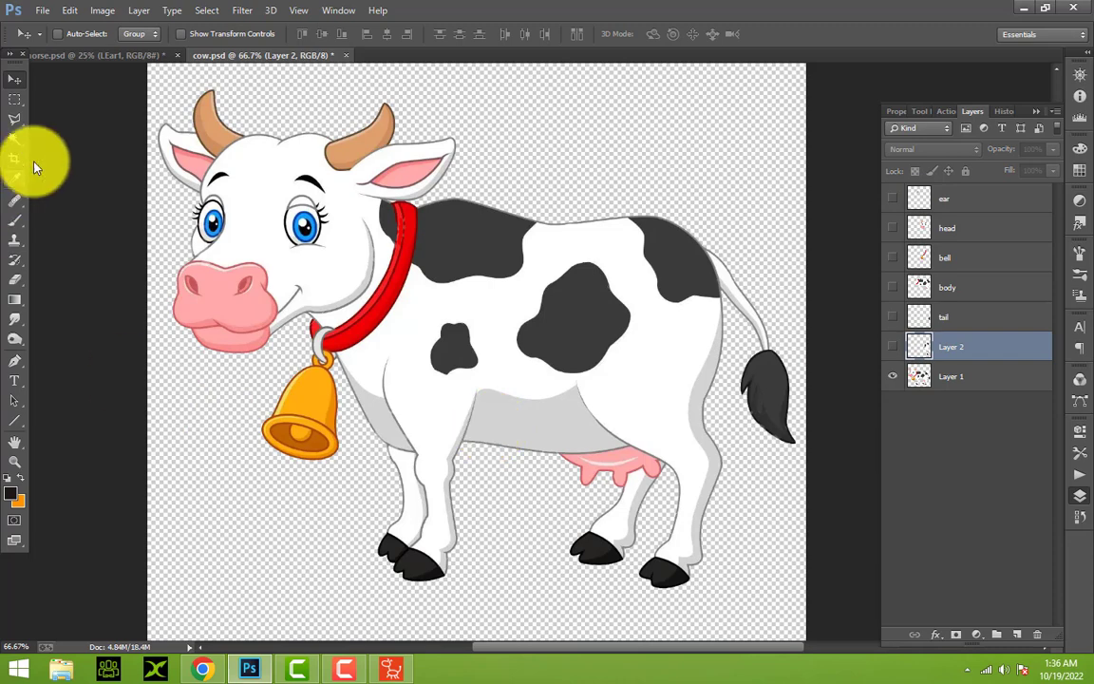
# On Layer 1, trace a Polygonal Lasso selection around the cow's front leg
pyautogui.click(1004, 375)
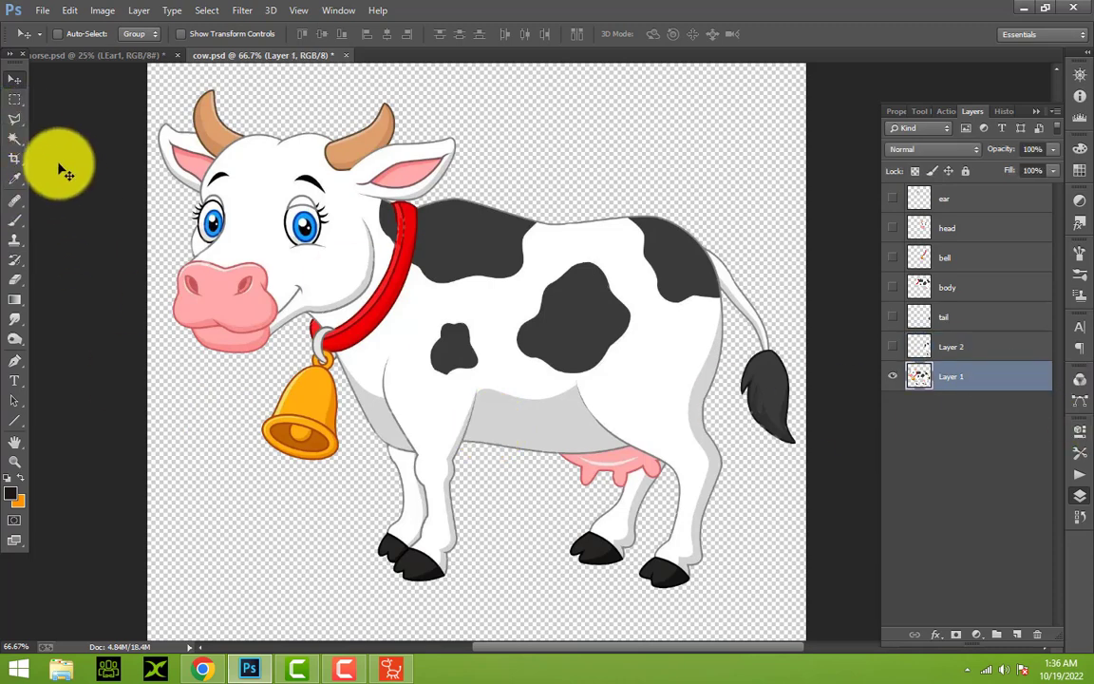
pyautogui.click(18, 119)
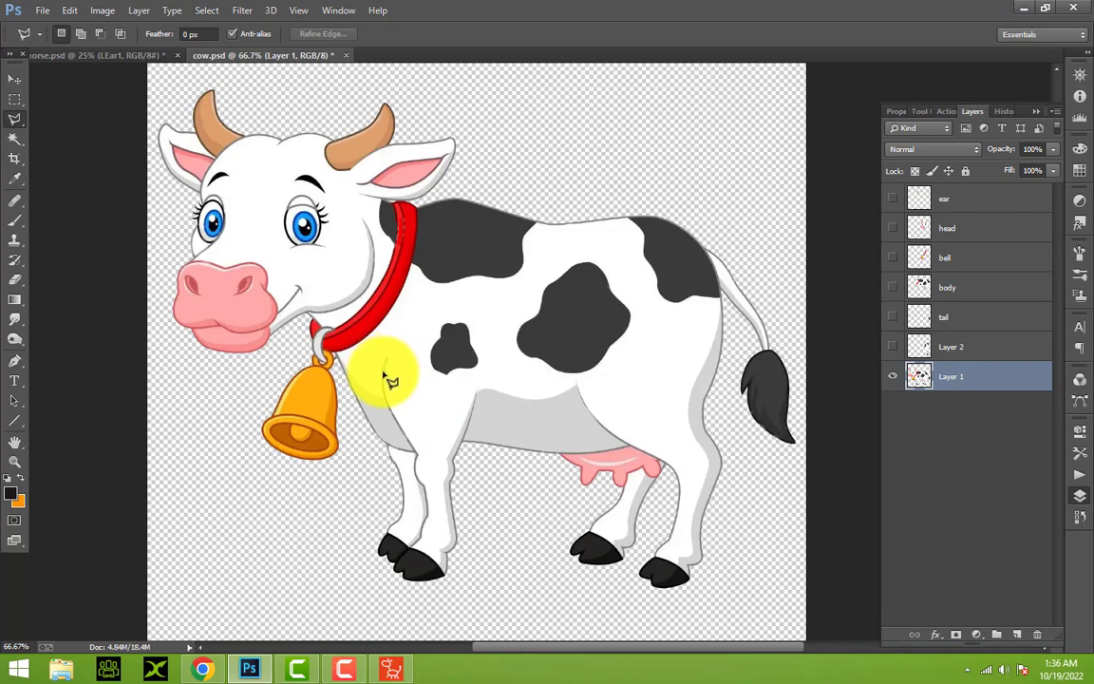
pyautogui.click(385, 359)
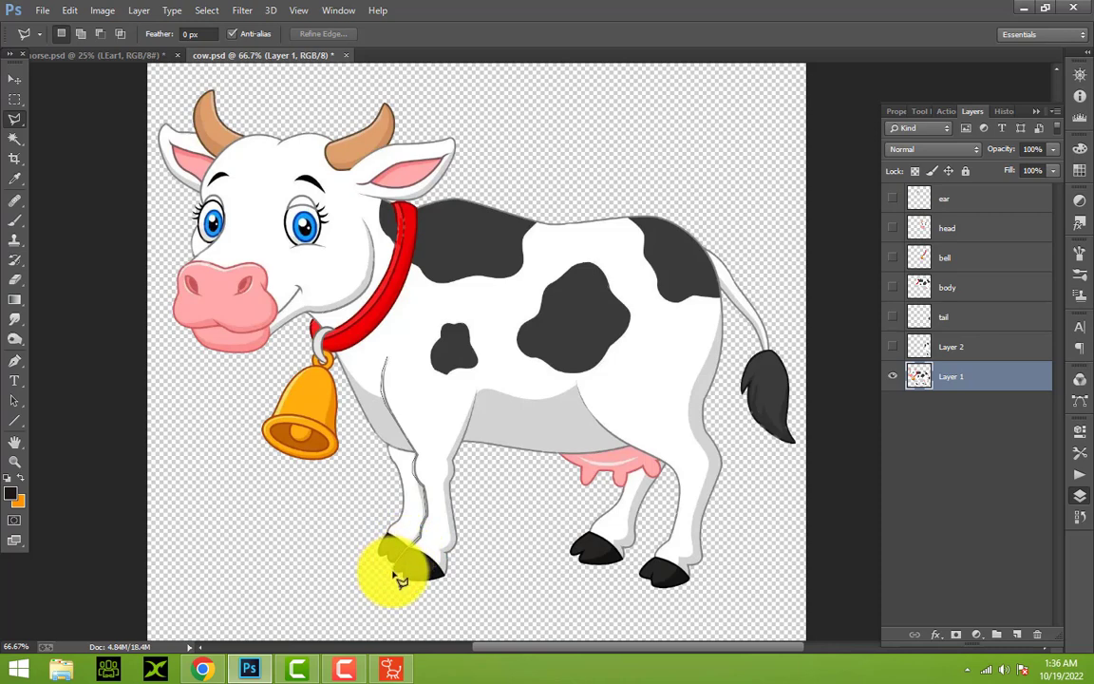
pyautogui.click(407, 592)
pyautogui.click(471, 587)
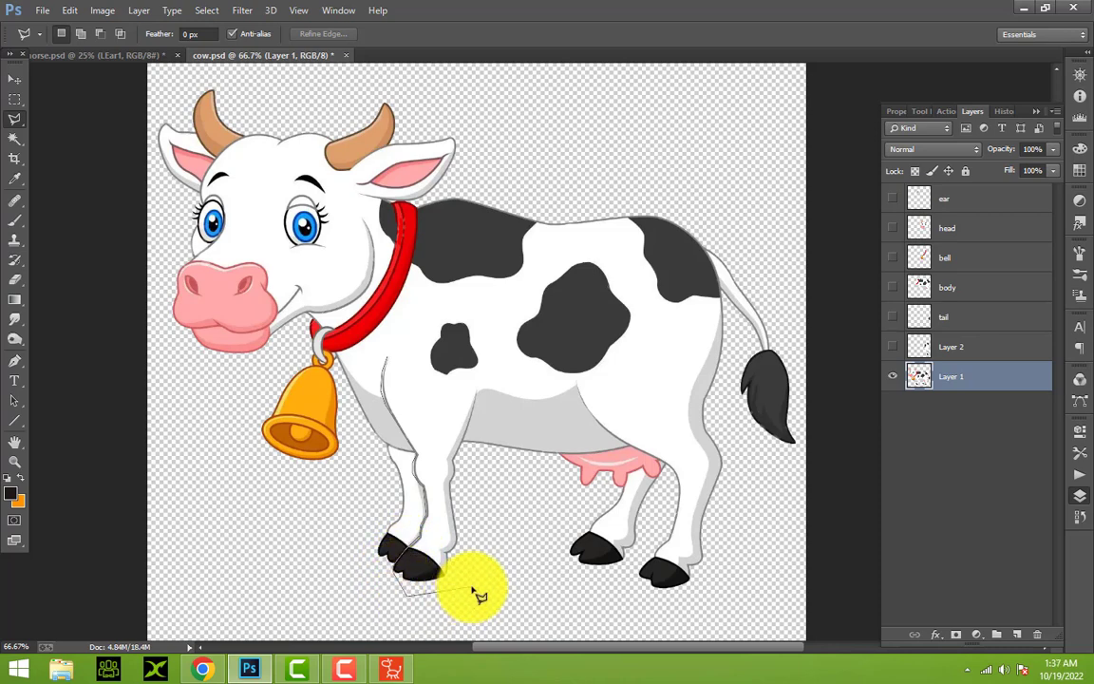
pyautogui.click(466, 439)
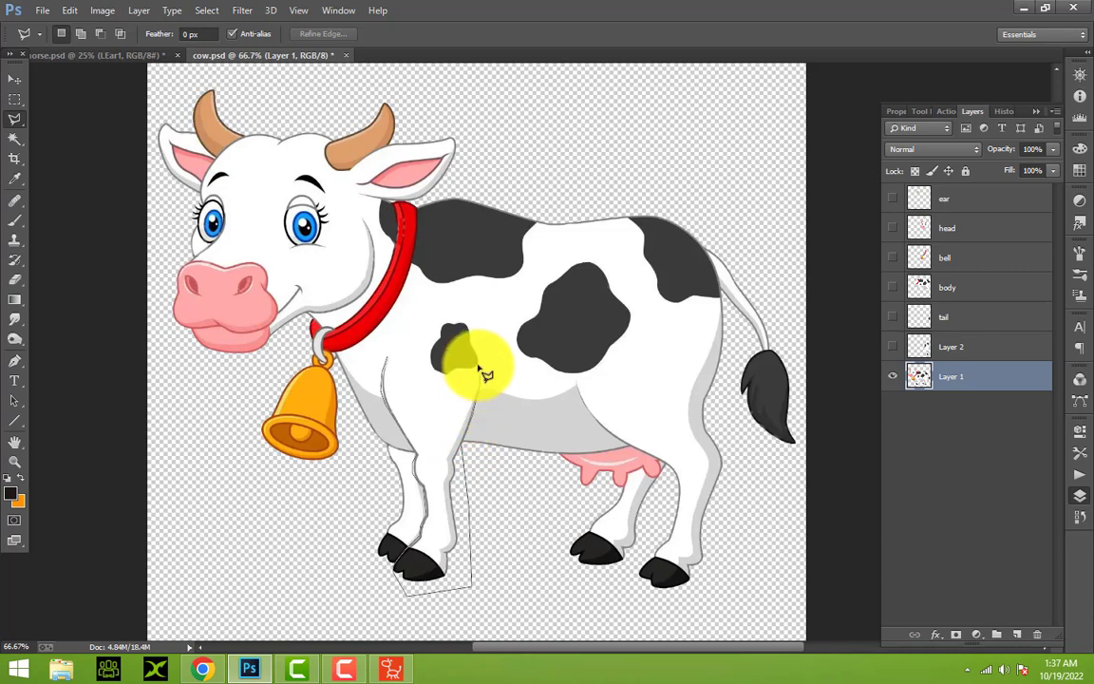
pyautogui.click(481, 371)
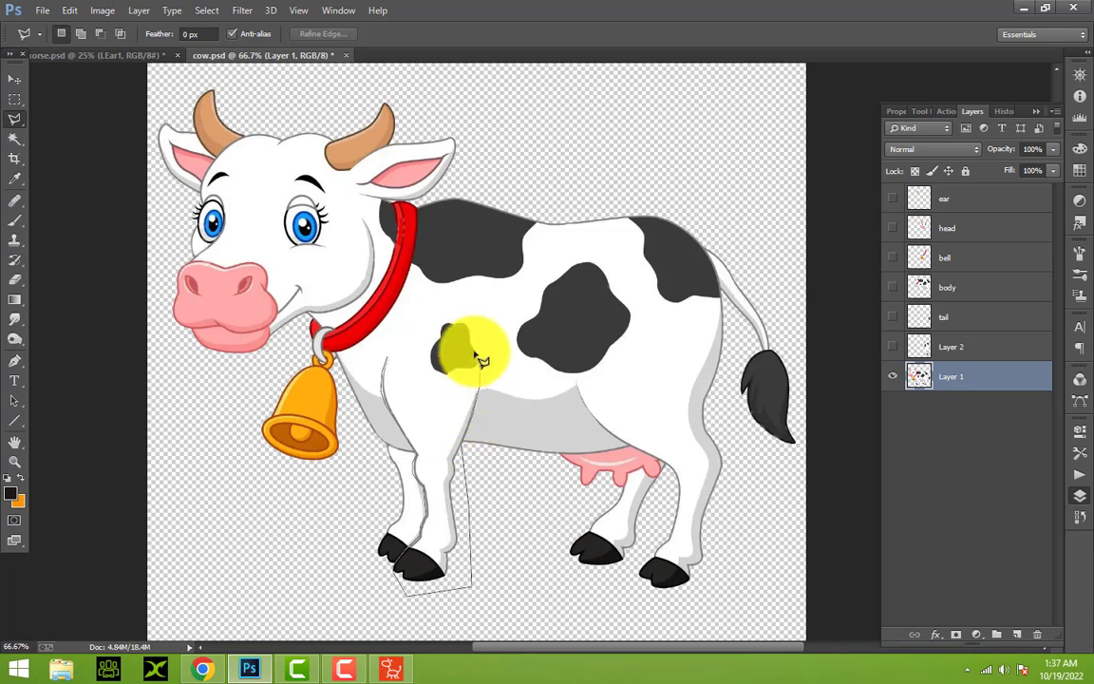
pyautogui.click(417, 326)
pyautogui.doubleClick(396, 367)
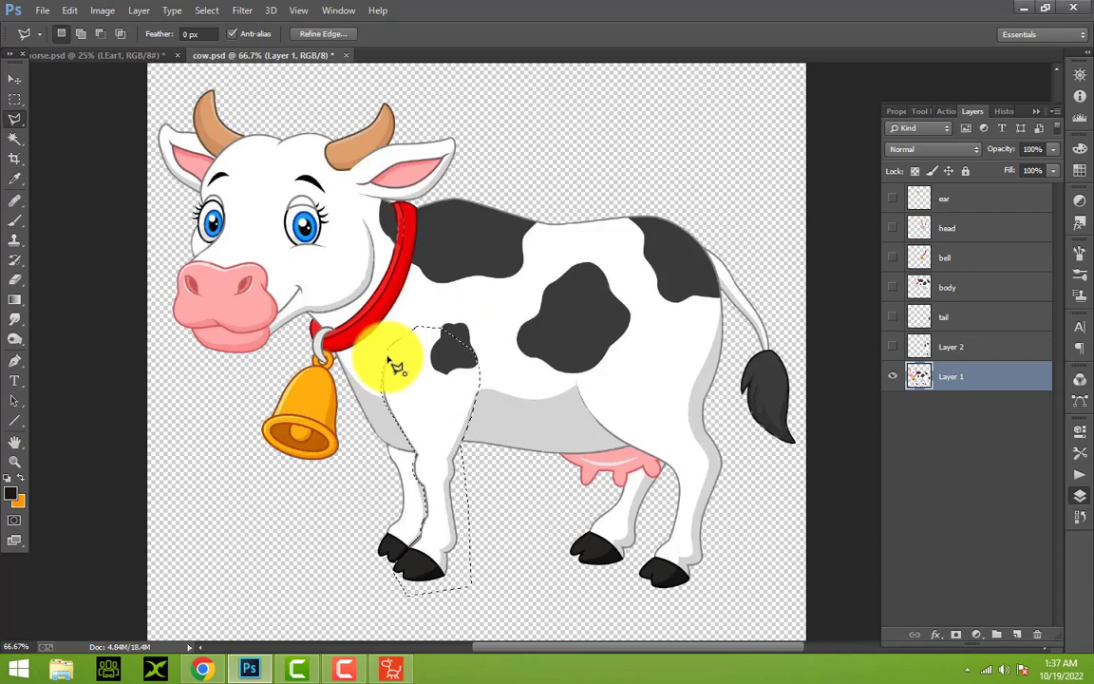
# Copy the front leg and paste it as new Layer 3
pyautogui.click(69, 11)
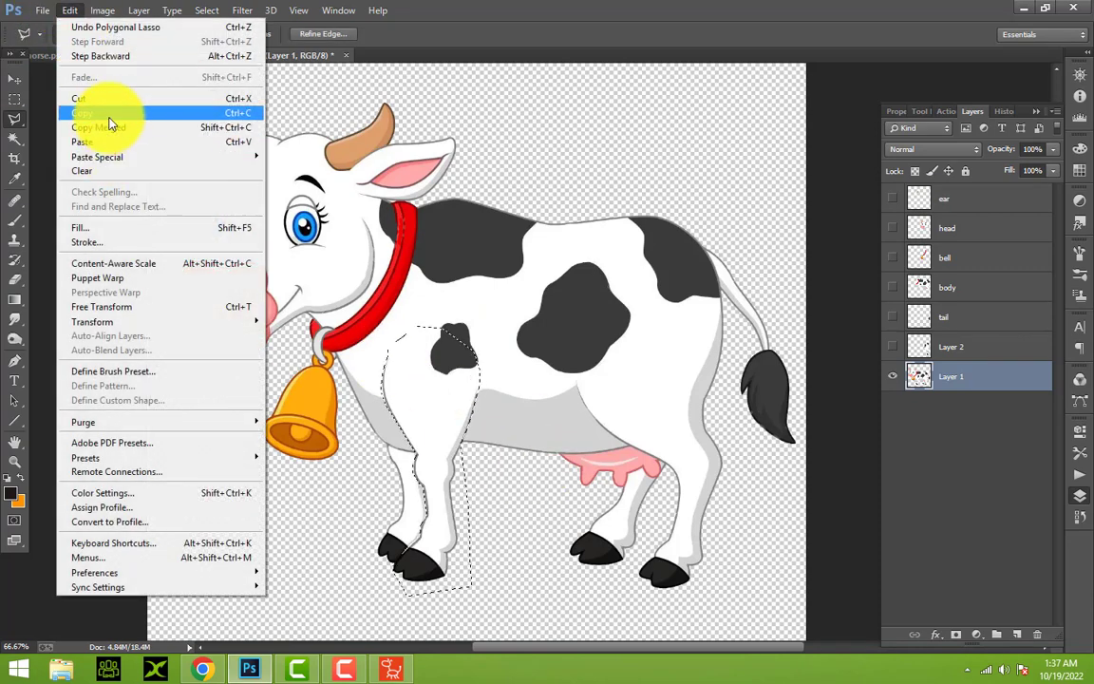
pyautogui.click(106, 113)
pyautogui.click(70, 11)
pyautogui.click(105, 144)
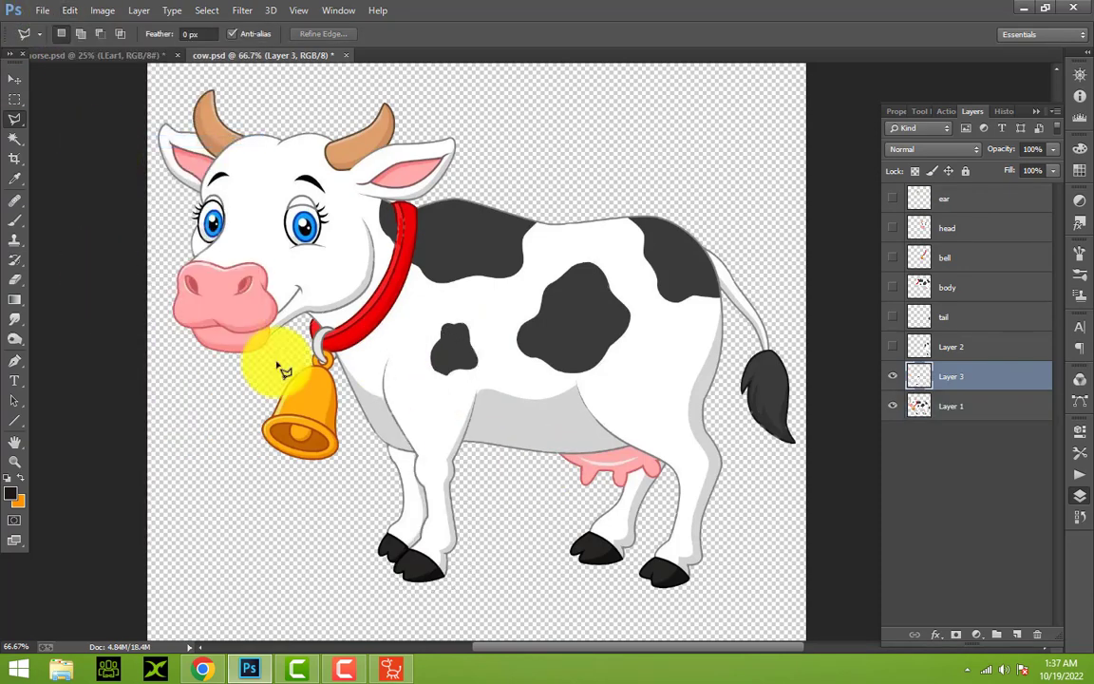
pyautogui.click(14, 79)
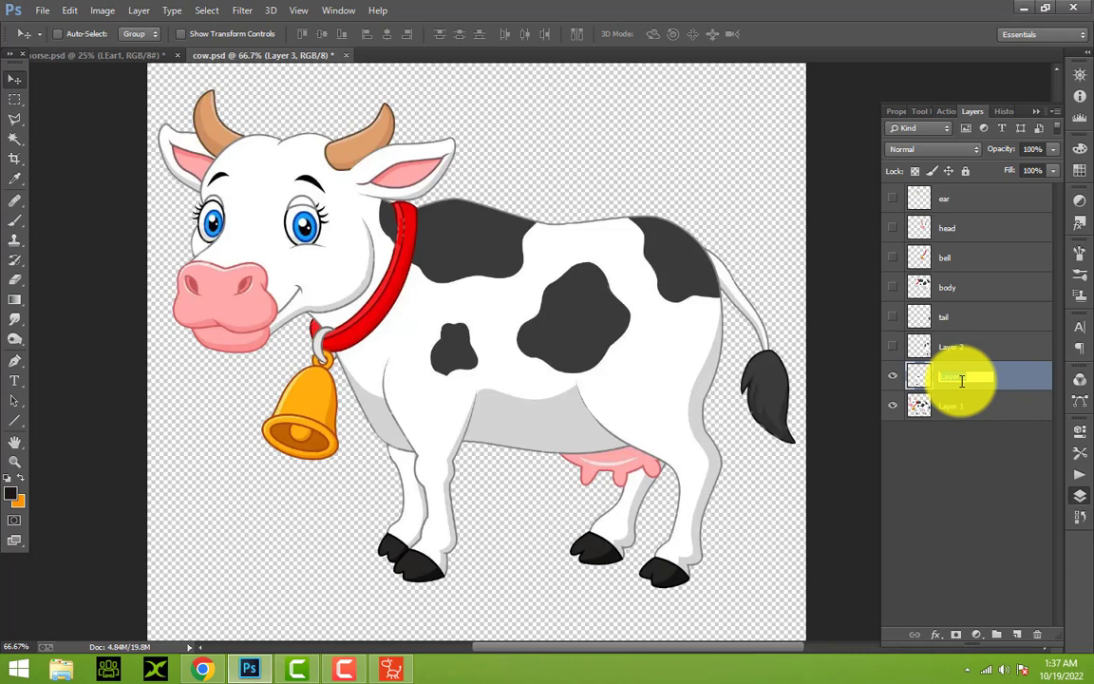
pyautogui.write('front')
# Name Layer 3 'front' and Layer 2 'back leg', hiding the front leg layer
pyautogui.press('Return')
pyautogui.click(894, 375)
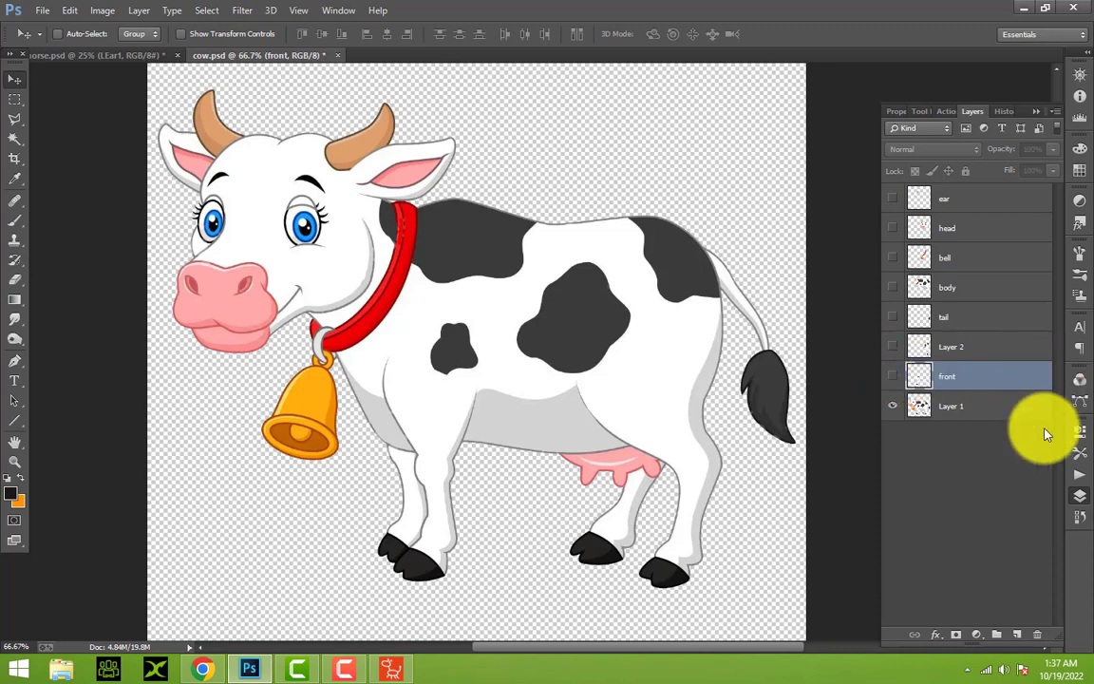
pyautogui.doubleClick(972, 348)
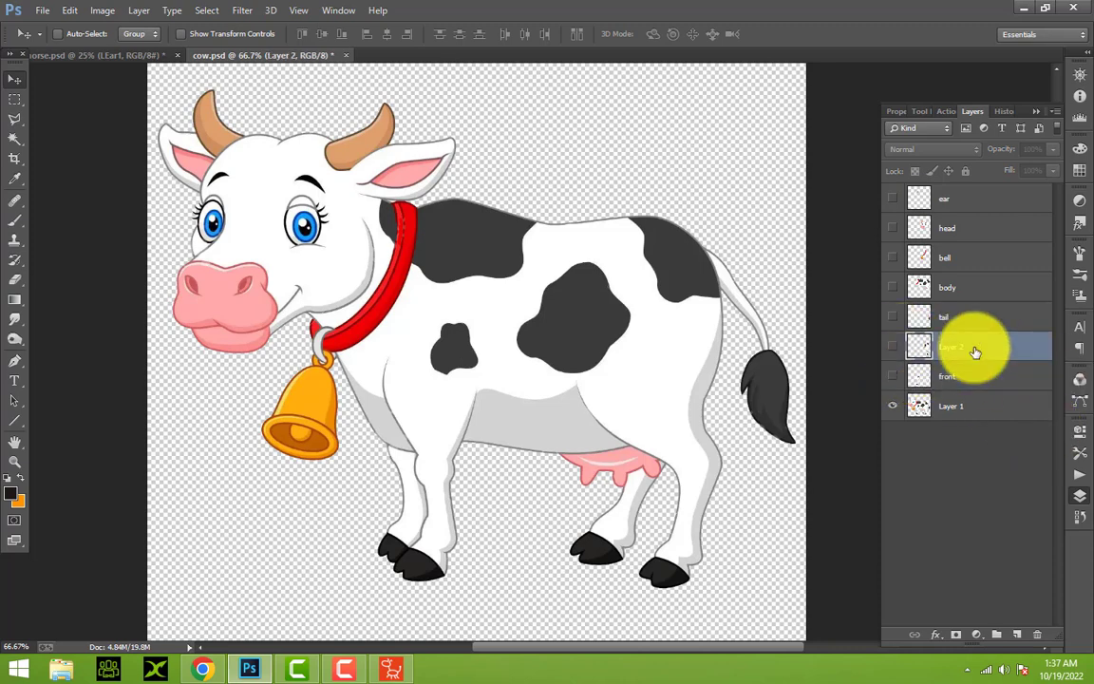
pyautogui.click(1049, 312)
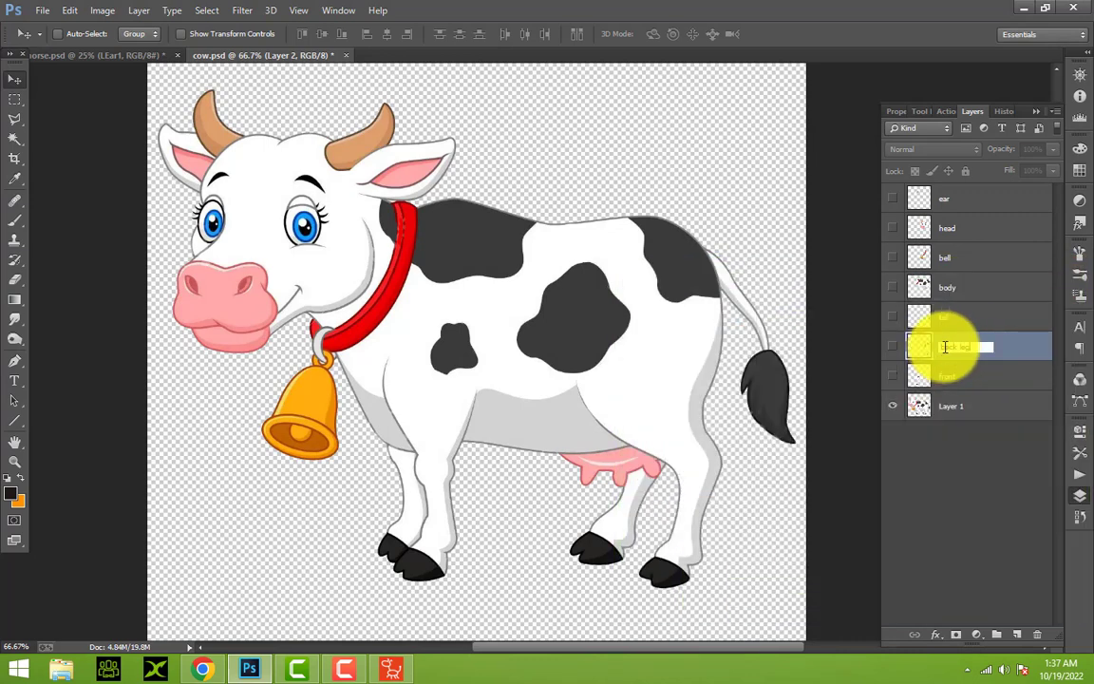
pyautogui.press('Return')
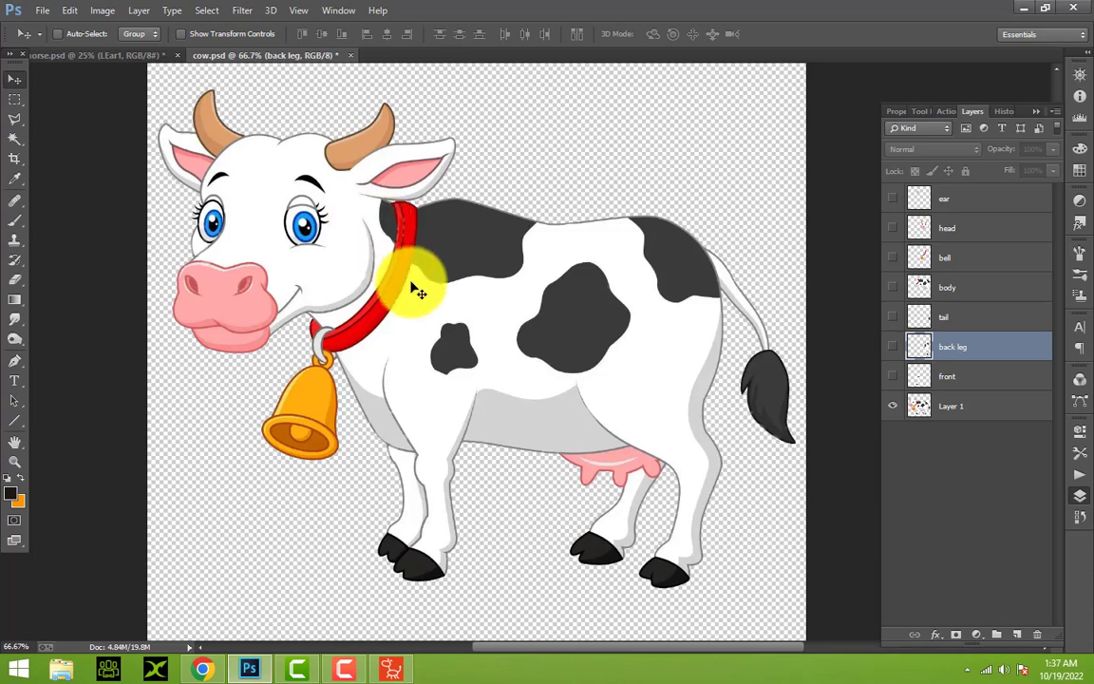
# Hide Layer 1, show only the body layer, and move it left and down on the canvas
pyautogui.keyDown('alt'); pyautogui.click(893, 410); pyautogui.keyUp('alt')
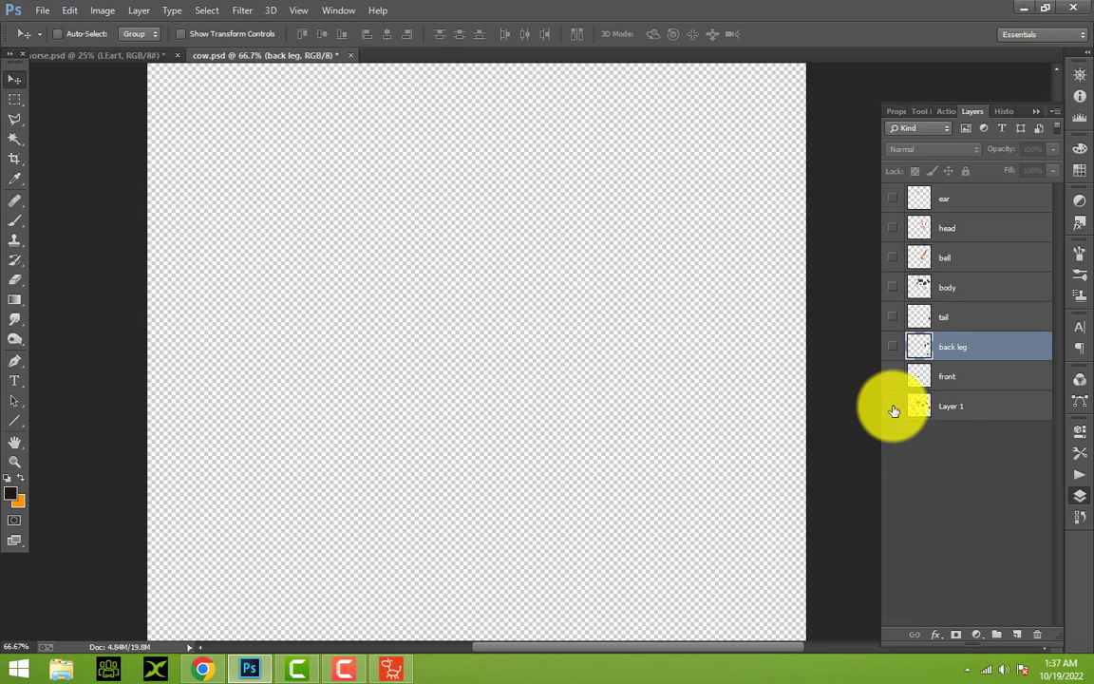
pyautogui.click(893, 291)
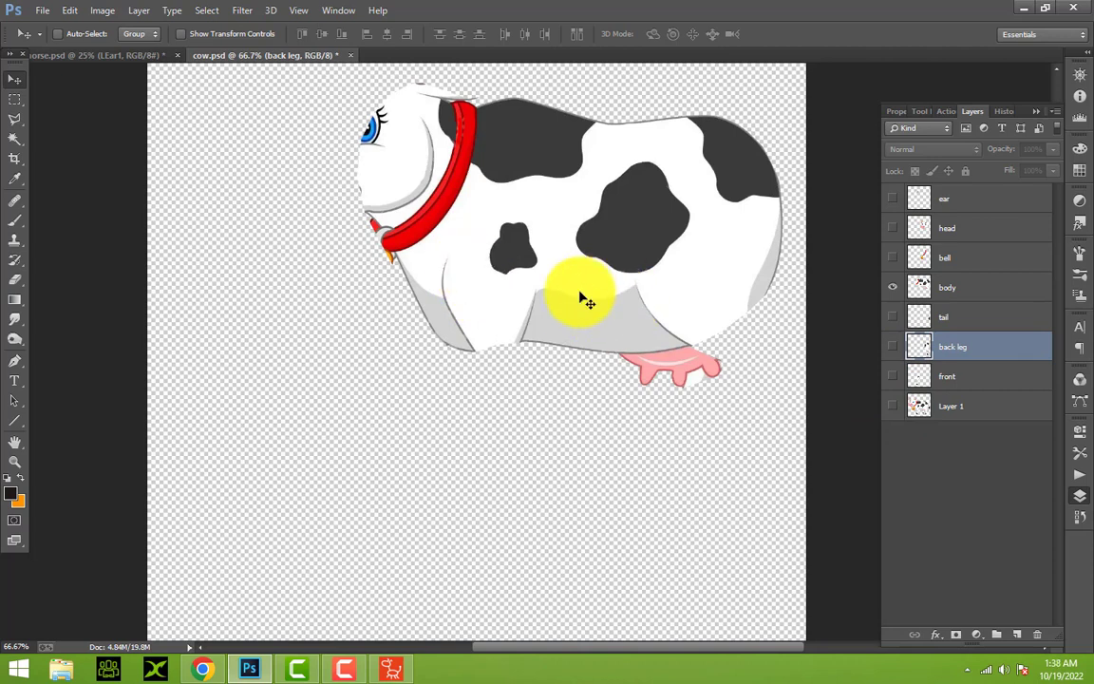
pyautogui.moveTo(575, 244)
pyautogui.mouseDown()
pyautogui.moveTo(344, 287)
pyautogui.moveTo(576, 273)
pyautogui.mouseUp()
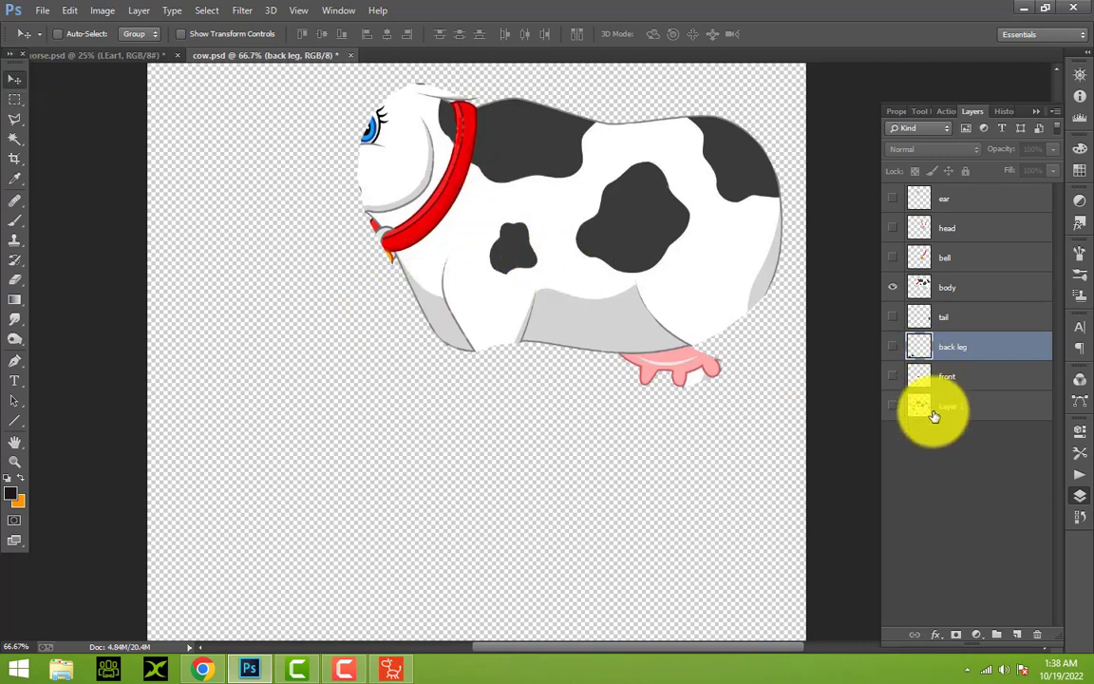
pyautogui.click(935, 288)
pyautogui.moveTo(482, 296)
pyautogui.mouseDown()
pyautogui.moveTo(476, 306)
pyautogui.moveTo(488, 285)
pyautogui.mouseUp()
pyautogui.click(15, 462)
# Zoom into the collar area and erase the stray edge and top-edge mark on the body layer
pyautogui.click(394, 313)
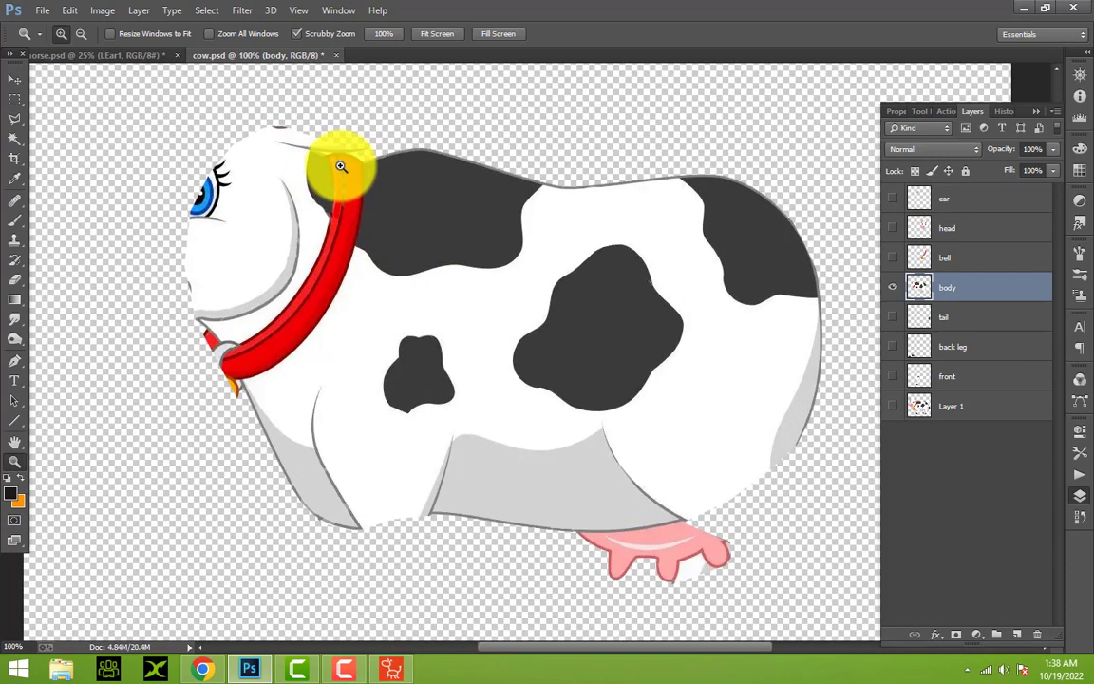
pyautogui.click(387, 160)
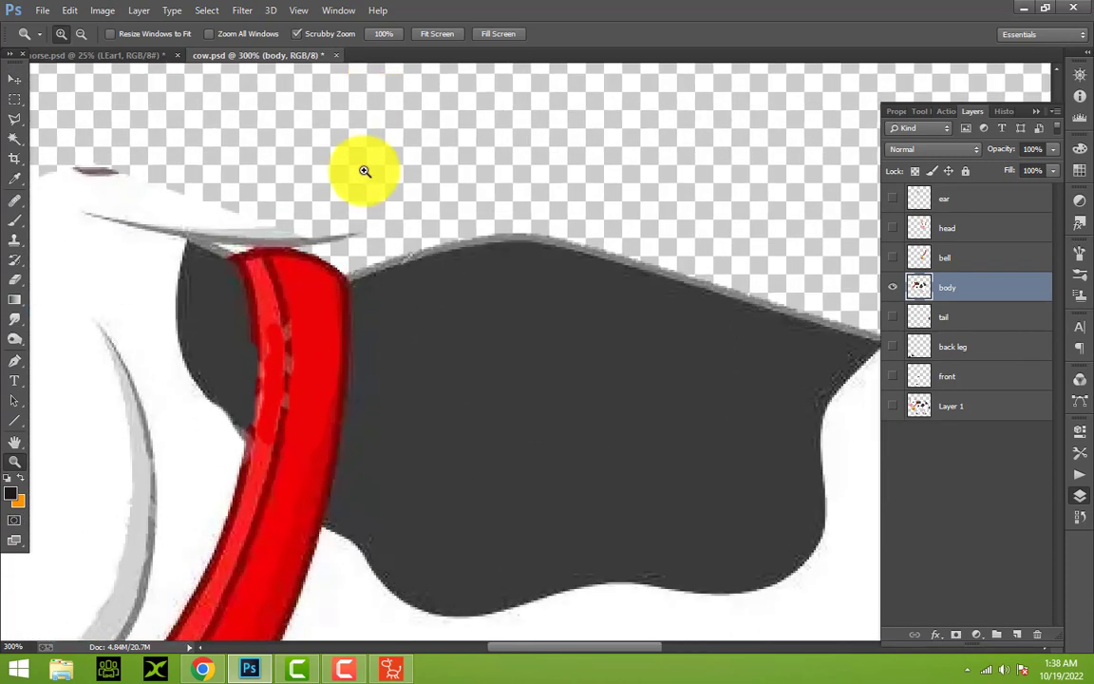
pyautogui.moveTo(605, 647)
pyautogui.mouseDown()
pyautogui.moveTo(549, 647)
pyautogui.moveTo(518, 662)
pyautogui.mouseUp()
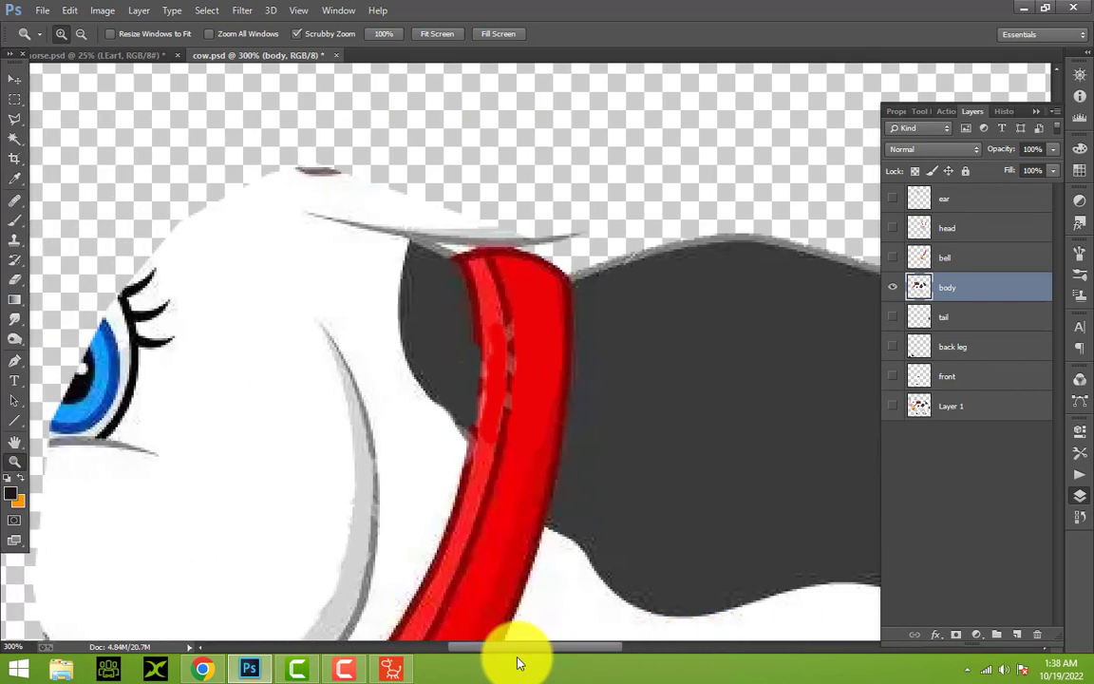
pyautogui.click(14, 278)
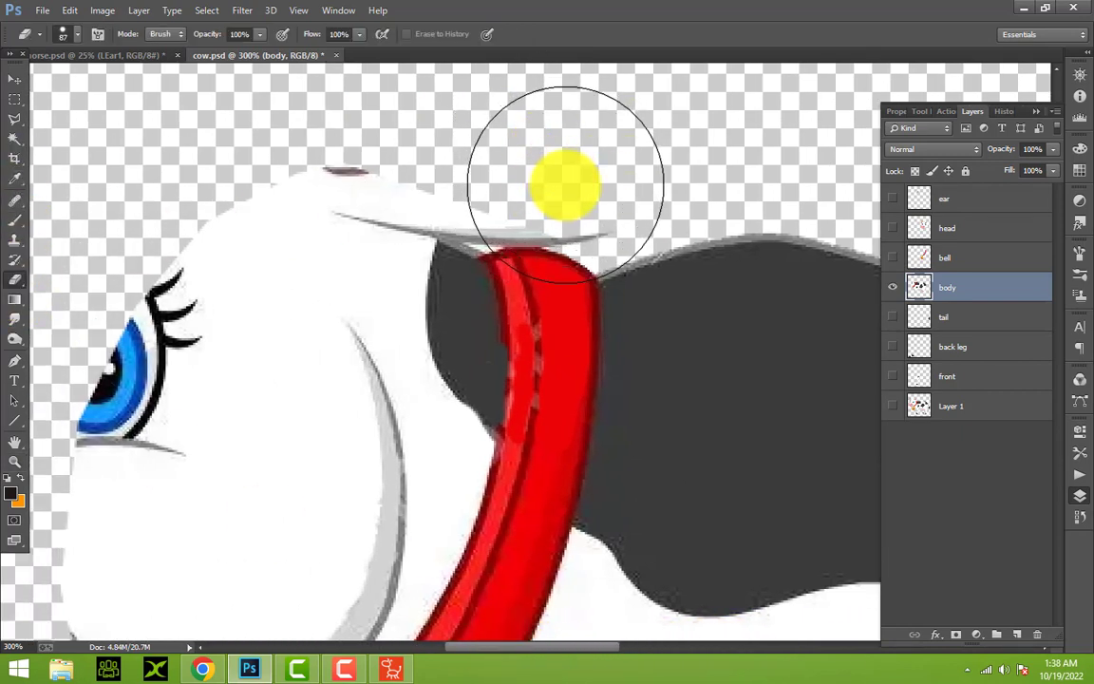
pyautogui.moveTo(567, 182); pyautogui.dragTo(507, 155)
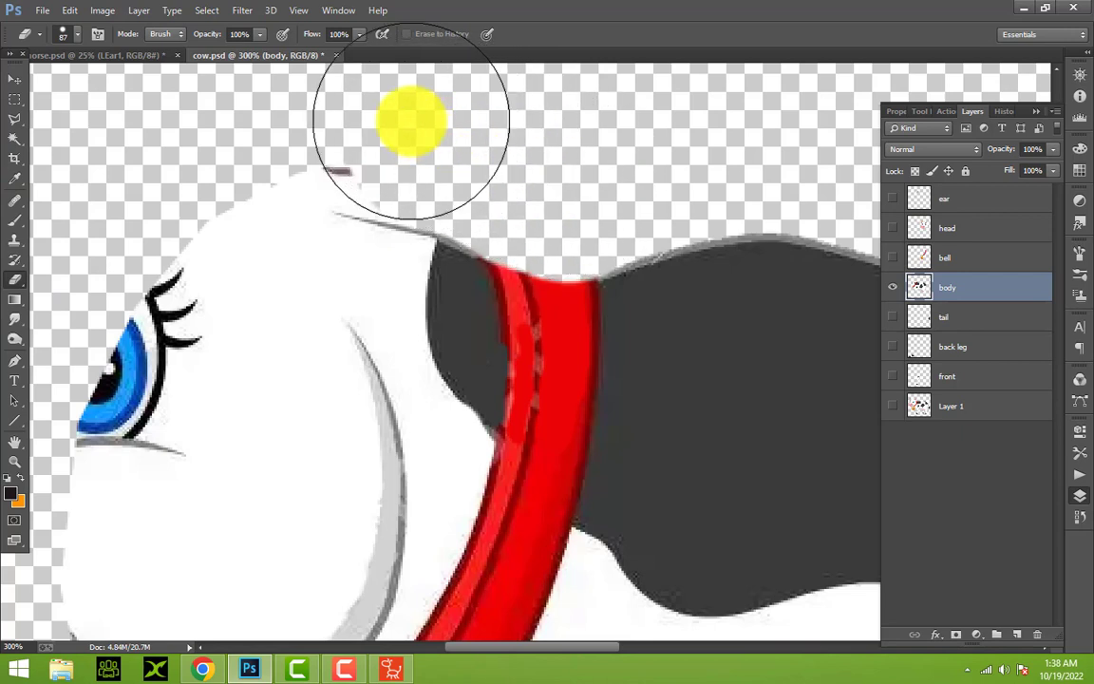
pyautogui.moveTo(398, 120); pyautogui.dragTo(238, 101)
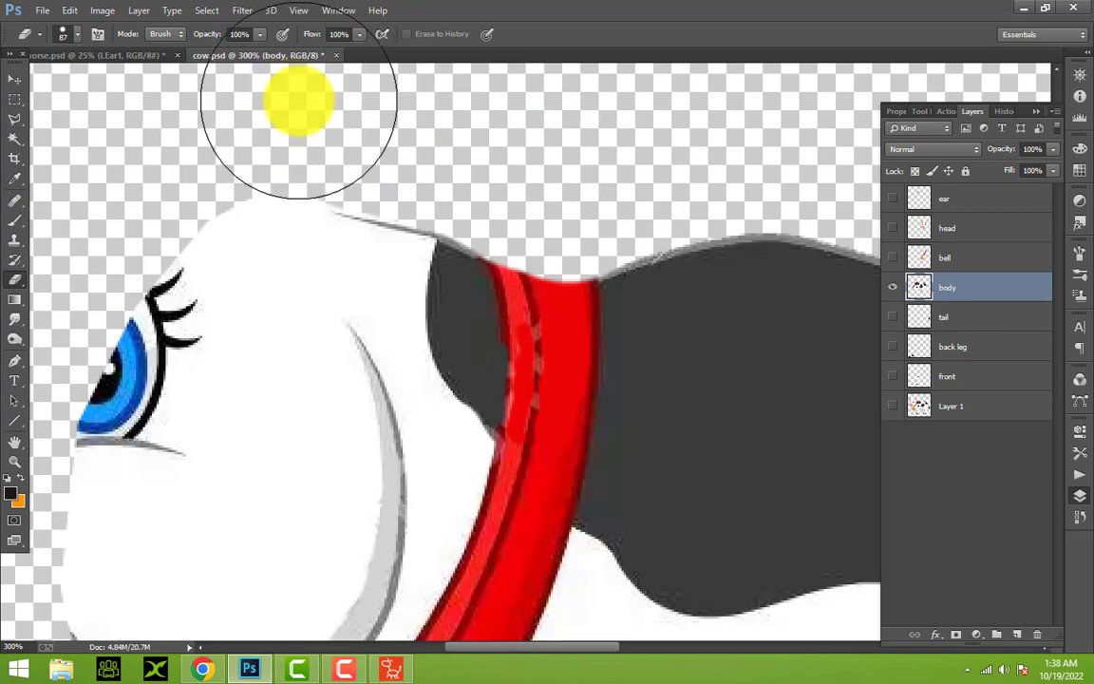
# Refit the view around the body and erase further stray bits along its lower edge
pyautogui.scroll(-3, 457, 166)
pyautogui.scroll(-3, 457, 166)
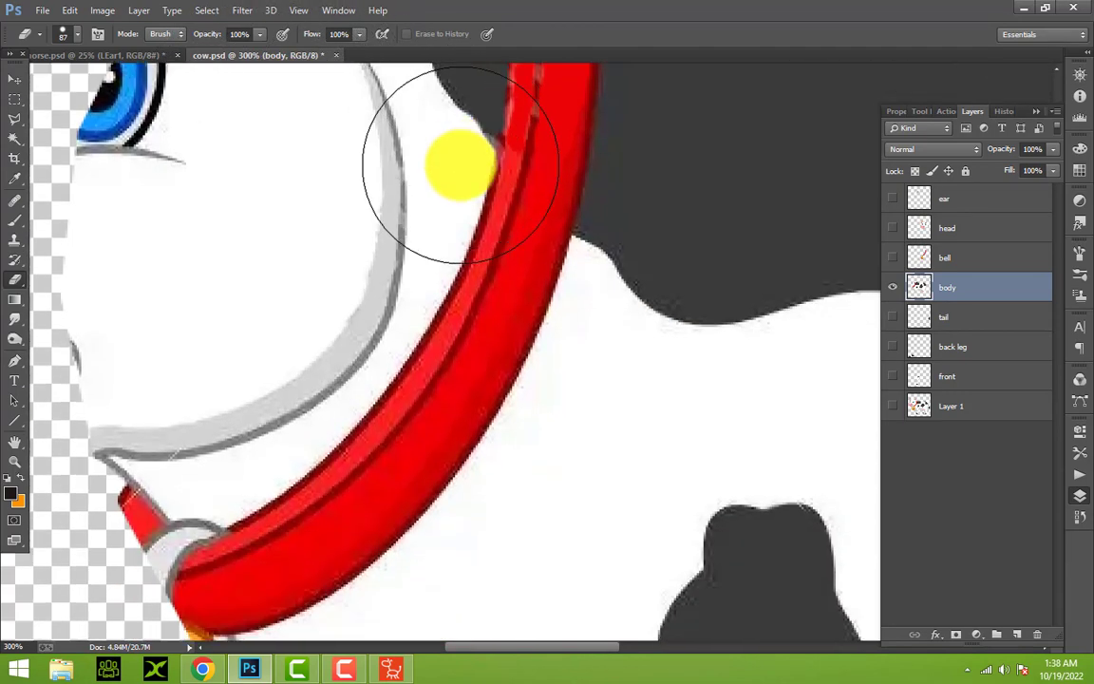
pyautogui.scroll(-2, 457, 166)
pyautogui.click(14, 462)
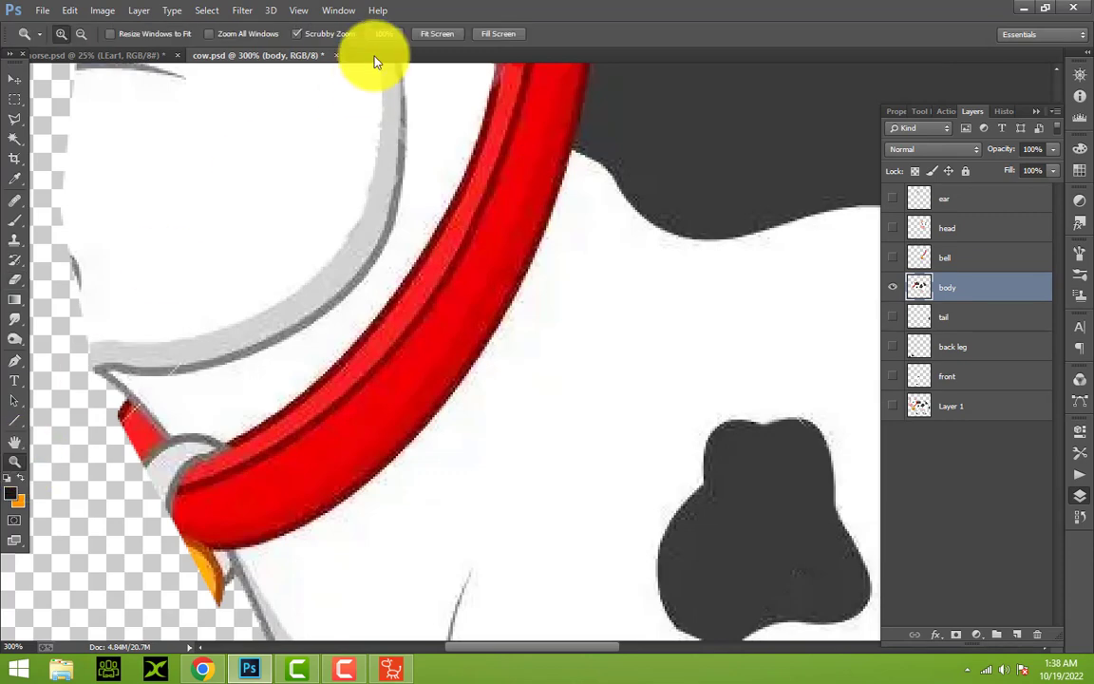
pyautogui.click(437, 33)
pyautogui.moveTo(294, 393); pyautogui.dragTo(318, 361)
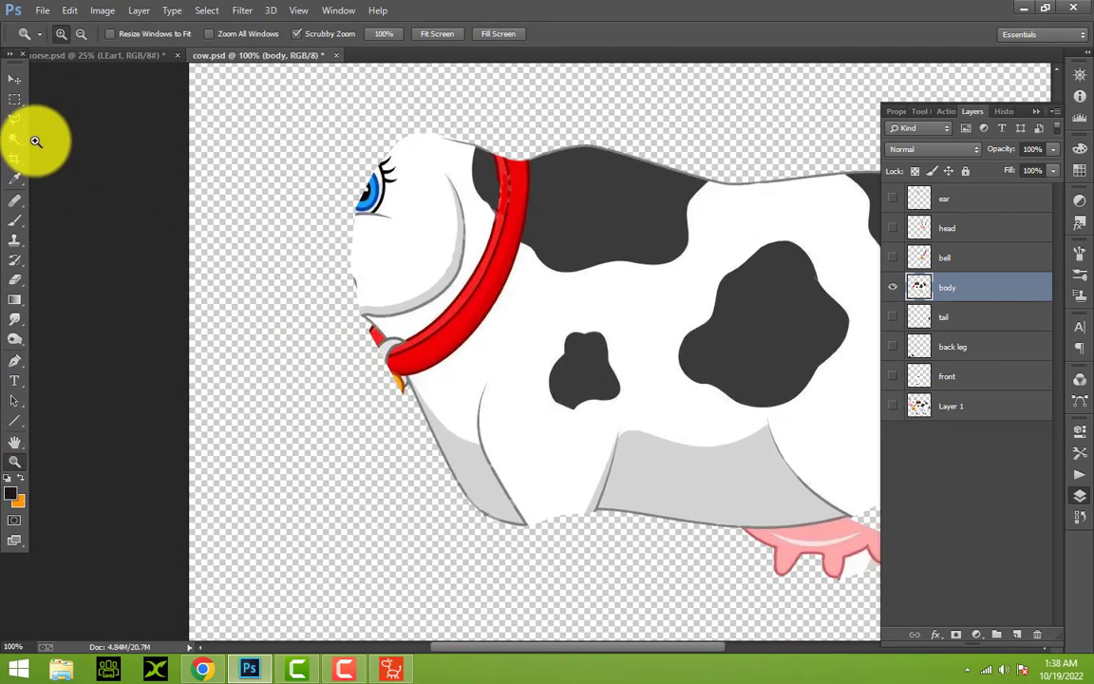
pyautogui.click(14, 279)
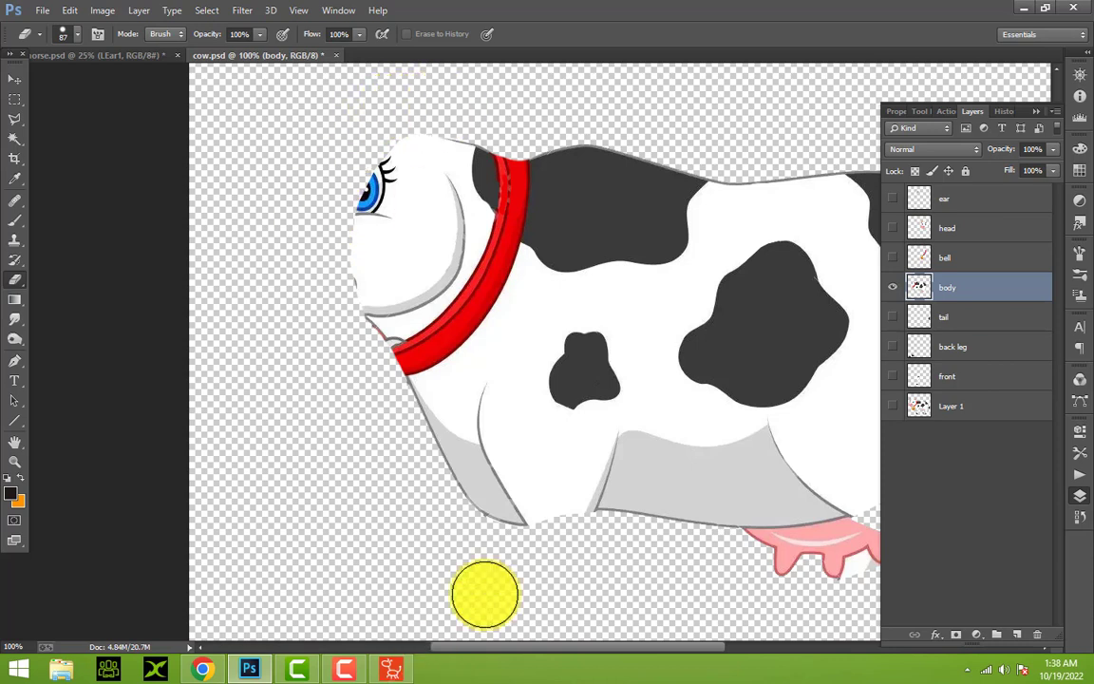
pyautogui.scroll(-2, 481, 589)
pyautogui.moveTo(653, 648); pyautogui.dragTo(707, 649)
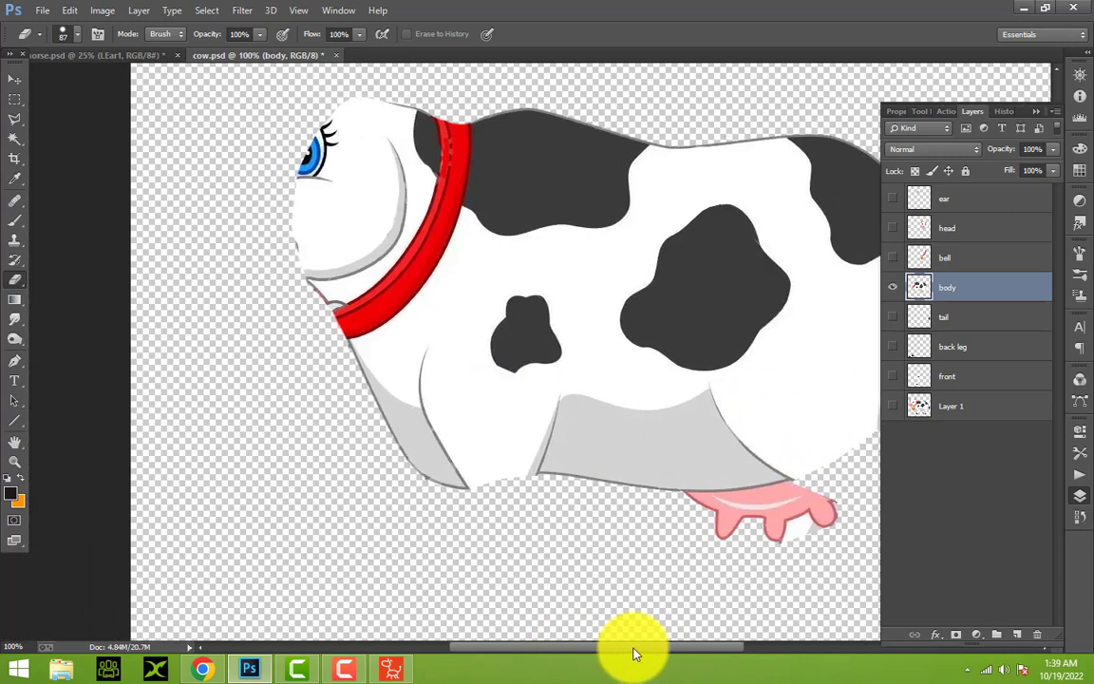
pyautogui.moveTo(658, 651); pyautogui.dragTo(639, 651)
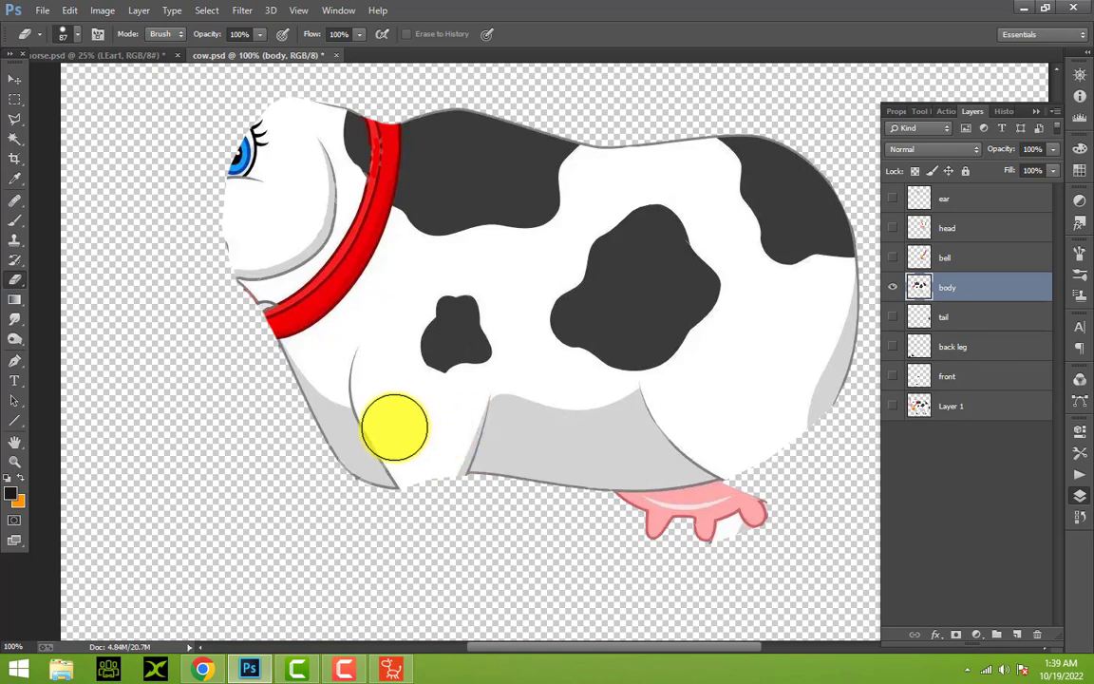
# Set up a size 61 brush with white sampled from the cow's body
pyautogui.click(16, 226)
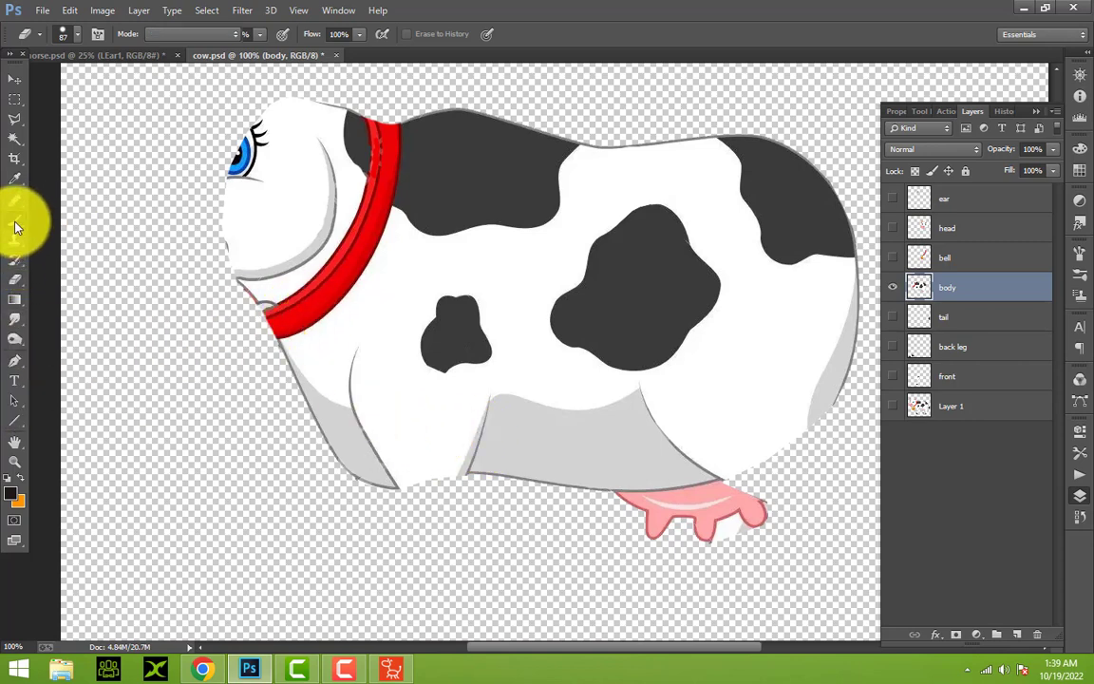
pyautogui.click(69, 35)
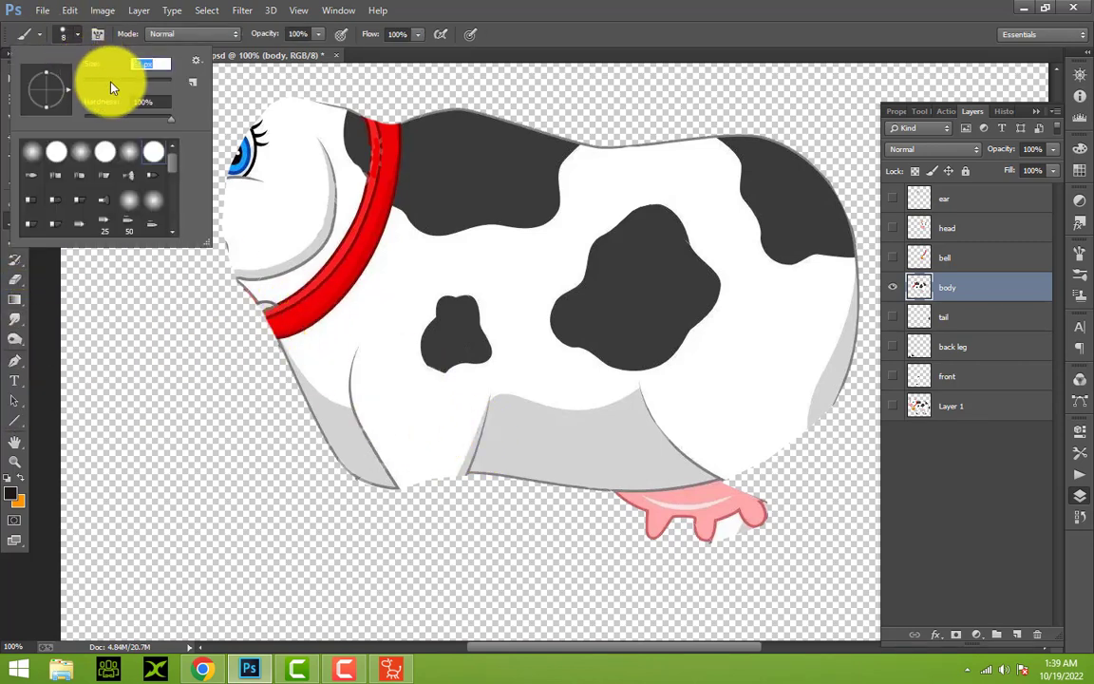
pyautogui.write('61')
pyautogui.press('Return')
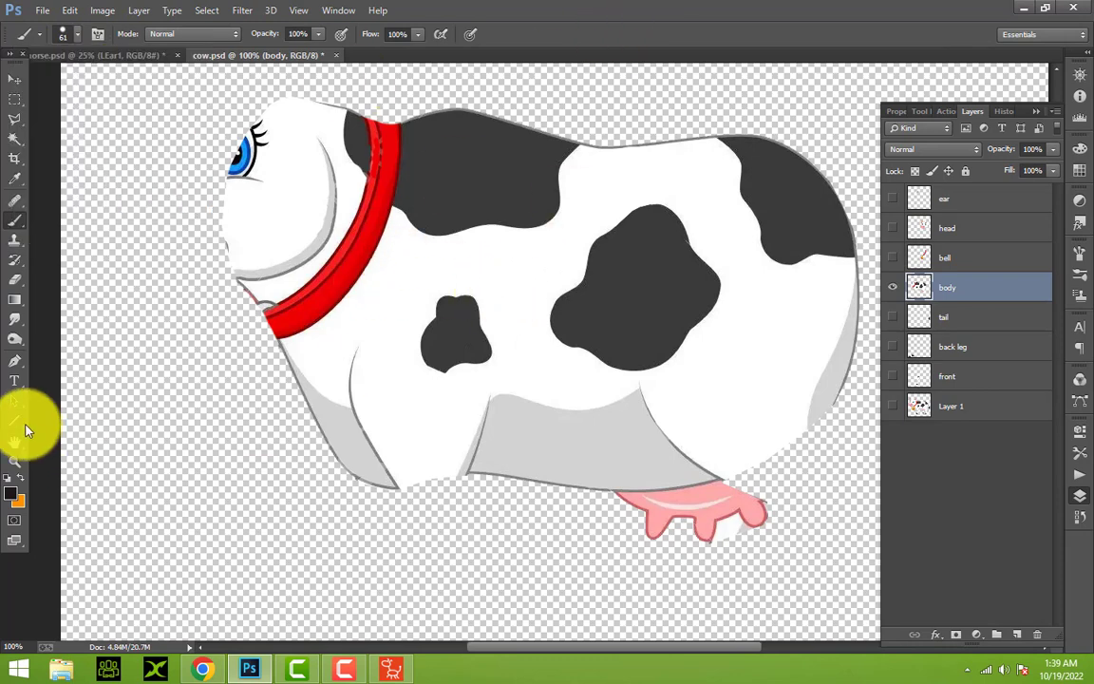
pyautogui.click(11, 492)
pyautogui.click(325, 354)
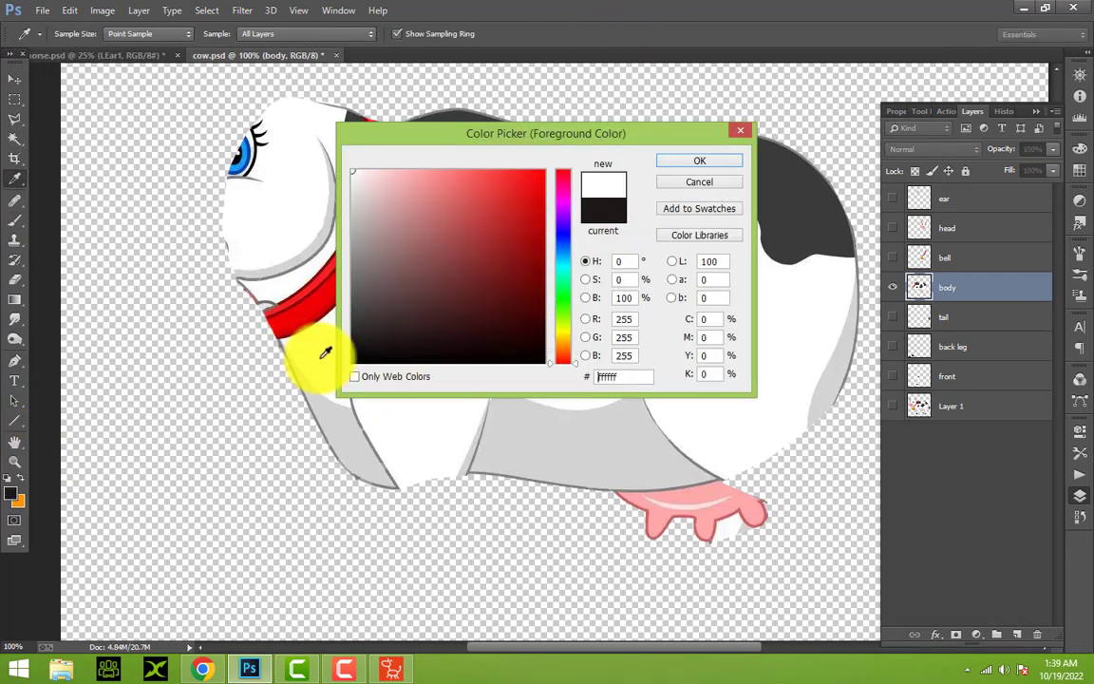
pyautogui.click(702, 162)
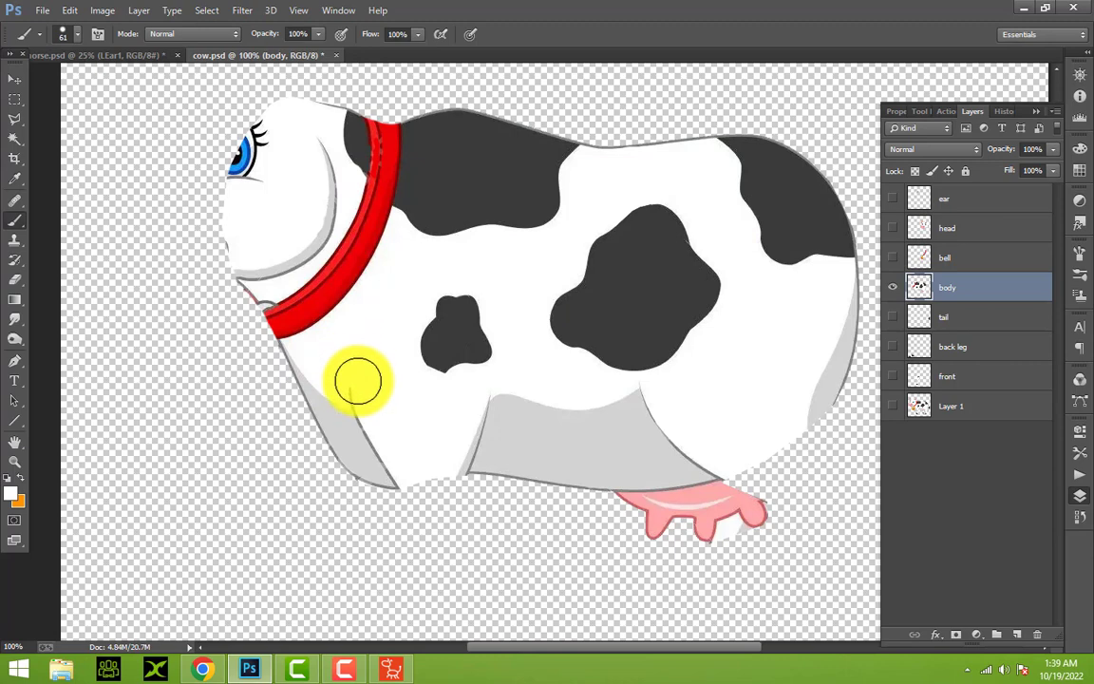
# Paint white over the lower-left body shading, grey leg shading and red collar
pyautogui.moveTo(367, 386)
pyautogui.mouseDown()
pyautogui.moveTo(472, 387)
pyautogui.moveTo(425, 413)
pyautogui.moveTo(302, 334)
pyautogui.moveTo(365, 391)
pyautogui.moveTo(430, 508)
pyautogui.moveTo(463, 415)
pyautogui.mouseUp()
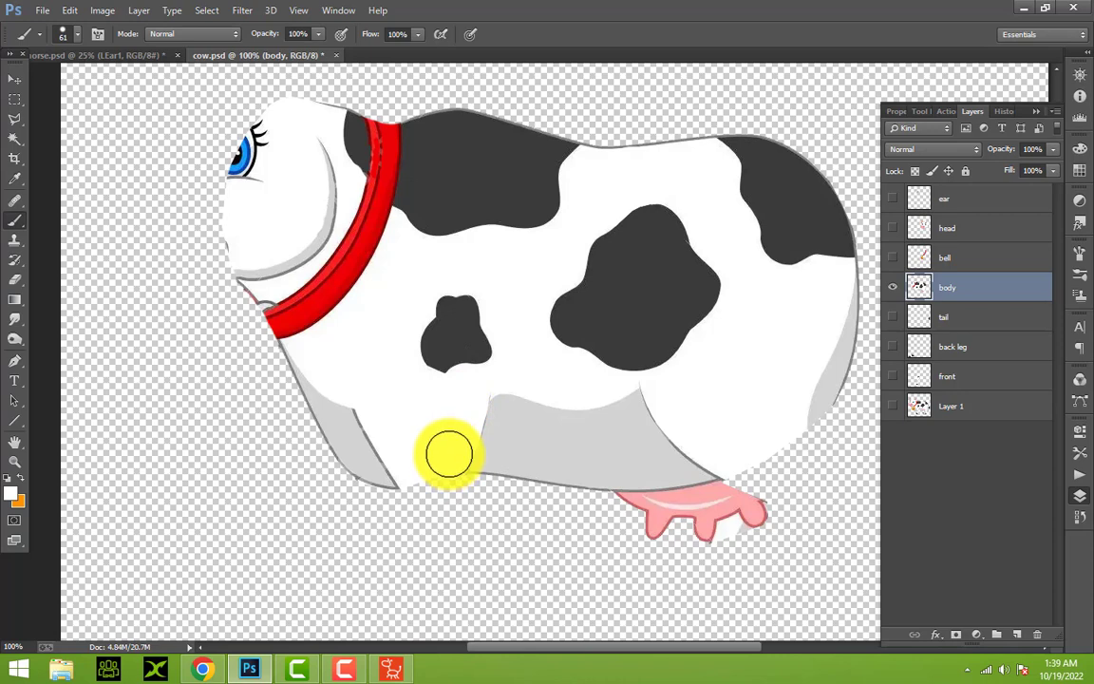
pyautogui.moveTo(449, 454)
pyautogui.mouseDown()
pyautogui.moveTo(367, 415)
pyautogui.moveTo(379, 410)
pyautogui.mouseUp()
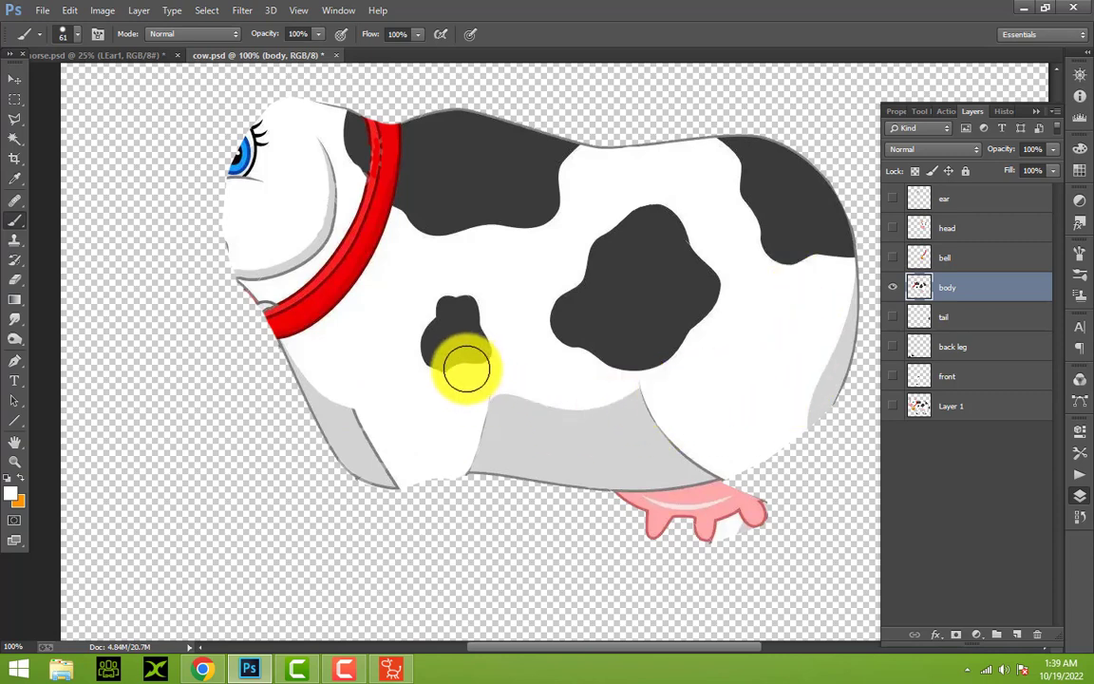
pyautogui.moveTo(338, 275)
pyautogui.mouseDown()
pyautogui.moveTo(312, 146)
pyautogui.moveTo(280, 272)
pyautogui.moveTo(263, 259)
pyautogui.moveTo(274, 288)
pyautogui.moveTo(286, 302)
pyautogui.moveTo(317, 293)
pyautogui.moveTo(359, 236)
pyautogui.moveTo(358, 201)
pyautogui.moveTo(368, 218)
pyautogui.moveTo(275, 149)
pyautogui.moveTo(251, 166)
pyautogui.moveTo(249, 220)
pyautogui.moveTo(282, 243)
pyautogui.moveTo(341, 183)
pyautogui.moveTo(401, 320)
pyautogui.moveTo(301, 330)
pyautogui.moveTo(269, 274)
pyautogui.mouseUp()
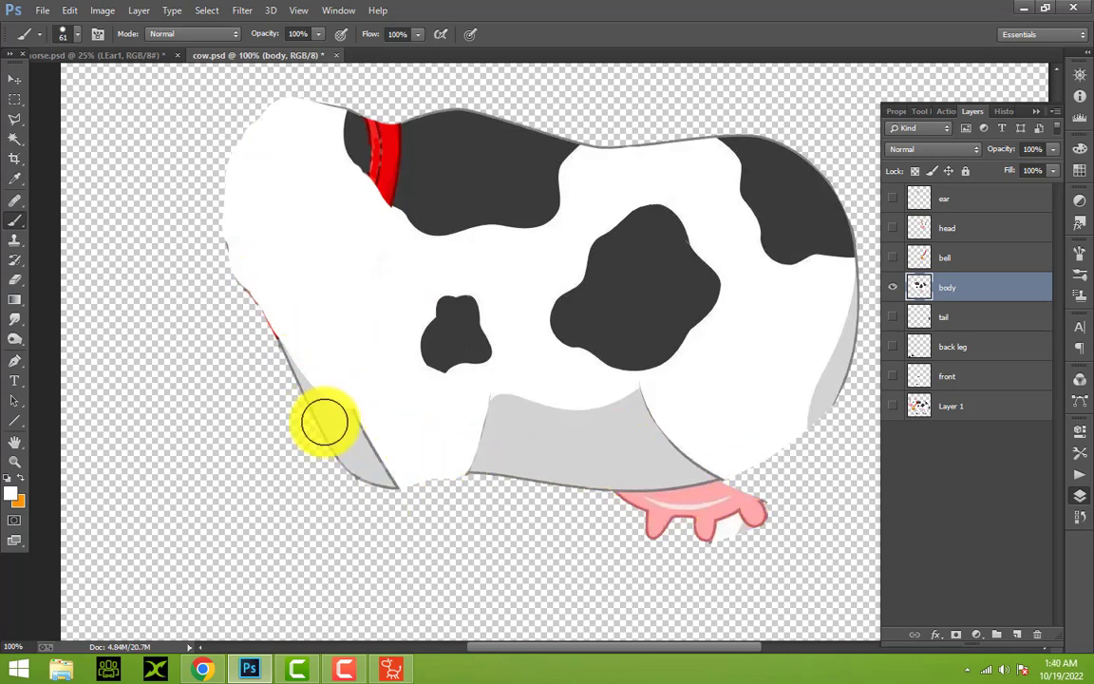
pyautogui.click(20, 120)
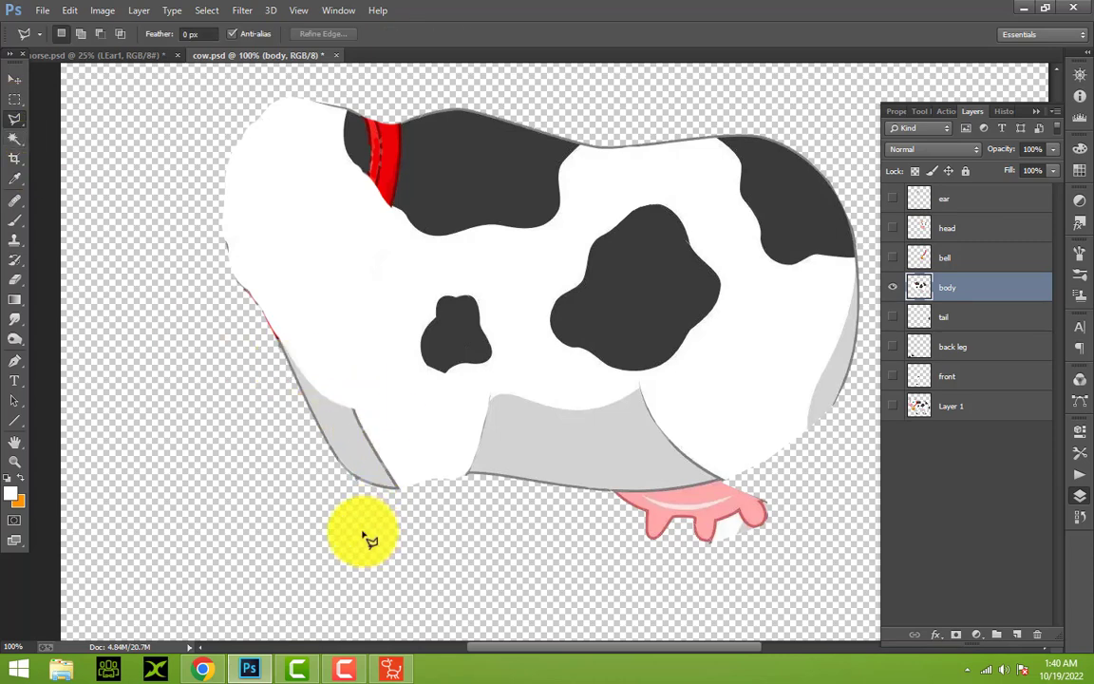
pyautogui.click(352, 411)
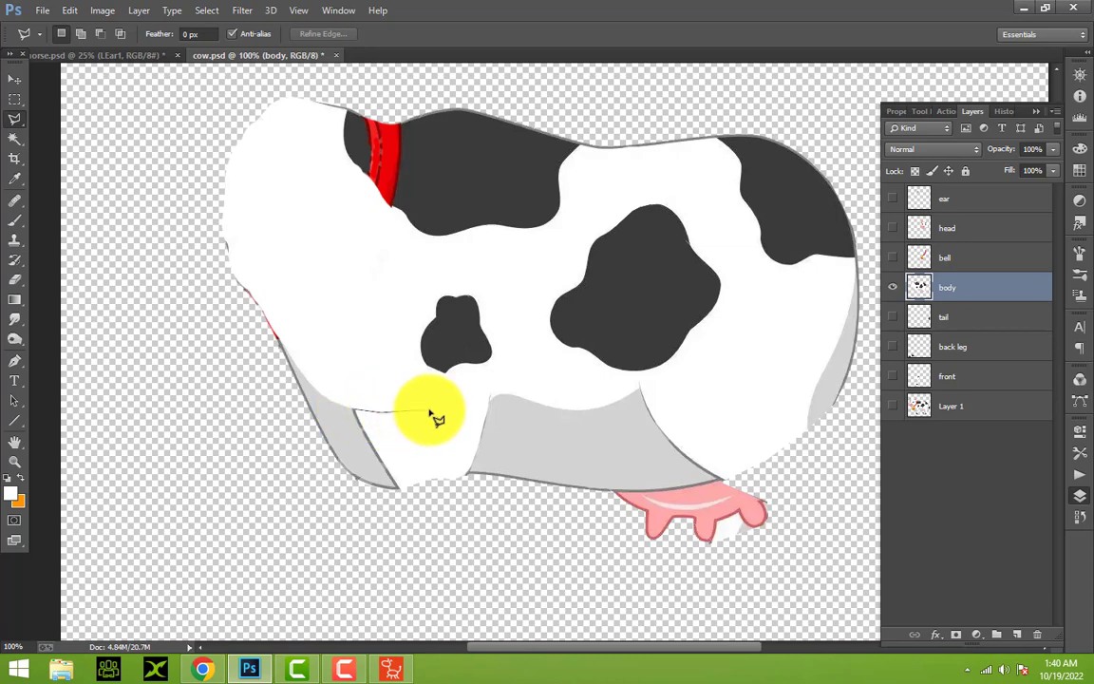
# Close a polygonal selection around the front-leg area and sample the belly's light grey
pyautogui.click(496, 397)
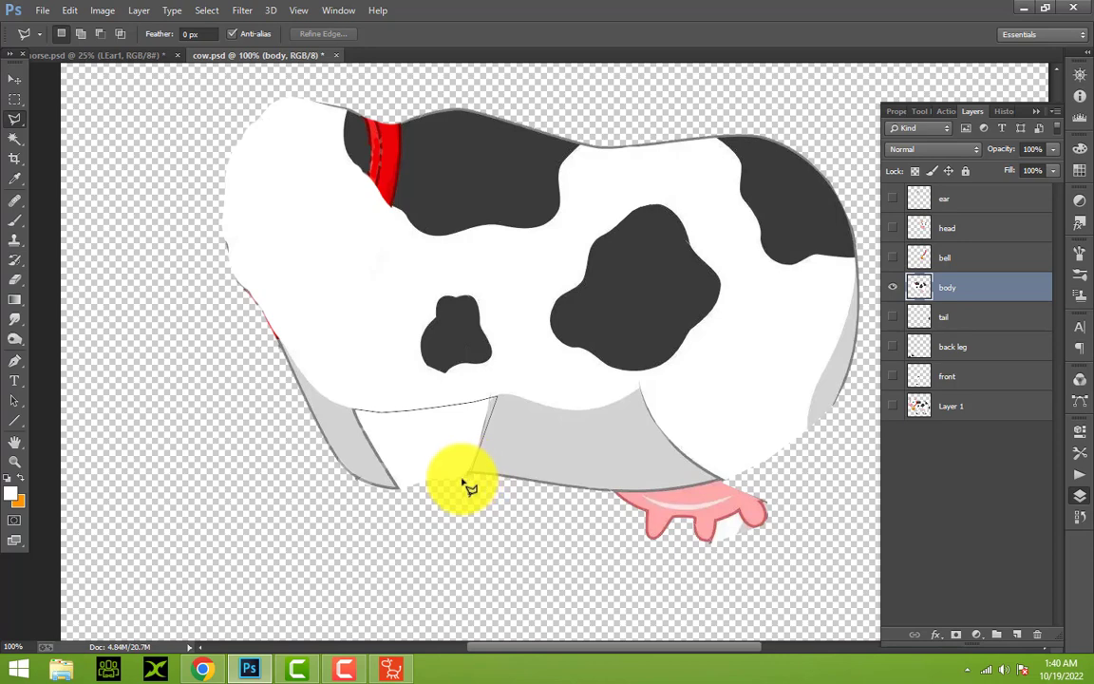
pyautogui.click(389, 485)
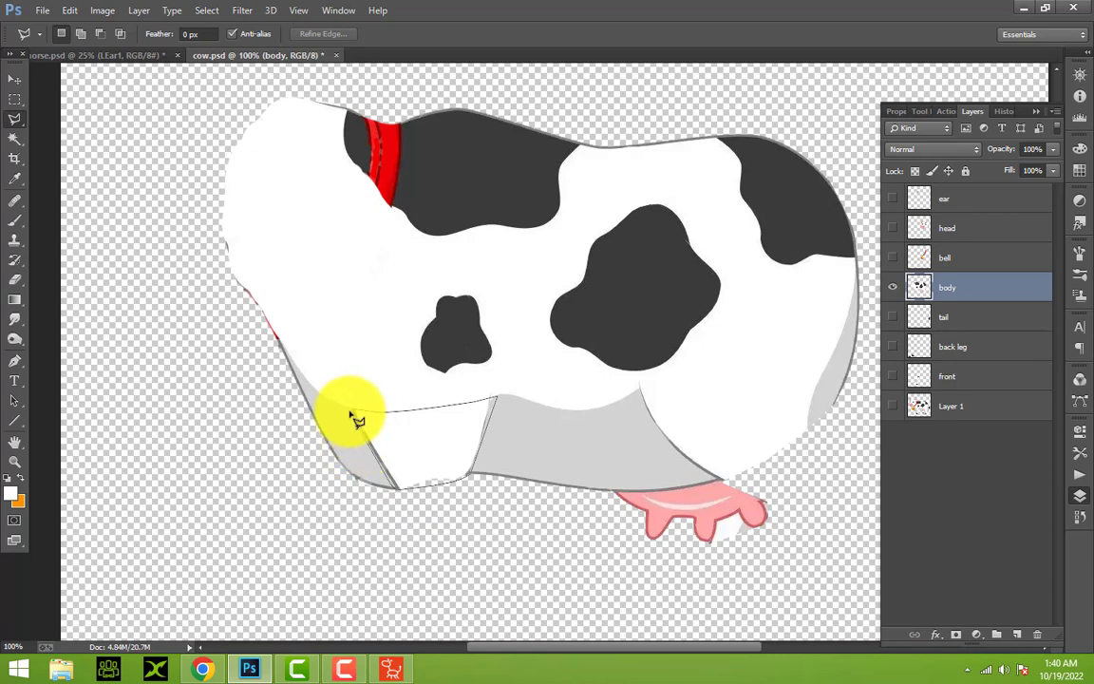
pyautogui.click(353, 411)
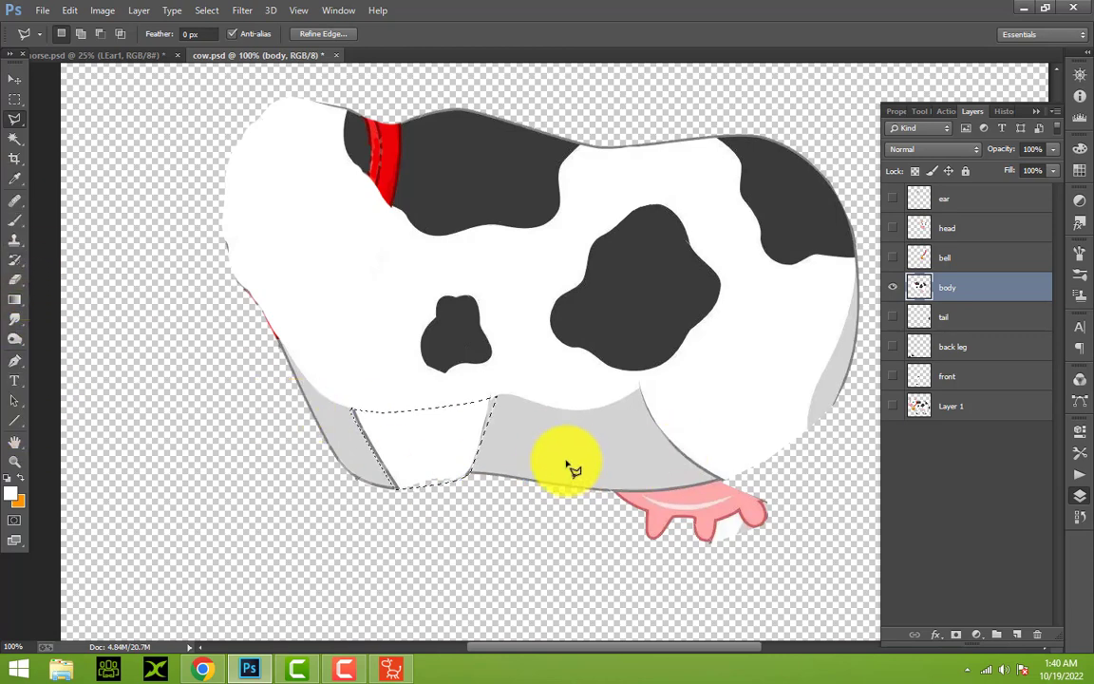
pyautogui.click(14, 220)
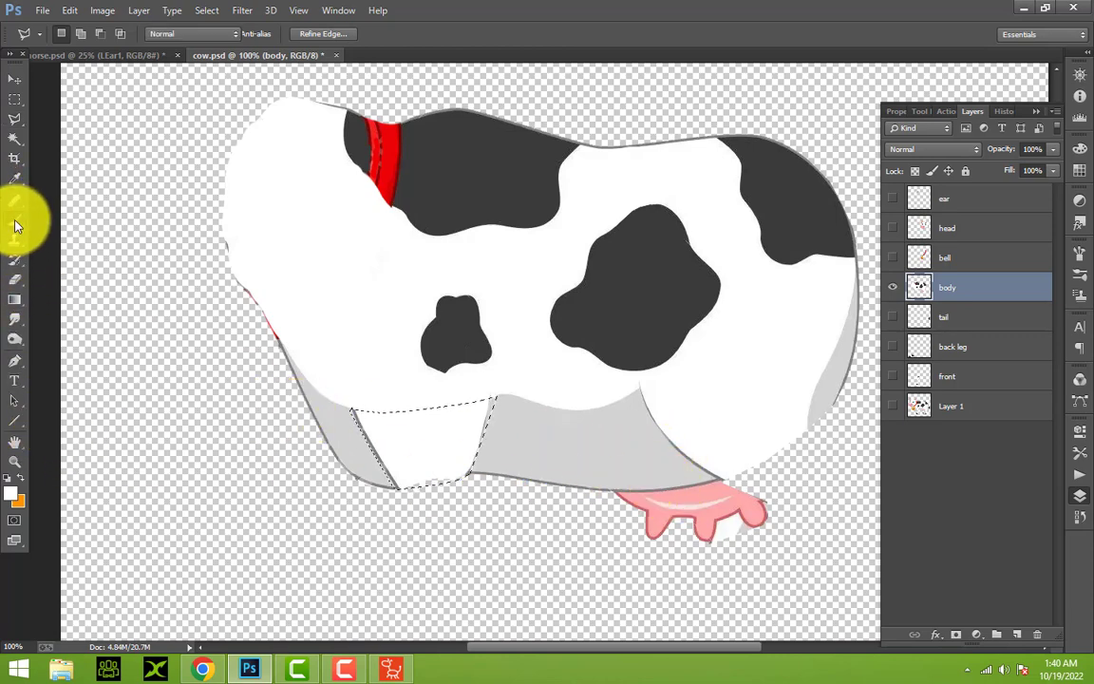
pyautogui.click(15, 500)
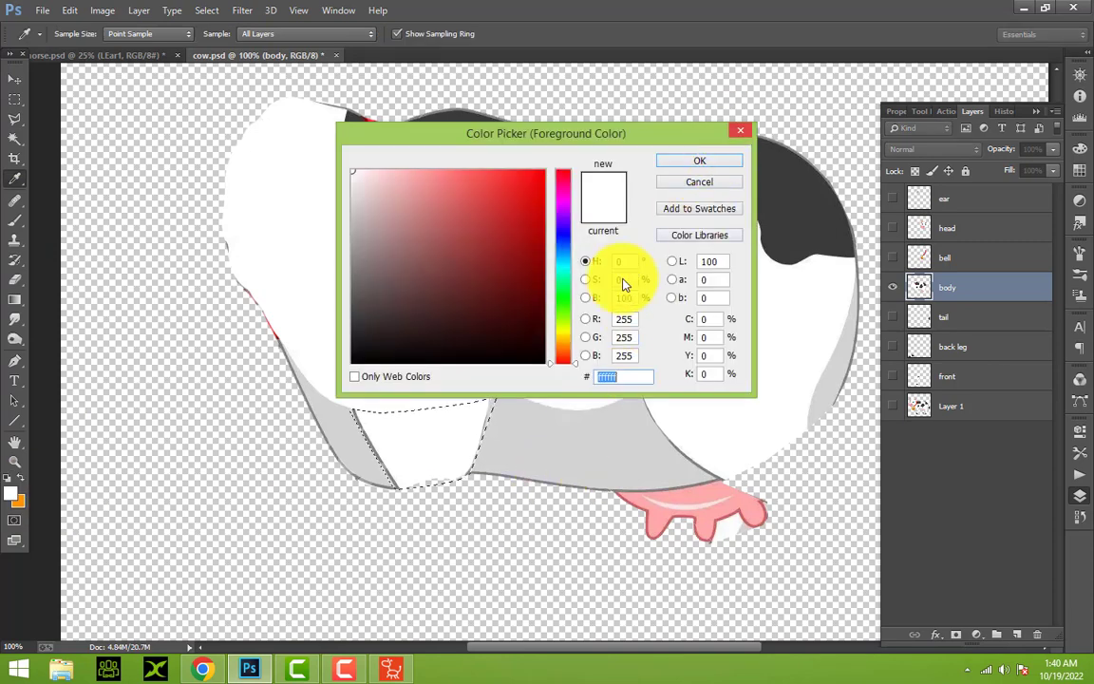
pyautogui.click(591, 429)
pyautogui.click(699, 160)
# Paint light grey inside the selection over the leg seams, then deselect
pyautogui.moveTo(399, 440); pyautogui.dragTo(480, 437)
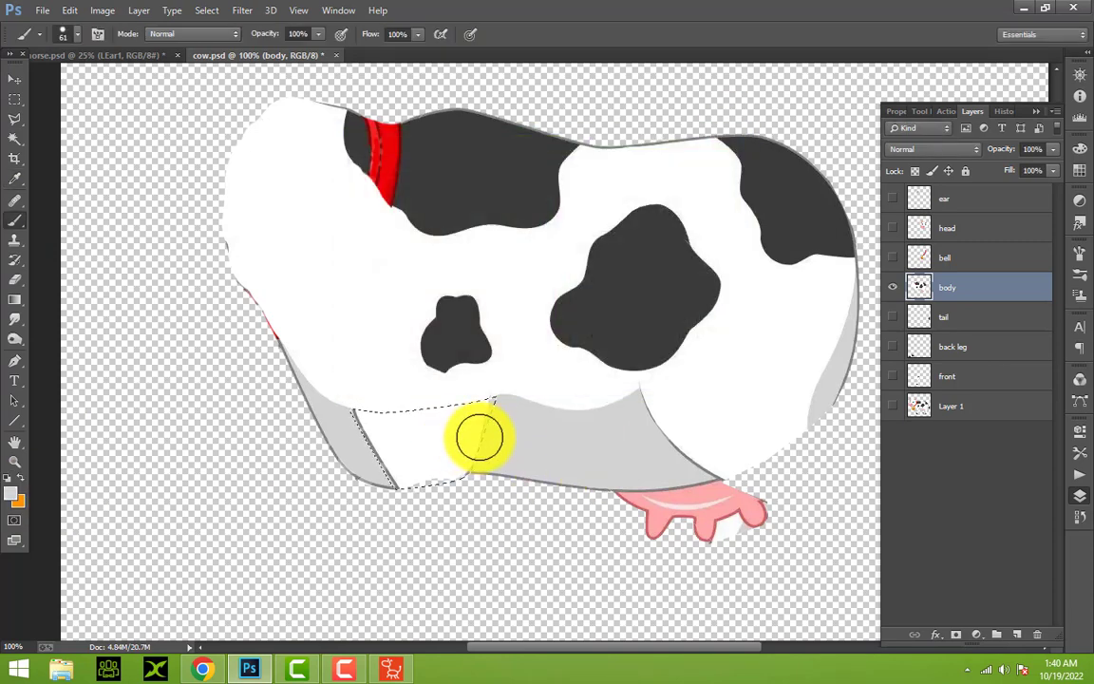
pyautogui.moveTo(390, 432); pyautogui.dragTo(518, 437)
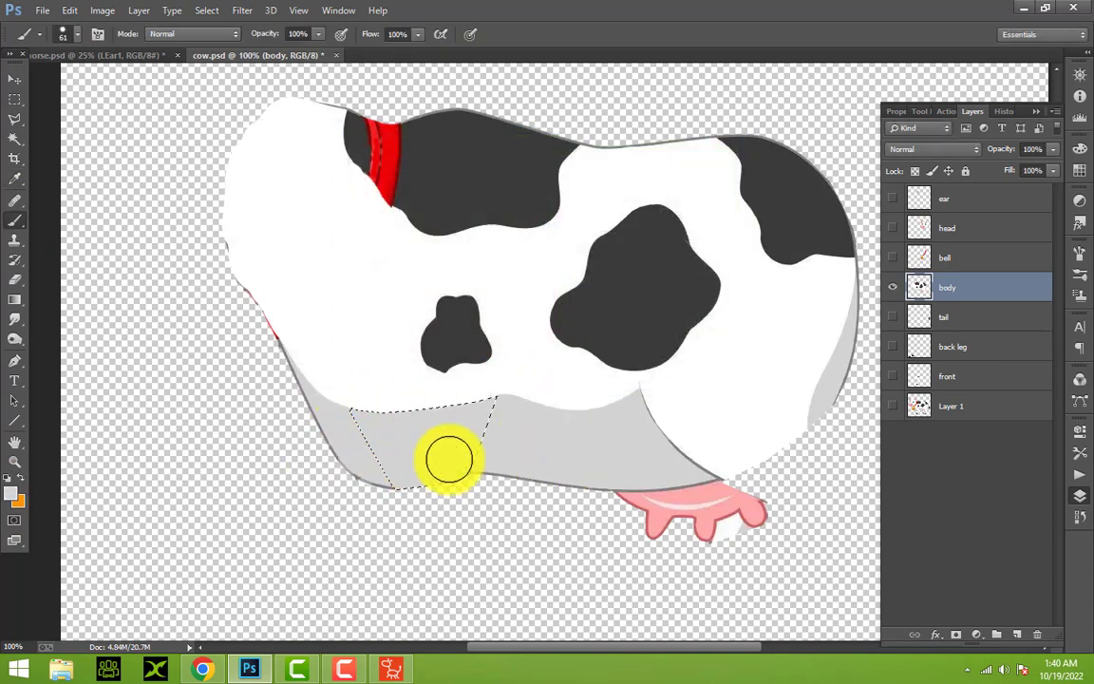
pyautogui.rightClick(14, 119)
pyautogui.click(55, 115)
pyautogui.hotkey('ctrl', 'd')
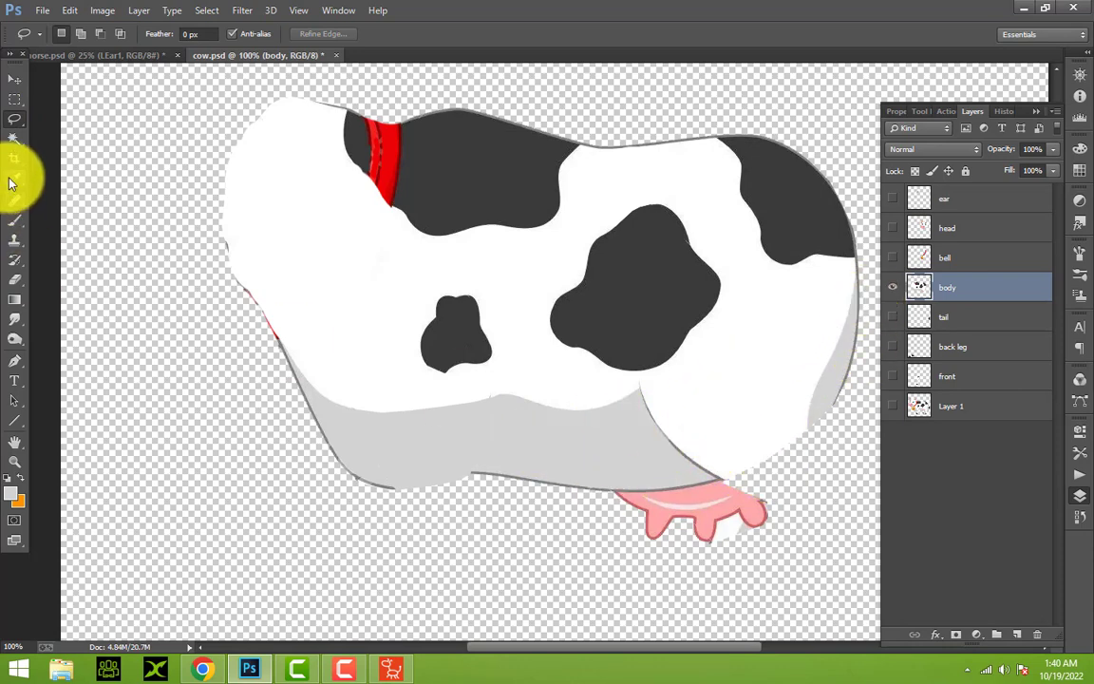
# Lasso the rear-leg area of the belly on the body layer
pyautogui.rightClick(23, 121)
pyautogui.click(54, 132)
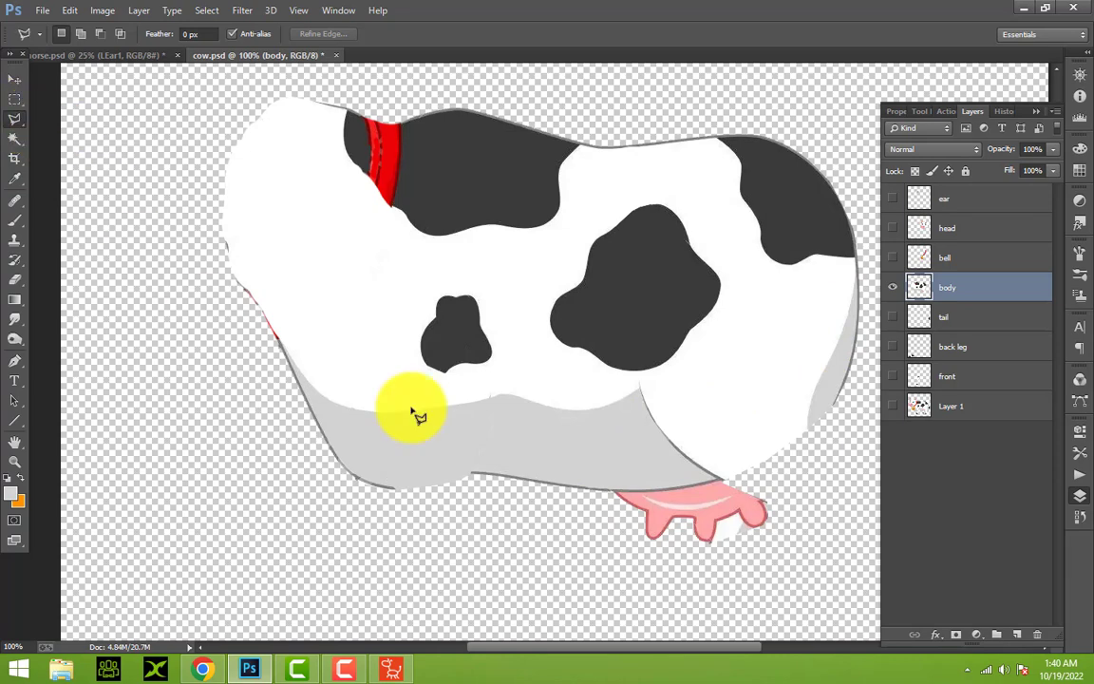
pyautogui.click(14, 218)
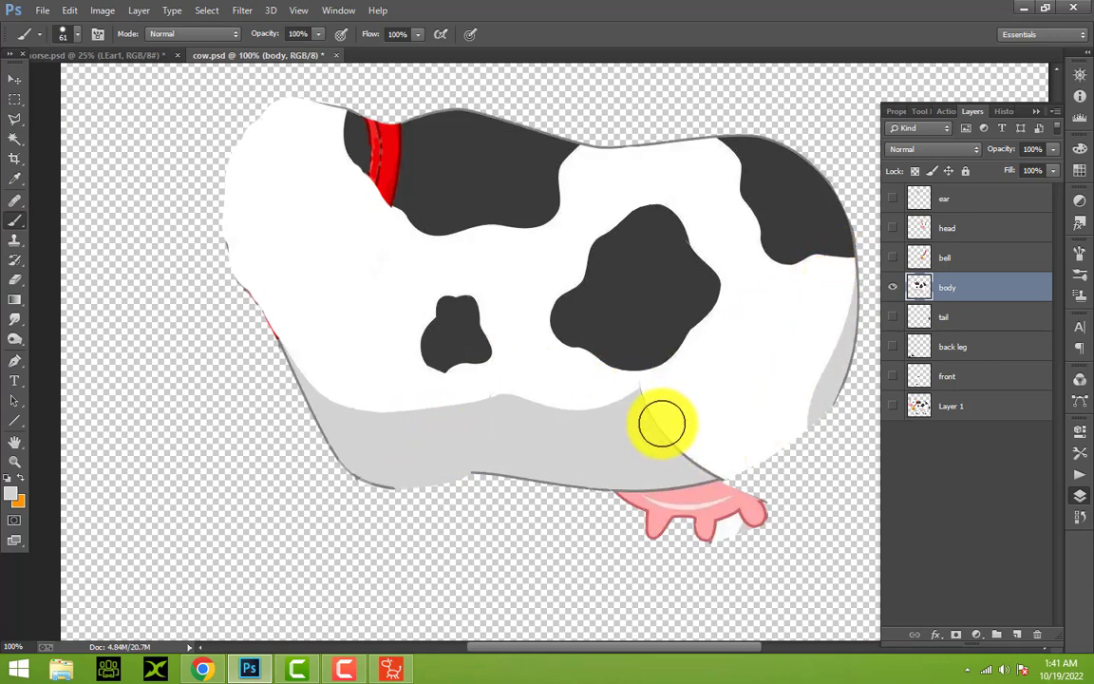
pyautogui.click(15, 122)
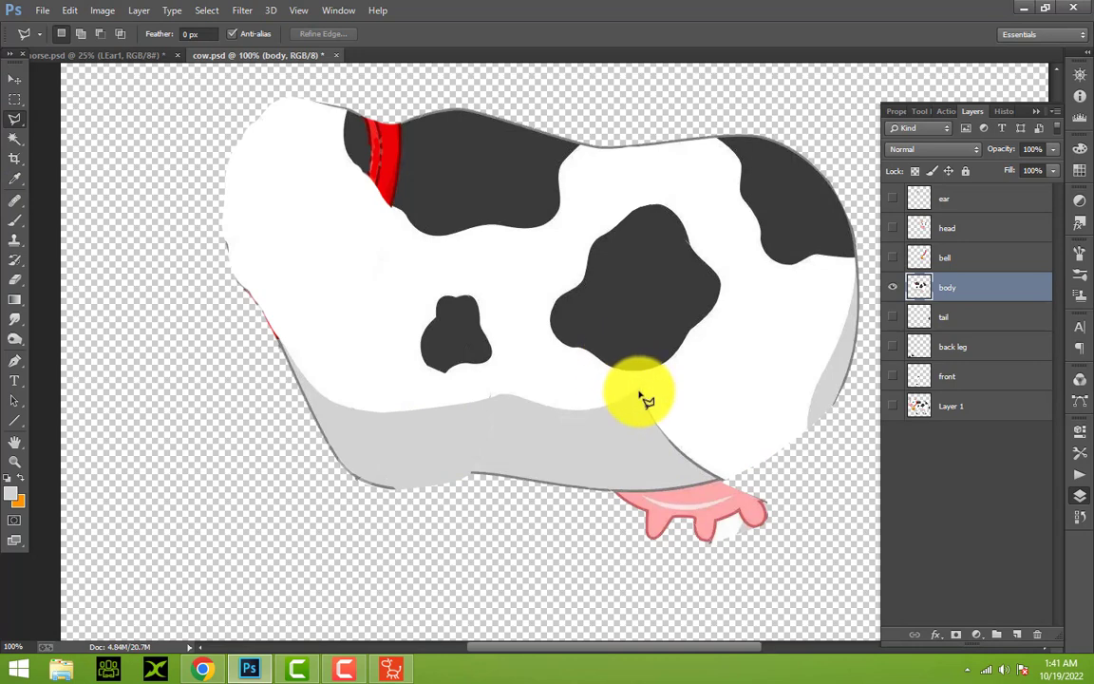
pyautogui.moveTo(662, 389); pyautogui.dragTo(774, 380)
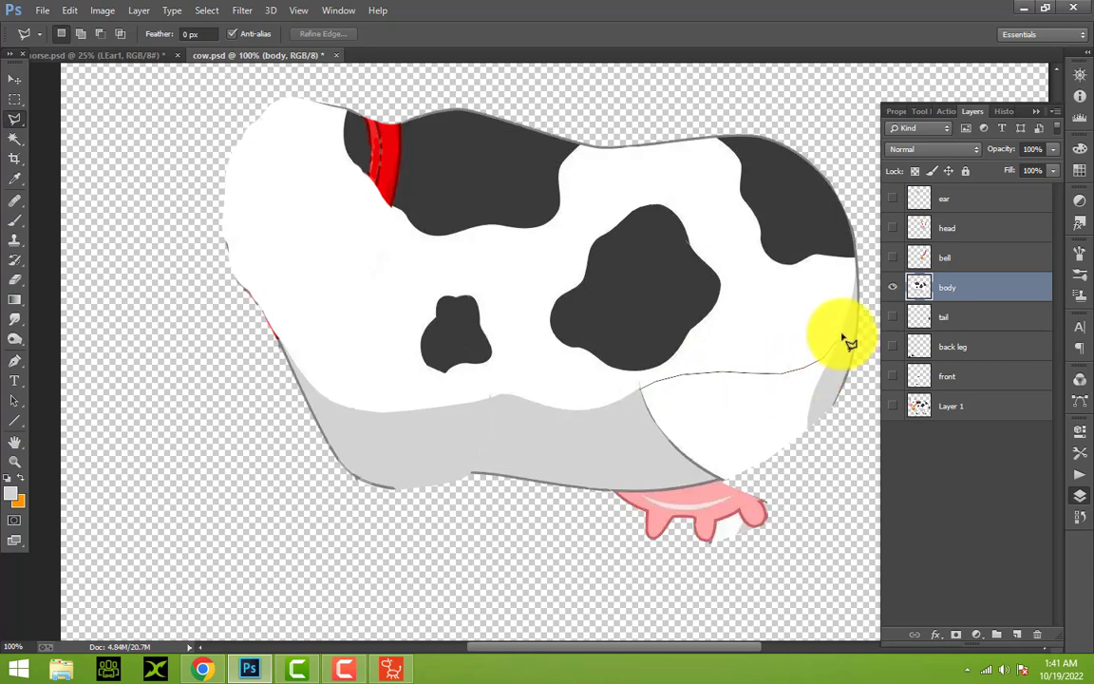
pyautogui.moveTo(841, 371); pyautogui.dragTo(800, 457)
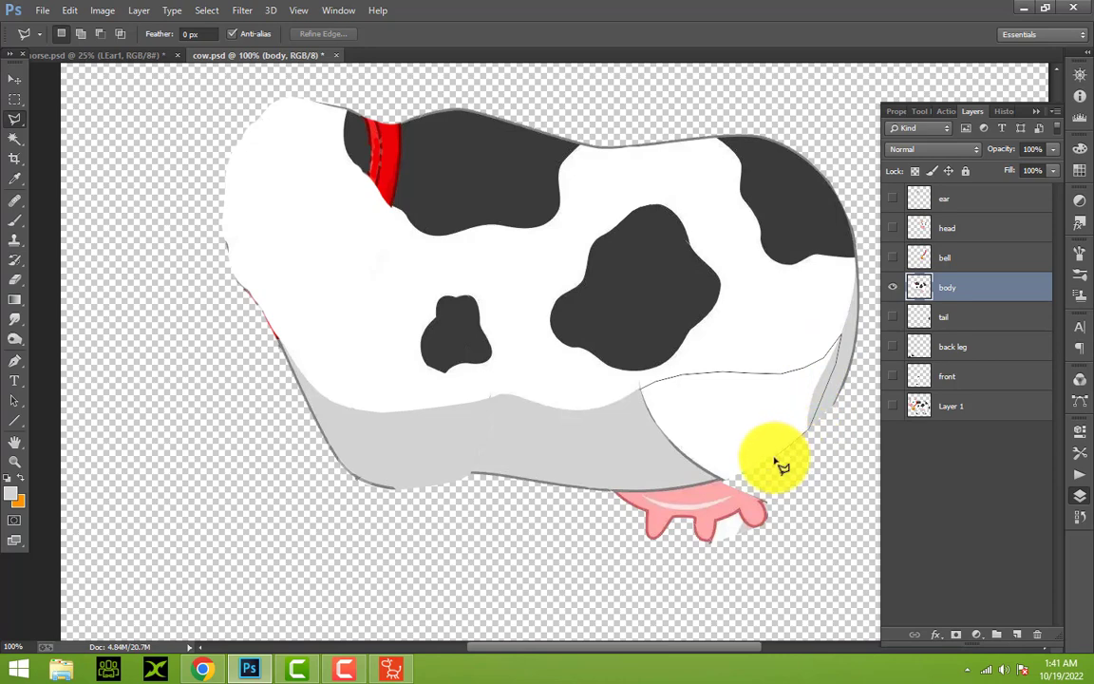
pyautogui.moveTo(777, 464); pyautogui.dragTo(760, 477)
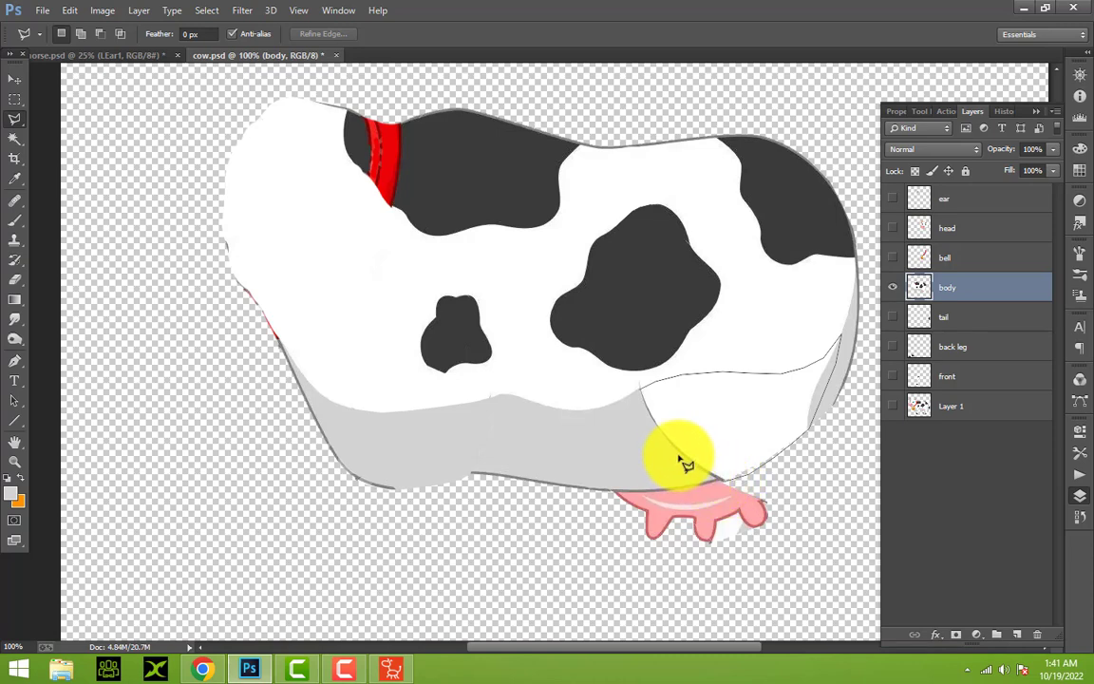
pyautogui.click(641, 393)
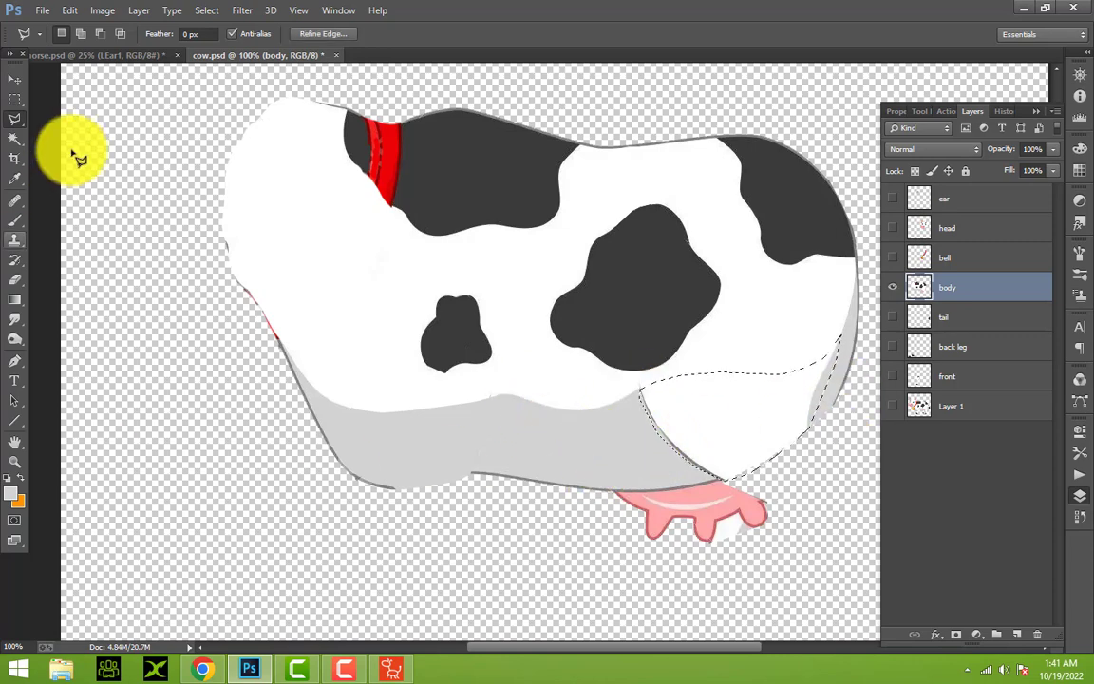
# Paint the selected rear-leg area light grey and clear the selection
pyautogui.click(14, 219)
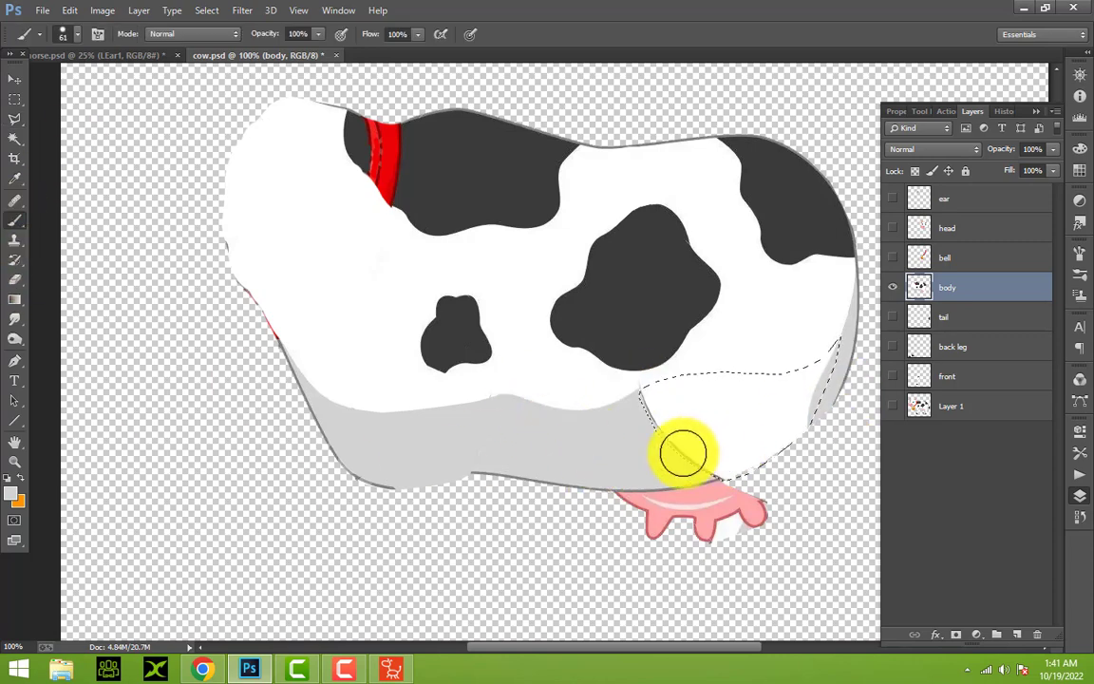
pyautogui.moveTo(684, 451)
pyautogui.mouseDown()
pyautogui.moveTo(859, 371)
pyautogui.moveTo(909, 367)
pyautogui.moveTo(744, 390)
pyautogui.moveTo(782, 408)
pyautogui.mouseUp()
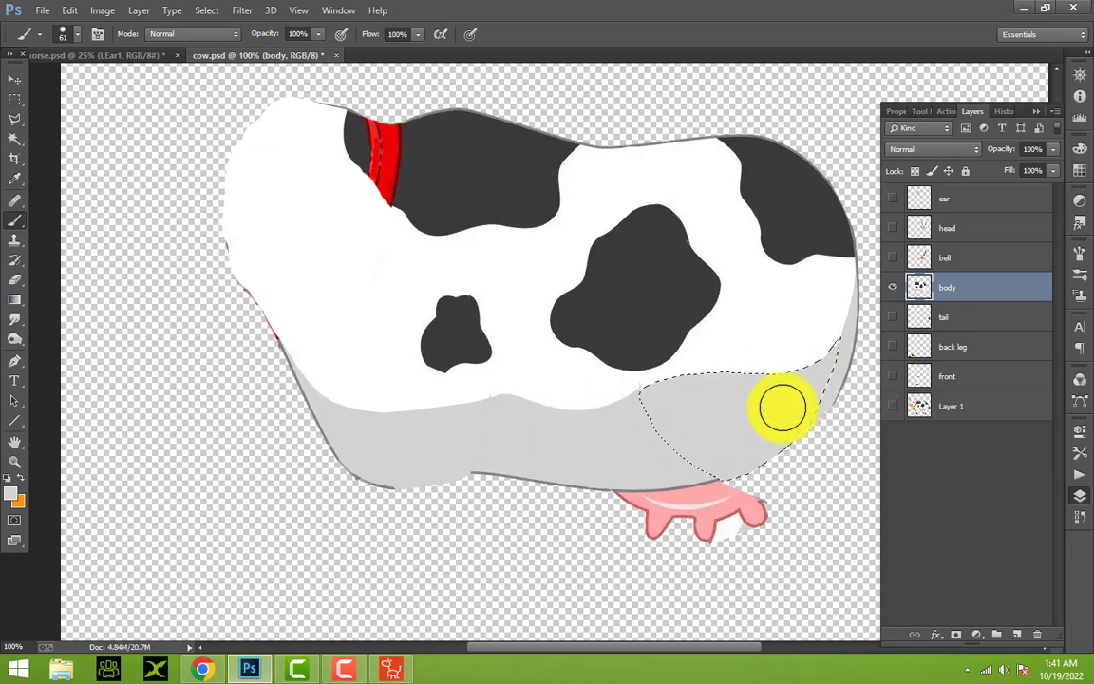
pyautogui.click(15, 118)
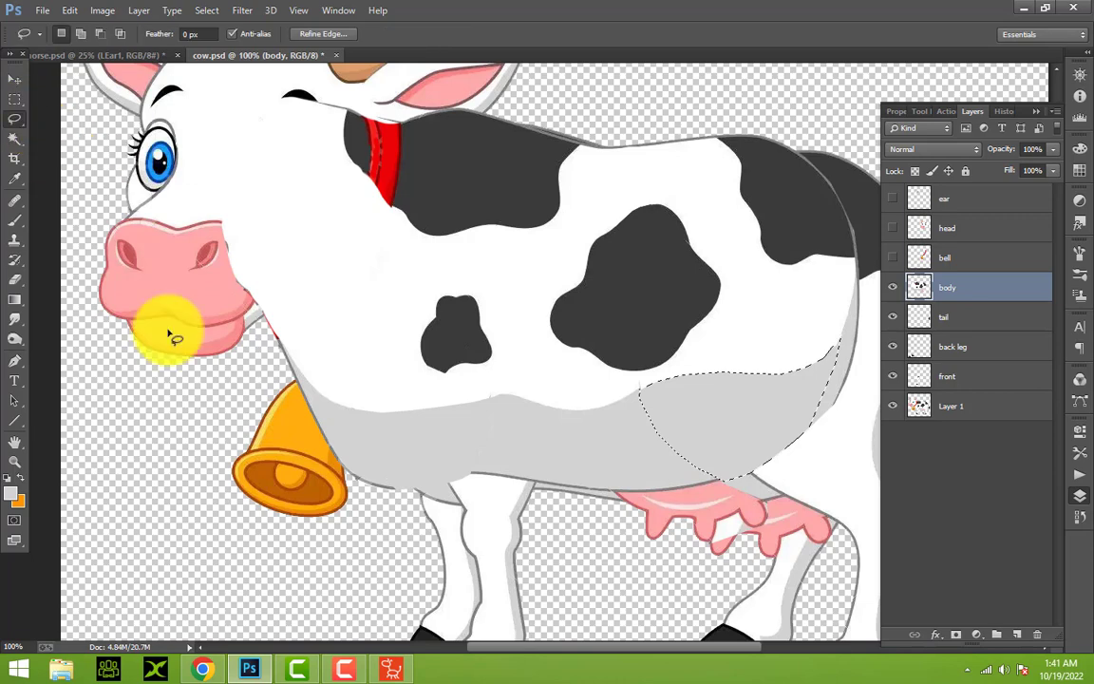
pyautogui.hotkey('ctrl', 'd')
pyautogui.click(14, 78)
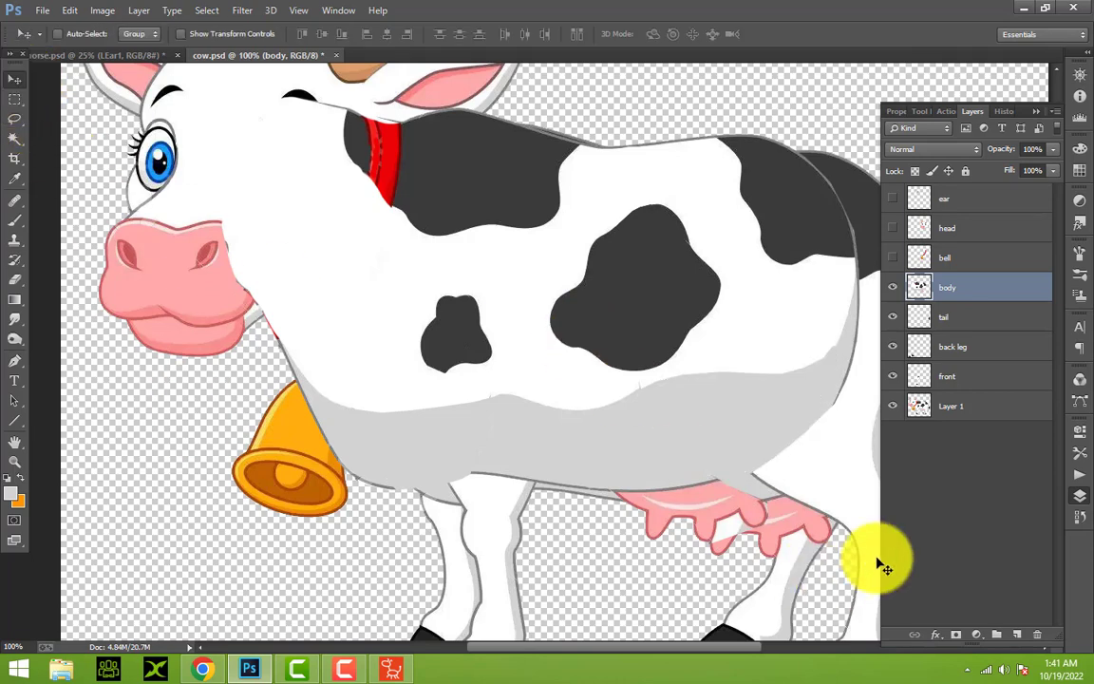
# Hide Layer 1, front, back leg and tail layers and make the body layer active
pyautogui.rightClick(824, 465)
pyautogui.click(860, 471)
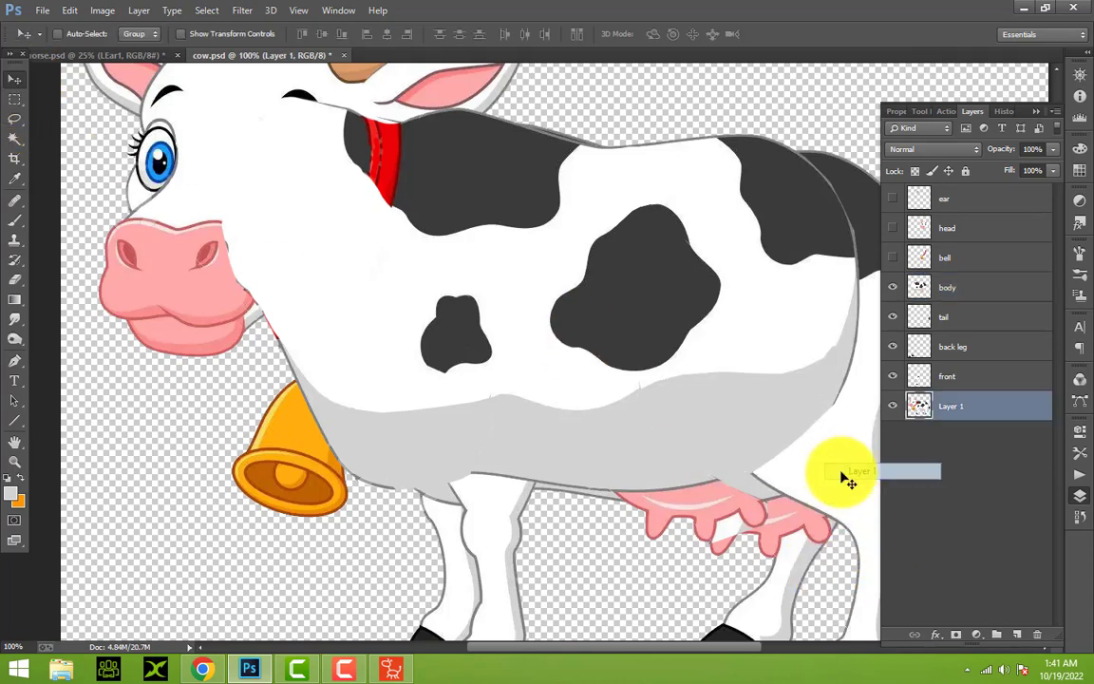
pyautogui.click(892, 406)
pyautogui.moveTo(893, 385); pyautogui.dragTo(891, 316)
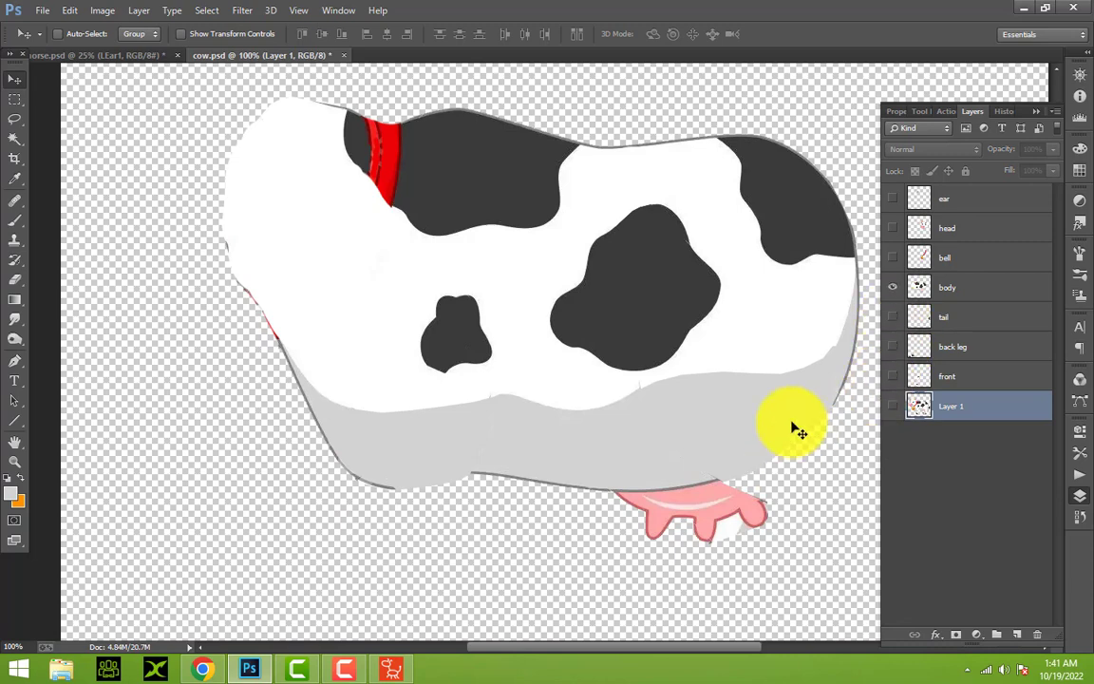
pyautogui.click(995, 294)
pyautogui.scroll(-1, 646, 471)
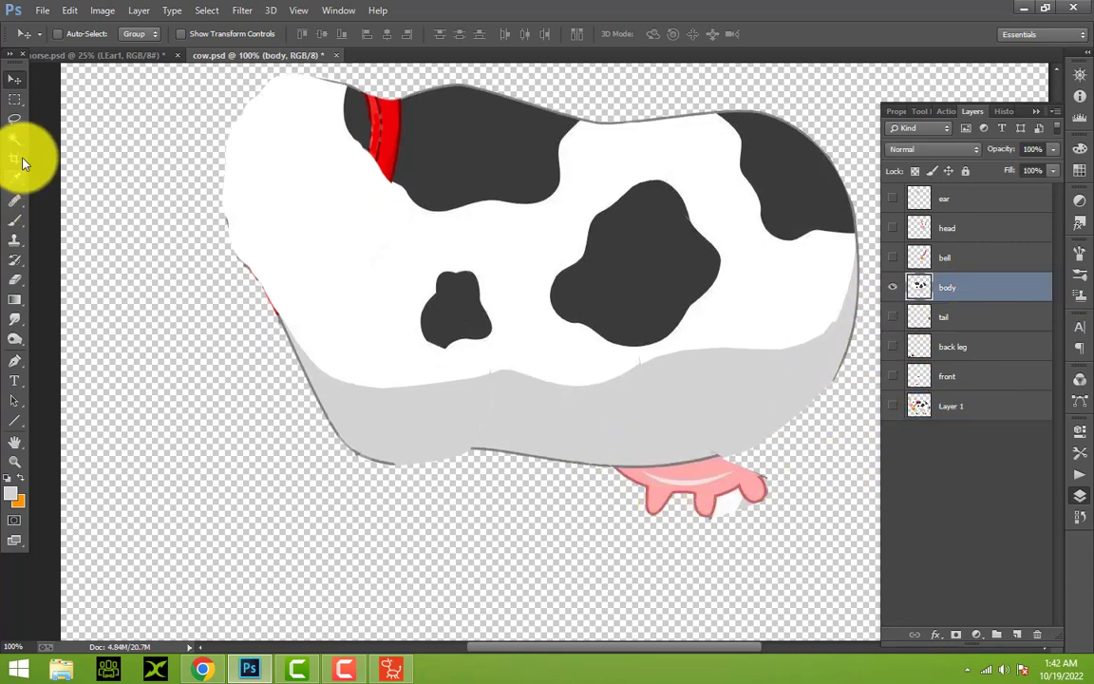
# Start a polygonal selection at the udder, cancel it, and magnify the lower belly edge
pyautogui.click(15, 118)
pyautogui.click(50, 133)
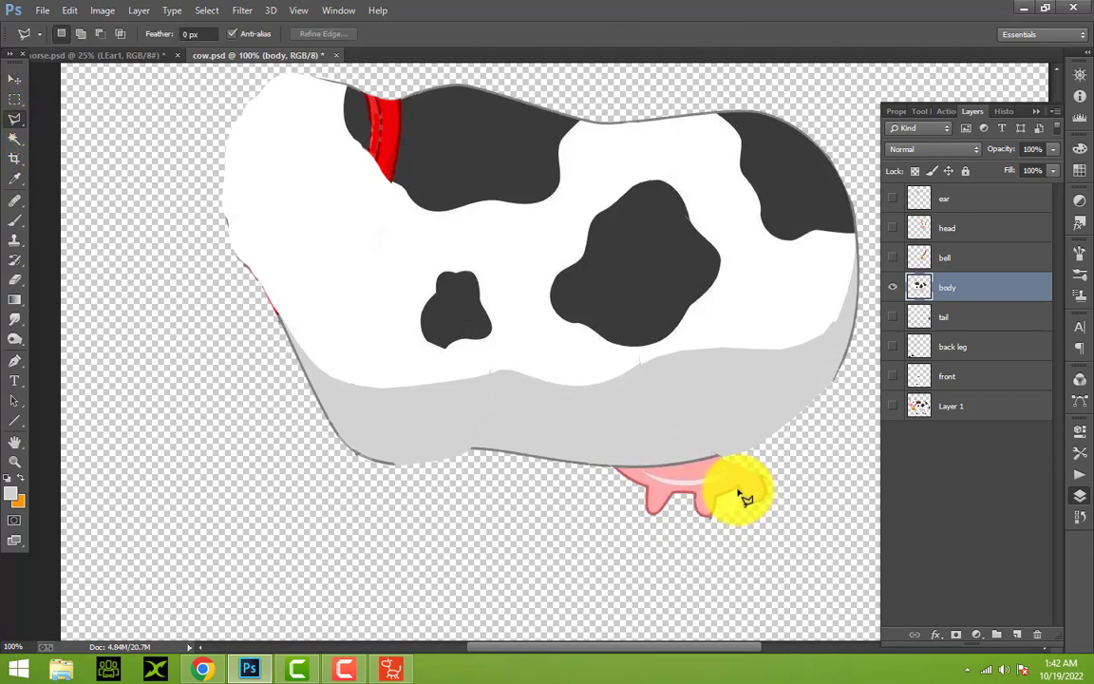
pyautogui.click(745, 501)
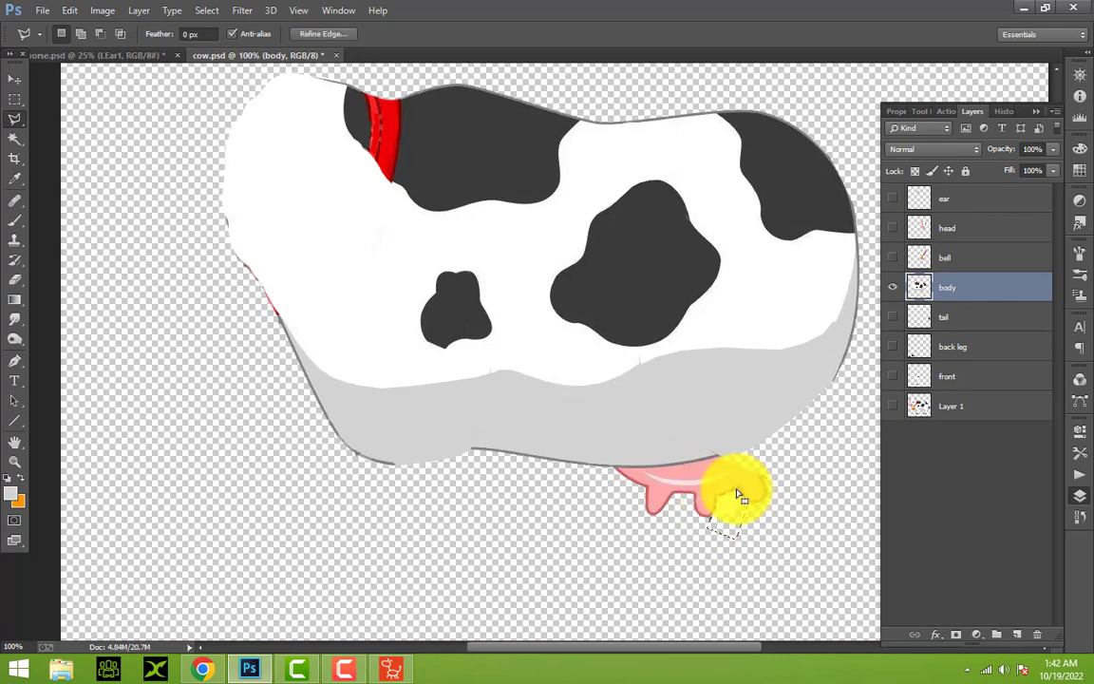
pyautogui.click(608, 558)
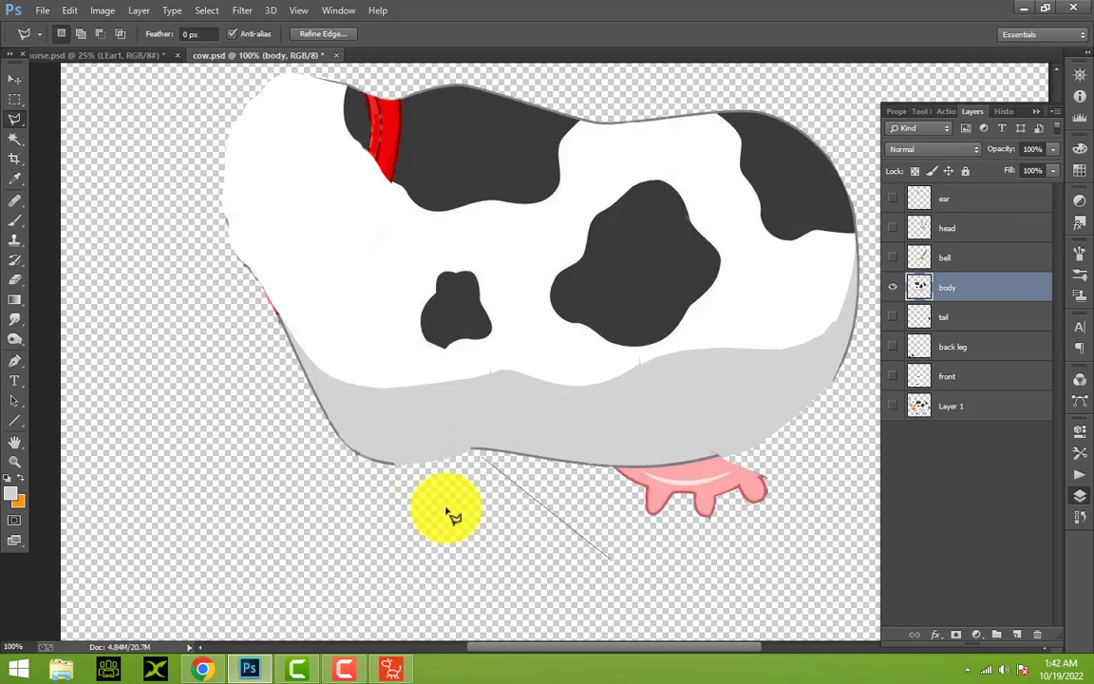
pyautogui.press('Escape')
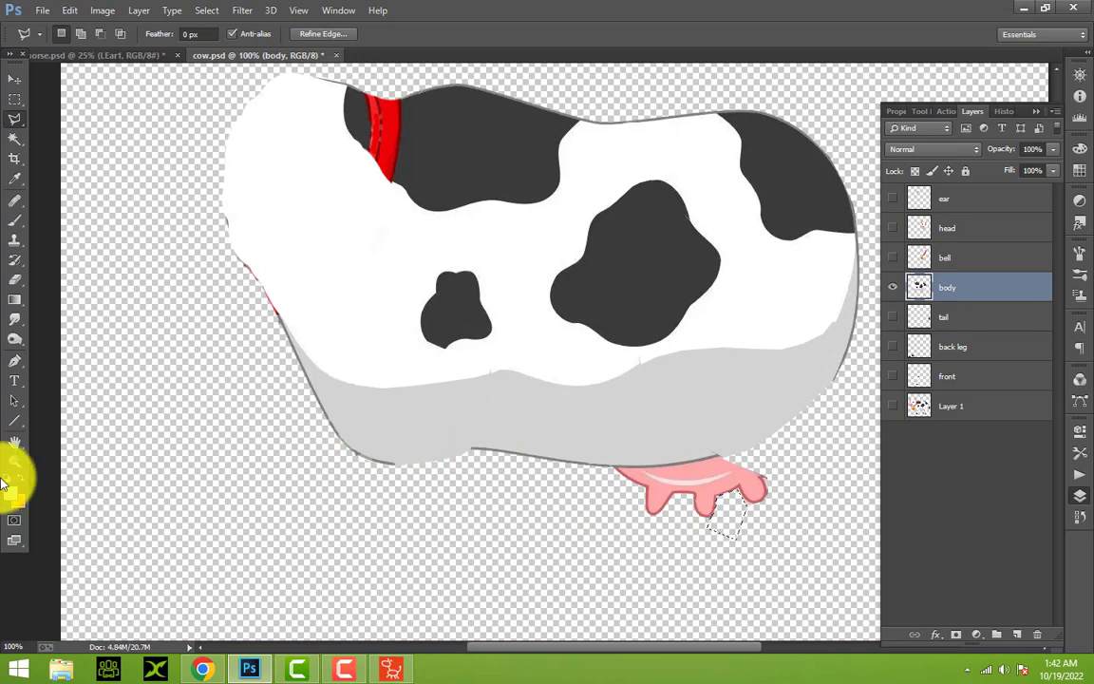
pyautogui.click(14, 461)
pyautogui.click(390, 446)
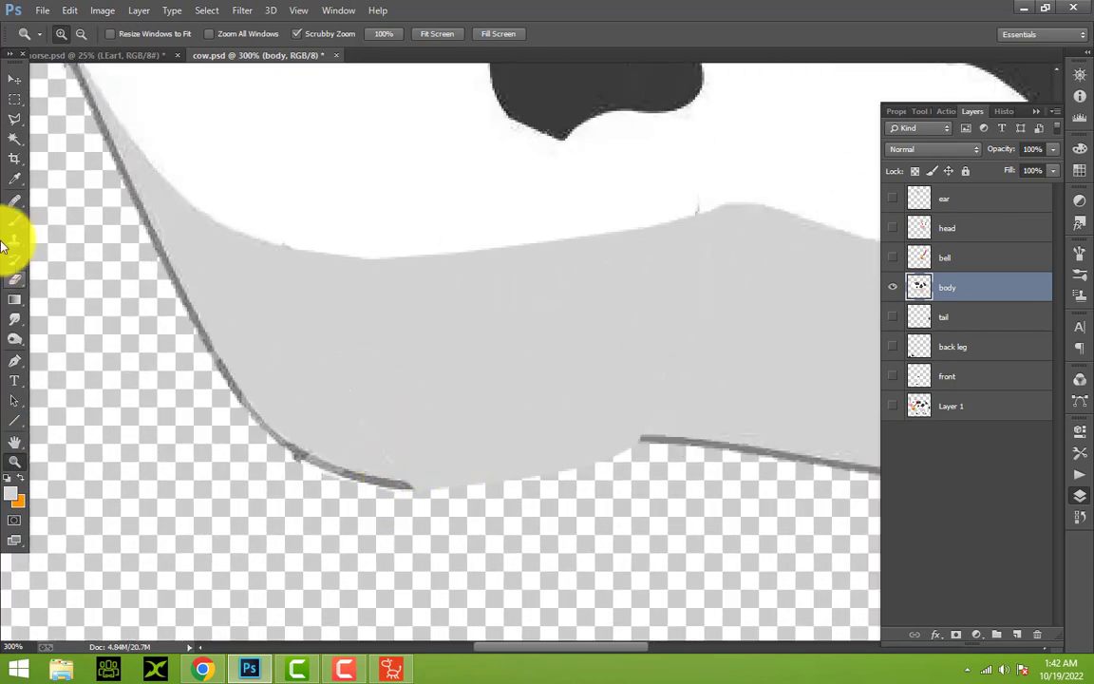
# Trace the belly's bottom edge with a size 4 brush in sampled dark grey
pyautogui.click(14, 221)
pyautogui.click(79, 37)
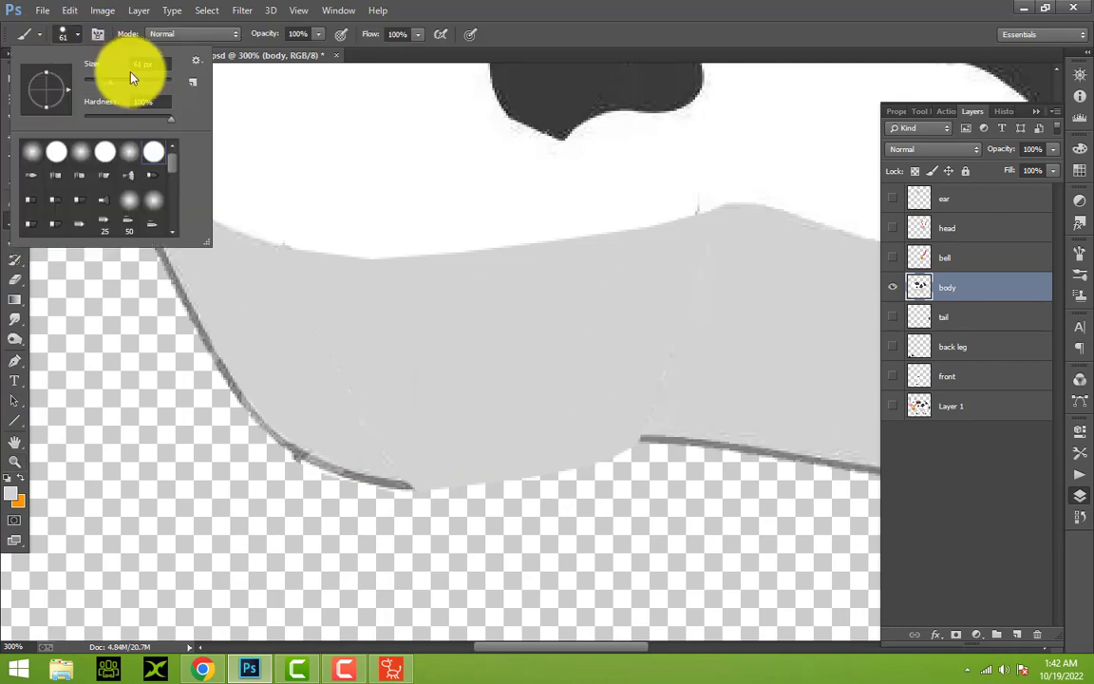
pyautogui.write('4')
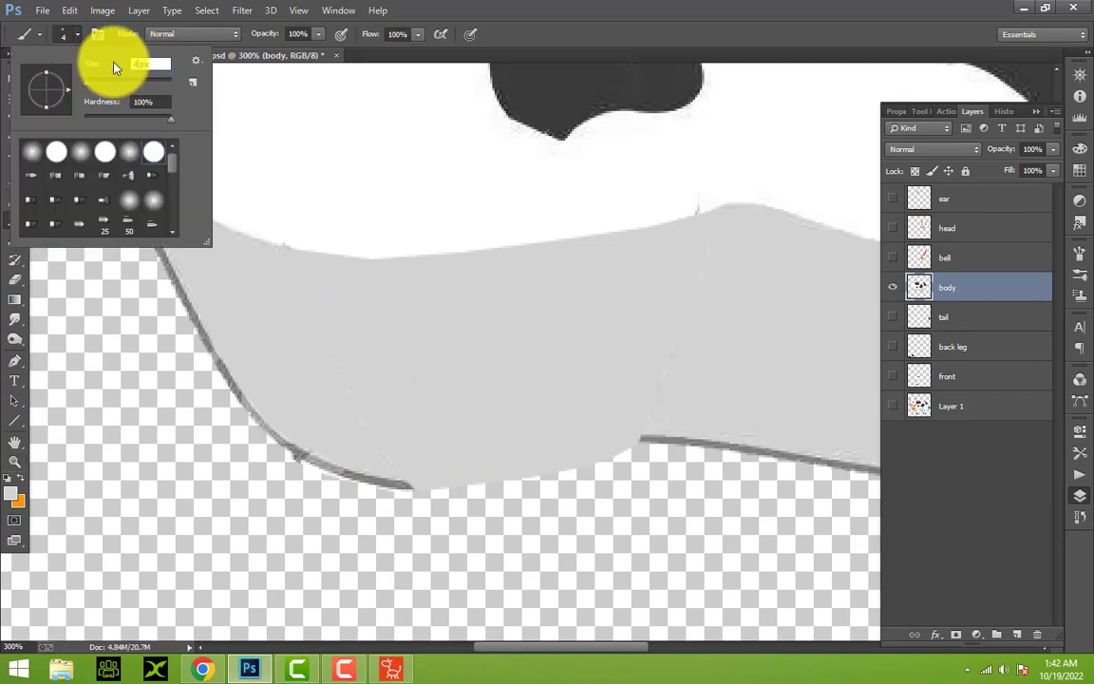
pyautogui.press('Return')
pyautogui.click(14, 496)
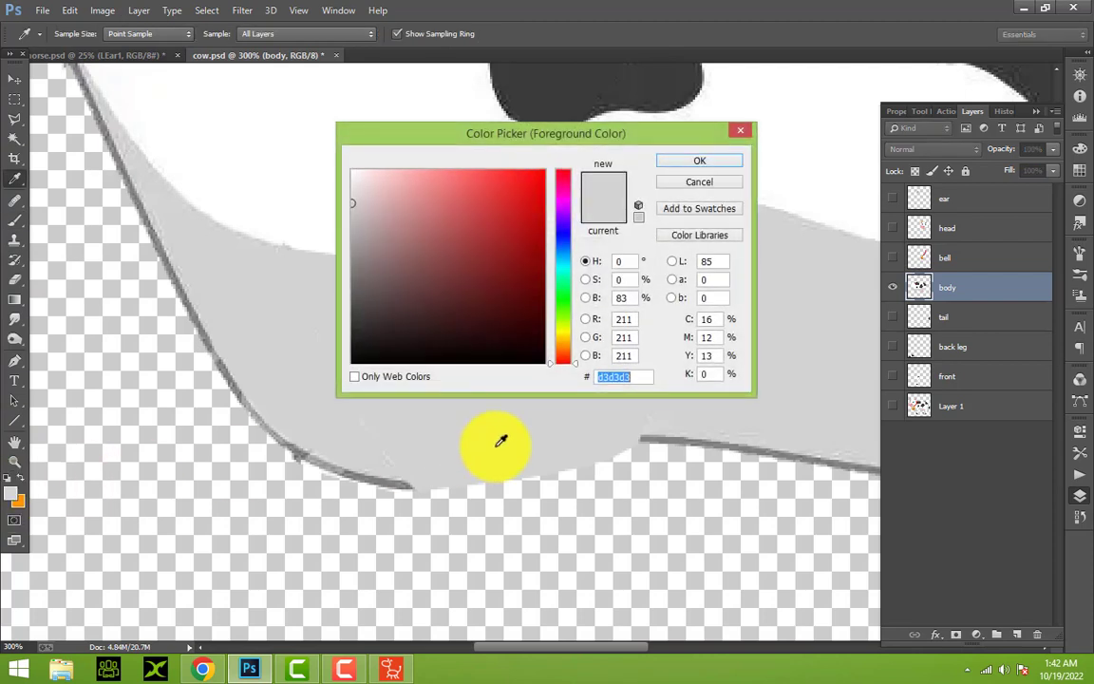
pyautogui.click(391, 486)
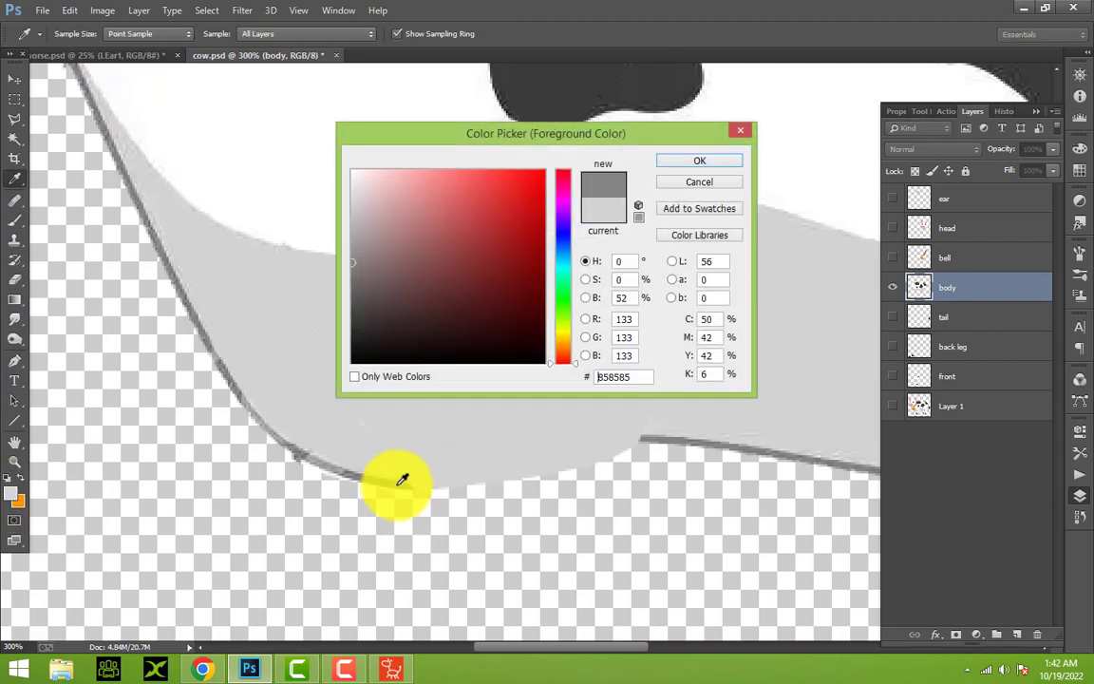
pyautogui.click(699, 168)
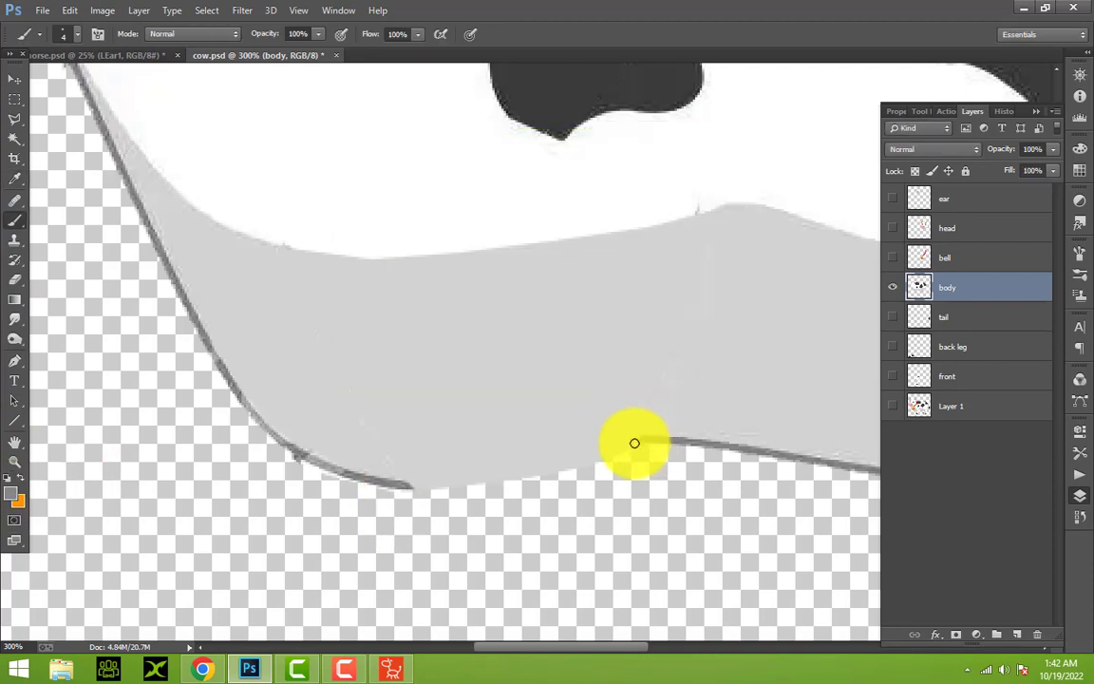
pyautogui.scroll(2, 642, 498)
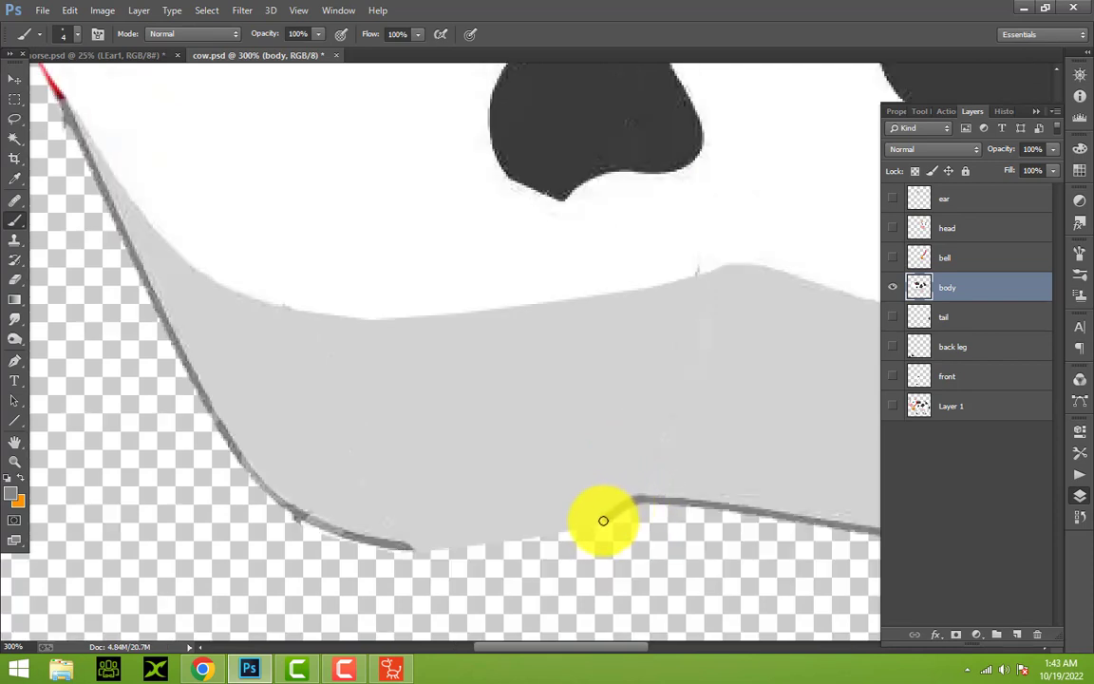
pyautogui.moveTo(568, 529); pyautogui.dragTo(406, 547)
pyautogui.moveTo(601, 654); pyautogui.dragTo(776, 653)
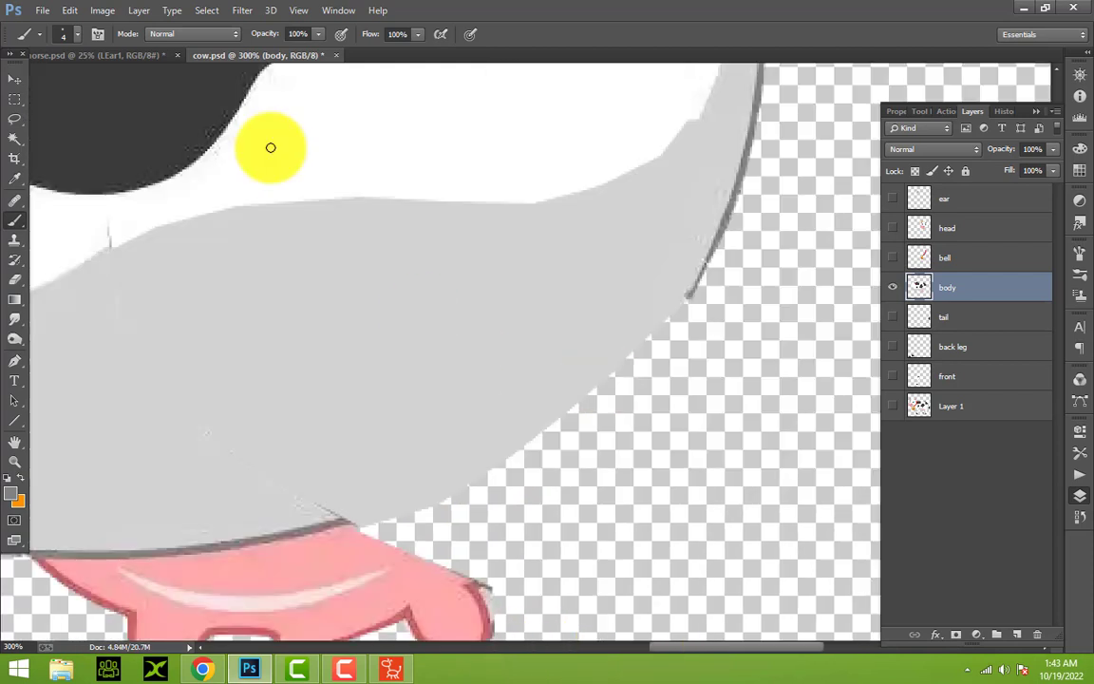
# Retrace the rear curve at brush size 3 and the belly edge above the udder at size 4
pyautogui.click(66, 34)
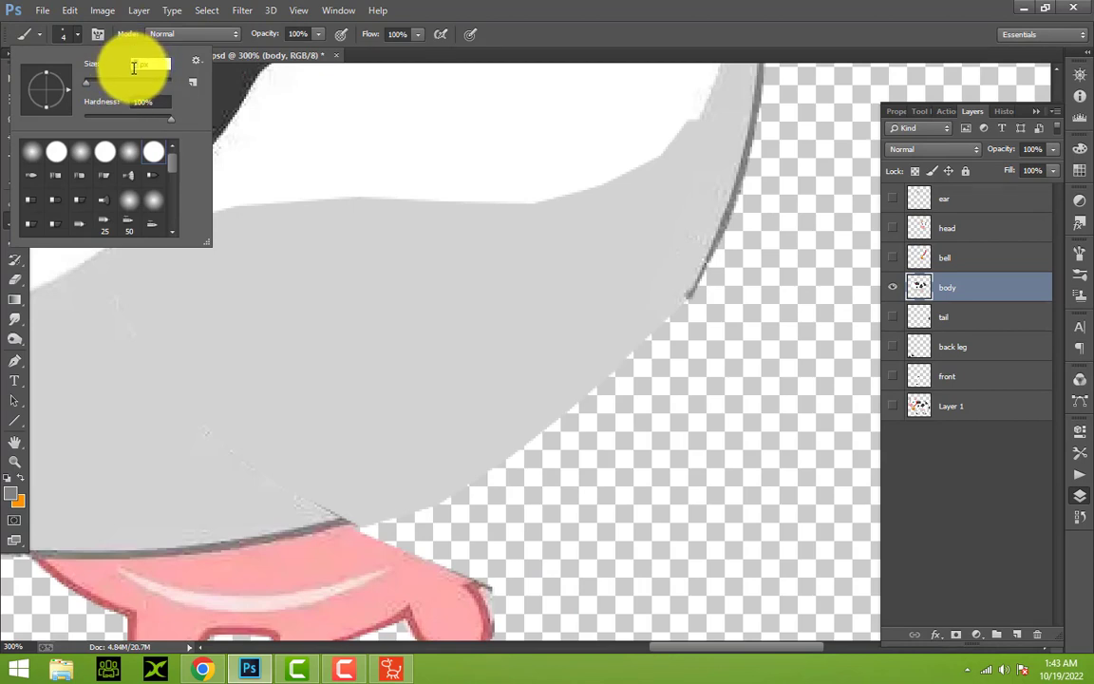
pyautogui.write('3')
pyautogui.press('Return')
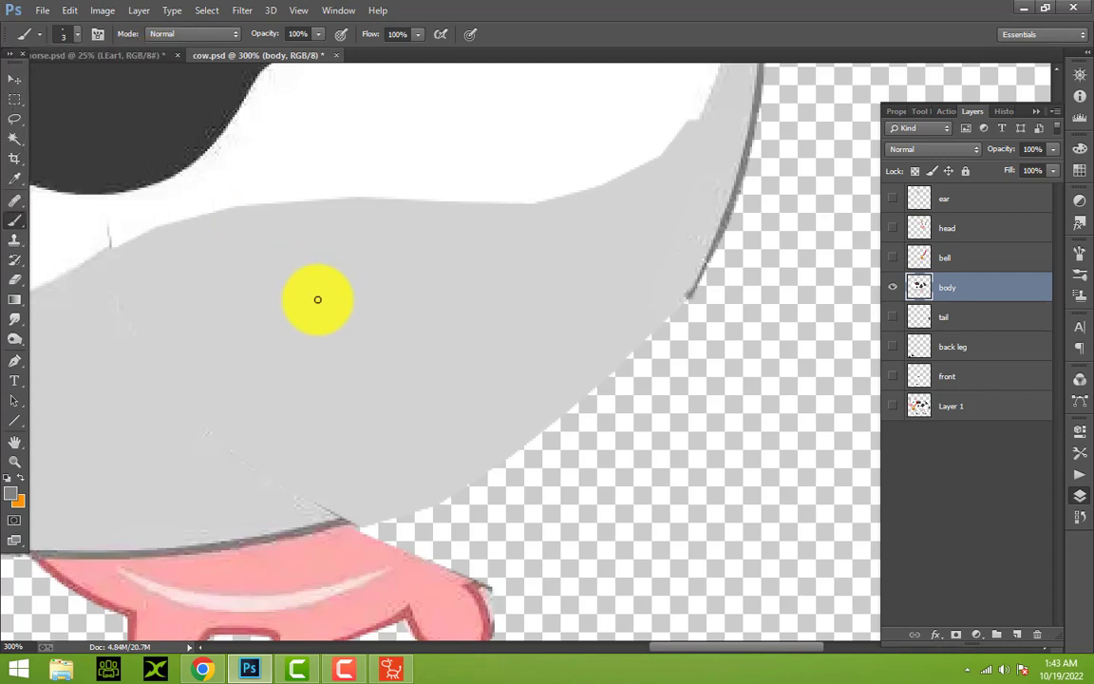
pyautogui.moveTo(708, 252); pyautogui.dragTo(678, 301)
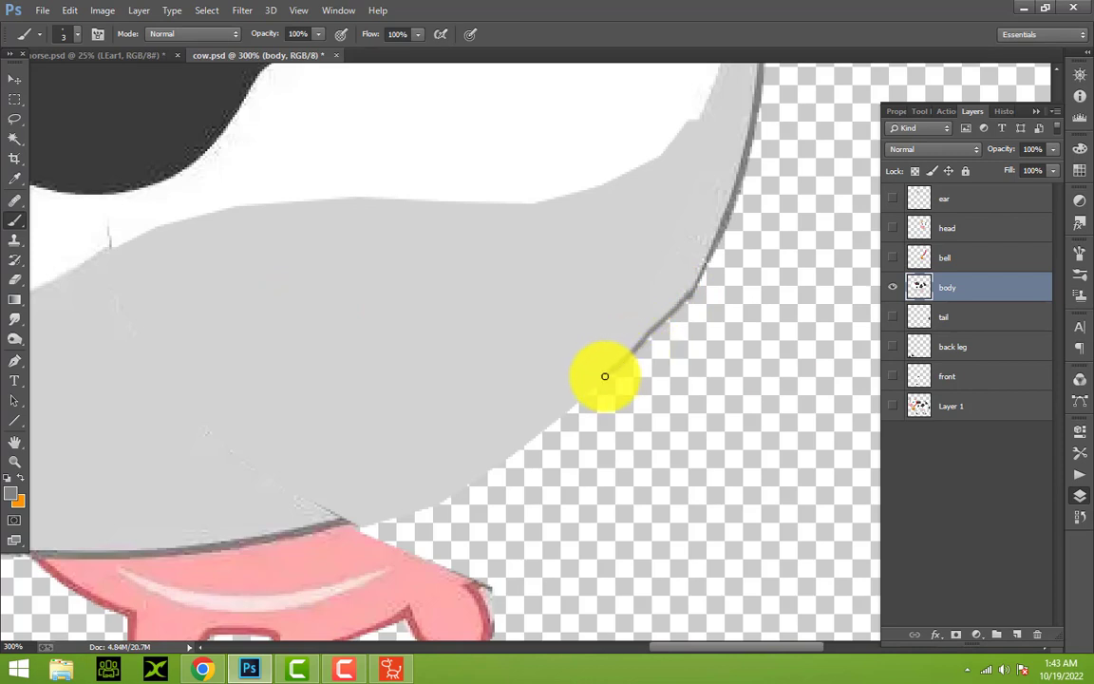
pyautogui.moveTo(579, 399); pyautogui.dragTo(464, 478)
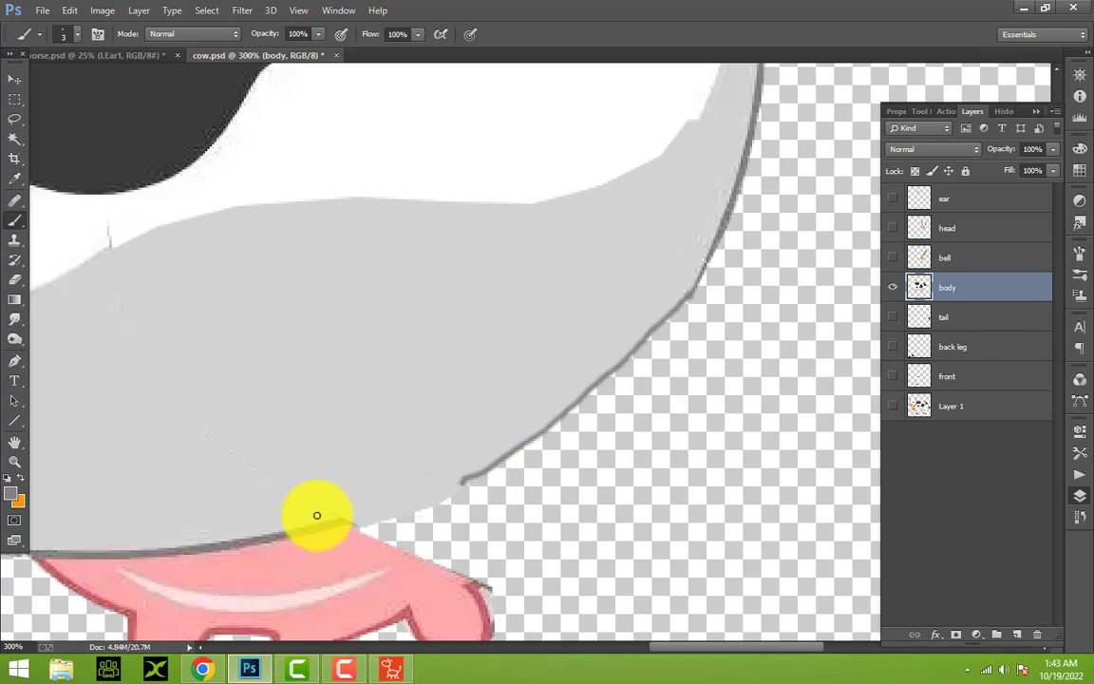
pyautogui.click(65, 40)
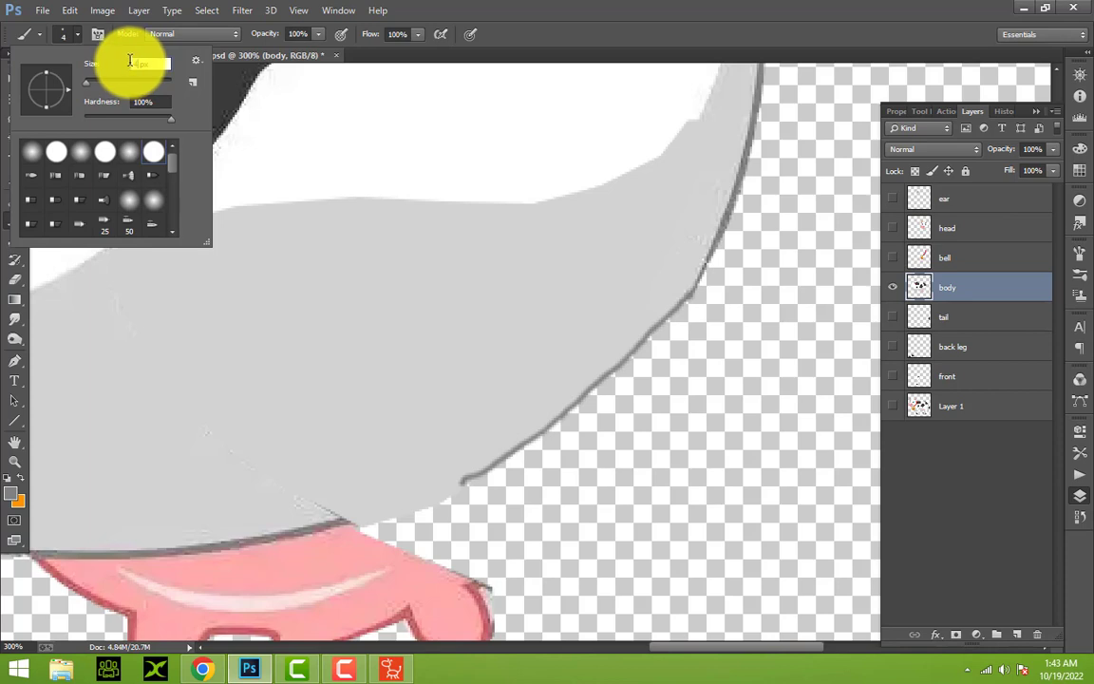
pyautogui.press('Return')
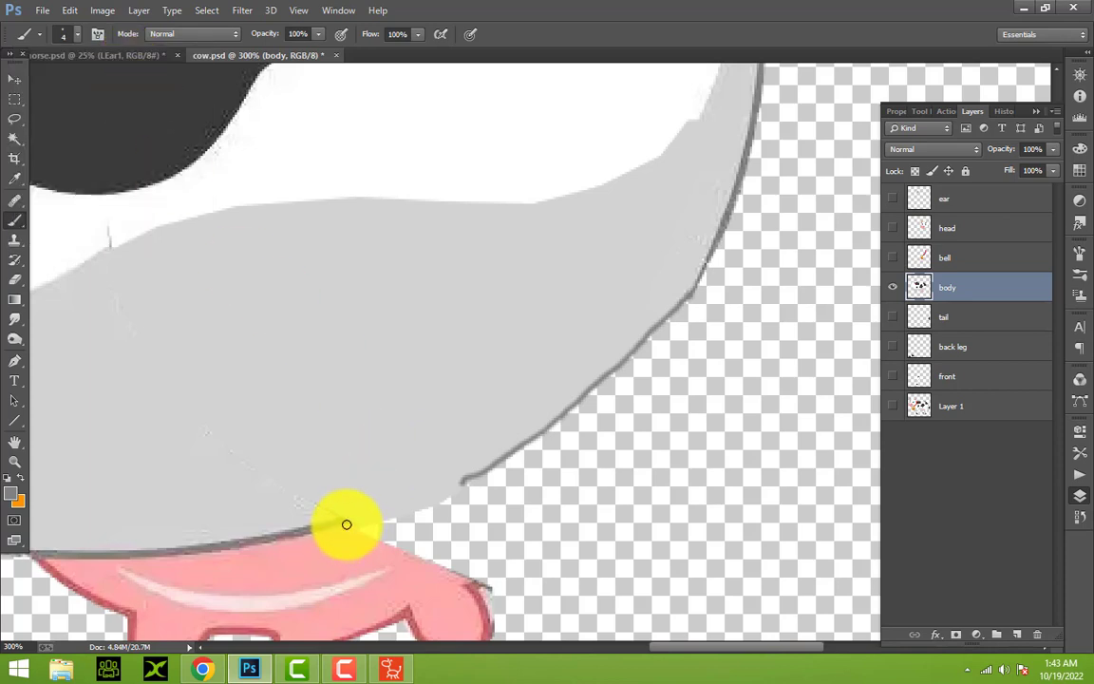
pyautogui.moveTo(381, 520); pyautogui.dragTo(479, 474)
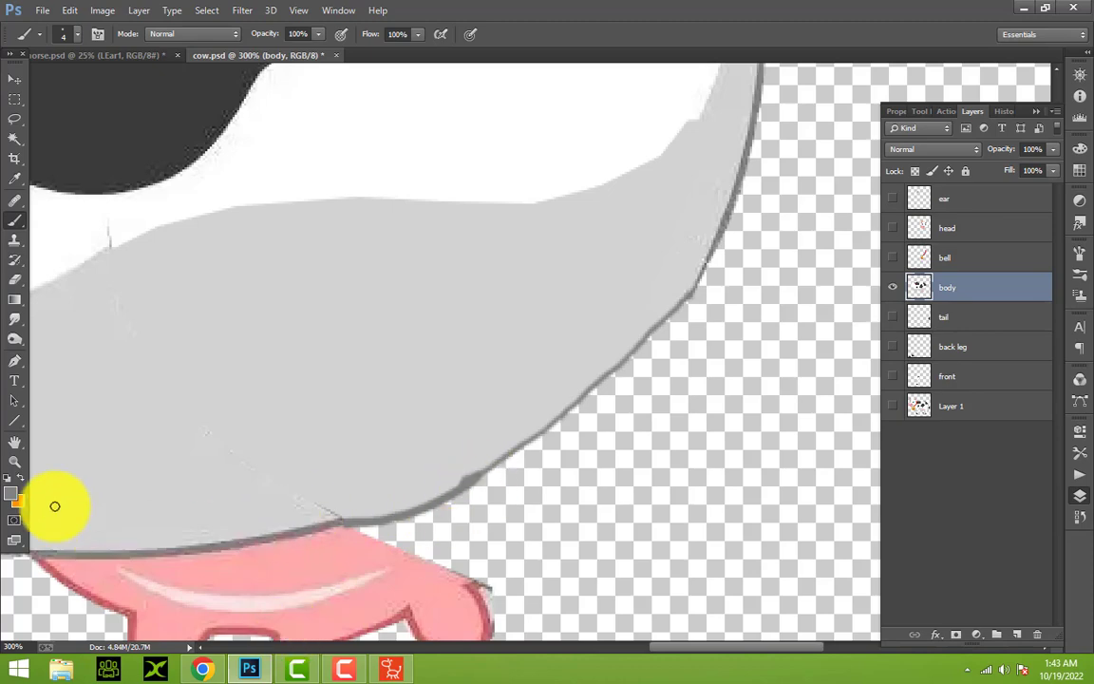
pyautogui.click(14, 461)
pyautogui.click(428, 38)
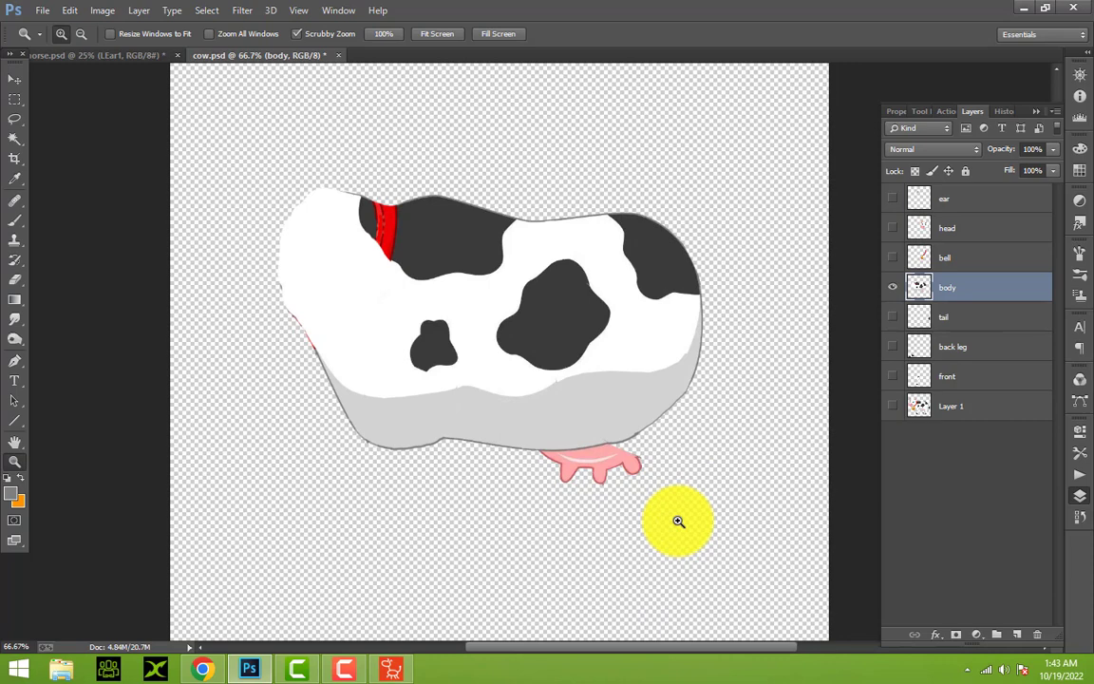
pyautogui.click(678, 520)
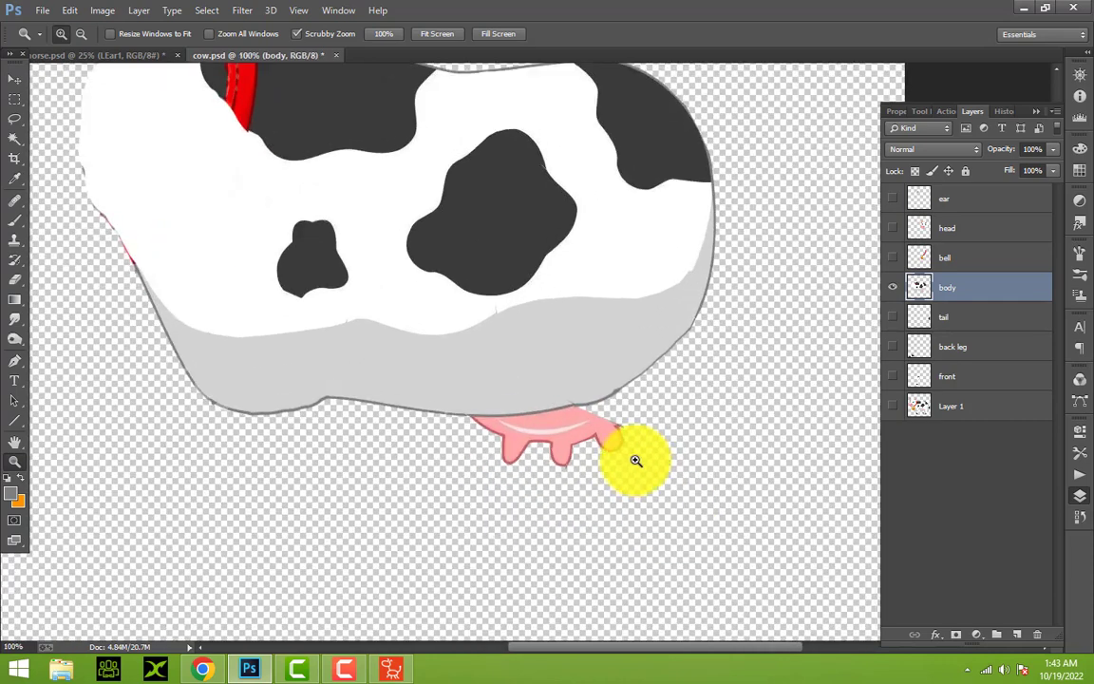
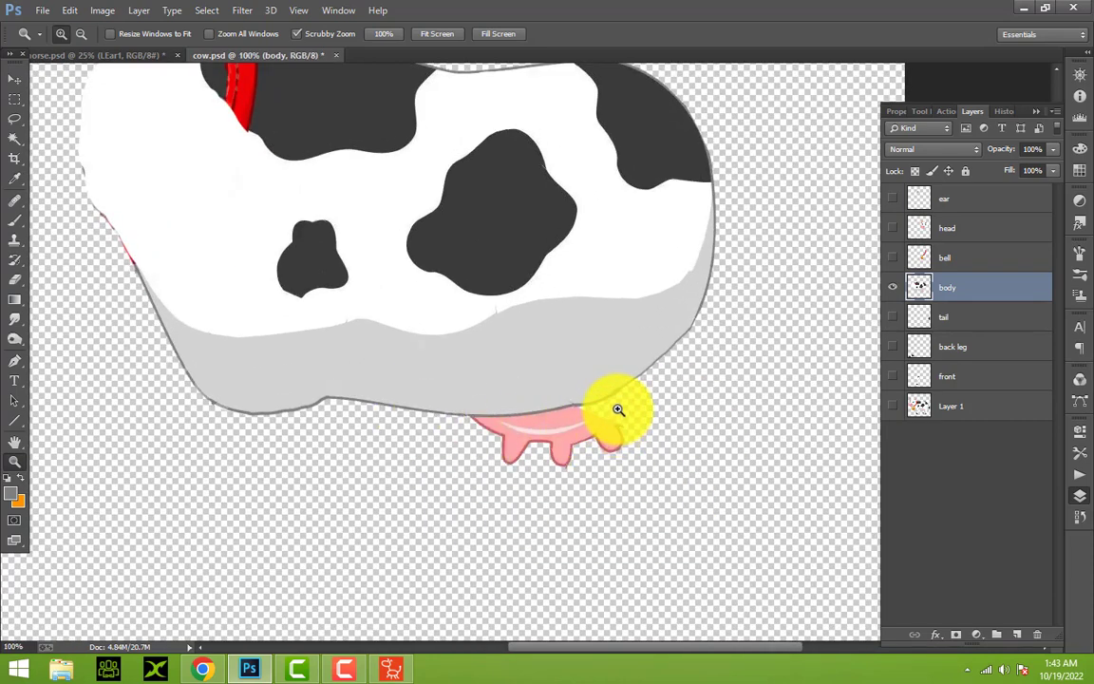
# Outline the left part of the pink udder with the Polygonal Lasso
pyautogui.rightClick(15, 120)
pyautogui.click(67, 126)
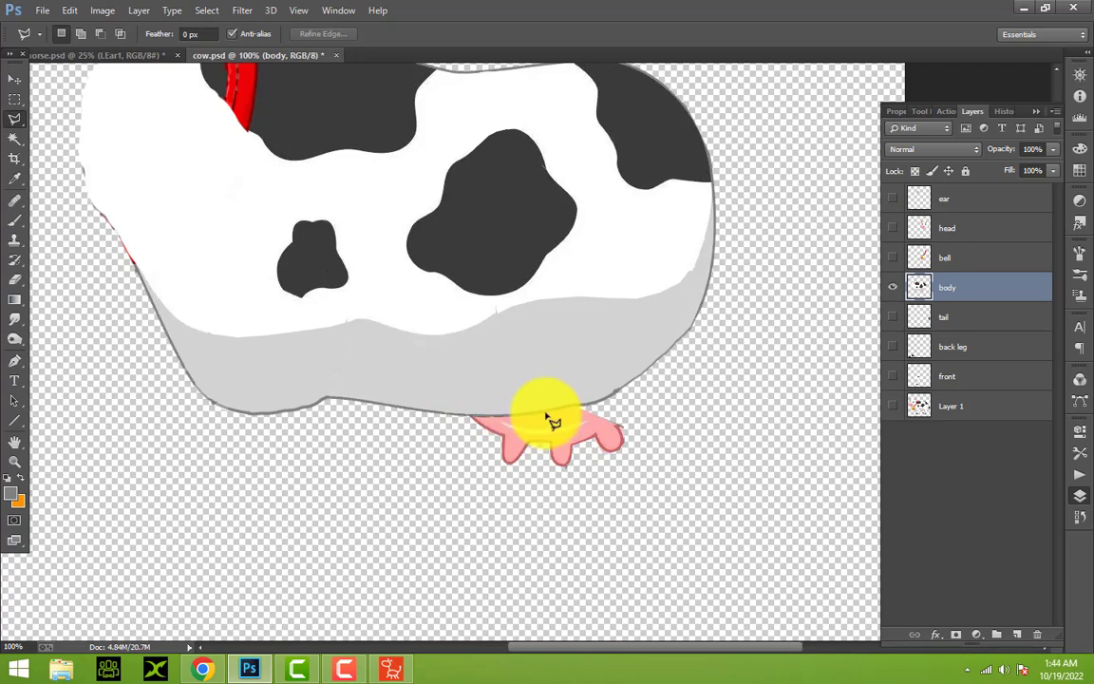
pyautogui.click(536, 478)
pyautogui.click(475, 479)
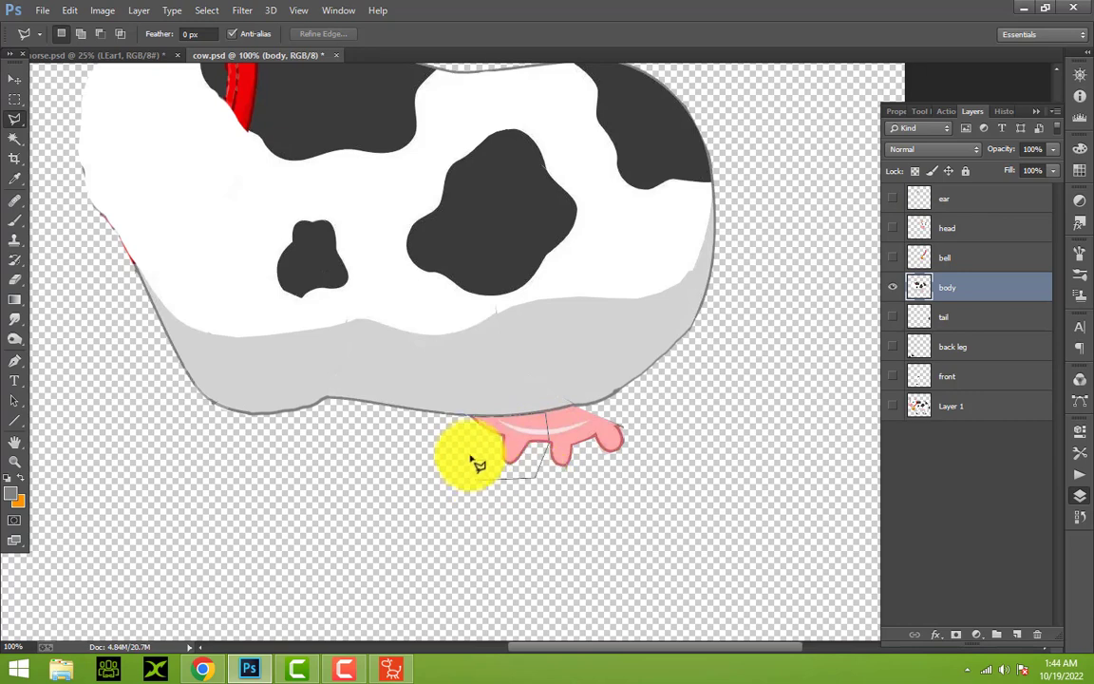
pyautogui.click(470, 419)
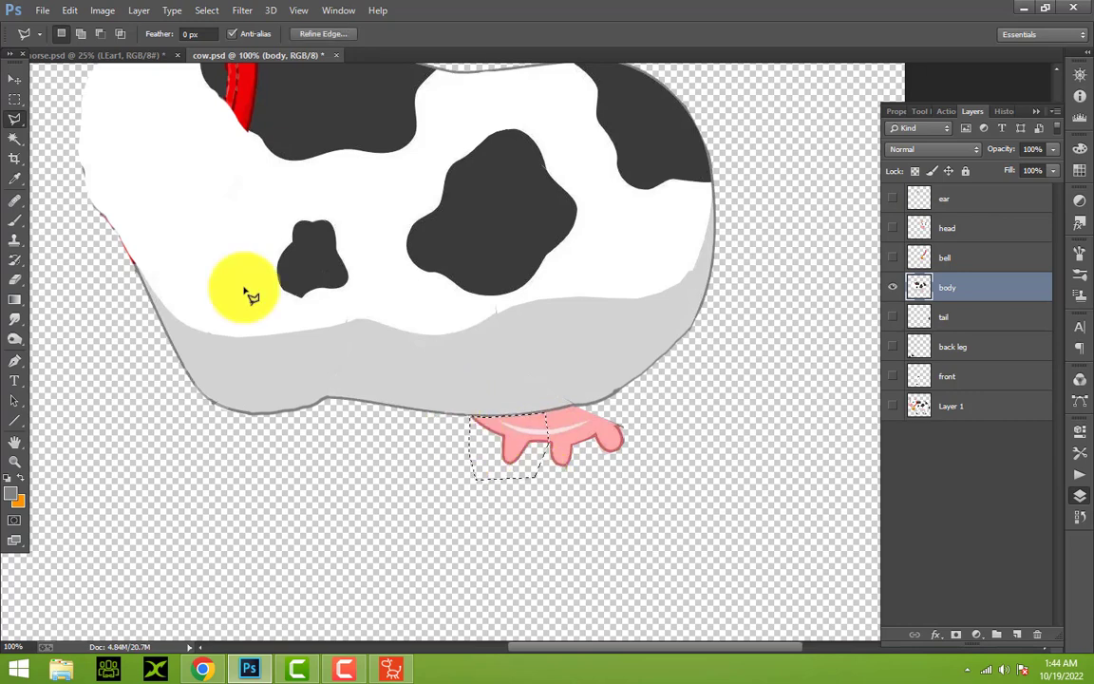
# Copy the selected udder part and paste it onto a new Layer 2
pyautogui.click(70, 10)
pyautogui.click(103, 112)
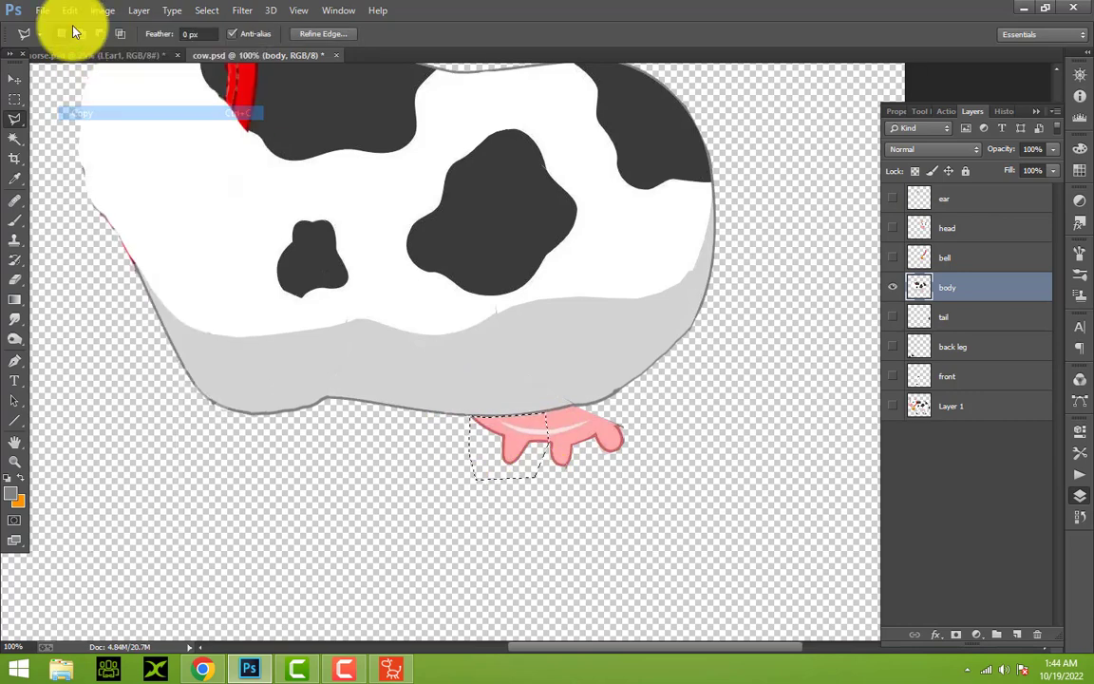
pyautogui.click(69, 10)
pyautogui.click(104, 142)
# Move the pasted udder copy right, flip it horizontally, and bring it under the body
pyautogui.click(15, 80)
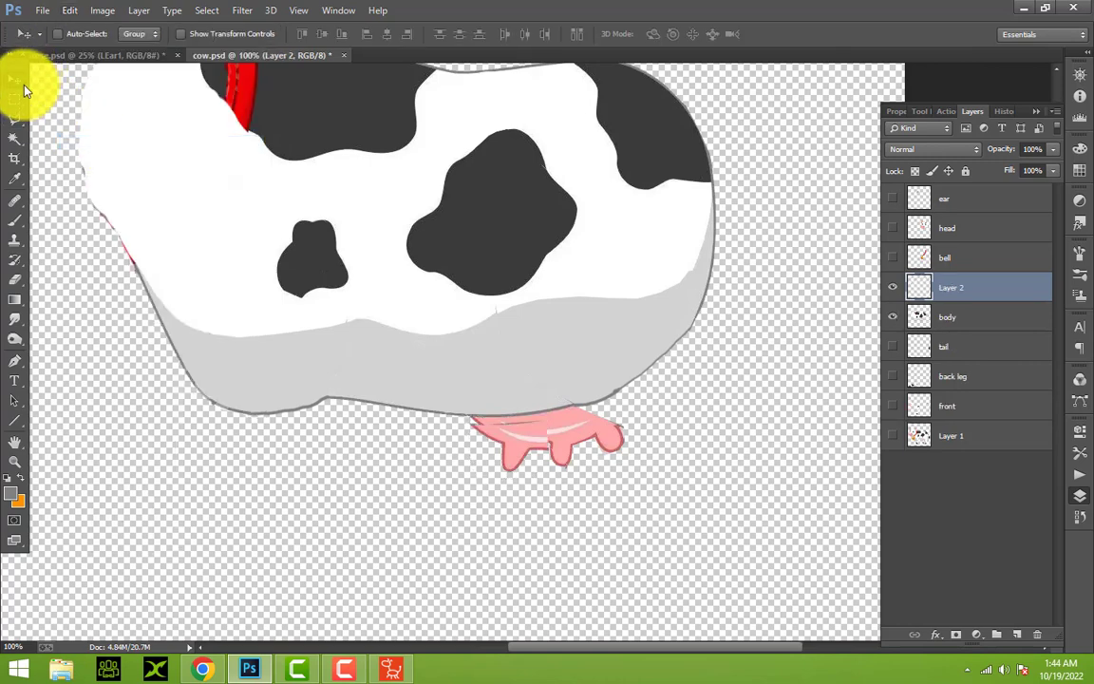
pyautogui.moveTo(511, 440); pyautogui.dragTo(676, 470)
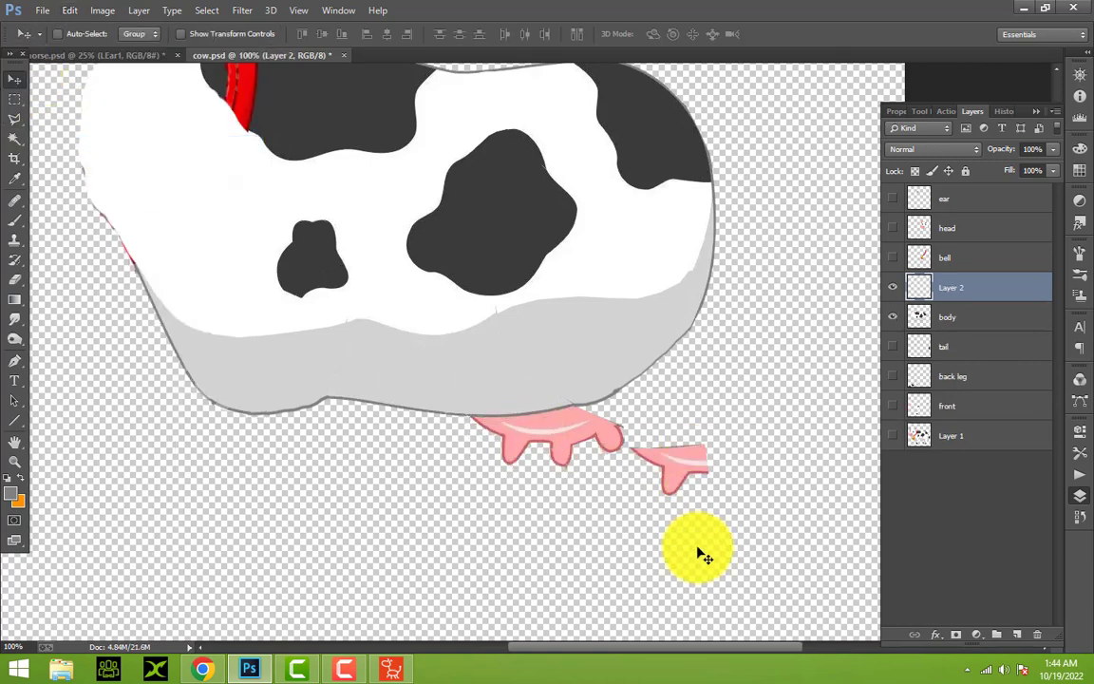
pyautogui.hotkey('ctrl', 't')
pyautogui.rightClick(667, 449)
pyautogui.click(748, 422)
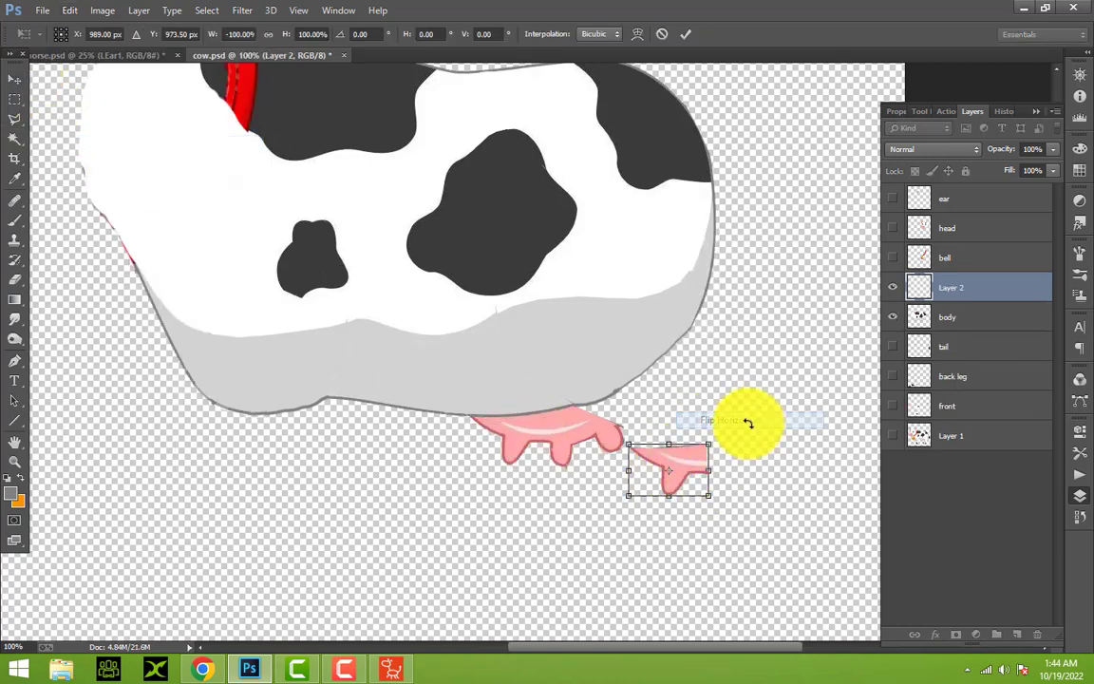
pyautogui.moveTo(646, 465); pyautogui.dragTo(595, 421)
pyautogui.rightClick(603, 419)
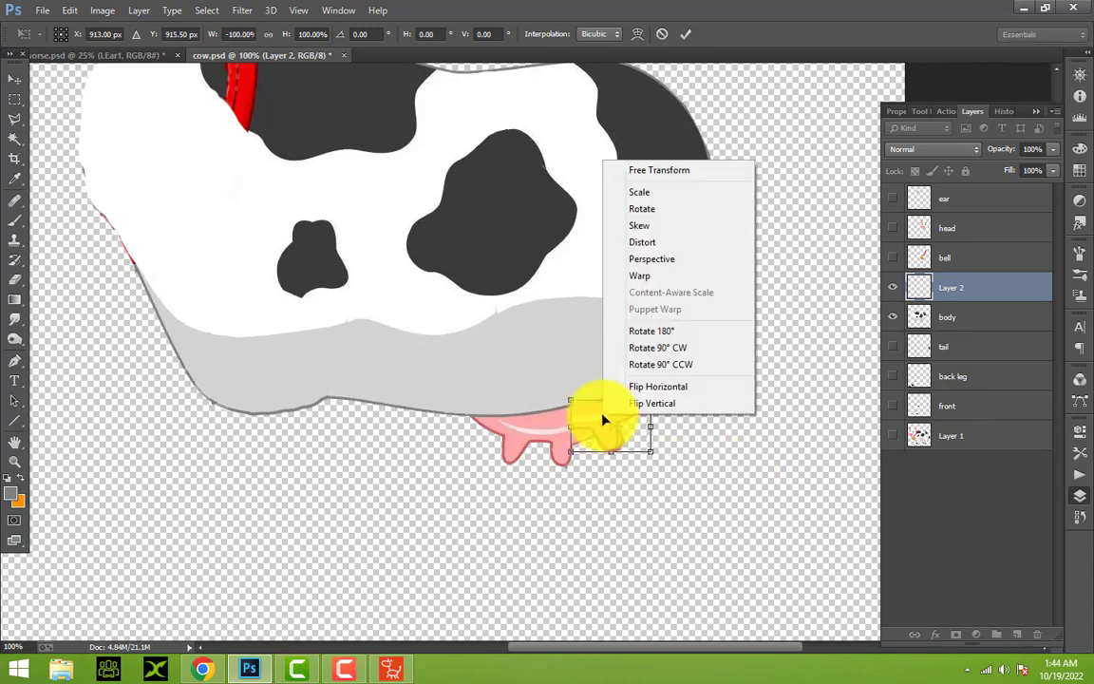
pyautogui.click(634, 486)
# Rotate the udder copy about 26 degrees and skew it to fit the body
pyautogui.rightClick(634, 414)
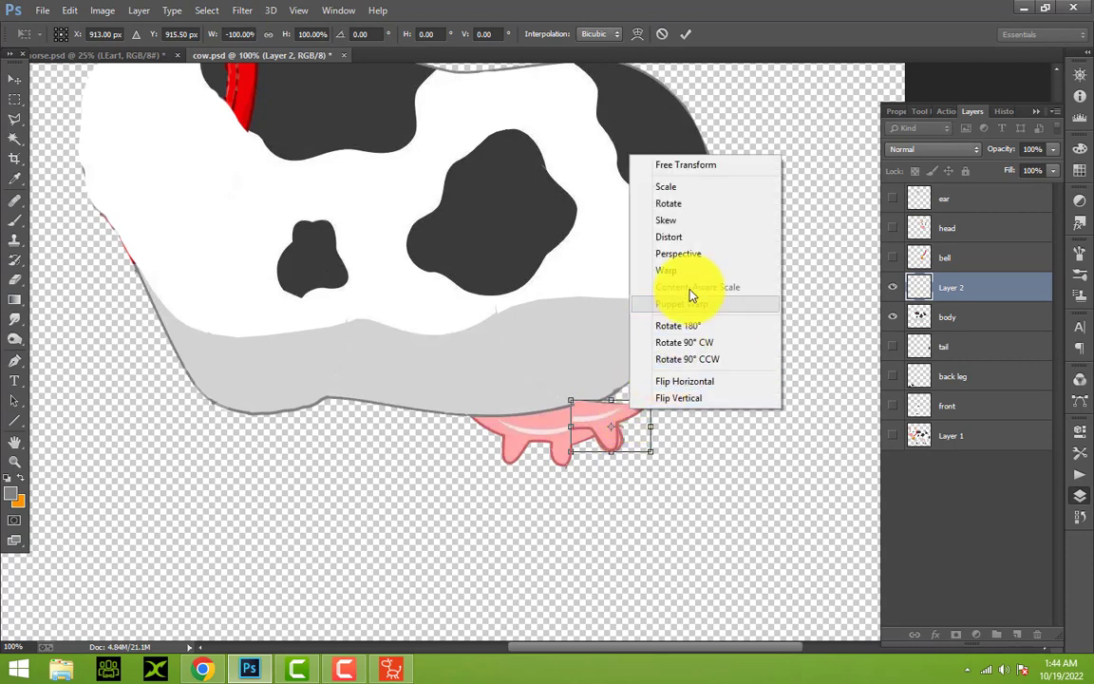
pyautogui.click(690, 197)
pyautogui.moveTo(650, 402); pyautogui.dragTo(639, 381)
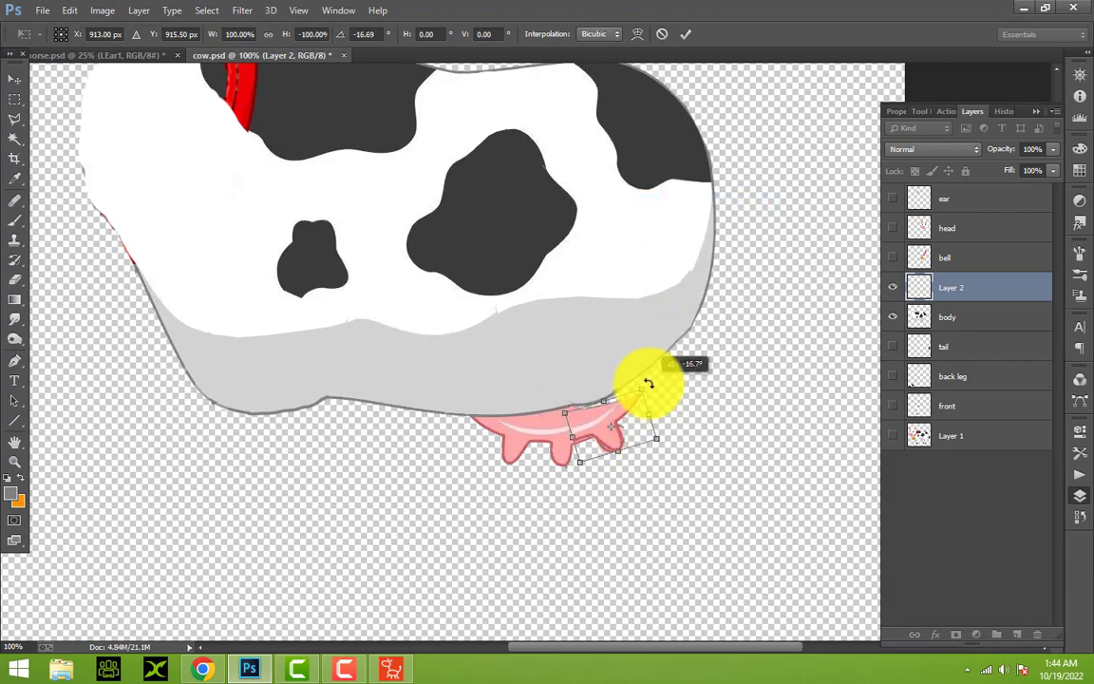
pyautogui.moveTo(593, 435); pyautogui.dragTo(597, 429)
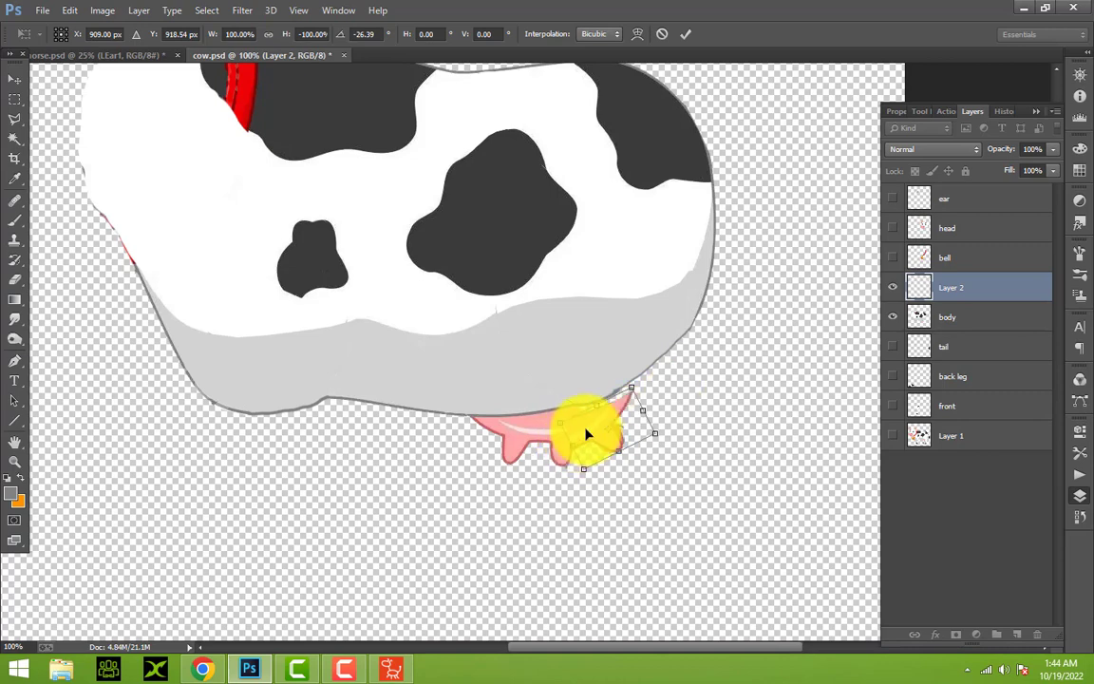
pyautogui.rightClick(586, 431)
pyautogui.click(651, 243)
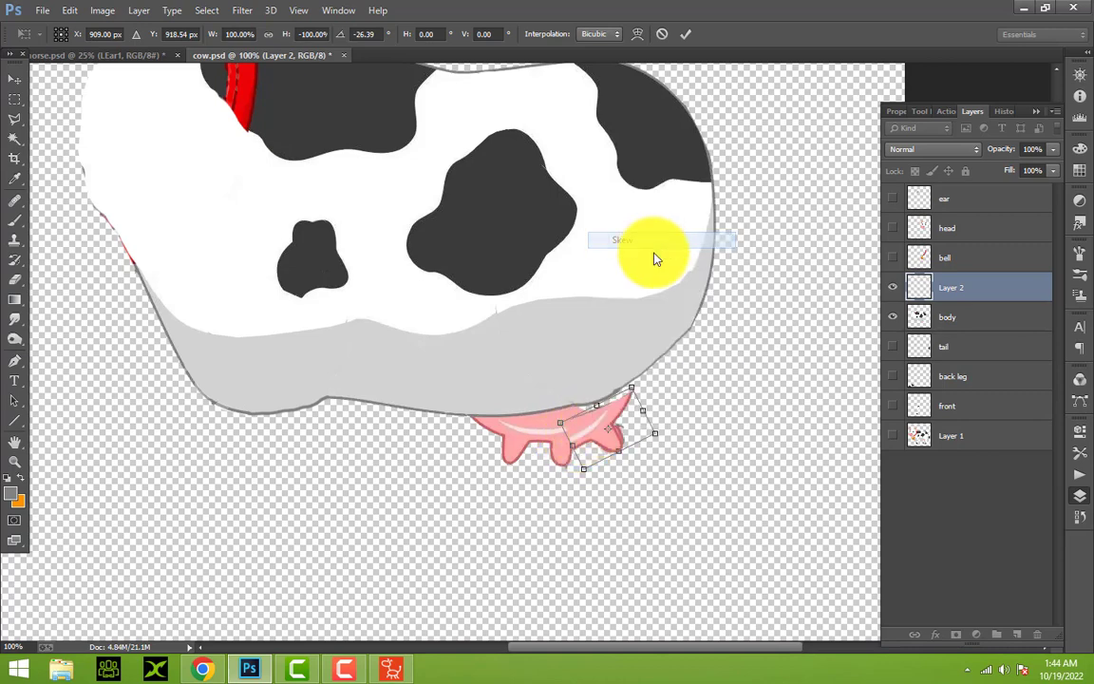
pyautogui.moveTo(562, 429); pyautogui.dragTo(553, 413)
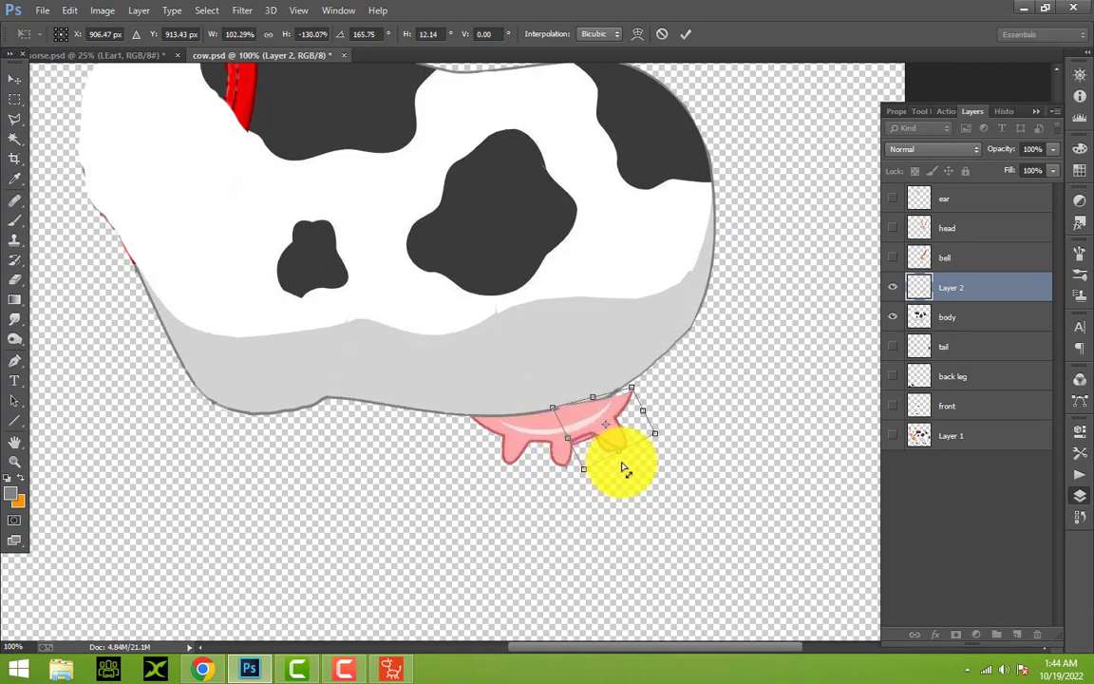
# Warp the udder copy, pulling its teats down and its top edge to the body, and apply it
pyautogui.rightClick(593, 420)
pyautogui.click(660, 282)
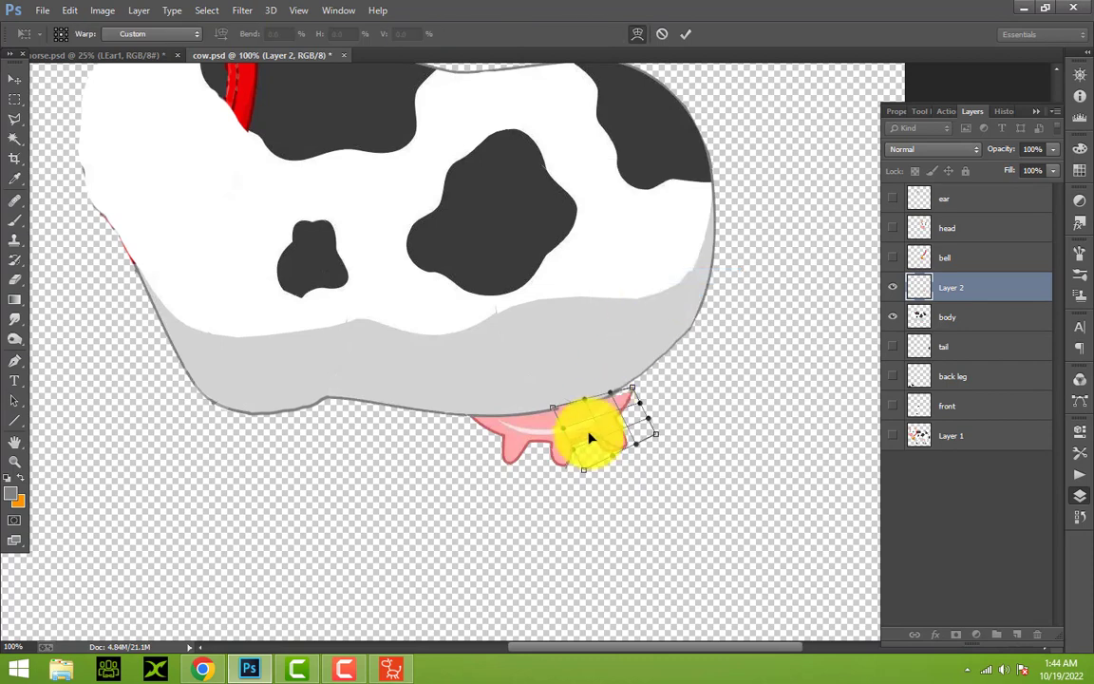
pyautogui.scroll(3, 660, 419)
pyautogui.scroll(-2, 655, 463)
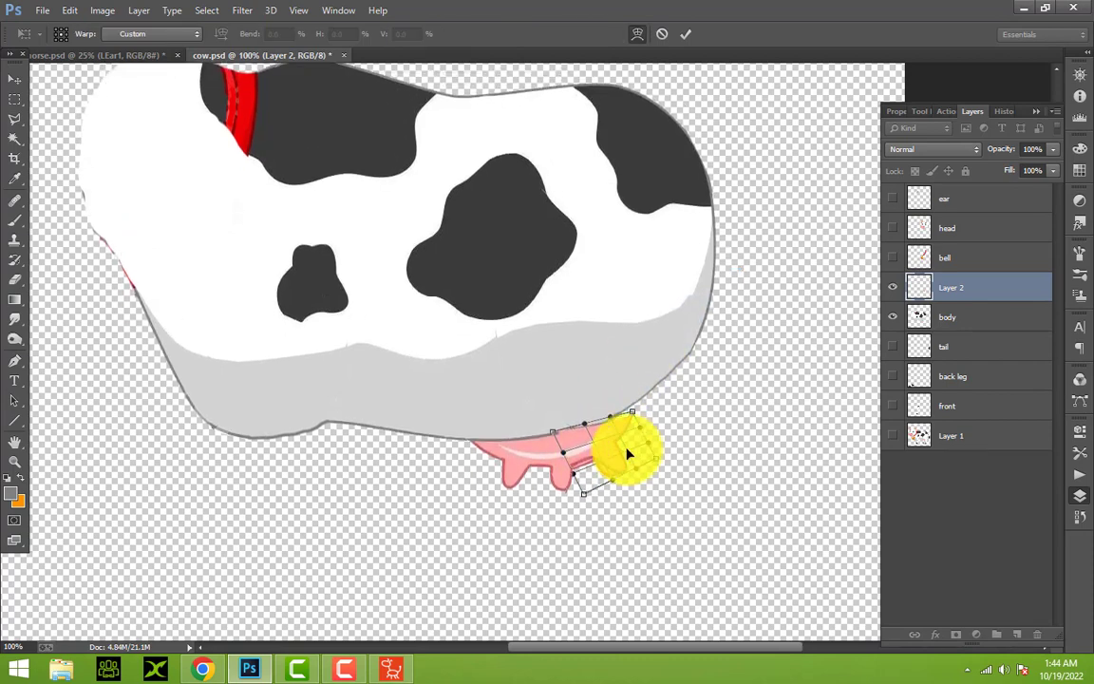
pyautogui.moveTo(635, 417); pyautogui.dragTo(629, 398)
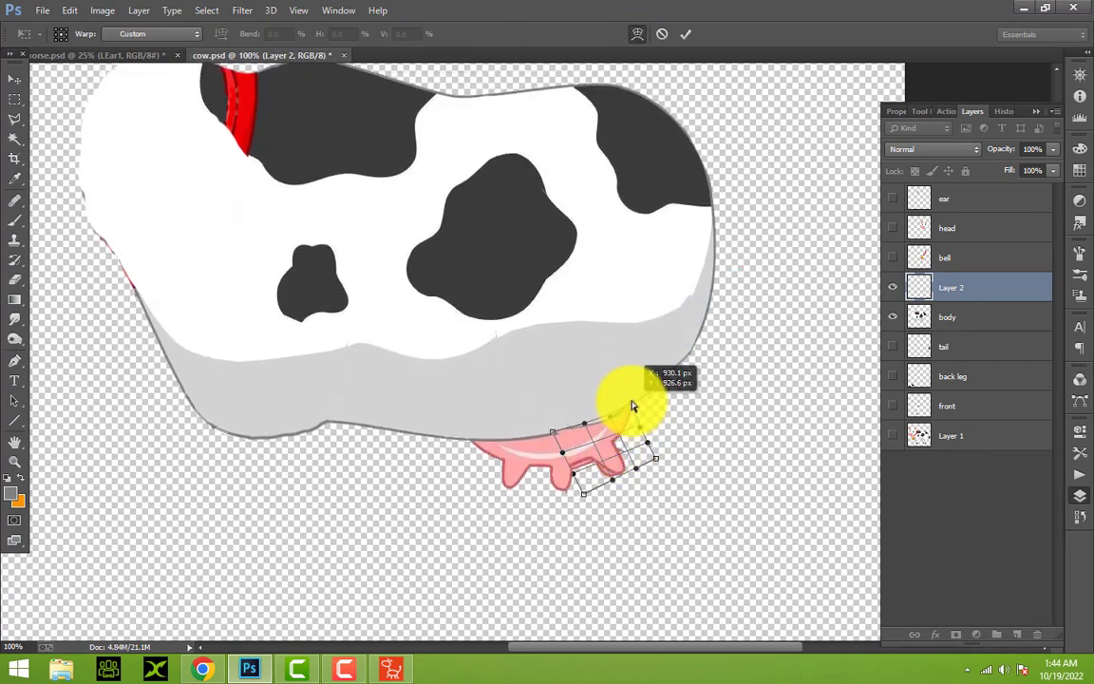
pyautogui.moveTo(562, 472); pyautogui.dragTo(587, 429)
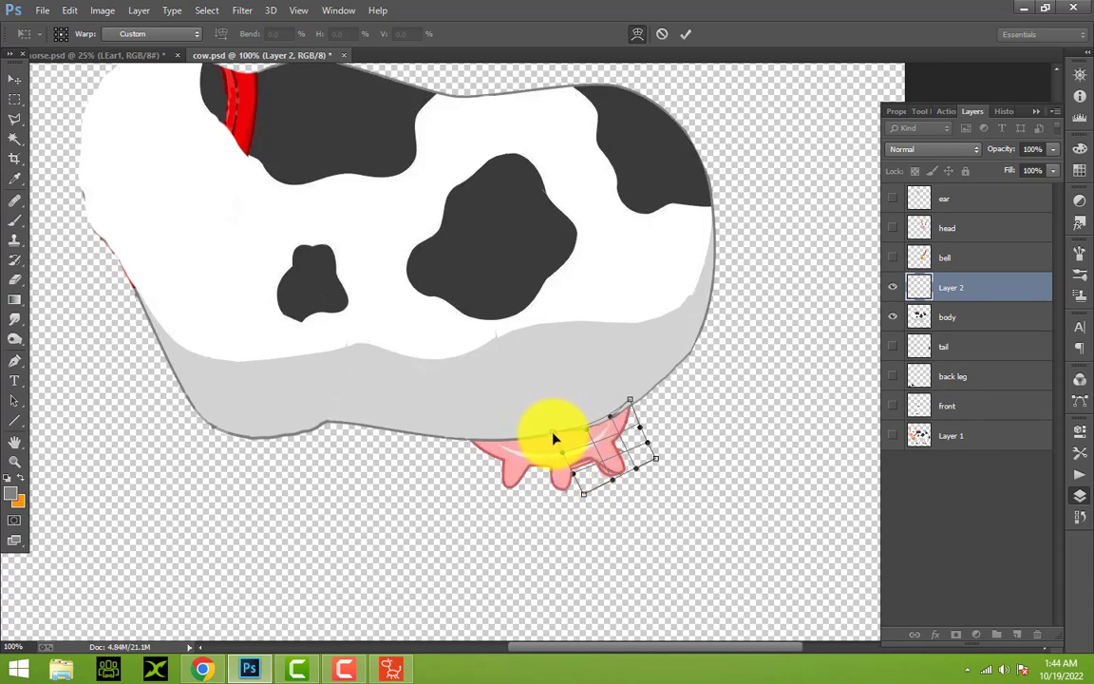
pyautogui.moveTo(555, 437); pyautogui.dragTo(611, 489)
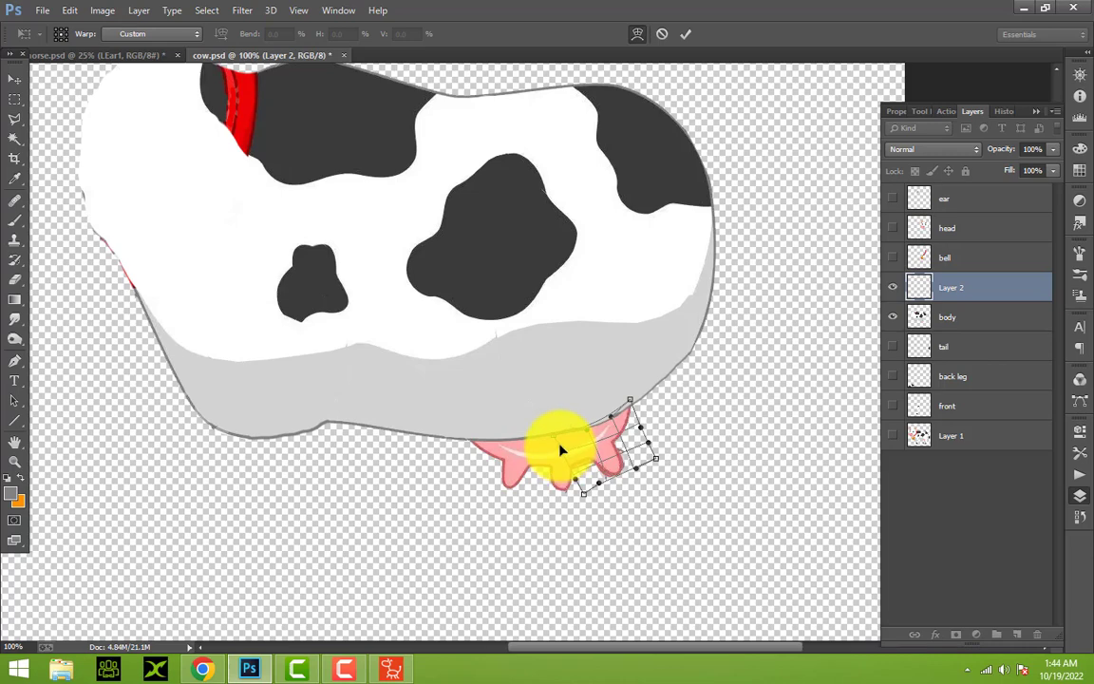
pyautogui.moveTo(563, 453)
pyautogui.mouseDown()
pyautogui.moveTo(586, 483)
pyautogui.moveTo(665, 440)
pyautogui.mouseUp()
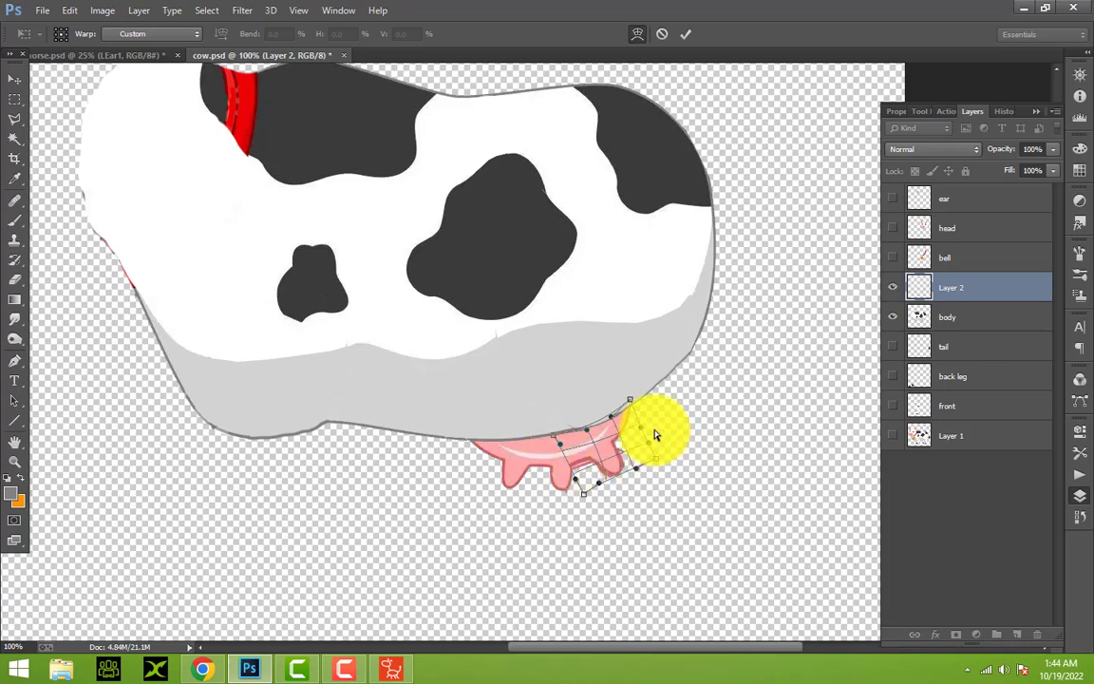
pyautogui.click(14, 80)
pyautogui.click(495, 258)
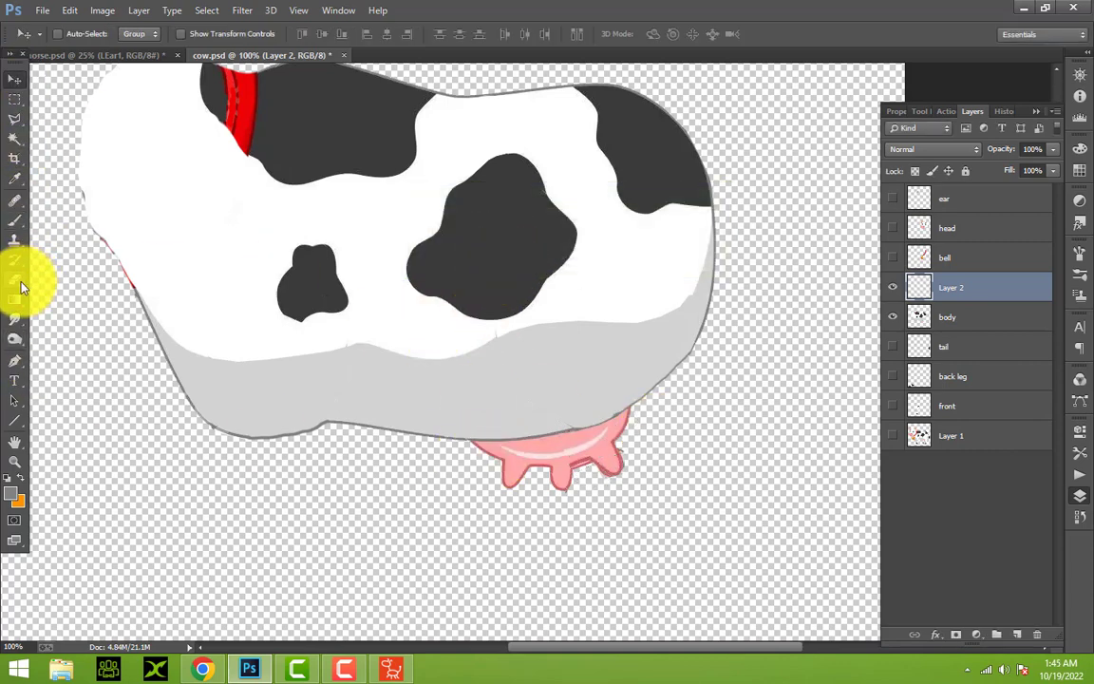
# Erase the grey body-layer edge that covers the udder
pyautogui.click(15, 280)
pyautogui.click(928, 317)
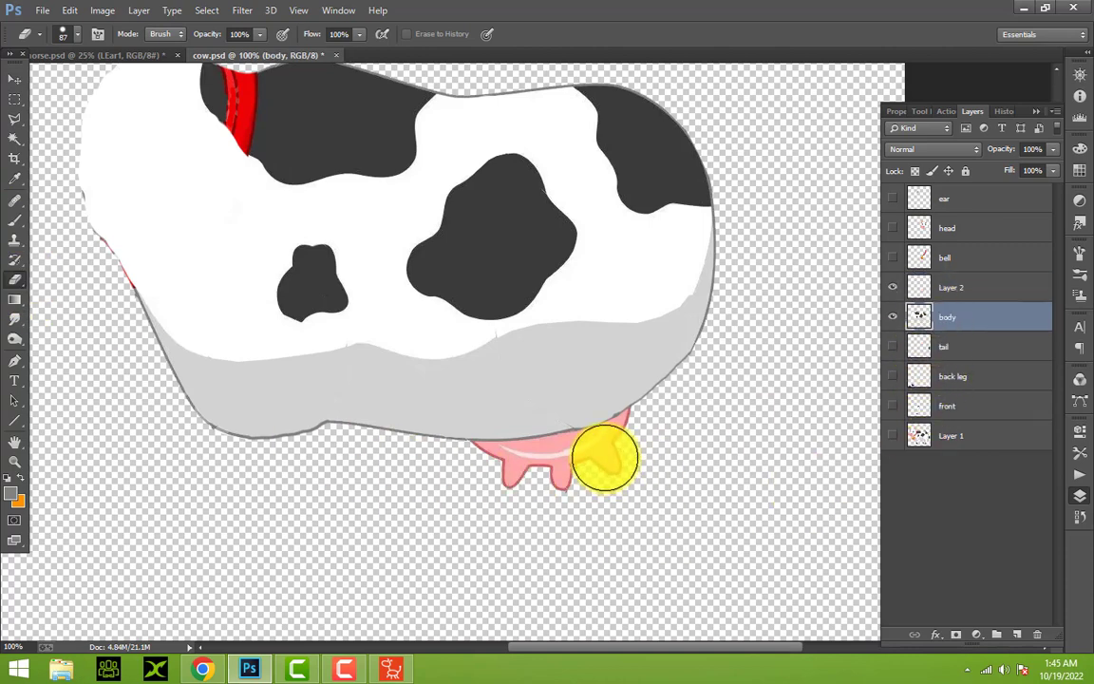
pyautogui.moveTo(605, 458); pyautogui.dragTo(692, 471)
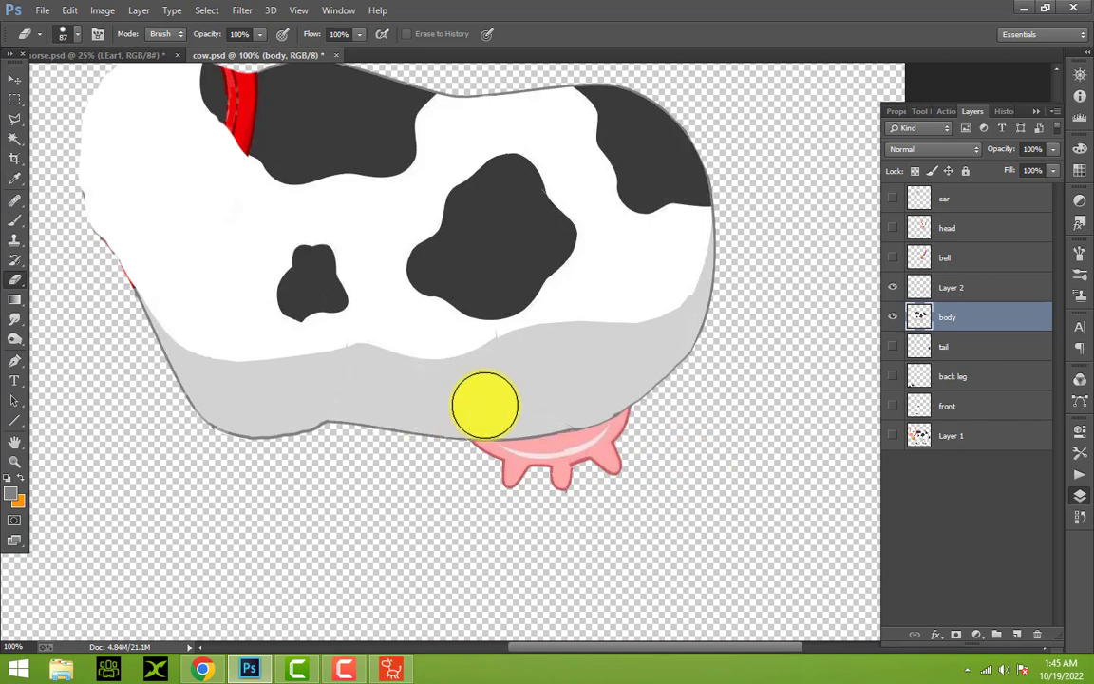
# Merge Layer 2 and the body layer into one Layer 2 and fit the cow on screen
pyautogui.click(16, 80)
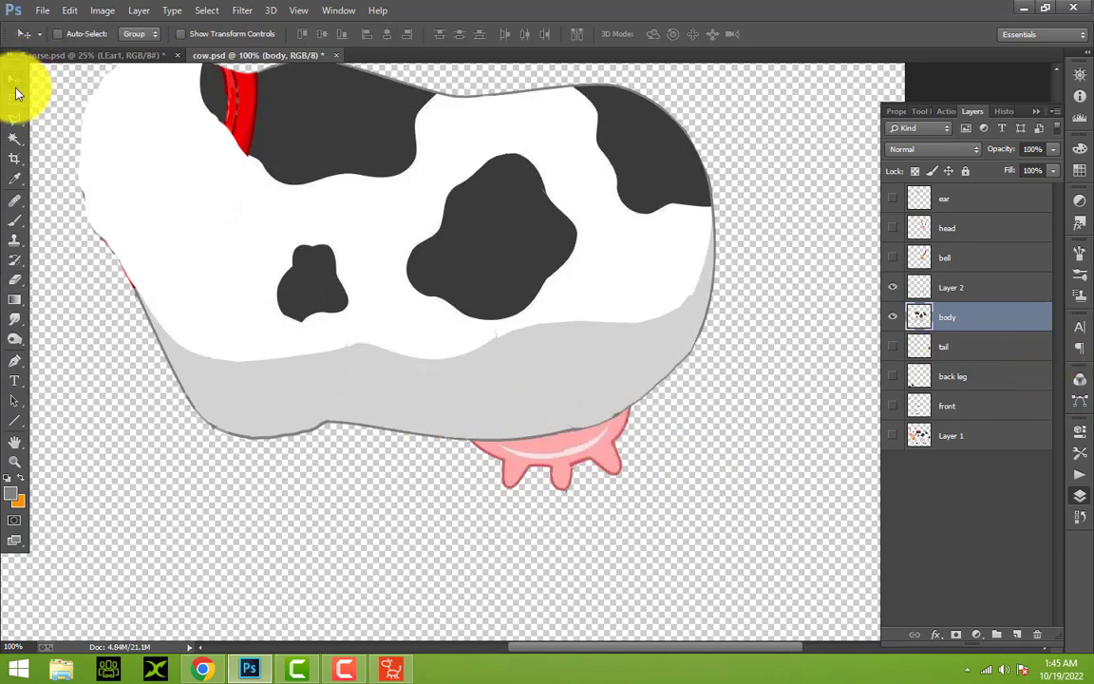
pyautogui.click(935, 291)
pyautogui.keyDown('shift'); pyautogui.click(947, 323); pyautogui.keyUp('shift')
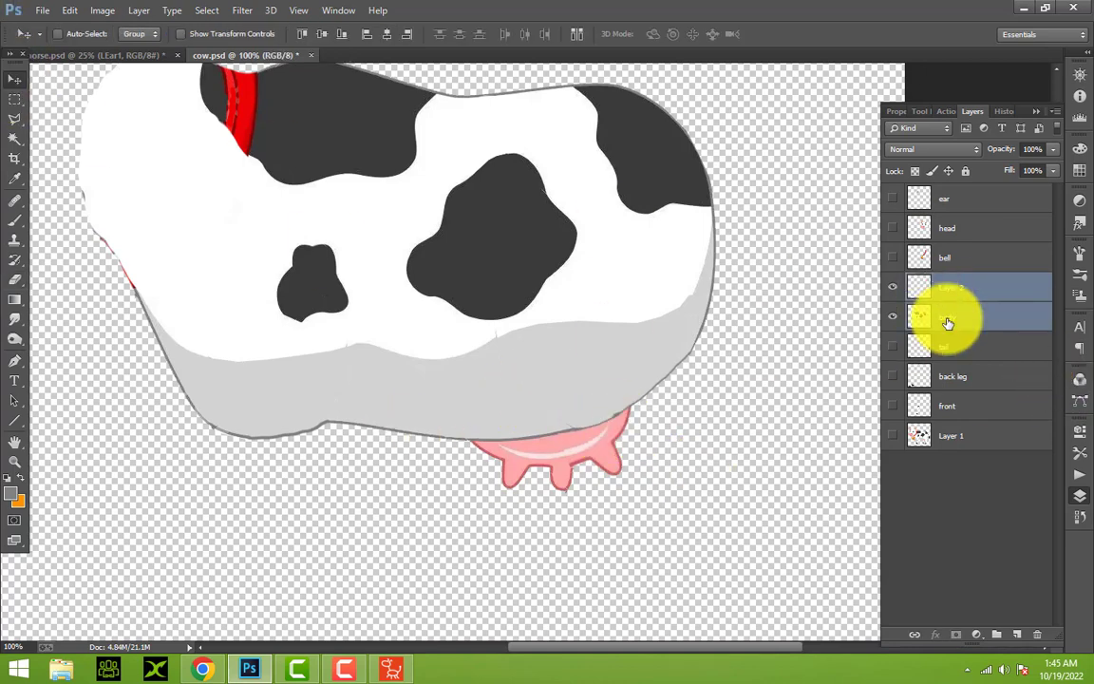
pyautogui.rightClick(947, 323)
pyautogui.click(744, 418)
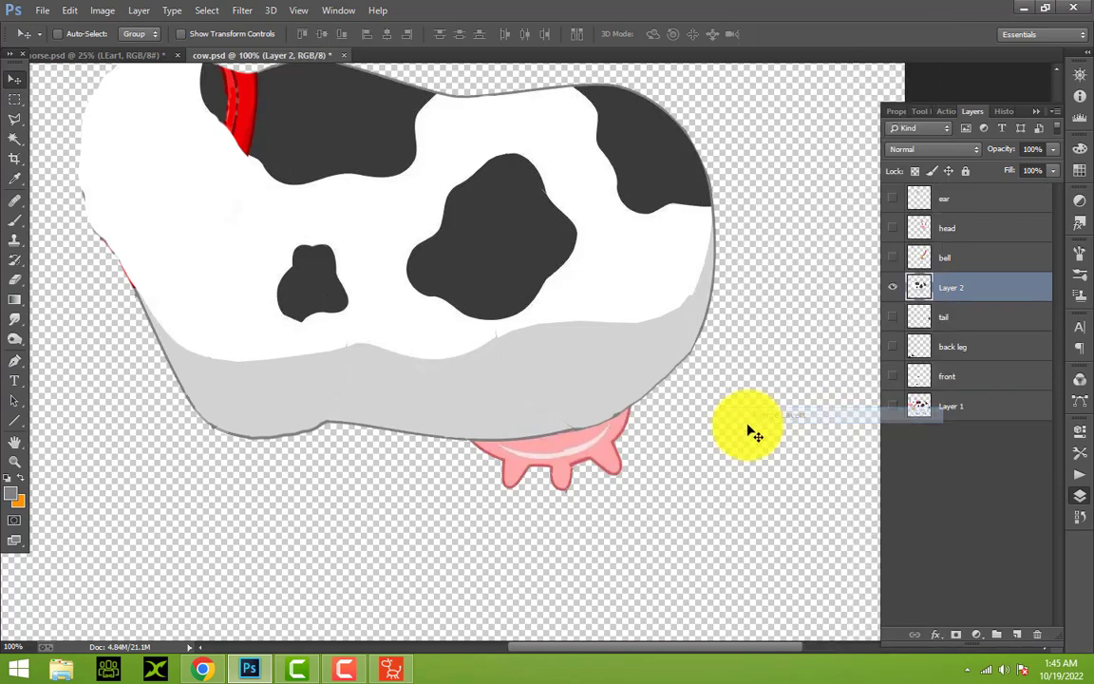
pyautogui.click(14, 461)
pyautogui.click(437, 34)
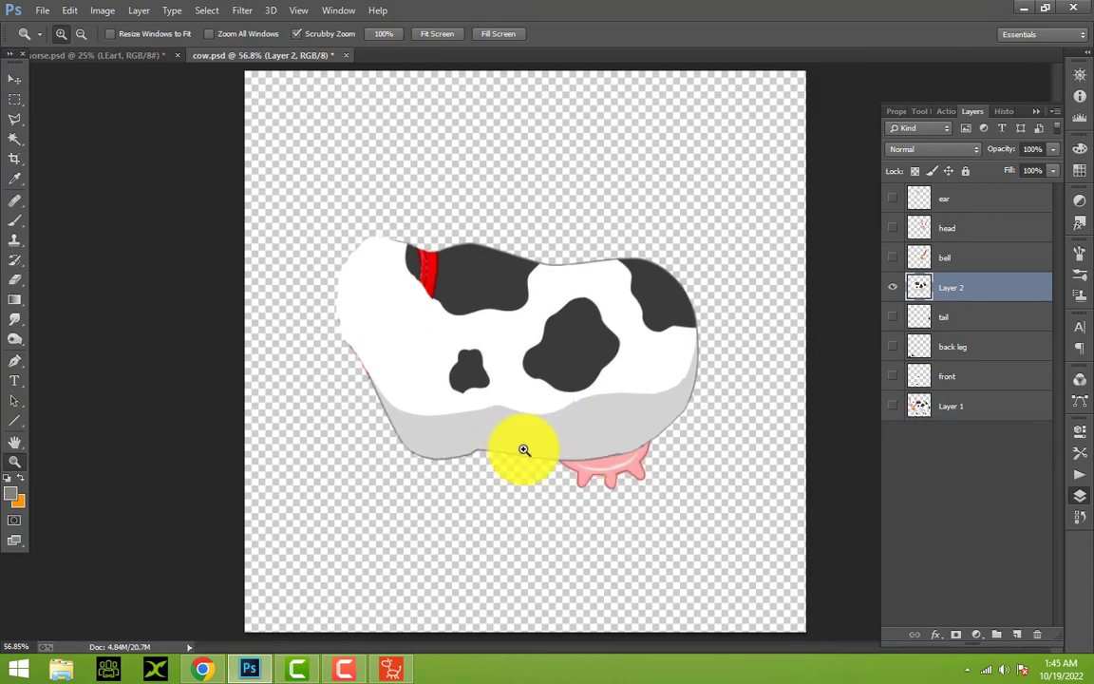
# Zoom in on the cow's left edge and sample the outline grey as the brush colour
pyautogui.moveTo(334, 366); pyautogui.dragTo(334, 366)
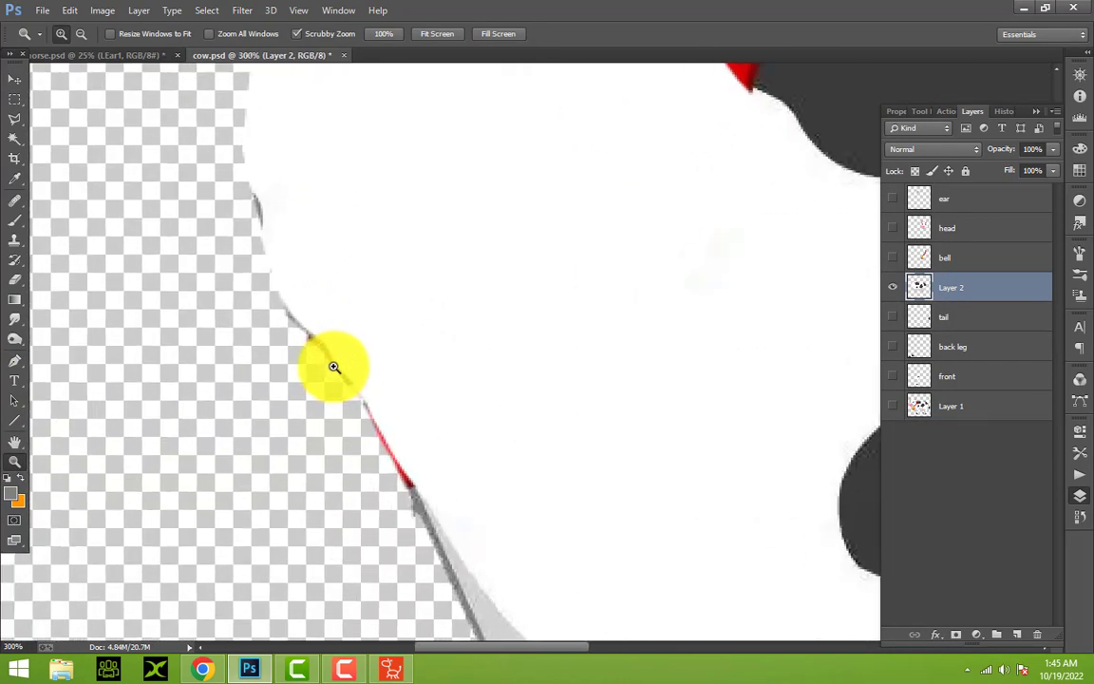
pyautogui.click(17, 224)
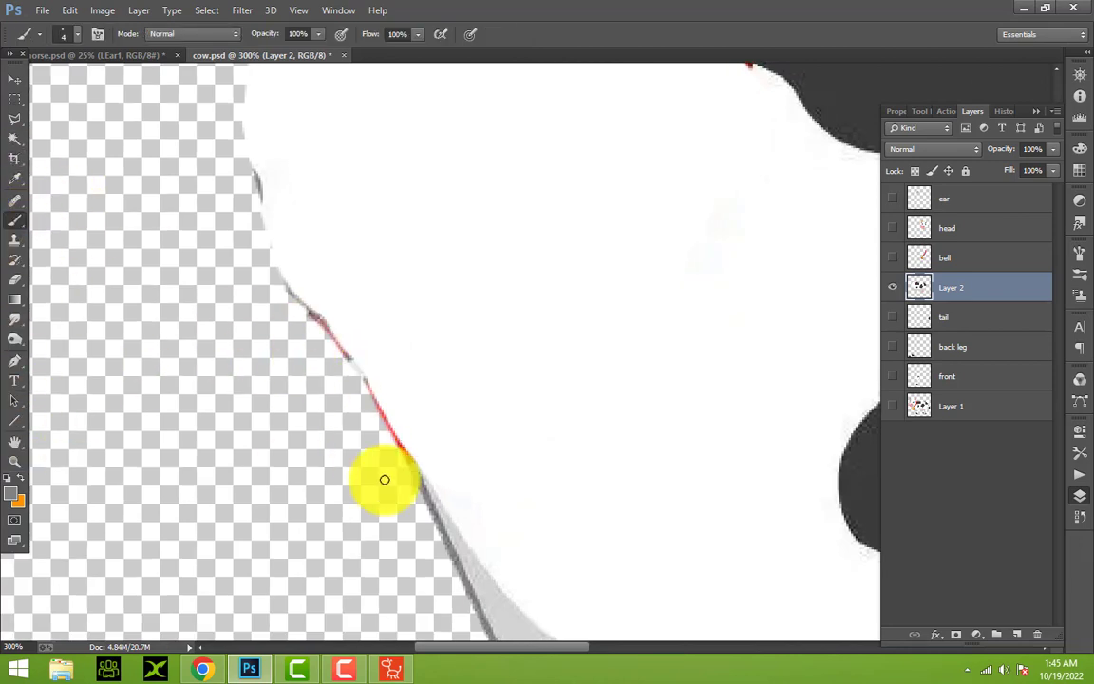
pyautogui.moveTo(384, 479); pyautogui.dragTo(398, 454)
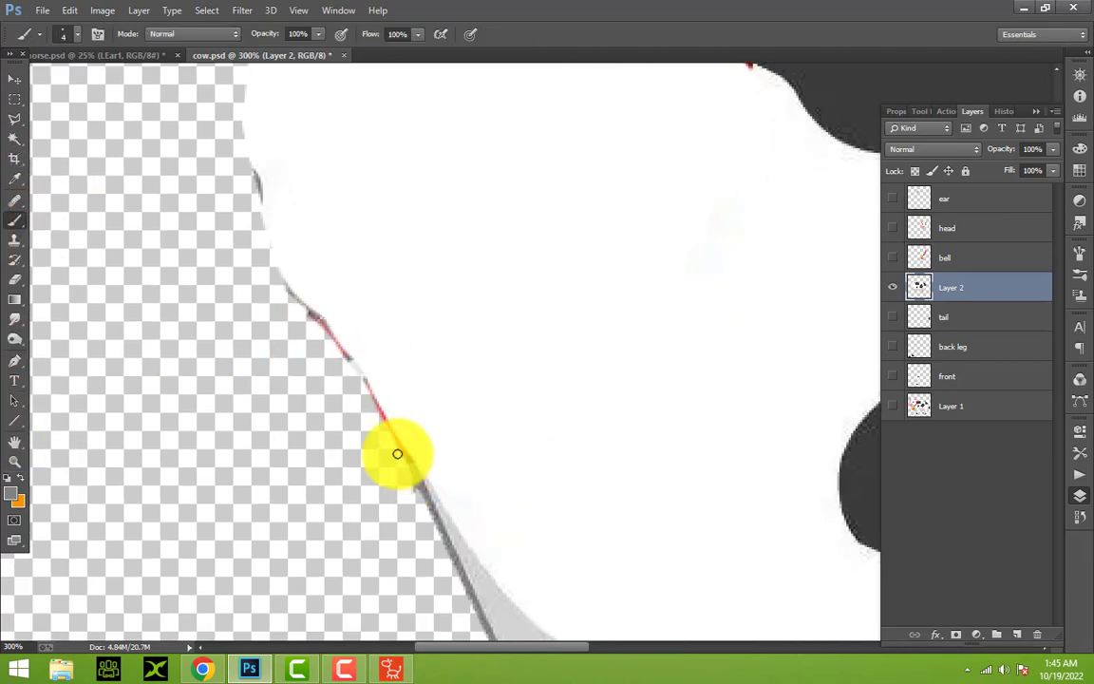
pyautogui.click(14, 493)
pyautogui.click(445, 520)
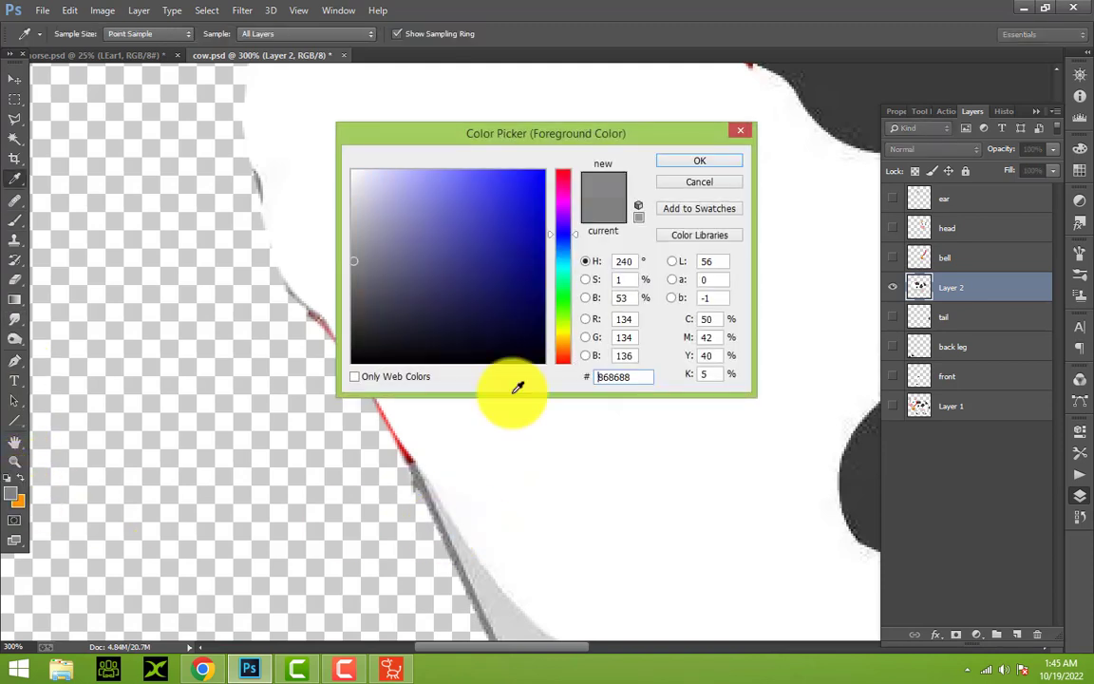
pyautogui.click(714, 161)
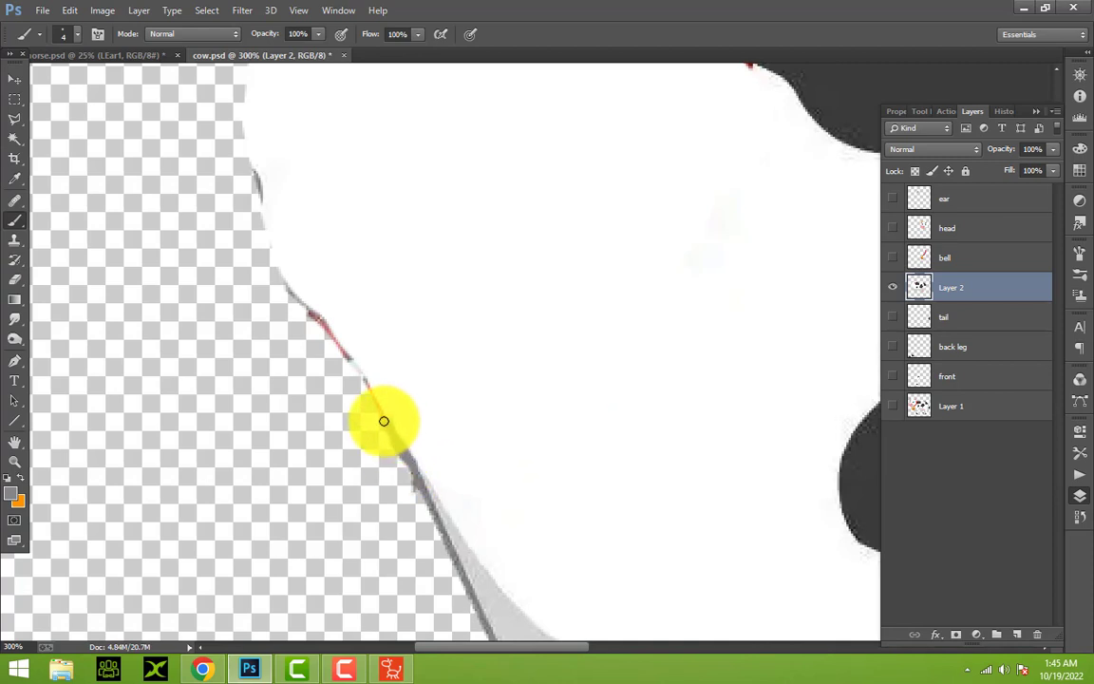
# Paint grey over the red fringe on the cow's left edge, undoing stray strokes
pyautogui.moveTo(385, 422); pyautogui.dragTo(415, 470)
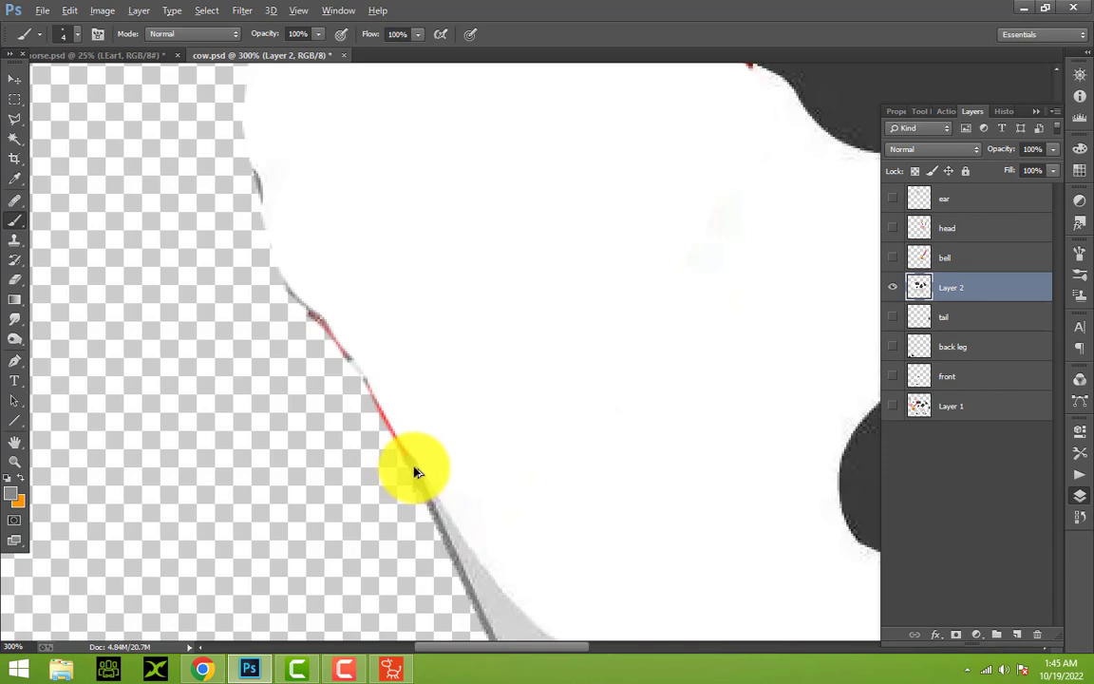
pyautogui.hotkey('ctrl', 'z')
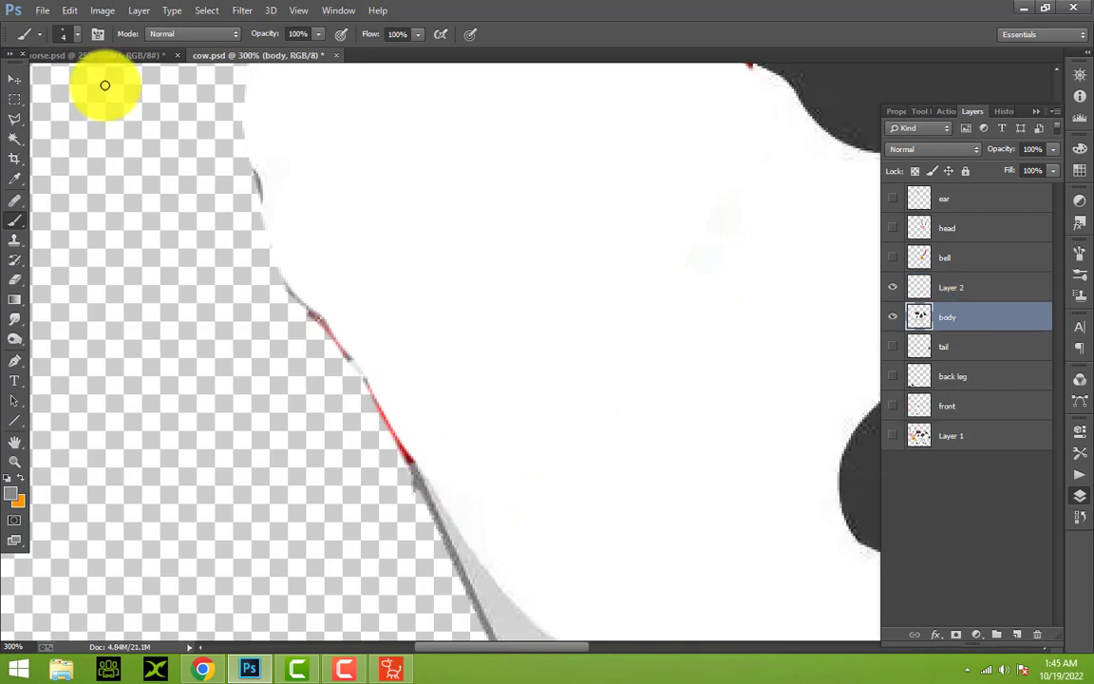
pyautogui.click(71, 12)
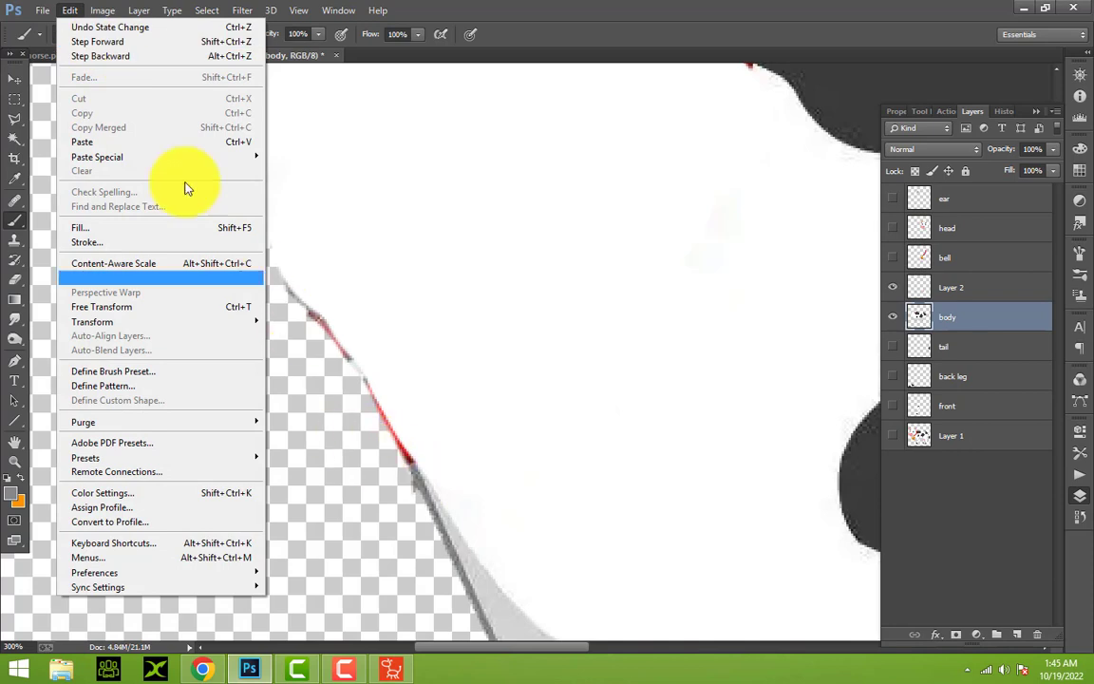
pyautogui.click(133, 42)
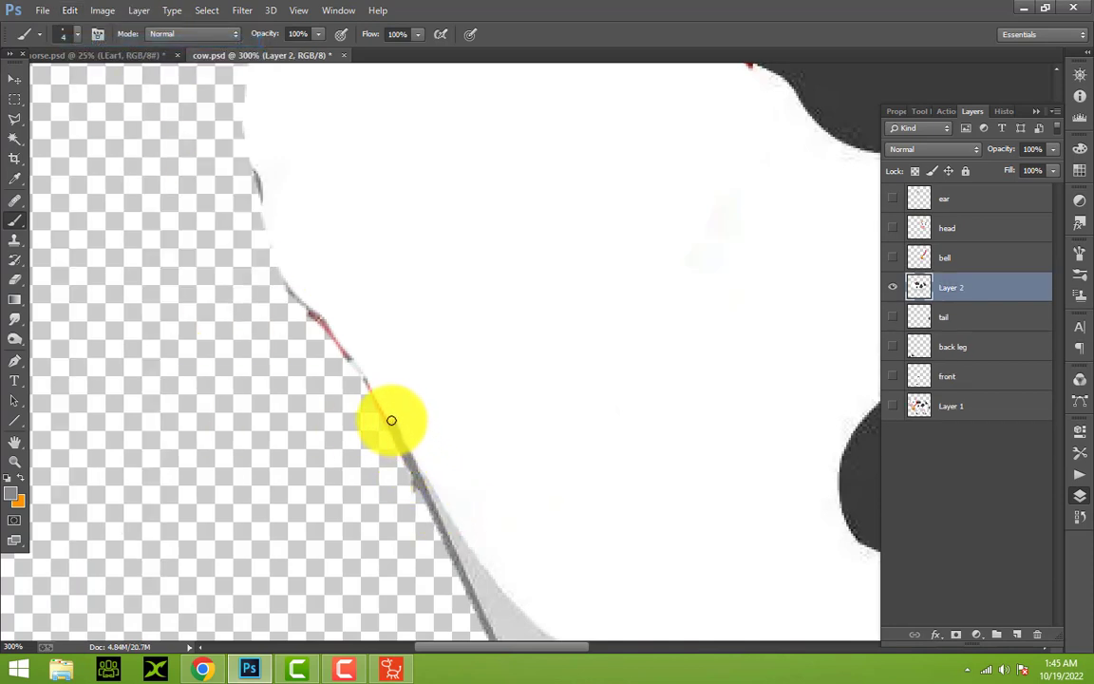
pyautogui.moveTo(391, 419); pyautogui.dragTo(380, 403)
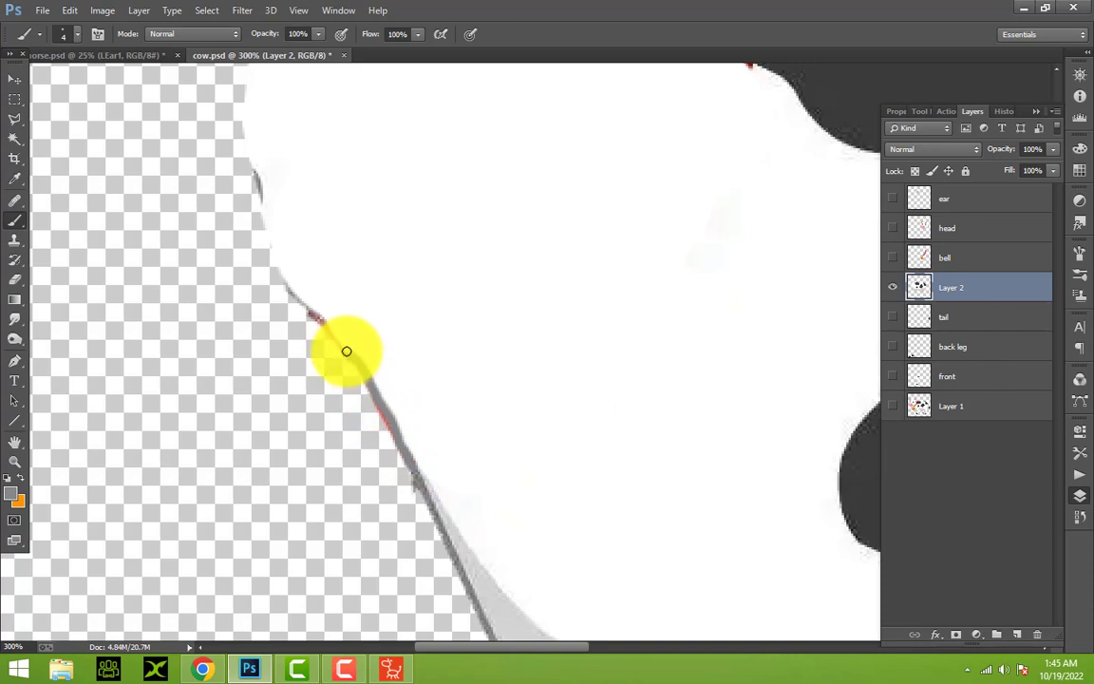
pyautogui.moveTo(327, 333); pyautogui.dragTo(290, 294)
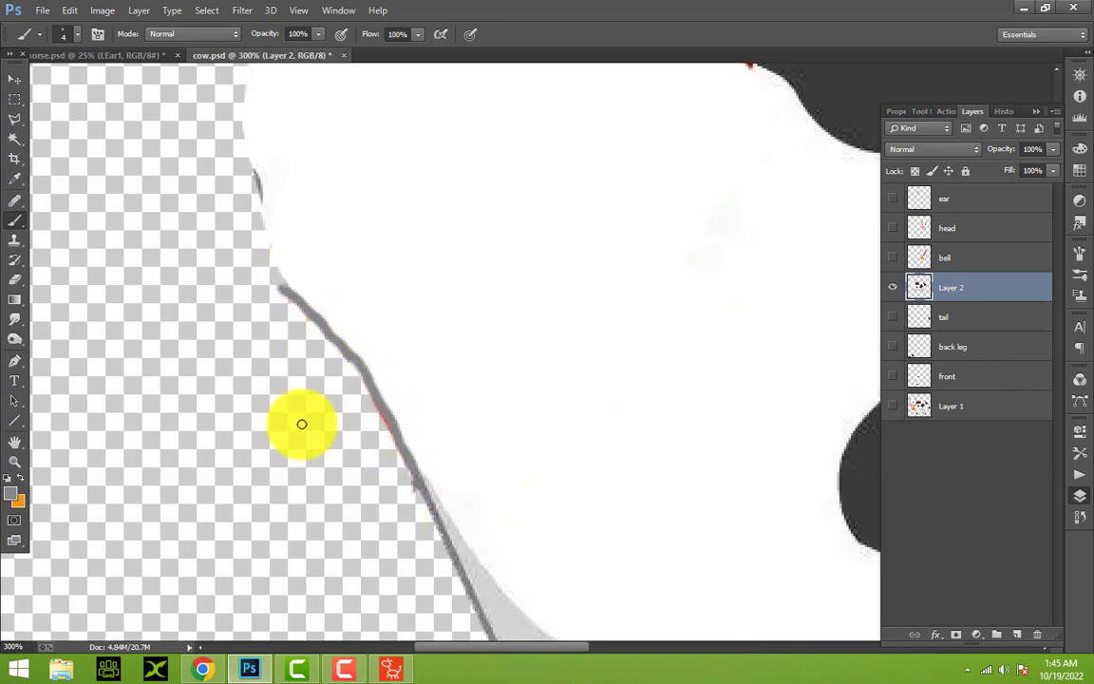
pyautogui.hotkey('ctrl', 'alt', 'z')
# Zoom out to fit the whole cow, then zoom in slightly
pyautogui.click(9, 456)
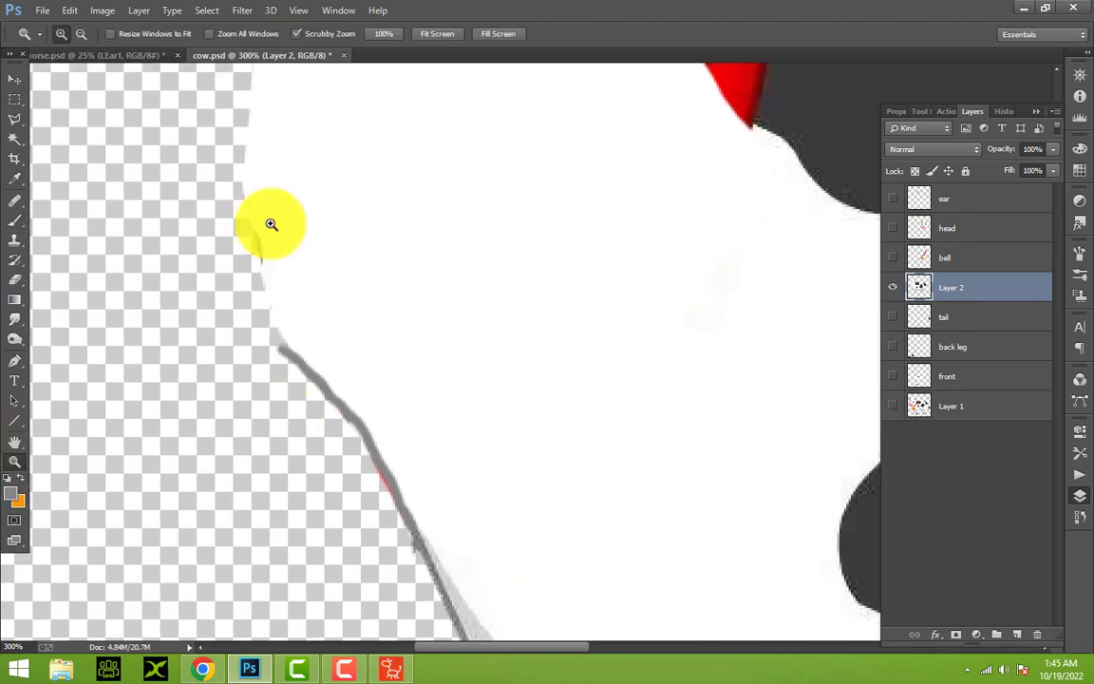
pyautogui.click(437, 32)
pyautogui.click(342, 350)
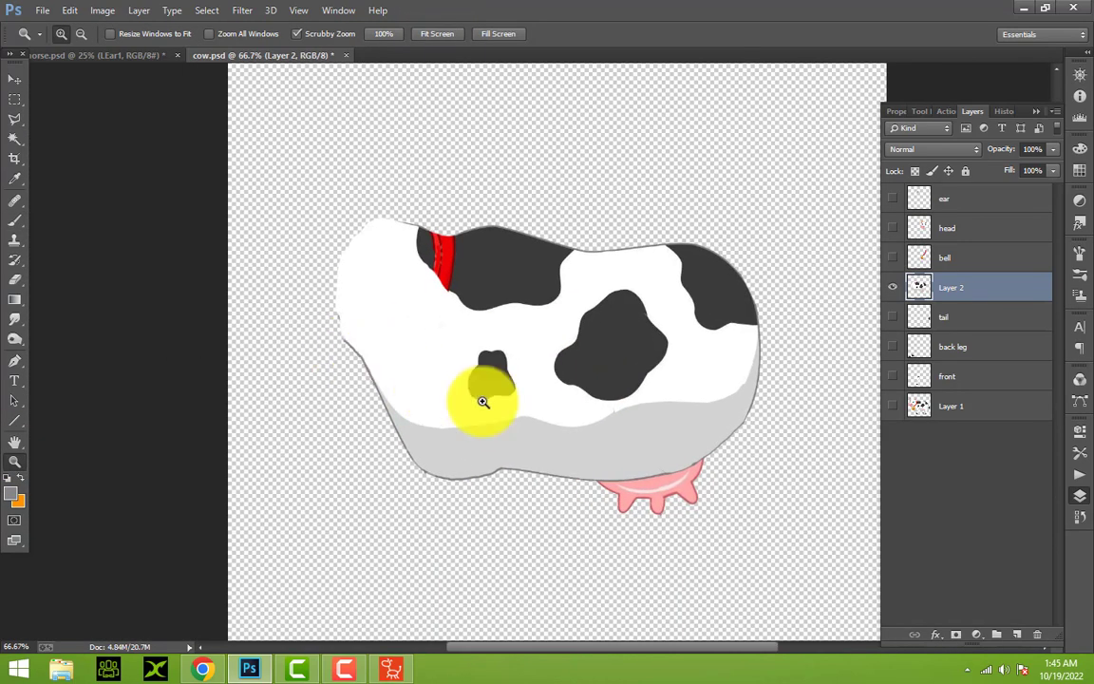
# Zoom in on the neck and paint a grey outline along the head's top edge
pyautogui.click(403, 215)
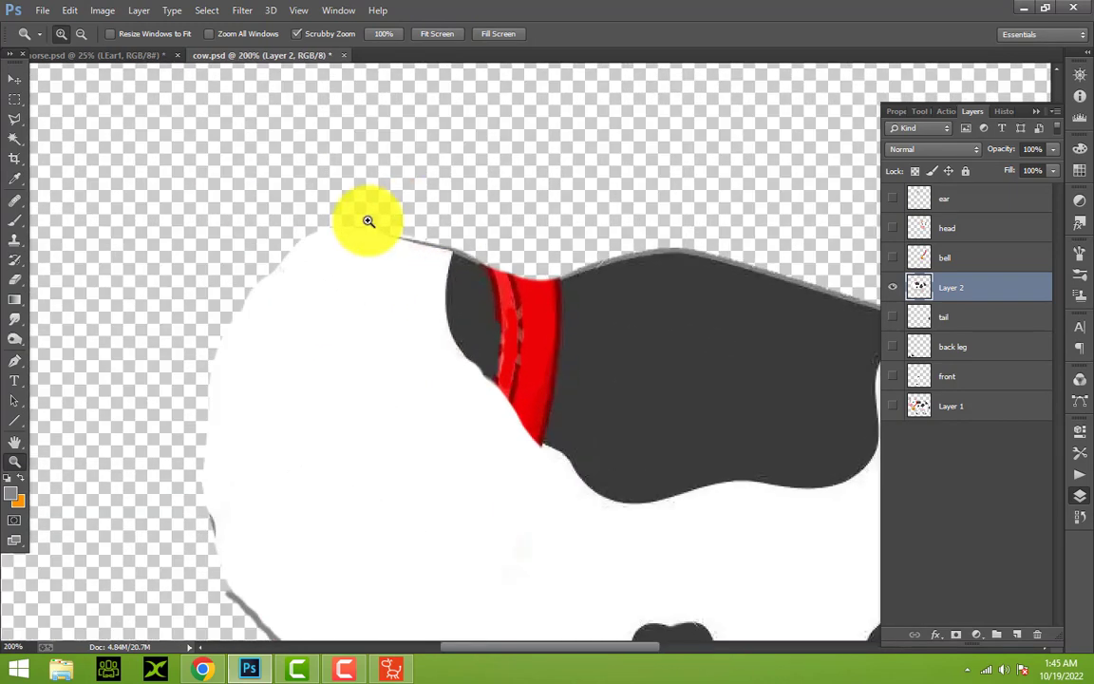
pyautogui.click(14, 219)
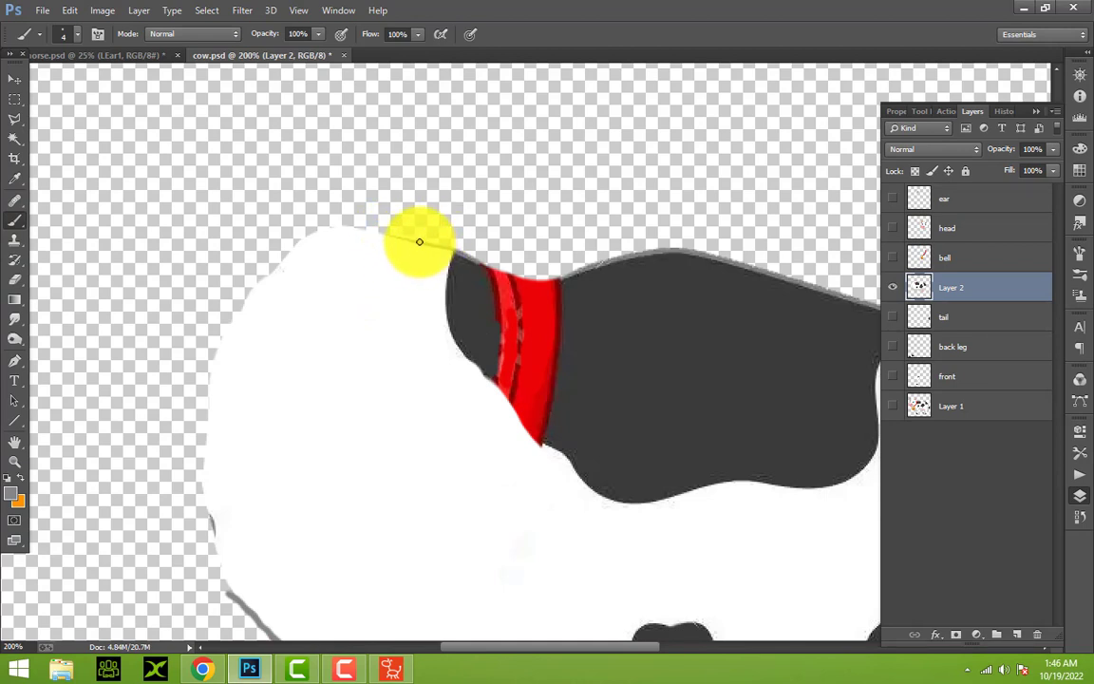
pyautogui.moveTo(418, 241); pyautogui.dragTo(390, 233)
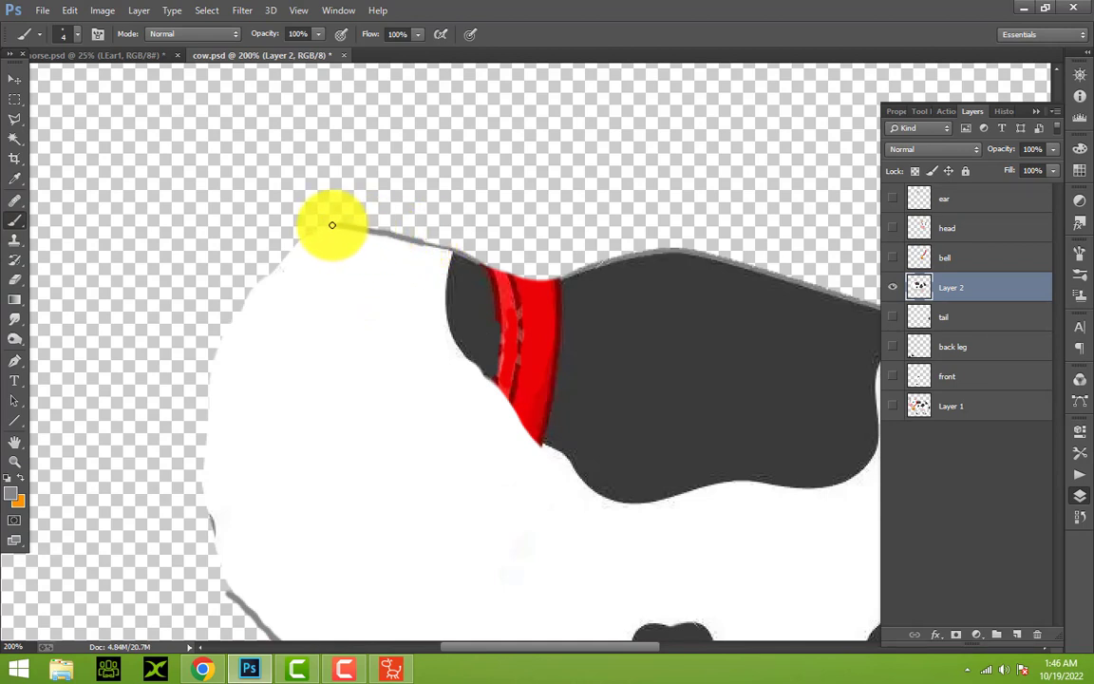
pyautogui.moveTo(323, 225); pyautogui.dragTo(423, 239)
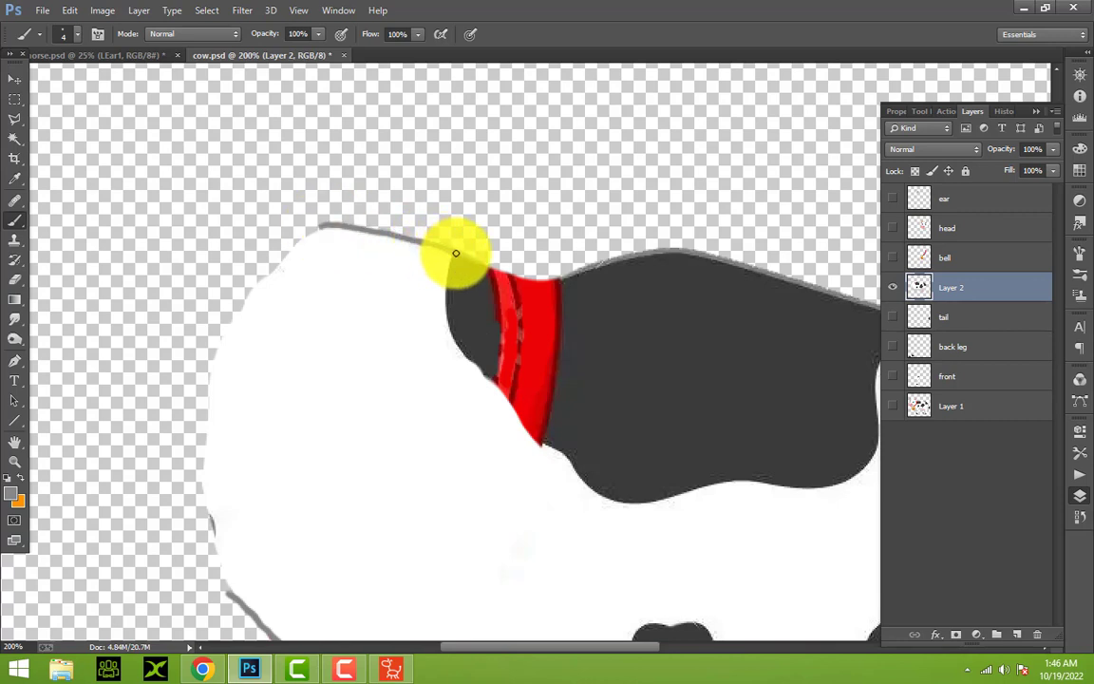
pyautogui.scroll(-1, 512, 366)
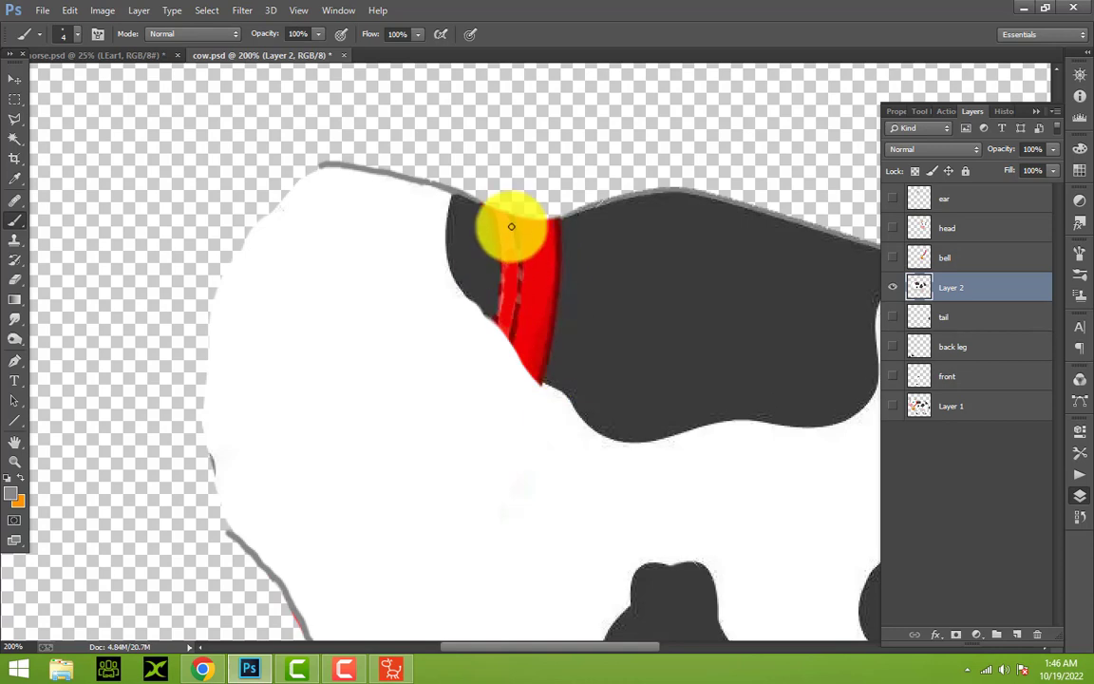
pyautogui.click(15, 122)
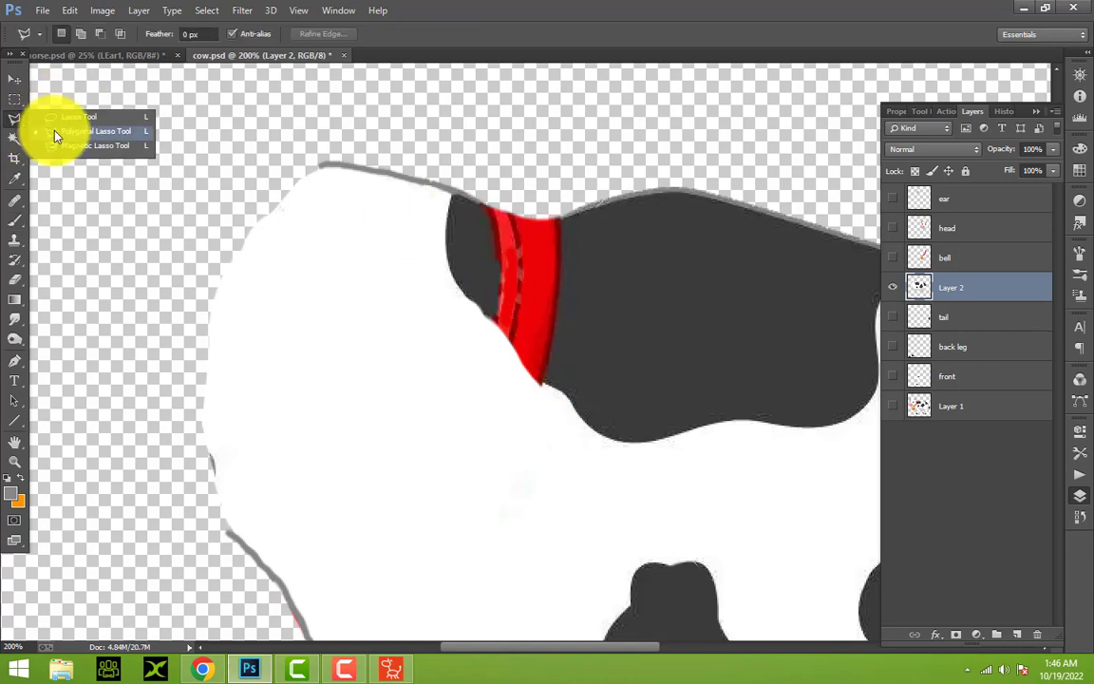
# Select the red collar area with the Polygonal Lasso
pyautogui.click(55, 132)
pyautogui.click(482, 208)
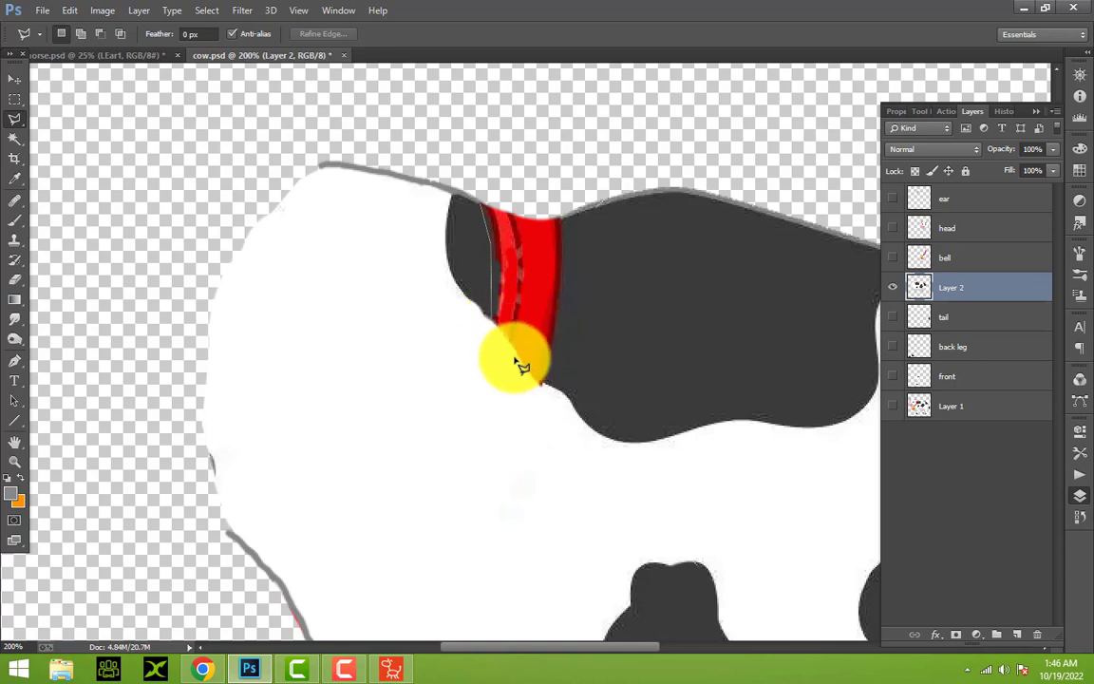
pyautogui.click(572, 386)
pyautogui.doubleClick(586, 372)
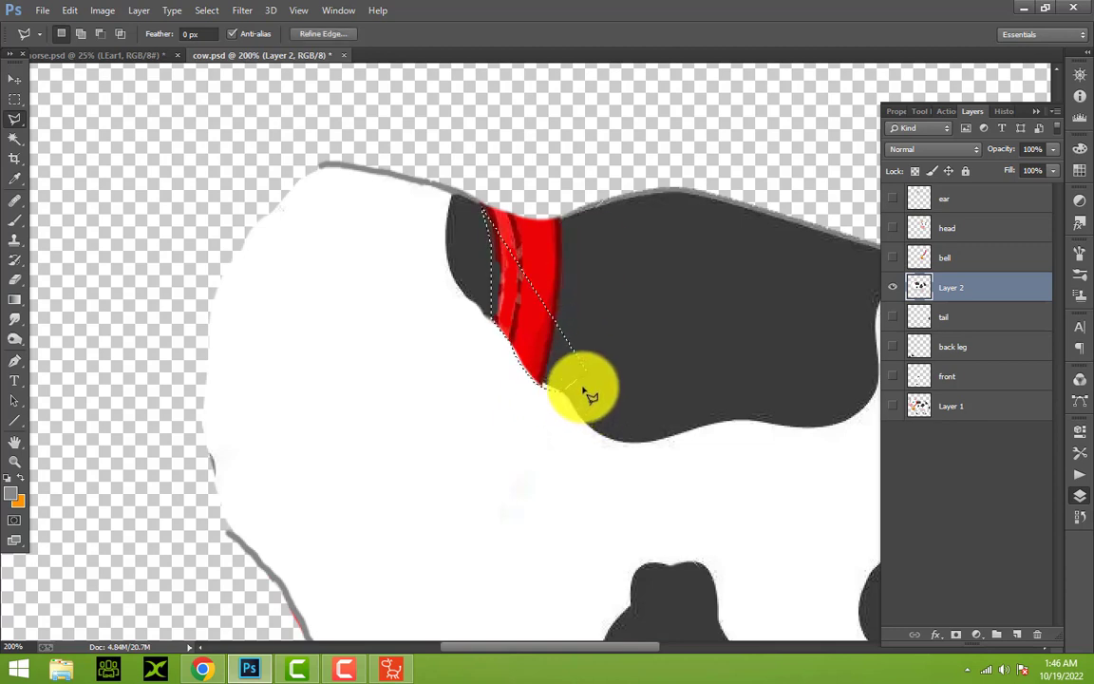
pyautogui.hotkey('ctrl', 'd')
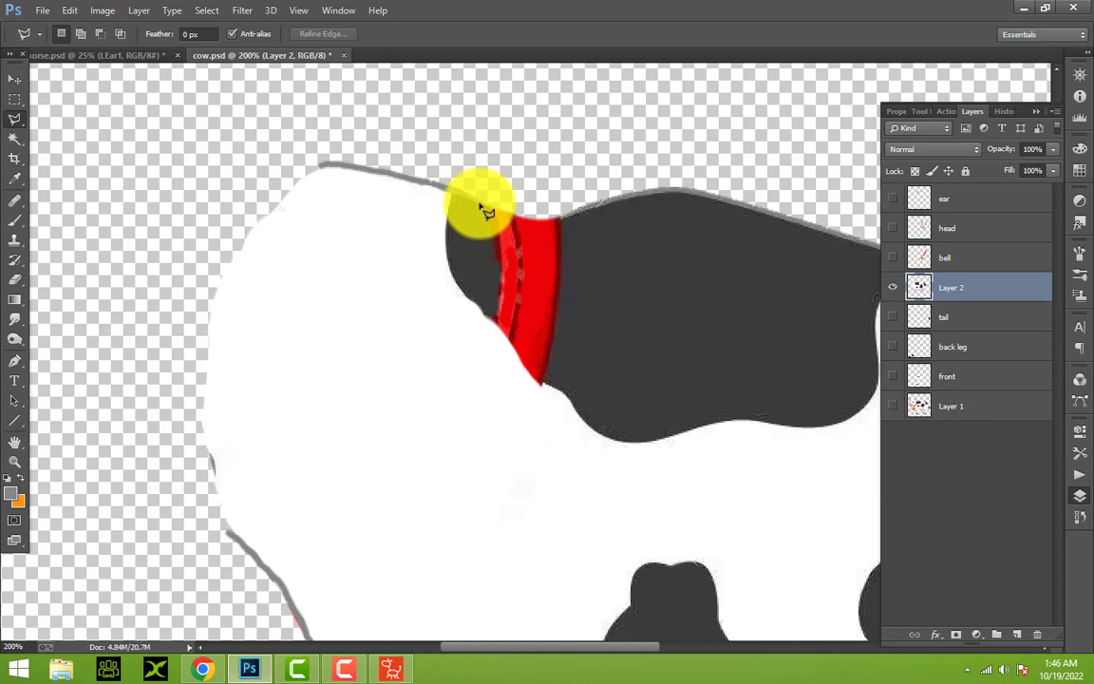
pyautogui.click(493, 323)
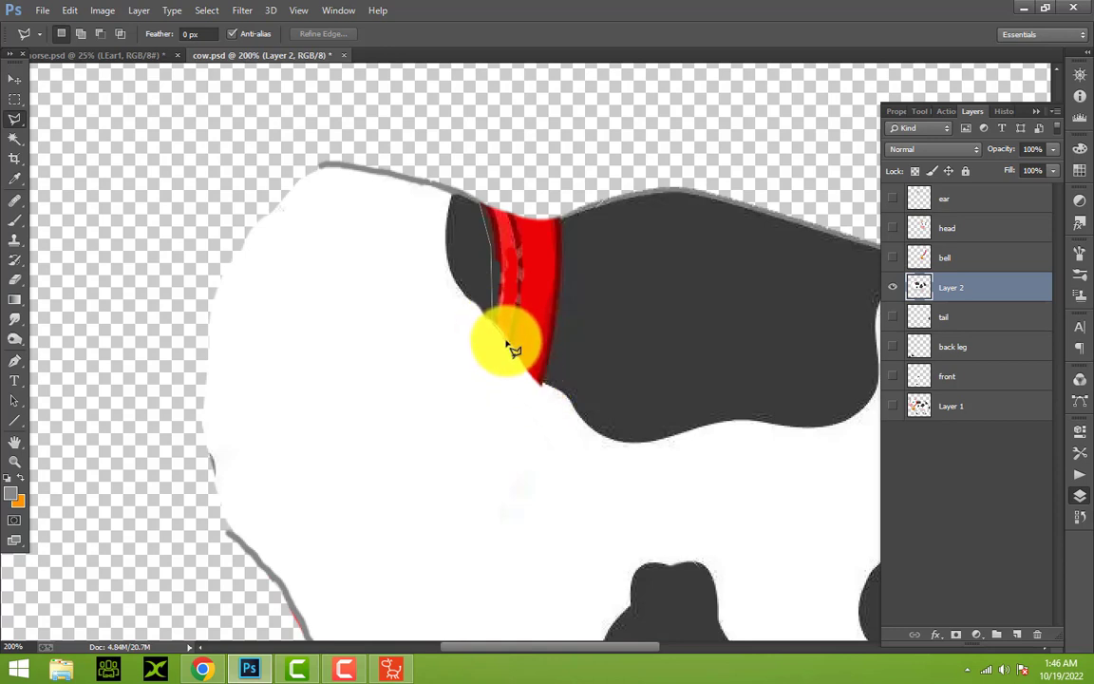
pyautogui.click(570, 390)
pyautogui.click(590, 282)
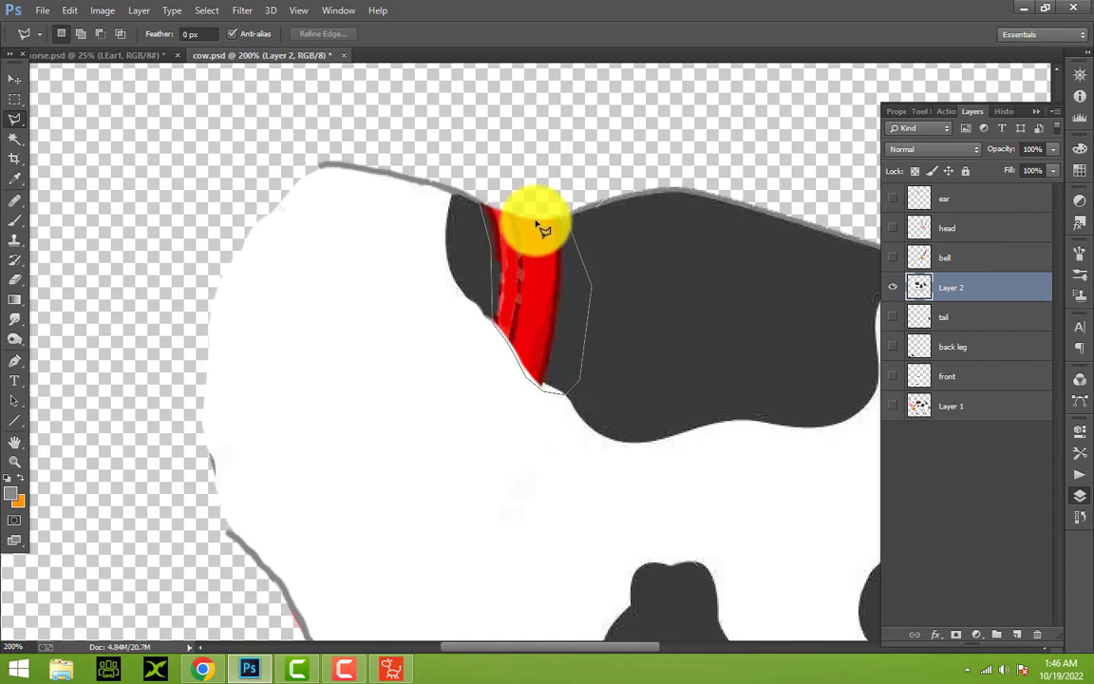
pyautogui.click(481, 211)
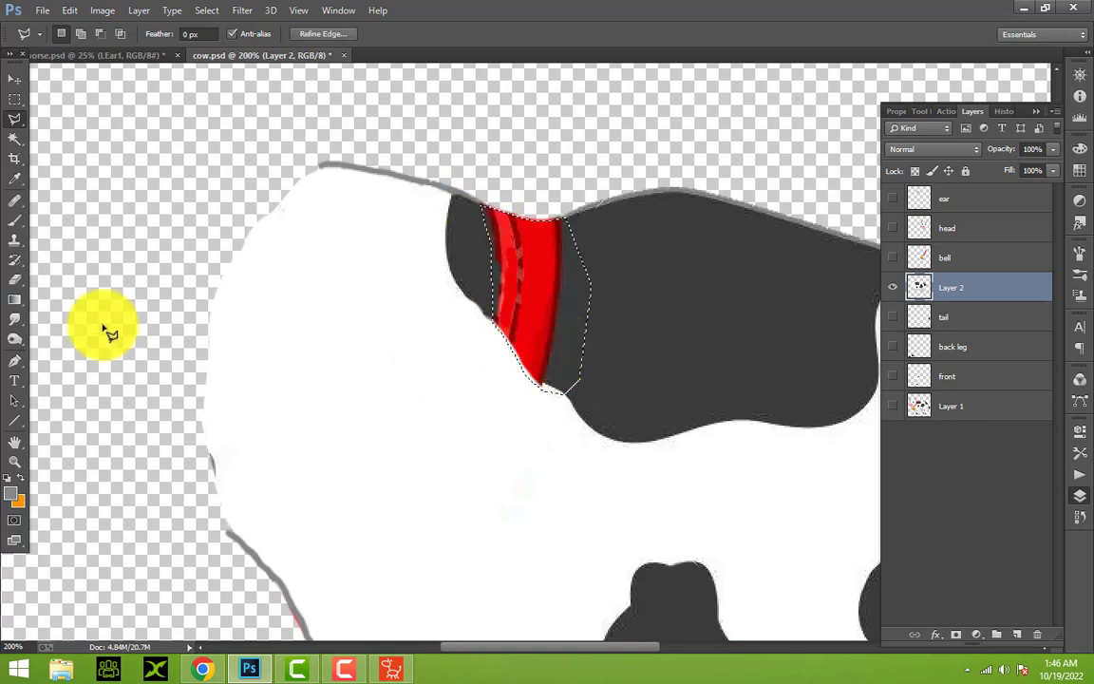
# Sample the neck patch's dark grey and paint over the red collar with a larger brush
pyautogui.press('i')
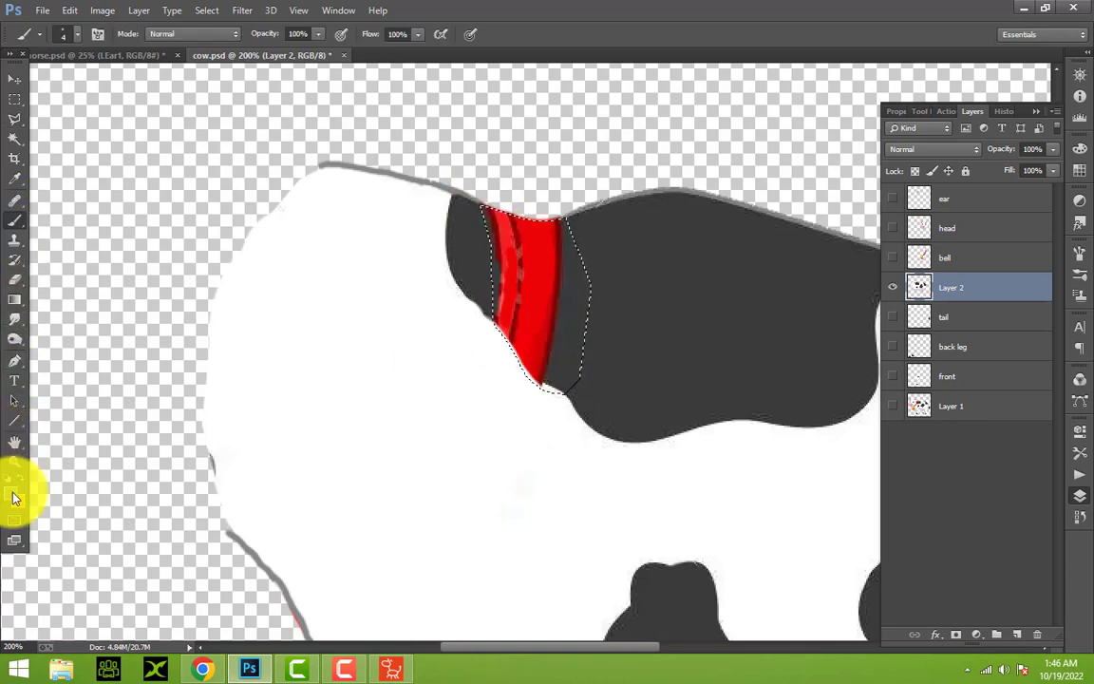
pyautogui.click(11, 493)
pyautogui.click(843, 339)
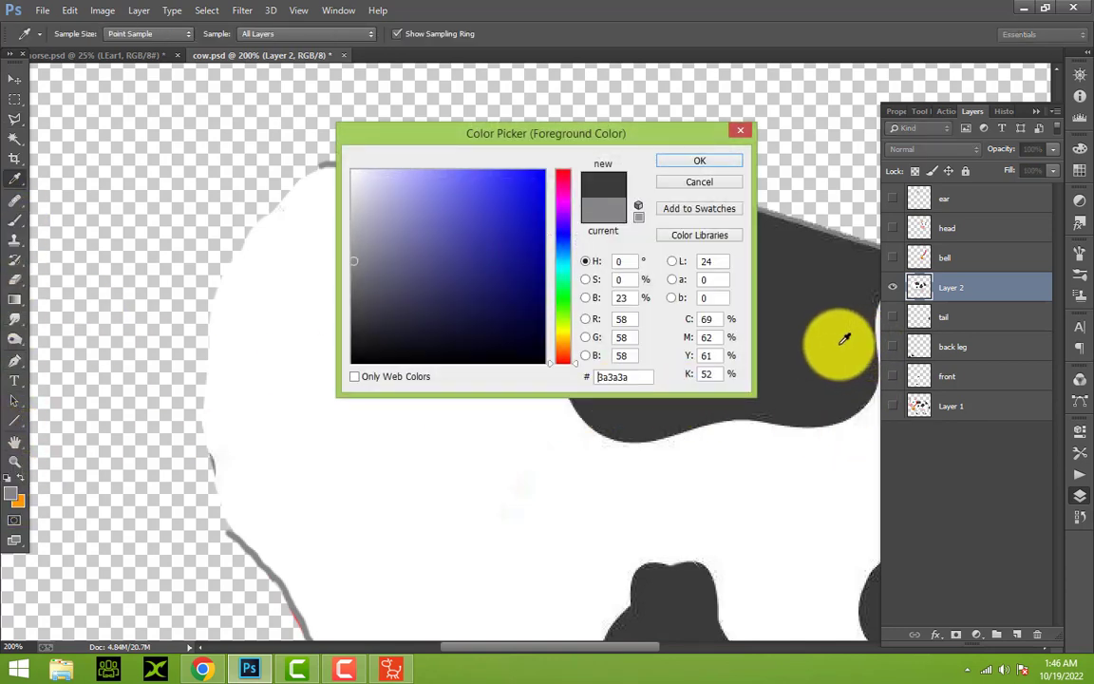
pyautogui.click(694, 164)
pyautogui.press('b')
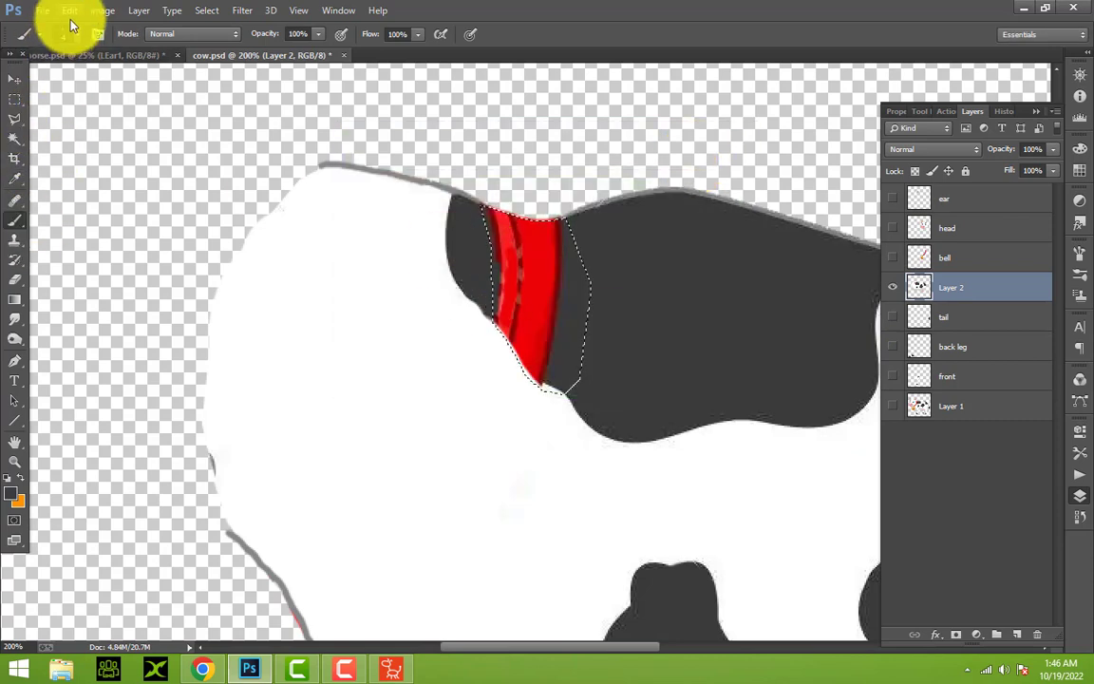
pyautogui.click(80, 36)
pyautogui.click(501, 225)
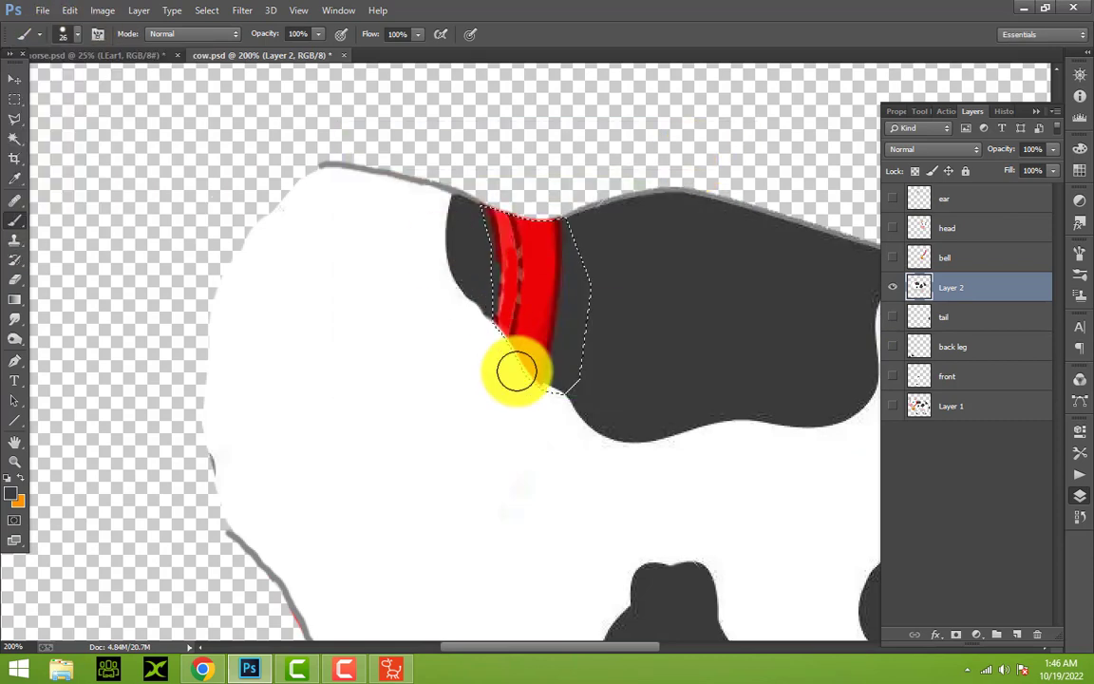
pyautogui.moveTo(515, 372)
pyautogui.mouseDown()
pyautogui.moveTo(508, 218)
pyautogui.moveTo(574, 215)
pyautogui.moveTo(501, 205)
pyautogui.moveTo(472, 255)
pyautogui.mouseUp()
# Sample the light grey outline colour and set the brush size to 4 px
pyautogui.click(14, 120)
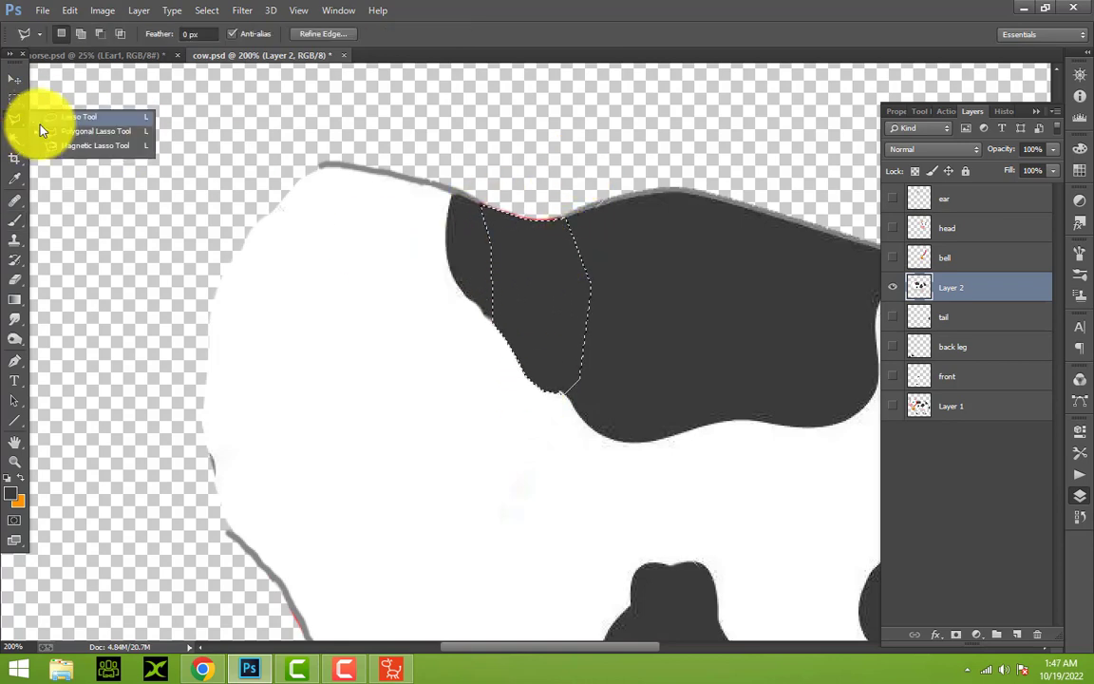
pyautogui.click(138, 180)
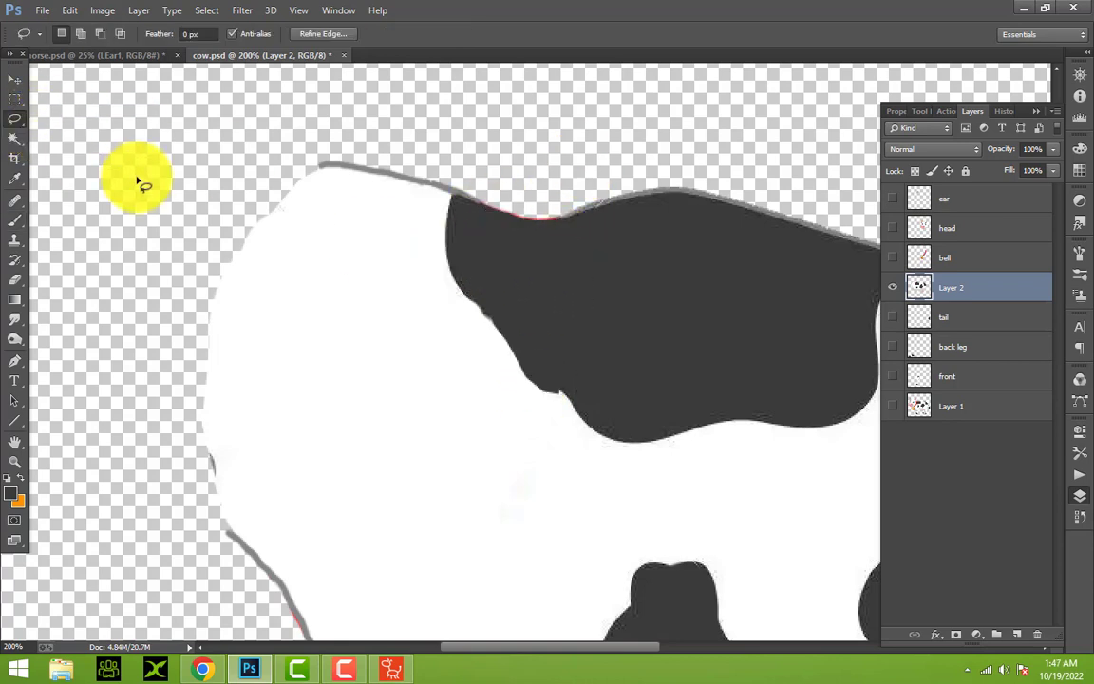
pyautogui.click(9, 493)
pyautogui.click(328, 161)
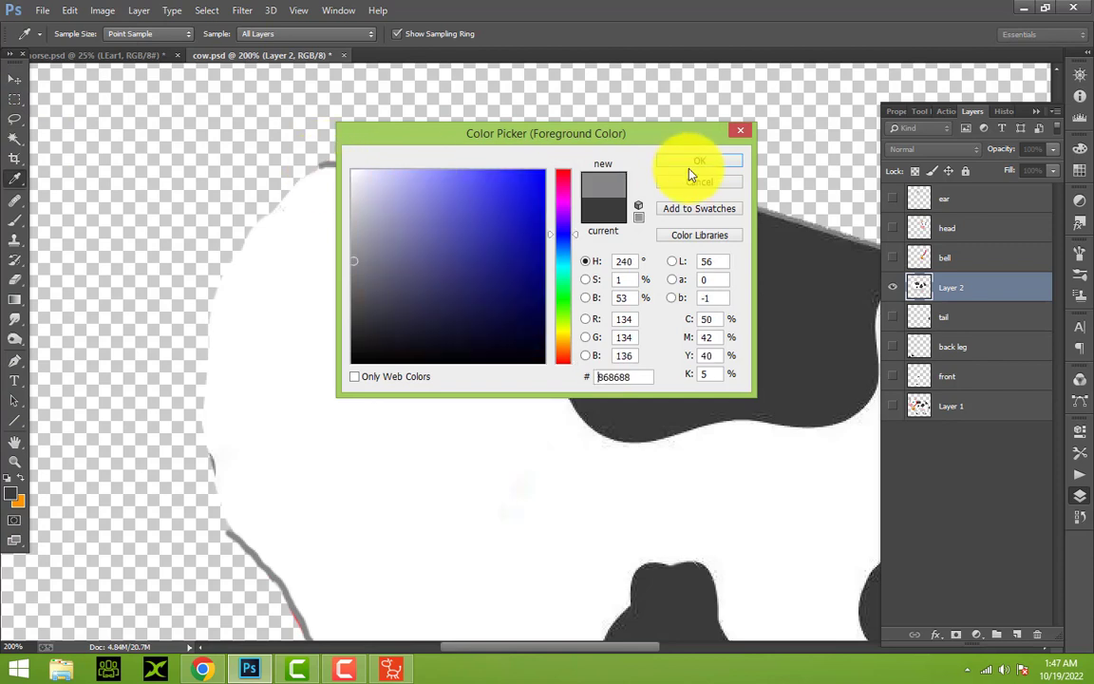
pyautogui.click(697, 159)
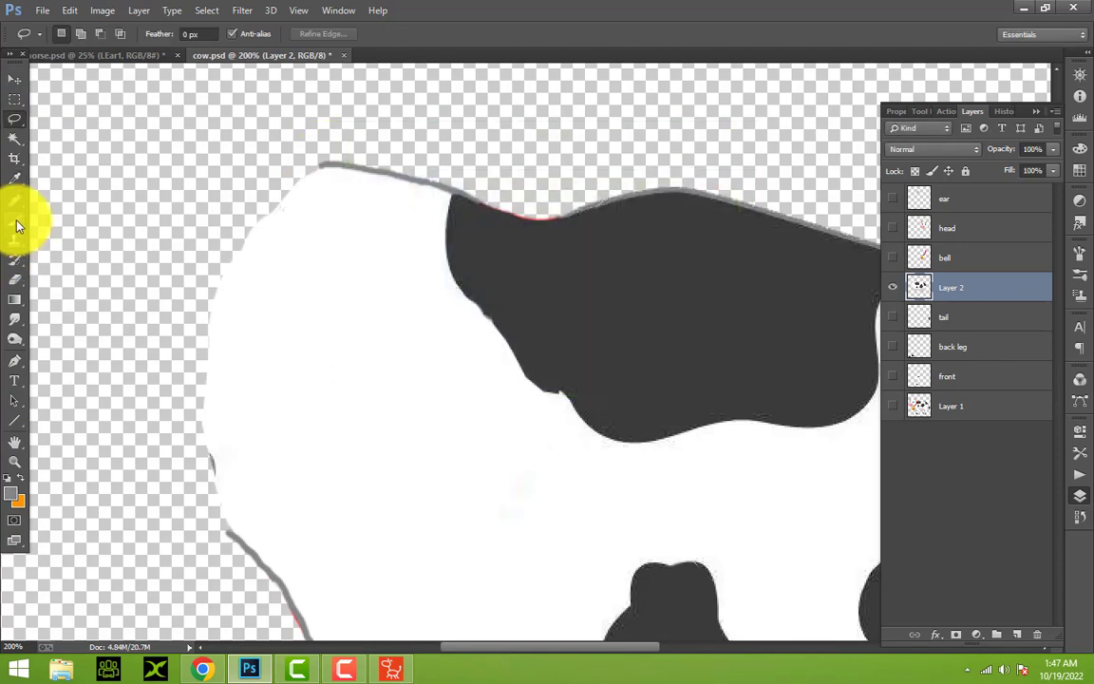
pyautogui.click(14, 219)
pyautogui.click(64, 31)
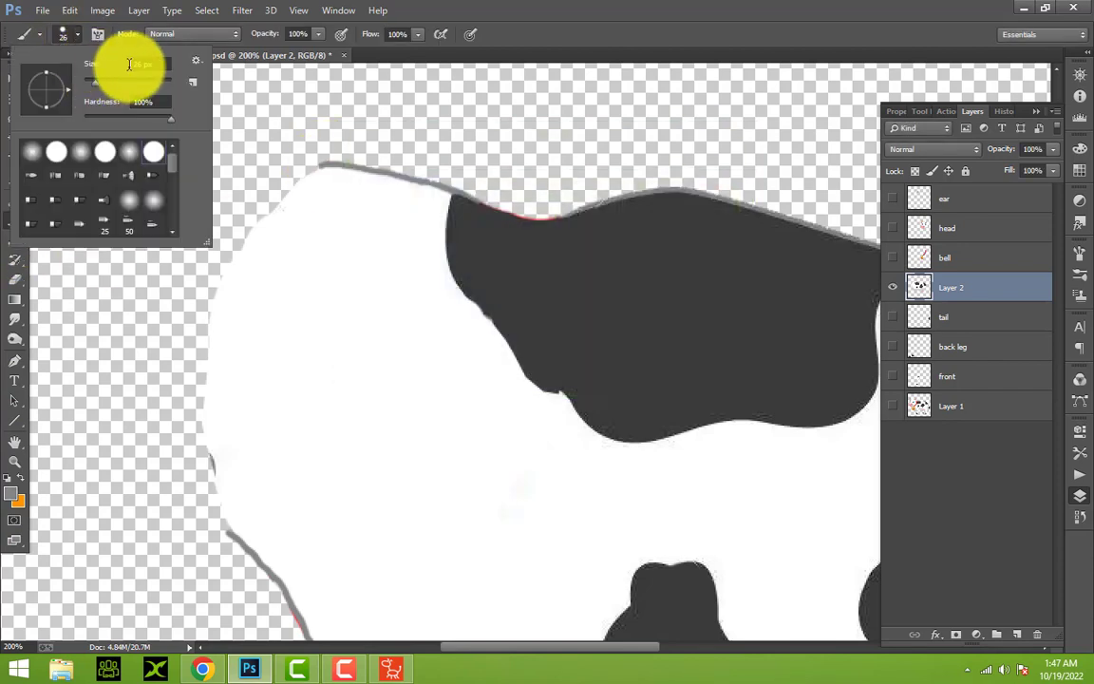
pyautogui.moveTo(136, 65); pyautogui.dragTo(120, 64)
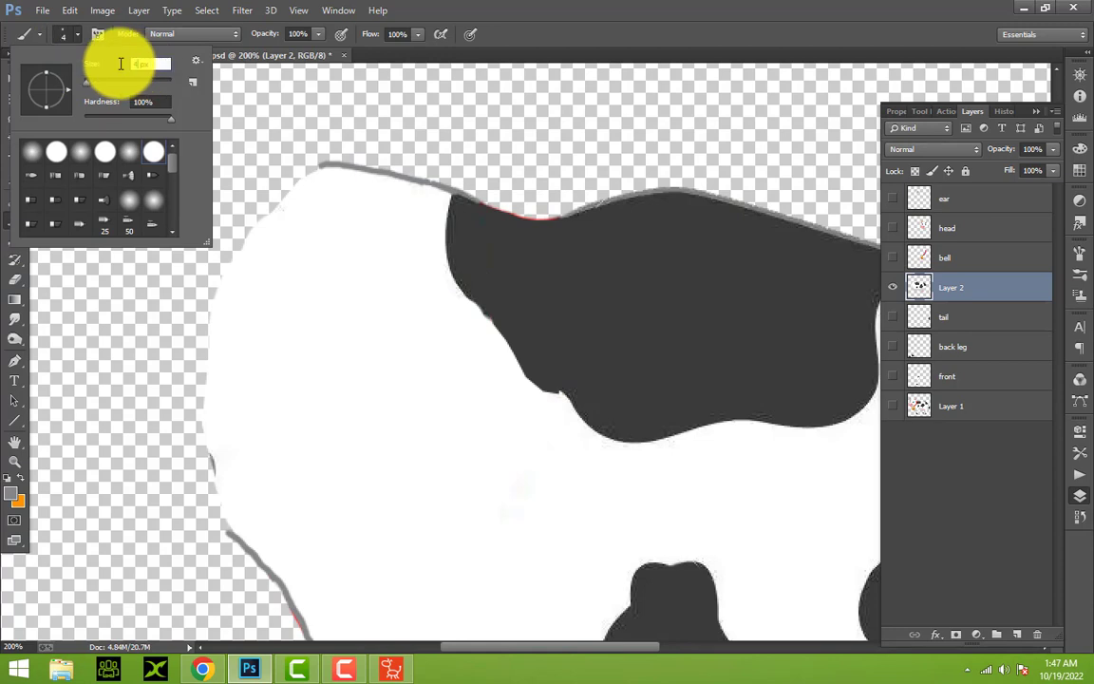
pyautogui.press('Return')
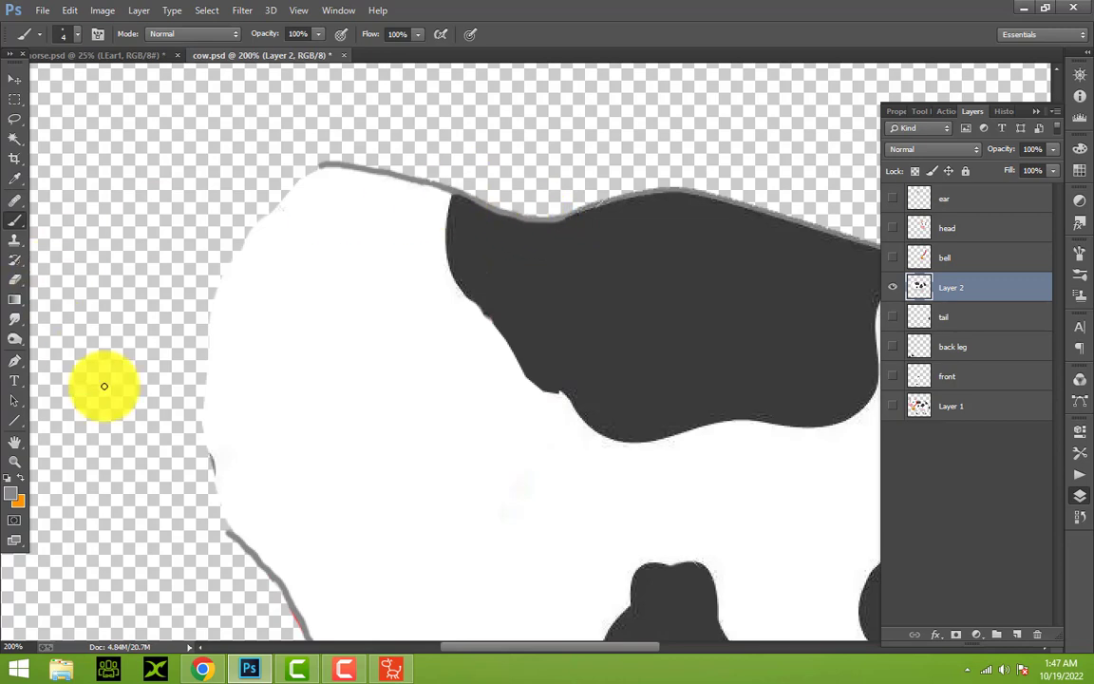
pyautogui.click(14, 460)
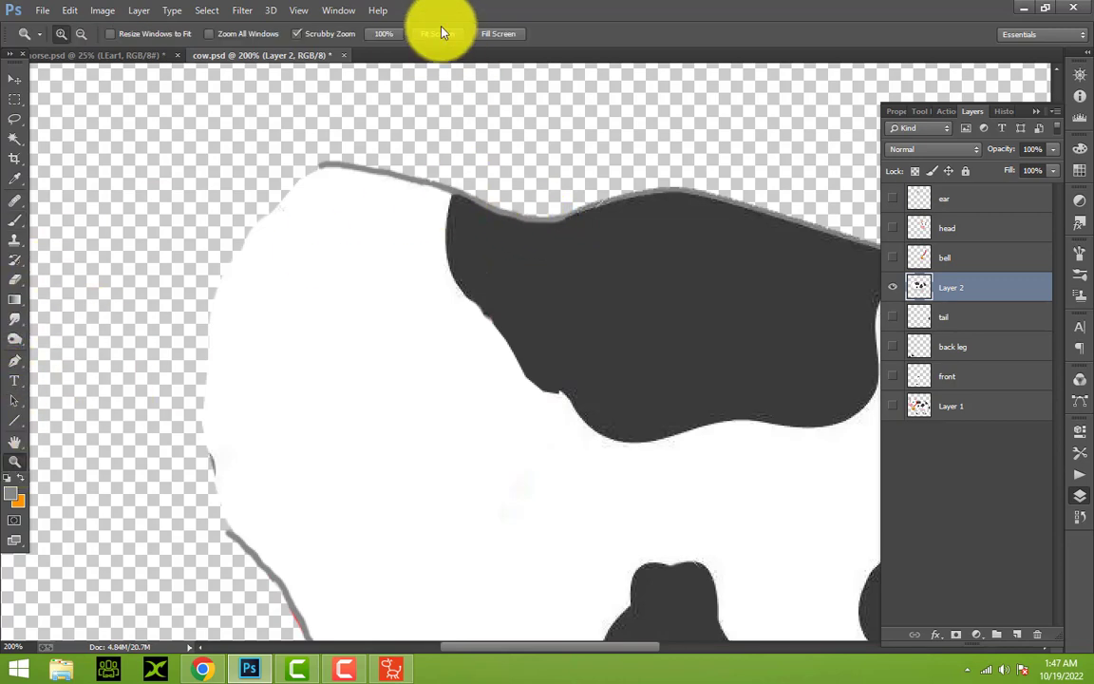
# Fit the cow on screen, show the head layer, and move the head left
pyautogui.click(439, 33)
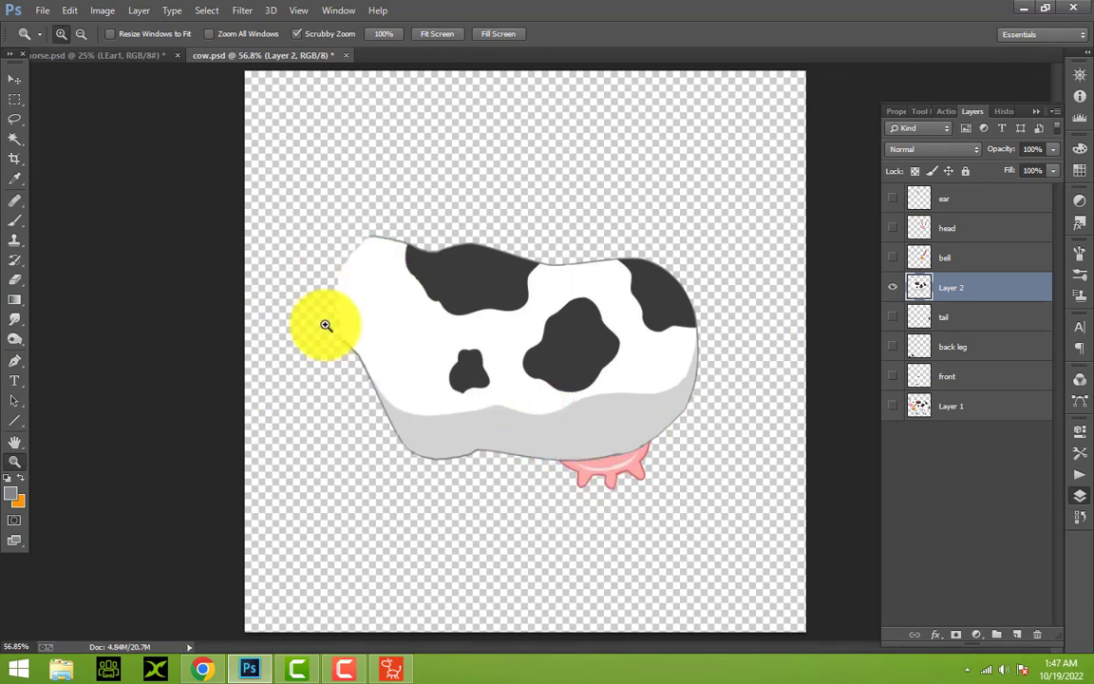
pyautogui.click(16, 79)
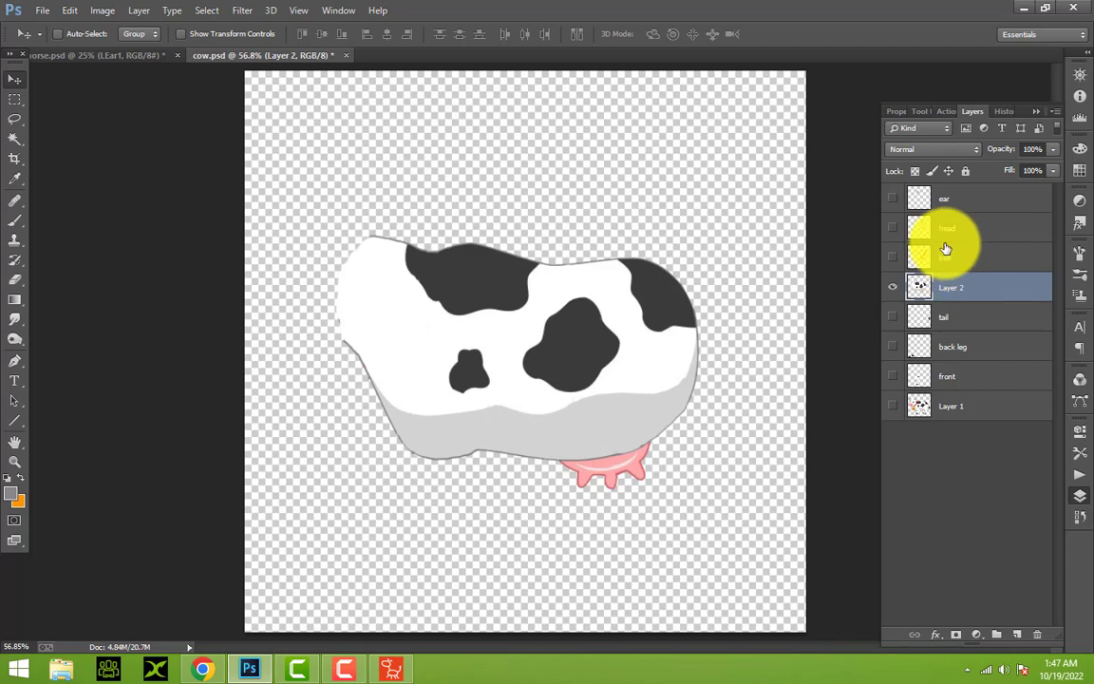
pyautogui.click(891, 227)
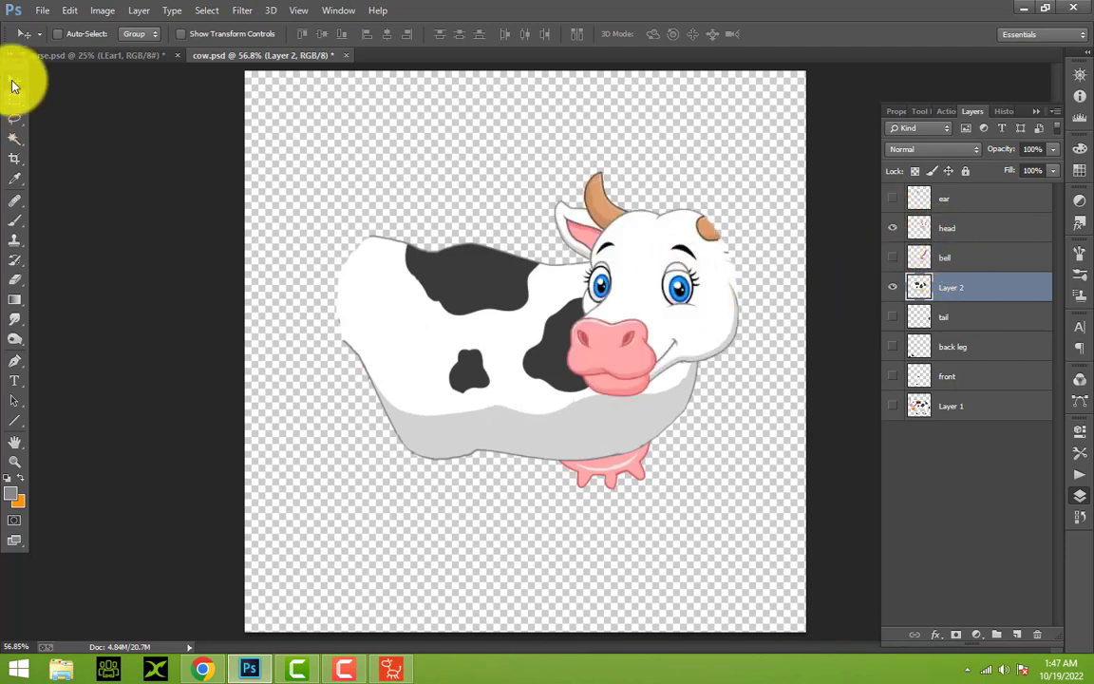
pyautogui.rightClick(663, 288)
pyautogui.click(696, 312)
pyautogui.moveTo(693, 315)
pyautogui.mouseDown()
pyautogui.moveTo(323, 304)
pyautogui.moveTo(350, 306)
pyautogui.mouseUp()
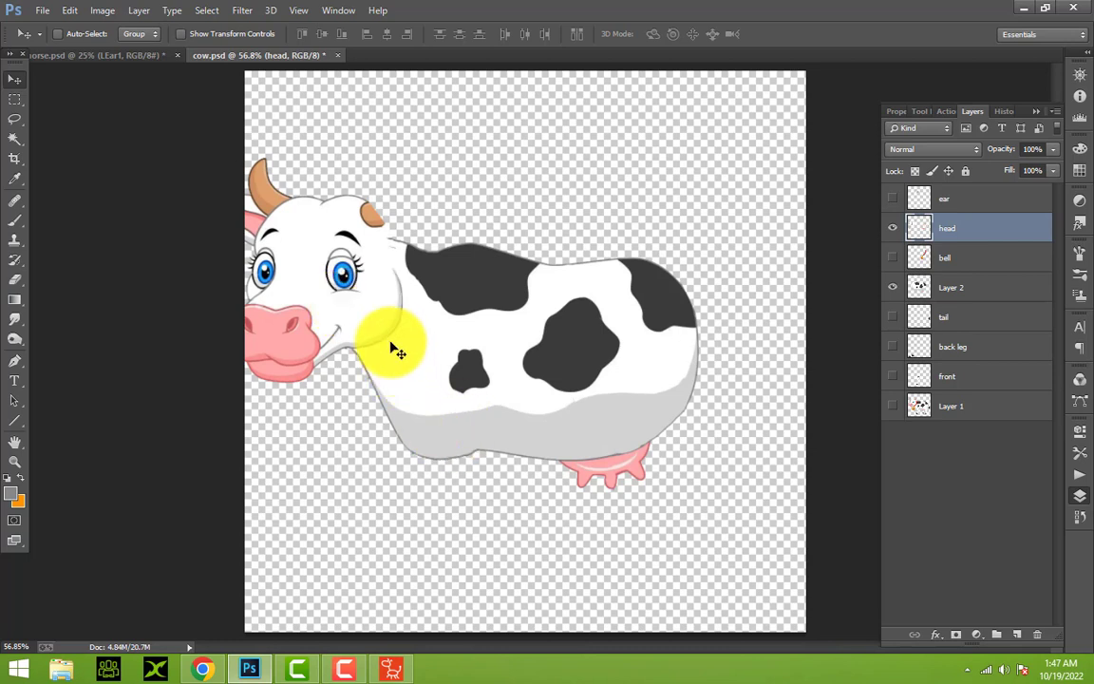
# Shift the Layer 2 body right and move the head to meet its front, then view at 100%
pyautogui.rightClick(617, 371)
pyautogui.click(631, 378)
pyautogui.moveTo(581, 373); pyautogui.dragTo(574, 368)
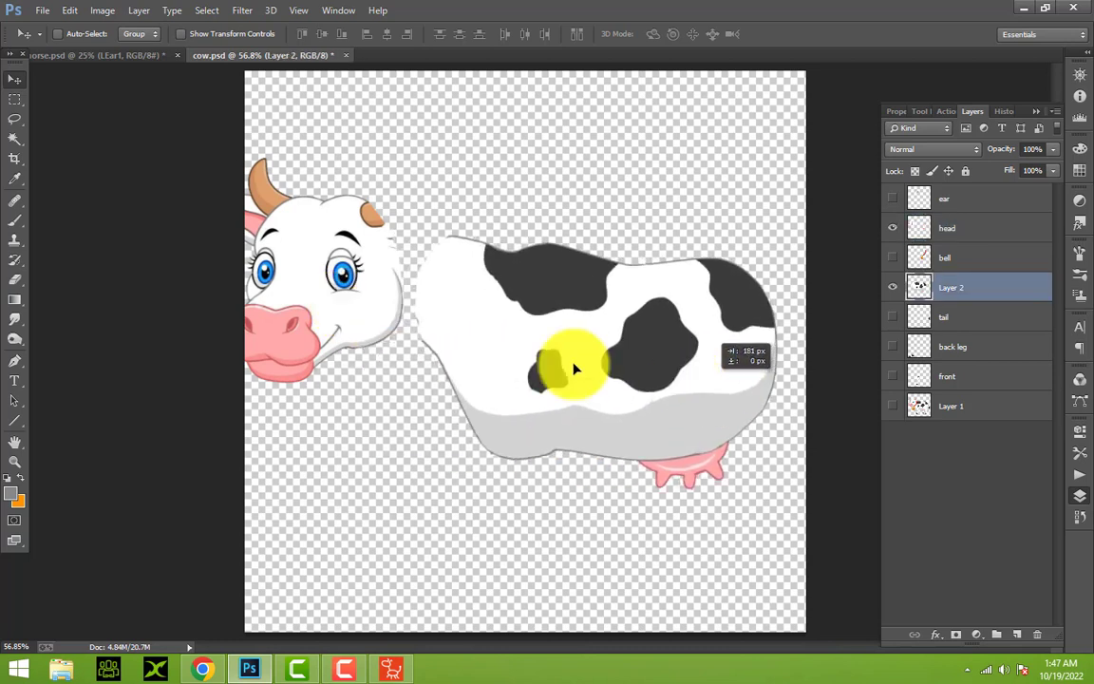
pyautogui.rightClick(350, 317)
pyautogui.click(359, 322)
pyautogui.moveTo(359, 322); pyautogui.dragTo(438, 324)
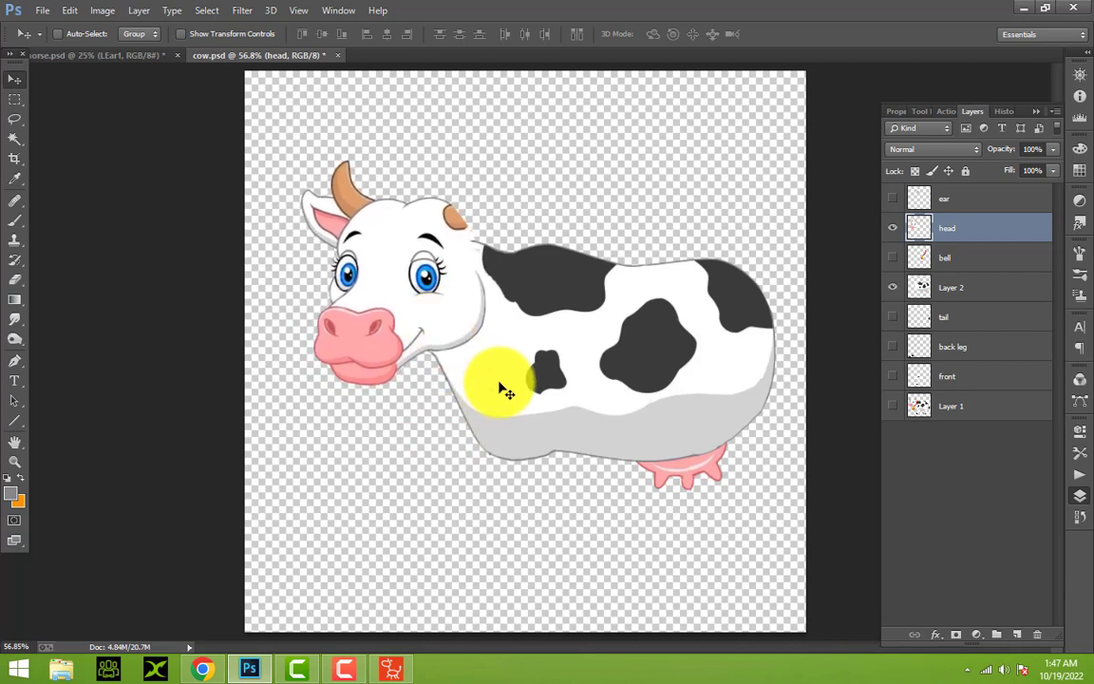
pyautogui.doubleClick(14, 463)
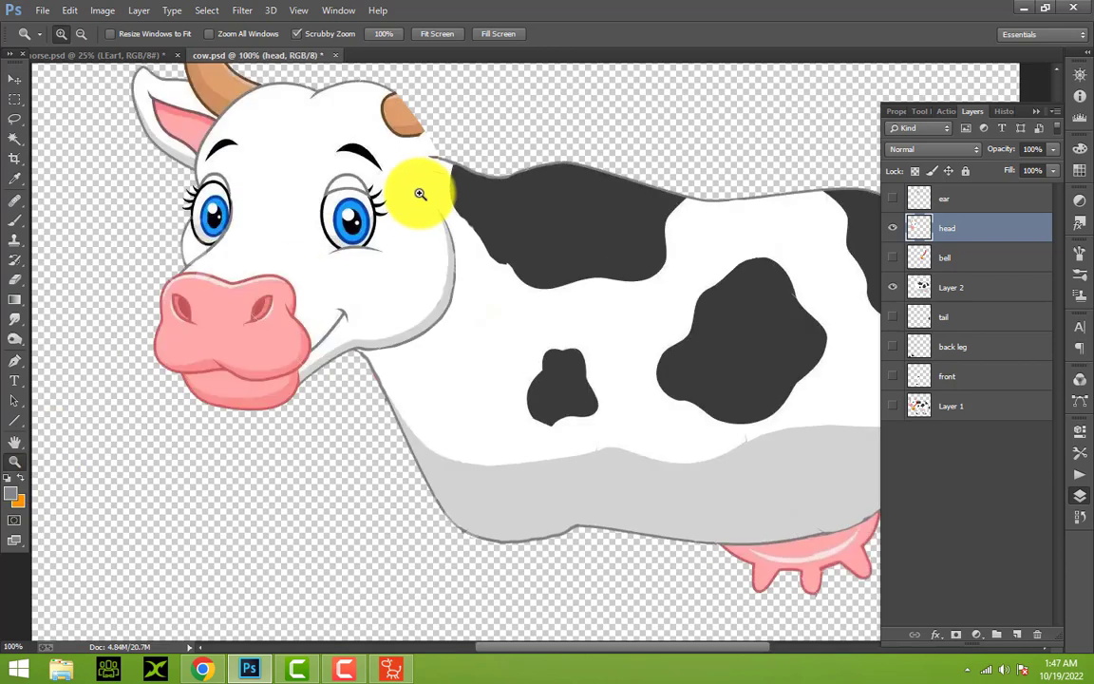
# Zoom in on the cow's head and hide Layer 2 so only the head shows
pyautogui.click(420, 194)
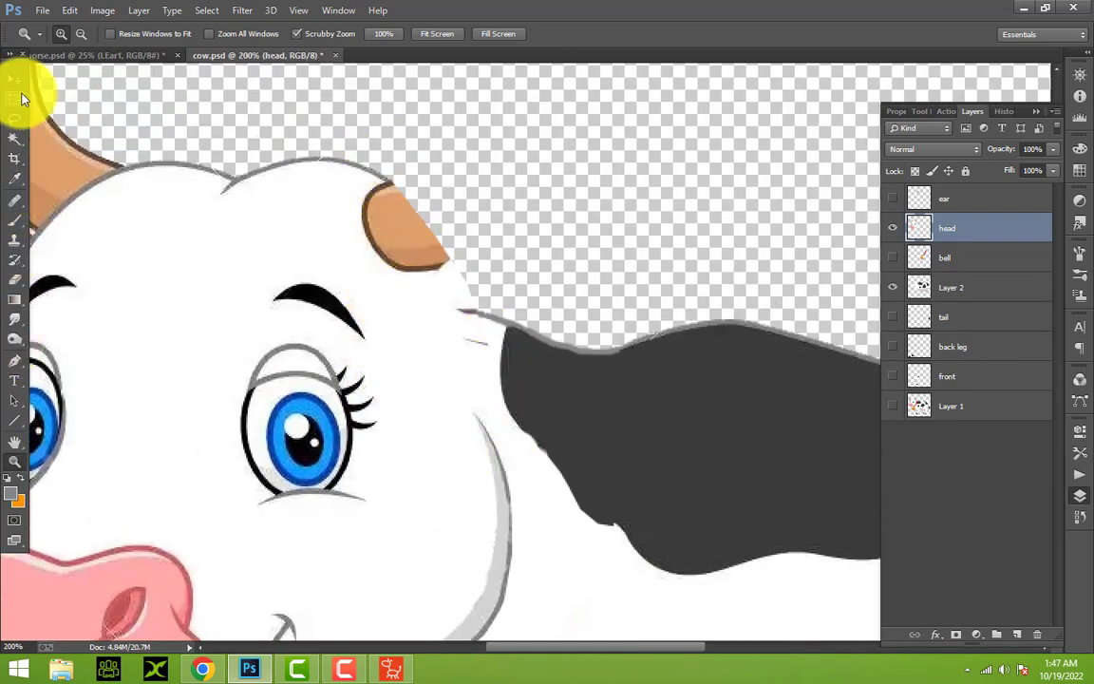
pyautogui.click(14, 78)
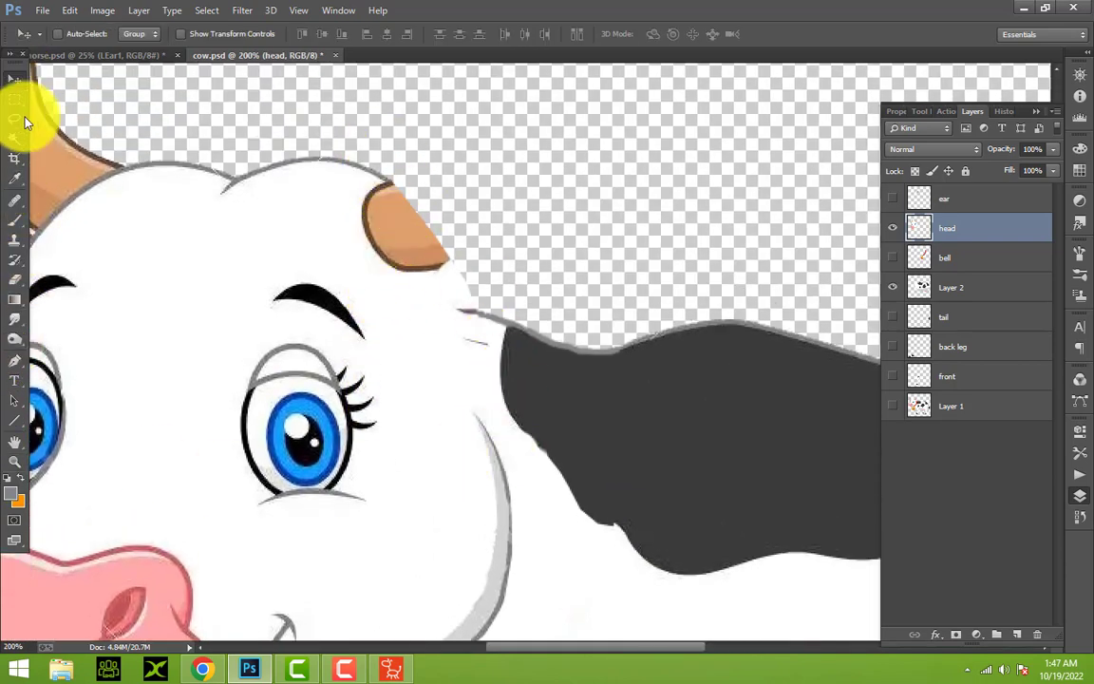
pyautogui.click(894, 290)
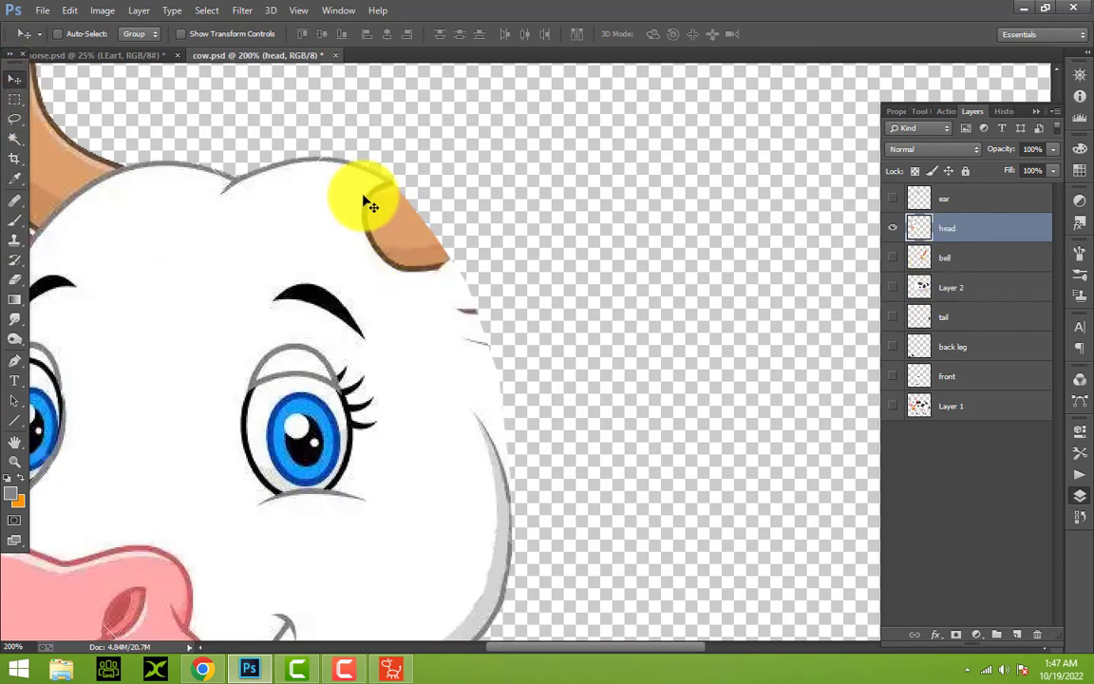
pyautogui.click(14, 279)
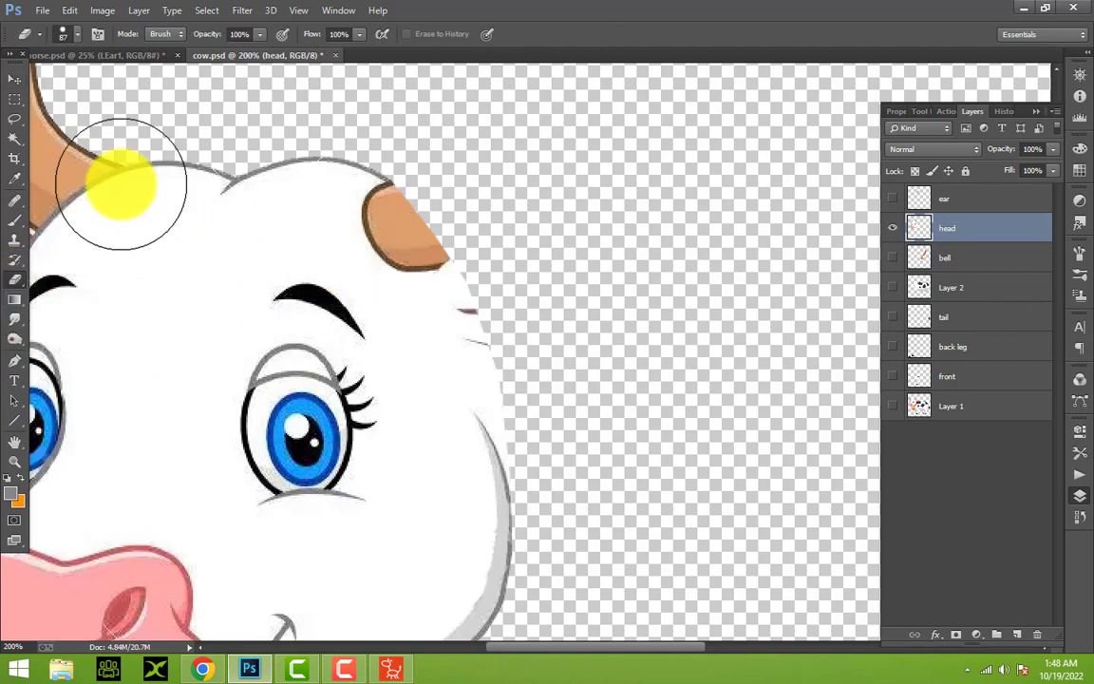
pyautogui.click(14, 119)
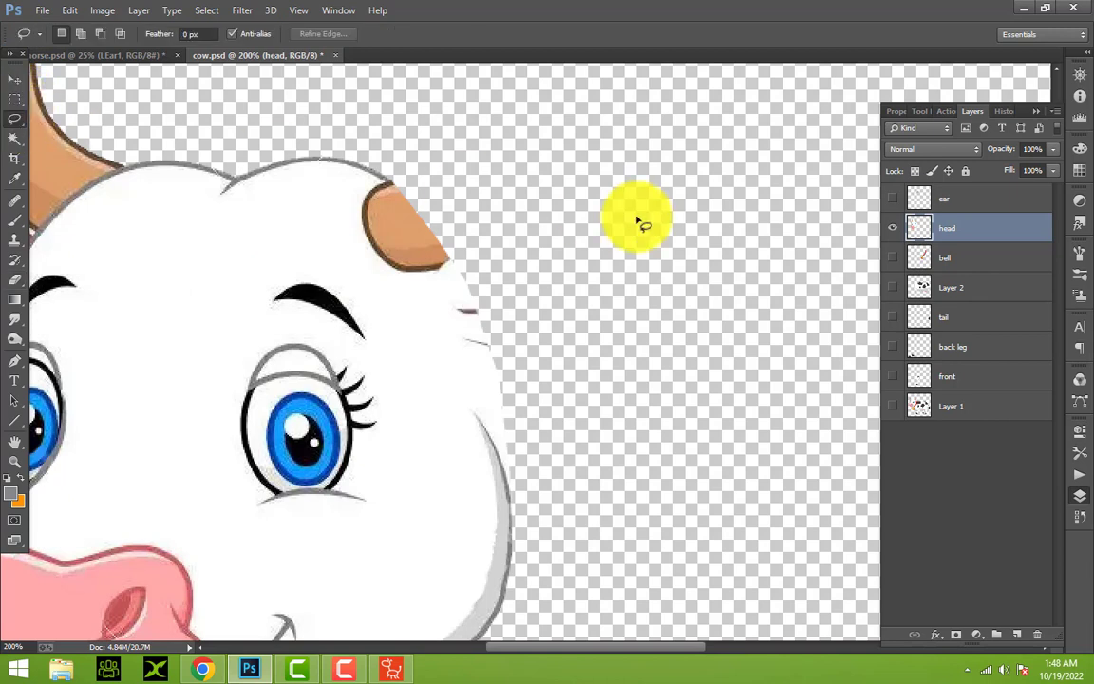
pyautogui.click(14, 82)
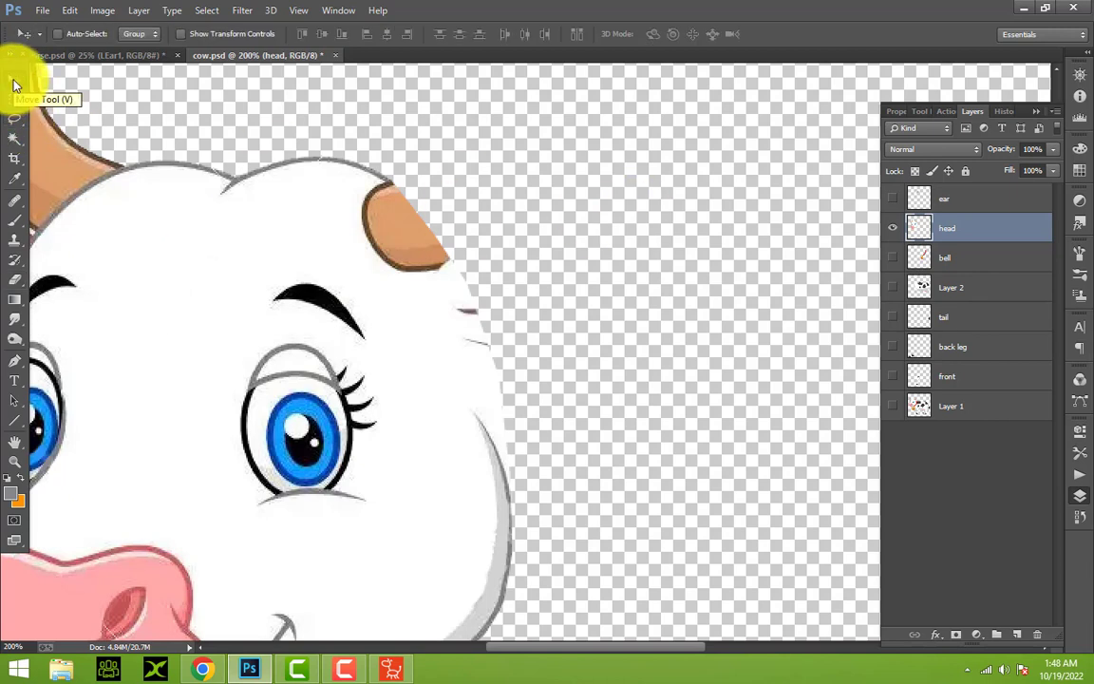
# Show Layer 1, hide the head layer, and outline the horn with the Polygonal Lasso
pyautogui.click(895, 405)
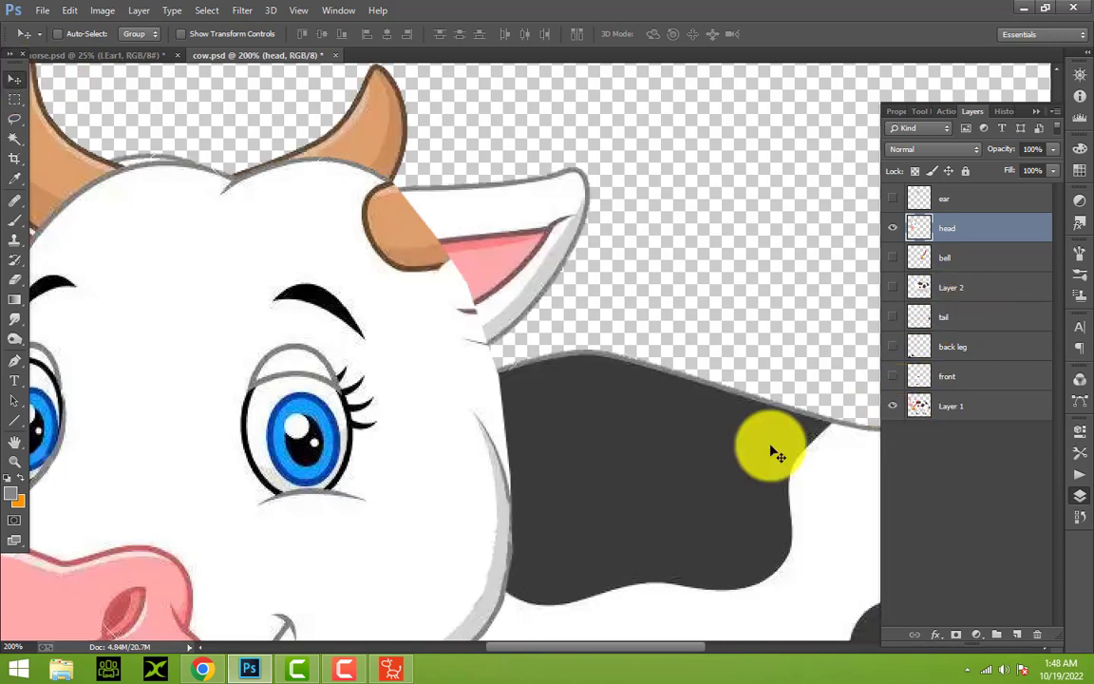
pyautogui.click(897, 229)
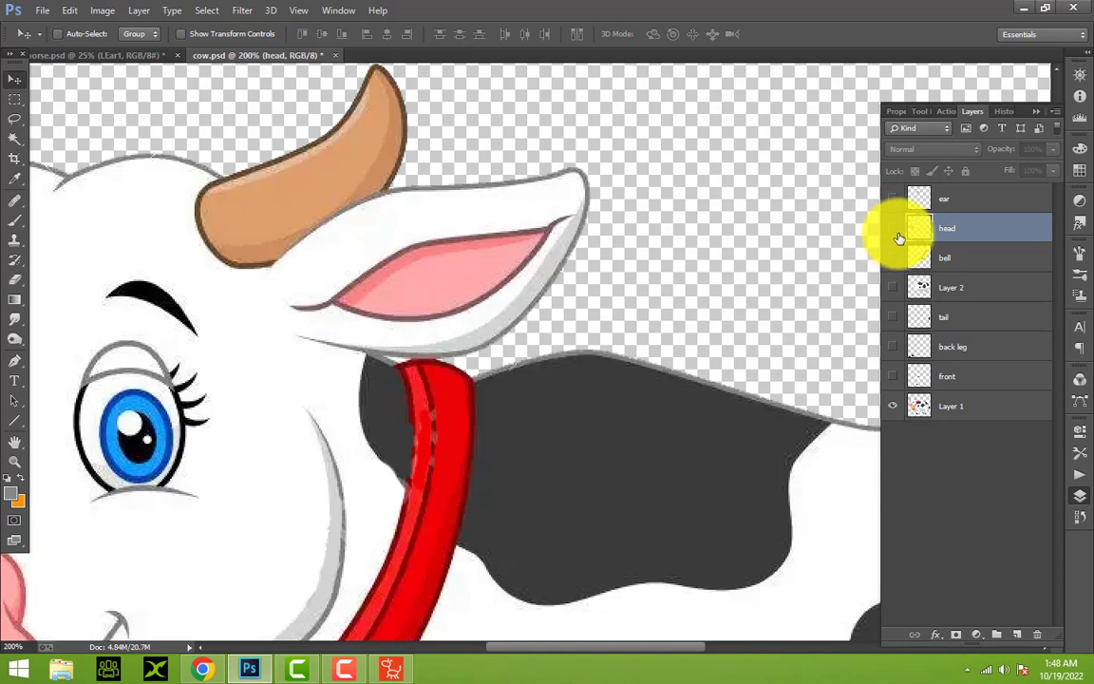
pyautogui.rightClick(18, 122)
pyautogui.click(54, 132)
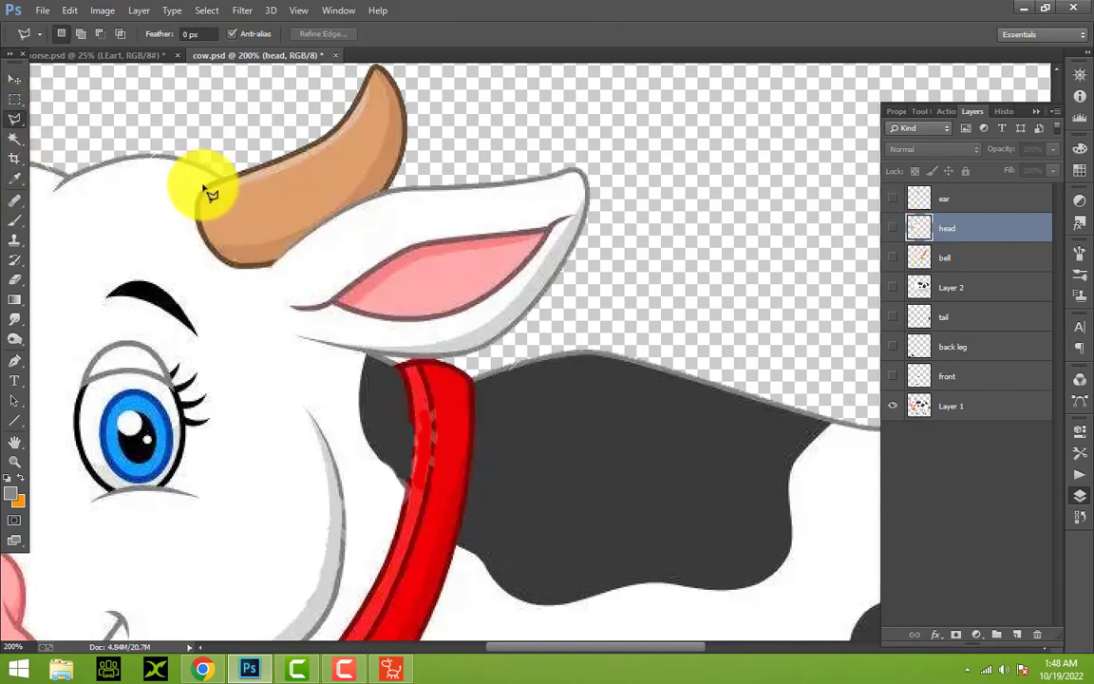
pyautogui.click(226, 180)
pyautogui.click(316, 135)
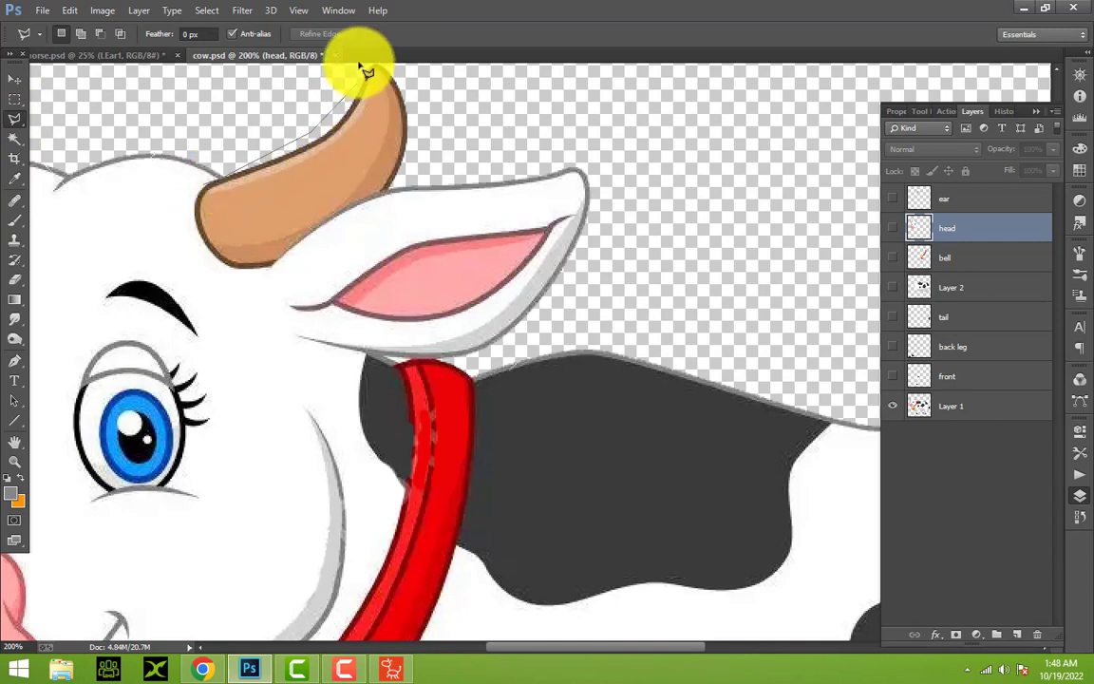
pyautogui.click(383, 66)
pyautogui.click(426, 93)
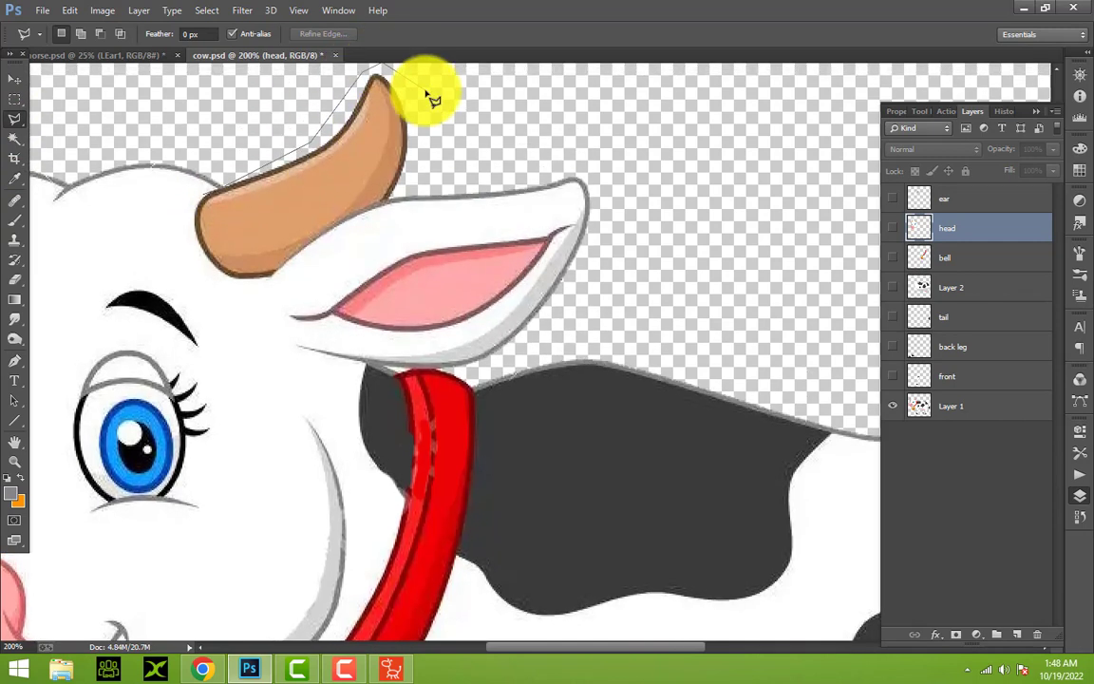
pyautogui.click(425, 181)
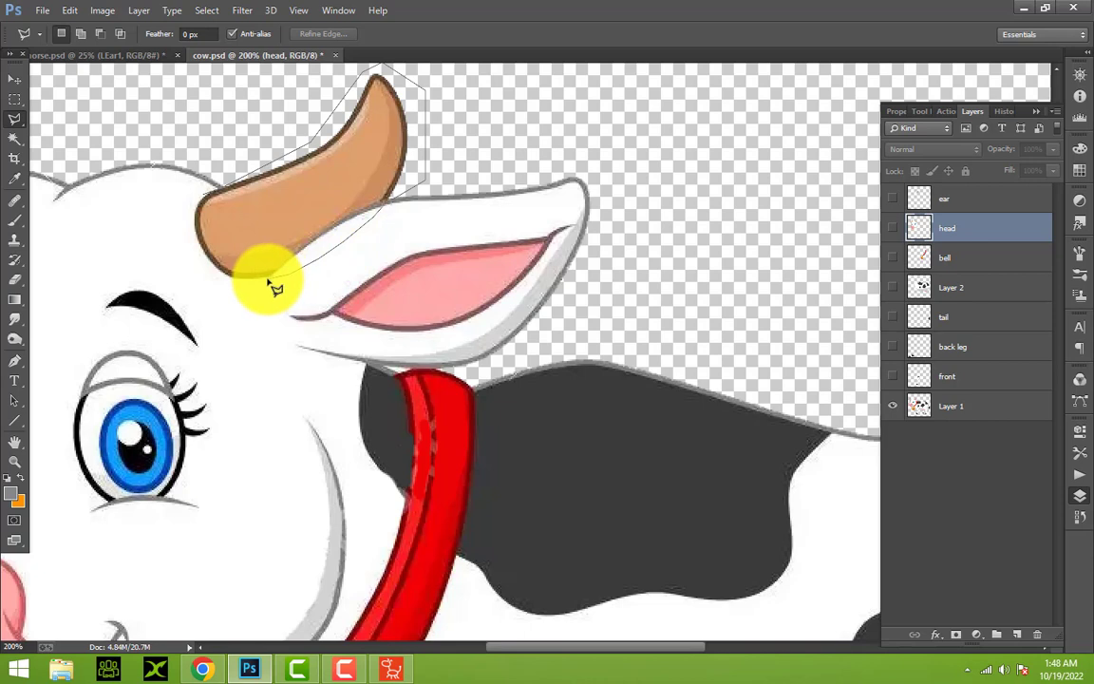
pyautogui.click(212, 275)
pyautogui.click(195, 238)
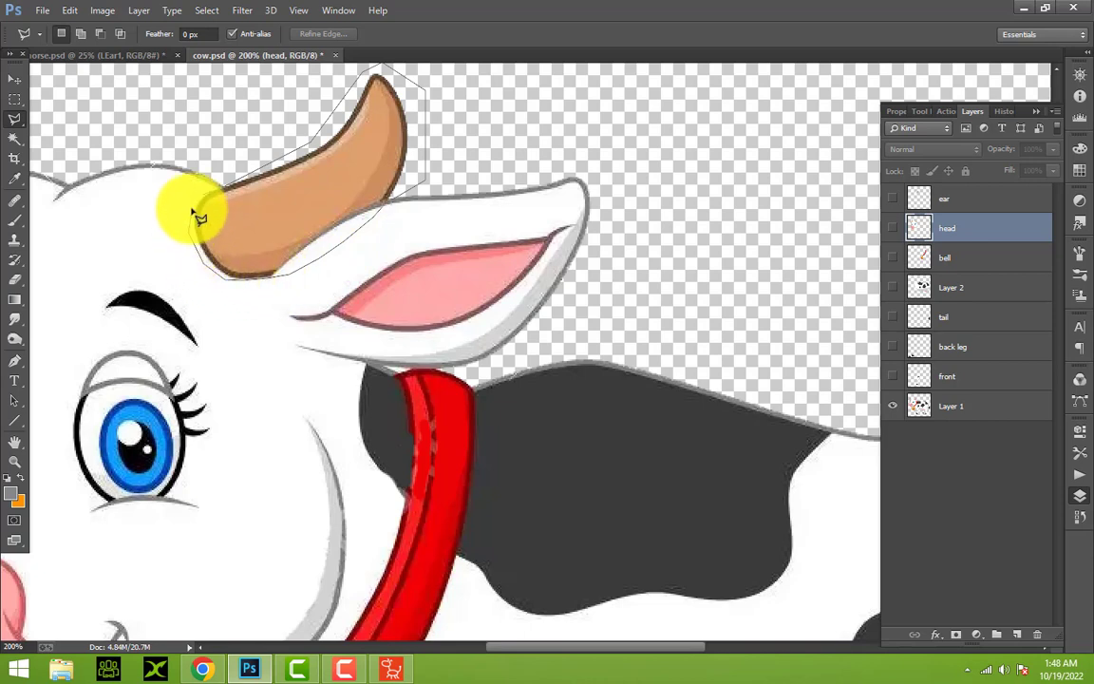
pyautogui.doubleClick(211, 201)
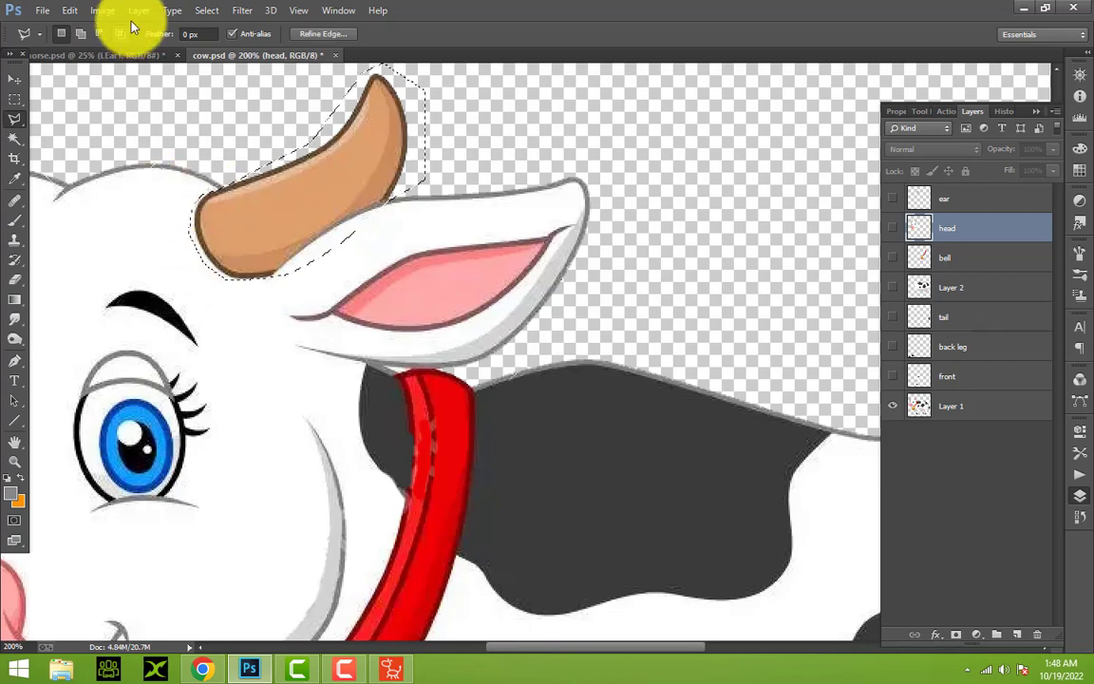
# Copy the horn from Layer 1 and paste it onto a new Layer 3
pyautogui.click(69, 10)
pyautogui.click(14, 78)
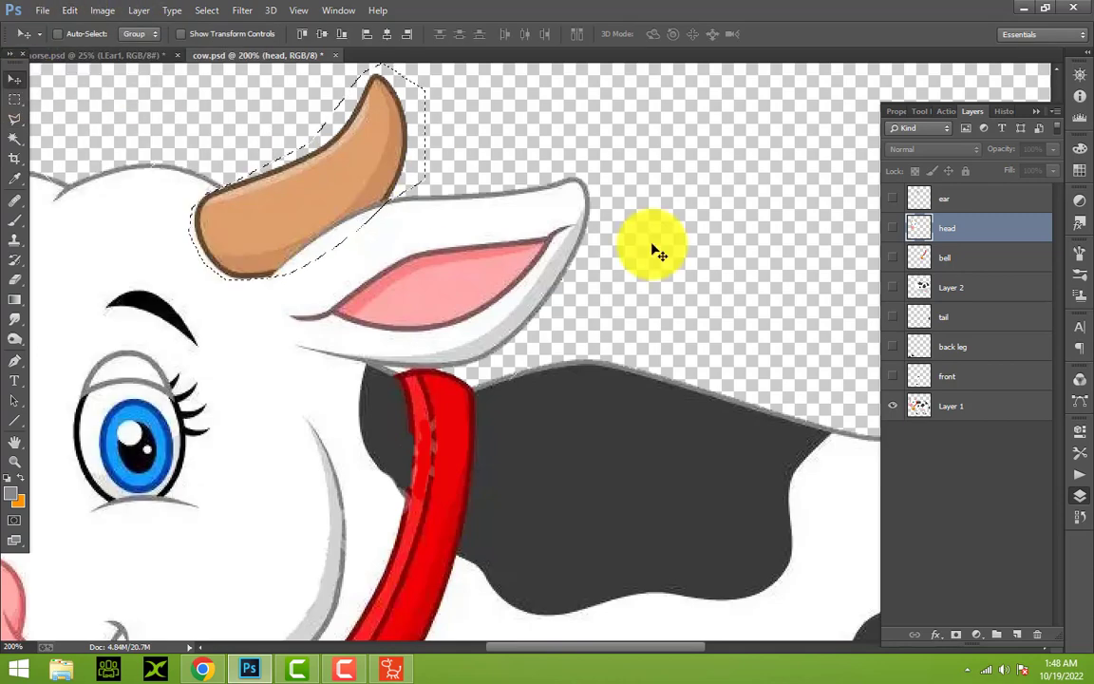
pyautogui.click(926, 404)
pyautogui.click(69, 10)
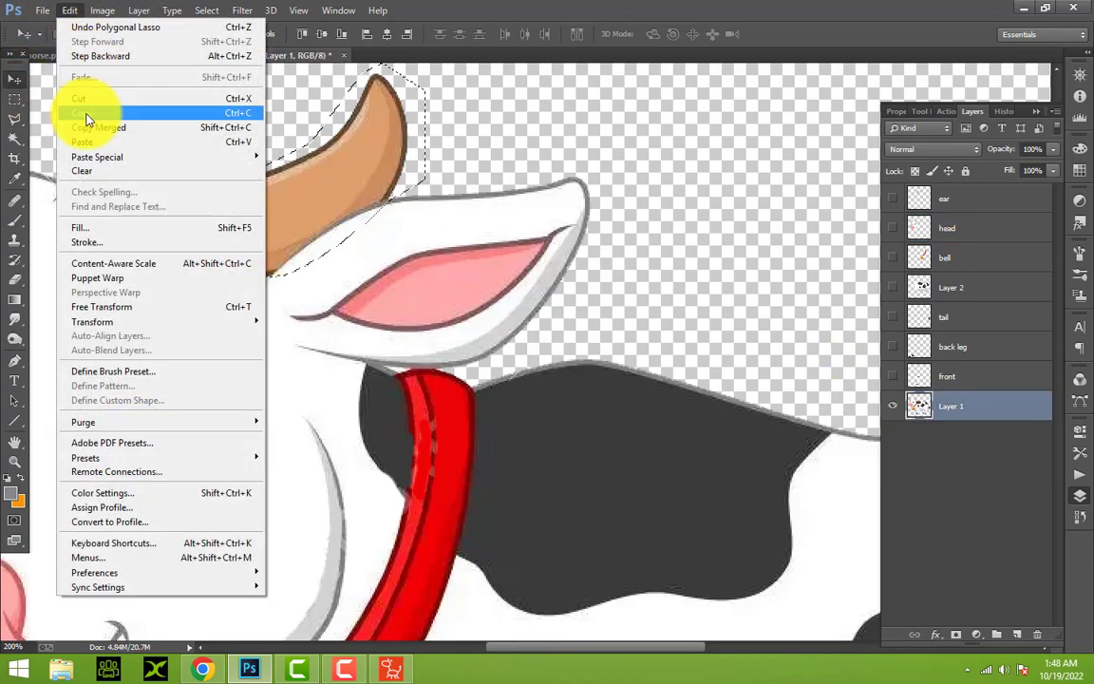
pyautogui.click(88, 113)
pyautogui.click(74, 12)
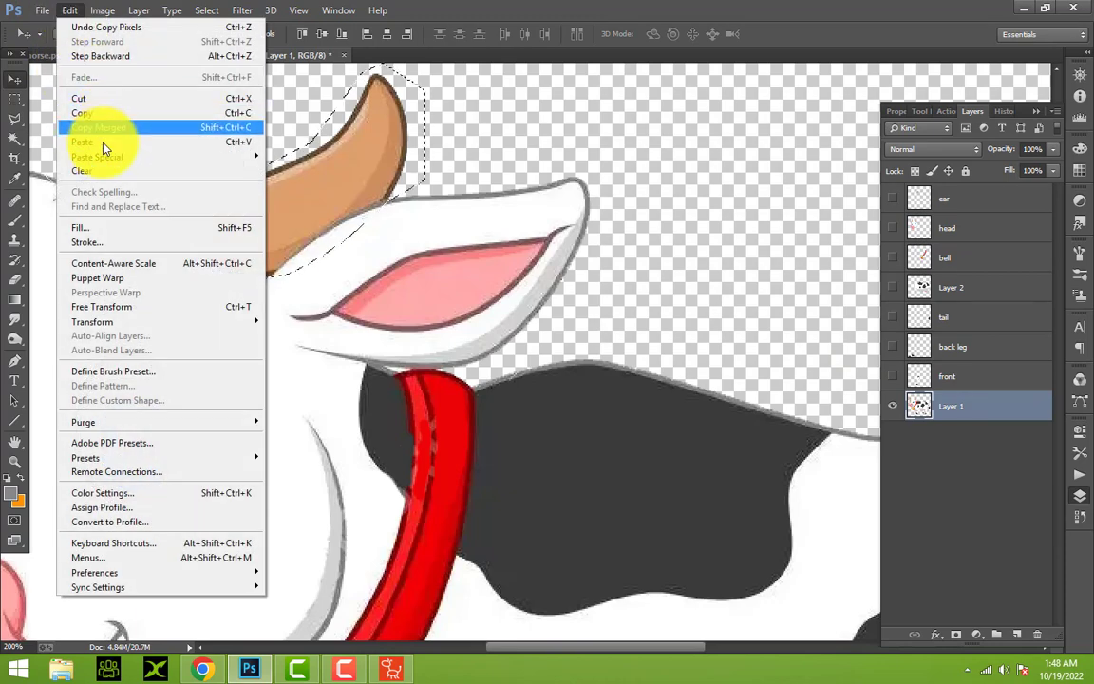
pyautogui.click(85, 140)
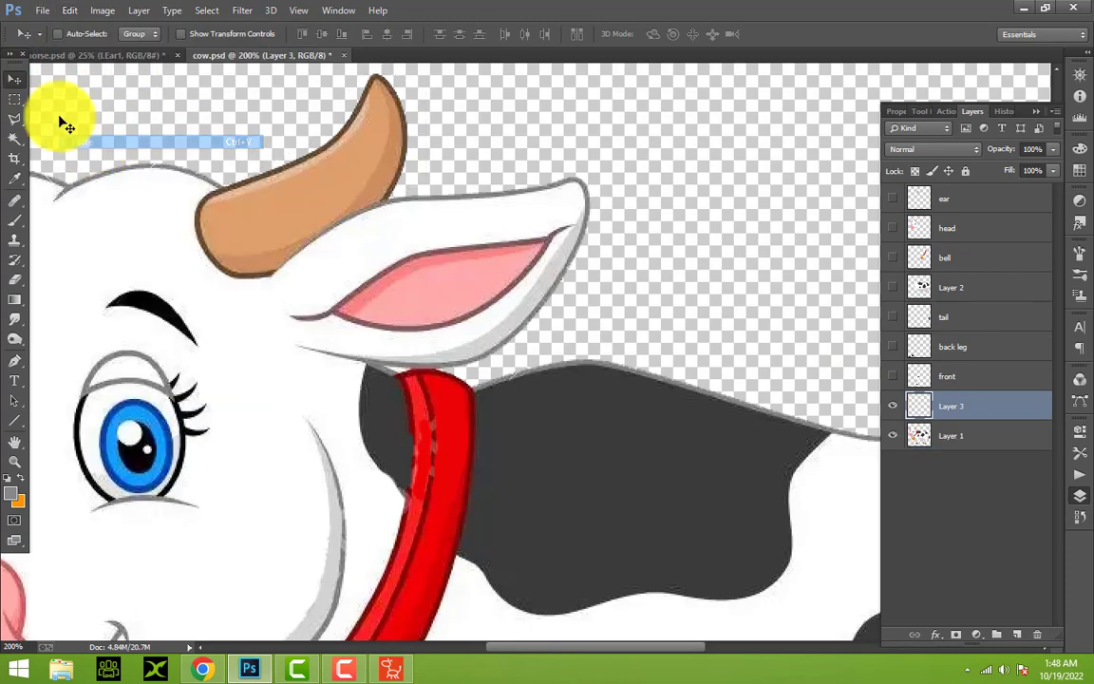
# Hide Layer 1, move Layer 3 above the head layer, and shift the horn onto the head
pyautogui.click(892, 435)
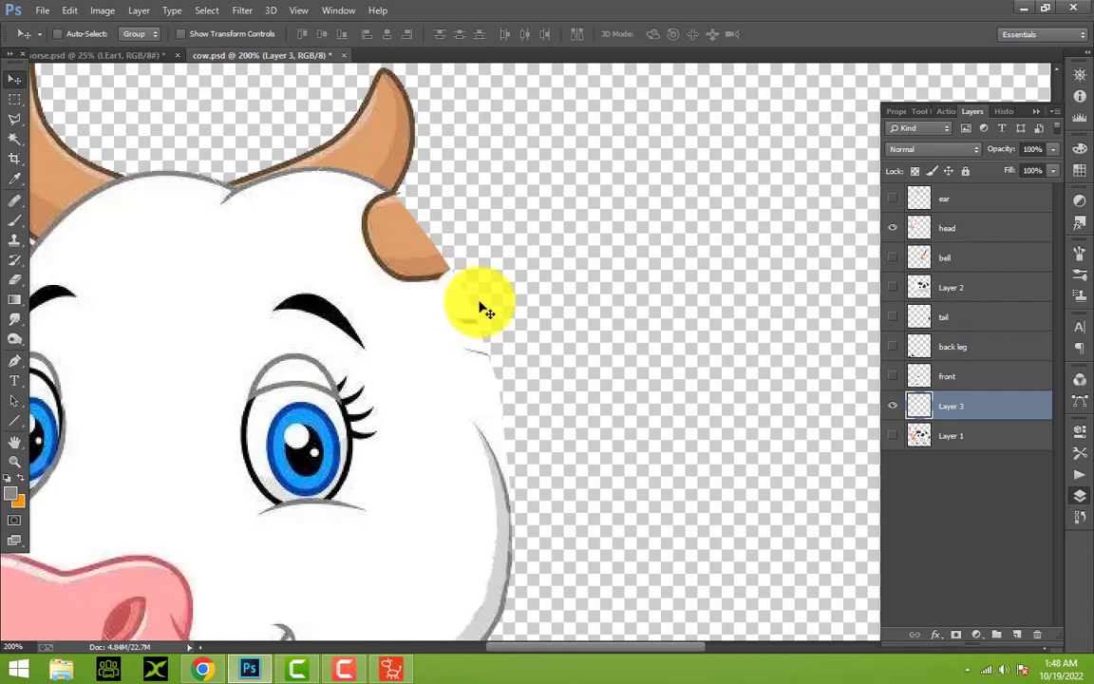
pyautogui.moveTo(366, 158)
pyautogui.mouseDown()
pyautogui.moveTo(513, 188)
pyautogui.moveTo(571, 150)
pyautogui.mouseUp()
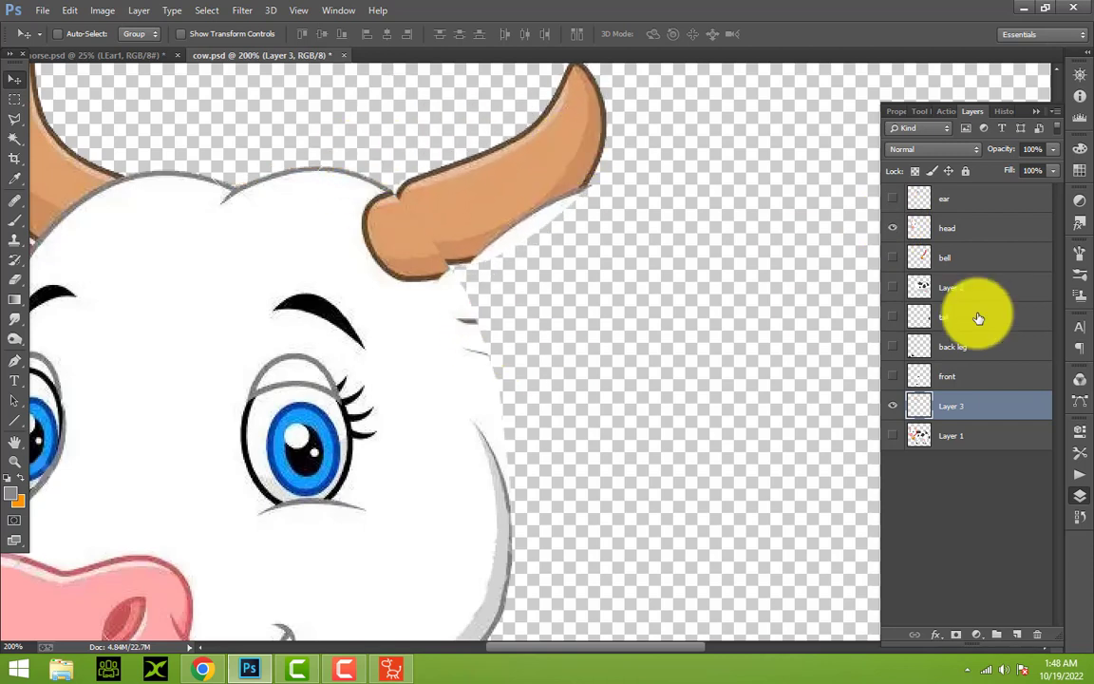
pyautogui.moveTo(920, 408); pyautogui.dragTo(959, 224)
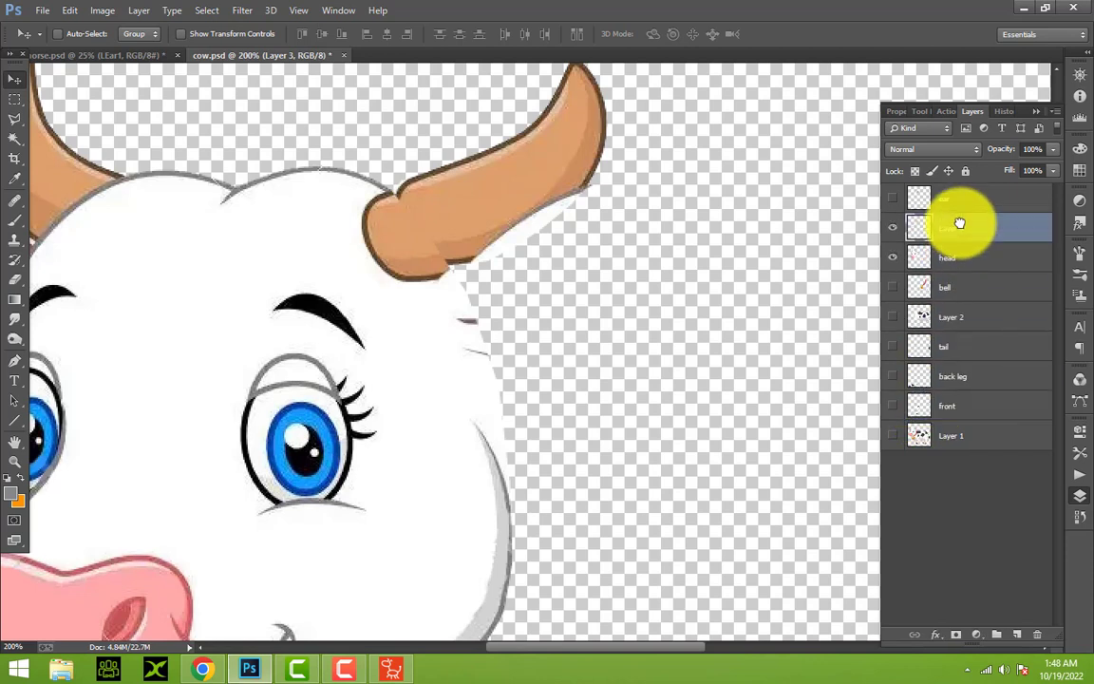
pyautogui.moveTo(410, 235)
pyautogui.mouseDown()
pyautogui.moveTo(398, 242)
pyautogui.moveTo(411, 252)
pyautogui.moveTo(389, 231)
pyautogui.mouseUp()
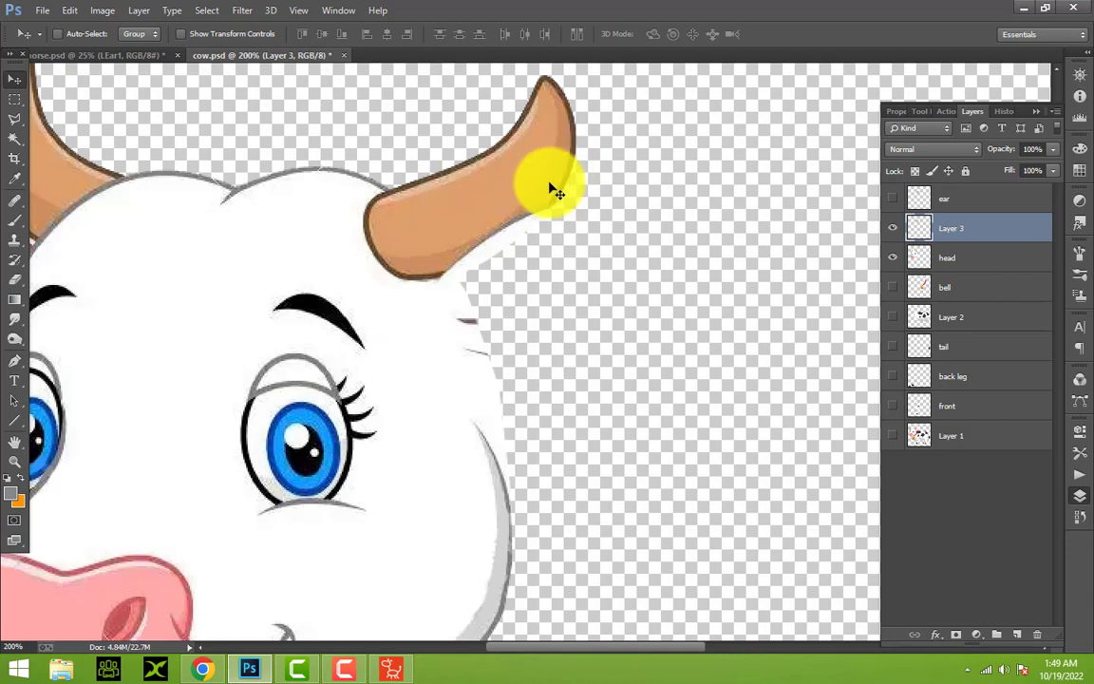
pyautogui.click(13, 121)
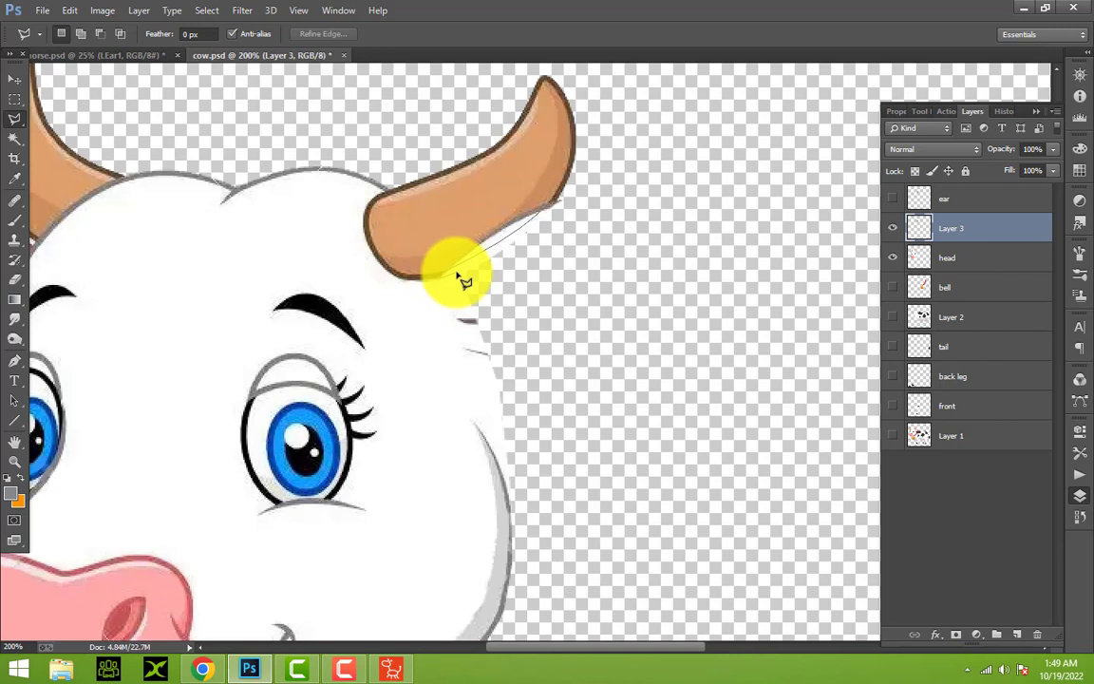
pyautogui.click(441, 277)
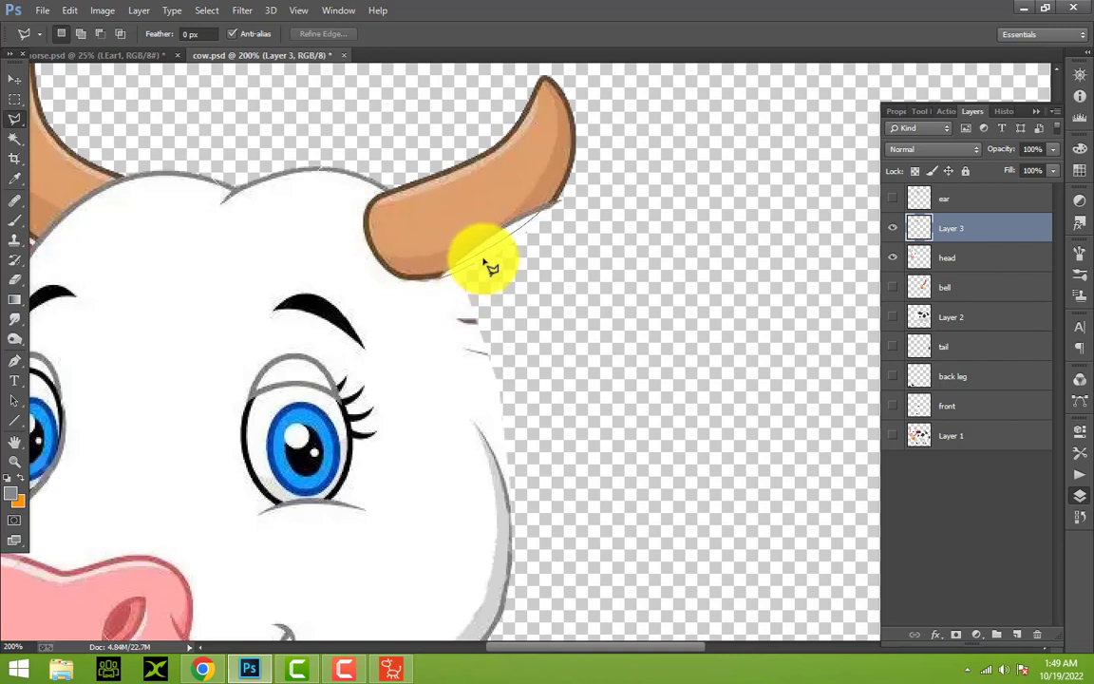
# Paint a dark brown outline, sampled from the horn, along the horn's selected lower edge
pyautogui.doubleClick(561, 214)
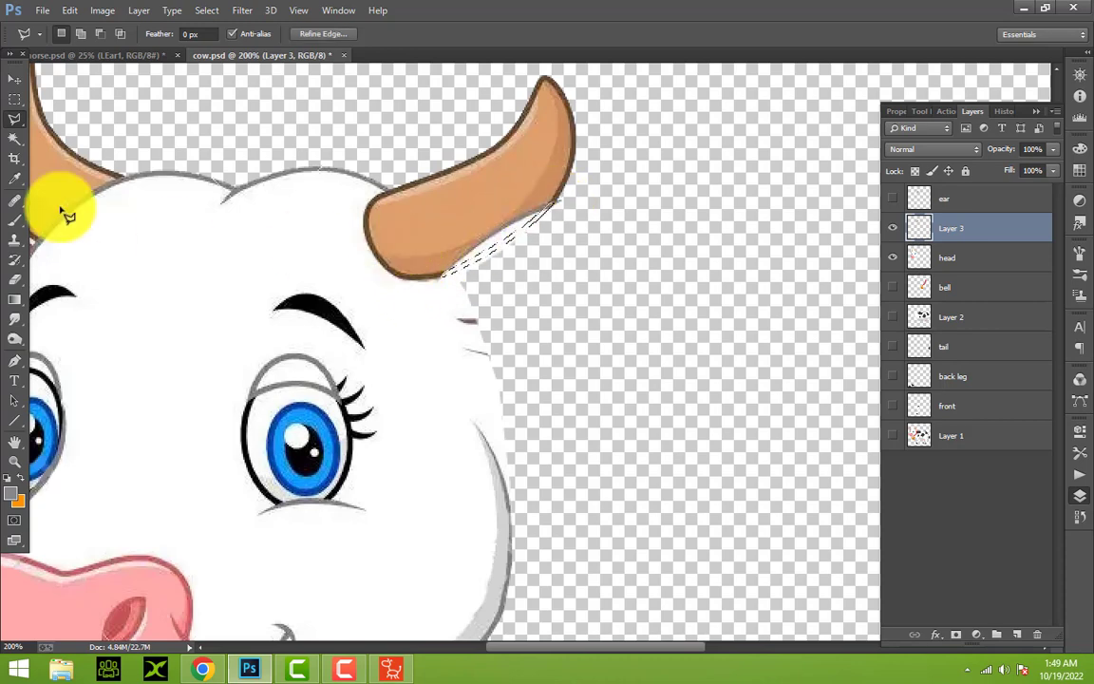
pyautogui.click(19, 223)
pyautogui.click(12, 492)
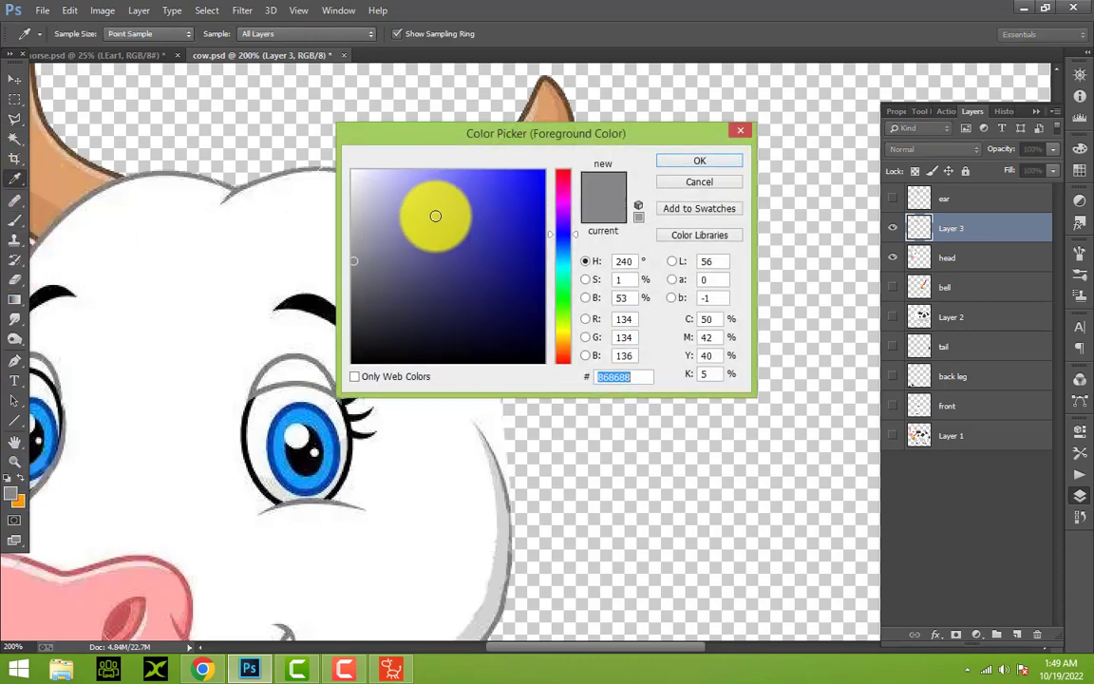
pyautogui.click(531, 104)
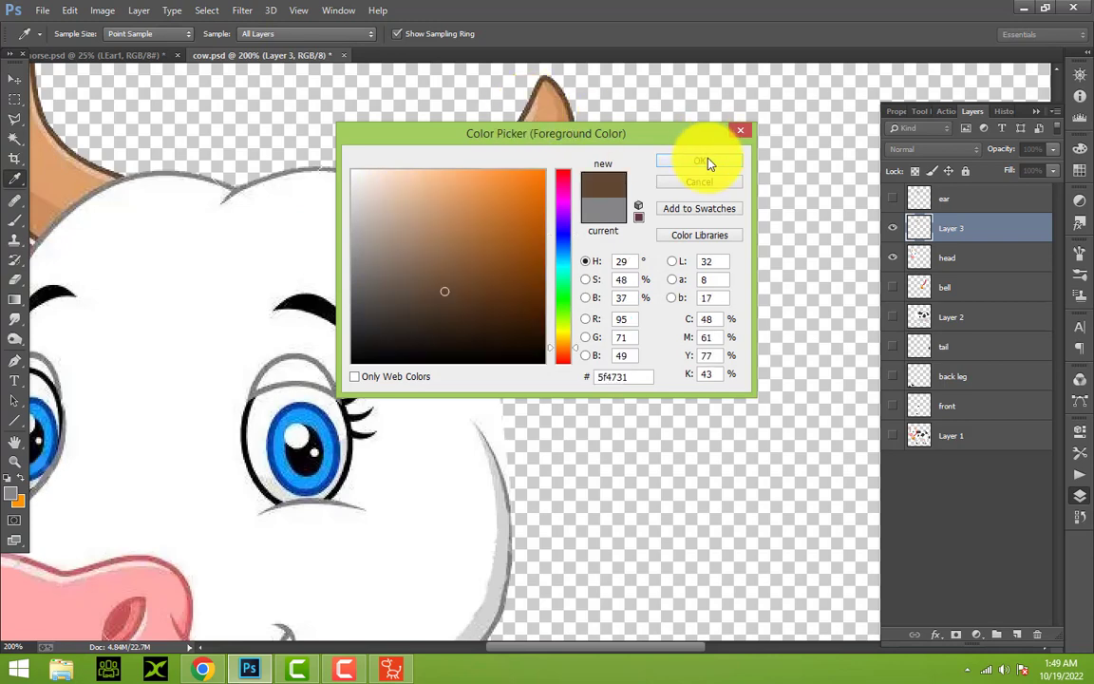
pyautogui.click(662, 161)
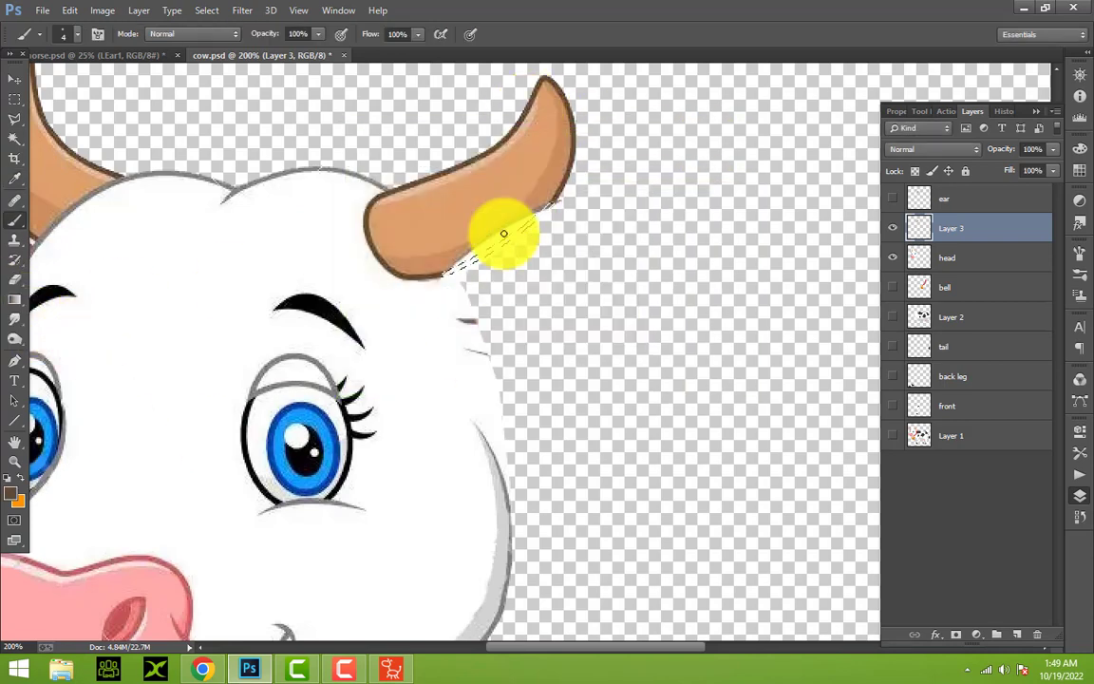
pyautogui.moveTo(458, 264)
pyautogui.mouseDown()
pyautogui.moveTo(525, 227)
pyautogui.moveTo(444, 273)
pyautogui.mouseUp()
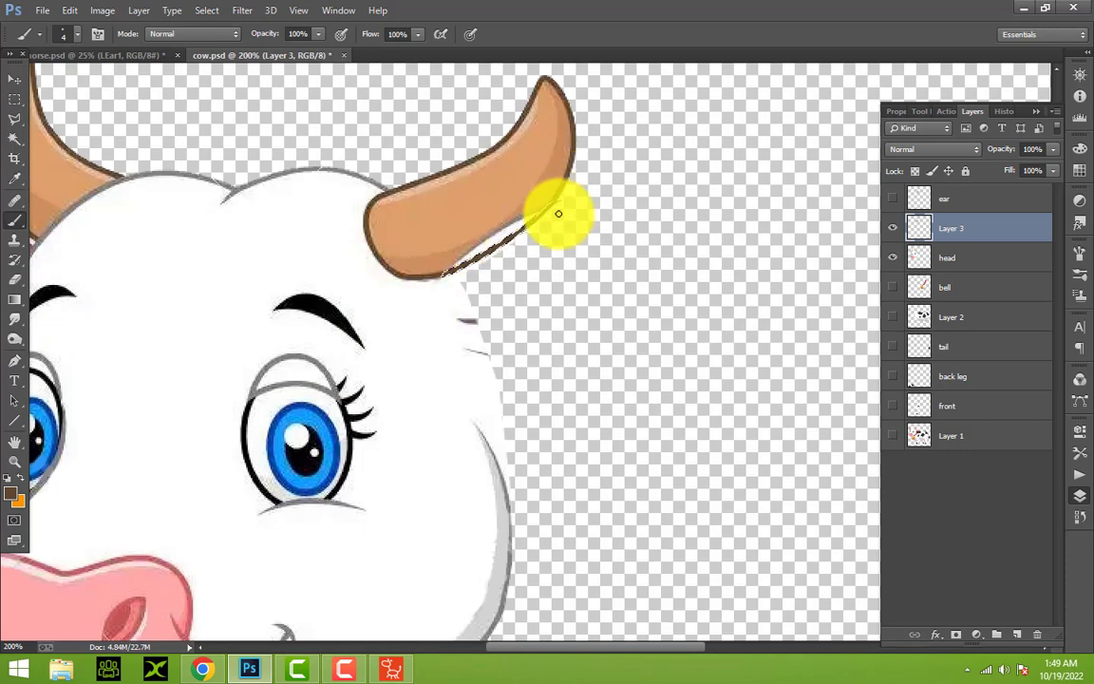
pyautogui.click(12, 122)
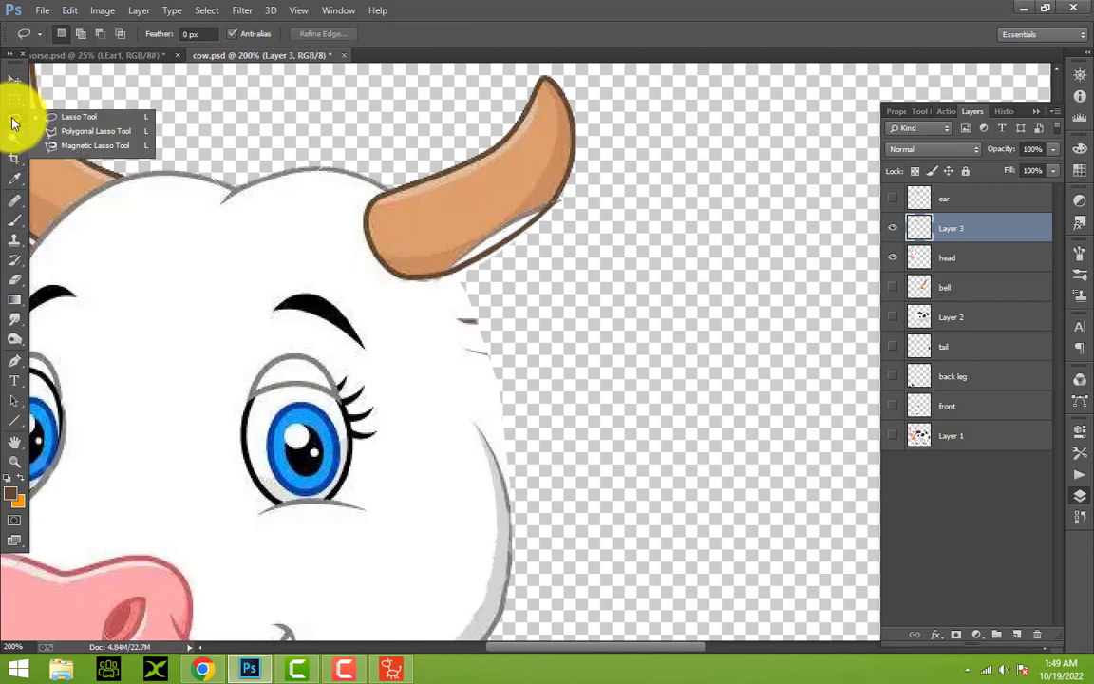
# Lasso the strip under the horn and sample the horn's tan fill as the paint colour
pyautogui.moveTo(13, 122); pyautogui.dragTo(54, 130)
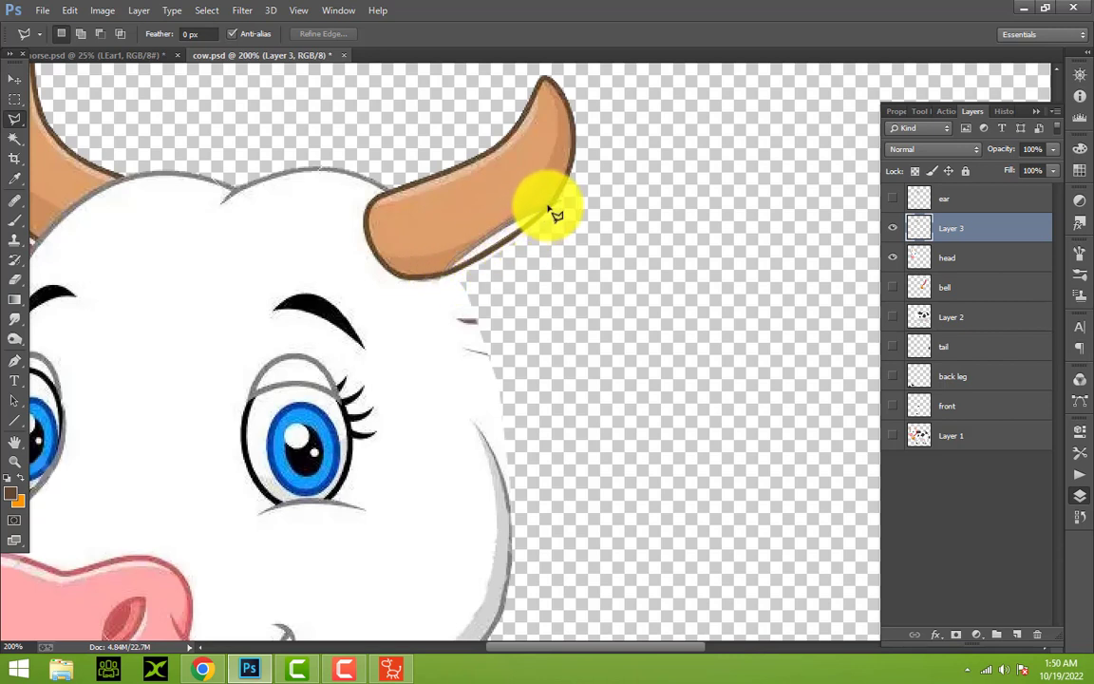
pyautogui.click(415, 244)
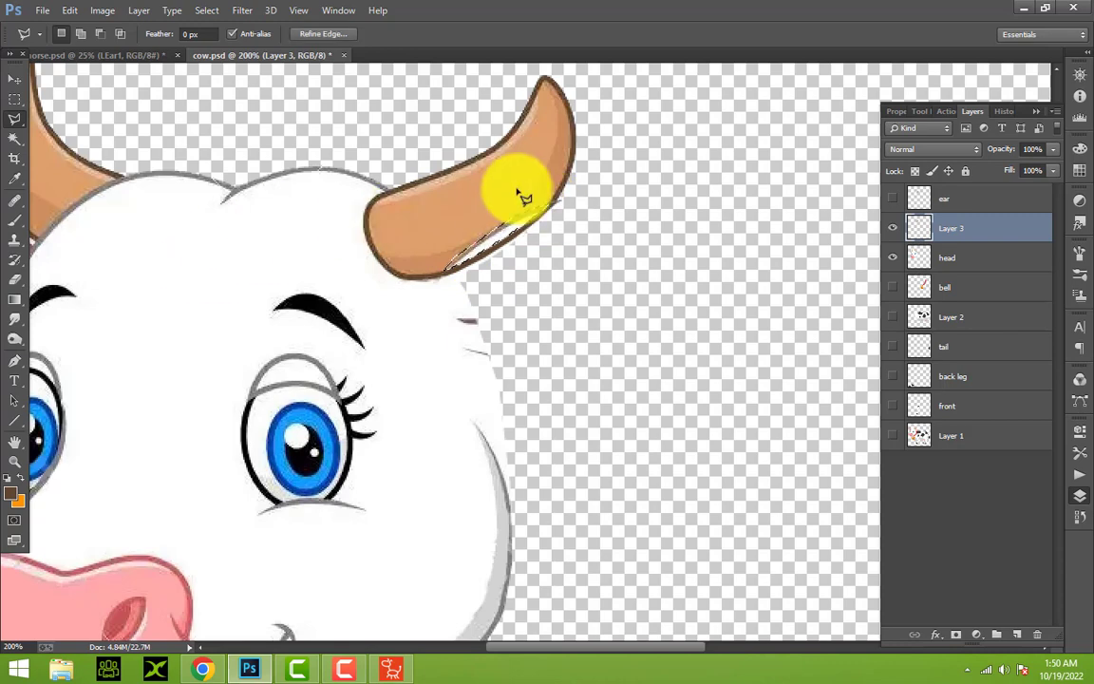
pyautogui.click(14, 178)
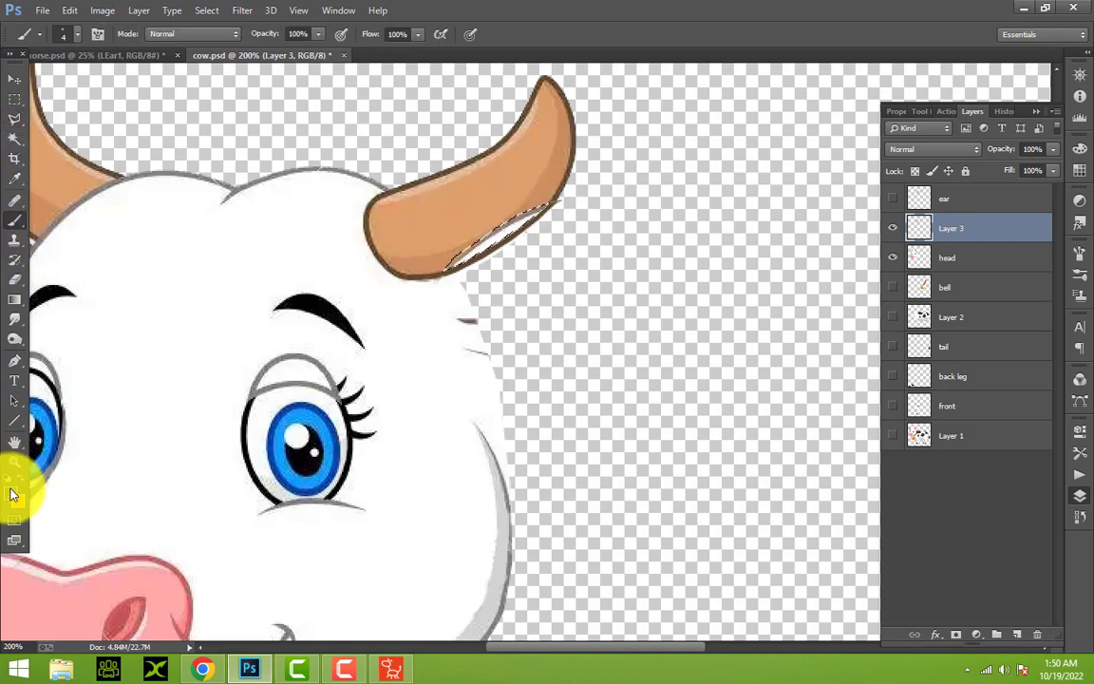
pyautogui.click(11, 493)
pyautogui.moveTo(586, 138); pyautogui.dragTo(481, 350)
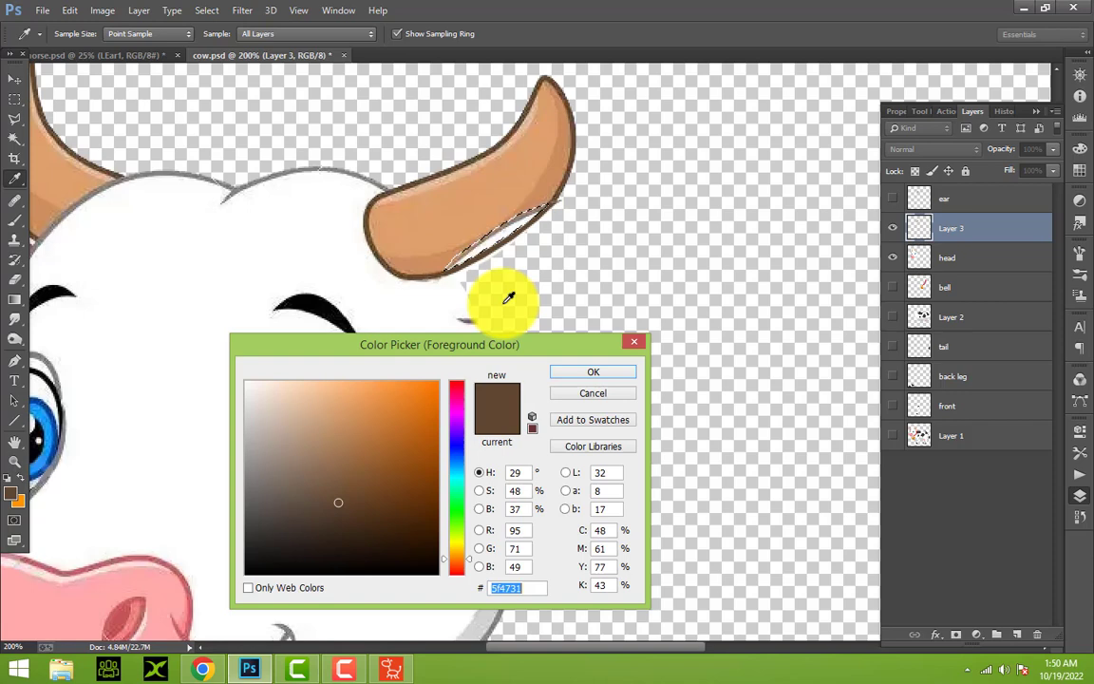
pyautogui.click(538, 197)
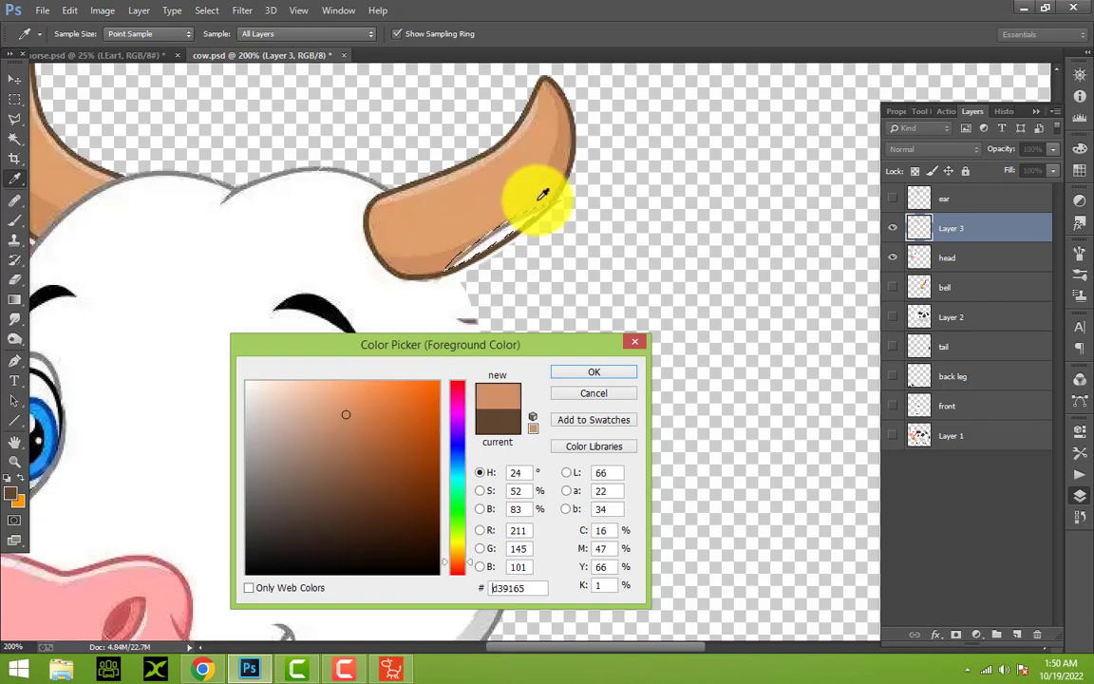
pyautogui.click(594, 371)
# Brush tan over the white gap along the horn's base
pyautogui.press('b')
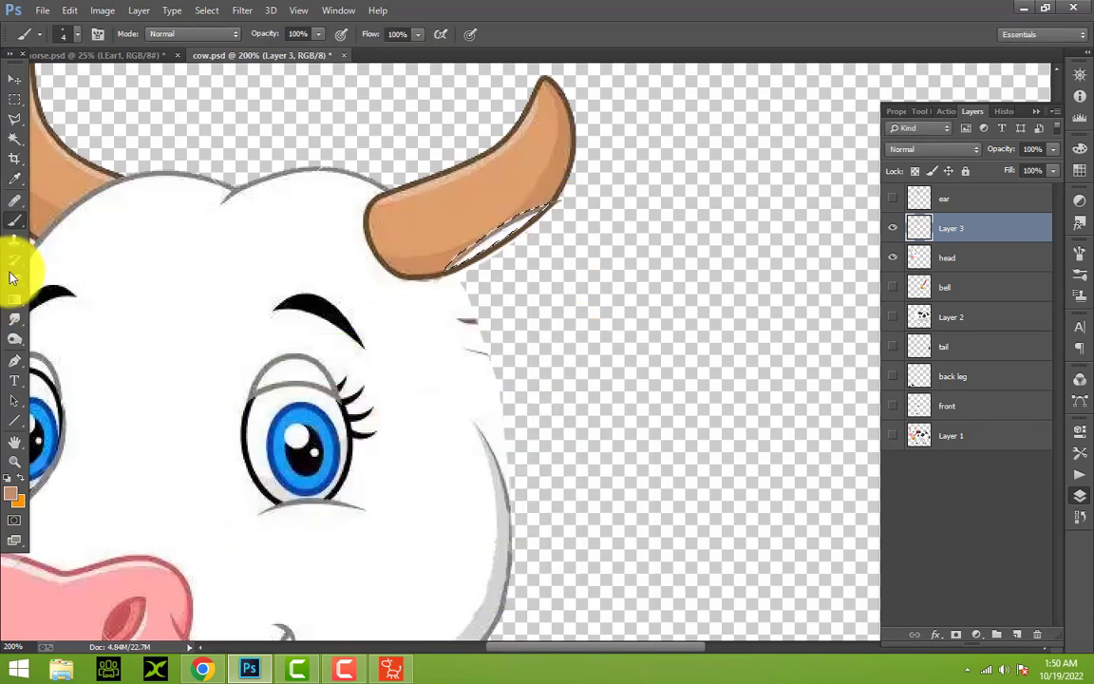
pyautogui.moveTo(554, 205); pyautogui.dragTo(434, 276)
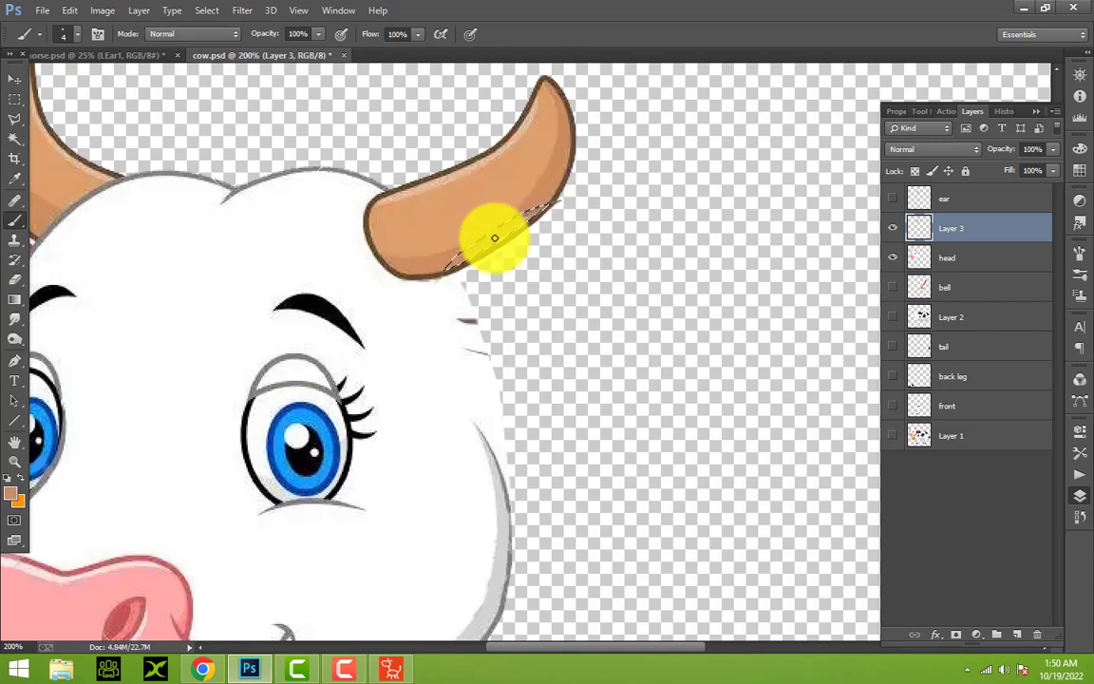
pyautogui.moveTo(517, 225); pyautogui.dragTo(488, 236)
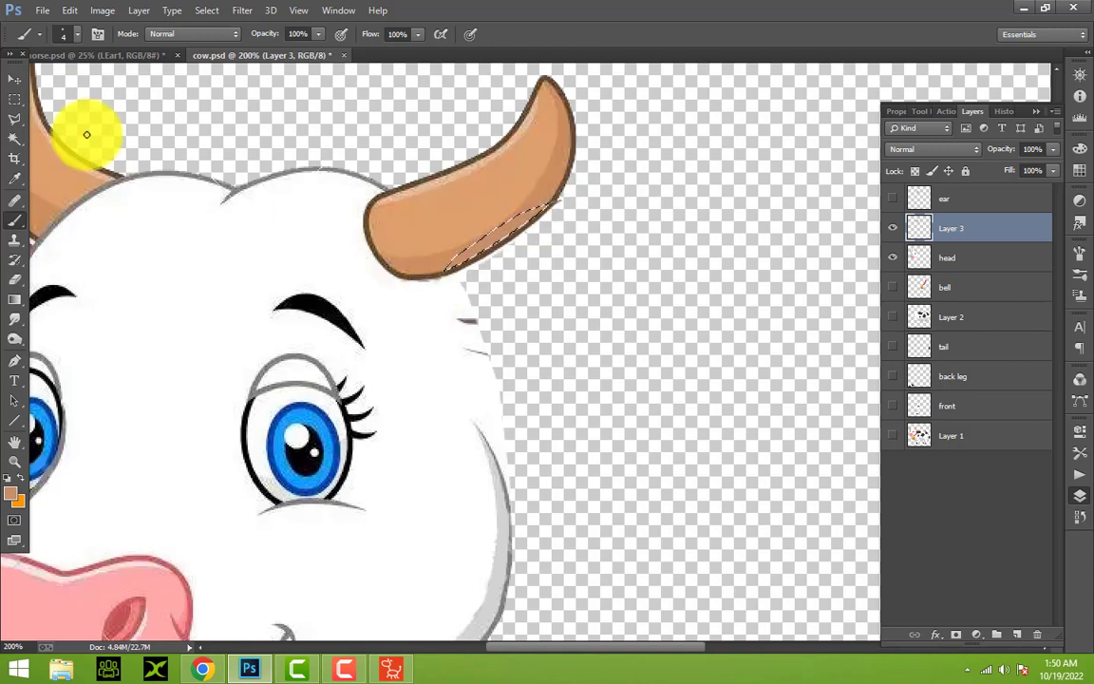
pyautogui.rightClick(17, 122)
pyautogui.click(28, 109)
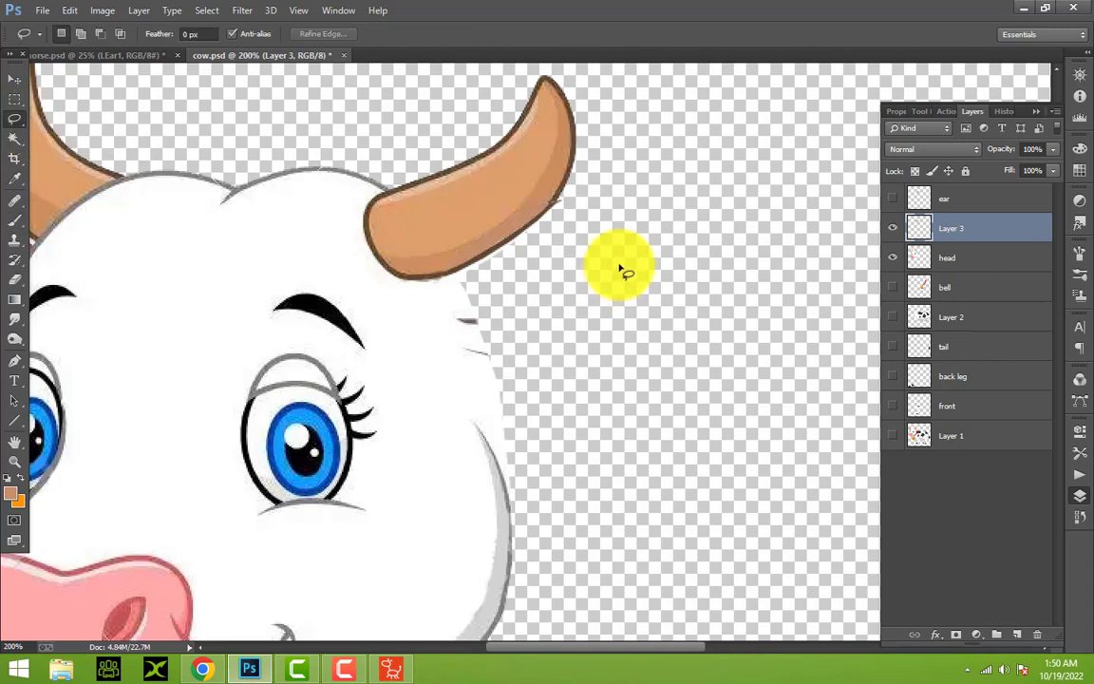
# Fit the cow on screen, then zoom in to 200% on its face
pyautogui.click(15, 279)
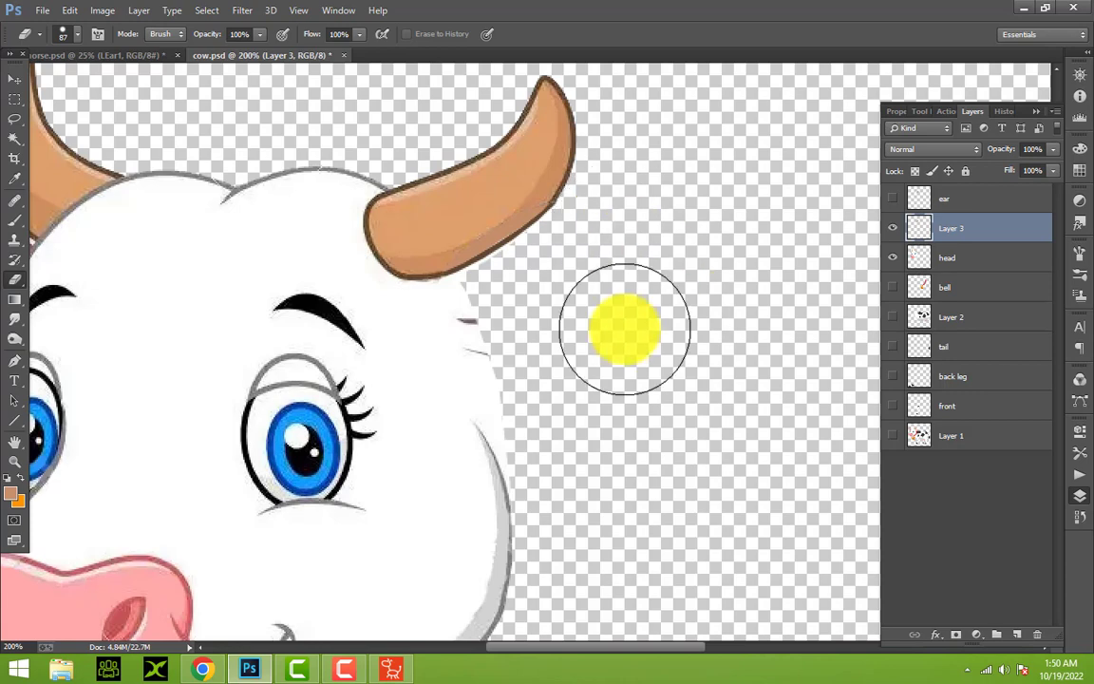
pyautogui.click(15, 462)
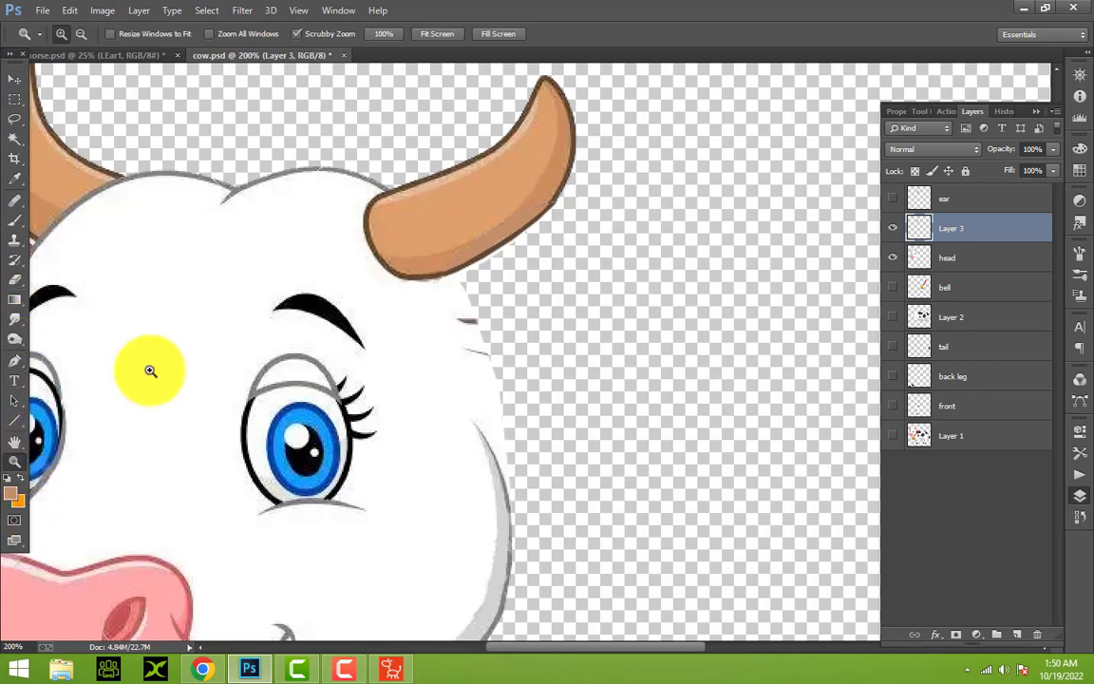
pyautogui.click(437, 33)
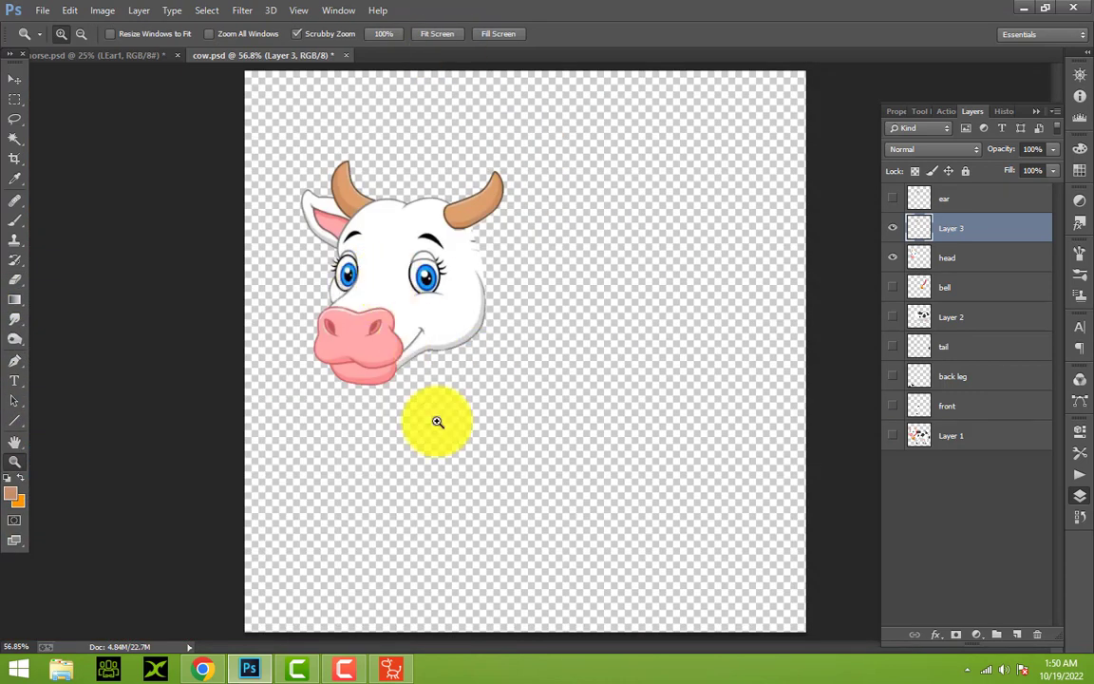
pyautogui.click(412, 237)
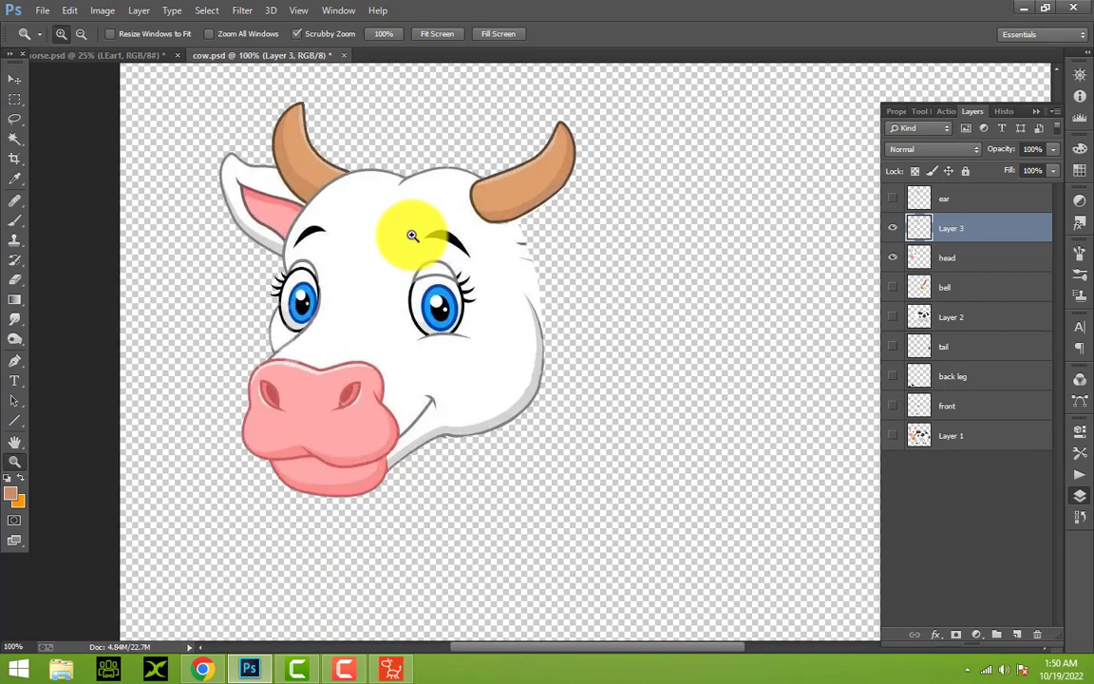
pyautogui.click(588, 294)
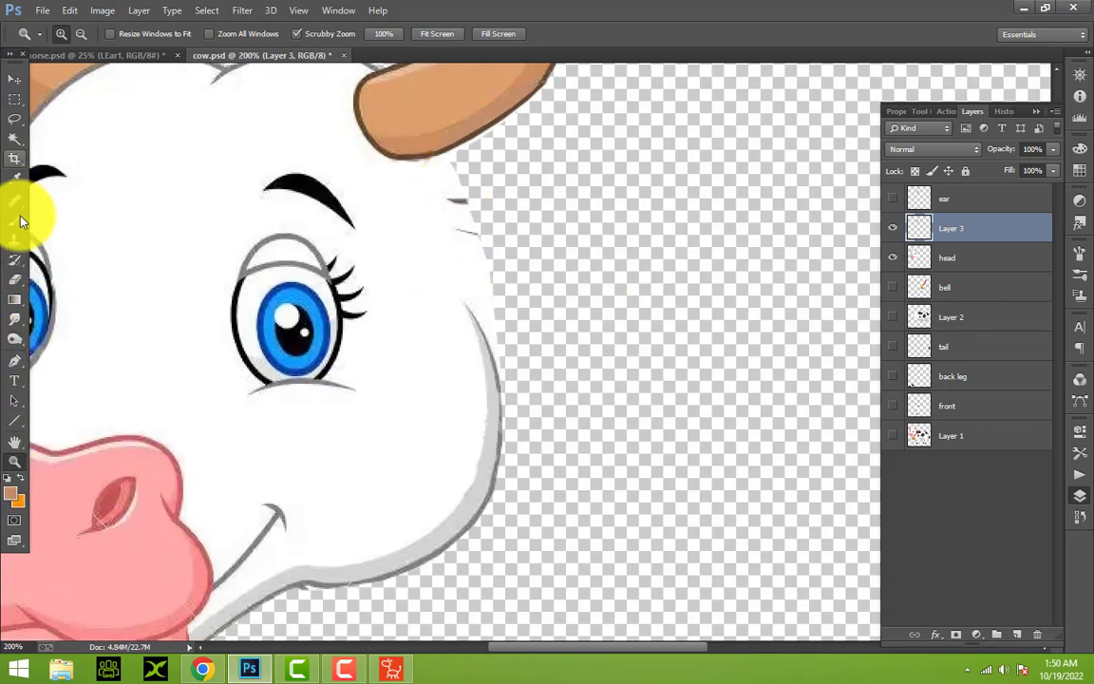
# Sample white from the cow's face as the paint colour and set a 41 px brush
pyautogui.click(15, 177)
pyautogui.click(12, 491)
pyautogui.click(440, 252)
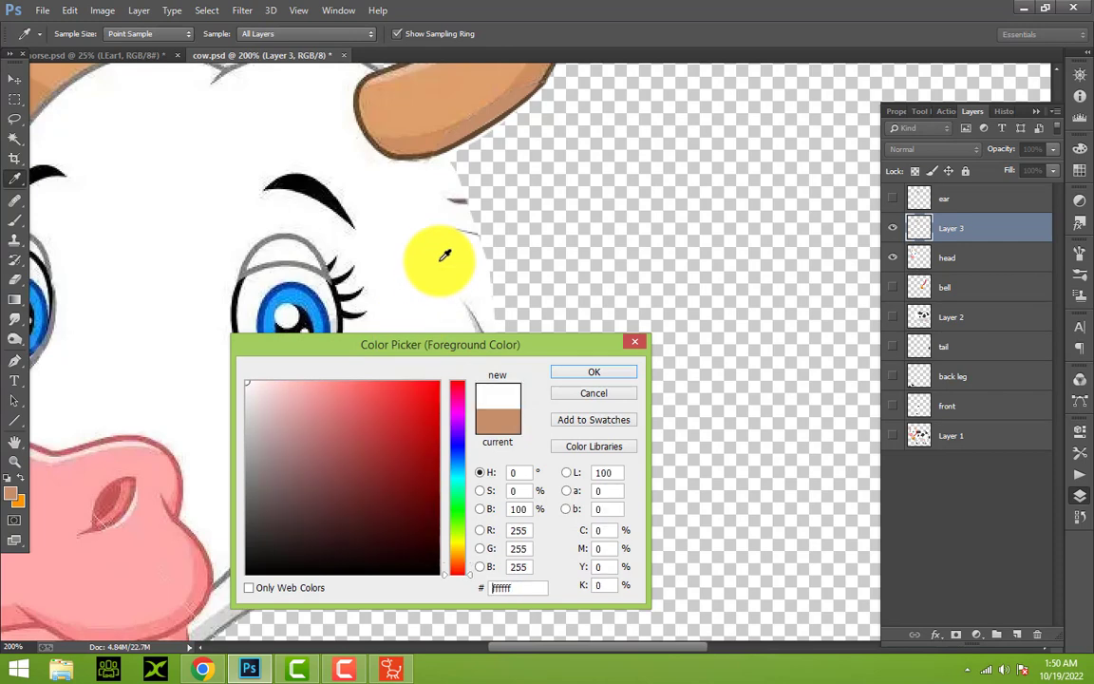
pyautogui.click(622, 374)
pyautogui.press('b')
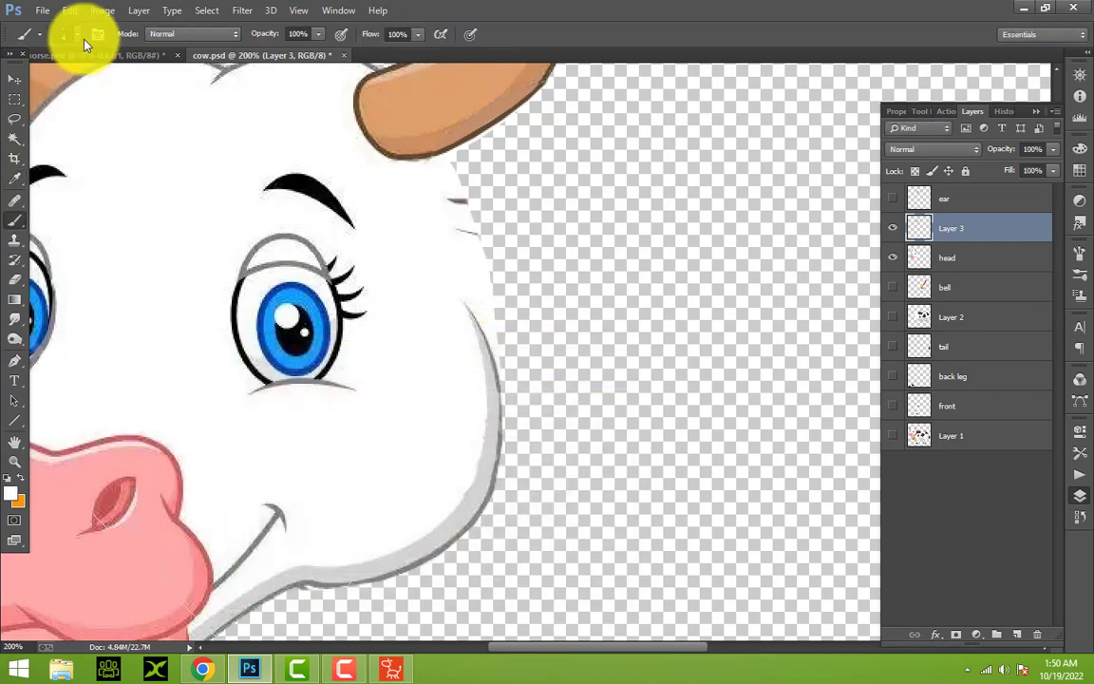
pyautogui.click(80, 37)
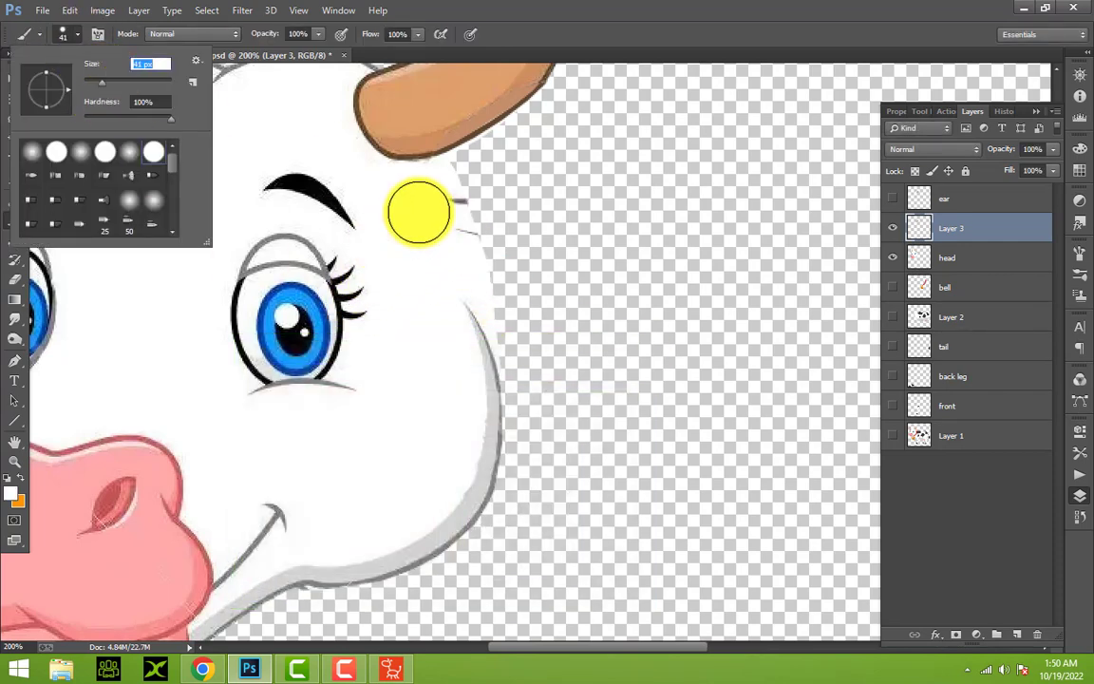
pyautogui.click(437, 214)
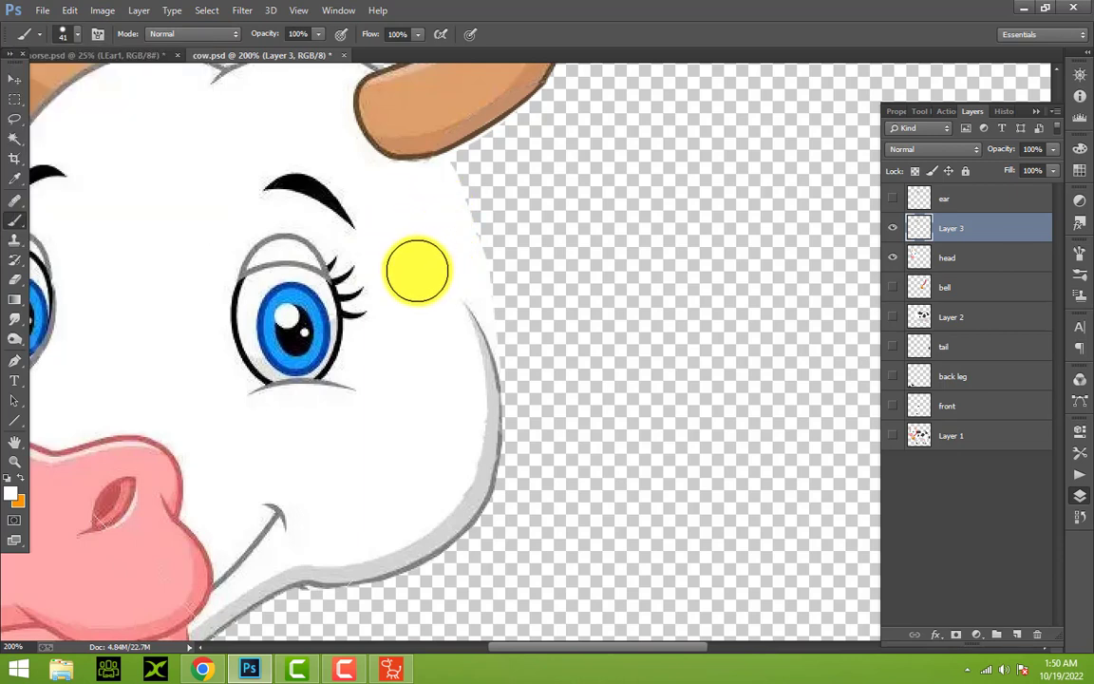
pyautogui.click(15, 460)
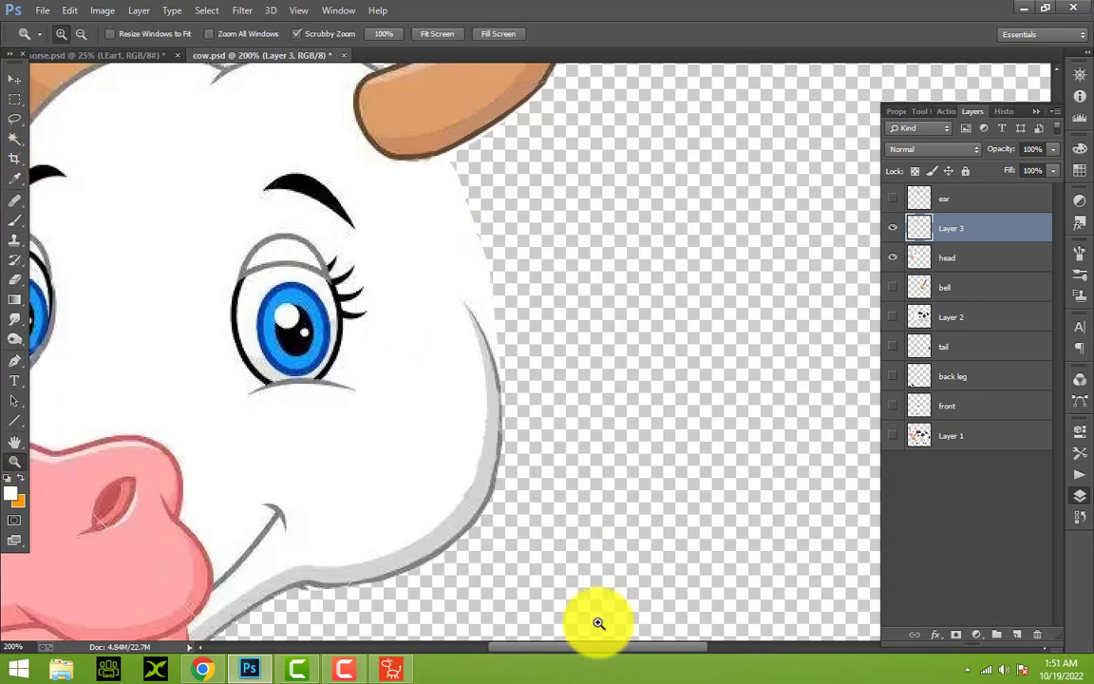
# Select the head layer together with Layer 3 and merge them with Merge Layers
pyautogui.moveTo(601, 647); pyautogui.dragTo(513, 655)
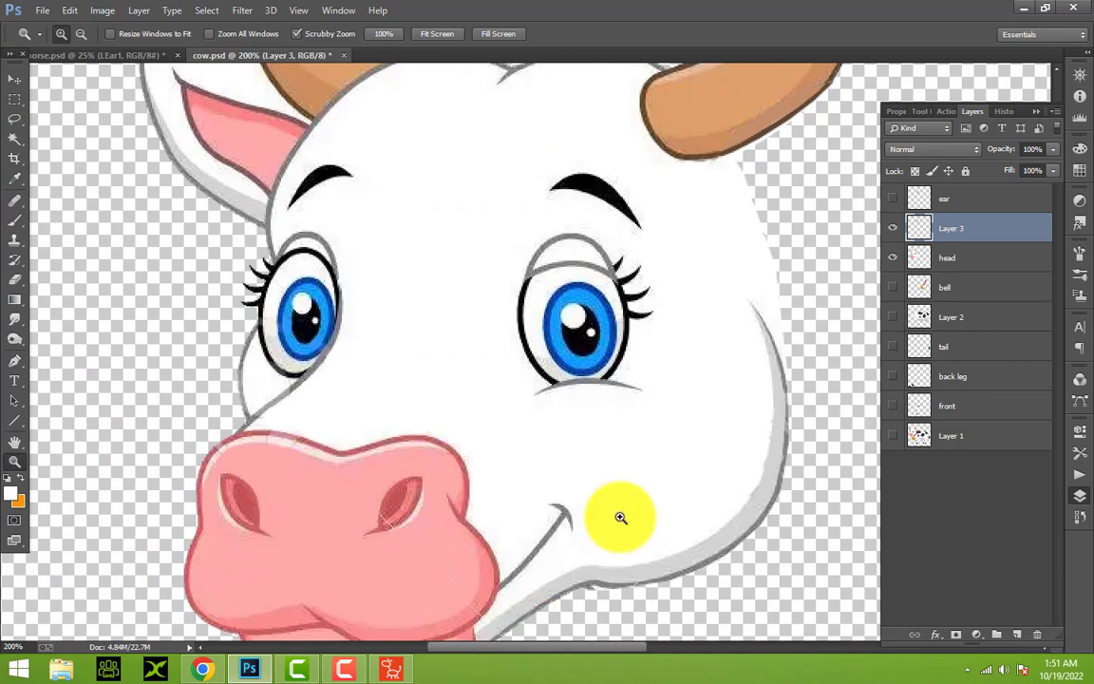
pyautogui.scroll(3, 623, 517)
pyautogui.scroll(2, 623, 517)
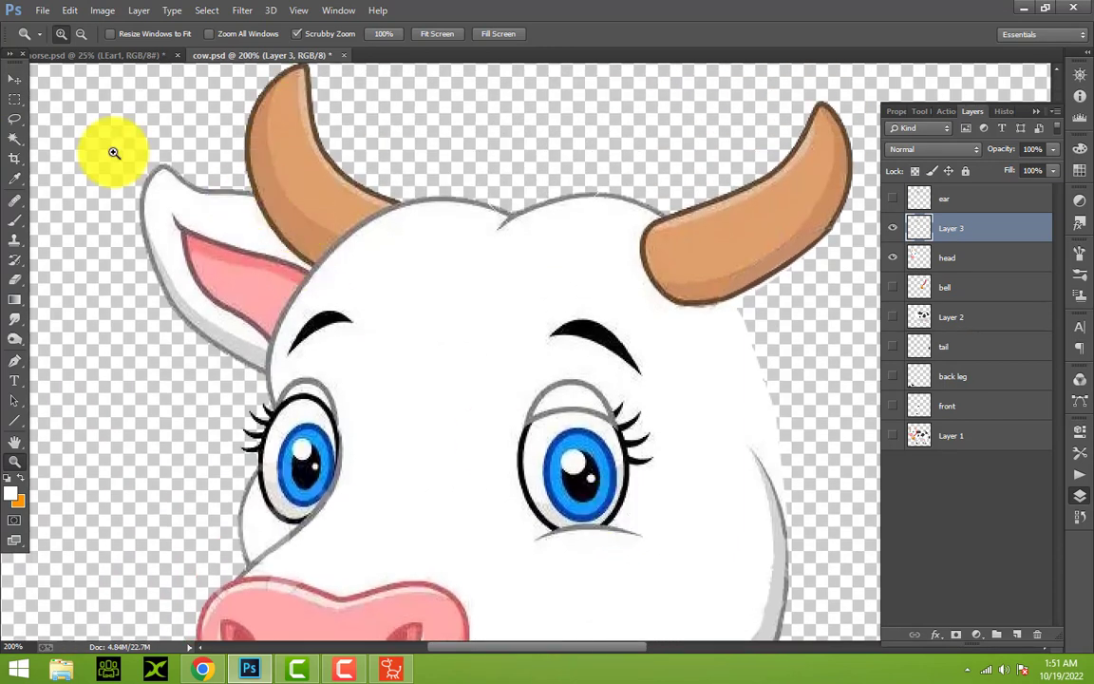
pyautogui.moveTo(14, 119); pyautogui.dragTo(54, 128)
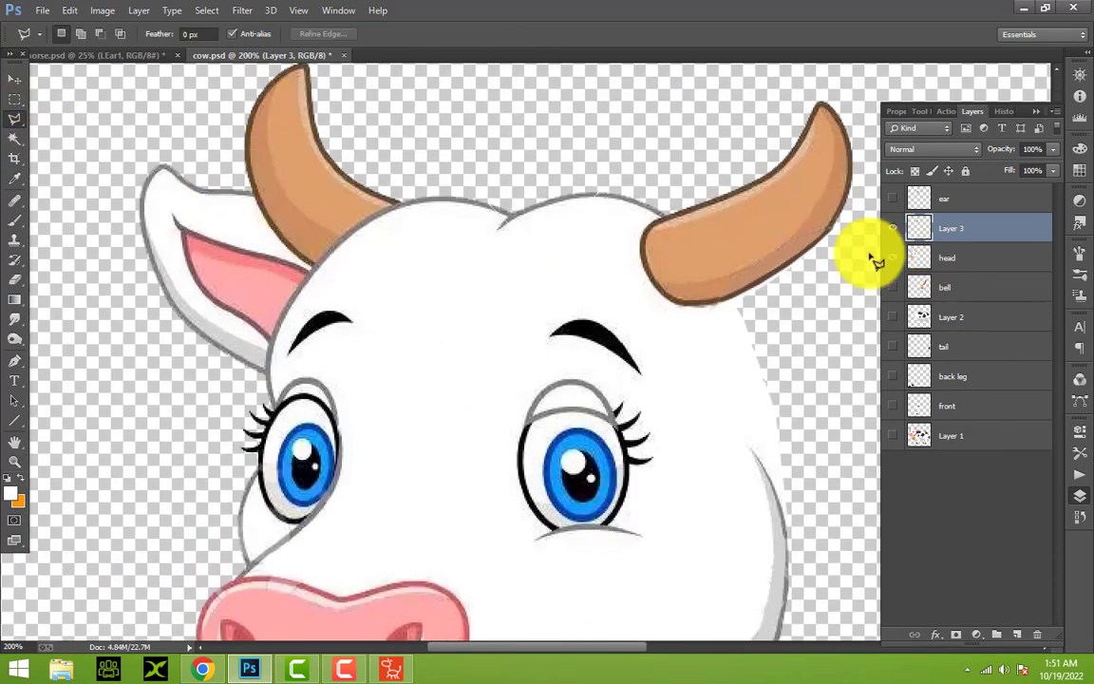
pyautogui.keyDown('ctrl'); pyautogui.click(946, 262); pyautogui.keyUp('ctrl')
pyautogui.rightClick(945, 259)
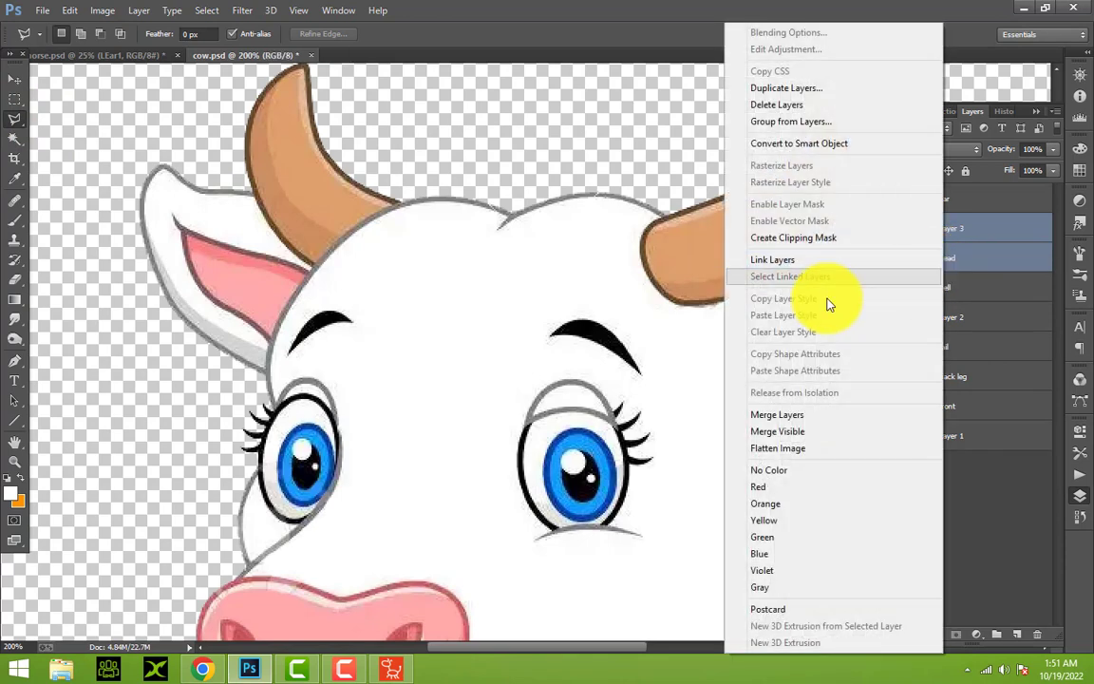
pyautogui.click(813, 418)
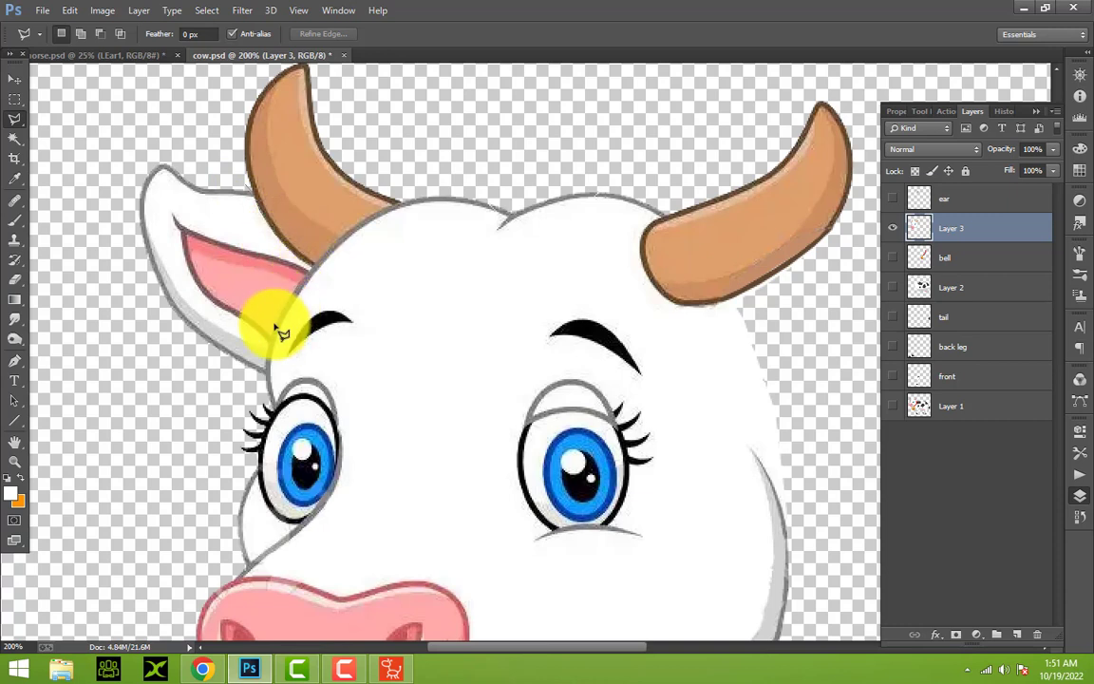
# Outline the left ear with the Polygonal Lasso, delete it from Layer 3, and fit the canvas
pyautogui.click(265, 381)
pyautogui.click(220, 375)
pyautogui.click(63, 225)
pyautogui.click(98, 125)
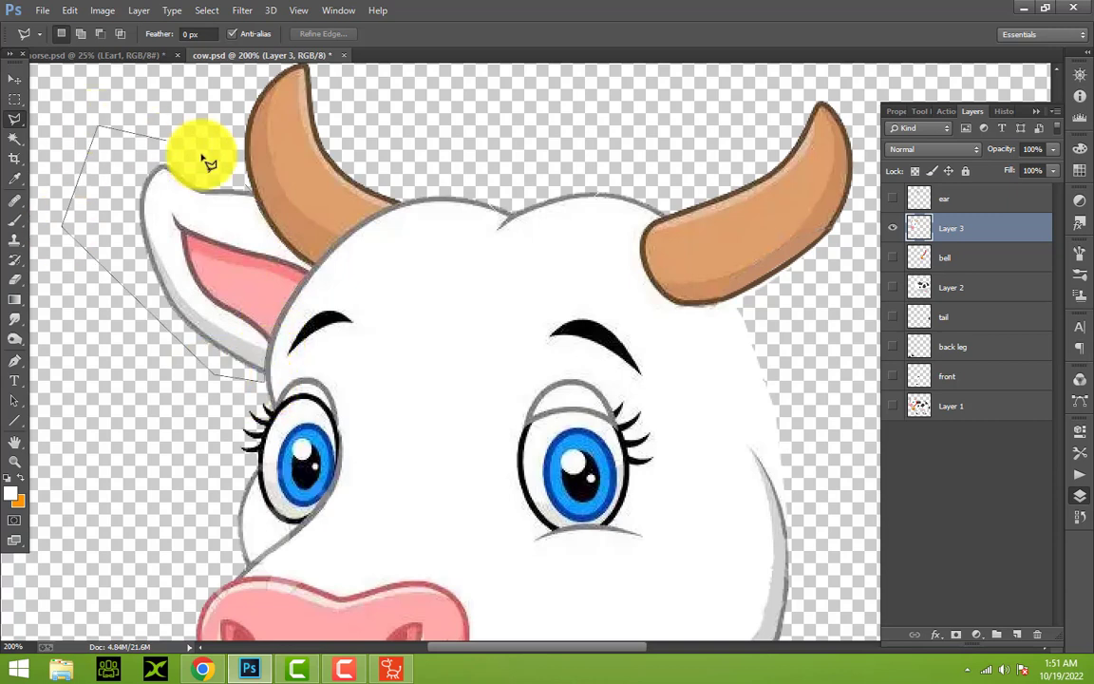
pyautogui.click(204, 152)
pyautogui.doubleClick(254, 193)
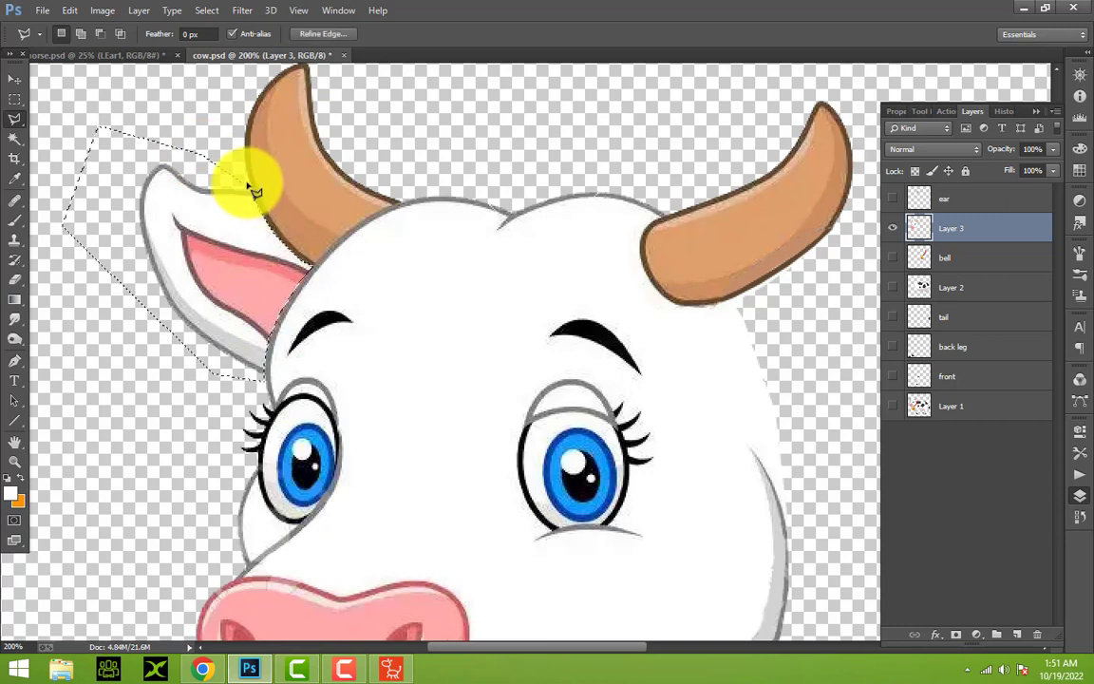
pyautogui.press('Delete')
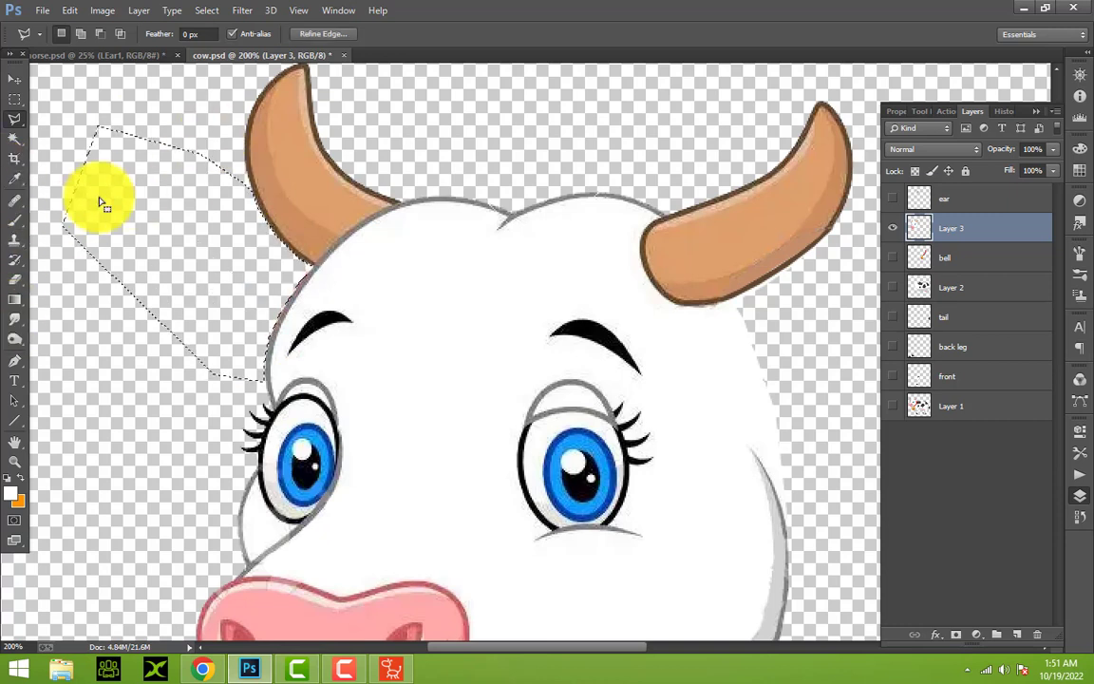
pyautogui.click(15, 461)
pyautogui.click(432, 36)
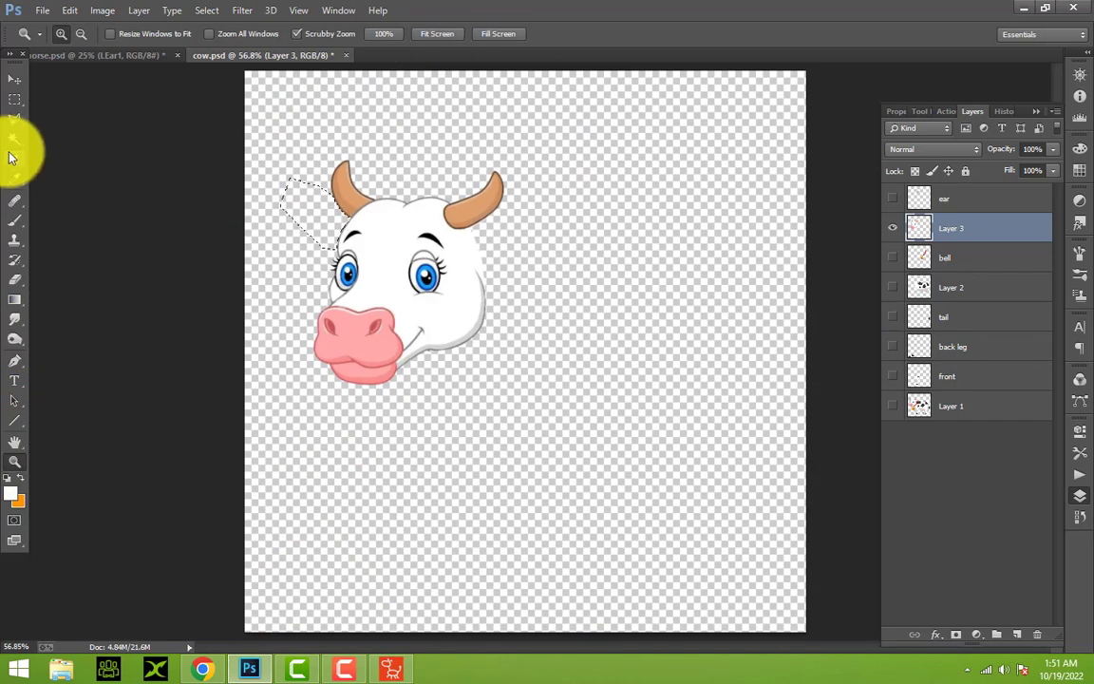
pyautogui.click(14, 118)
# Show Layer 2, rename it 'body', then hide it again
pyautogui.click(531, 292)
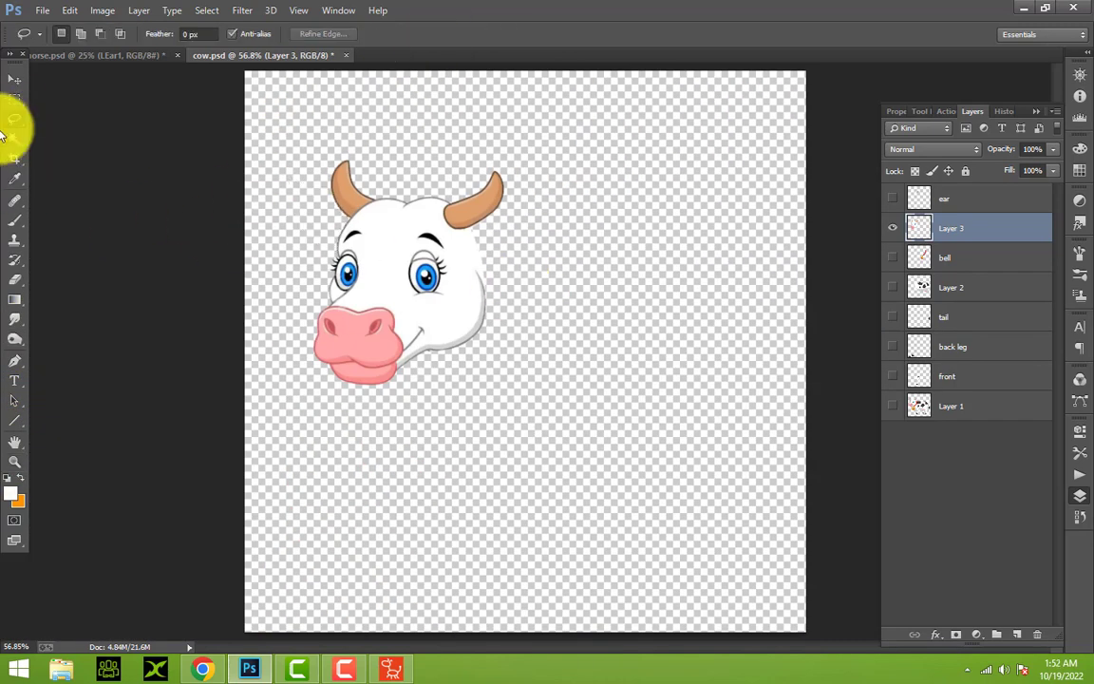
pyautogui.click(14, 78)
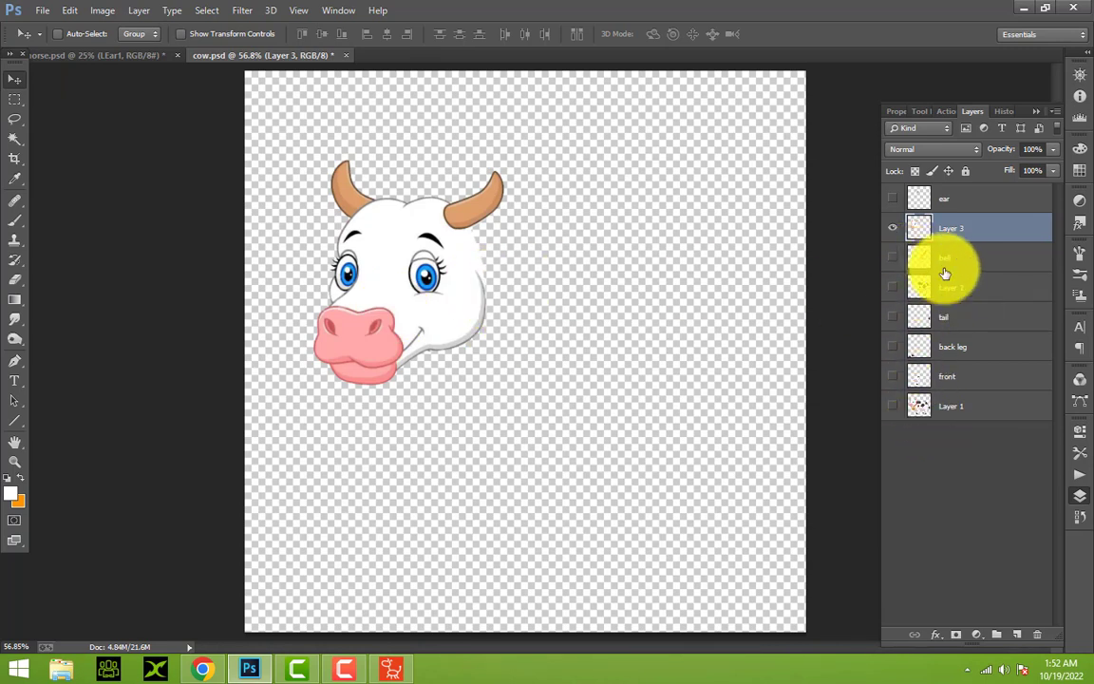
pyautogui.click(893, 289)
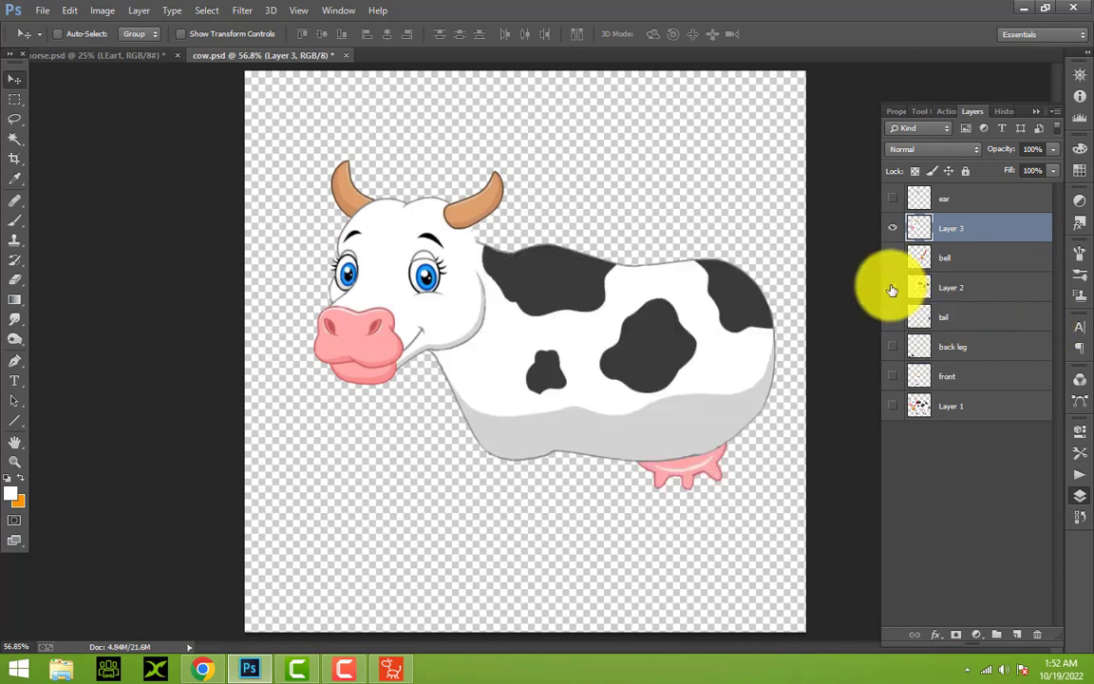
pyautogui.click(961, 297)
pyautogui.write('body')
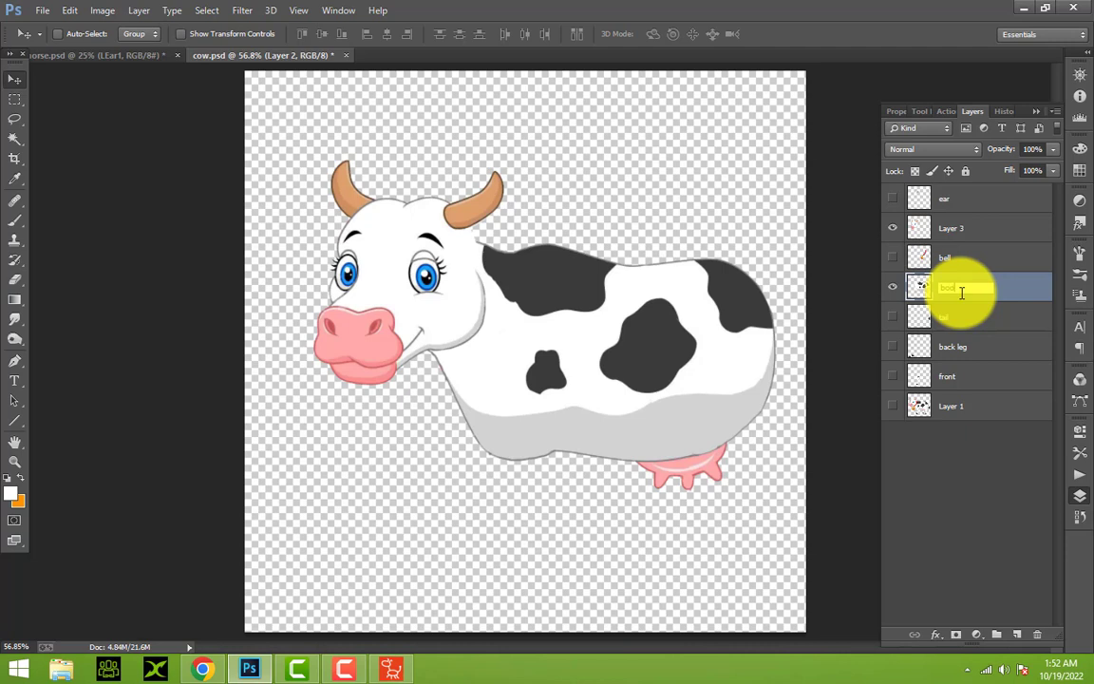
pyautogui.press('Return')
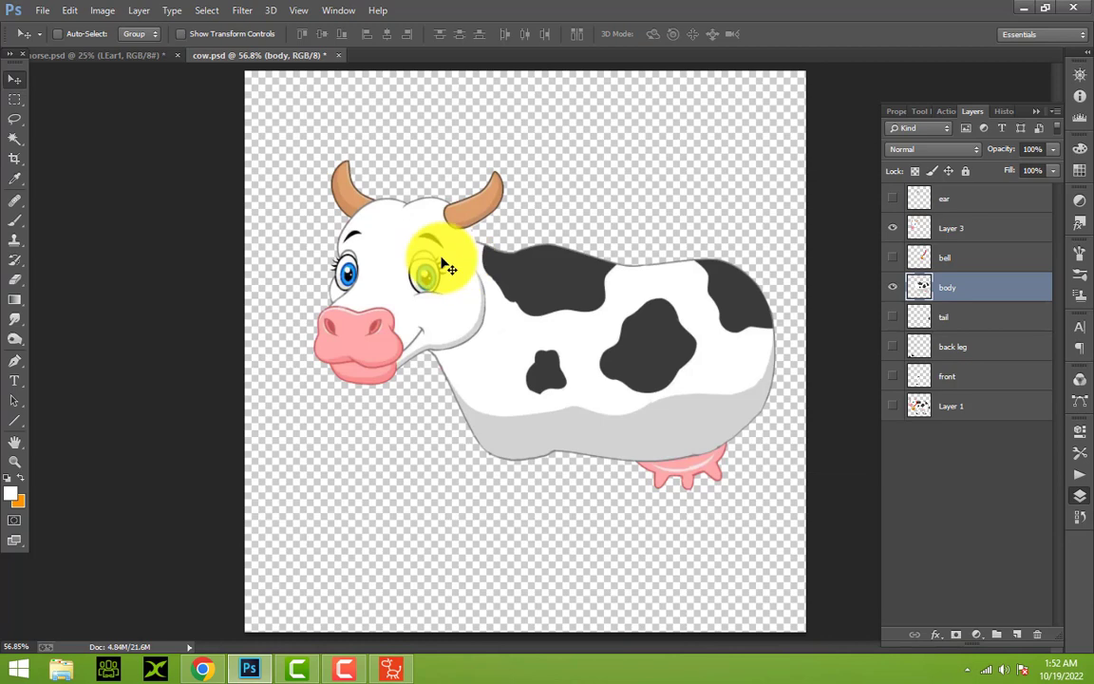
pyautogui.moveTo(442, 263); pyautogui.dragTo(429, 258)
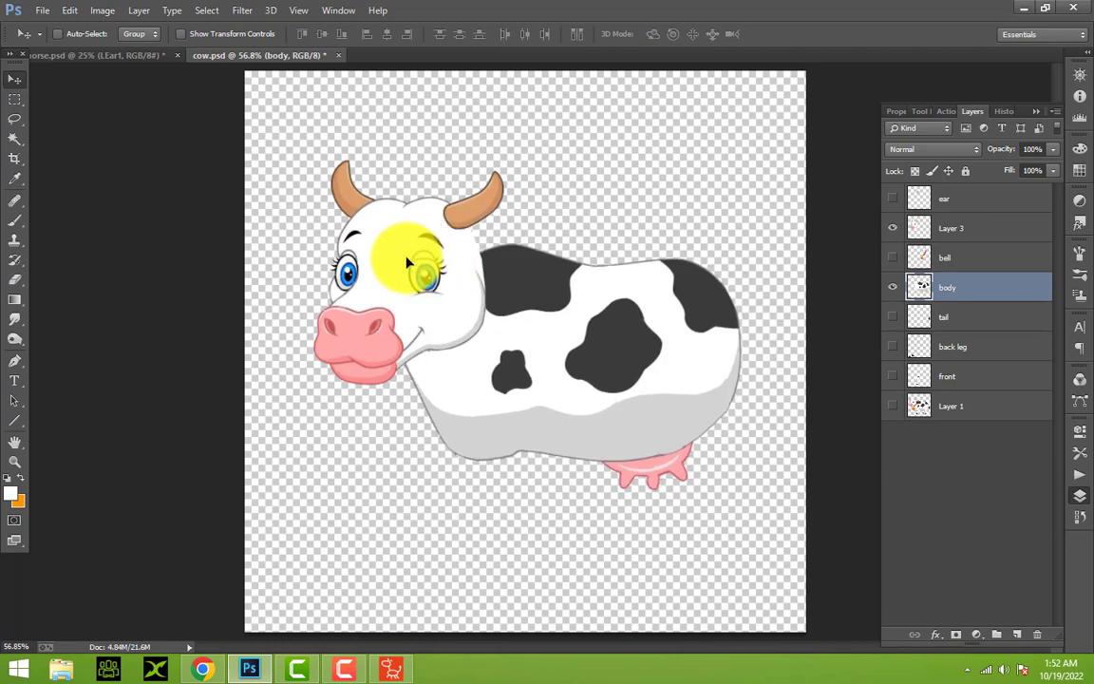
pyautogui.click(73, 13)
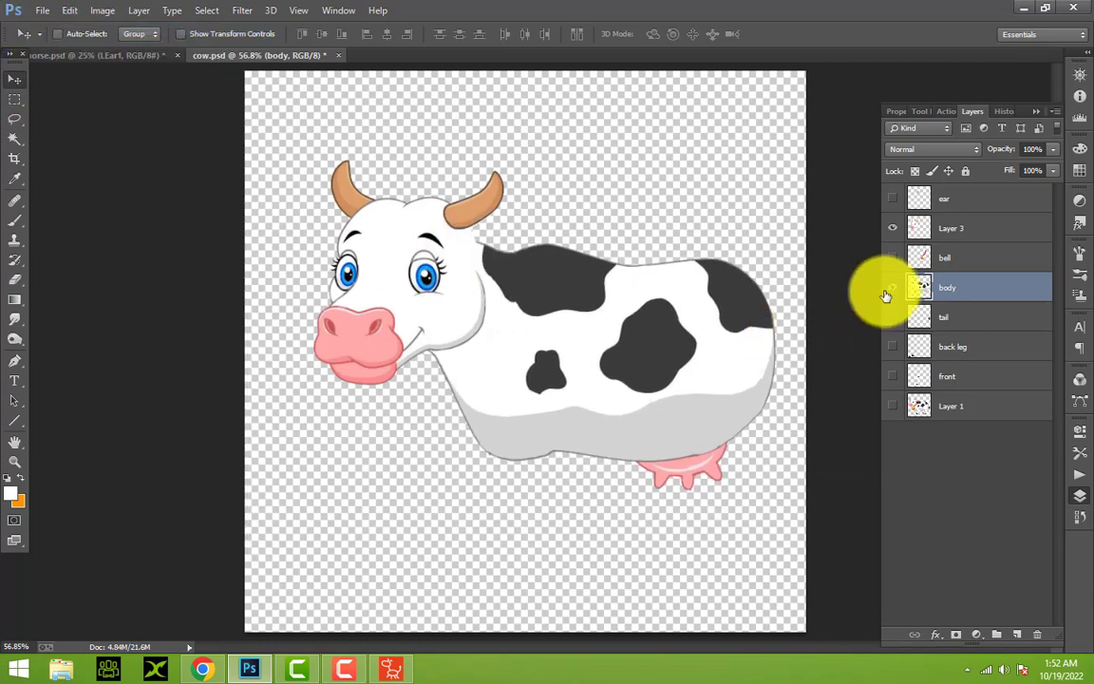
pyautogui.click(892, 287)
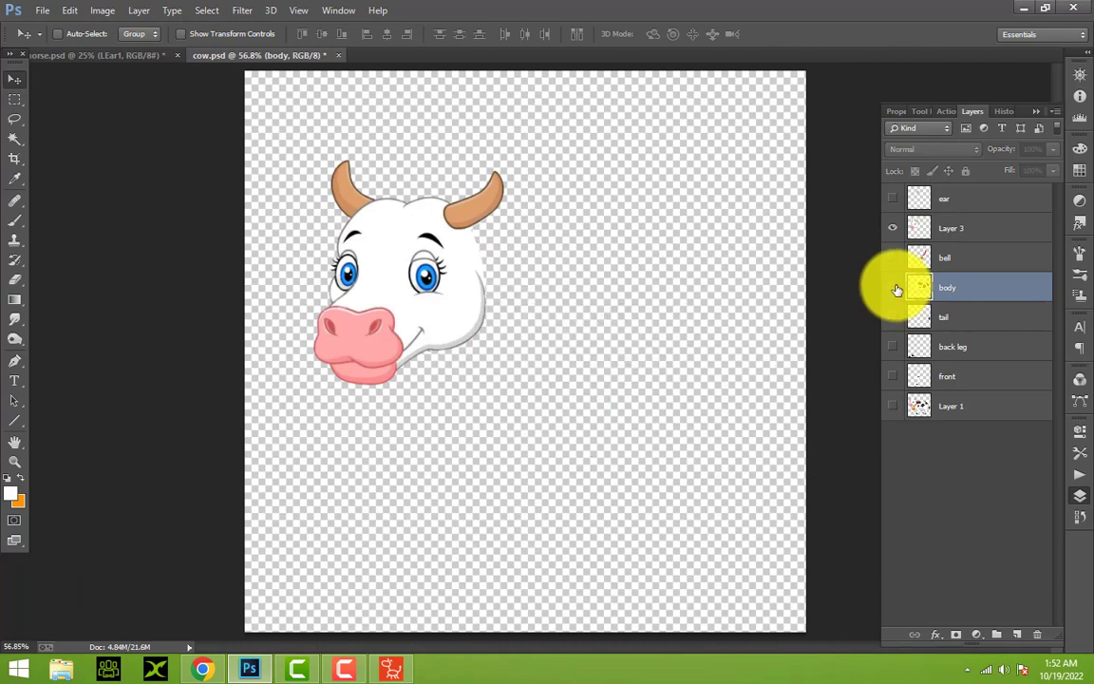
# Zoom in on the horn and set up a 4 px brush on Layer 3
pyautogui.click(14, 462)
pyautogui.moveTo(443, 203); pyautogui.dragTo(593, 208)
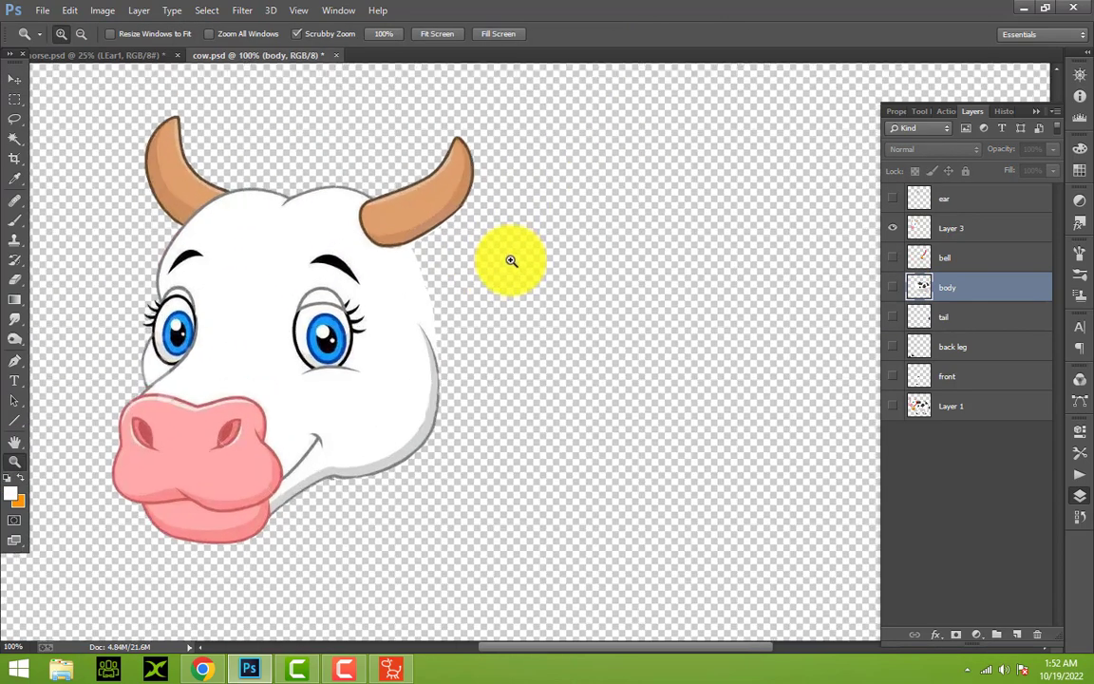
pyautogui.click(511, 260)
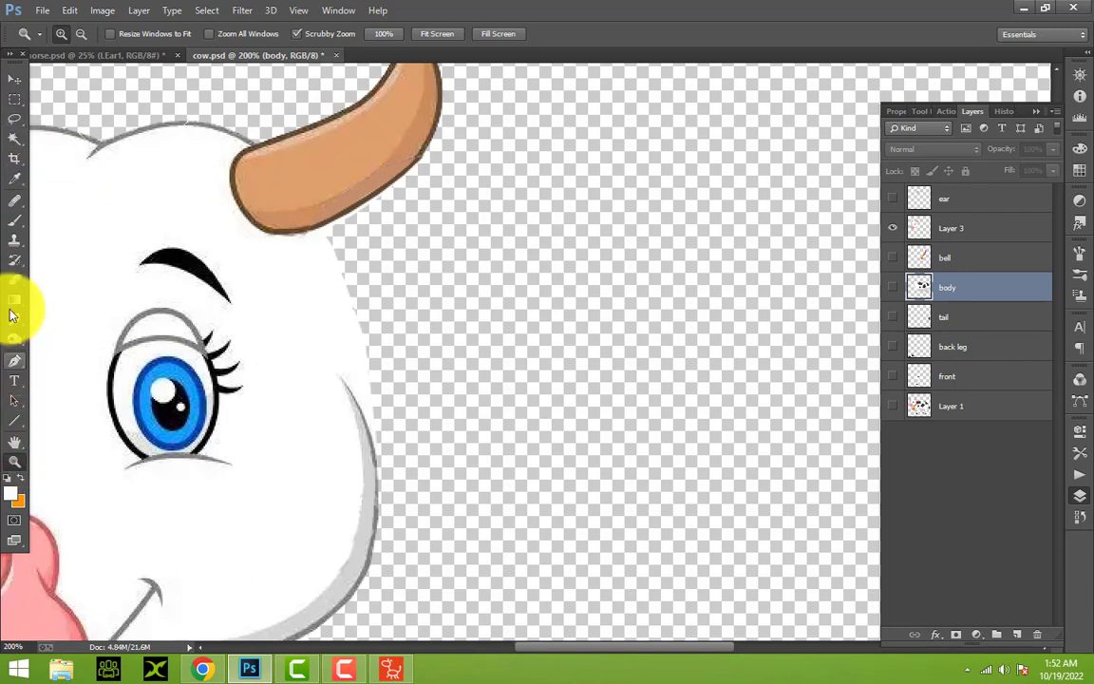
pyautogui.click(14, 200)
pyautogui.click(13, 218)
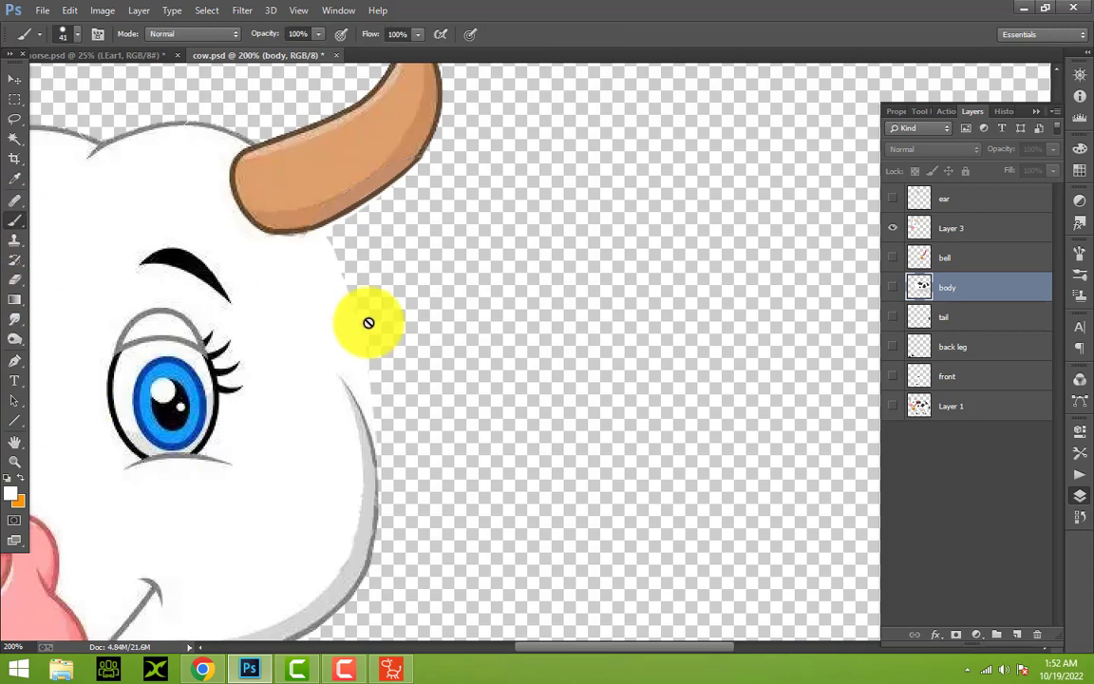
pyautogui.click(918, 230)
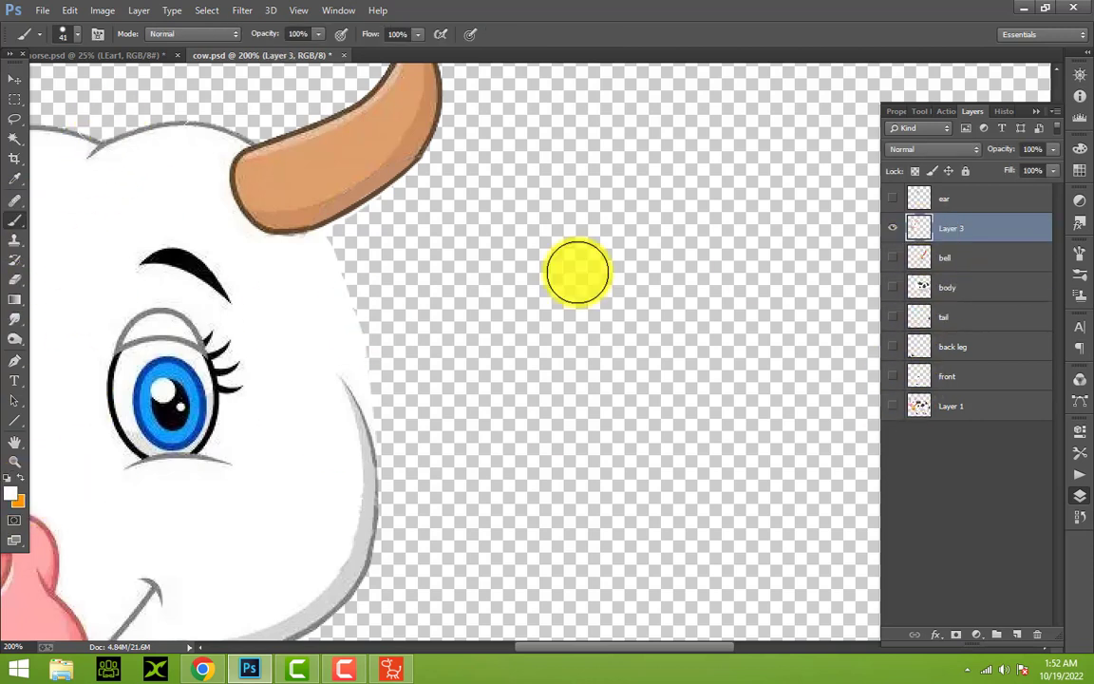
pyautogui.click(78, 34)
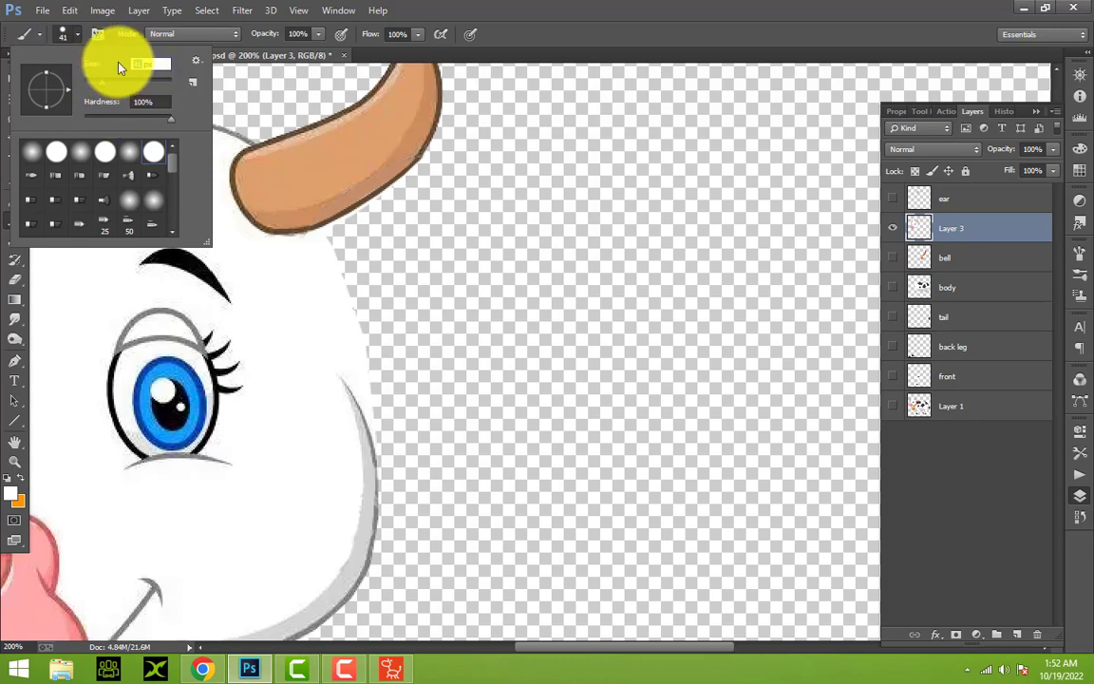
pyautogui.write('4')
pyautogui.press('Return')
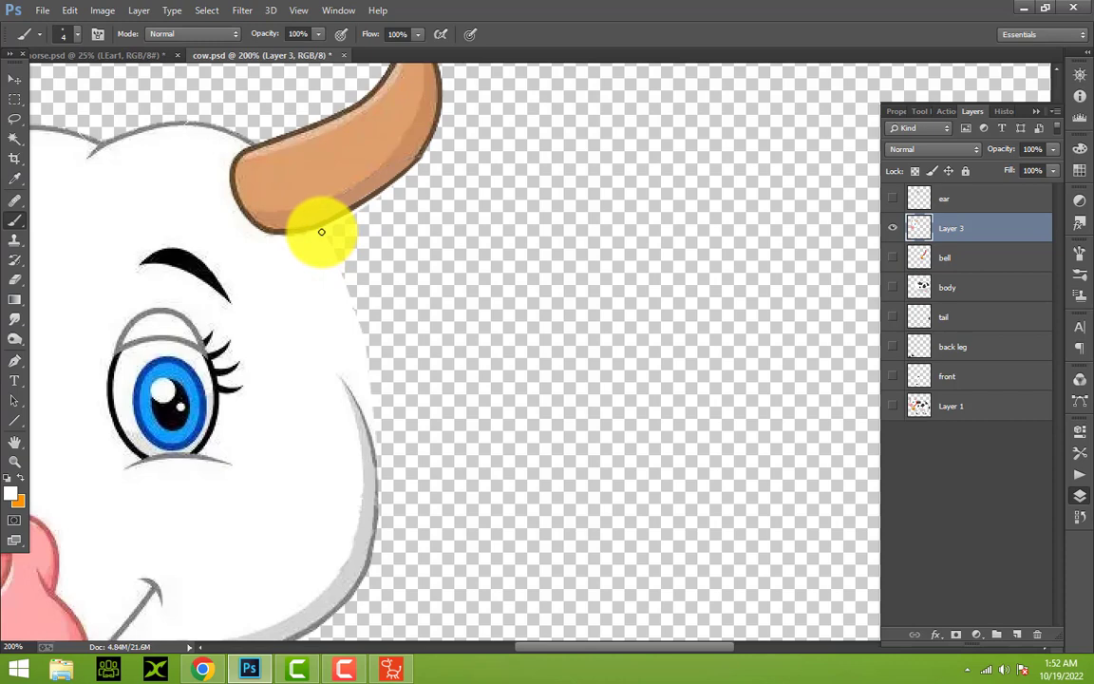
# Sample the outline grey and paint it down the head's edge below the horn
pyautogui.moveTo(322, 233); pyautogui.dragTo(317, 244)
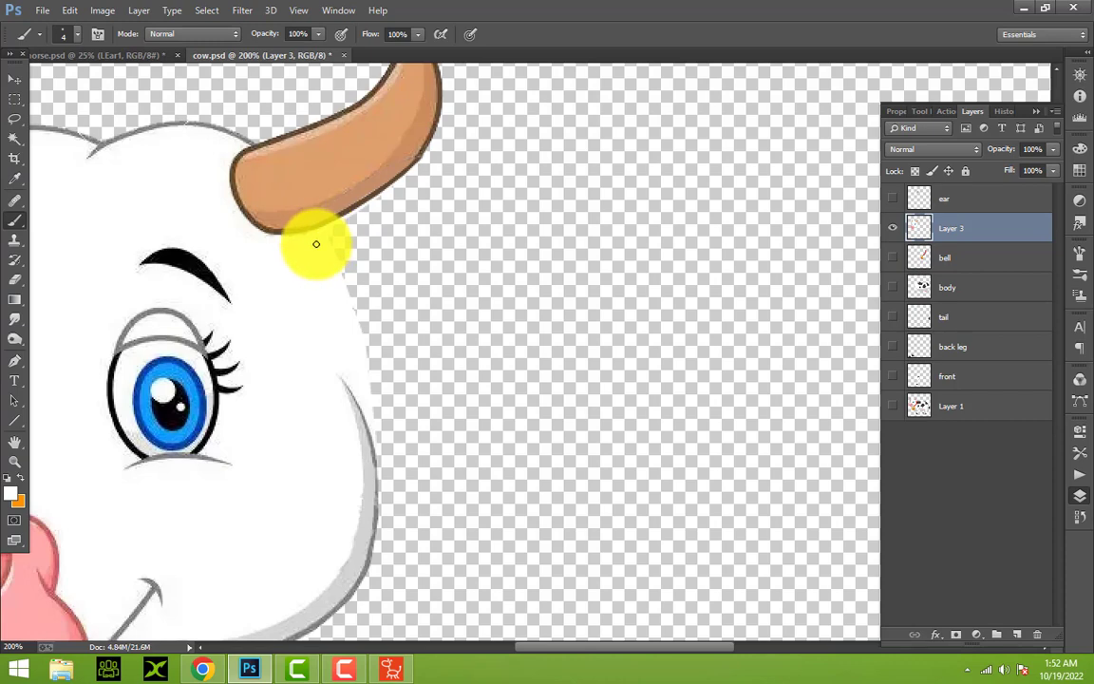
pyautogui.click(72, 13)
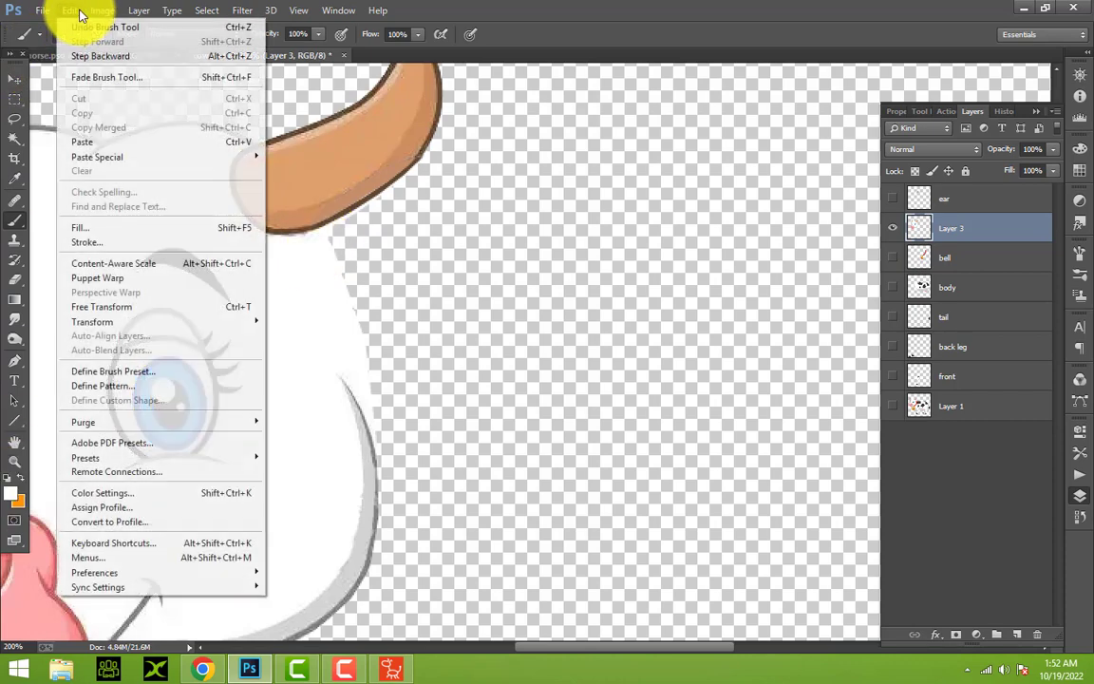
pyautogui.click(84, 22)
pyautogui.click(11, 490)
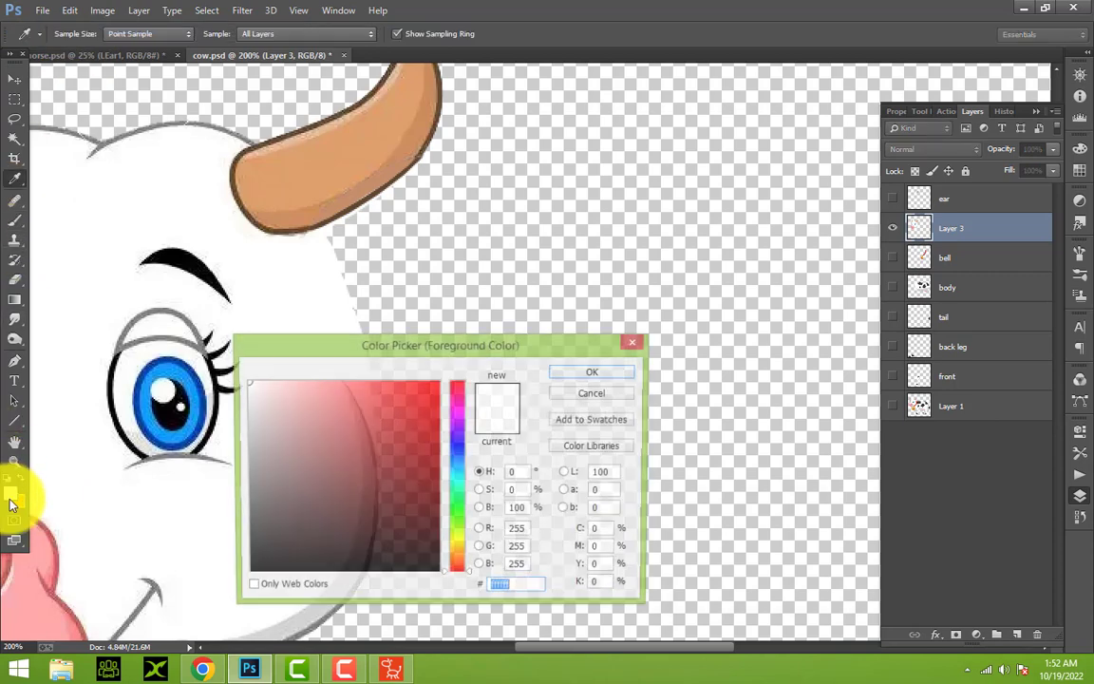
pyautogui.click(117, 123)
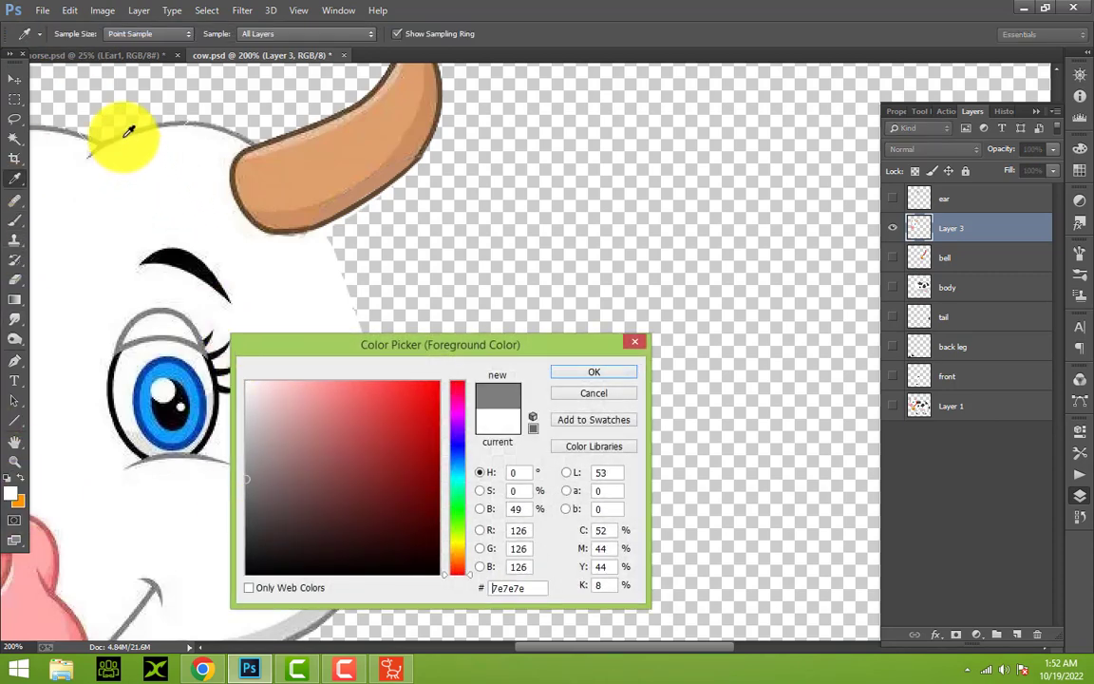
pyautogui.click(598, 371)
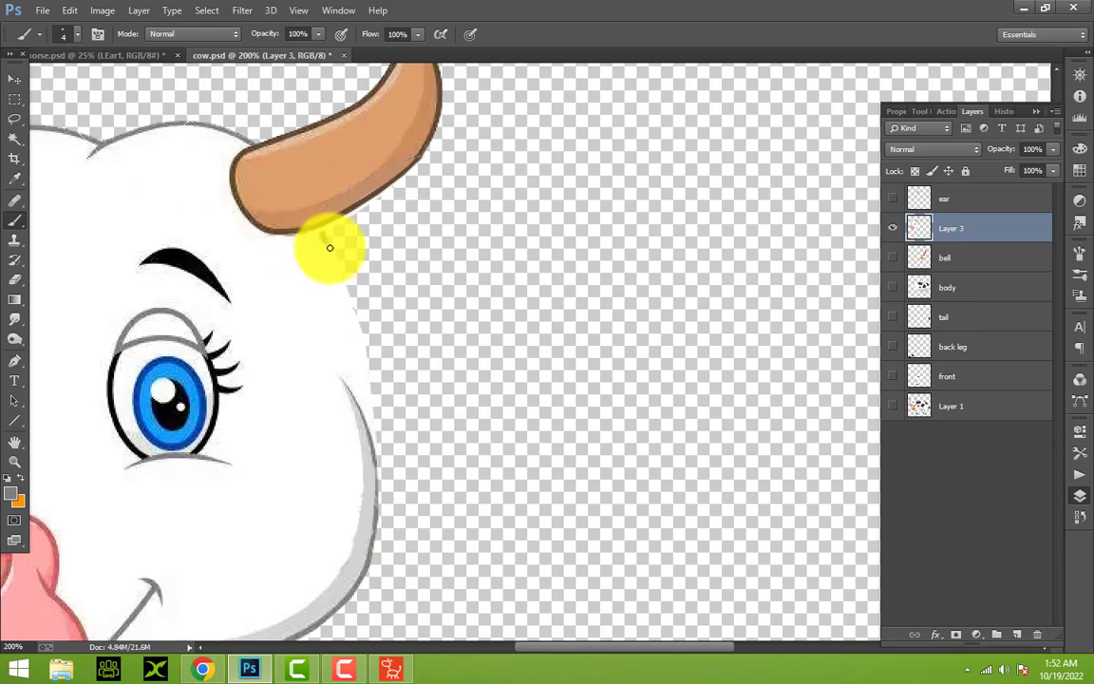
pyautogui.moveTo(346, 287); pyautogui.dragTo(371, 408)
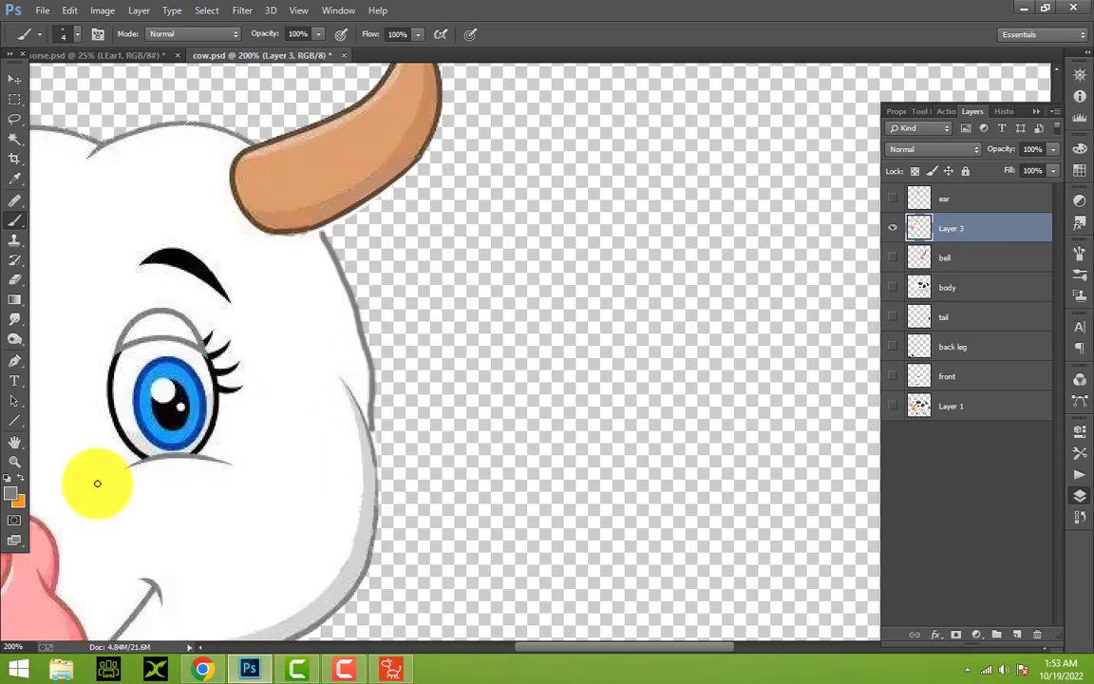
pyautogui.click(14, 461)
pyautogui.click(436, 34)
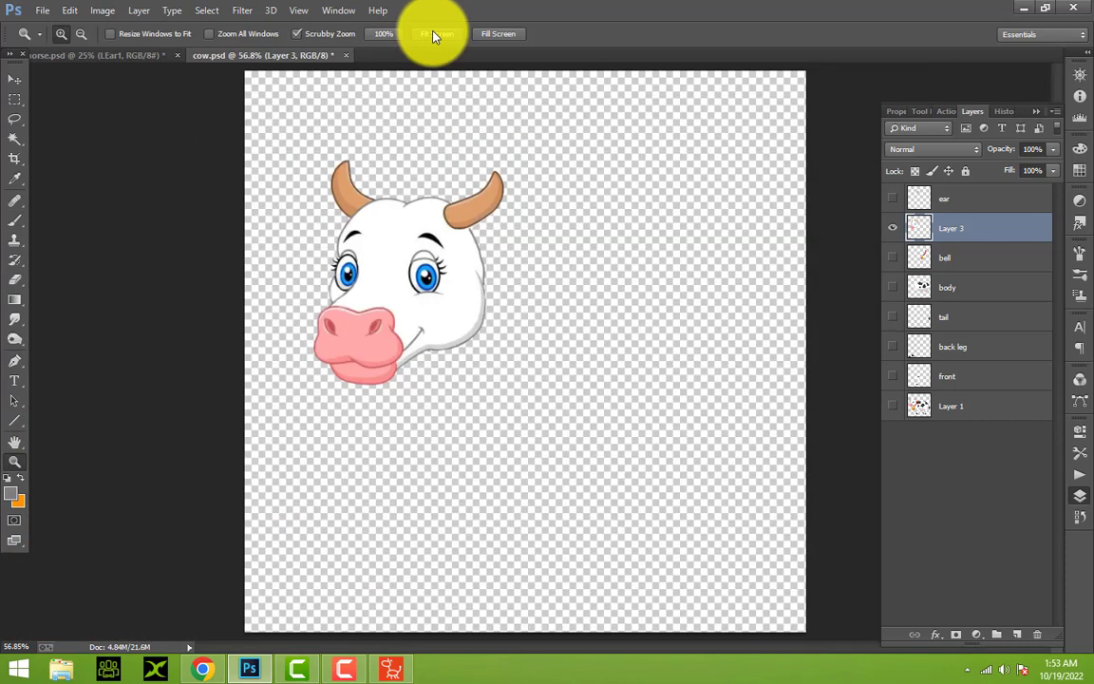
# Show the body, zoom into the neck, and outline the head's back edge grey on Layer 3
pyautogui.click(892, 295)
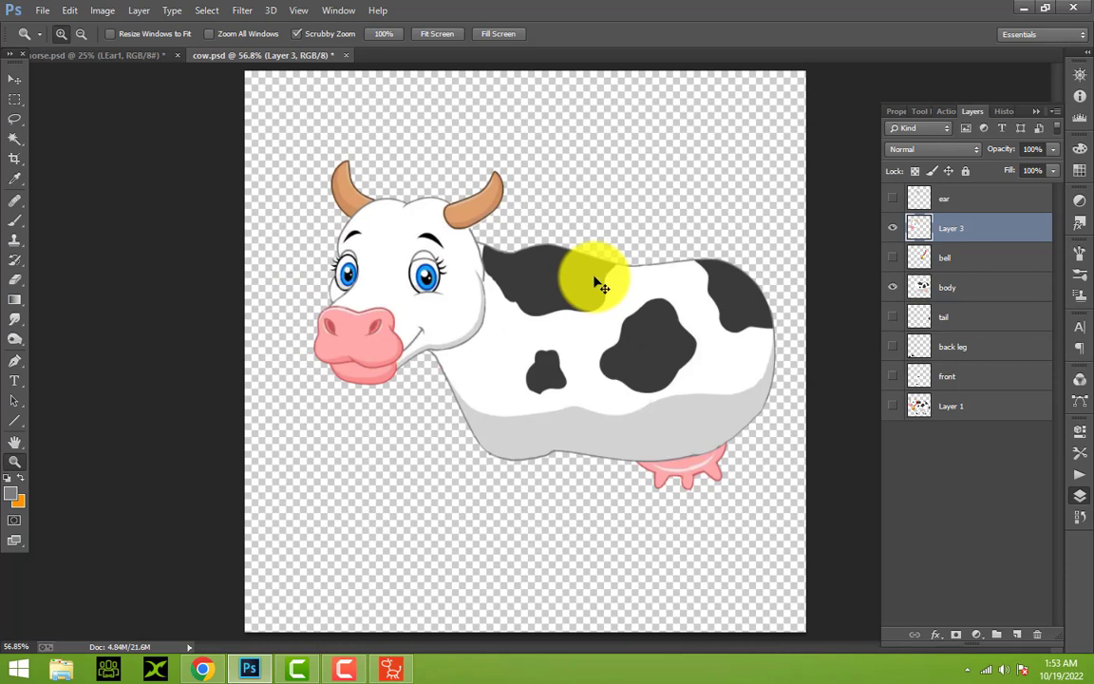
pyautogui.keyDown('ctrl'); pyautogui.click(599, 285); pyautogui.keyUp('ctrl')
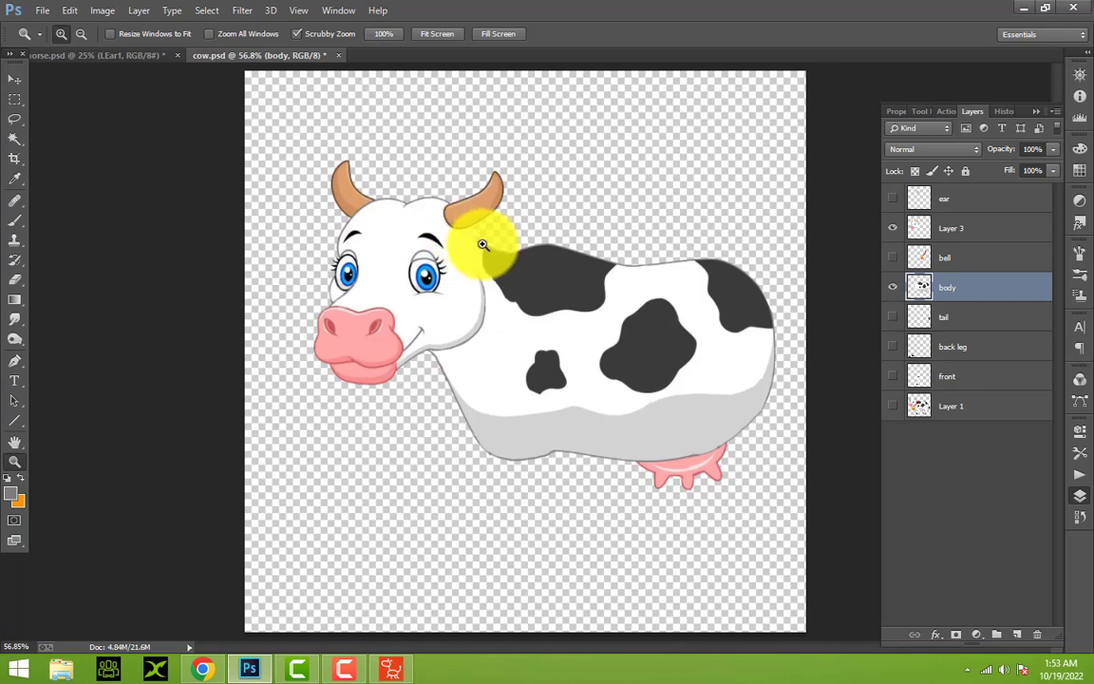
pyautogui.moveTo(478, 245); pyautogui.dragTo(457, 245)
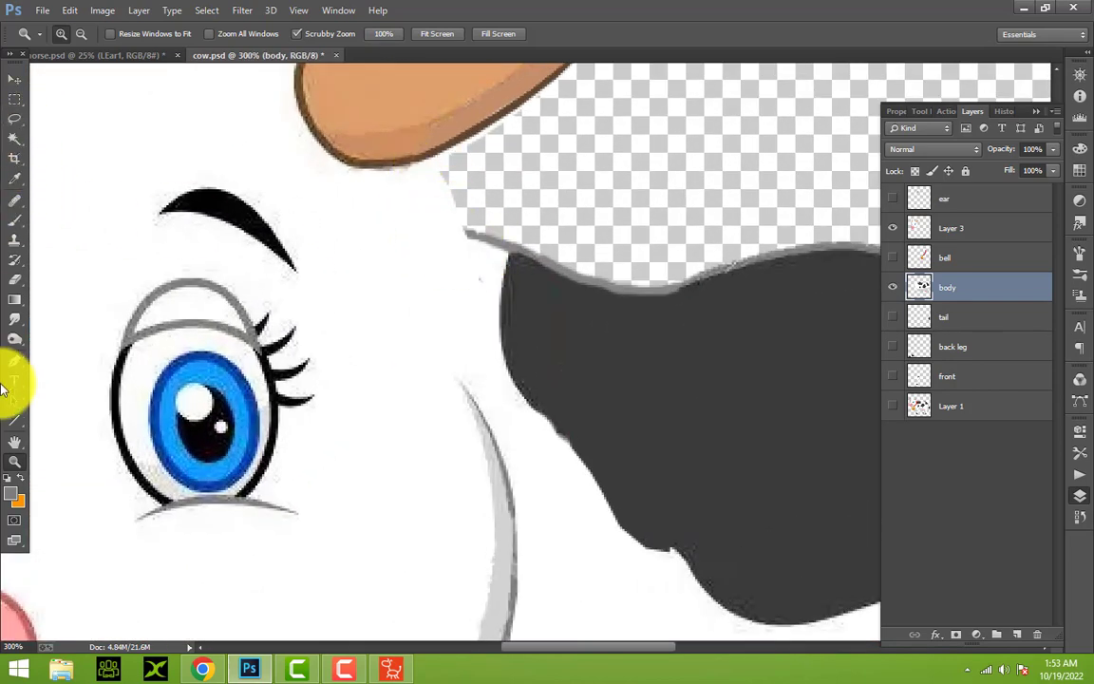
pyautogui.click(14, 219)
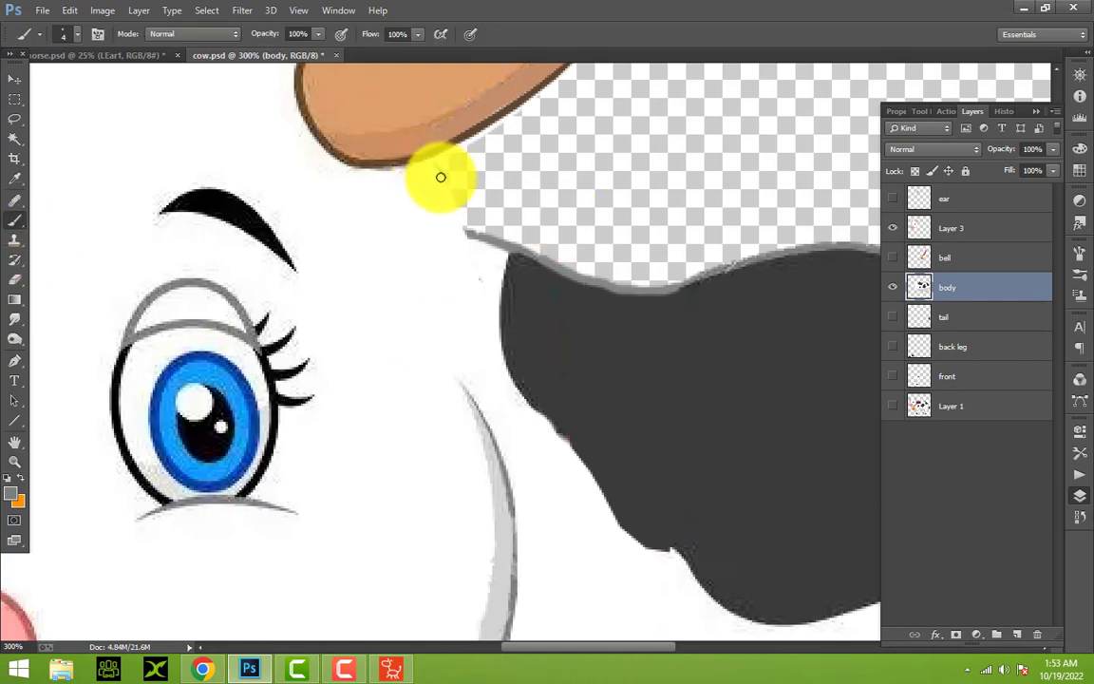
pyautogui.hotkey('ctrl', 'z')
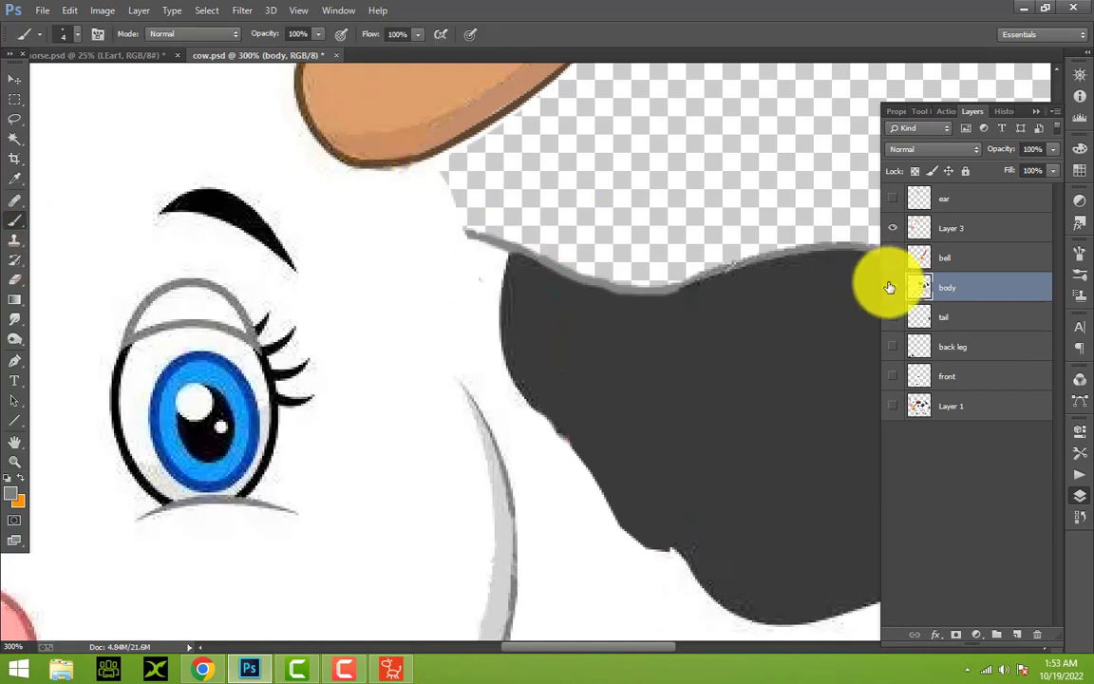
pyautogui.click(946, 233)
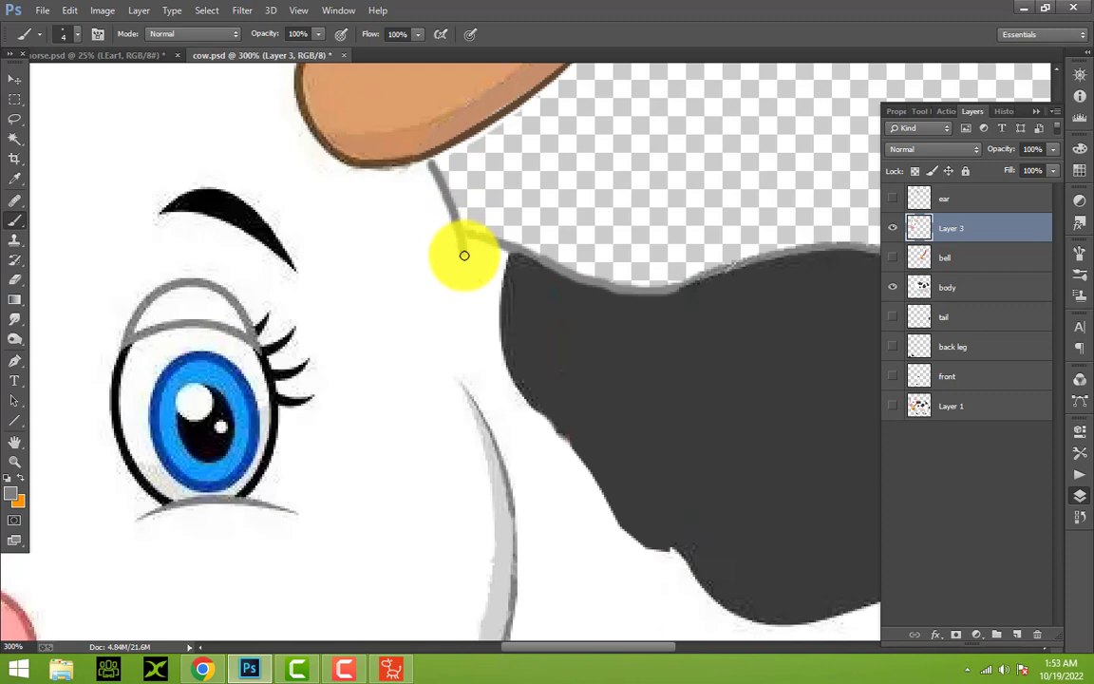
pyautogui.click(14, 463)
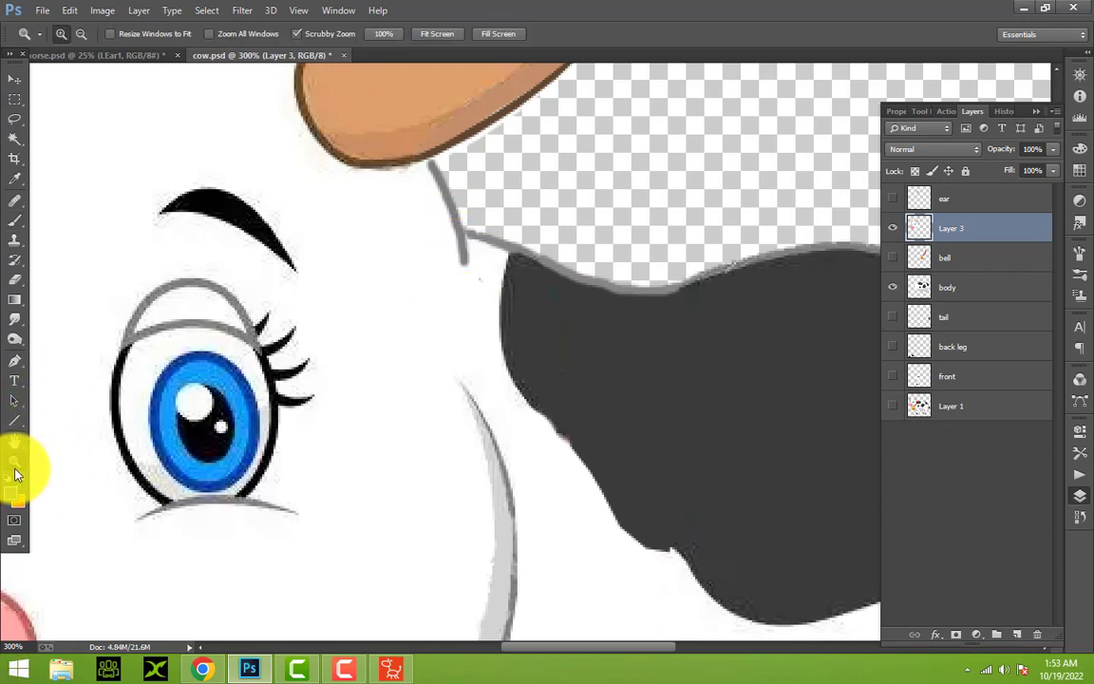
pyautogui.doubleClick(14, 462)
pyautogui.click(433, 33)
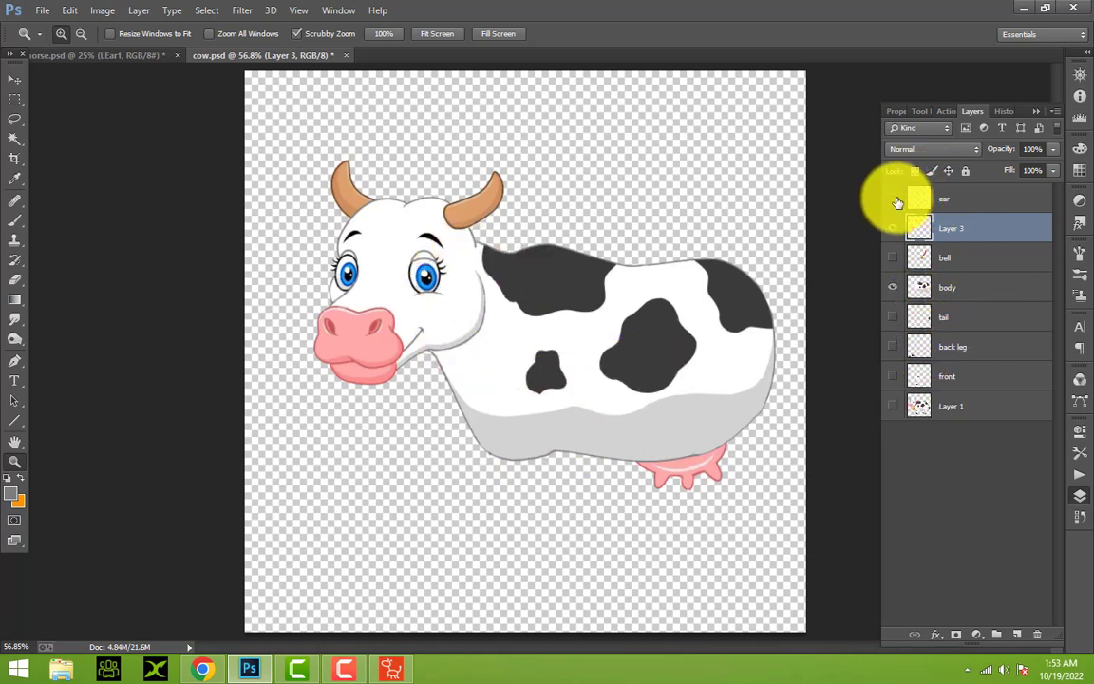
# Show the ear layer and move the ear up beside the head
pyautogui.click(892, 199)
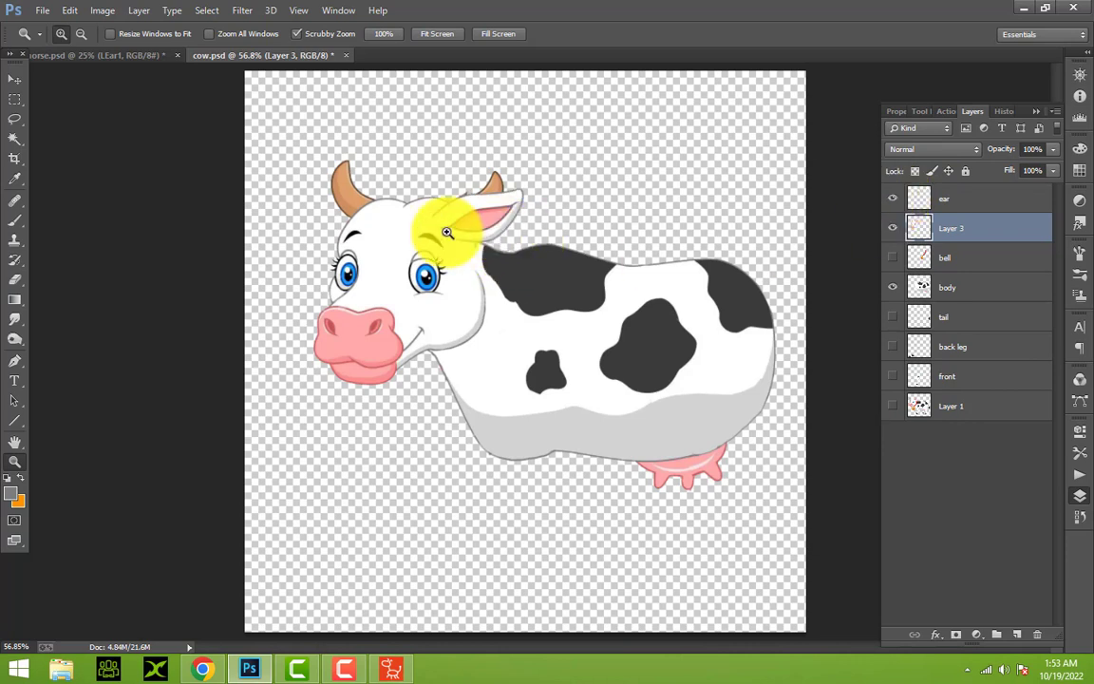
pyautogui.click(15, 80)
pyautogui.rightClick(466, 224)
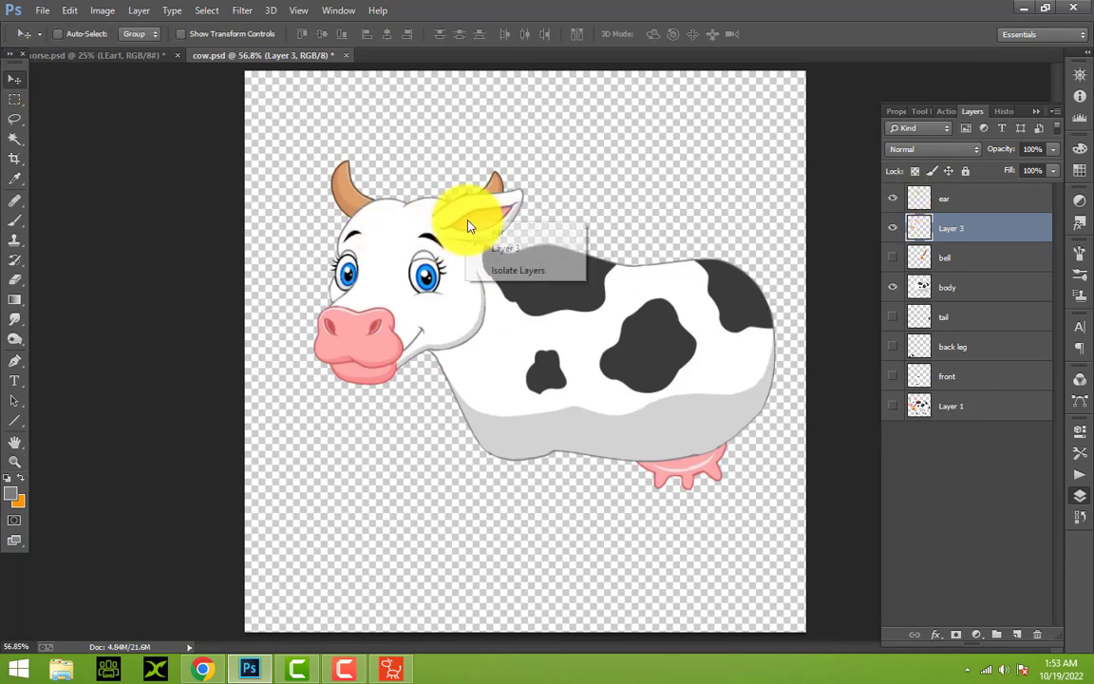
pyautogui.click(513, 264)
pyautogui.moveTo(483, 235)
pyautogui.mouseDown()
pyautogui.moveTo(659, 214)
pyautogui.moveTo(531, 171)
pyautogui.mouseUp()
# Shrink the eraser to 31 px and paint a grey outline along the ear's top edge
pyautogui.click(15, 462)
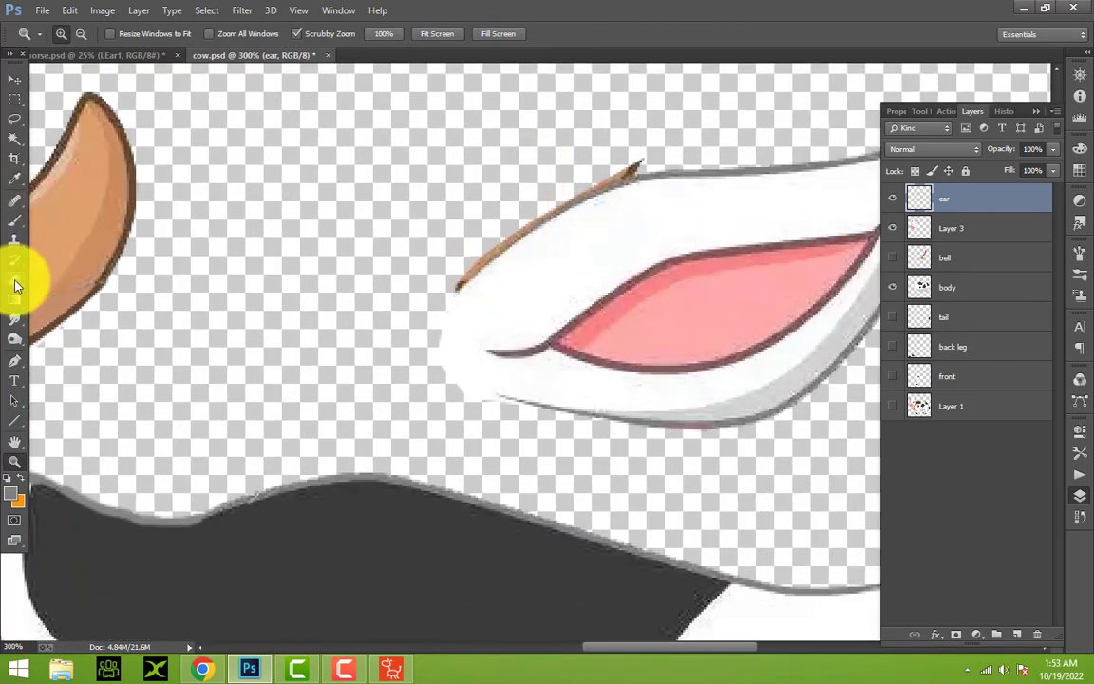
pyautogui.click(14, 278)
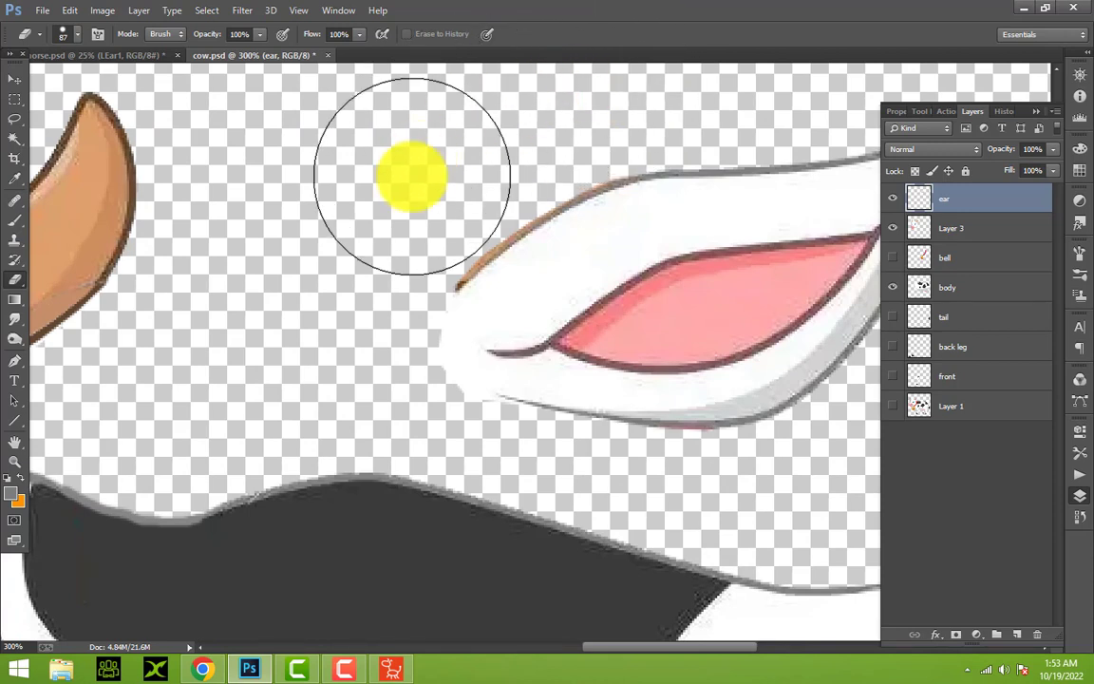
pyautogui.click(75, 38)
pyautogui.moveTo(121, 82); pyautogui.dragTo(98, 83)
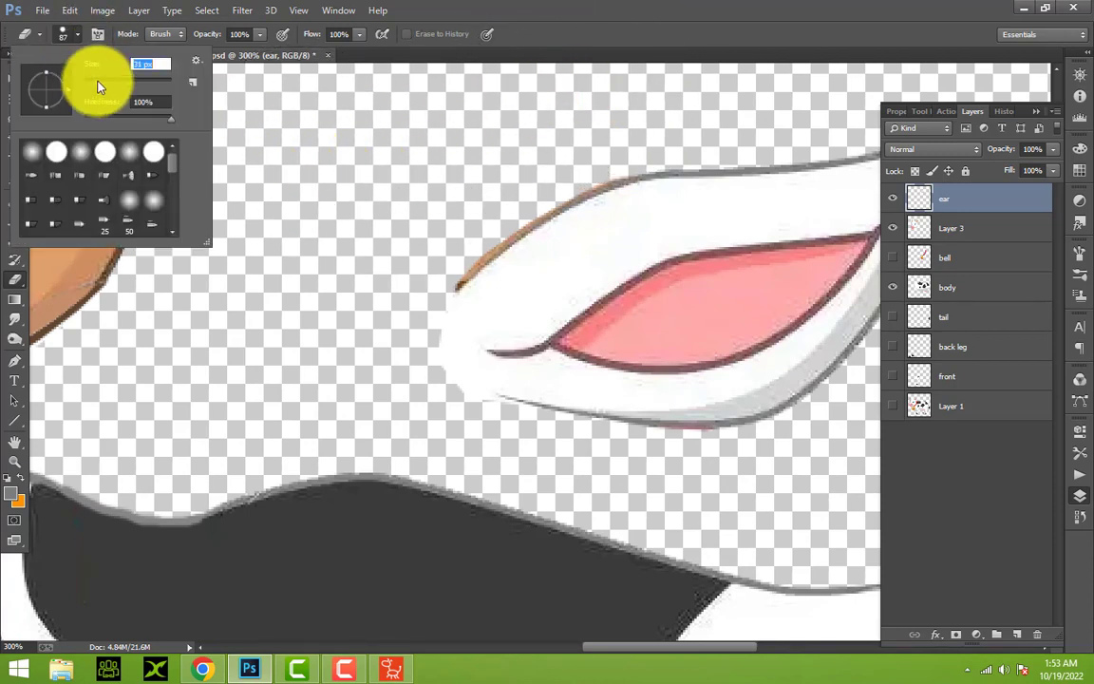
pyautogui.press('Return')
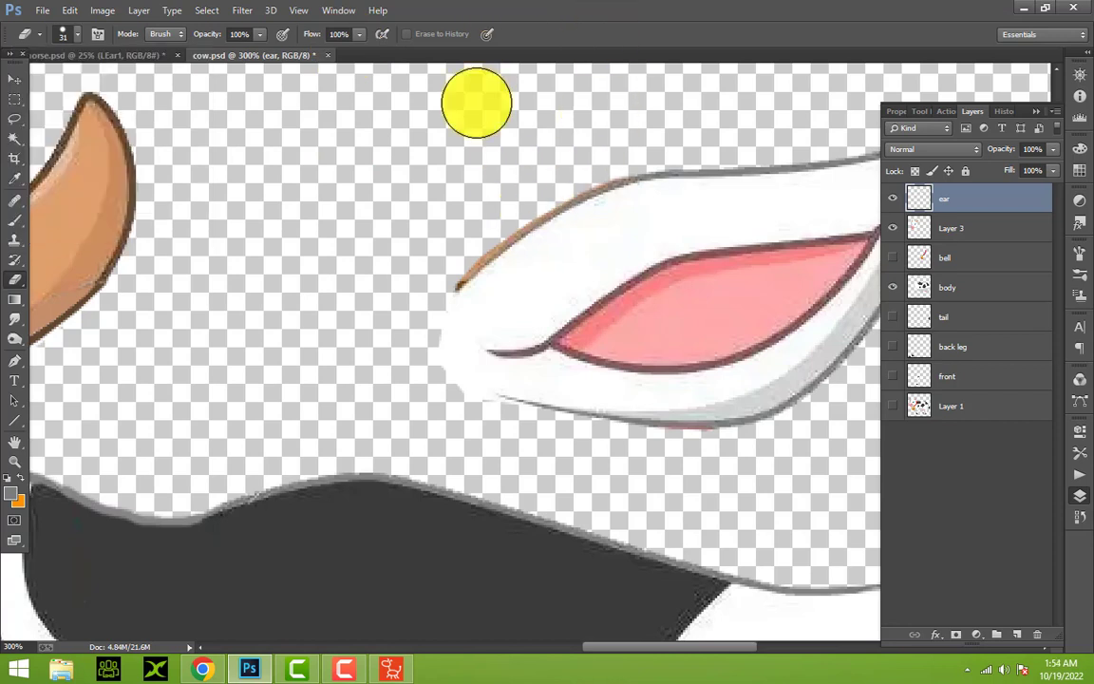
pyautogui.click(14, 220)
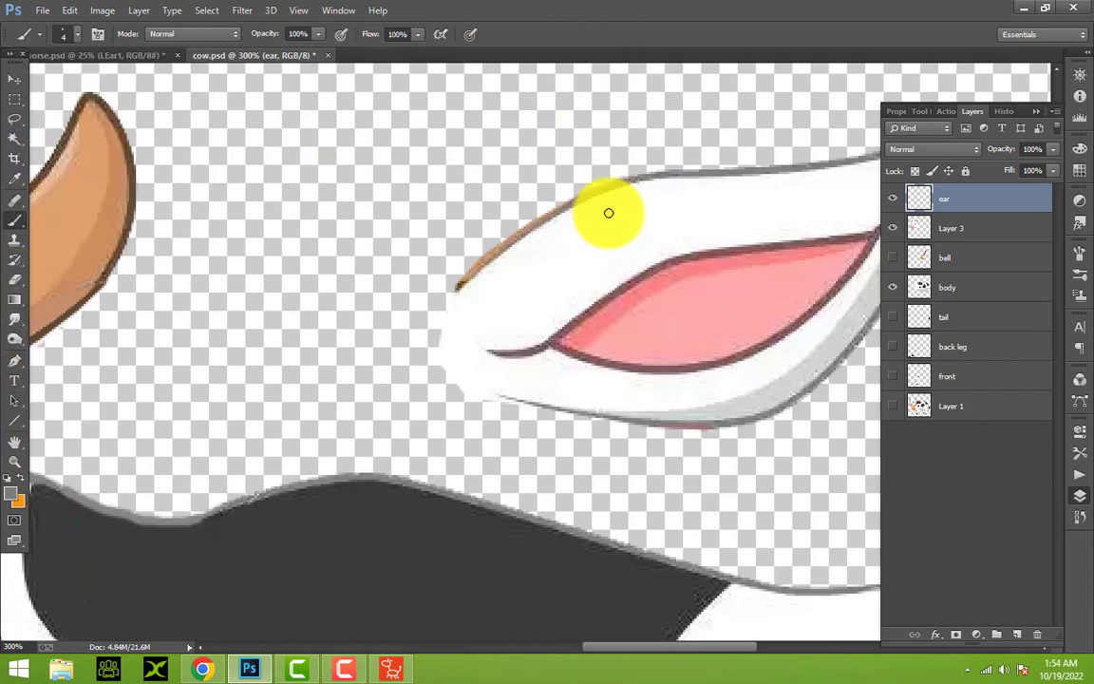
pyautogui.moveTo(624, 180)
pyautogui.mouseDown()
pyautogui.moveTo(584, 190)
pyautogui.moveTo(467, 279)
pyautogui.moveTo(518, 239)
pyautogui.mouseUp()
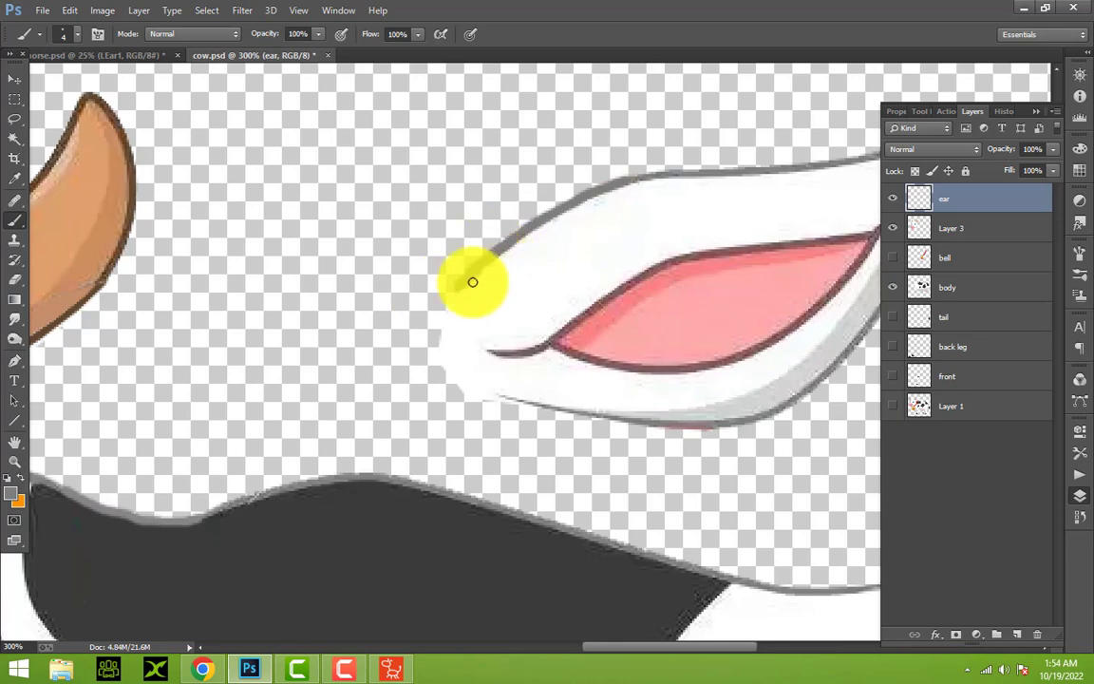
pyautogui.click(15, 463)
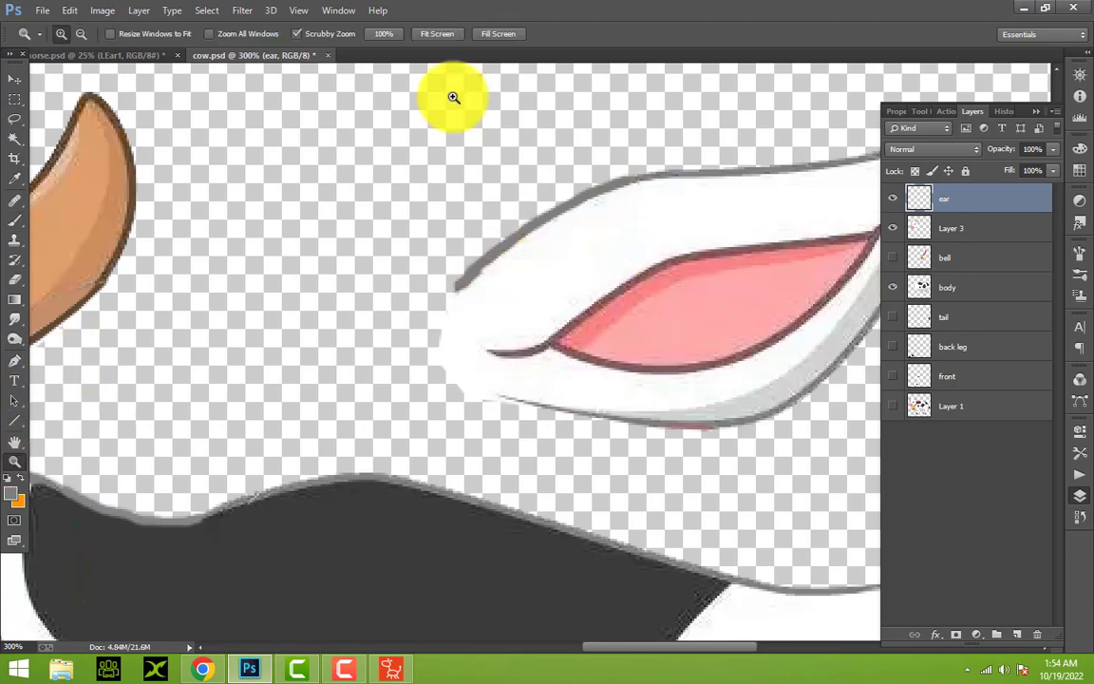
pyautogui.click(436, 34)
# Place the ear on the head behind the right horn and duplicate its layer as 'ear 2'
pyautogui.click(671, 201)
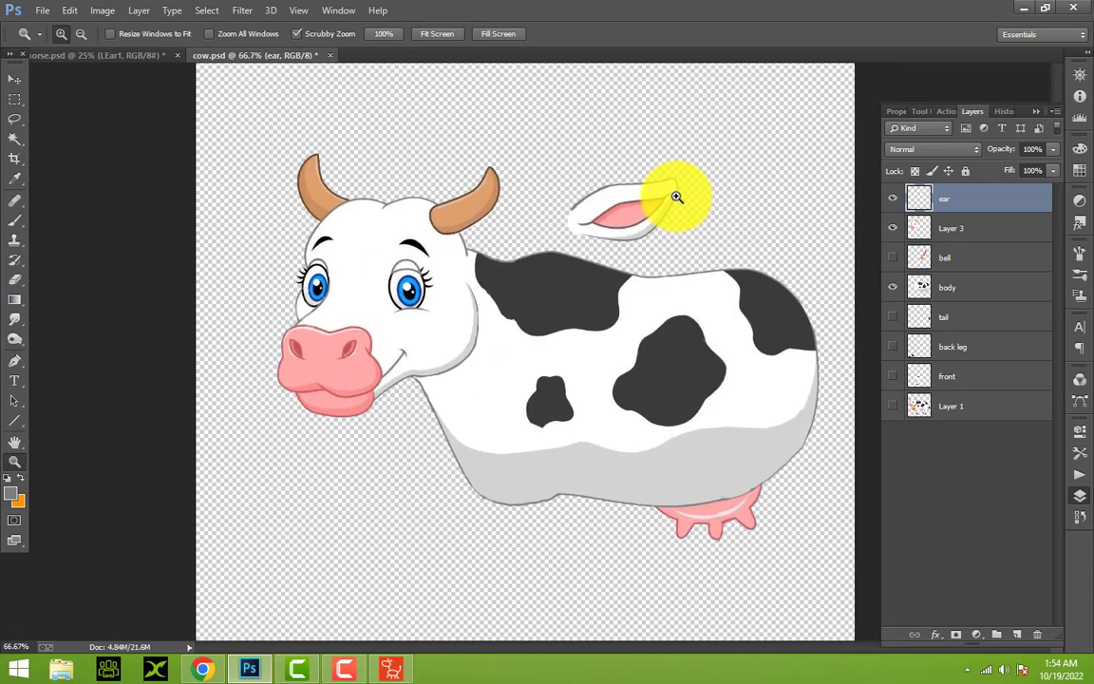
pyautogui.click(14, 80)
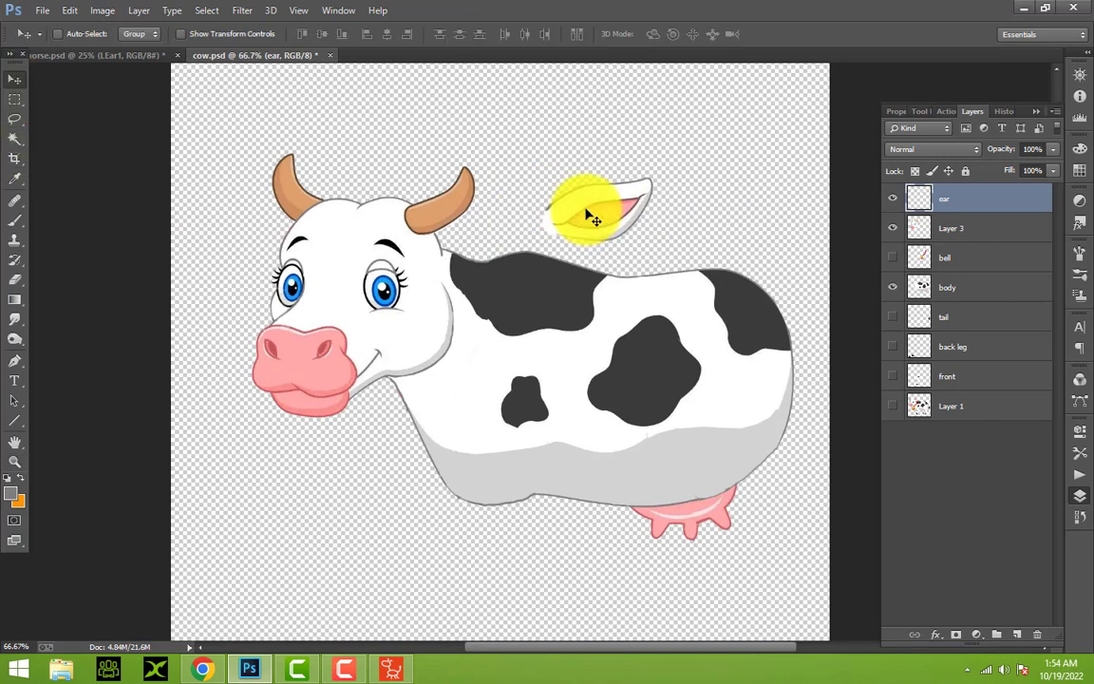
pyautogui.moveTo(589, 216)
pyautogui.mouseDown()
pyautogui.moveTo(435, 233)
pyautogui.moveTo(467, 237)
pyautogui.moveTo(440, 237)
pyautogui.moveTo(448, 244)
pyautogui.mouseUp()
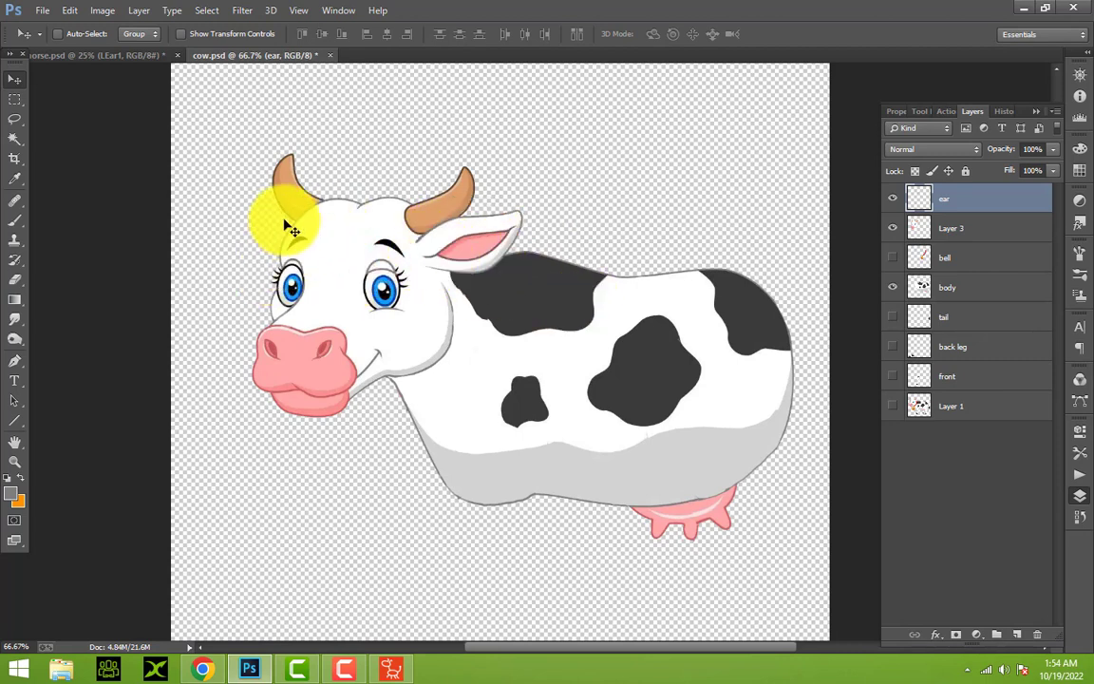
pyautogui.moveTo(922, 208); pyautogui.dragTo(1016, 633)
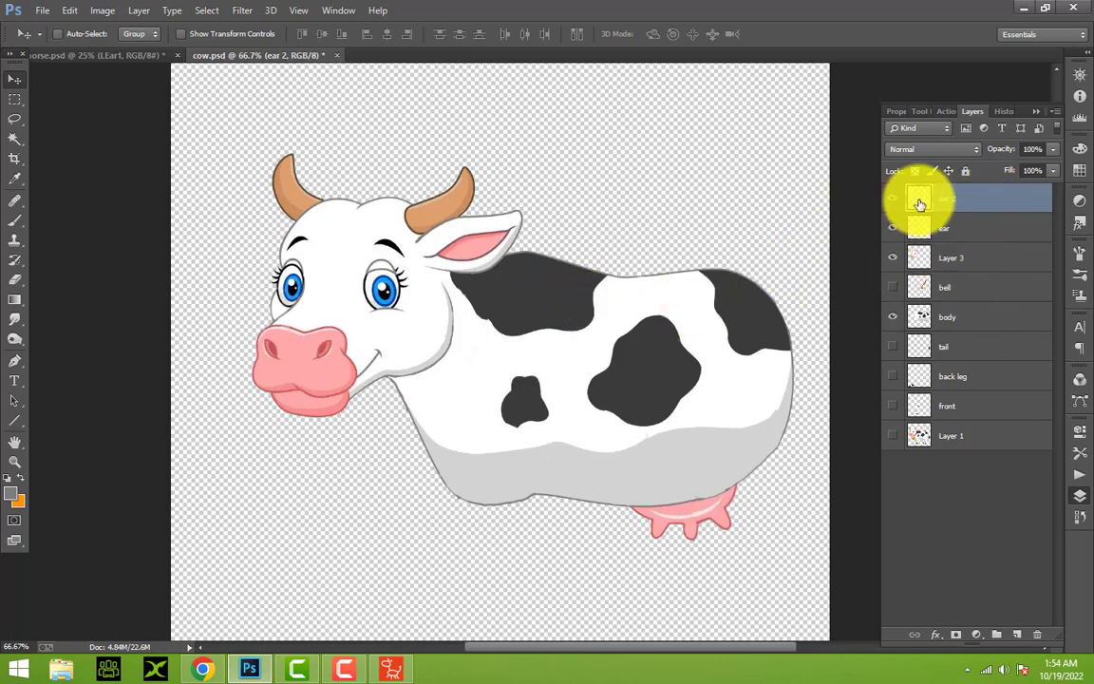
# Flip the ear 2 copy horizontally, place it by the left horn, and rename Layer 3 'head'
pyautogui.hotkey('ctrl', 't')
pyautogui.rightClick(454, 249)
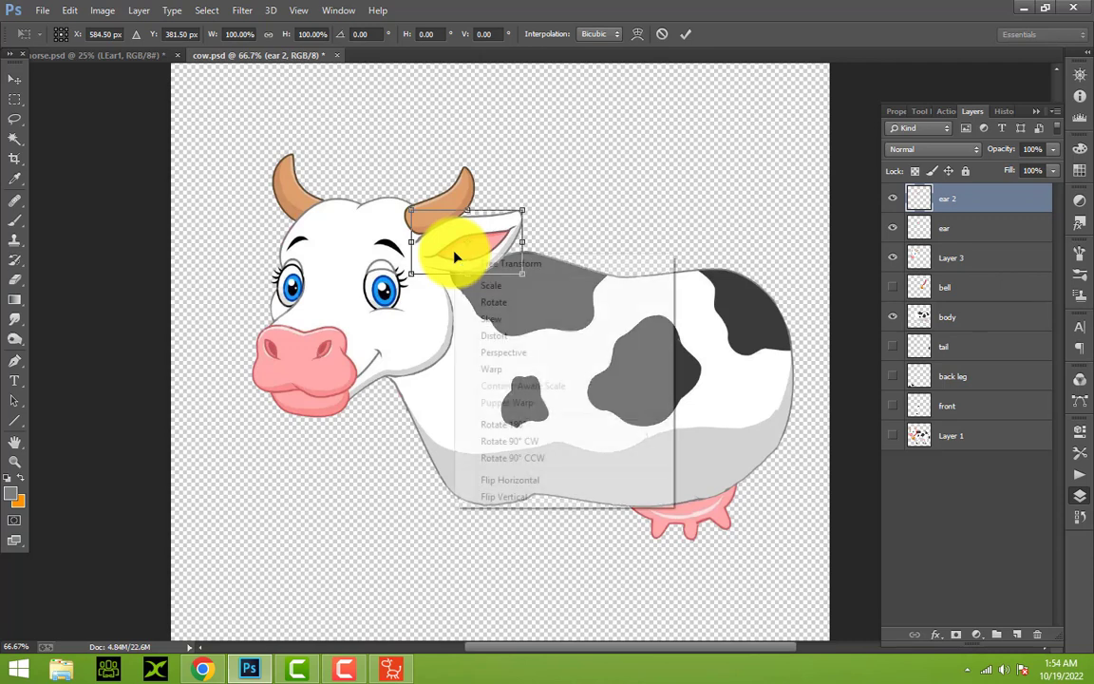
pyautogui.click(548, 479)
pyautogui.moveTo(452, 261)
pyautogui.mouseDown()
pyautogui.moveTo(236, 221)
pyautogui.moveTo(251, 240)
pyautogui.mouseUp()
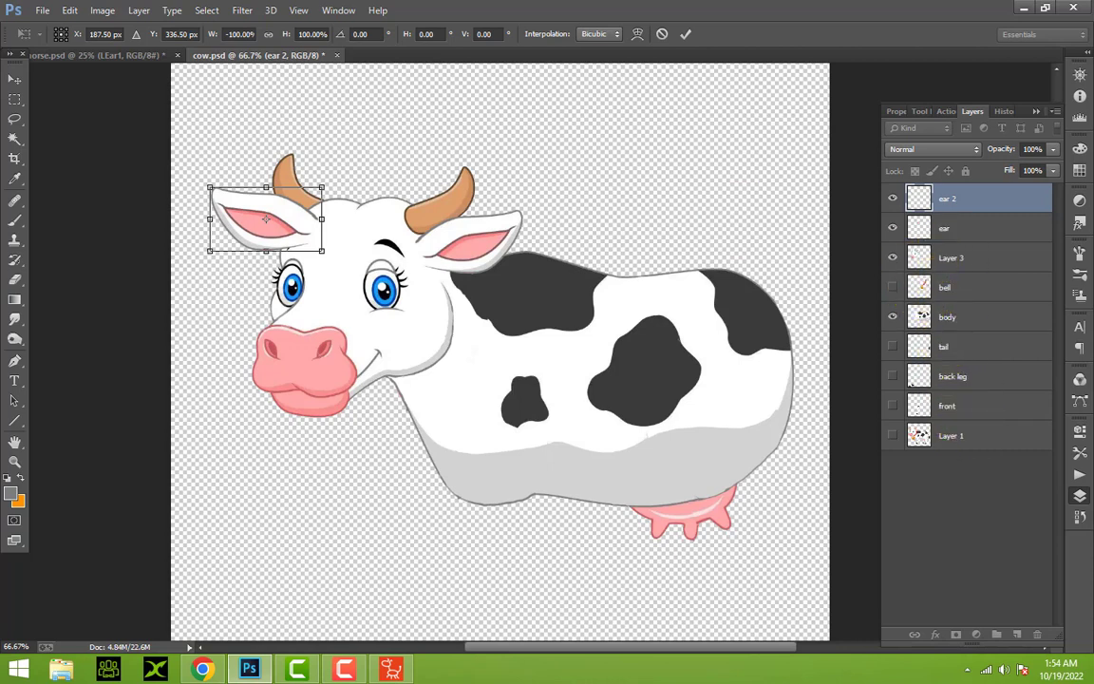
pyautogui.click(15, 80)
pyautogui.press('Return')
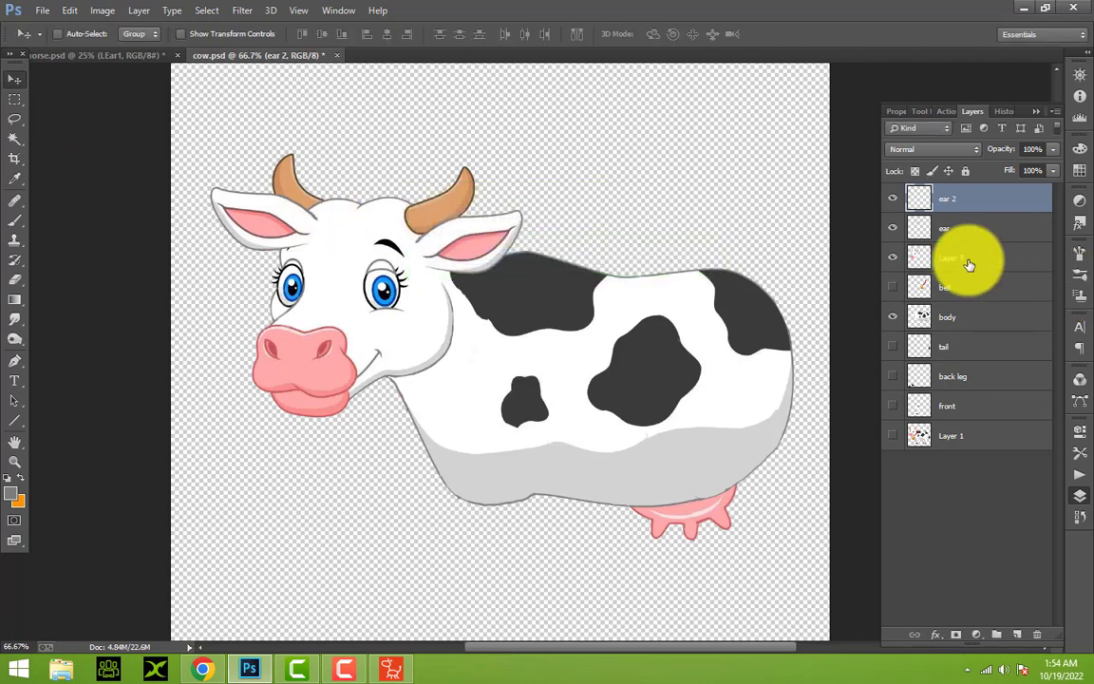
pyautogui.doubleClick(968, 258)
pyautogui.write('head')
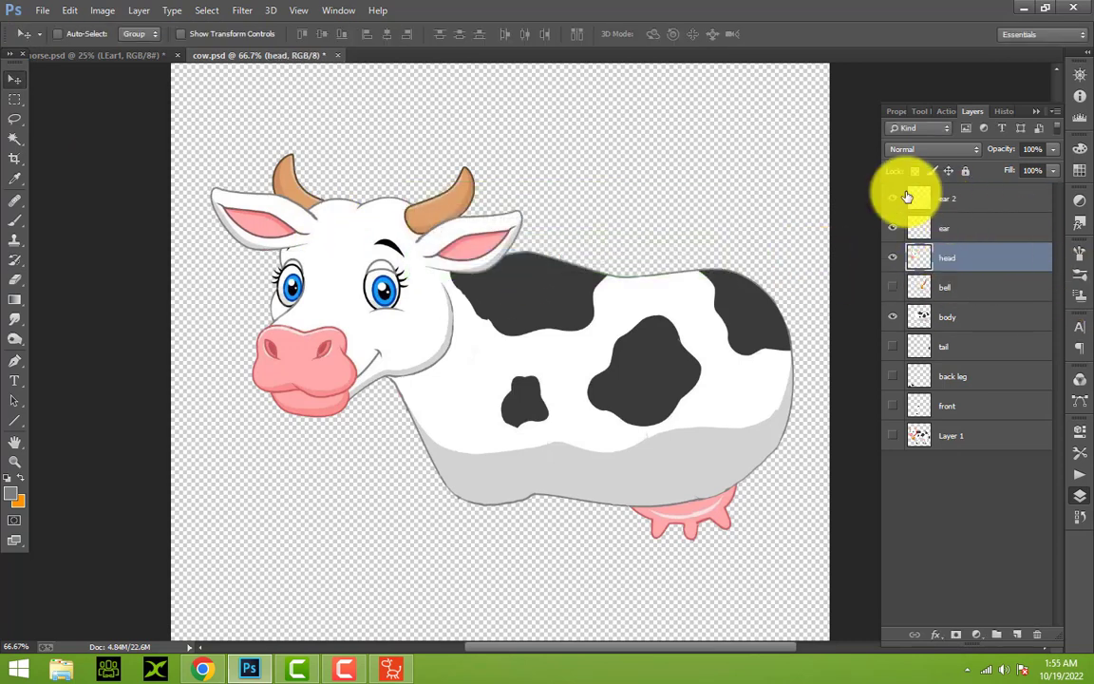
# Move ear 2 below the head layer and tilt the left ear upward
pyautogui.moveTo(917, 197)
pyautogui.mouseDown()
pyautogui.moveTo(925, 269)
pyautogui.moveTo(923, 254)
pyautogui.mouseUp()
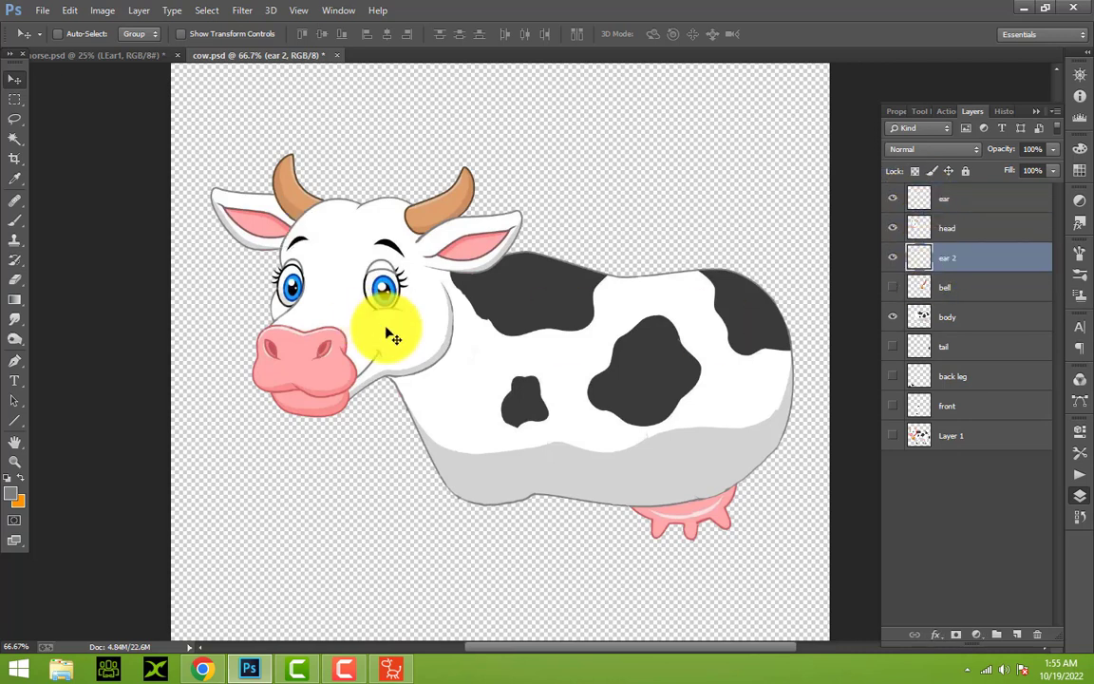
pyautogui.hotkey('ctrl', 't')
pyautogui.rightClick(254, 228)
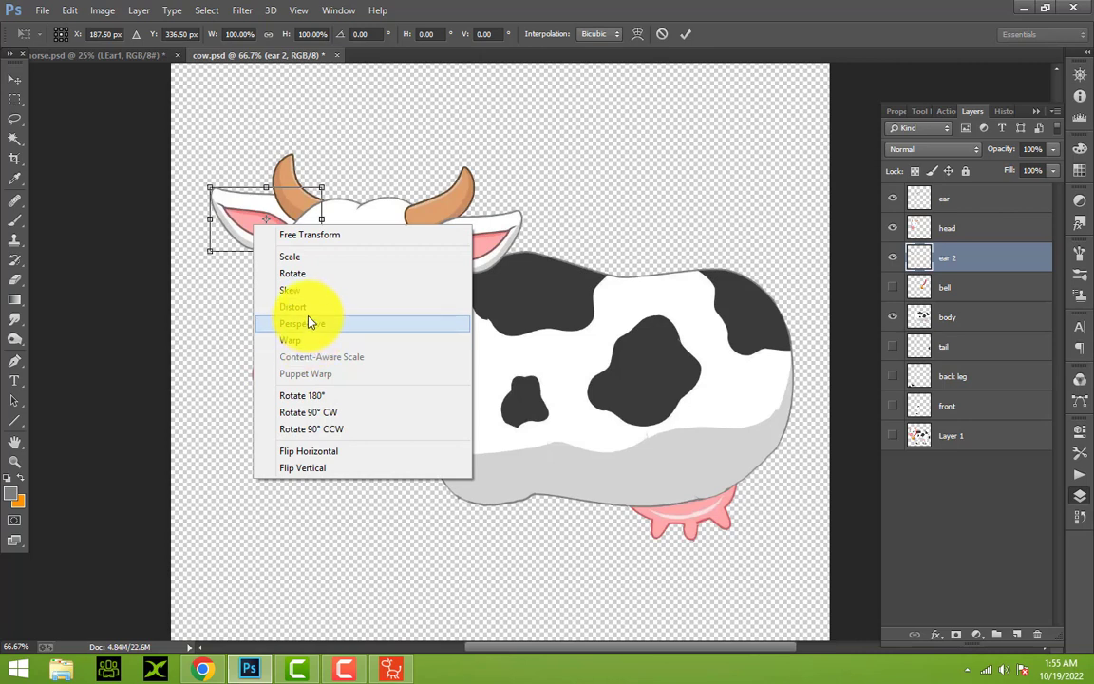
pyautogui.click(215, 197)
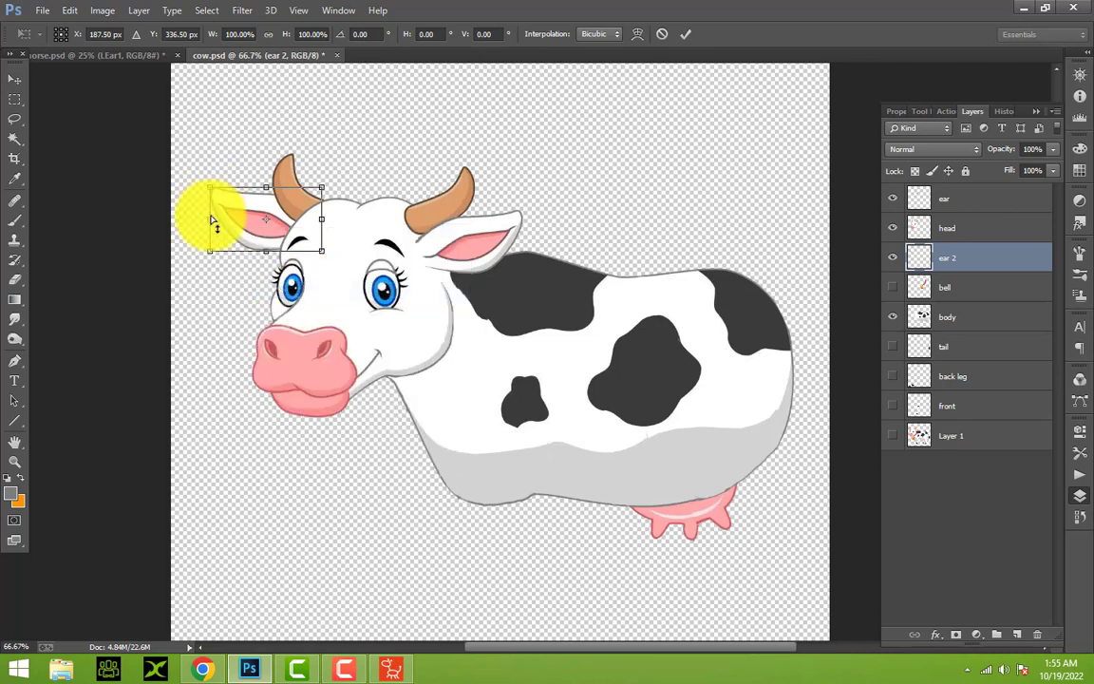
pyautogui.moveTo(214, 217); pyautogui.dragTo(223, 190)
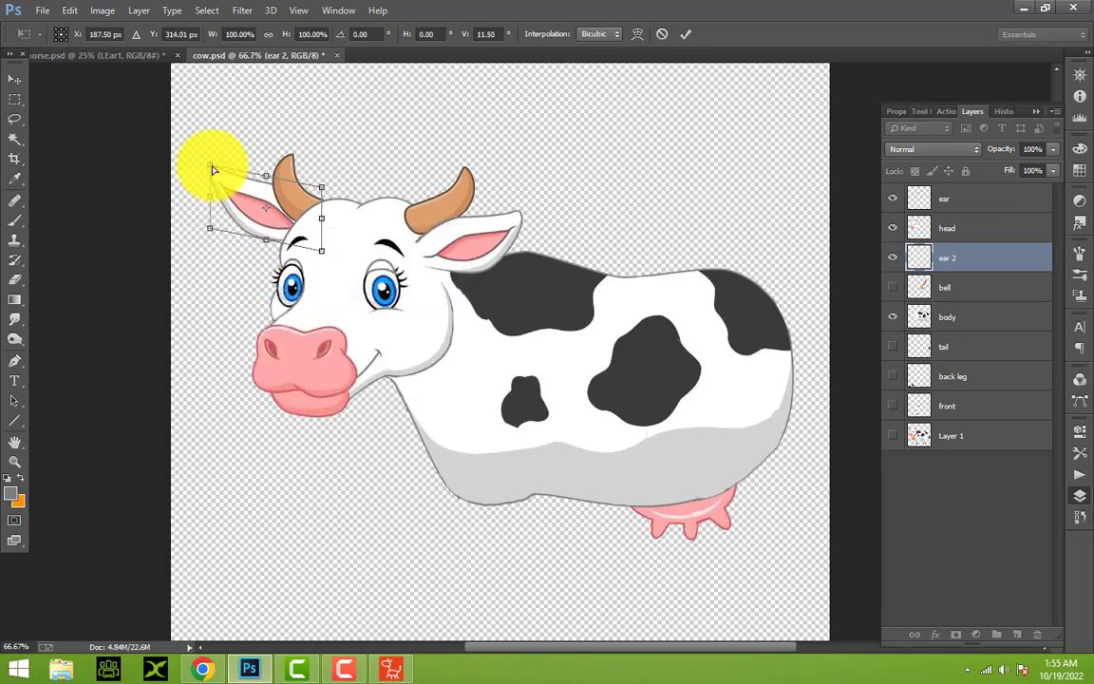
pyautogui.press('Return')
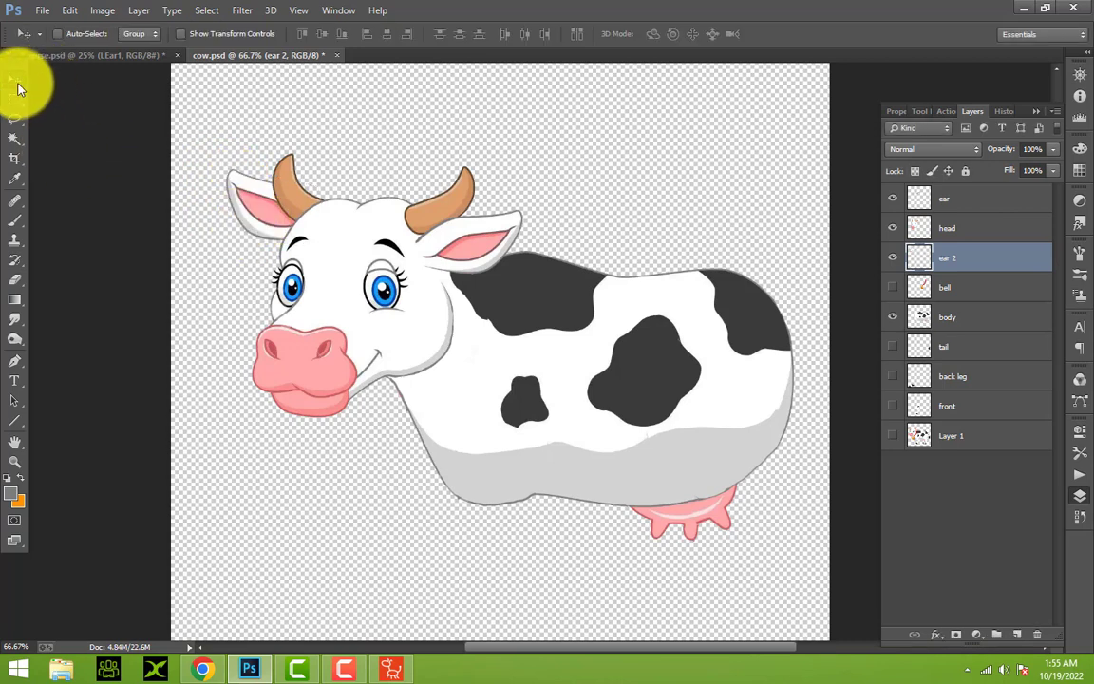
# Rotate the left ear about 15 degrees and tuck it beside the left horn
pyautogui.hotkey('ctrl', 't')
pyautogui.rightClick(258, 210)
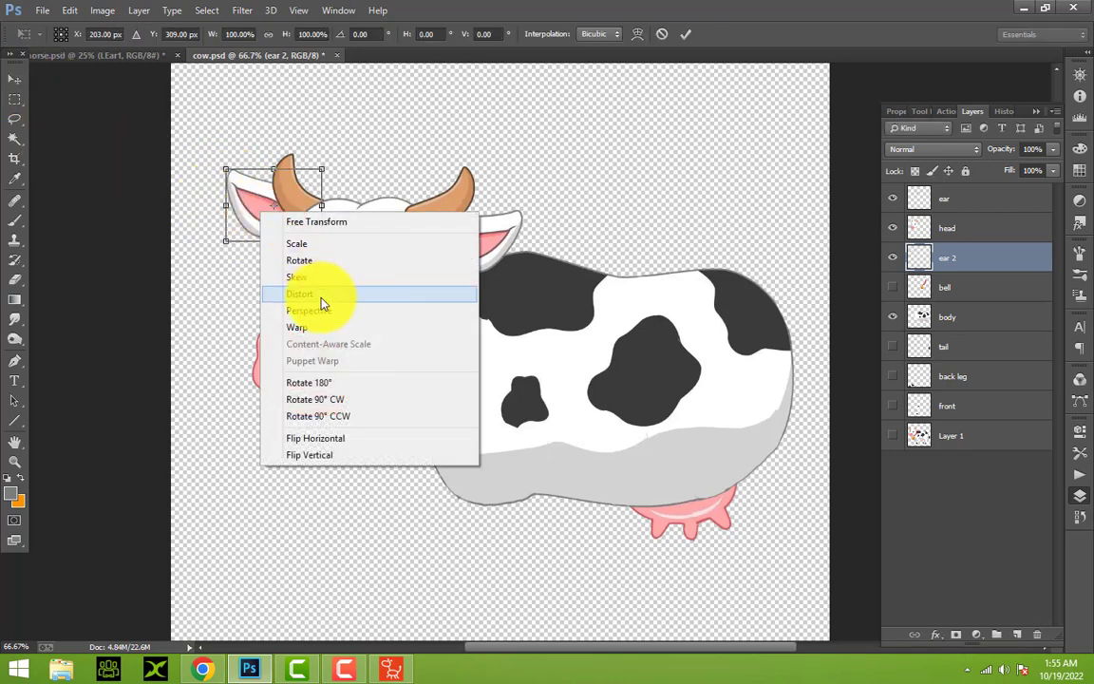
pyautogui.click(323, 259)
pyautogui.moveTo(317, 240); pyautogui.dragTo(310, 253)
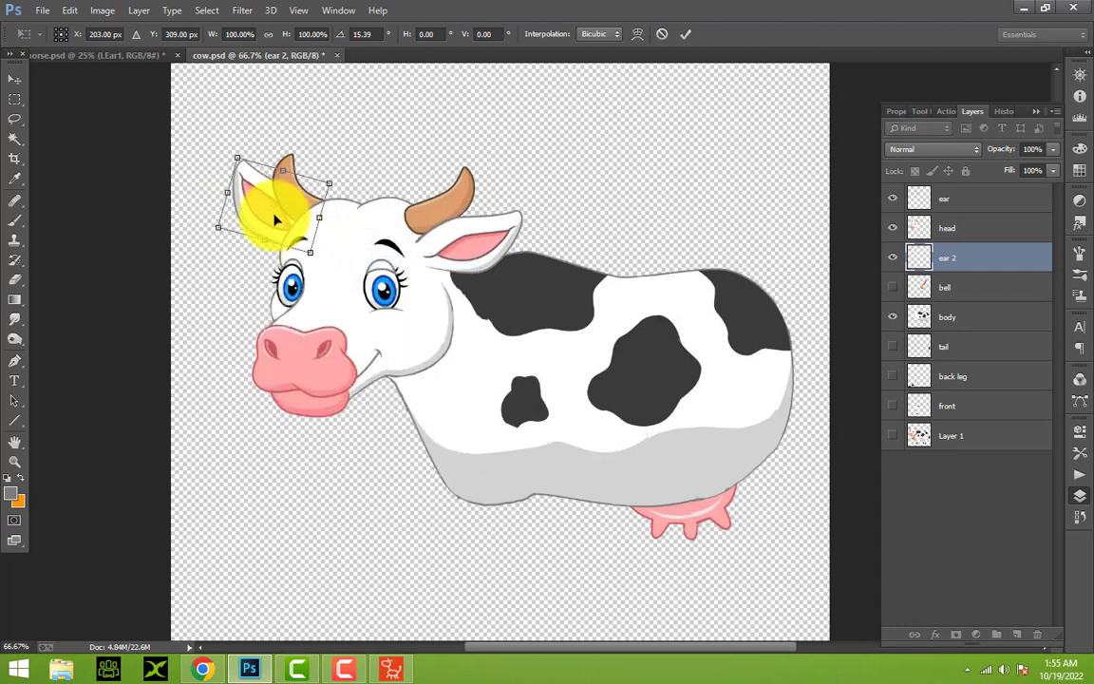
pyautogui.moveTo(270, 215); pyautogui.dragTo(281, 235)
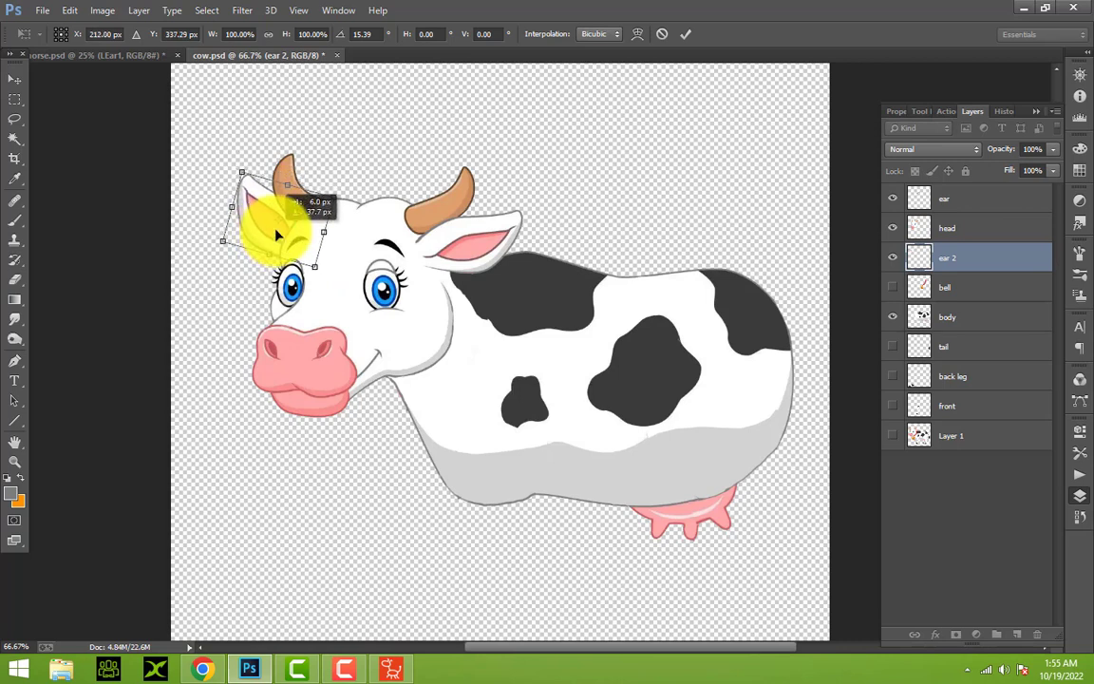
pyautogui.click(14, 79)
pyautogui.click(484, 258)
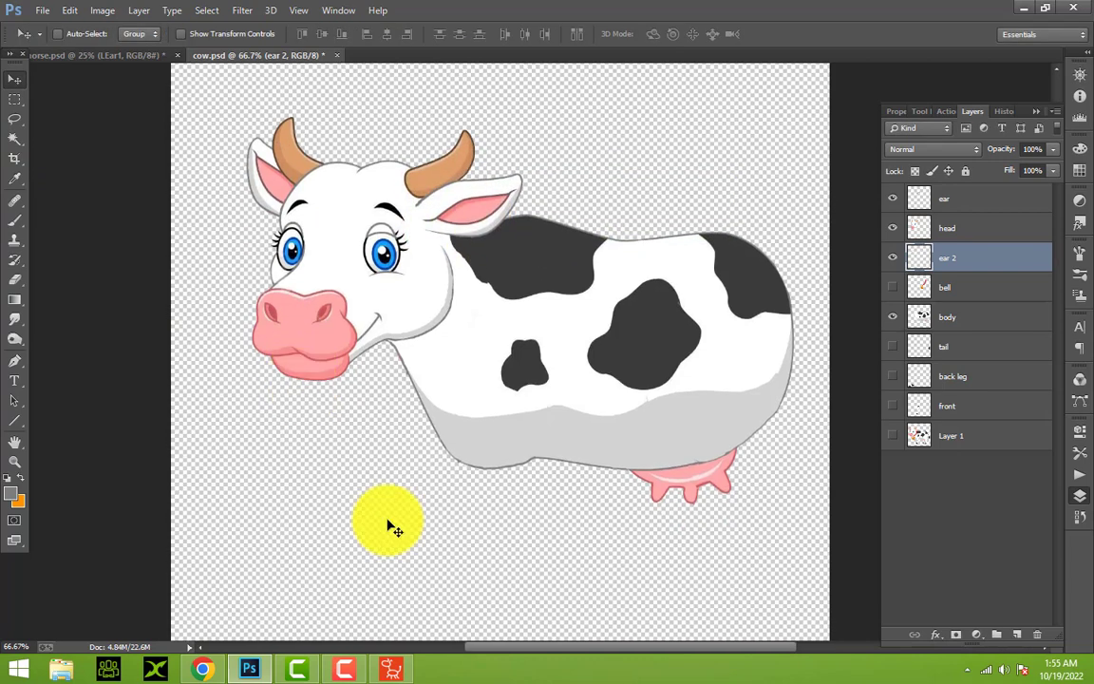
pyautogui.moveTo(481, 649); pyautogui.dragTo(525, 649)
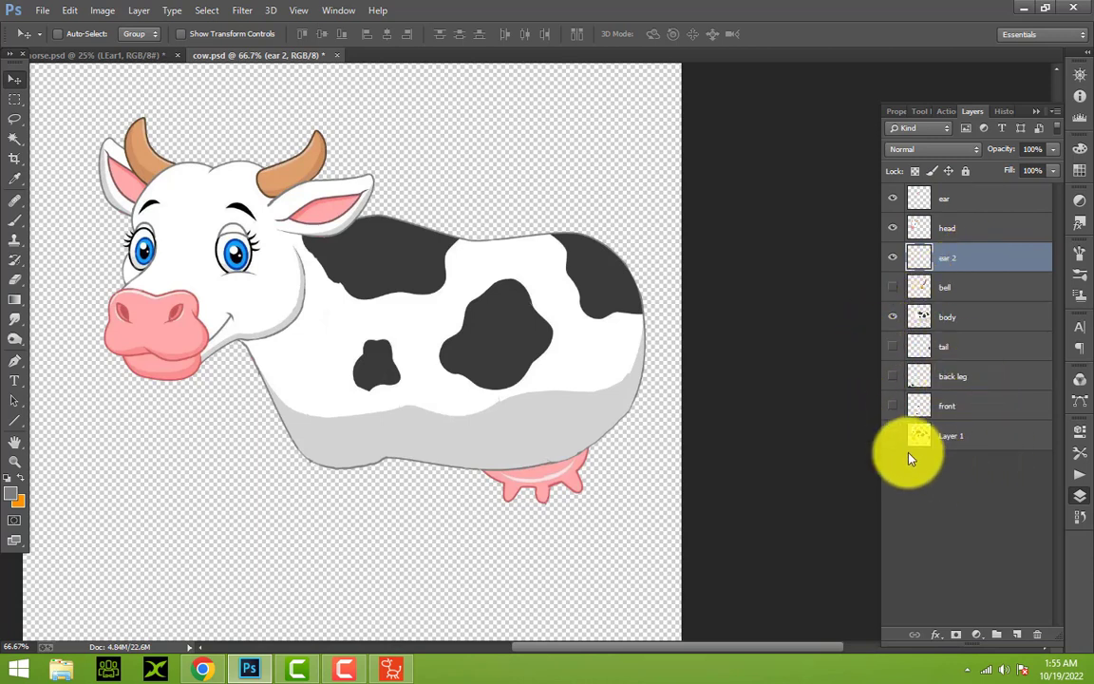
# Check the front layer's content and rename it 'front leg'
pyautogui.click(893, 407)
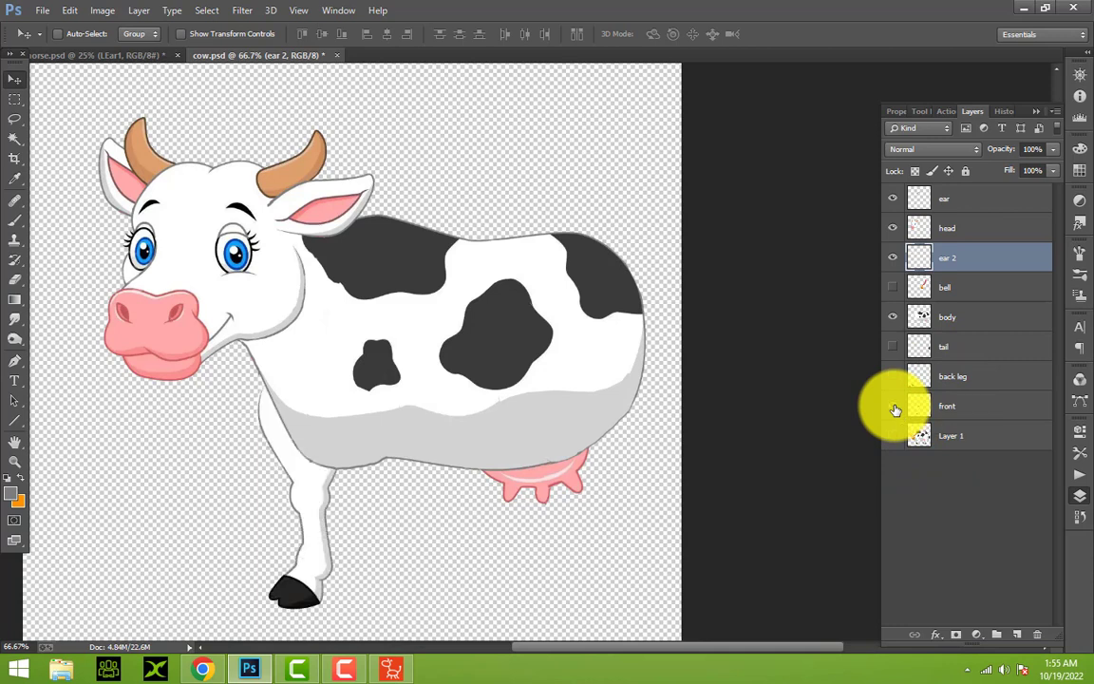
pyautogui.click(893, 407)
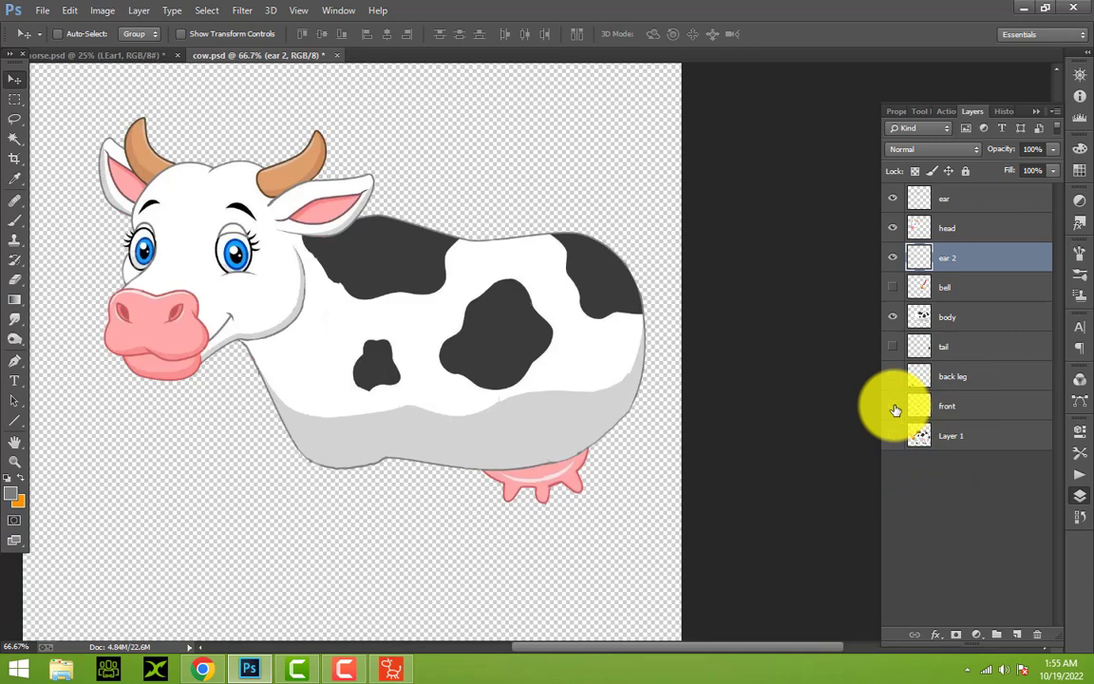
pyautogui.doubleClick(957, 408)
pyautogui.write('leg')
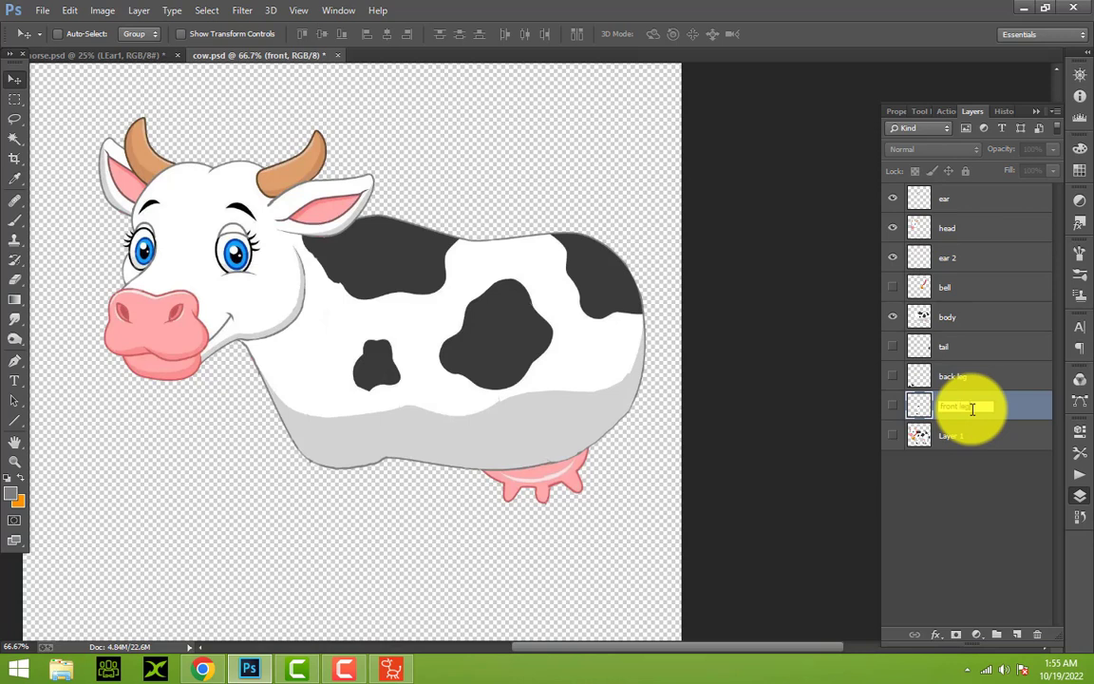
pyautogui.press('Return')
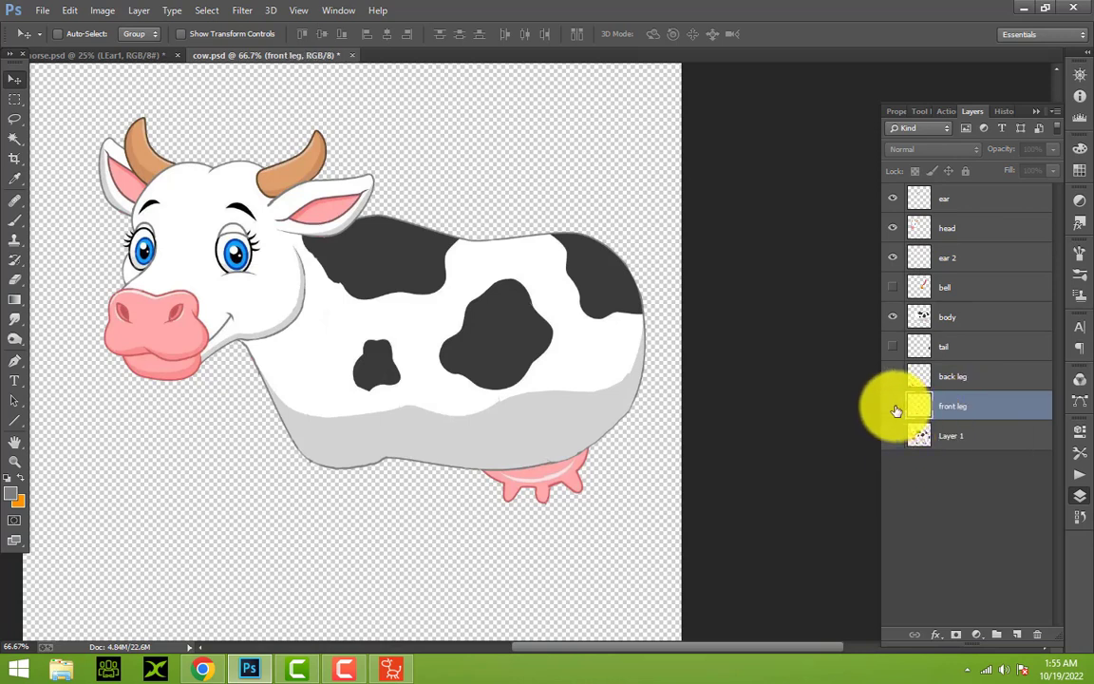
# Show the front leg layer and move it to the top of the layer stack
pyautogui.click(893, 406)
pyautogui.moveTo(294, 485); pyautogui.dragTo(921, 298)
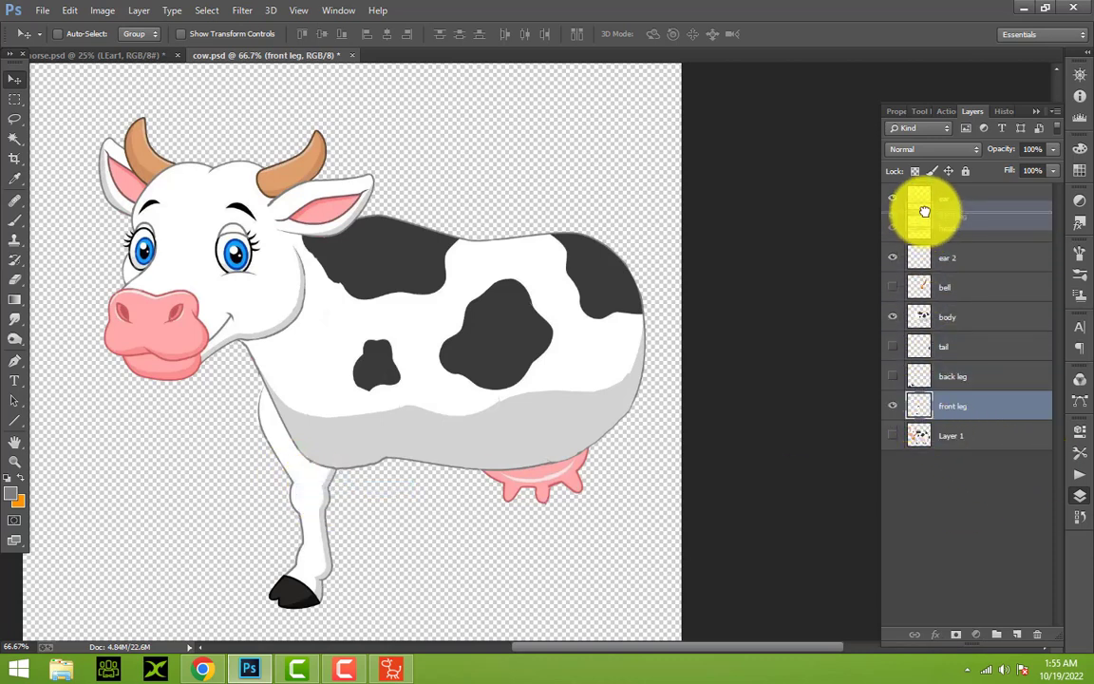
pyautogui.moveTo(921, 298); pyautogui.dragTo(919, 201)
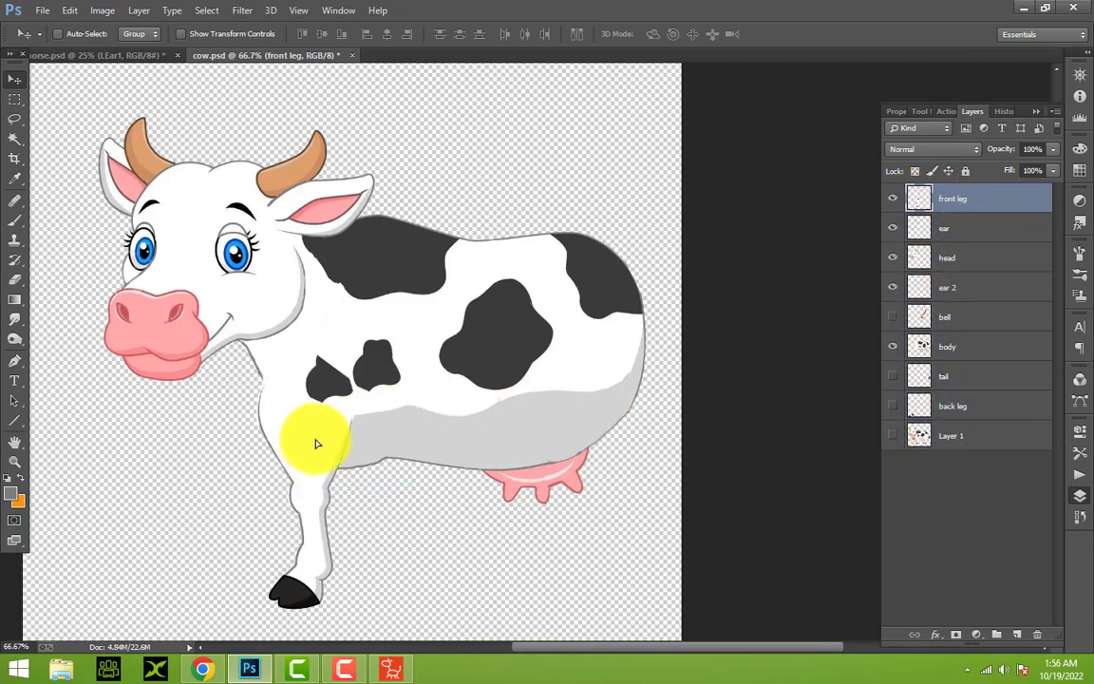
pyautogui.moveTo(303, 440); pyautogui.dragTo(197, 479)
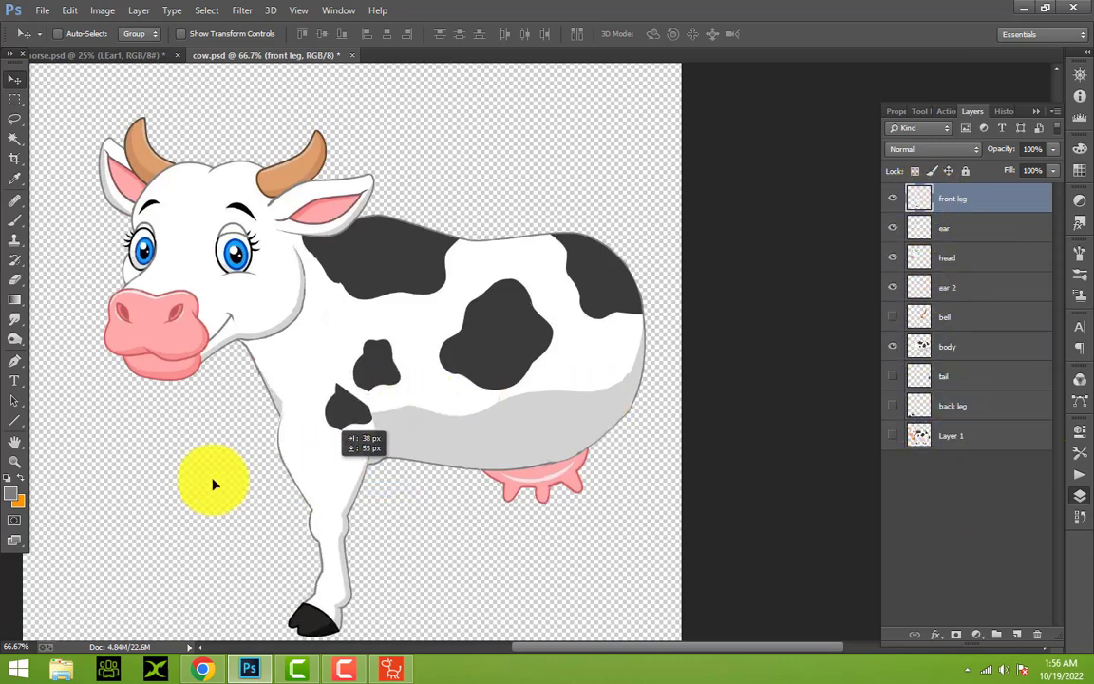
# Set the Eraser to 76 px and move the front leg up onto the chest
pyautogui.click(14, 462)
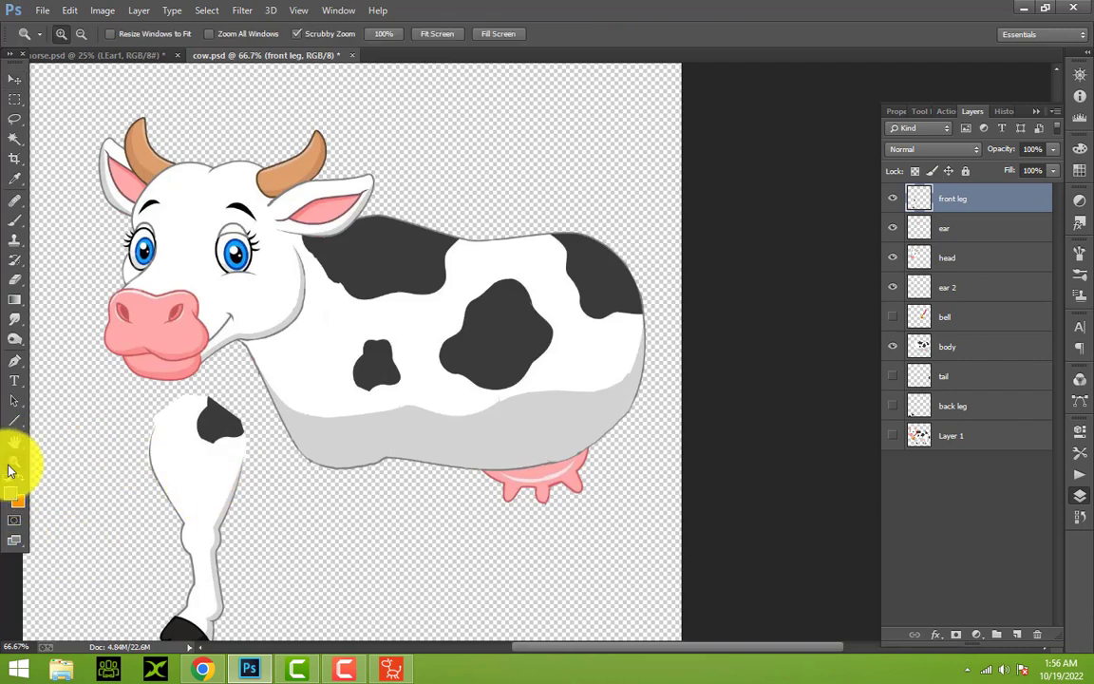
pyautogui.click(175, 453)
pyautogui.click(176, 449)
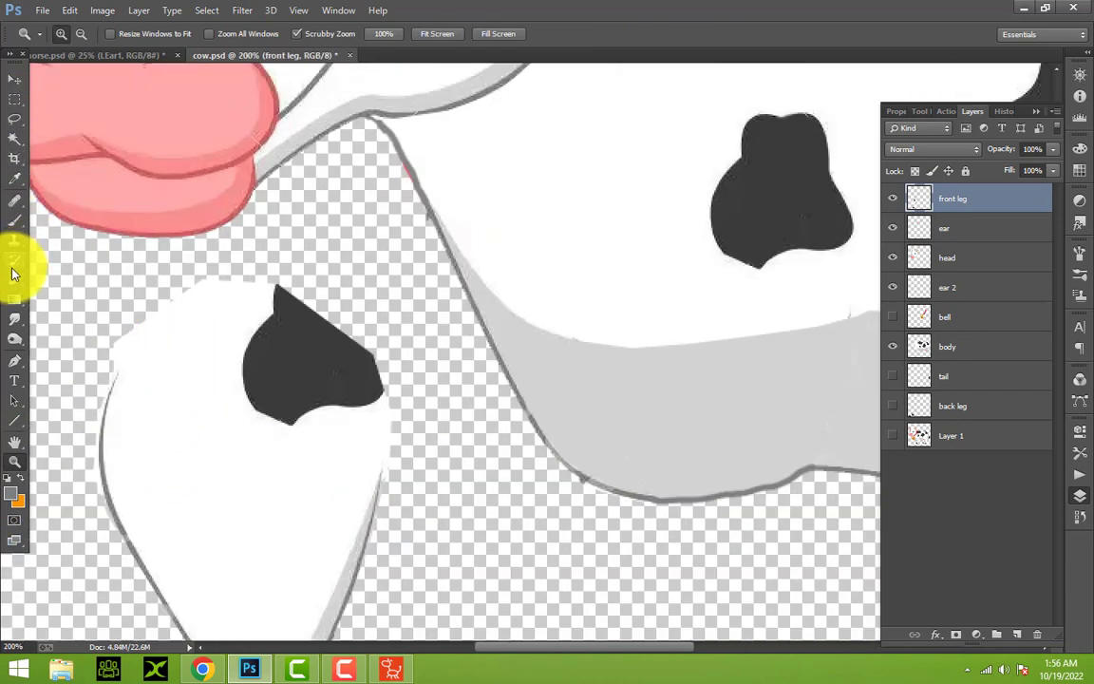
pyautogui.click(15, 279)
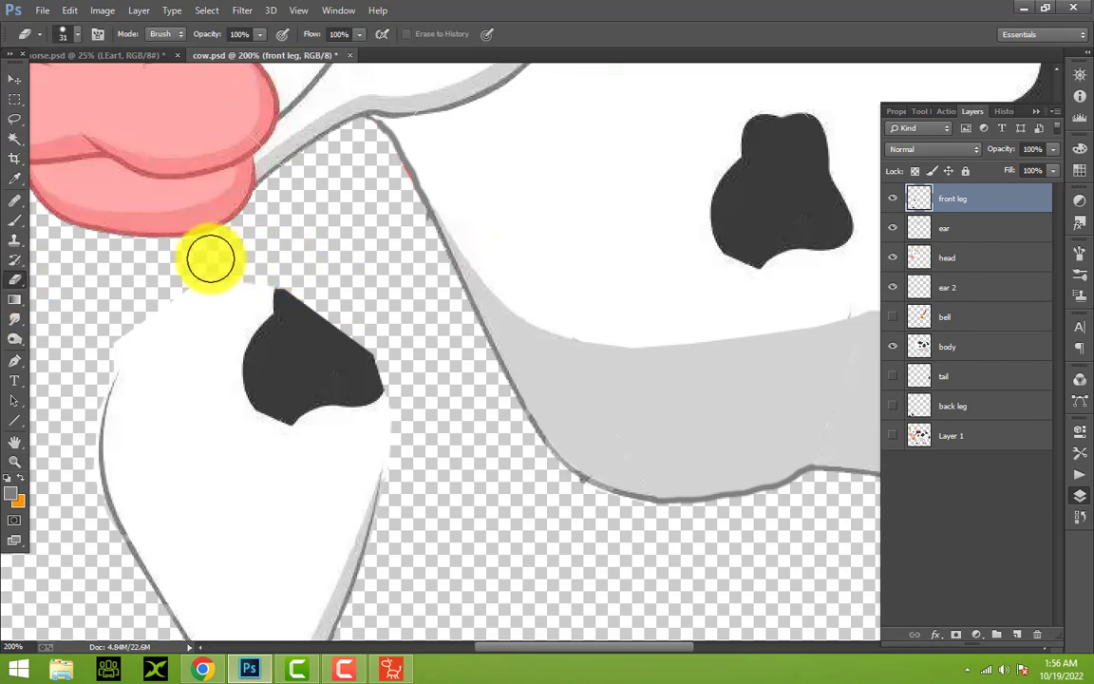
pyautogui.click(77, 34)
pyautogui.click(119, 84)
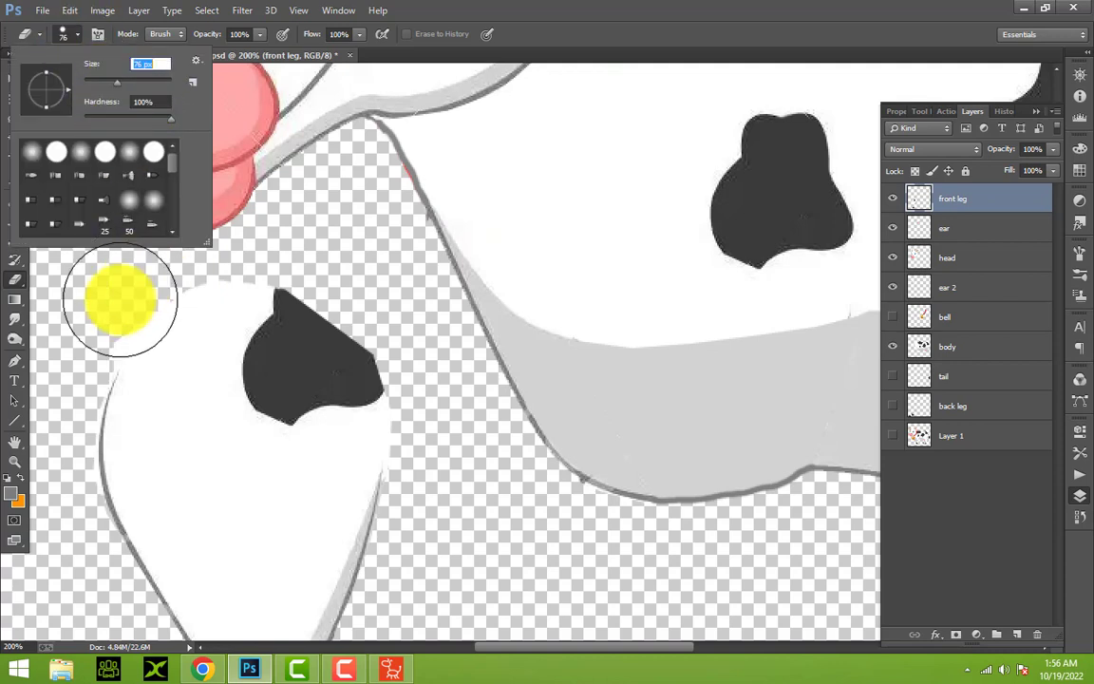
pyautogui.click(73, 330)
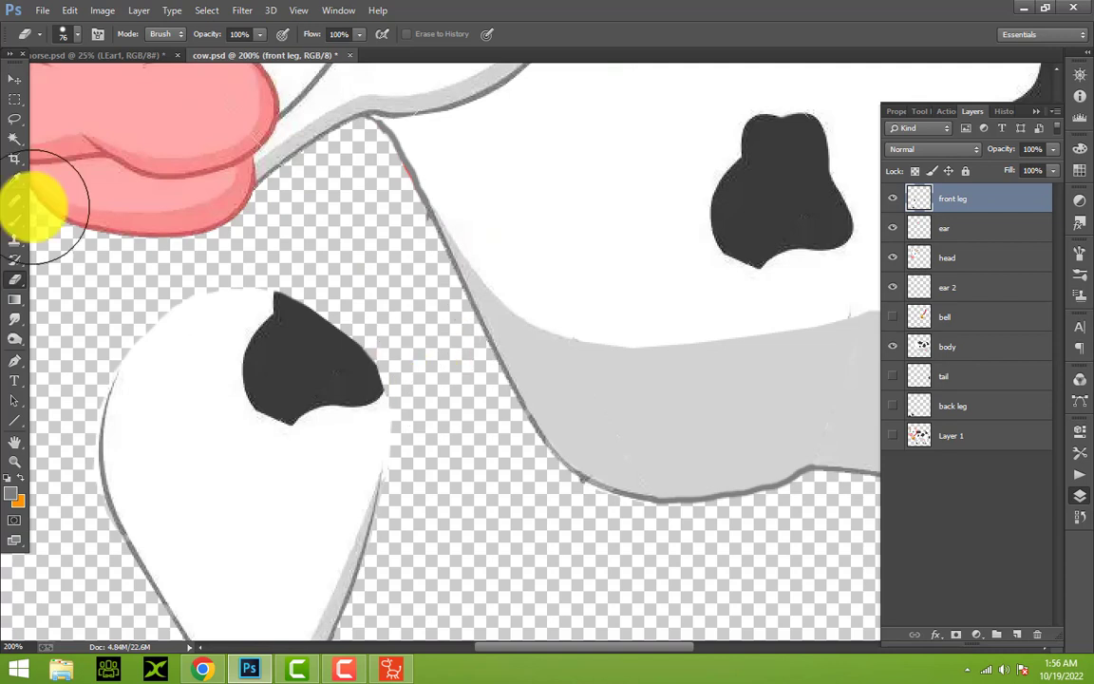
pyautogui.click(14, 77)
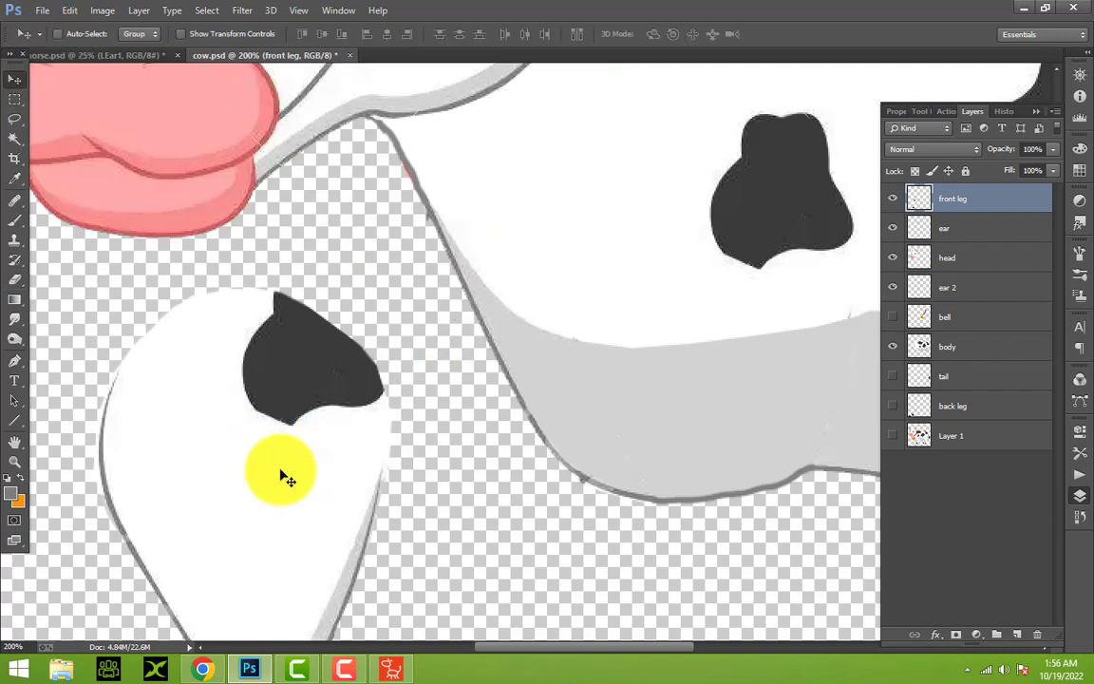
pyautogui.moveTo(283, 475); pyautogui.dragTo(694, 347)
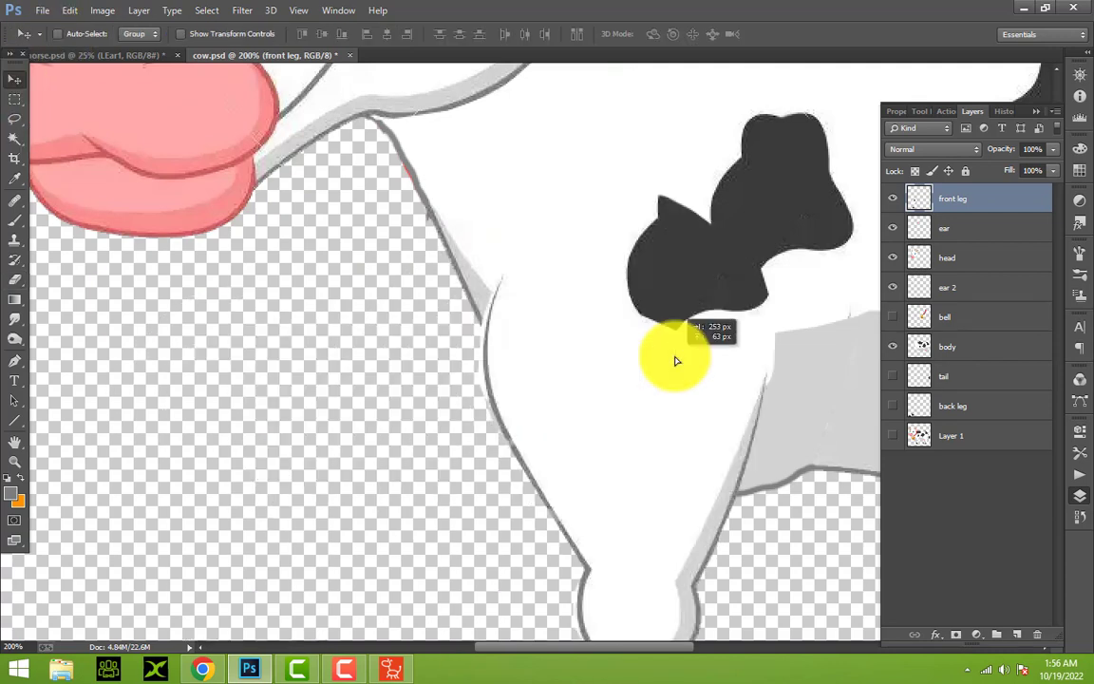
# Shift the front leg down and right so it sits just beneath the chest
pyautogui.click(25, 466)
pyautogui.click(434, 36)
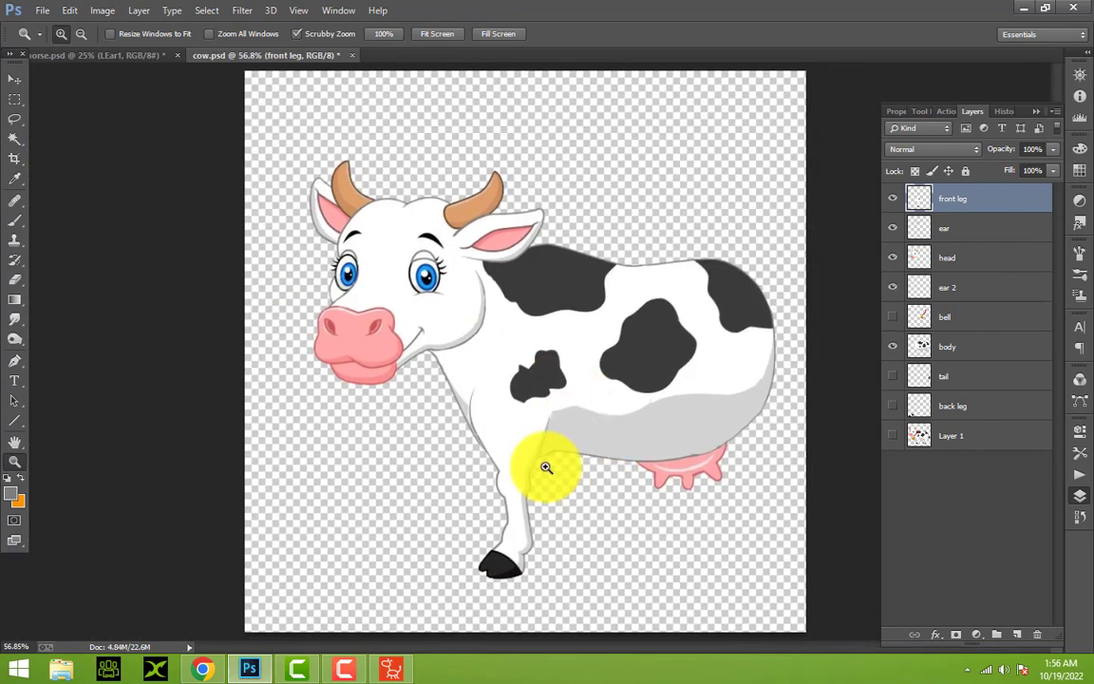
pyautogui.click(8, 80)
pyautogui.moveTo(481, 460); pyautogui.dragTo(492, 475)
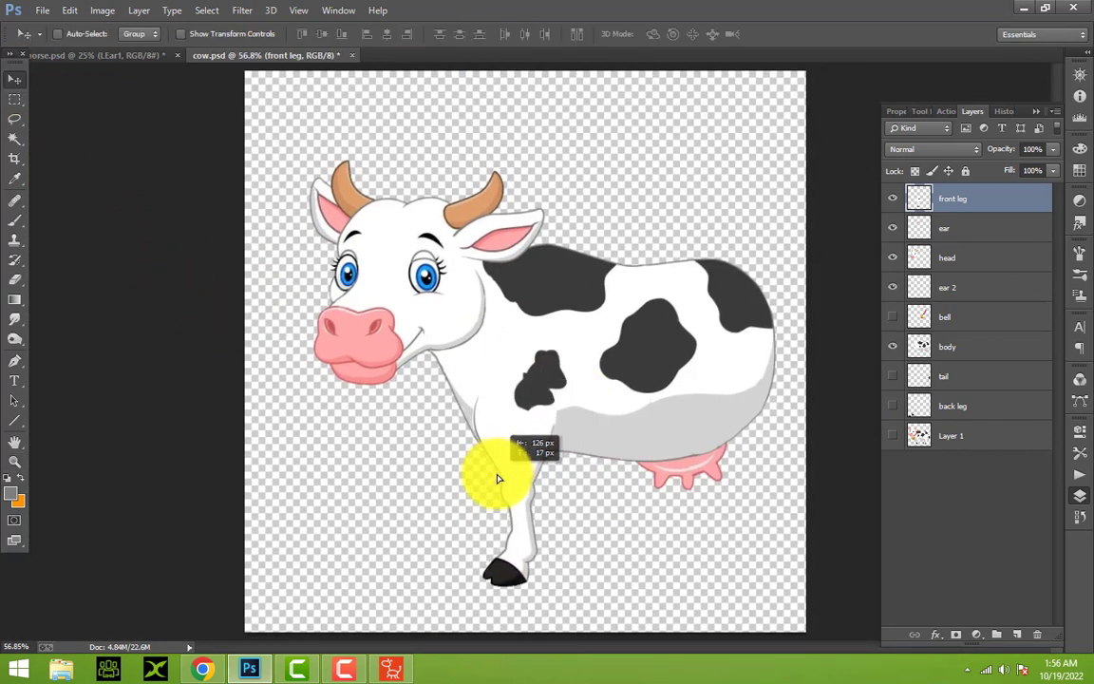
pyautogui.moveTo(493, 475)
pyautogui.mouseDown()
pyautogui.moveTo(519, 477)
pyautogui.moveTo(527, 525)
pyautogui.mouseUp()
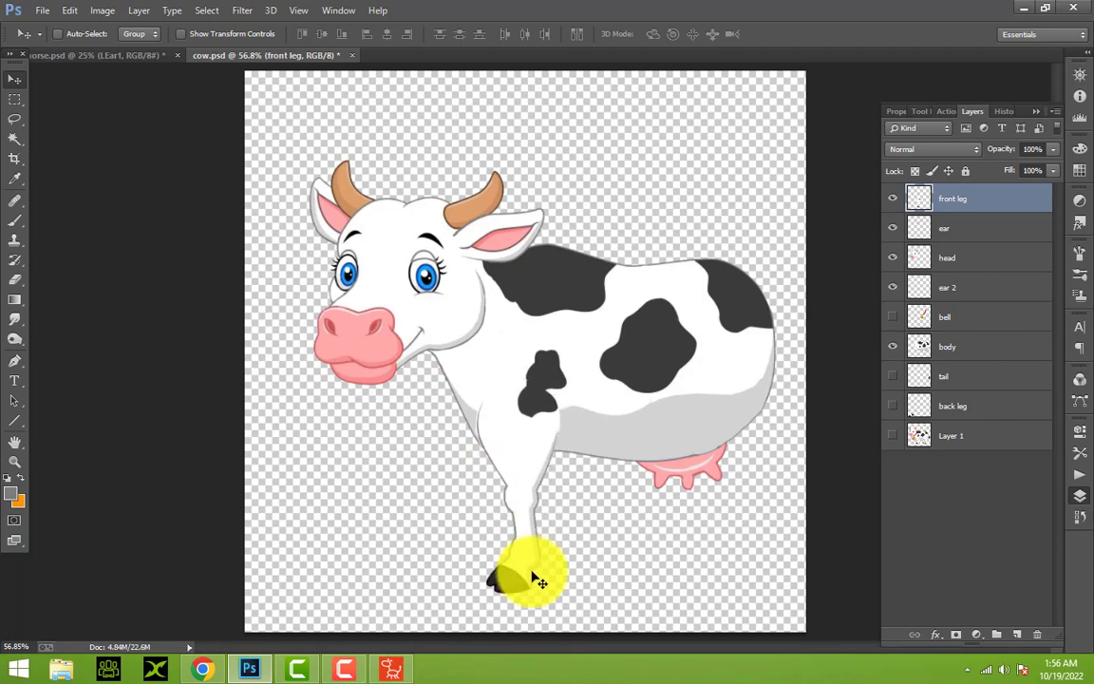
pyautogui.click(14, 461)
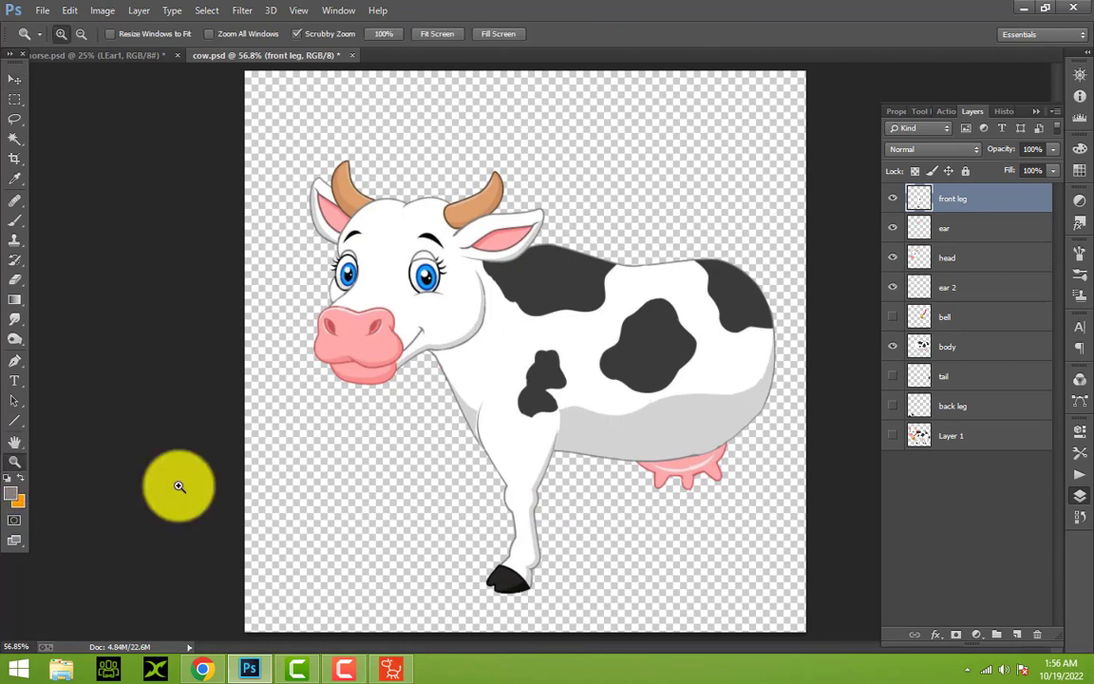
pyautogui.moveTo(598, 452); pyautogui.dragTo(603, 447)
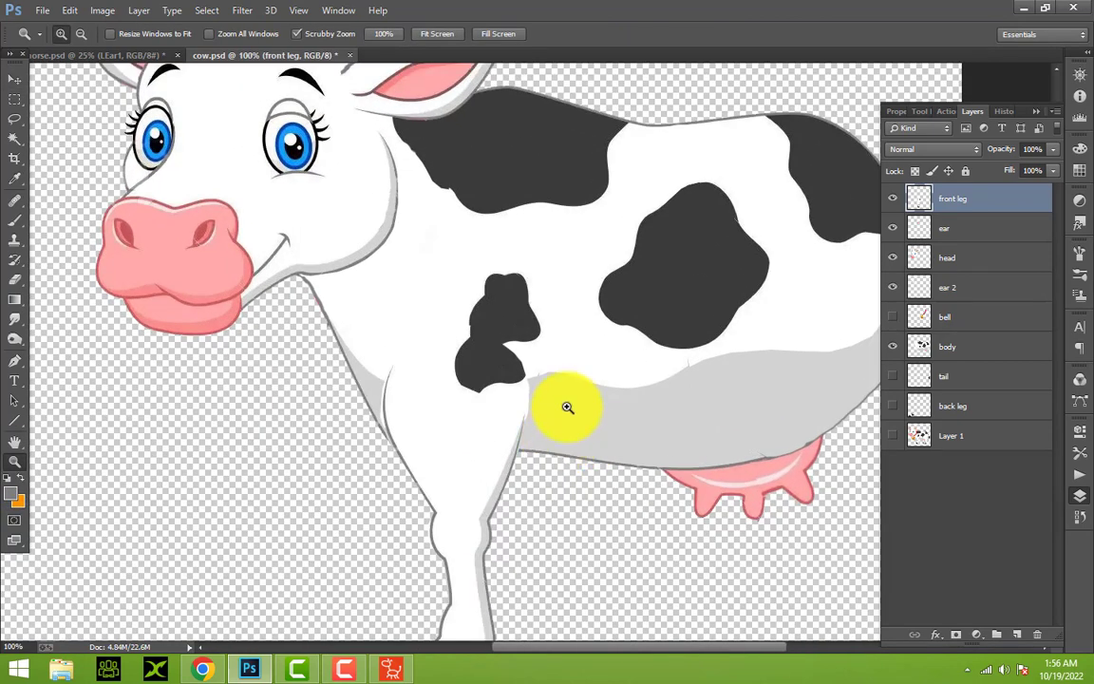
pyautogui.click(14, 79)
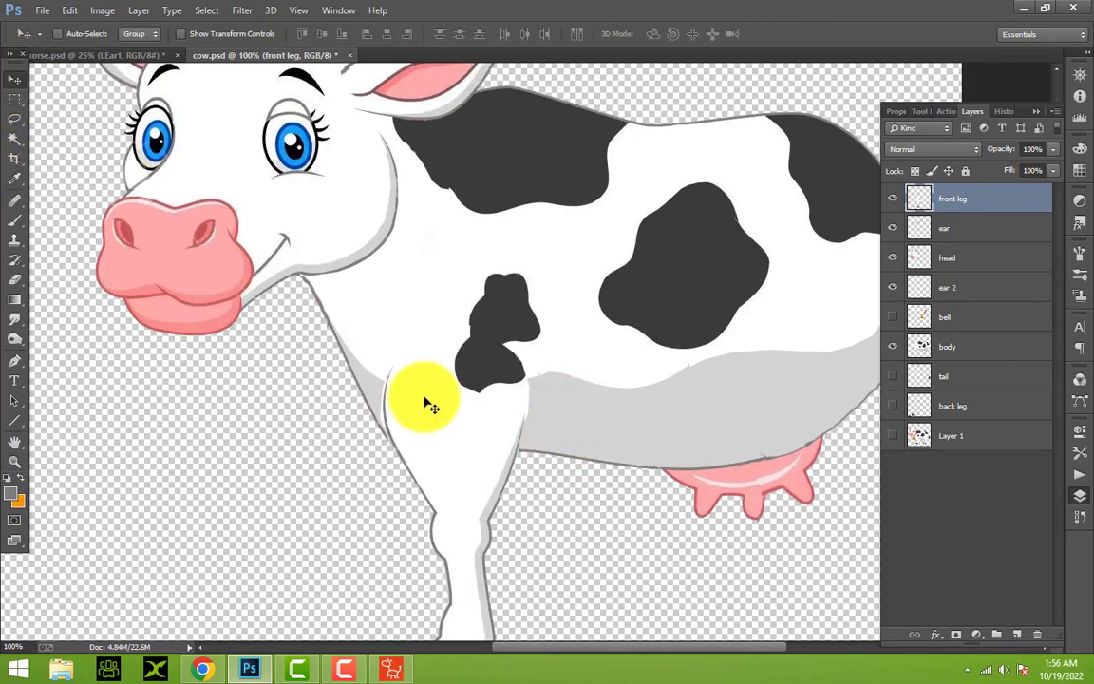
pyautogui.moveTo(478, 410)
pyautogui.mouseDown()
pyautogui.moveTo(492, 386)
pyautogui.moveTo(454, 530)
pyautogui.moveTo(458, 515)
pyautogui.mouseUp()
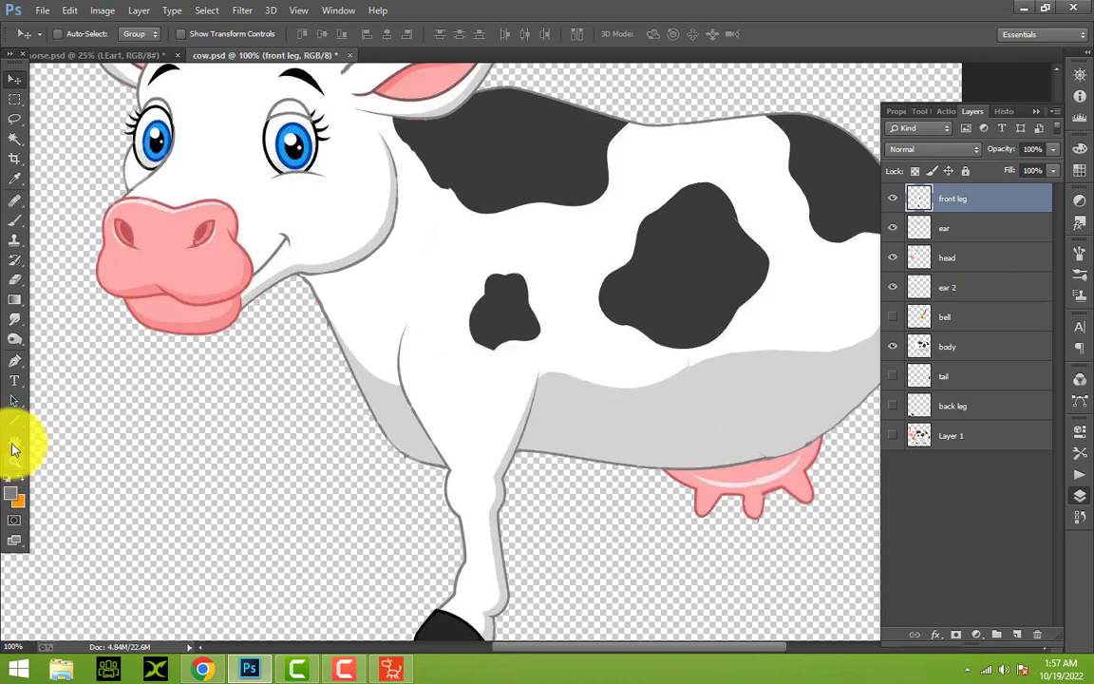
pyautogui.click(17, 225)
pyautogui.click(11, 491)
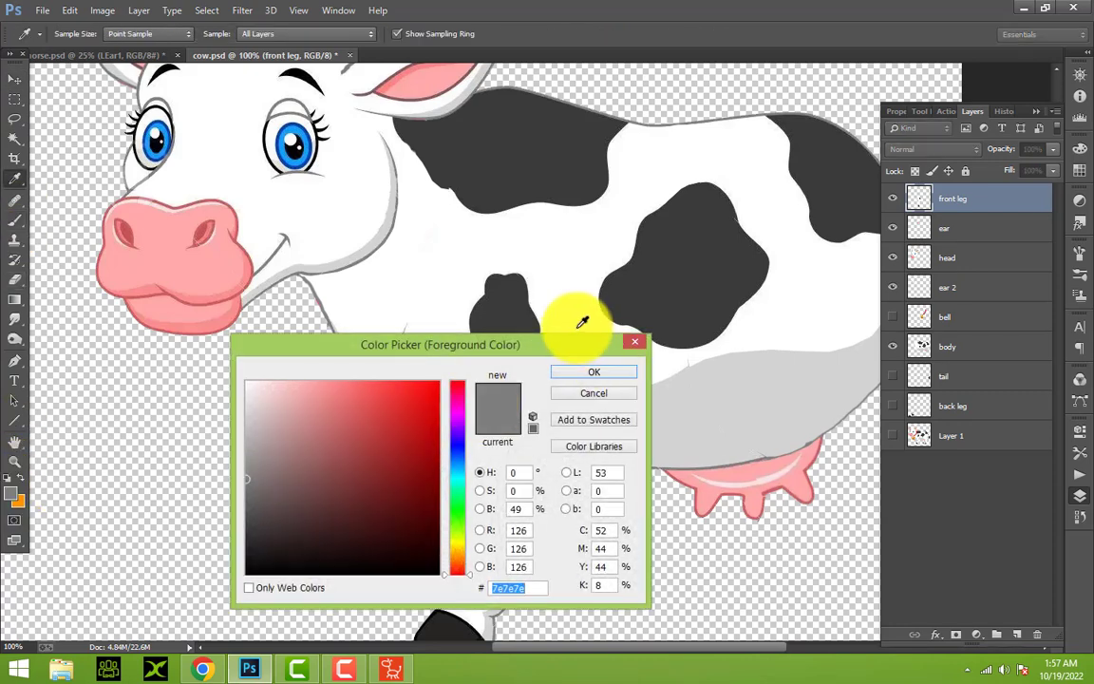
pyautogui.click(582, 323)
pyautogui.click(589, 371)
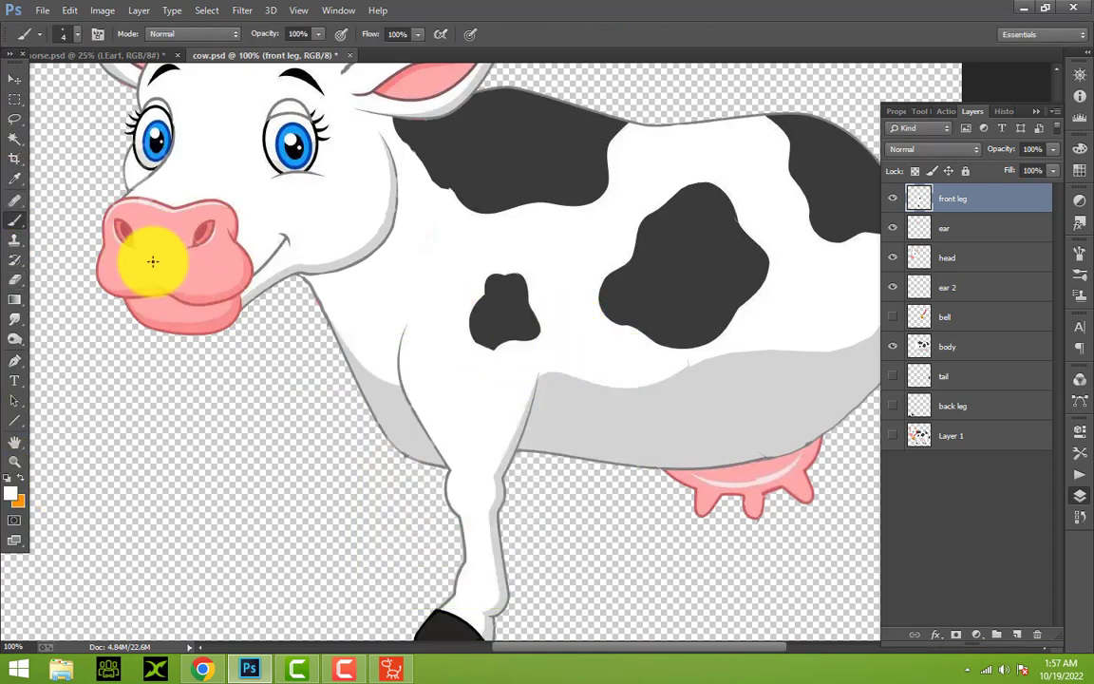
pyautogui.click(76, 37)
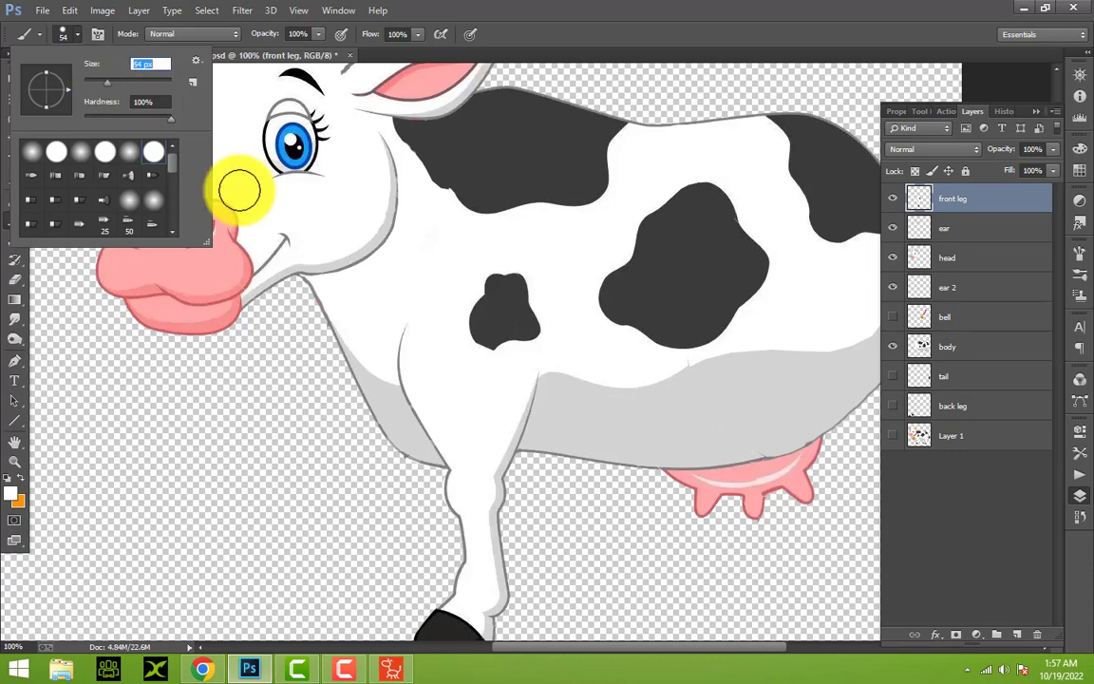
pyautogui.click(477, 340)
pyautogui.moveTo(476, 340); pyautogui.dragTo(525, 300)
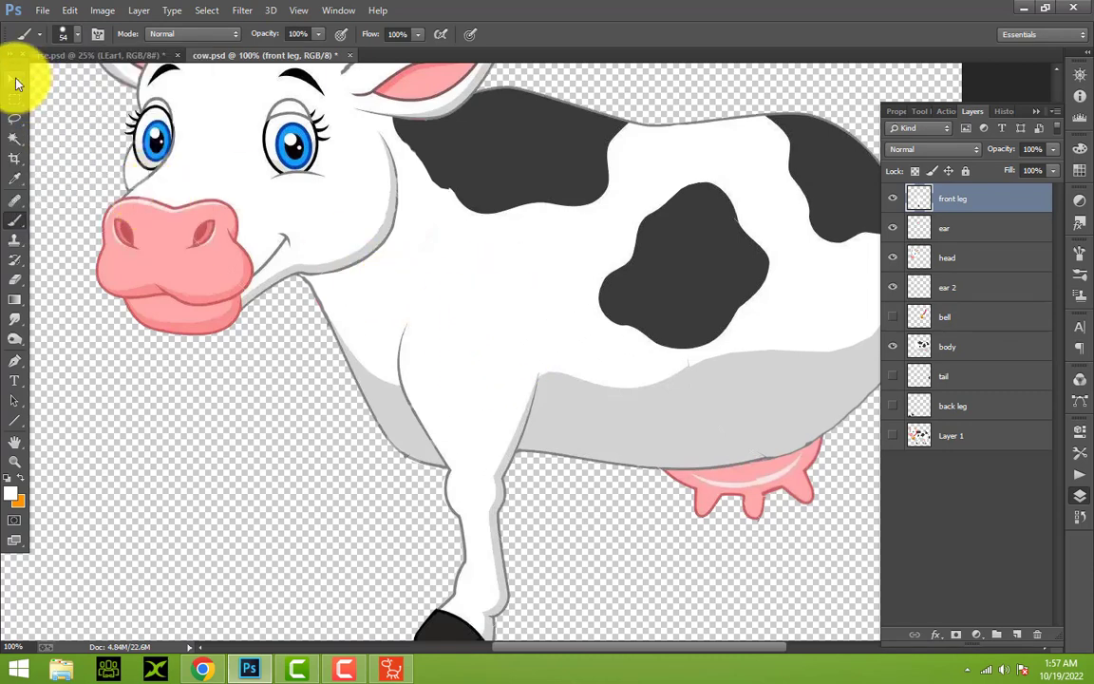
pyautogui.click(15, 78)
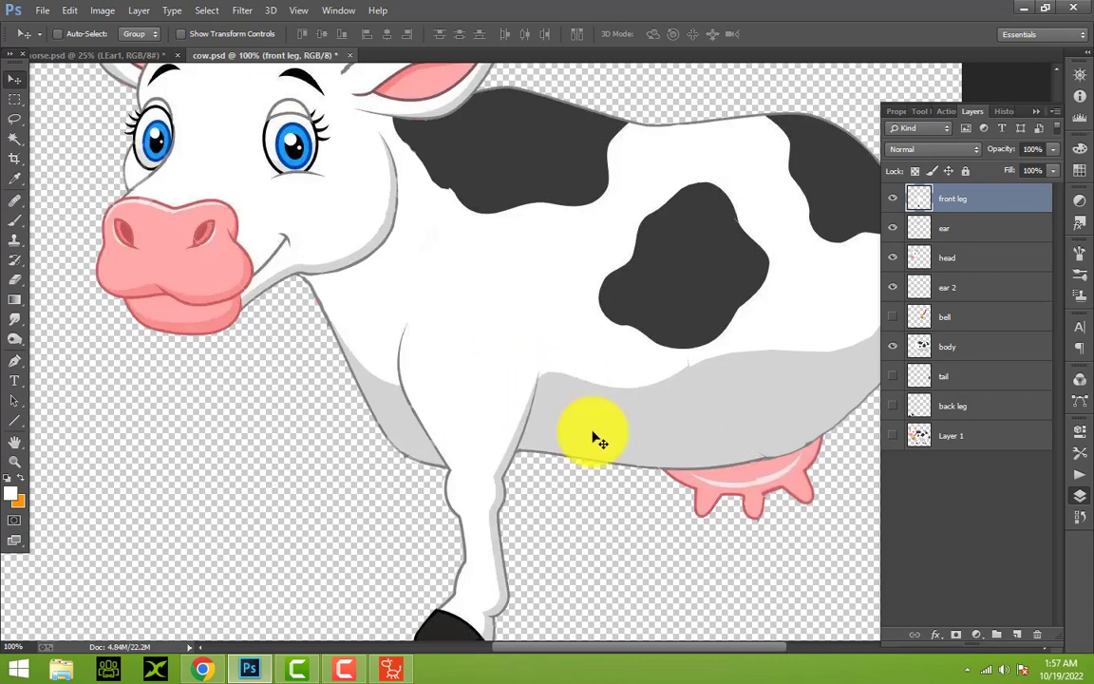
pyautogui.scroll(-3, 440, 370)
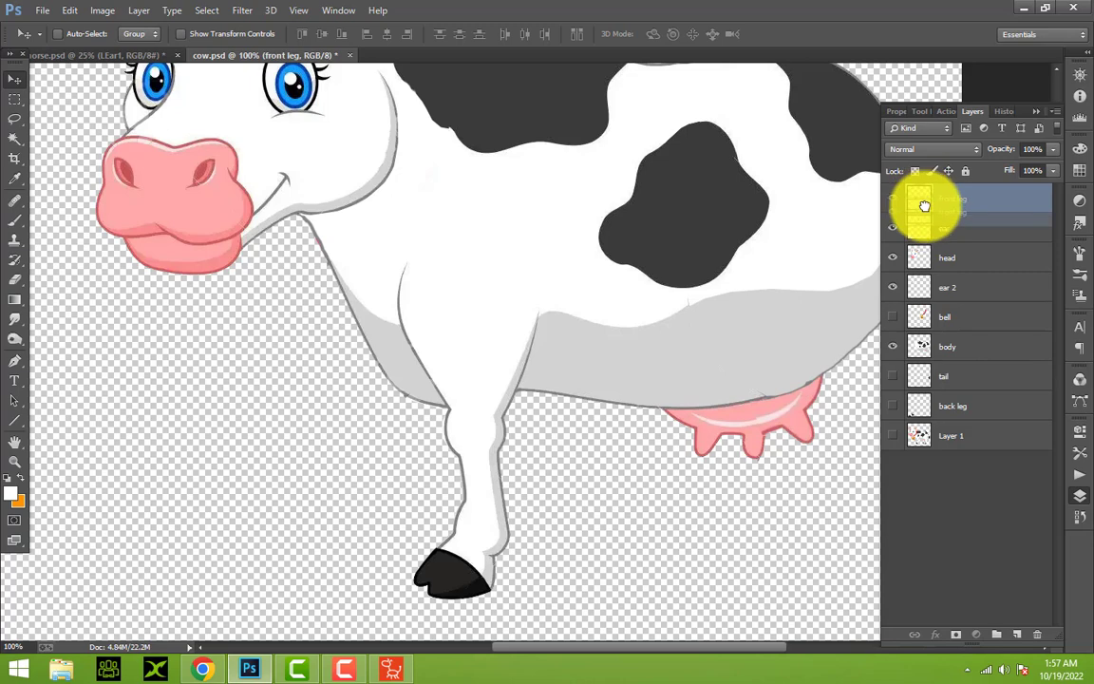
# Duplicate the front leg, shift the copy left, and put its layer below body
pyautogui.moveTo(921, 198); pyautogui.dragTo(1016, 633)
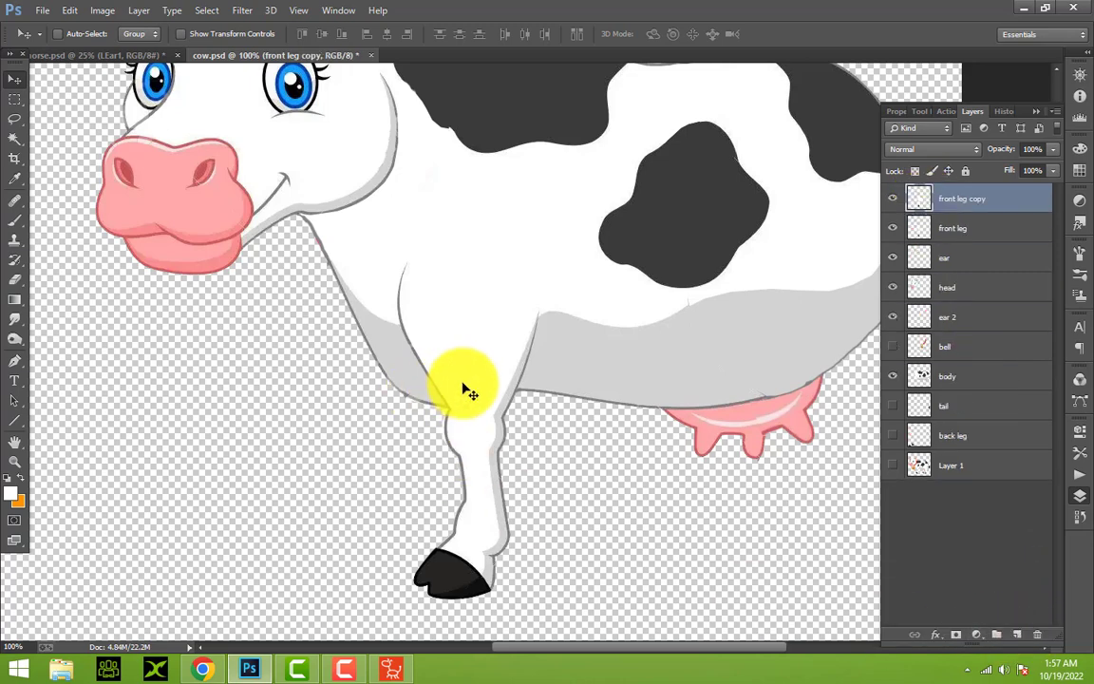
pyautogui.moveTo(465, 382); pyautogui.dragTo(396, 381)
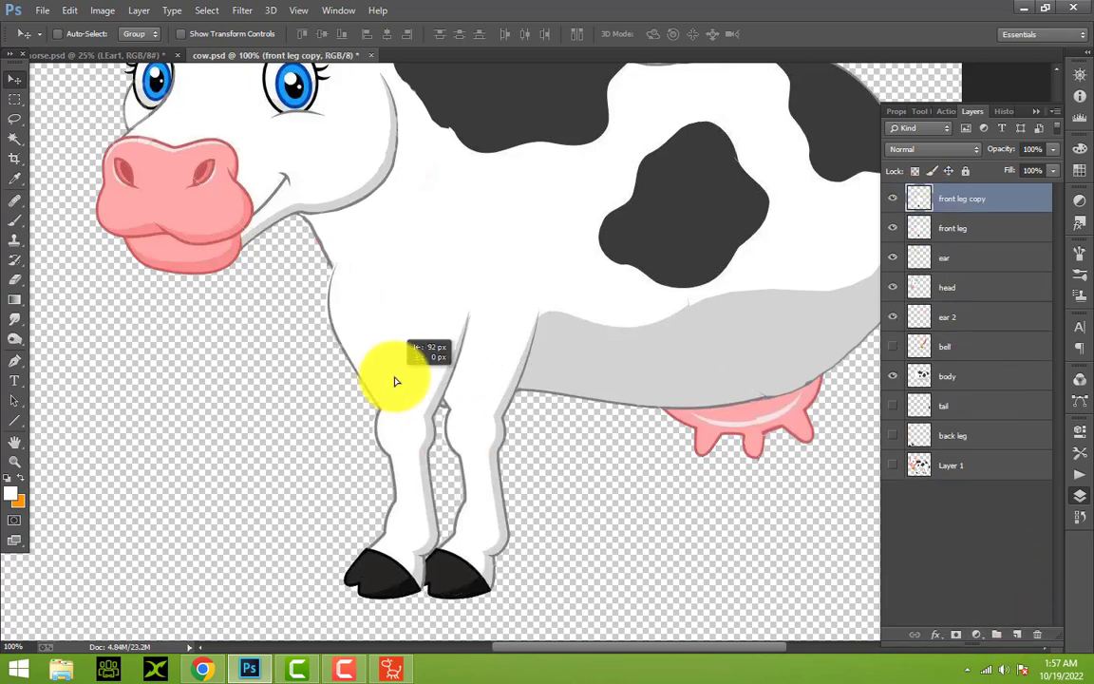
pyautogui.click(916, 211)
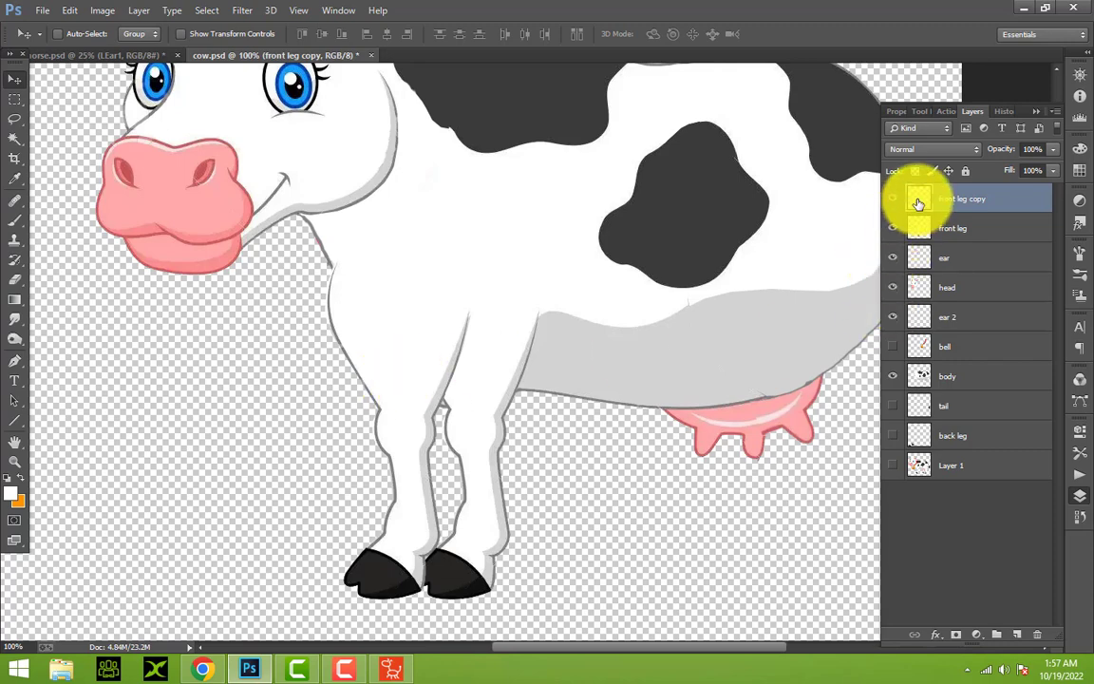
pyautogui.moveTo(917, 203); pyautogui.dragTo(919, 378)
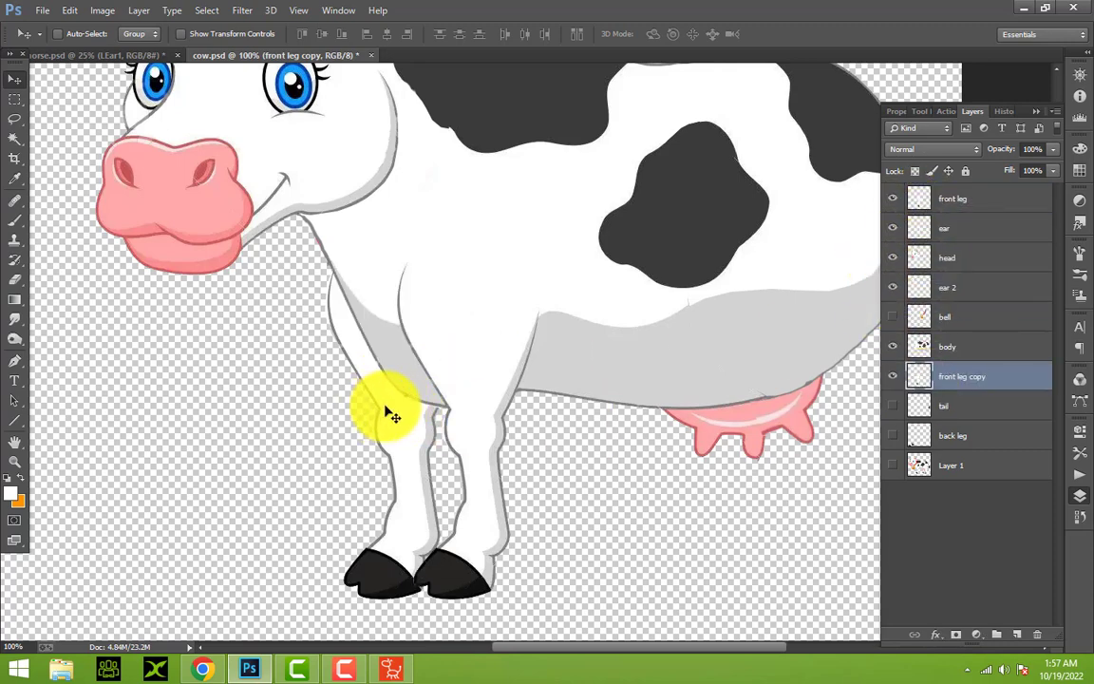
pyautogui.moveTo(389, 415); pyautogui.dragTo(406, 414)
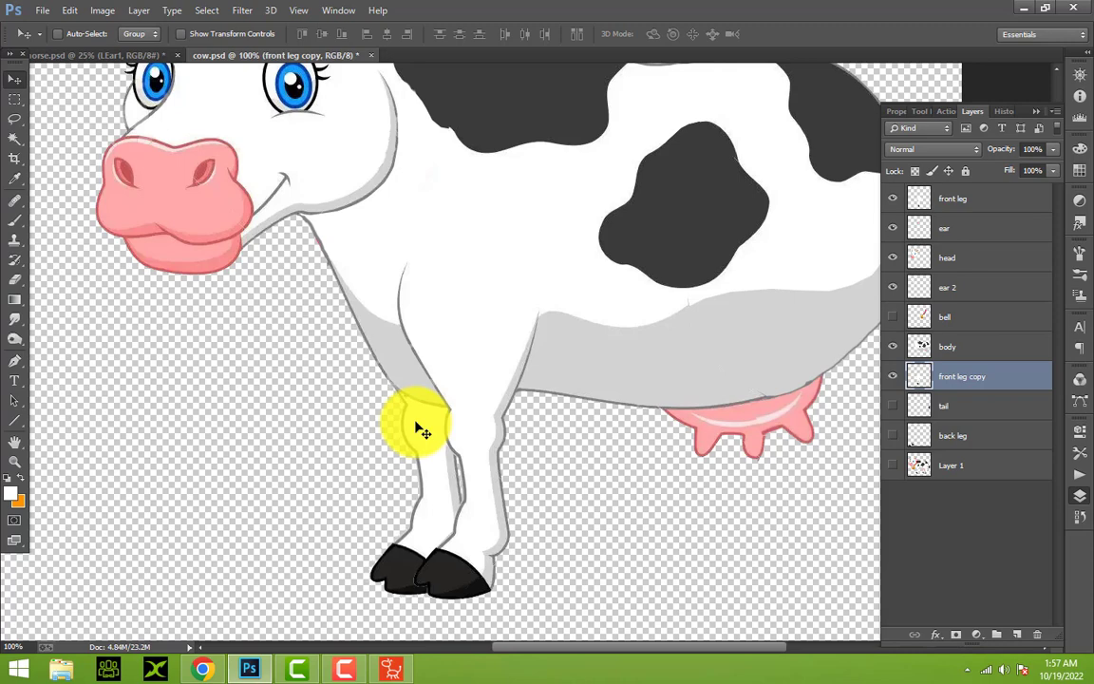
# Fit the cow in the window, zoom into the legs, and select the back leg layer
pyautogui.click(13, 460)
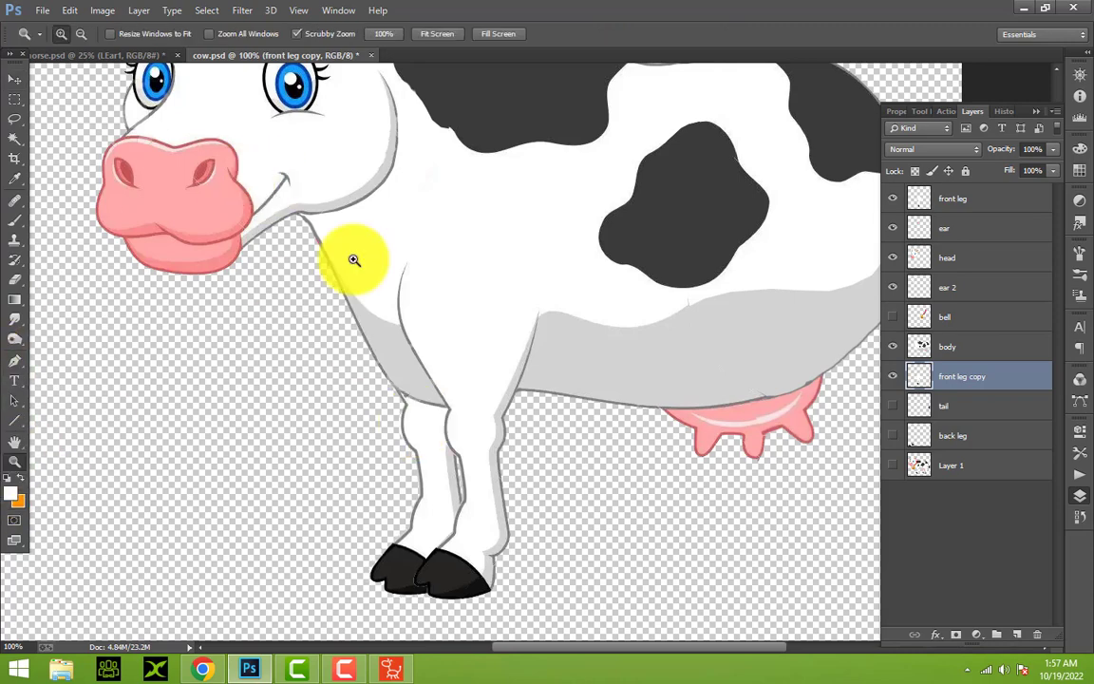
pyautogui.click(439, 34)
pyautogui.click(792, 533)
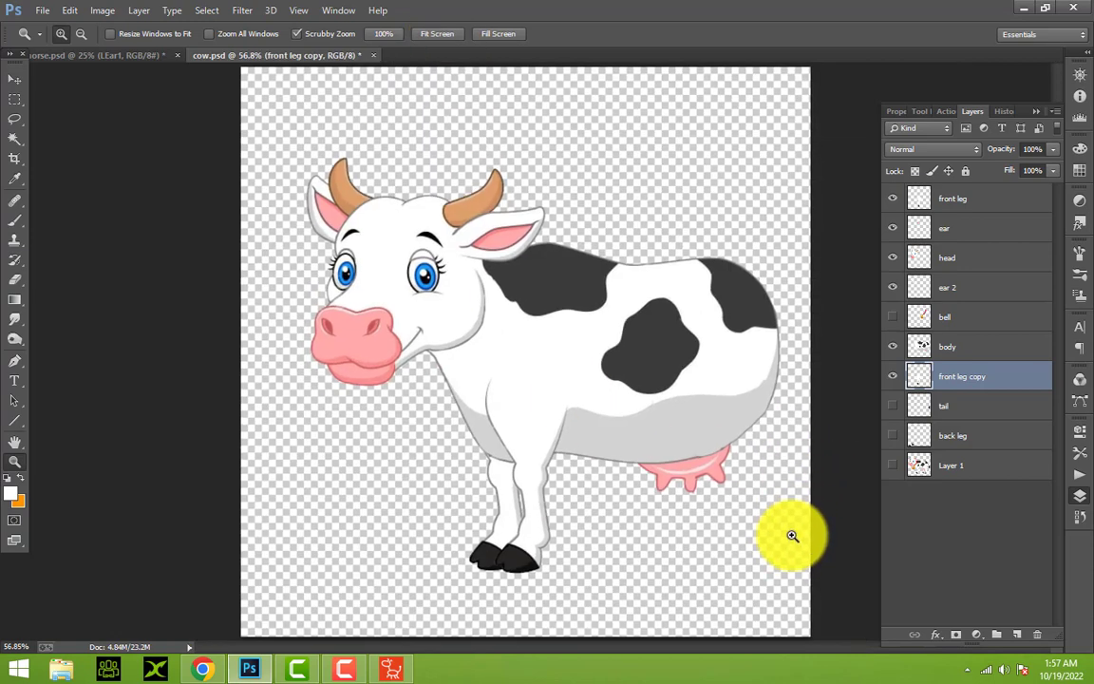
pyautogui.click(791, 536)
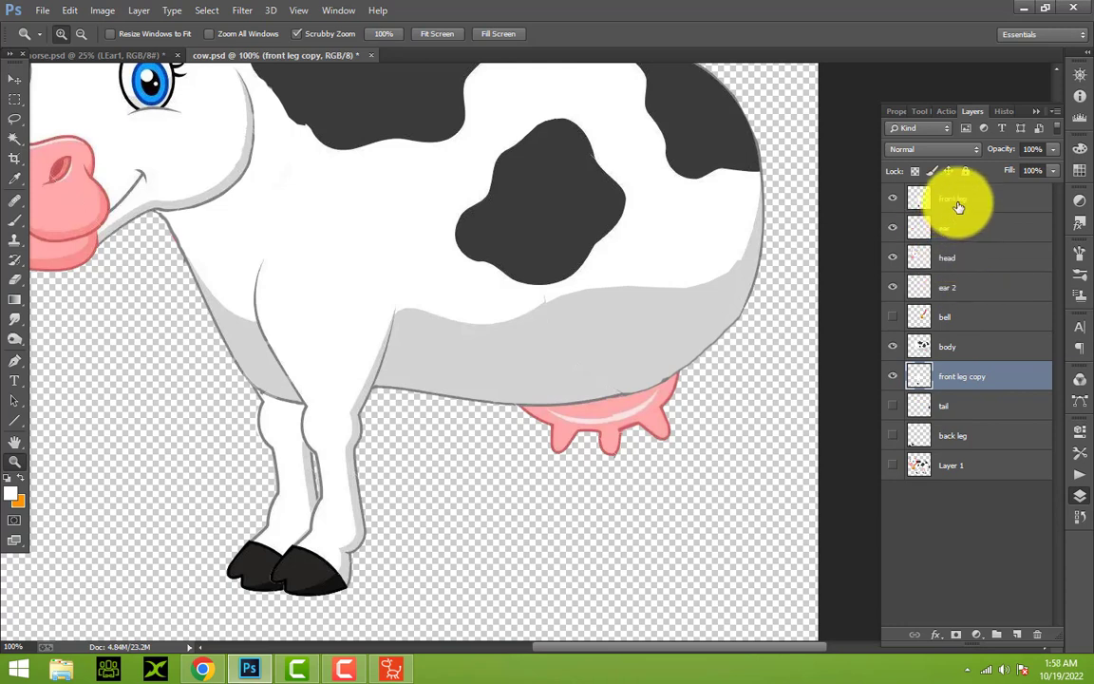
pyautogui.click(911, 441)
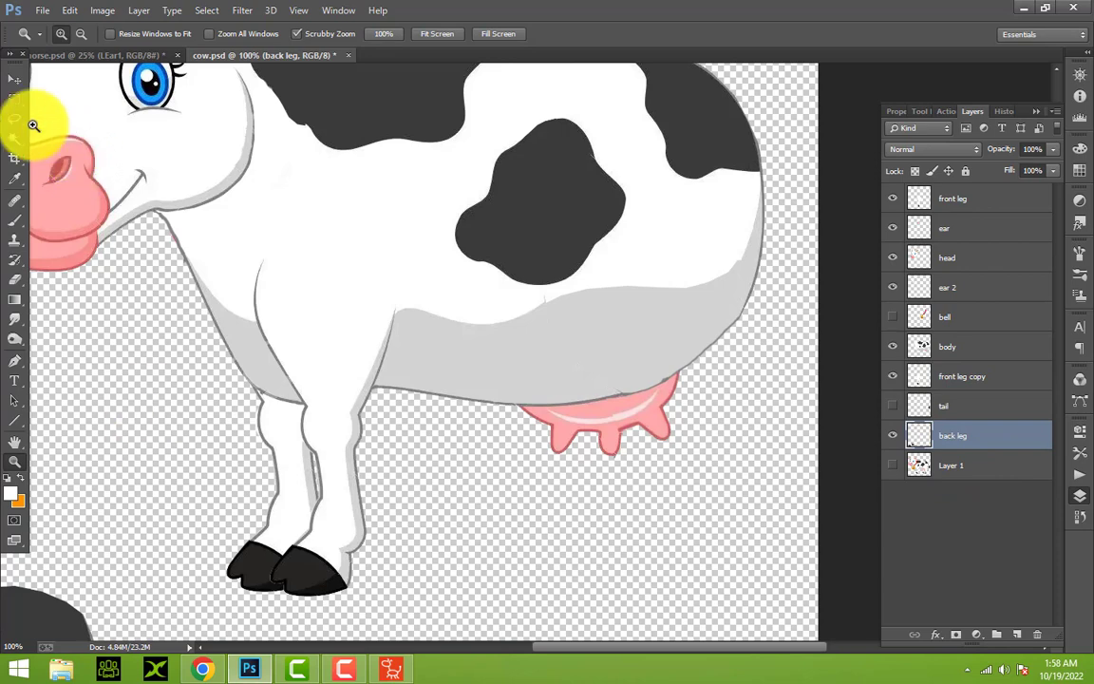
# Move the back leg to the cow's rear and stack its layer just below front leg
pyautogui.click(14, 79)
pyautogui.moveTo(14, 613)
pyautogui.mouseDown()
pyautogui.moveTo(573, 327)
pyautogui.moveTo(648, 339)
pyautogui.moveTo(649, 348)
pyautogui.mouseUp()
pyautogui.moveTo(919, 433); pyautogui.dragTo(940, 228)
pyautogui.moveTo(670, 399)
pyautogui.mouseDown()
pyautogui.moveTo(690, 371)
pyautogui.moveTo(702, 380)
pyautogui.mouseUp()
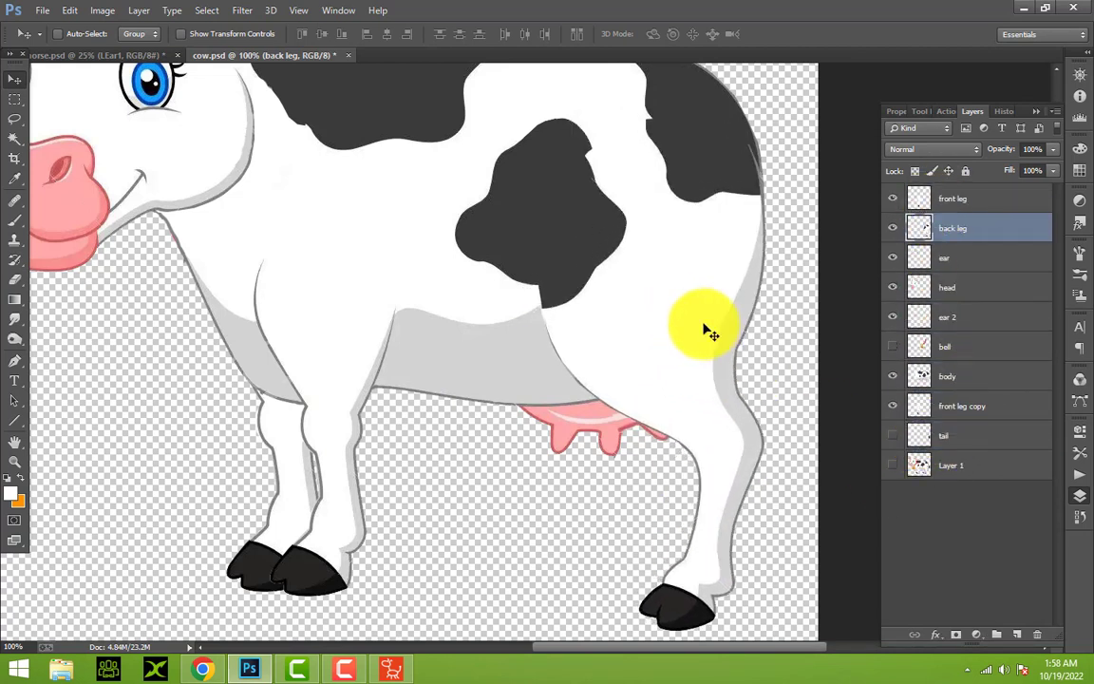
pyautogui.moveTo(708, 325)
pyautogui.mouseDown()
pyautogui.moveTo(707, 334)
pyautogui.moveTo(702, 311)
pyautogui.mouseUp()
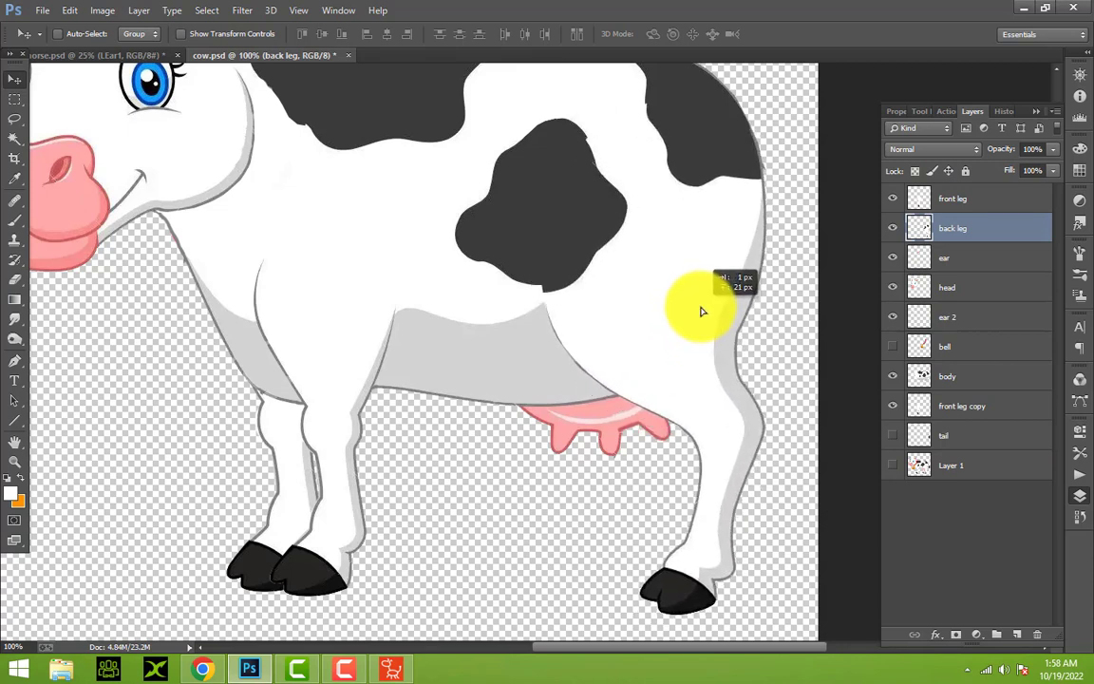
pyautogui.moveTo(702, 312); pyautogui.dragTo(702, 312)
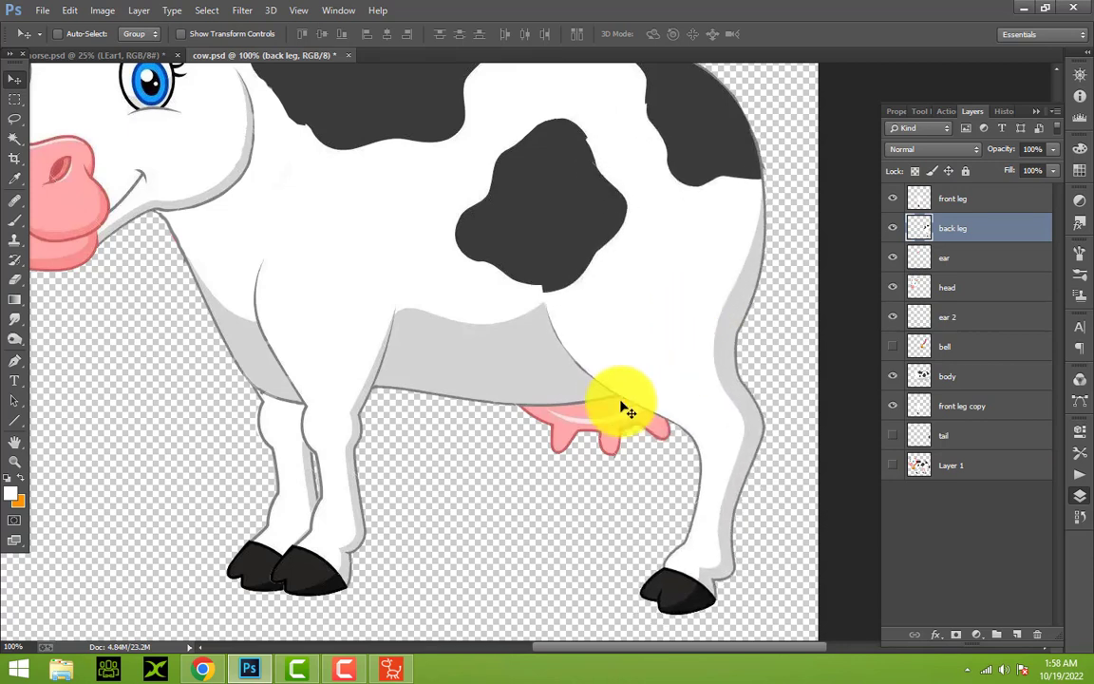
pyautogui.click(14, 462)
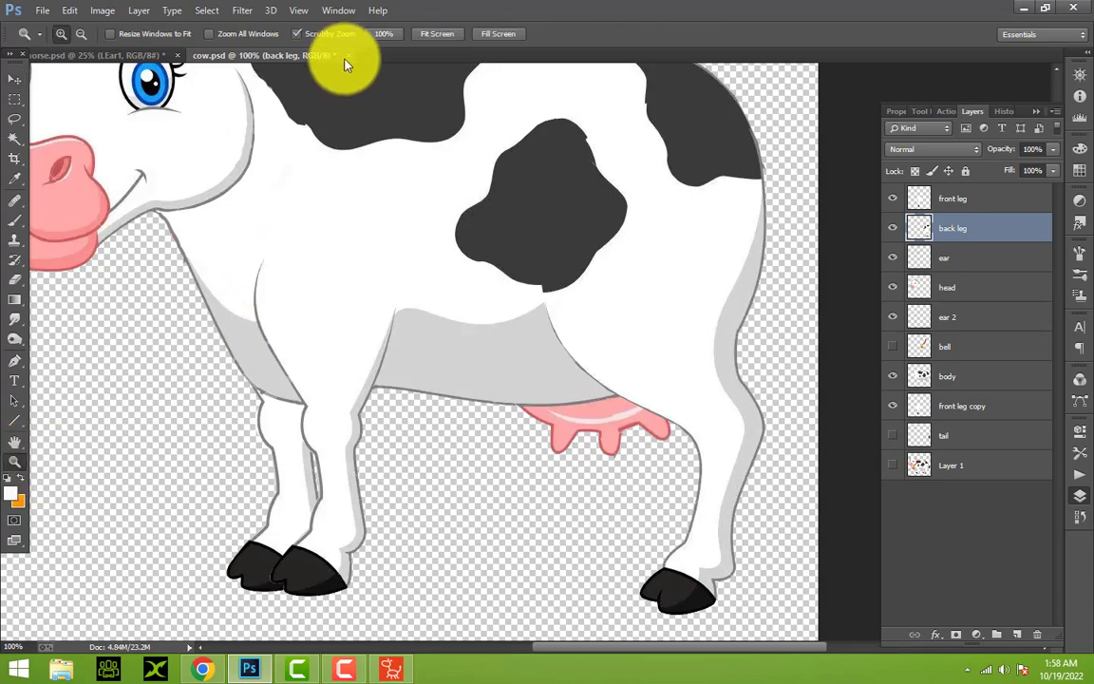
pyautogui.click(437, 33)
pyautogui.click(798, 488)
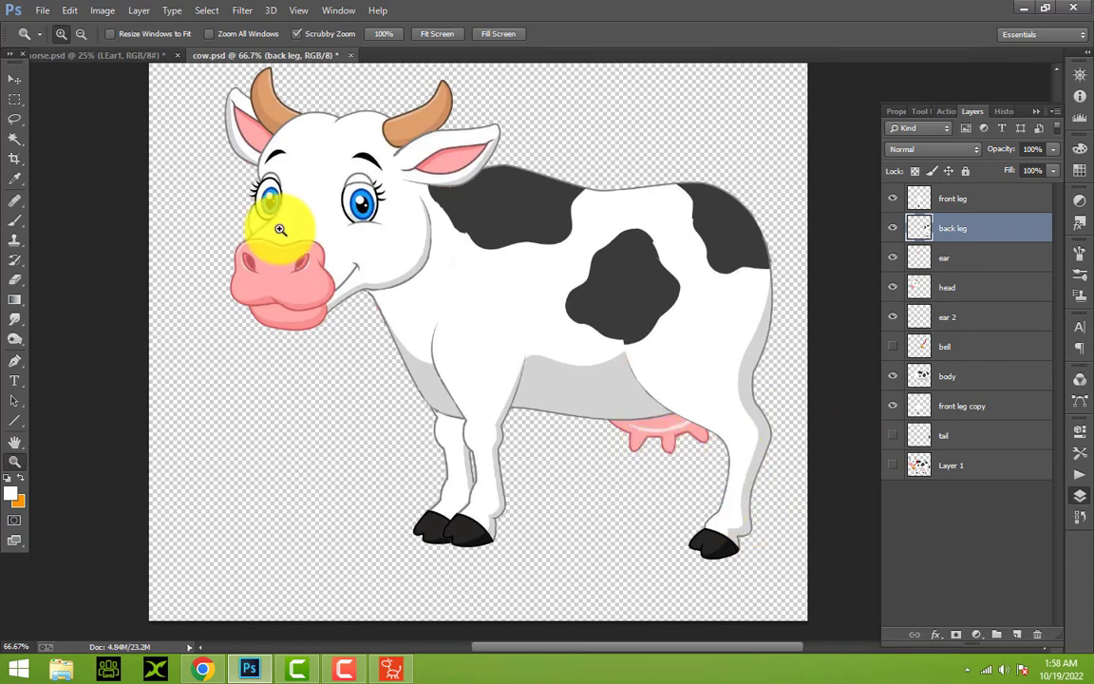
# Fine-tune the back leg's position against the cow's rear with small drags and leftward nudges
pyautogui.click(14, 79)
pyautogui.moveTo(689, 378); pyautogui.dragTo(682, 369)
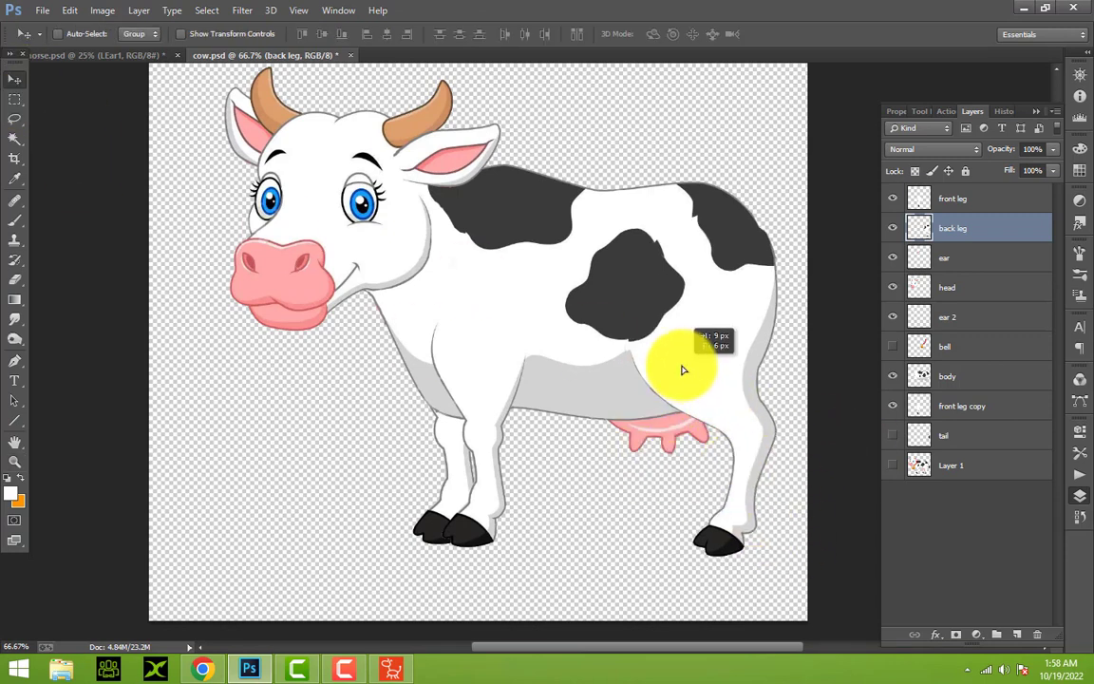
pyautogui.press('Left')
pyautogui.press('Left')
pyautogui.press('Left')
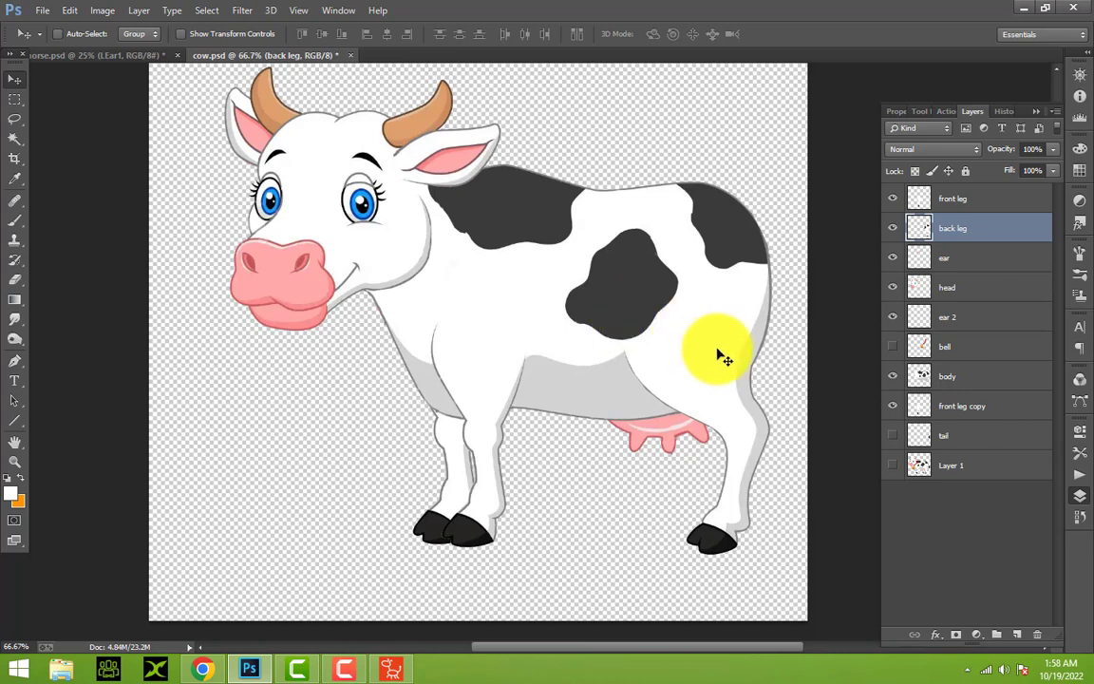
pyautogui.moveTo(652, 353)
pyautogui.mouseDown()
pyautogui.moveTo(684, 353)
pyautogui.moveTo(665, 349)
pyautogui.mouseUp()
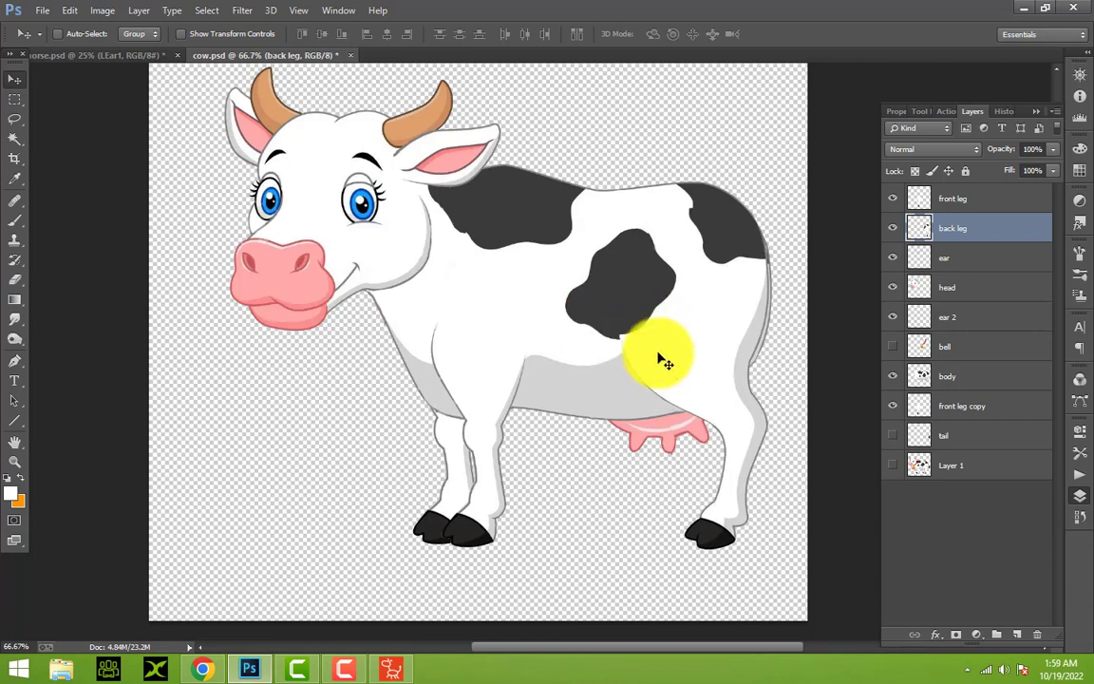
pyautogui.moveTo(689, 349); pyautogui.dragTo(683, 350)
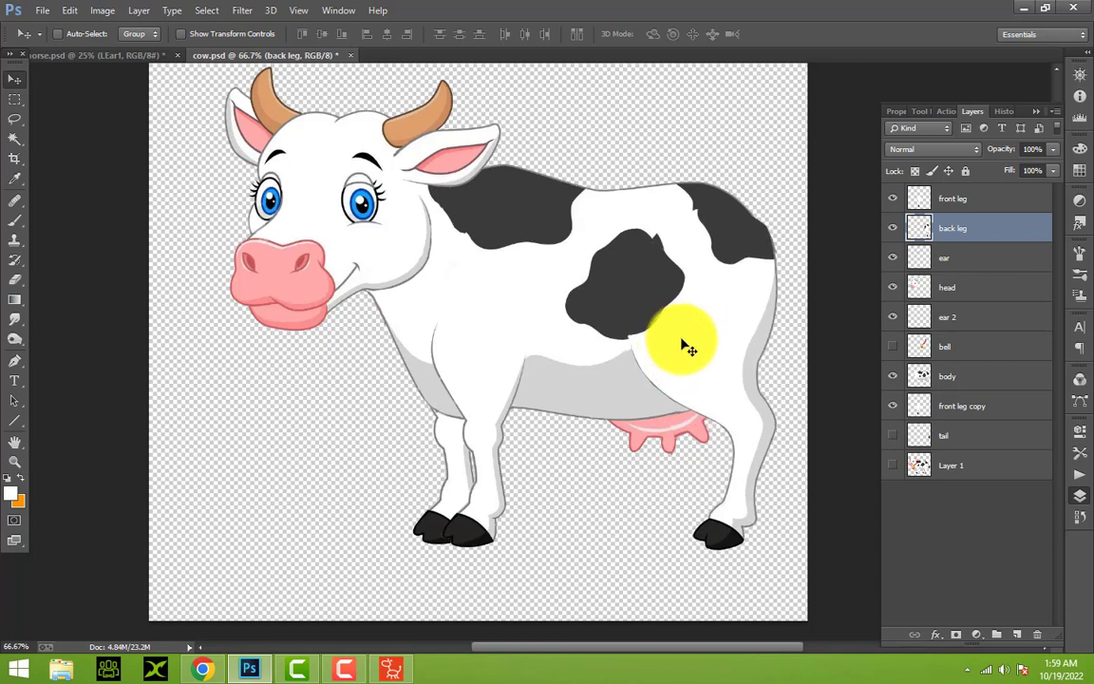
pyautogui.press('Left')
pyautogui.press('Left')
pyautogui.press('Left')
pyautogui.press('Left')
pyautogui.press('Left')
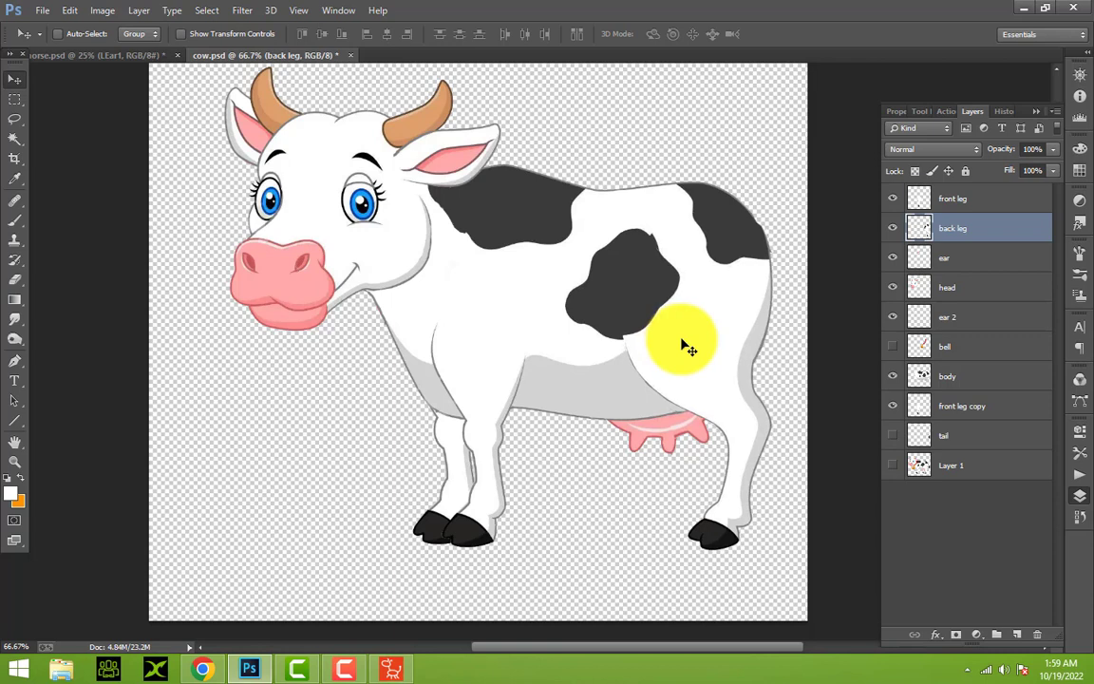
pyautogui.press('Left')
pyautogui.press('Left')
pyautogui.press('Left')
pyautogui.press('Left')
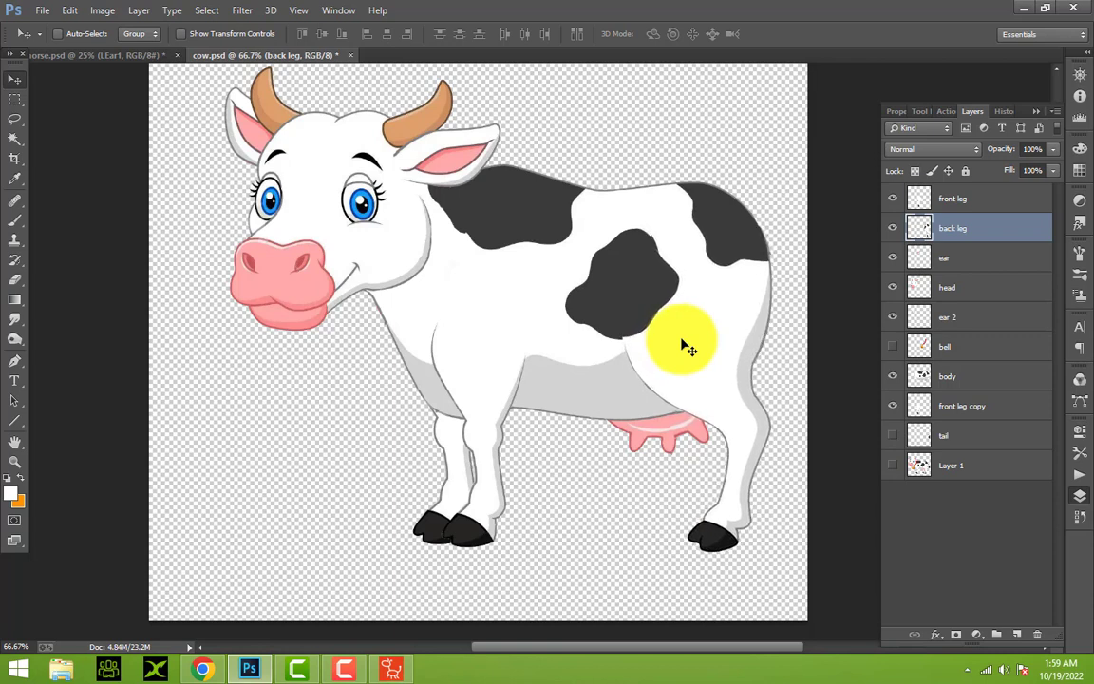
pyautogui.press('Left')
pyautogui.press('Left')
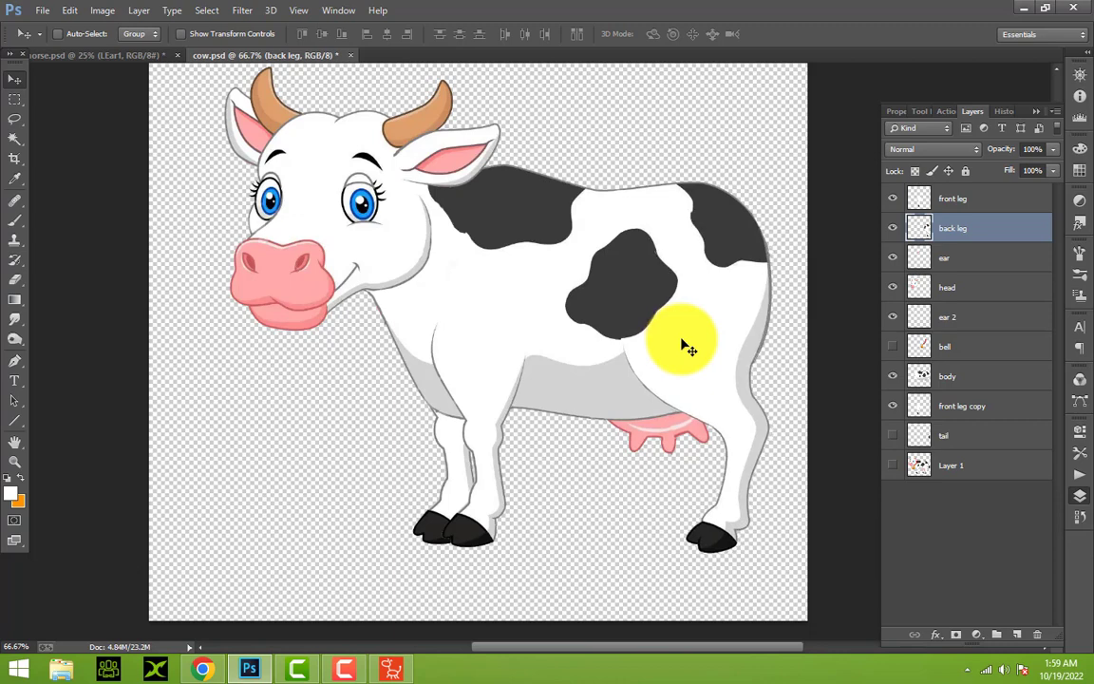
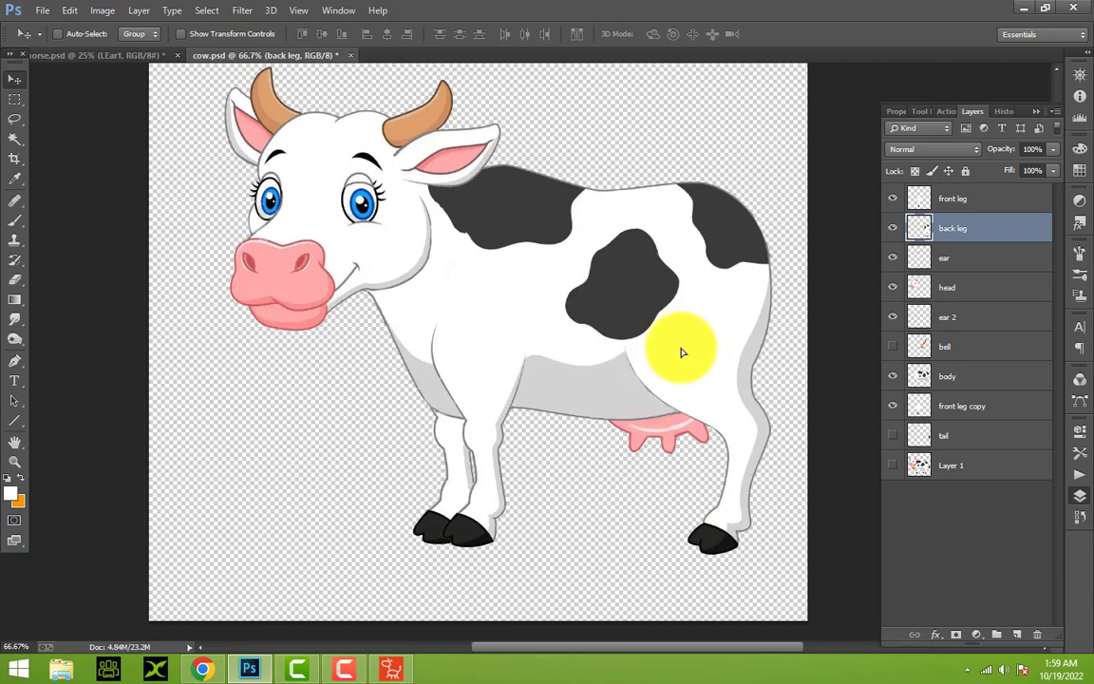
# Nudge the cow's back leg layer a few pixels down and right on the canvas
pyautogui.moveTo(681, 353)
pyautogui.mouseDown()
pyautogui.moveTo(693, 360)
pyautogui.moveTo(672, 362)
pyautogui.moveTo(692, 360)
pyautogui.mouseUp()
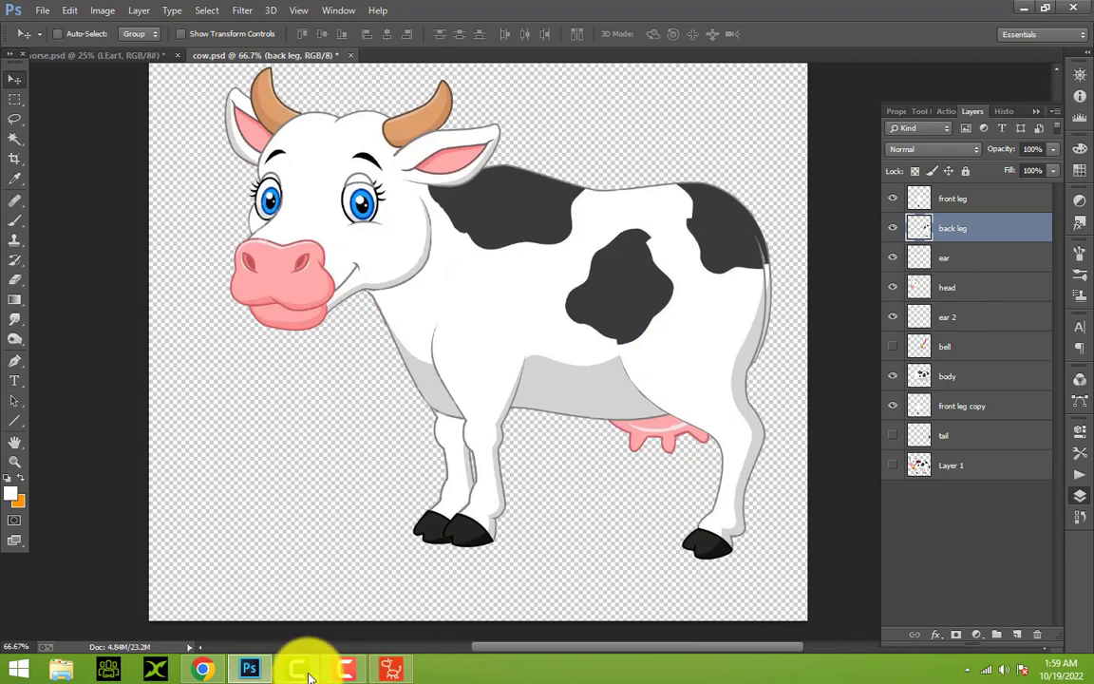
# In Cartoon Animator, test-rotate the horse's BLUpThigh bone, undo it, then rotate it again
pyautogui.click(398, 667)
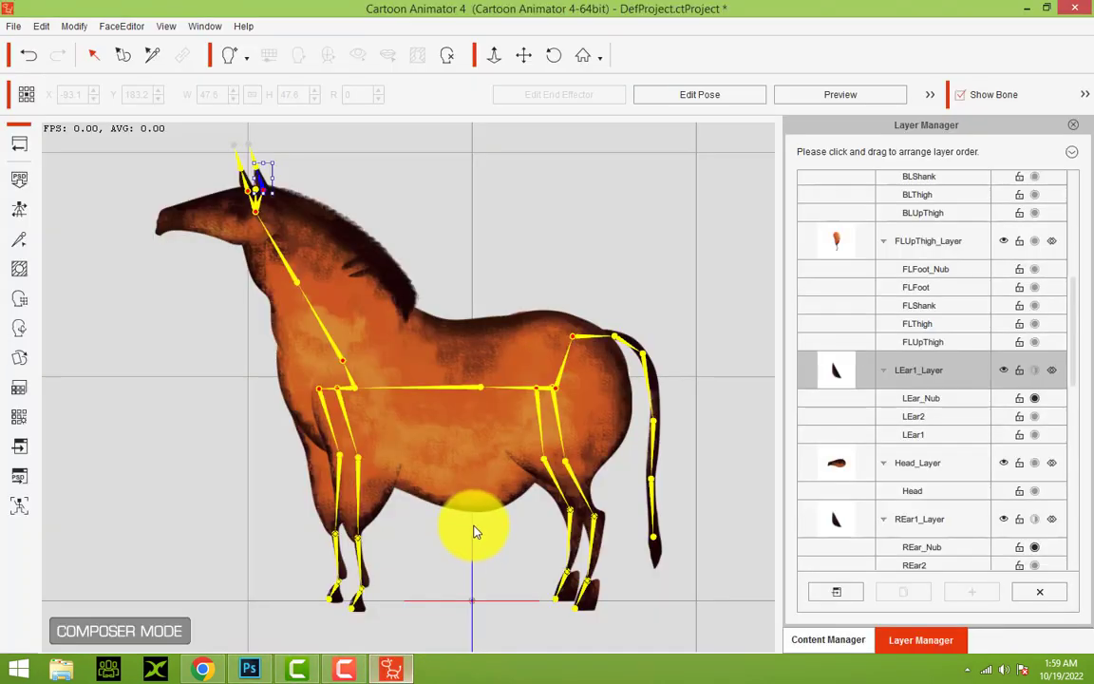
pyautogui.click(561, 434)
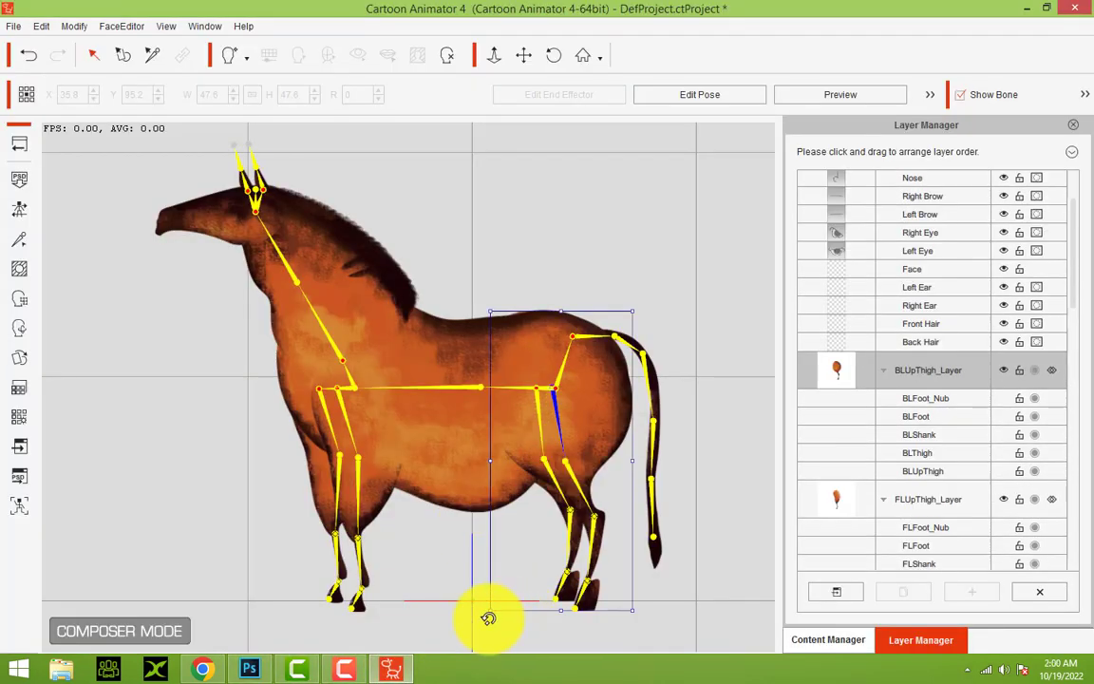
pyautogui.moveTo(488, 619)
pyautogui.mouseDown()
pyautogui.moveTo(502, 591)
pyautogui.moveTo(427, 586)
pyautogui.moveTo(496, 579)
pyautogui.moveTo(446, 583)
pyautogui.mouseUp()
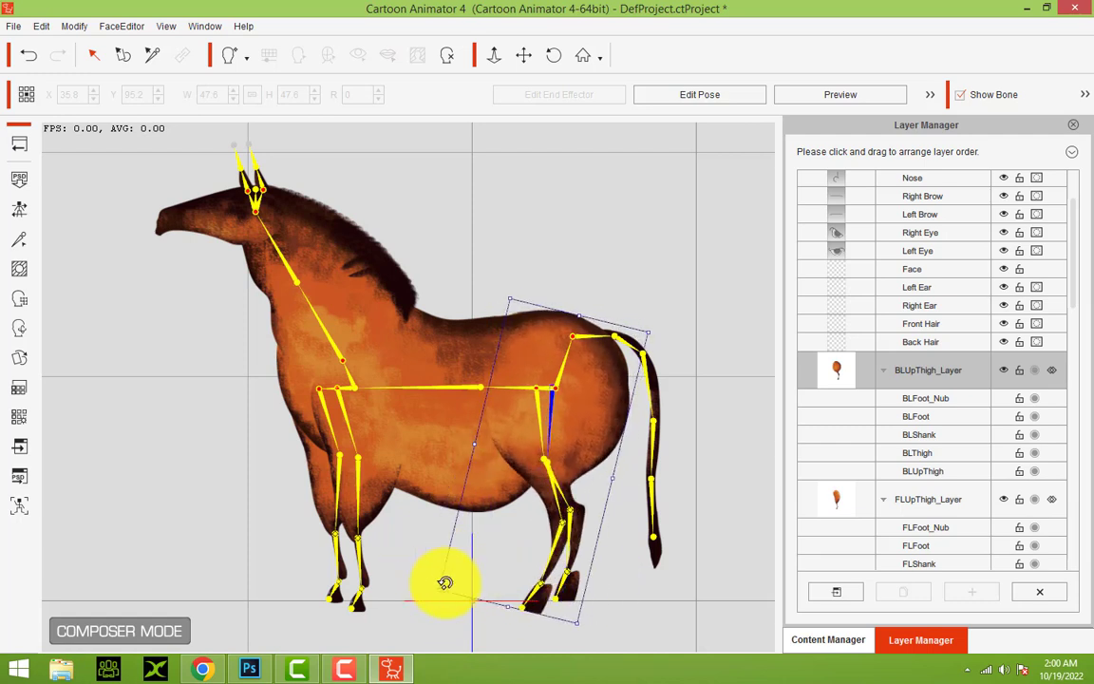
pyautogui.hotkey('ctrl', 'z')
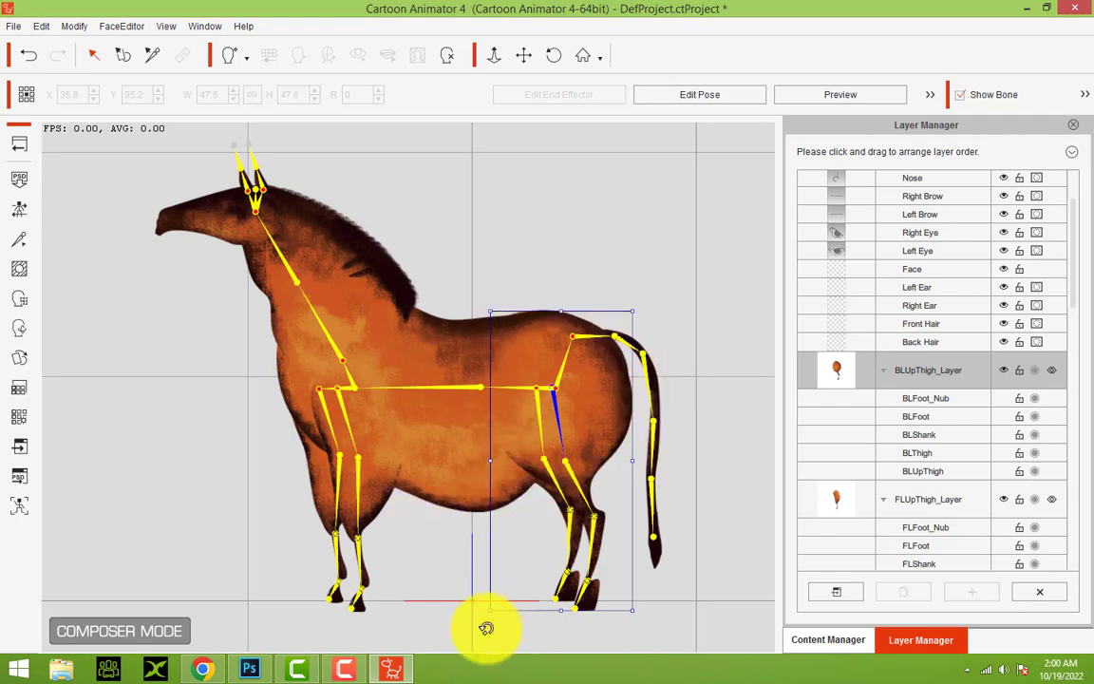
pyautogui.moveTo(485, 618)
pyautogui.mouseDown()
pyautogui.moveTo(391, 582)
pyautogui.moveTo(531, 594)
pyautogui.moveTo(381, 581)
pyautogui.moveTo(373, 576)
pyautogui.moveTo(496, 588)
pyautogui.moveTo(283, 556)
pyautogui.moveTo(488, 565)
pyautogui.moveTo(475, 569)
pyautogui.mouseUp()
# Return to Photoshop and shift the cow's back leg layer slightly right
pyautogui.click(1026, 7)
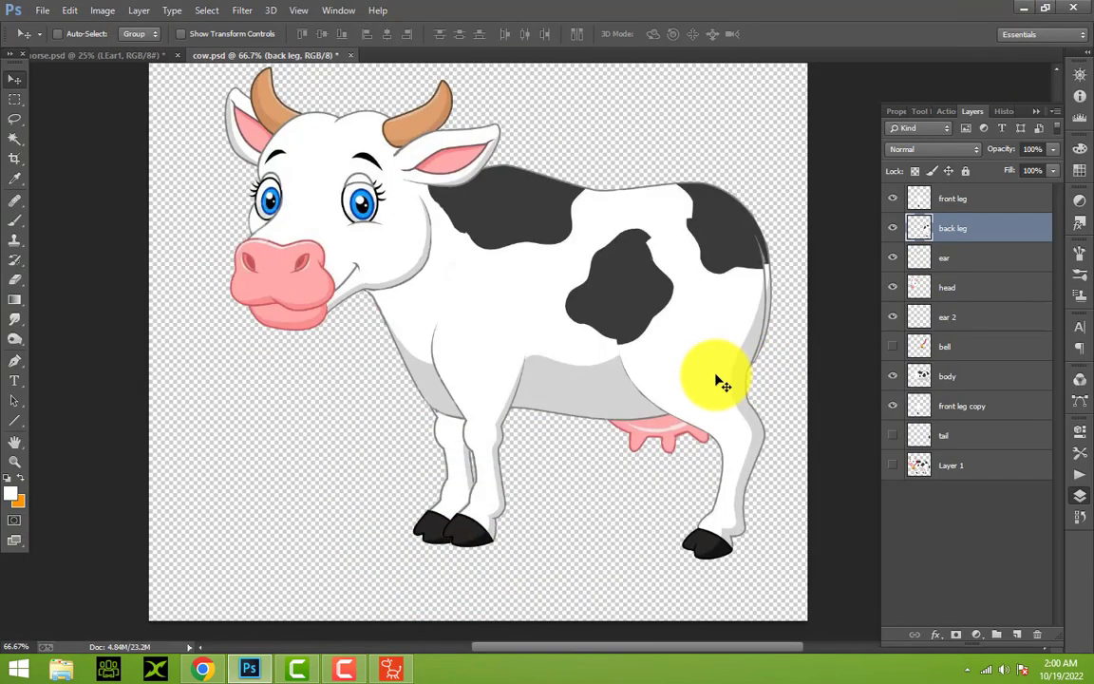
pyautogui.moveTo(740, 309); pyautogui.dragTo(730, 315)
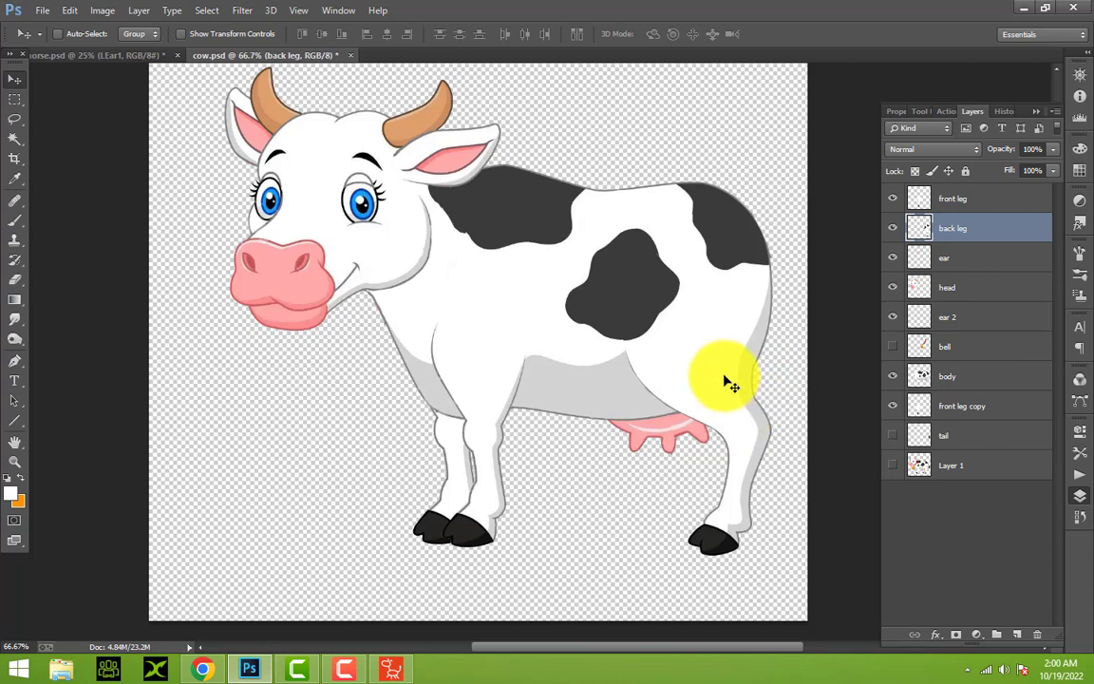
# Show the rulers and rotate the back leg 1.75° around the hip top, then apply it
pyautogui.hotkey('ctrl', 'r')
pyautogui.hotkey('ctrl', 'r')
pyautogui.hotkey('ctrl', 't')
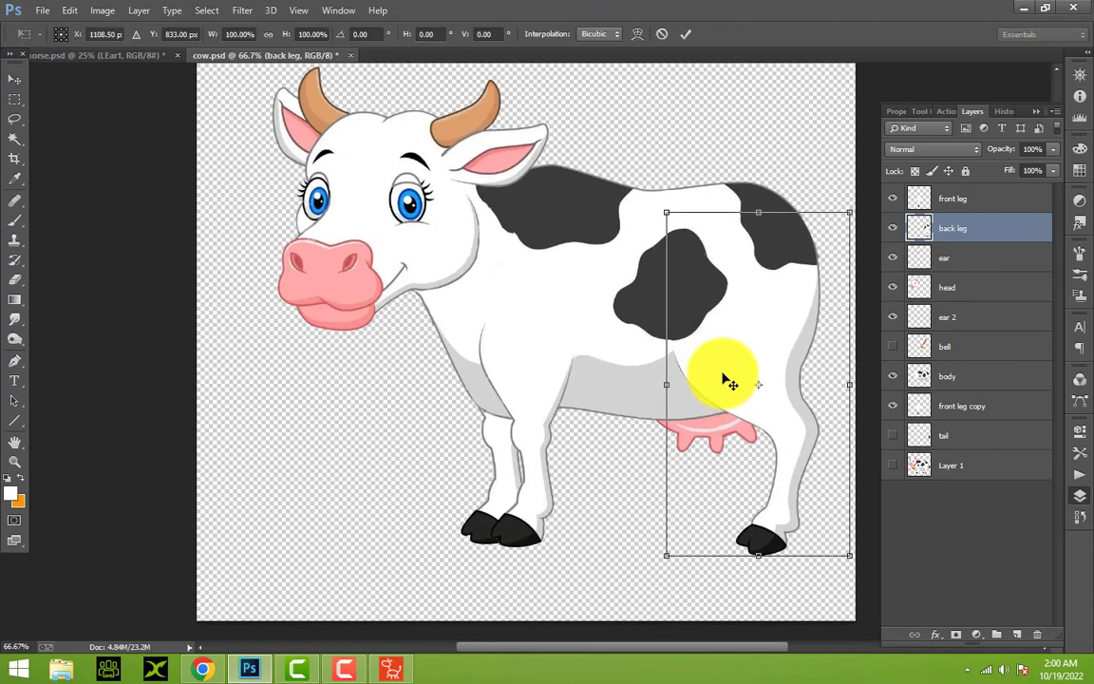
pyautogui.rightClick(726, 375)
pyautogui.click(749, 416)
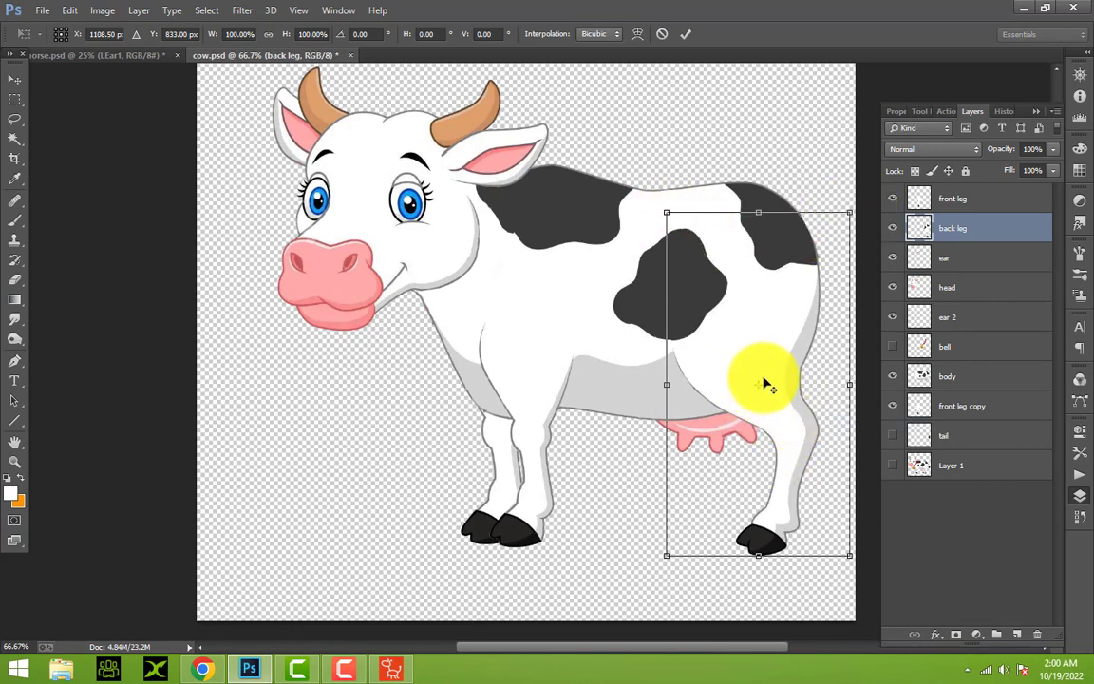
pyautogui.moveTo(767, 384); pyautogui.dragTo(760, 239)
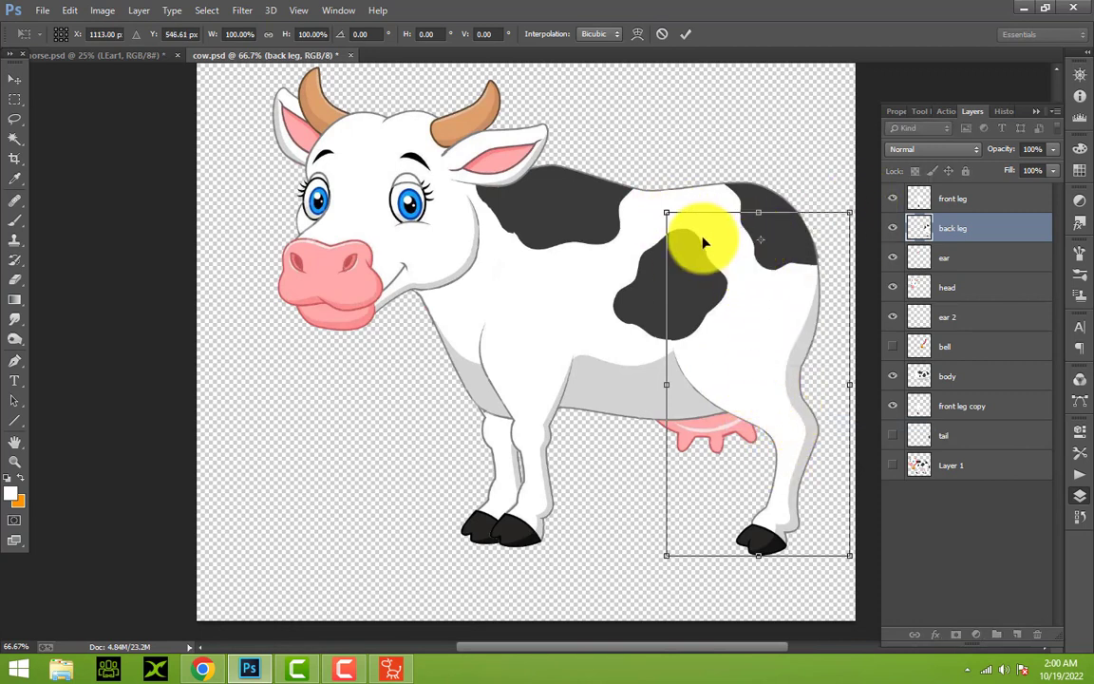
pyautogui.moveTo(650, 563)
pyautogui.mouseDown()
pyautogui.moveTo(530, 562)
pyautogui.moveTo(648, 589)
pyautogui.moveTo(556, 586)
pyautogui.moveTo(676, 600)
pyautogui.moveTo(543, 593)
pyautogui.moveTo(701, 603)
pyautogui.moveTo(578, 596)
pyautogui.moveTo(681, 603)
pyautogui.moveTo(640, 613)
pyautogui.moveTo(559, 589)
pyautogui.moveTo(705, 615)
pyautogui.moveTo(557, 594)
pyautogui.mouseUp()
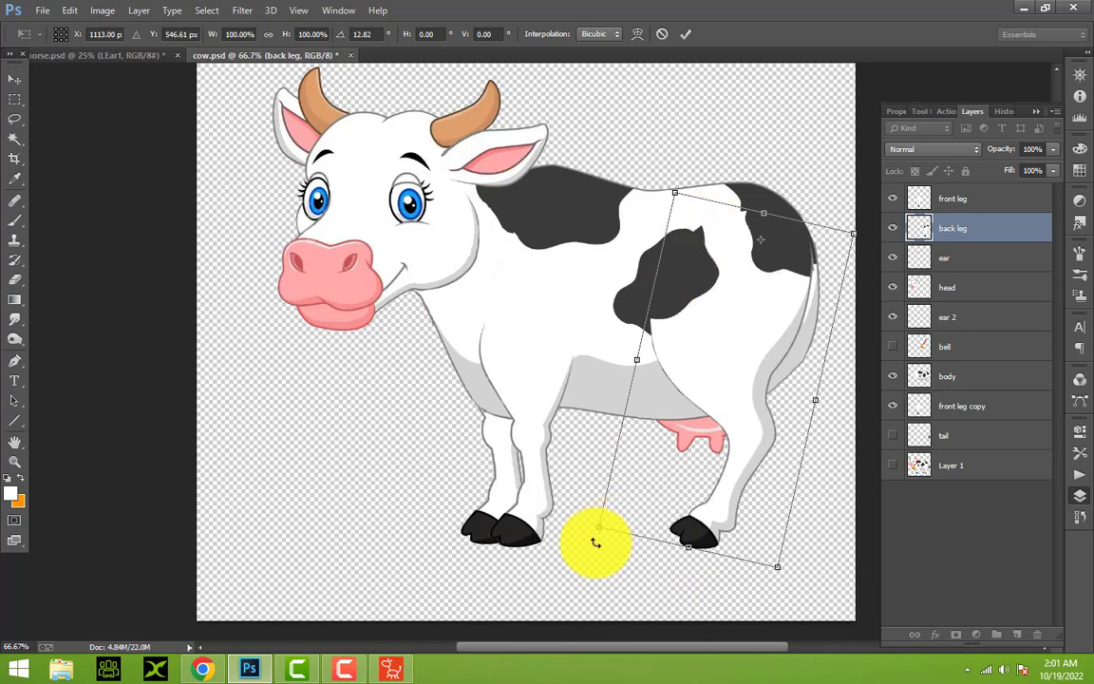
pyautogui.moveTo(594, 542)
pyautogui.mouseDown()
pyautogui.moveTo(701, 559)
pyautogui.moveTo(563, 547)
pyautogui.moveTo(749, 555)
pyautogui.moveTo(622, 563)
pyautogui.moveTo(582, 552)
pyautogui.mouseUp()
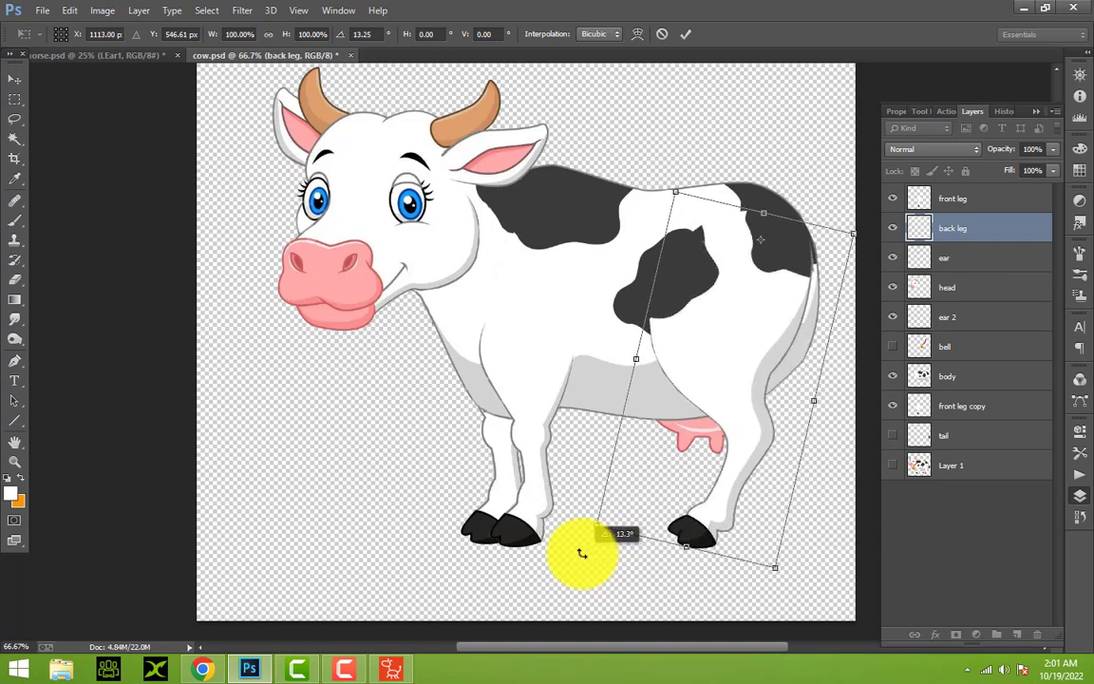
pyautogui.moveTo(590, 555)
pyautogui.mouseDown()
pyautogui.moveTo(659, 568)
pyautogui.moveTo(564, 564)
pyautogui.moveTo(697, 574)
pyautogui.moveTo(640, 574)
pyautogui.moveTo(650, 575)
pyautogui.mouseUp()
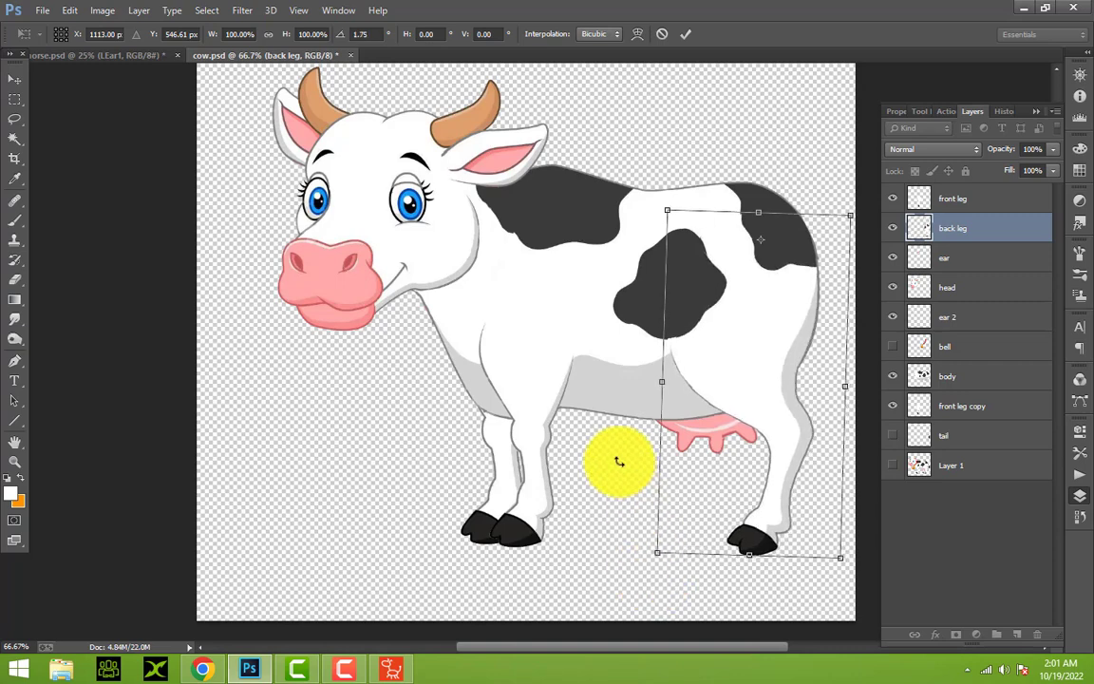
pyautogui.click(14, 79)
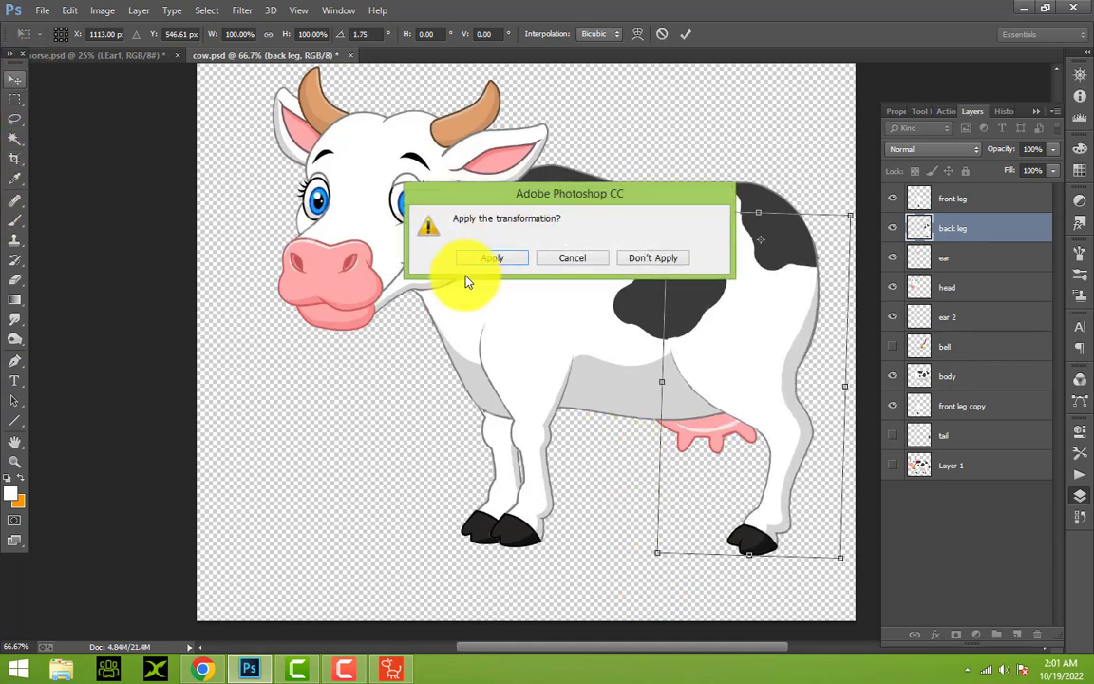
pyautogui.click(485, 259)
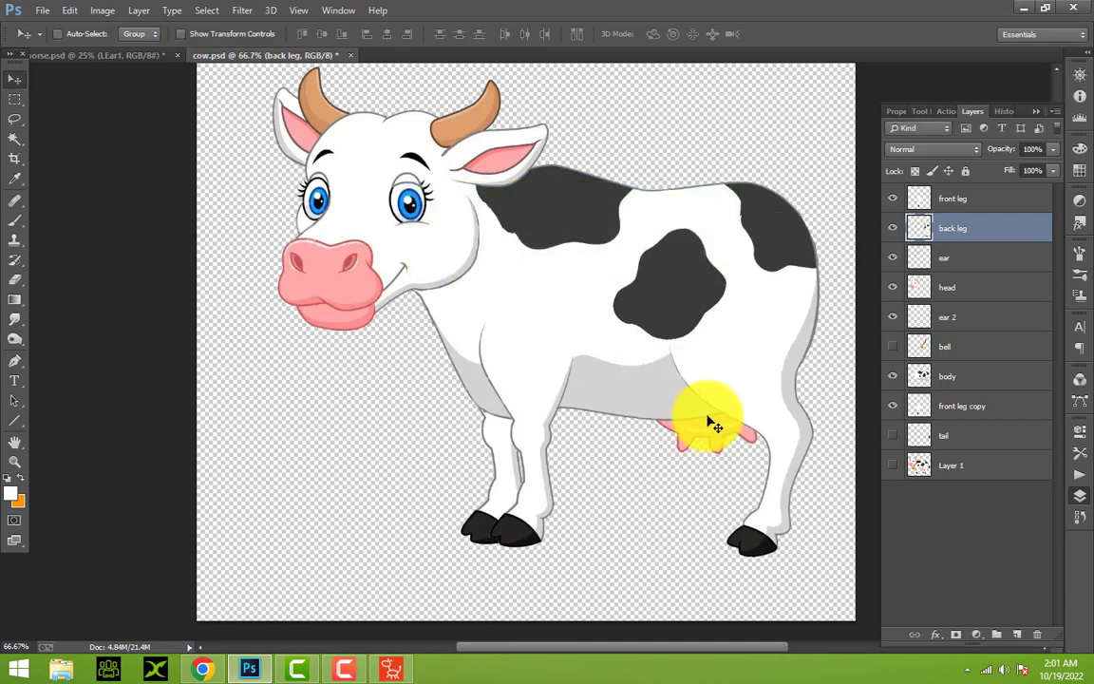
# Zoom to 100% and check which layers lie under the cow's hip
pyautogui.doubleClick(13, 466)
pyautogui.moveTo(647, 645); pyautogui.dragTo(774, 646)
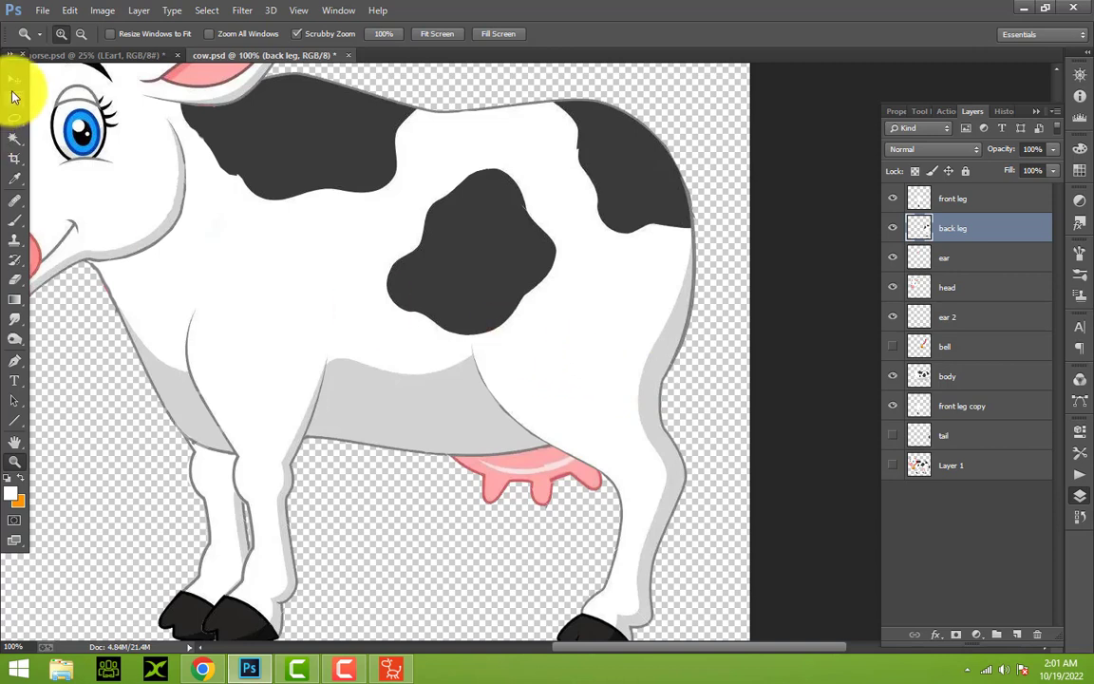
pyautogui.click(14, 84)
pyautogui.rightClick(638, 302)
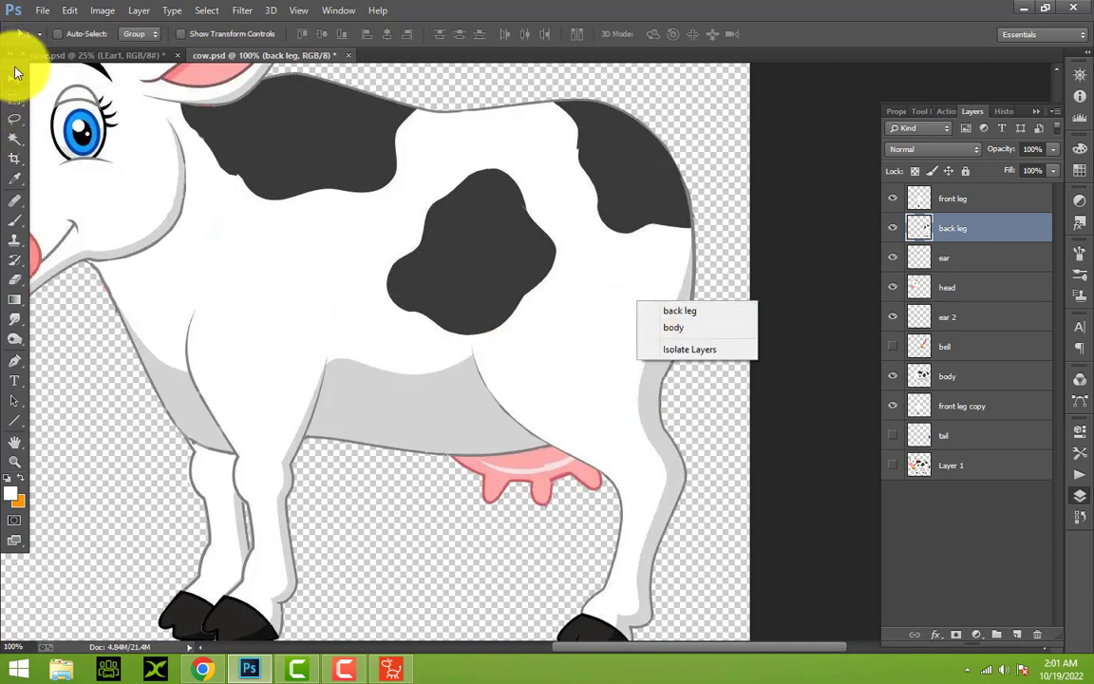
pyautogui.click(15, 76)
# Raise the back leg about 34 px, rotate it about 13.8° forward, apply, and zoom into the spot
pyautogui.hotkey('ctrl', 't')
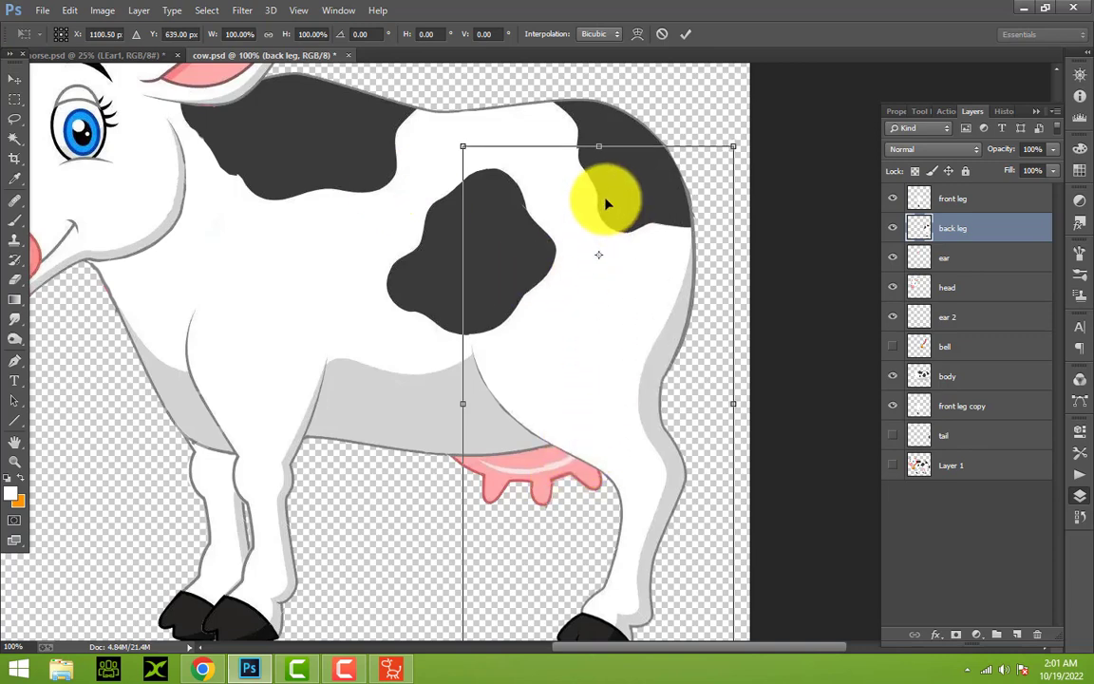
pyautogui.moveTo(600, 230)
pyautogui.mouseDown()
pyautogui.moveTo(615, 164)
pyautogui.moveTo(598, 254)
pyautogui.mouseUp()
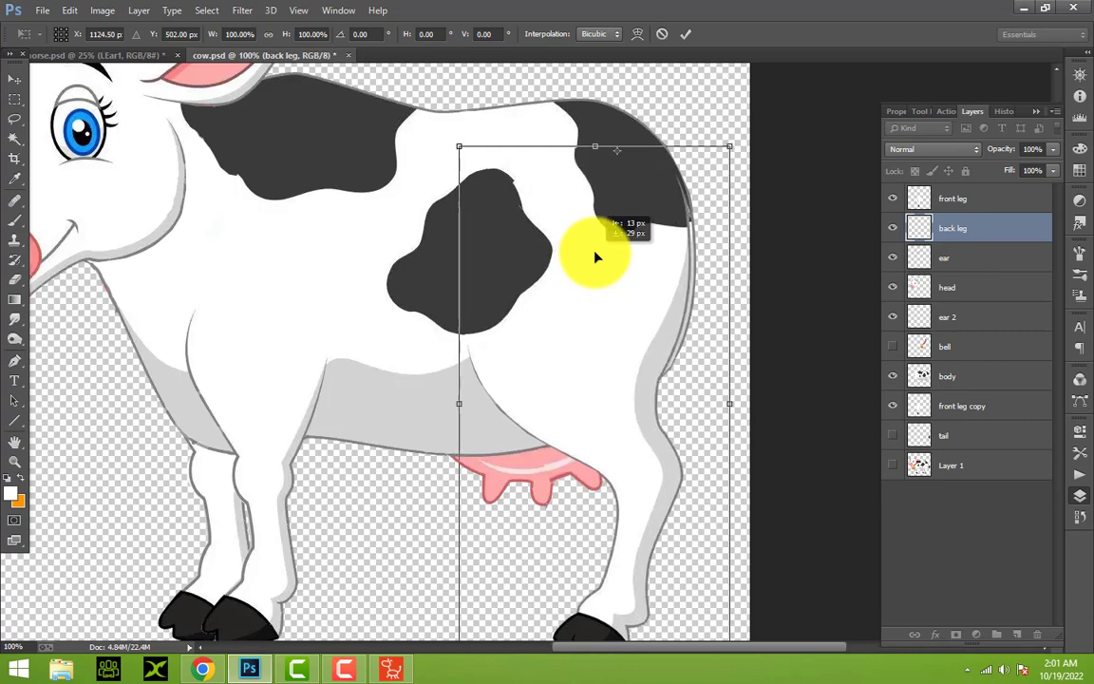
pyautogui.rightClick(476, 206)
pyautogui.click(523, 250)
pyautogui.moveTo(458, 151); pyautogui.dragTo(408, 98)
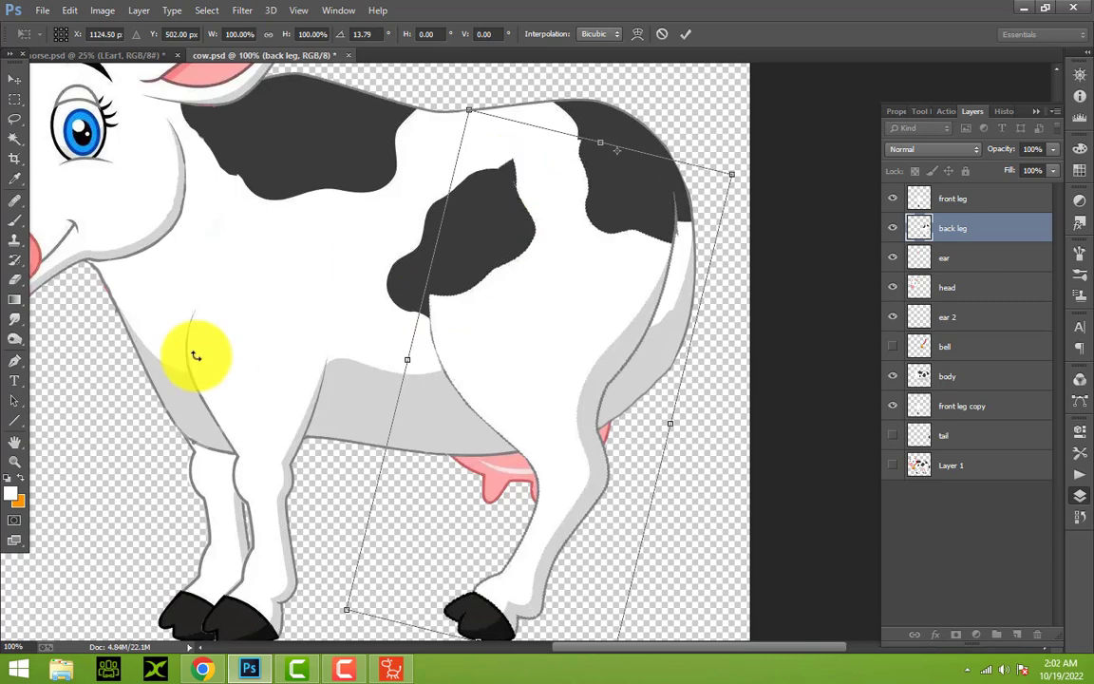
pyautogui.click(13, 79)
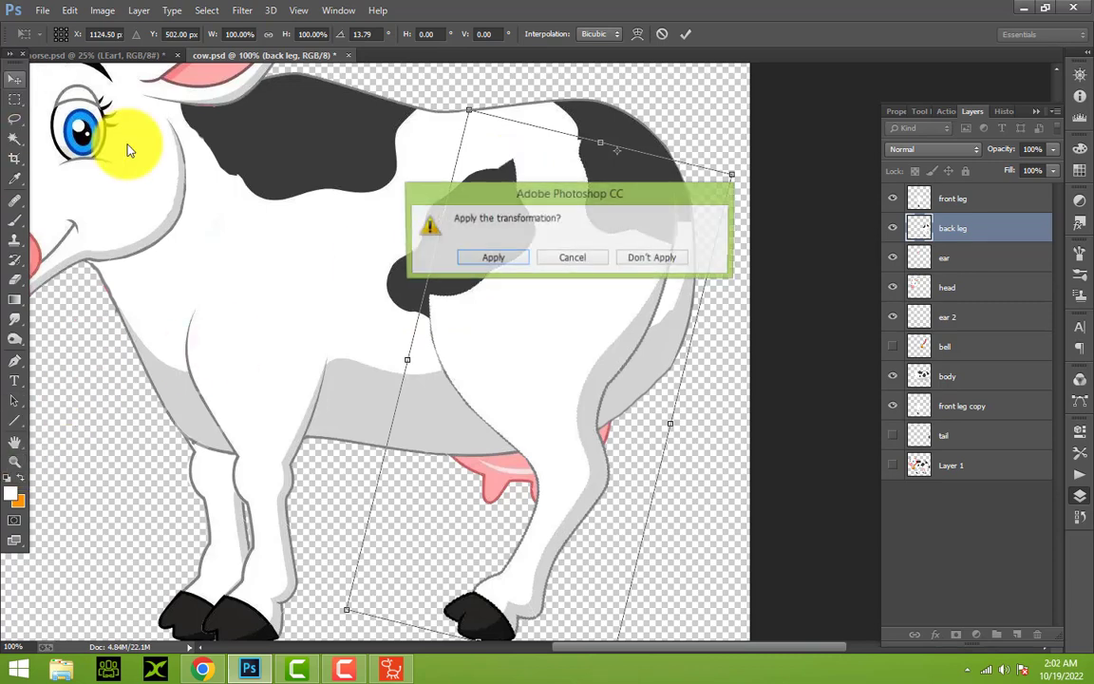
pyautogui.click(508, 257)
pyautogui.click(15, 461)
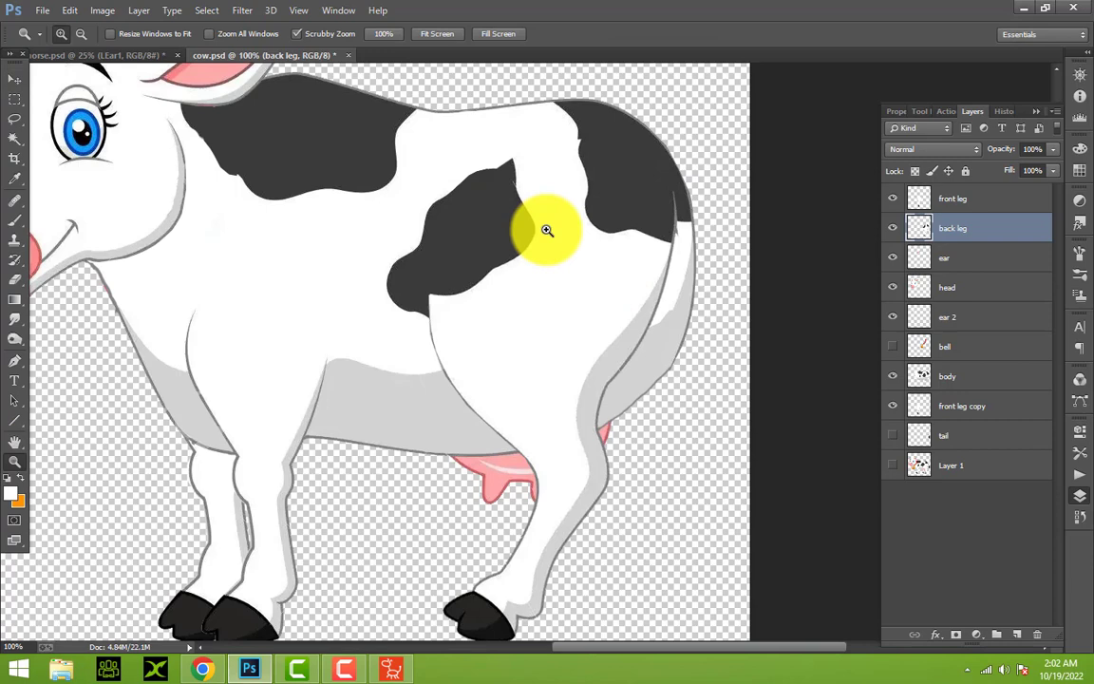
pyautogui.click(532, 130)
pyautogui.click(533, 129)
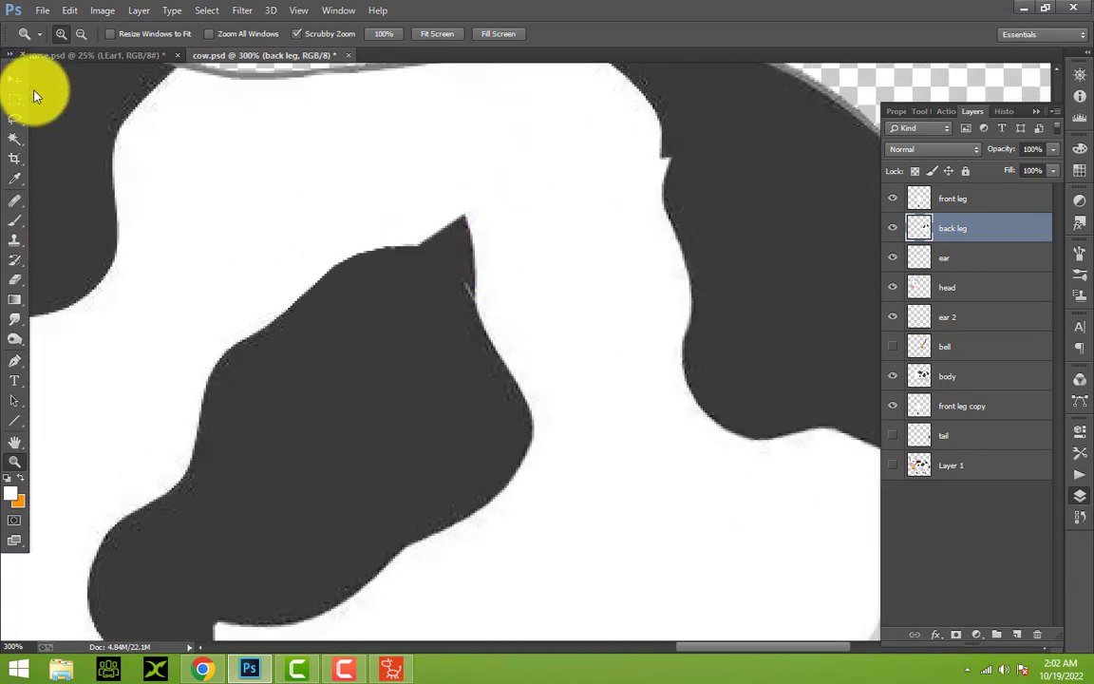
# Select the dark tip of the back leg's black spot with the Polygonal Lasso
pyautogui.rightClick(15, 128)
pyautogui.click(48, 131)
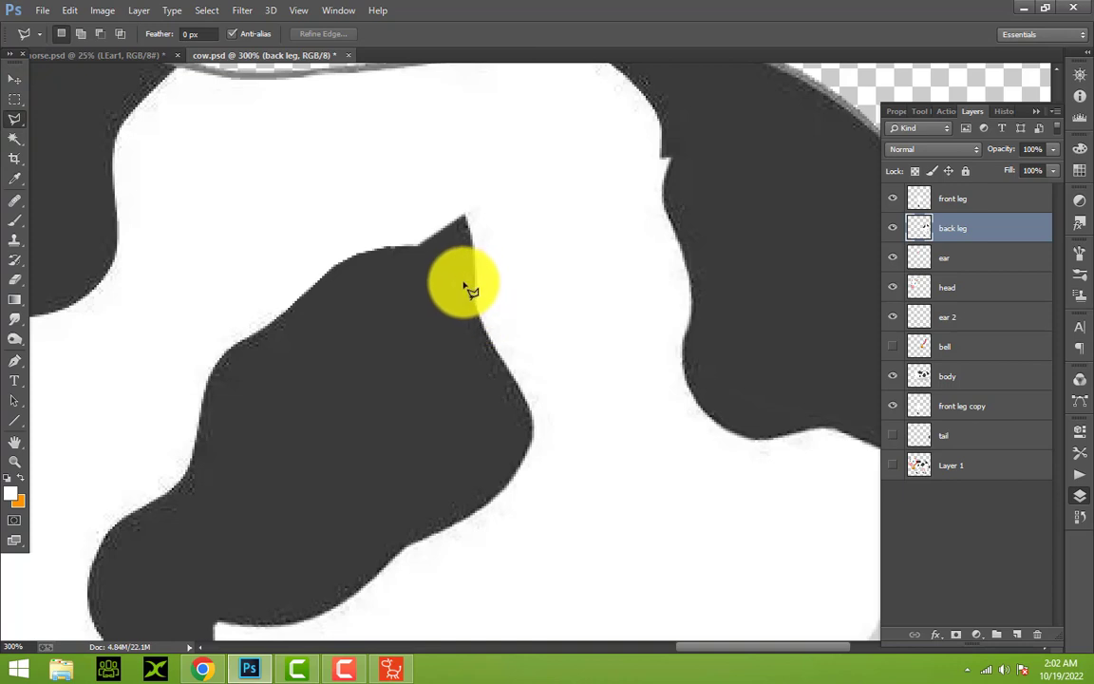
pyautogui.click(418, 246)
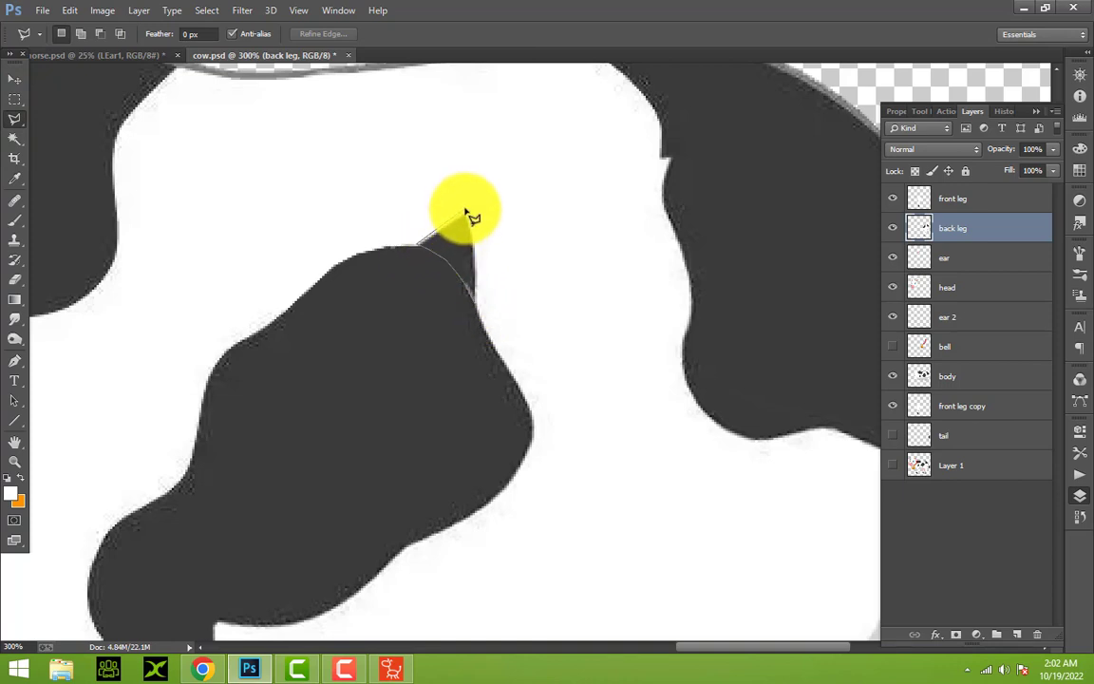
pyautogui.click(465, 212)
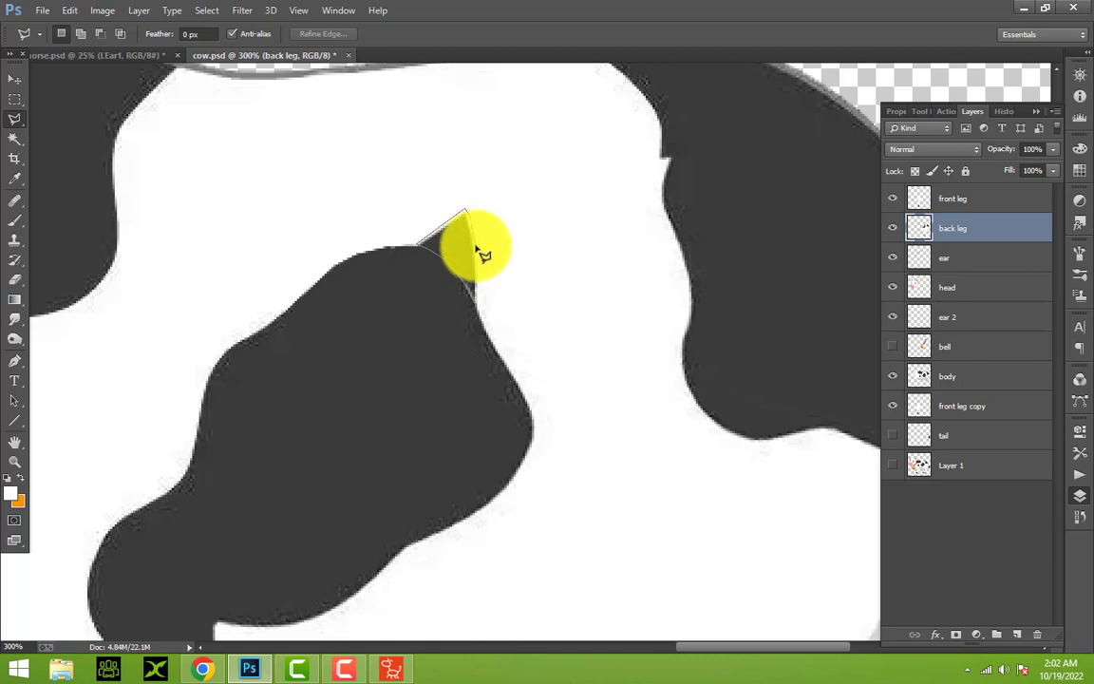
pyautogui.doubleClick(476, 302)
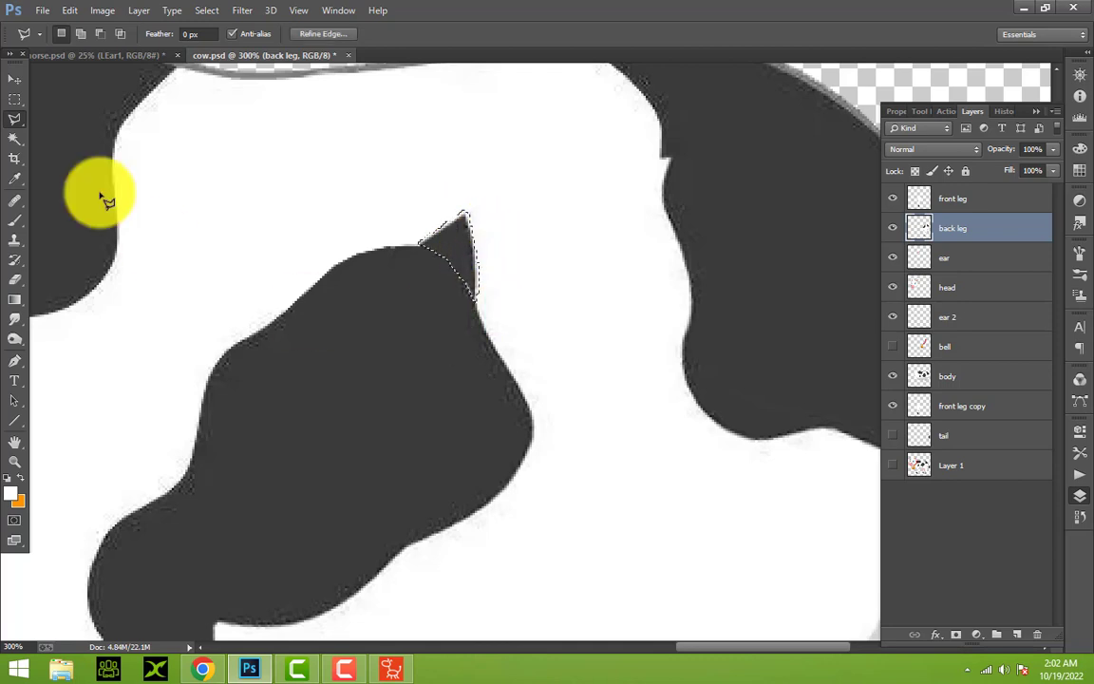
# Set the foreground colour to white and brush over the selected tip
pyautogui.click(14, 219)
pyautogui.click(10, 492)
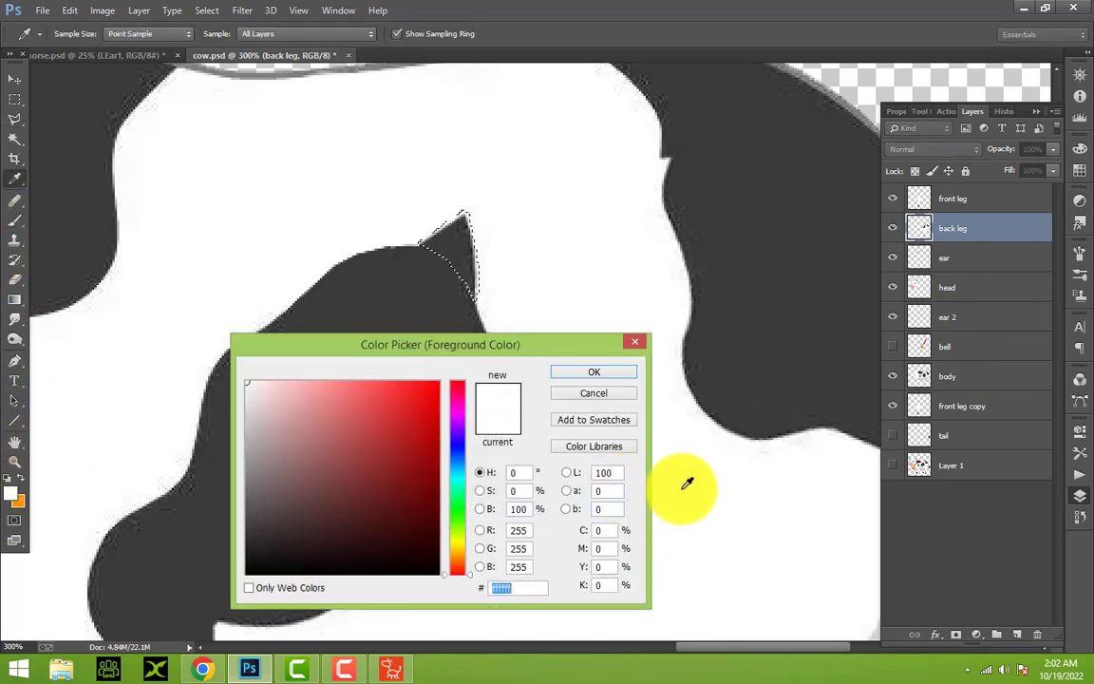
pyautogui.click(619, 373)
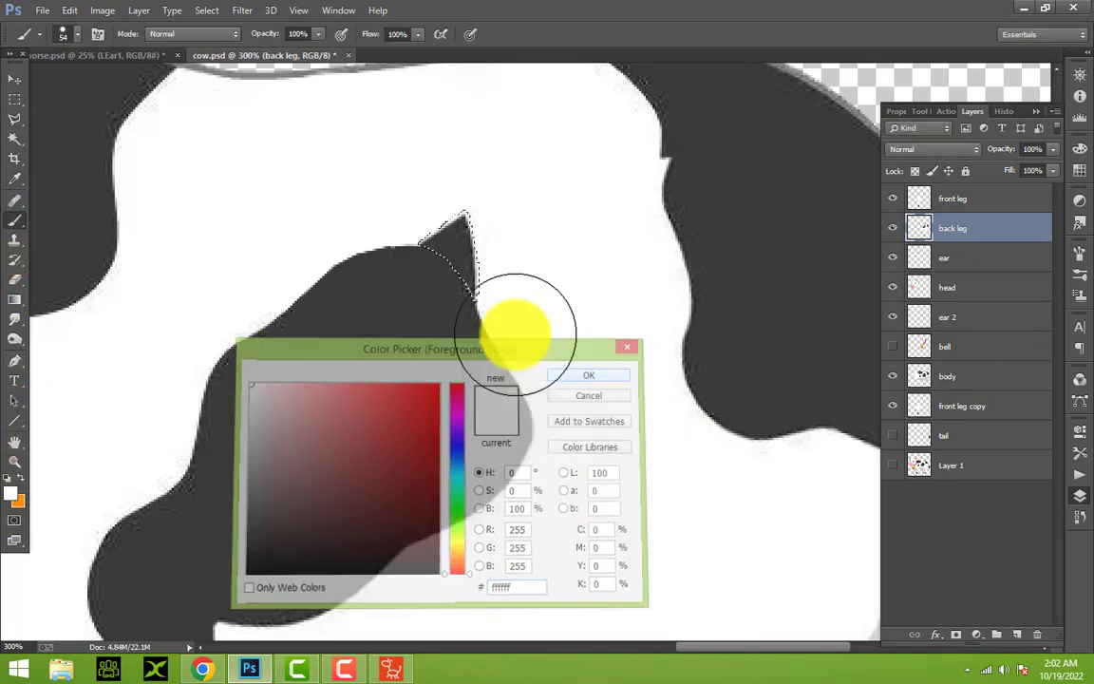
pyautogui.click(456, 268)
# Fit the whole cow in the window and cancel a stray polygonal lasso selection
pyautogui.click(14, 461)
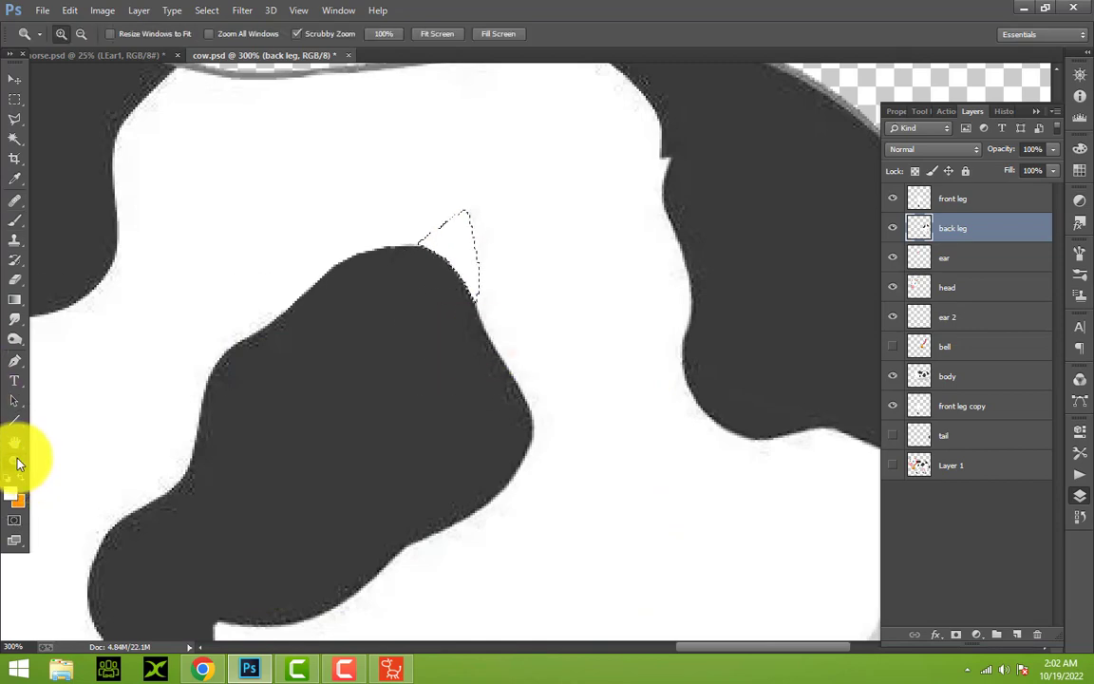
pyautogui.click(445, 34)
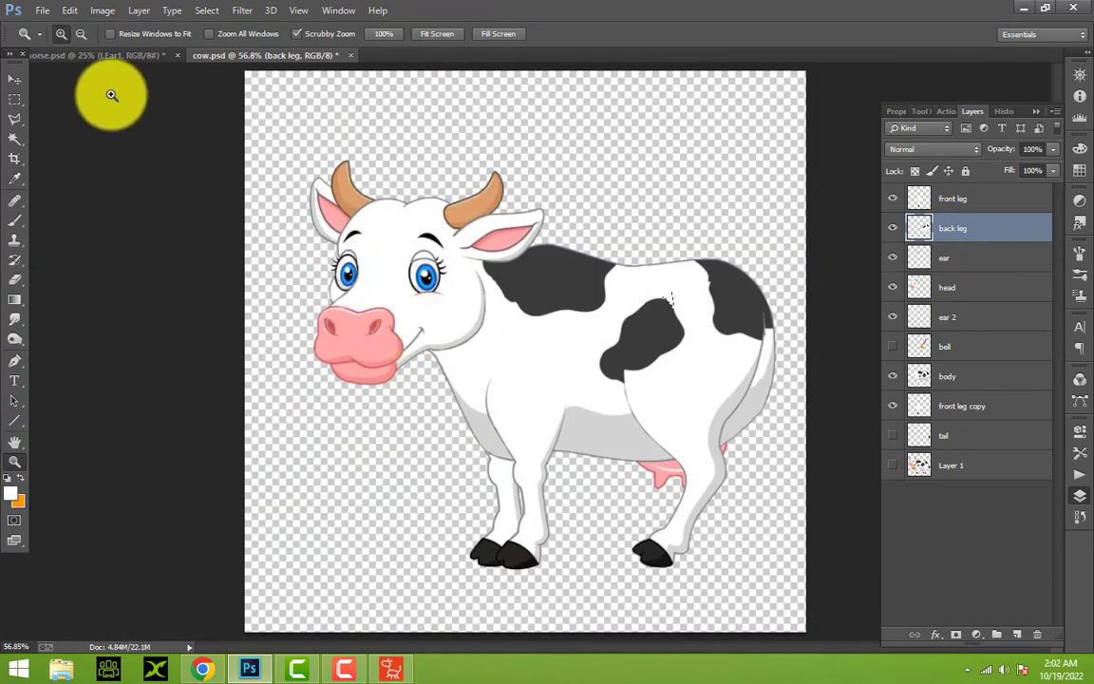
pyautogui.click(17, 80)
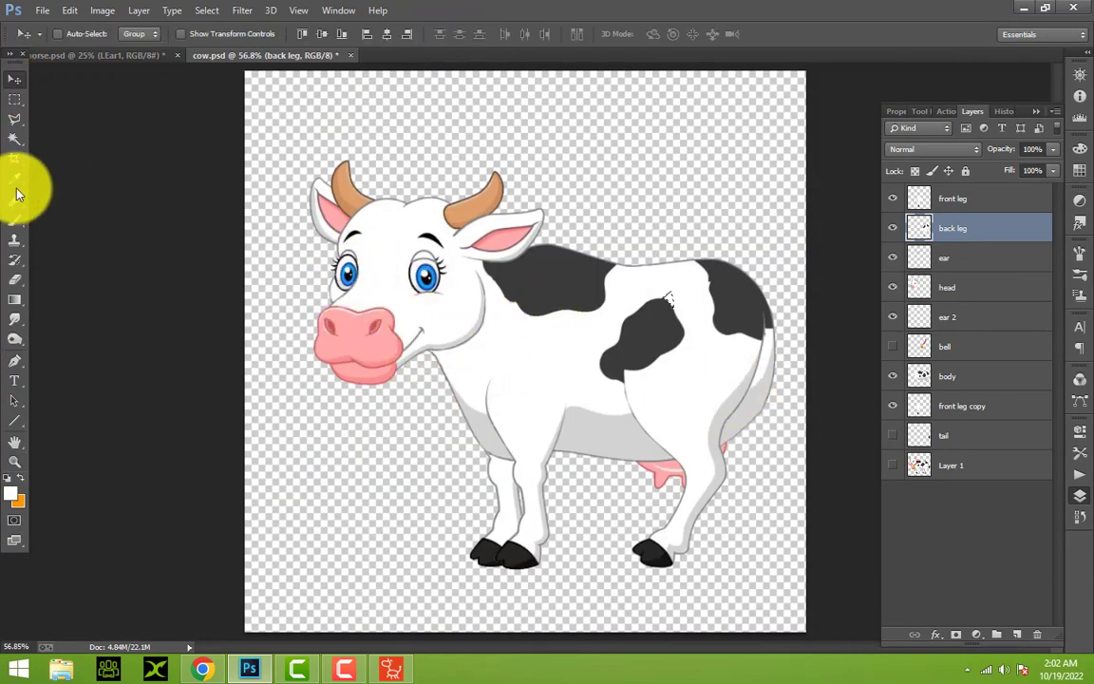
pyautogui.rightClick(16, 117)
pyautogui.click(57, 128)
pyautogui.click(418, 112)
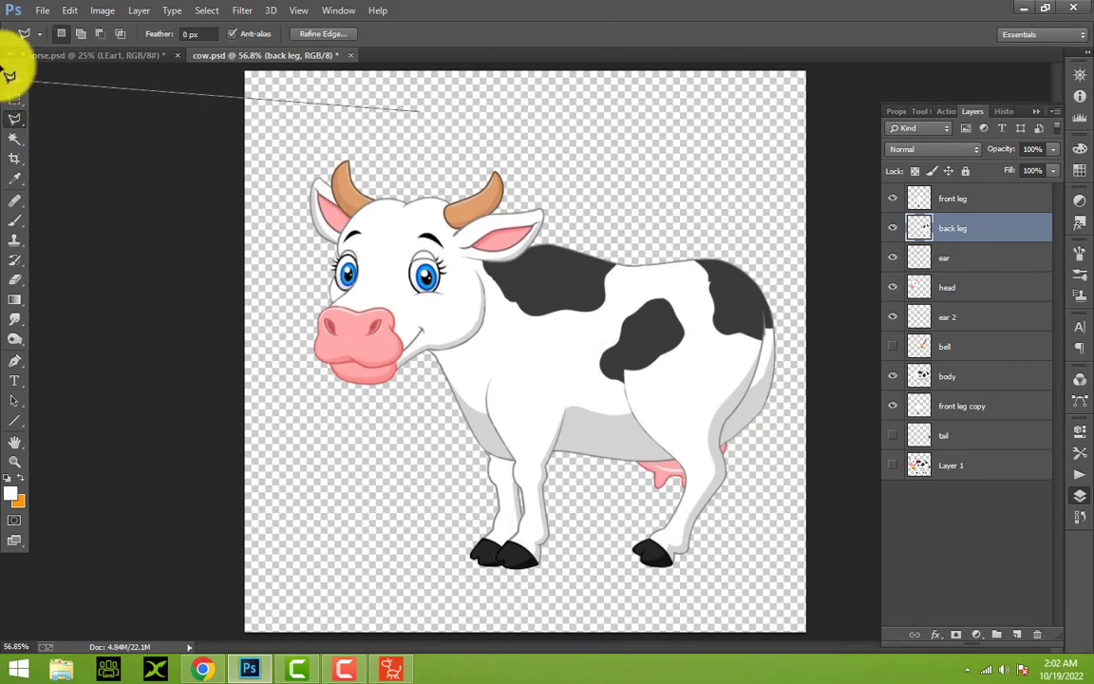
pyautogui.press('Escape')
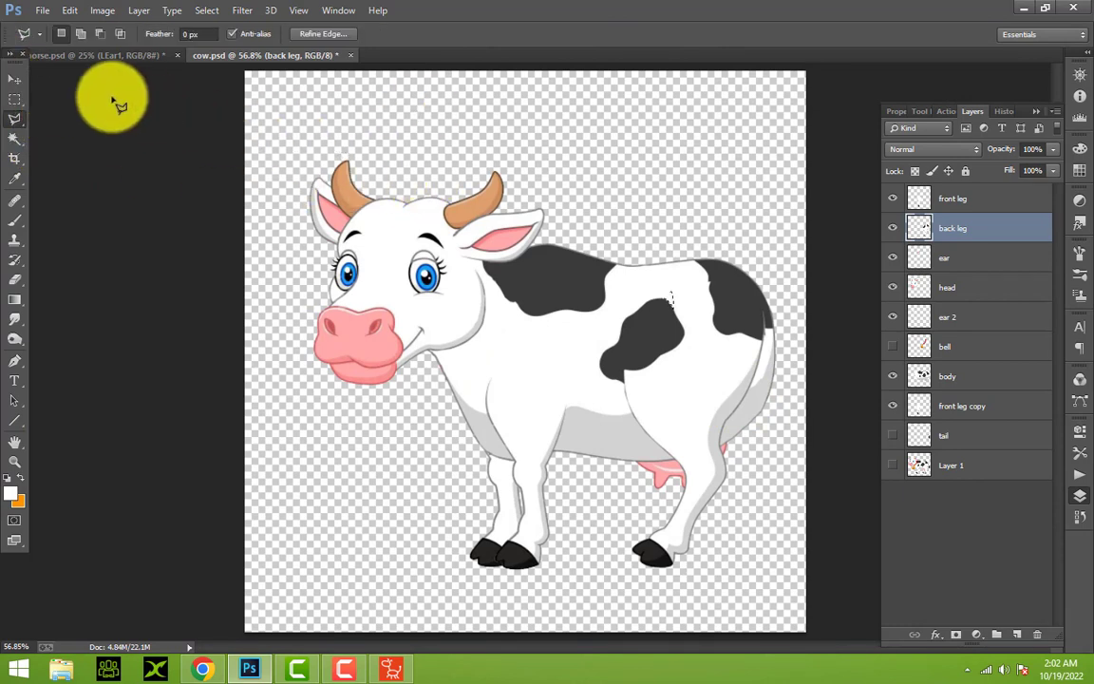
# Reset the lasso to freehand and begin a free transform on the back leg
pyautogui.click(19, 82)
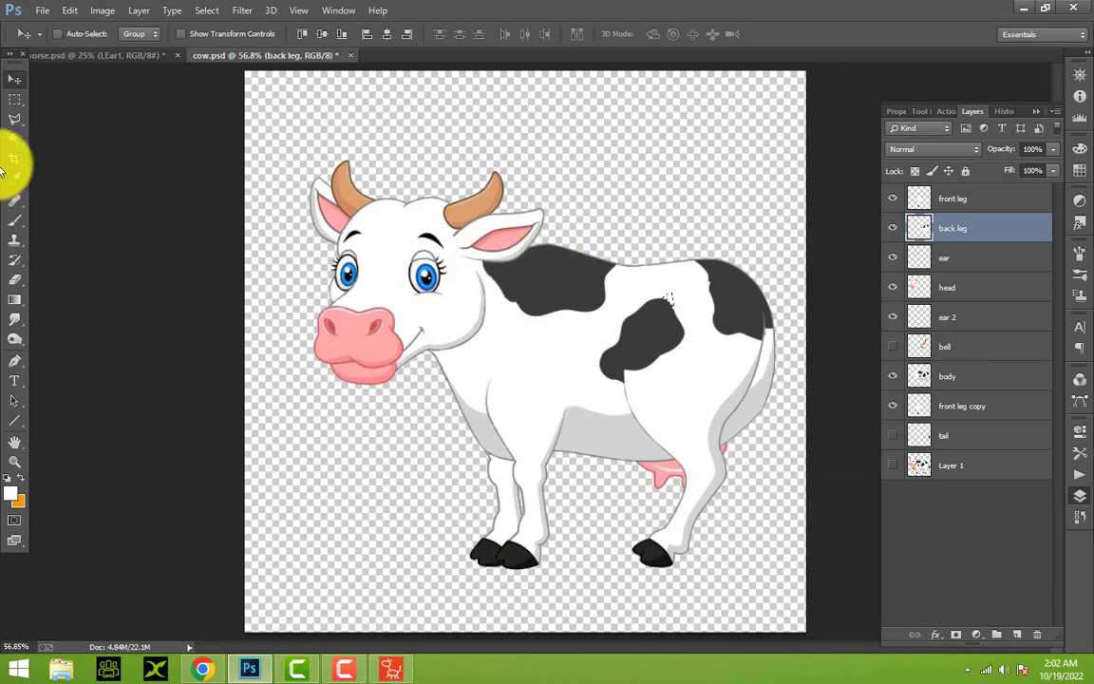
pyautogui.click(15, 119)
pyautogui.click(57, 114)
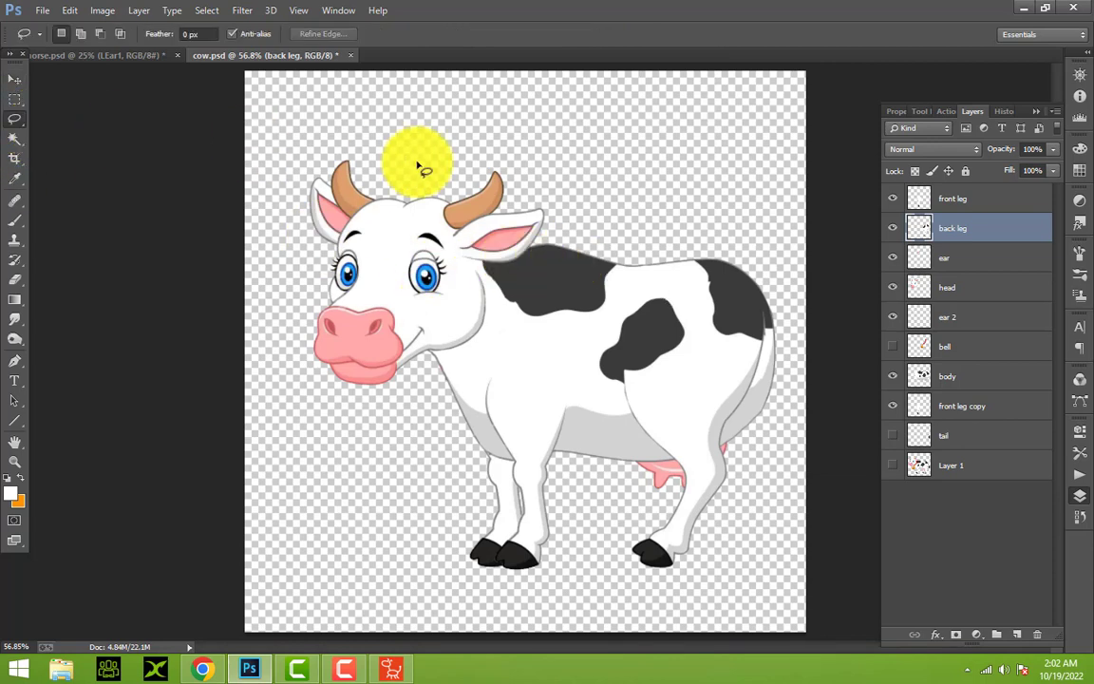
pyautogui.click(7, 83)
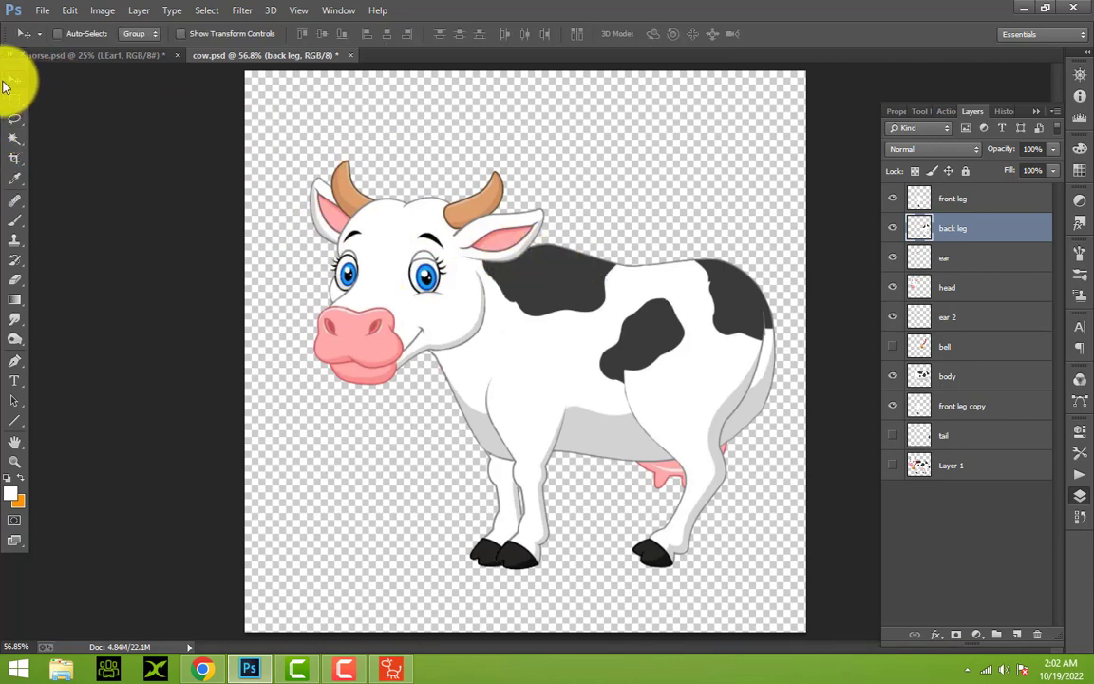
pyautogui.hotkey('ctrl', 't')
pyautogui.rightClick(691, 373)
# Try rotating the back leg into a bent pose, commit it, then undo it
pyautogui.click(693, 432)
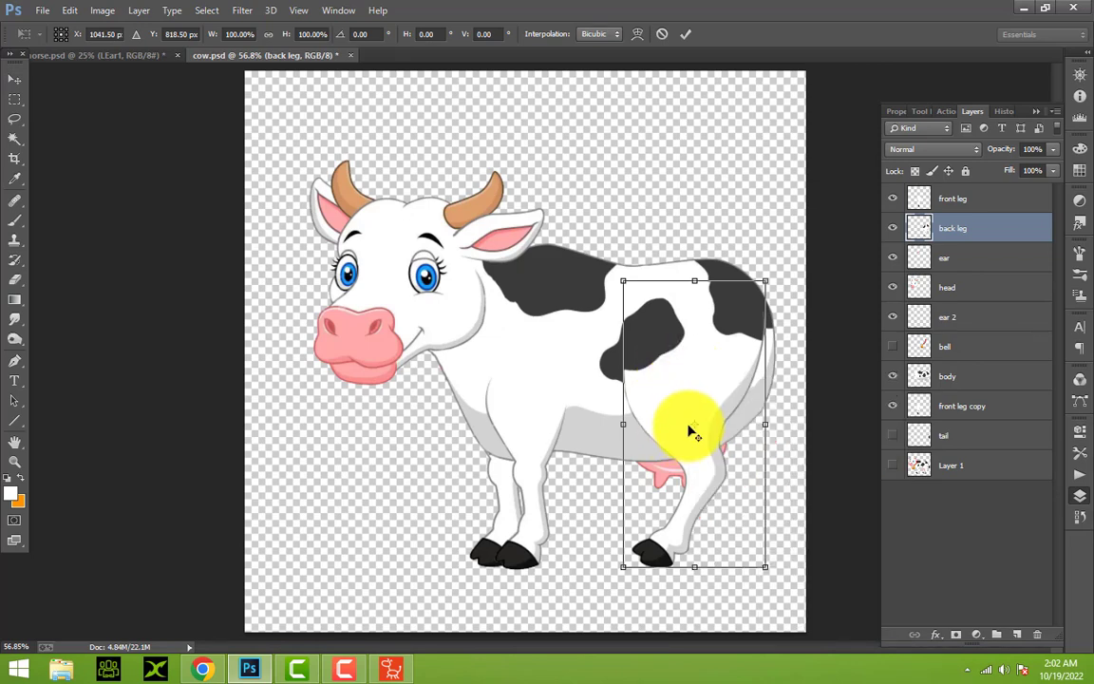
pyautogui.moveTo(701, 396); pyautogui.dragTo(715, 298)
pyautogui.press('Return')
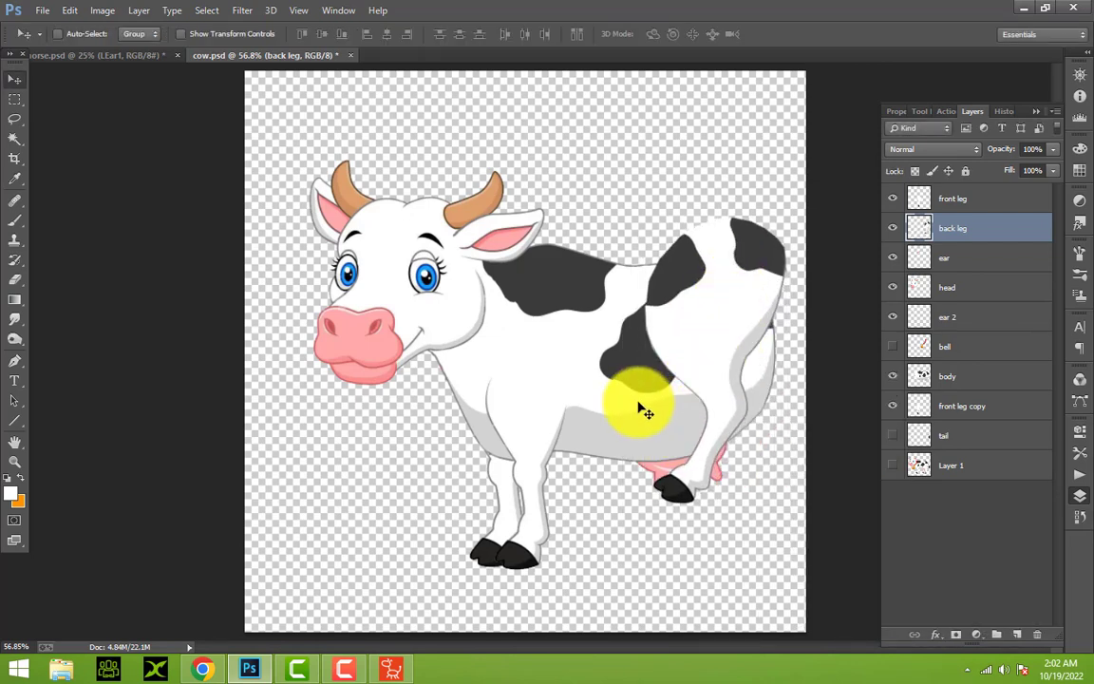
pyautogui.hotkey('ctrl', 'z')
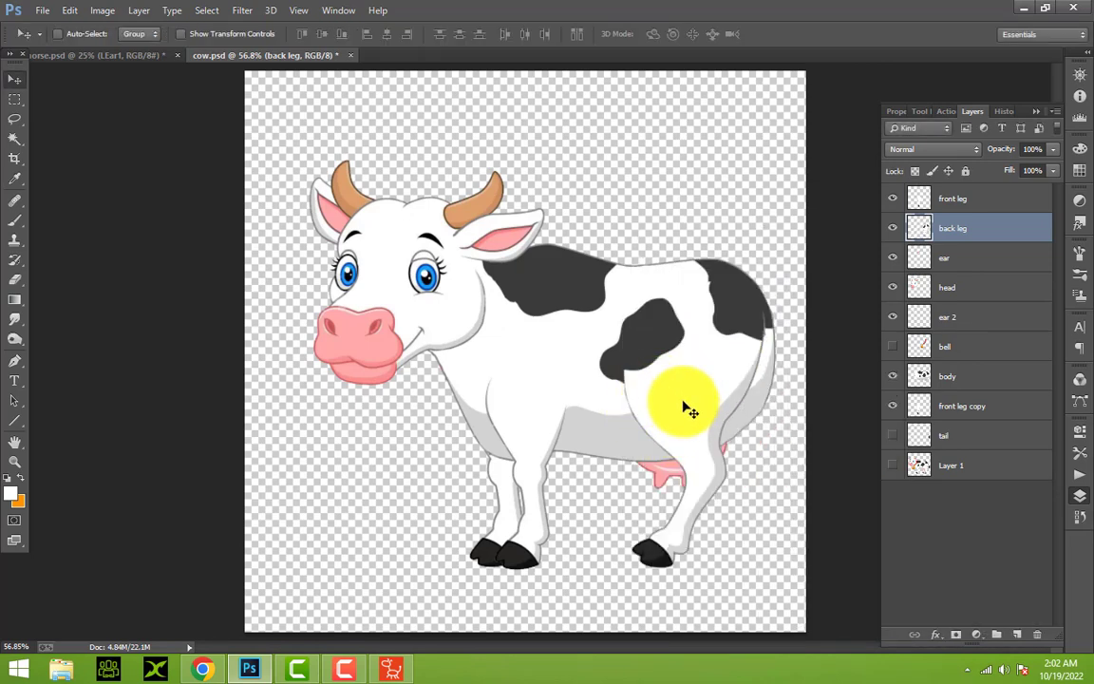
# Rotate the back leg about 1.8° around a hip pivot and apply the transform
pyautogui.hotkey('ctrl', 't')
pyautogui.moveTo(698, 432)
pyautogui.mouseDown()
pyautogui.moveTo(755, 297)
pyautogui.moveTo(709, 296)
pyautogui.mouseUp()
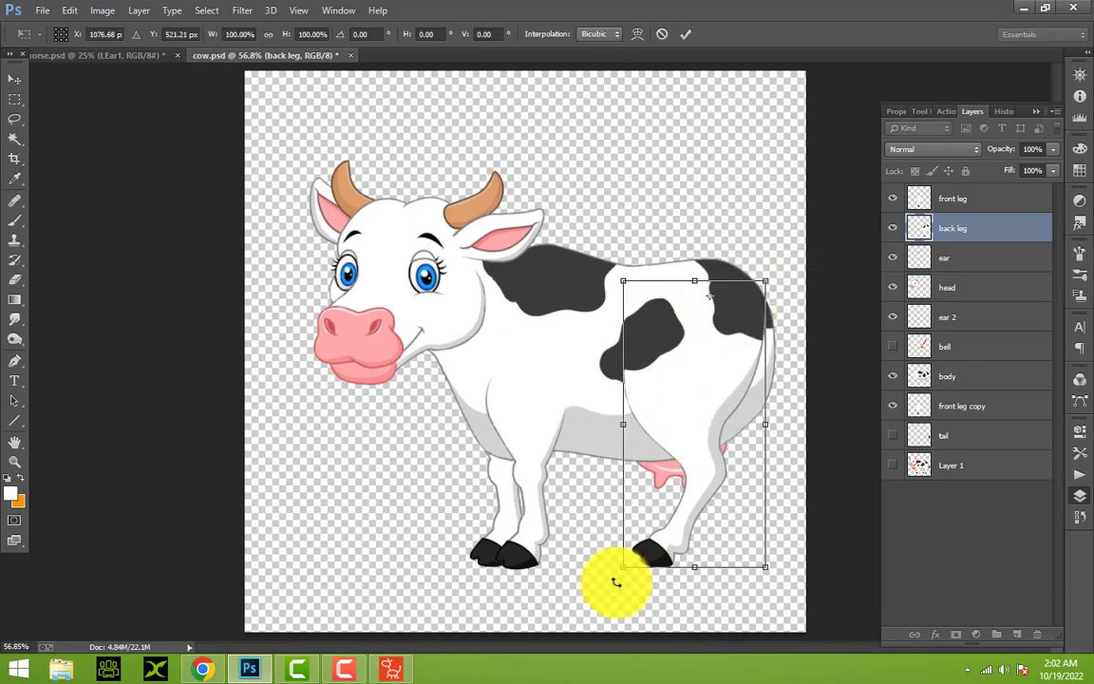
pyautogui.moveTo(617, 584)
pyautogui.mouseDown()
pyautogui.moveTo(696, 600)
pyautogui.moveTo(640, 598)
pyautogui.moveTo(713, 603)
pyautogui.moveTo(649, 619)
pyautogui.moveTo(721, 615)
pyautogui.moveTo(635, 624)
pyautogui.moveTo(709, 615)
pyautogui.moveTo(630, 617)
pyautogui.moveTo(725, 620)
pyautogui.moveTo(598, 622)
pyautogui.moveTo(715, 630)
pyautogui.moveTo(620, 629)
pyautogui.moveTo(691, 629)
pyautogui.moveTo(625, 641)
pyautogui.moveTo(696, 640)
pyautogui.moveTo(593, 643)
pyautogui.mouseUp()
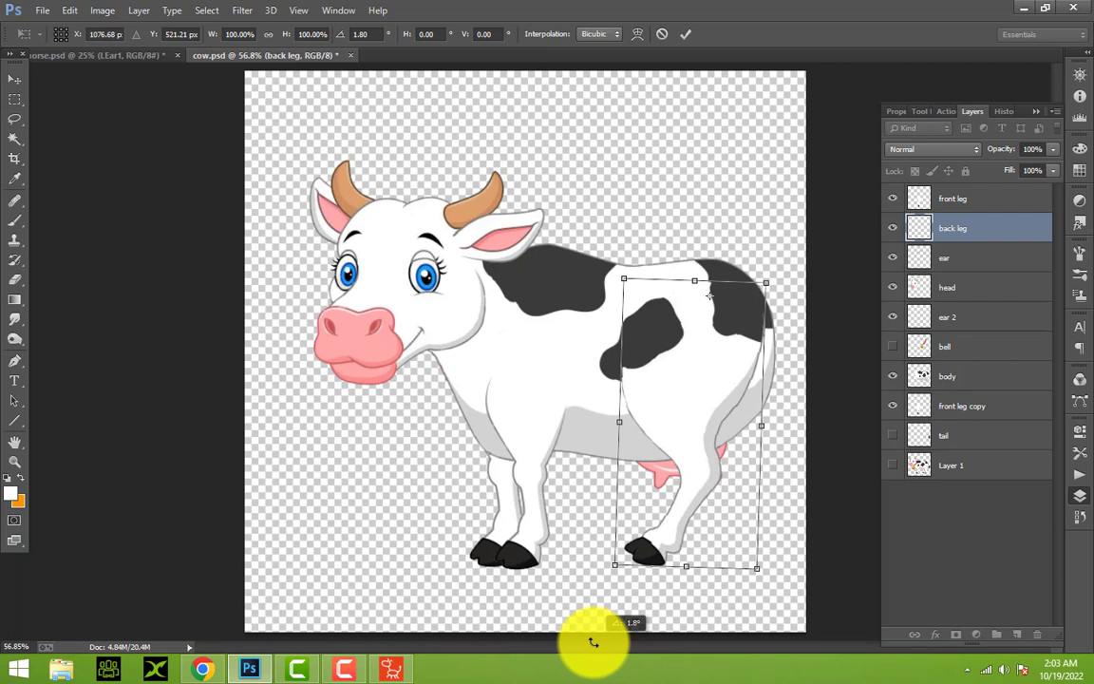
pyautogui.click(15, 79)
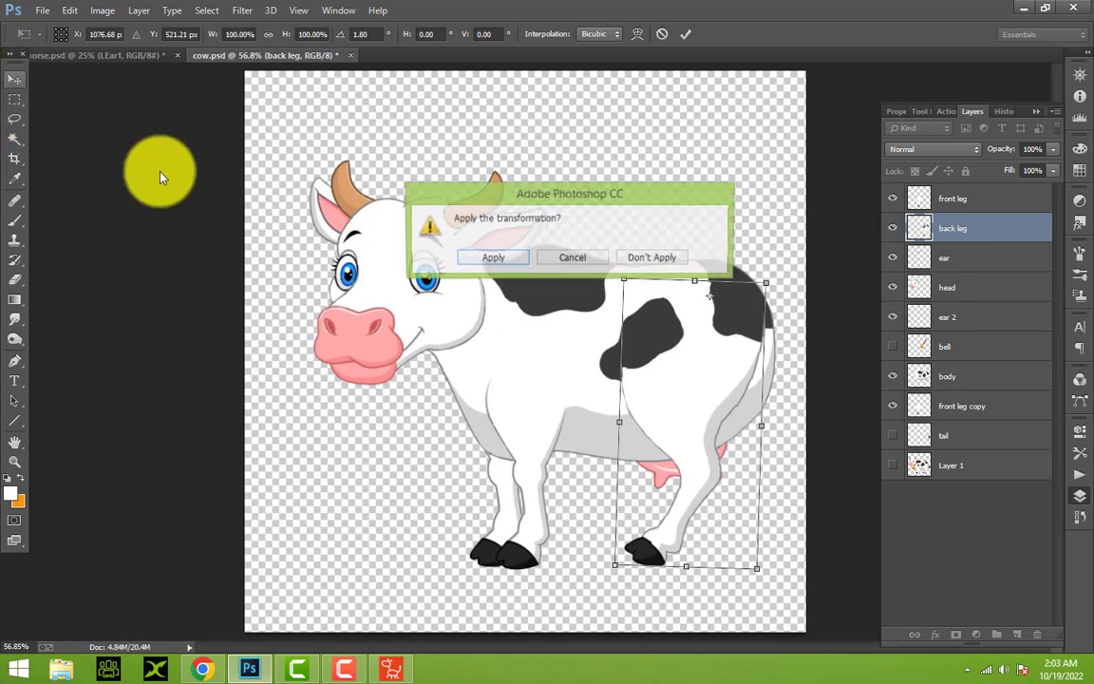
pyautogui.click(494, 256)
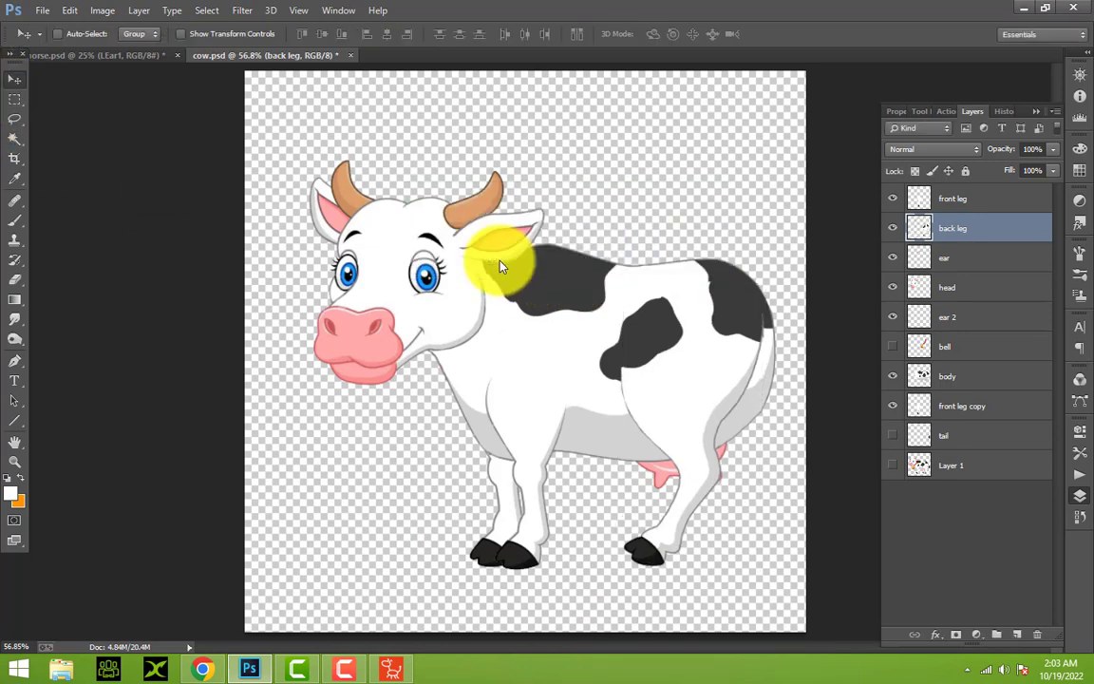
pyautogui.click(15, 461)
# Zoom in on the cow's rump and make the body layer active
pyautogui.click(801, 316)
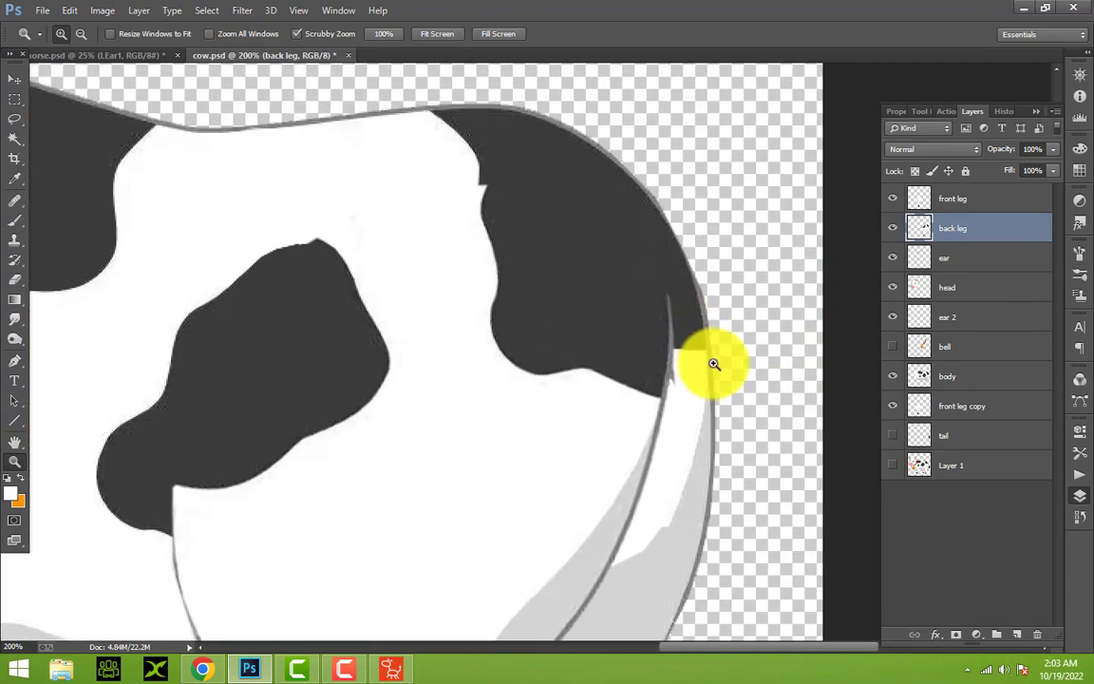
pyautogui.scroll(-5, 714, 369)
pyautogui.scroll(-1, 714, 368)
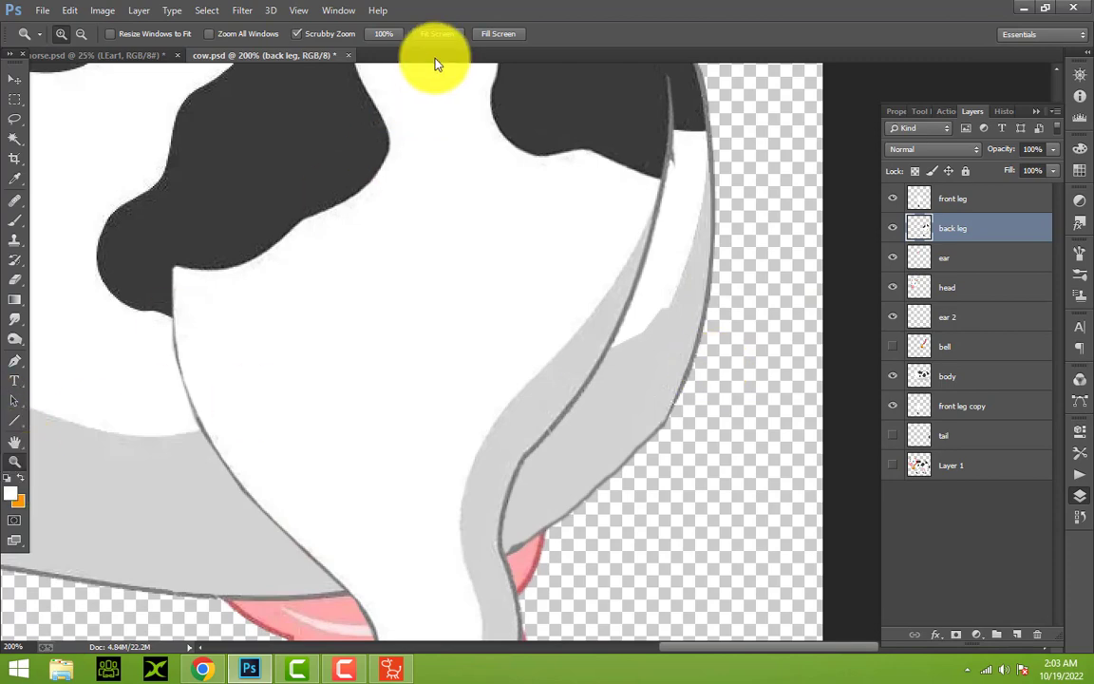
pyautogui.click(427, 33)
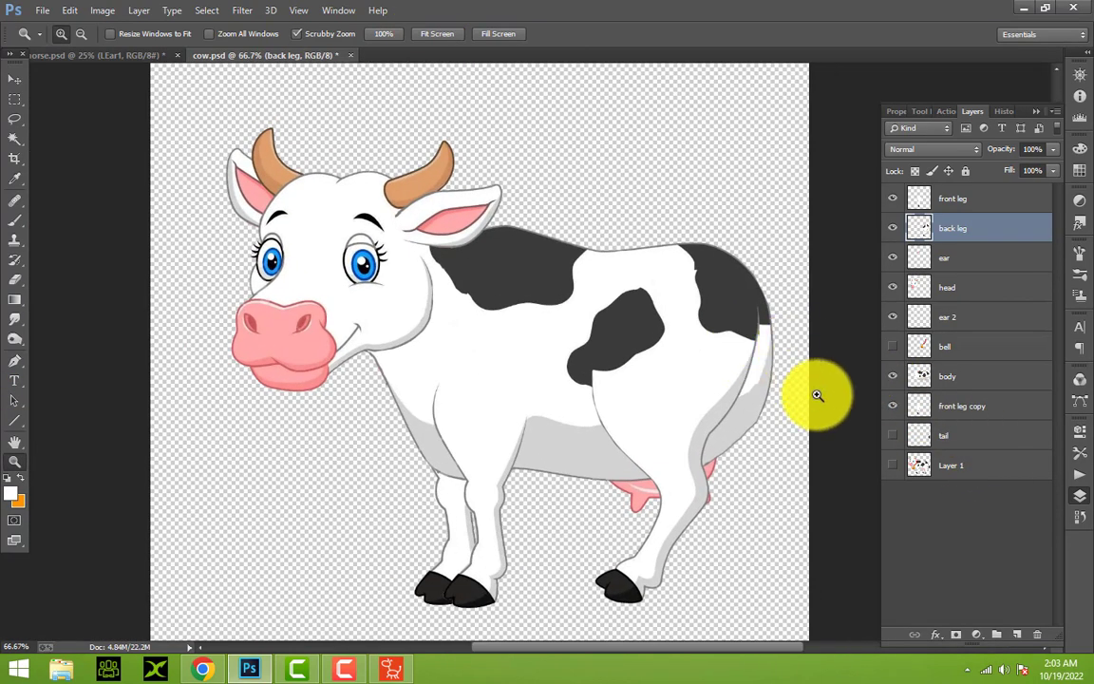
pyautogui.click(817, 390)
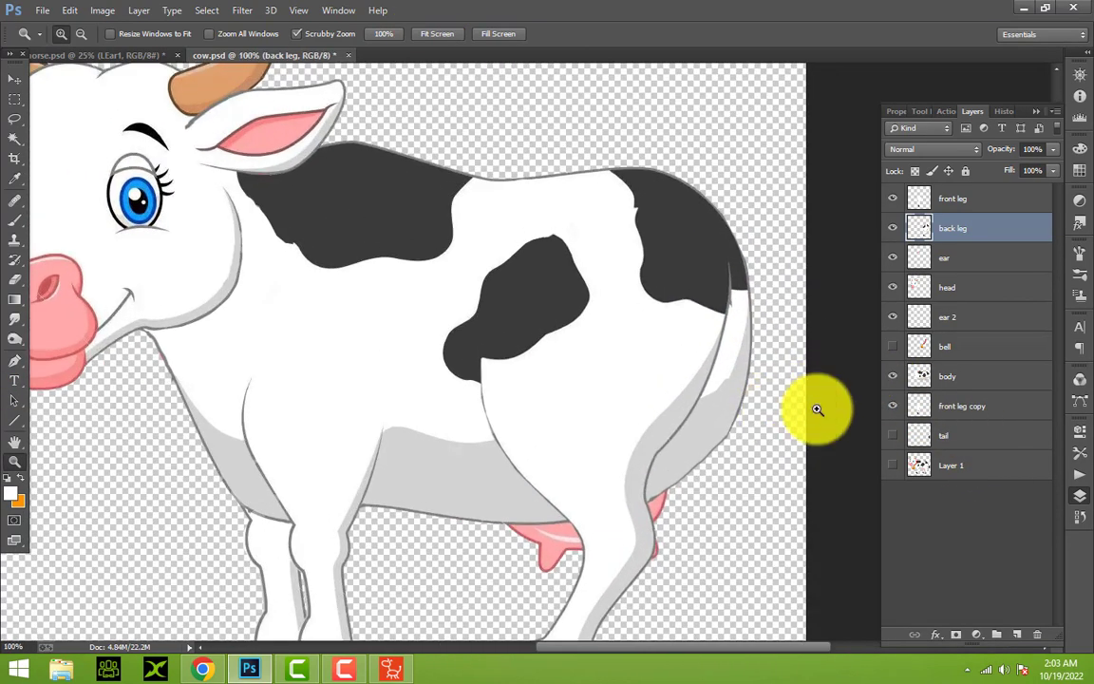
pyautogui.click(14, 78)
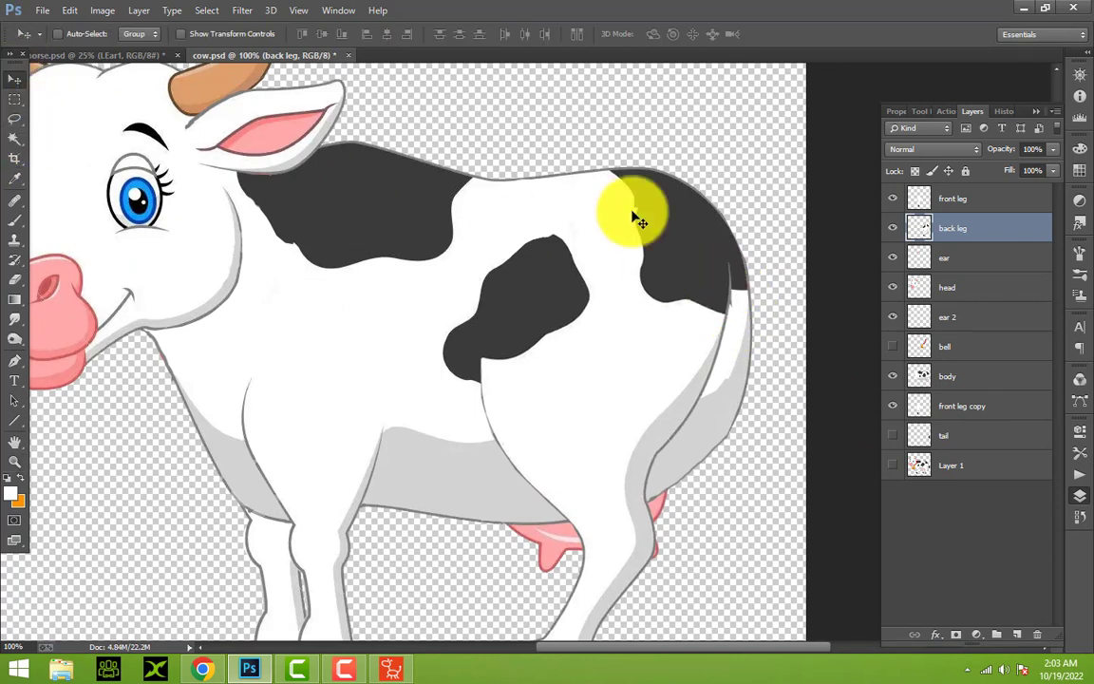
pyautogui.rightClick(743, 270)
pyautogui.click(759, 275)
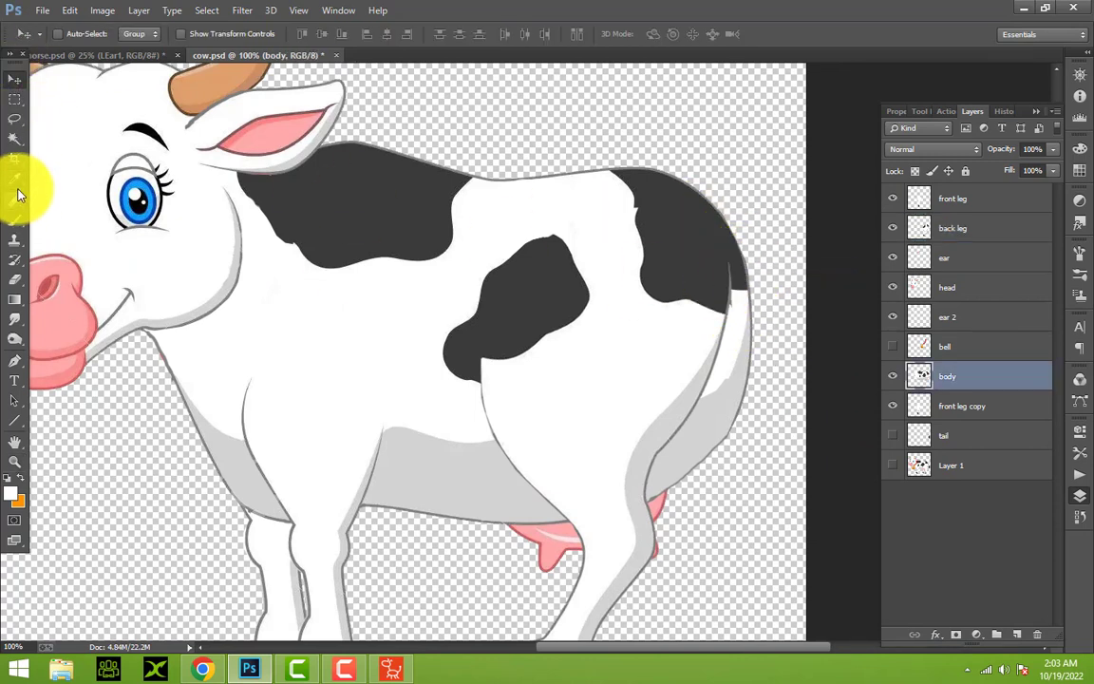
# Draw a Polygonal Lasso selection around the rump outline beside the back leg
pyautogui.rightClick(14, 118)
pyautogui.click(95, 133)
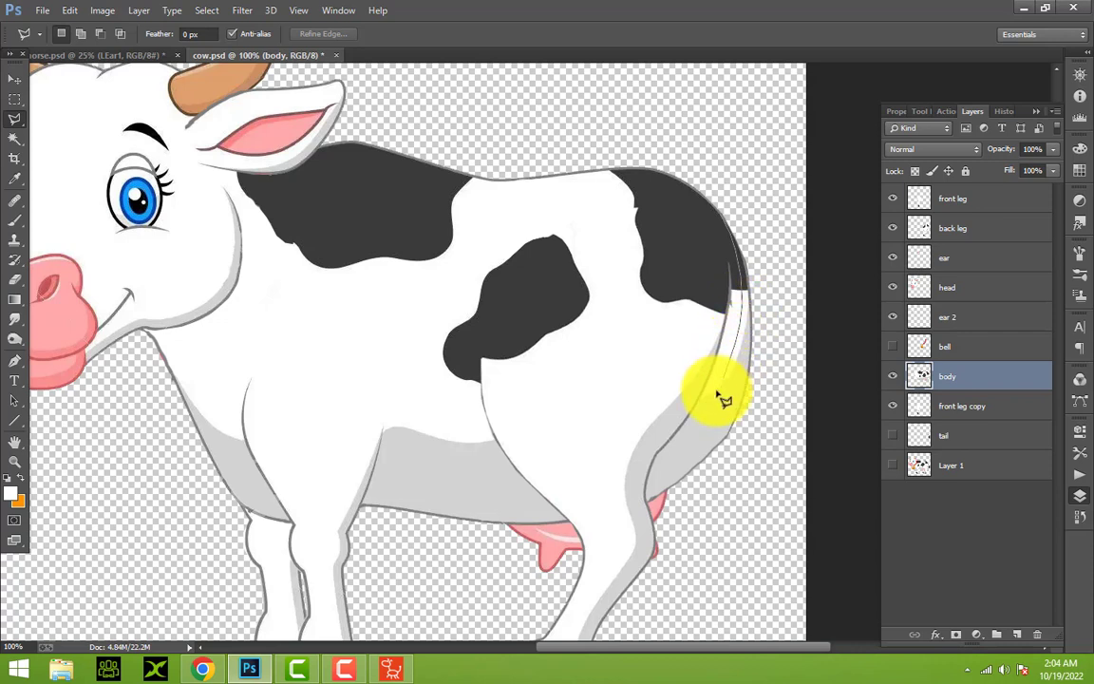
pyautogui.click(670, 494)
pyautogui.click(763, 475)
pyautogui.click(795, 361)
pyautogui.click(760, 234)
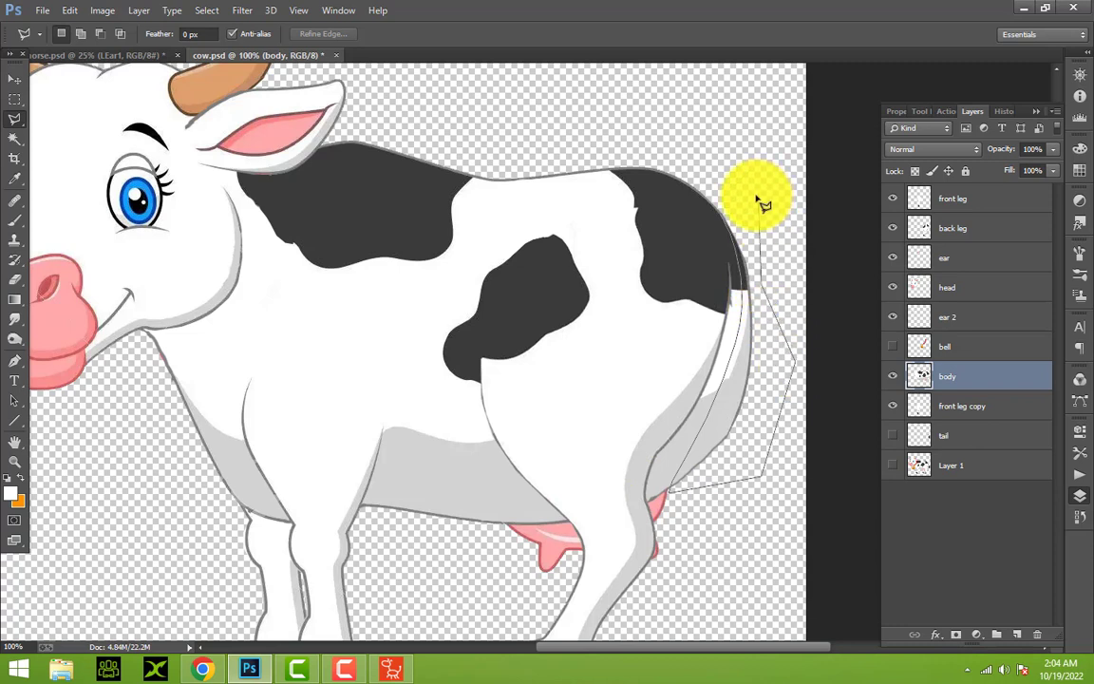
pyautogui.click(758, 197)
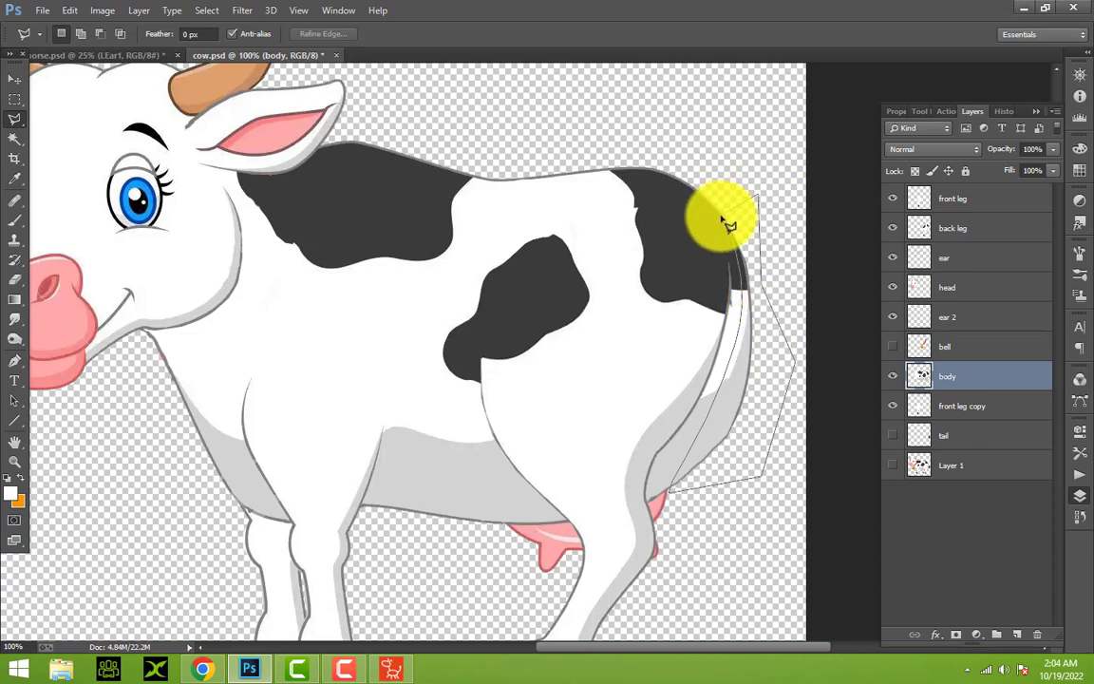
pyautogui.doubleClick(725, 214)
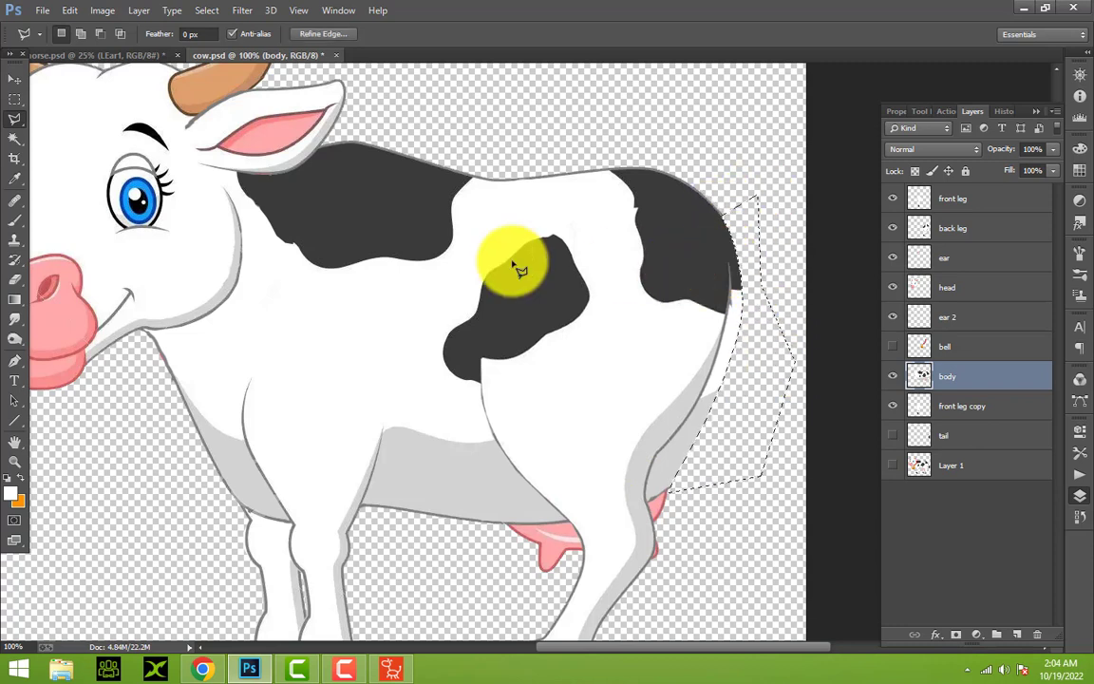
# Clear the selected rump outline, deselect, and fit the whole cow in the window
pyautogui.rightClick(19, 126)
pyautogui.click(66, 114)
pyautogui.click(244, 134)
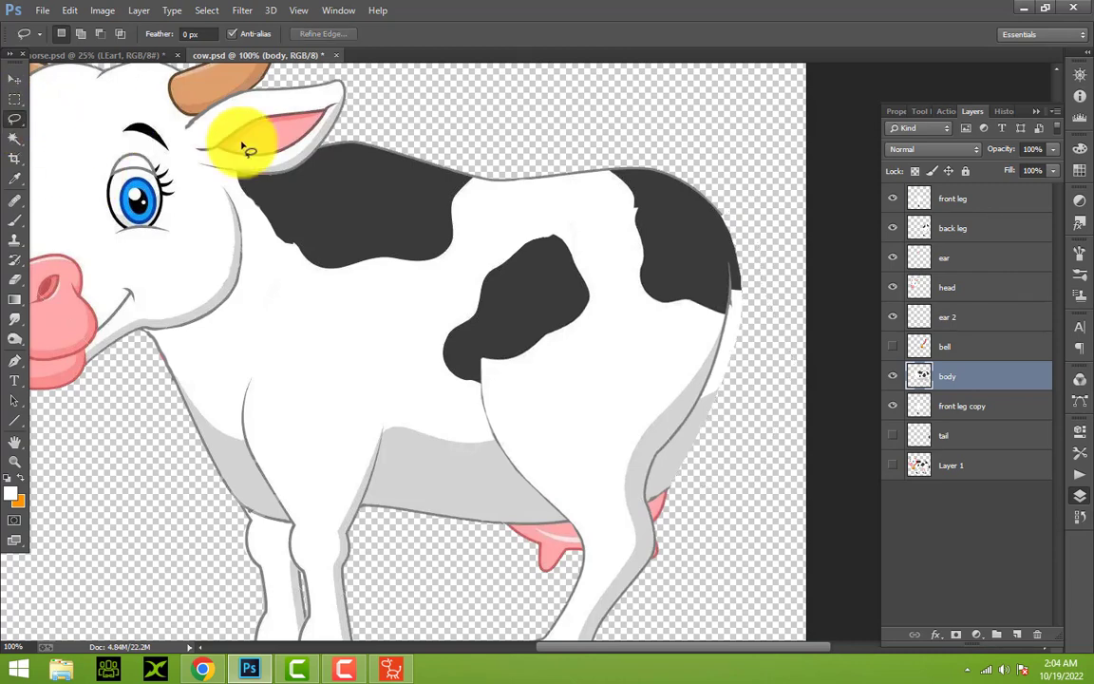
pyautogui.click(15, 461)
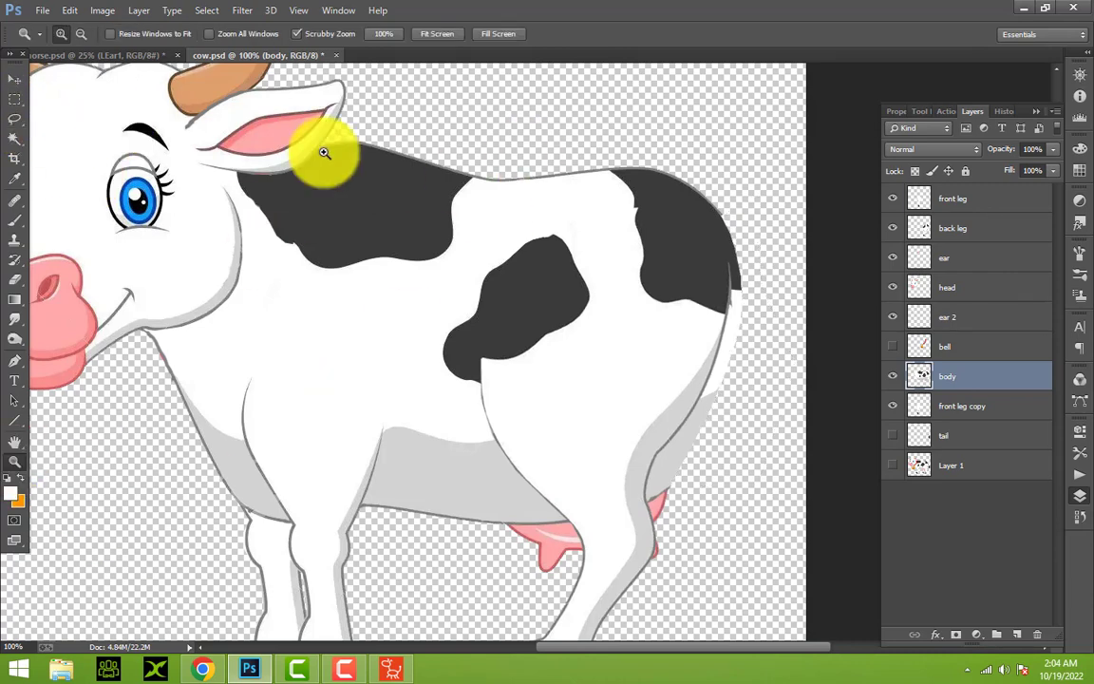
pyautogui.click(437, 33)
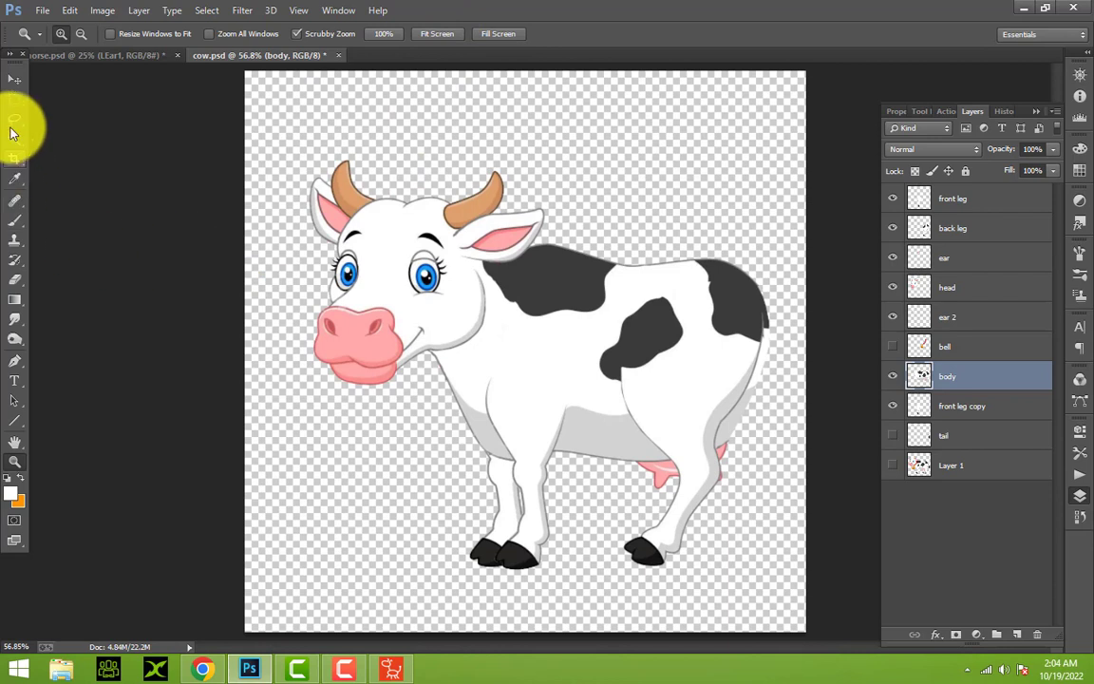
# Duplicate the back leg layer and move the copy beneath the body layer
pyautogui.click(15, 79)
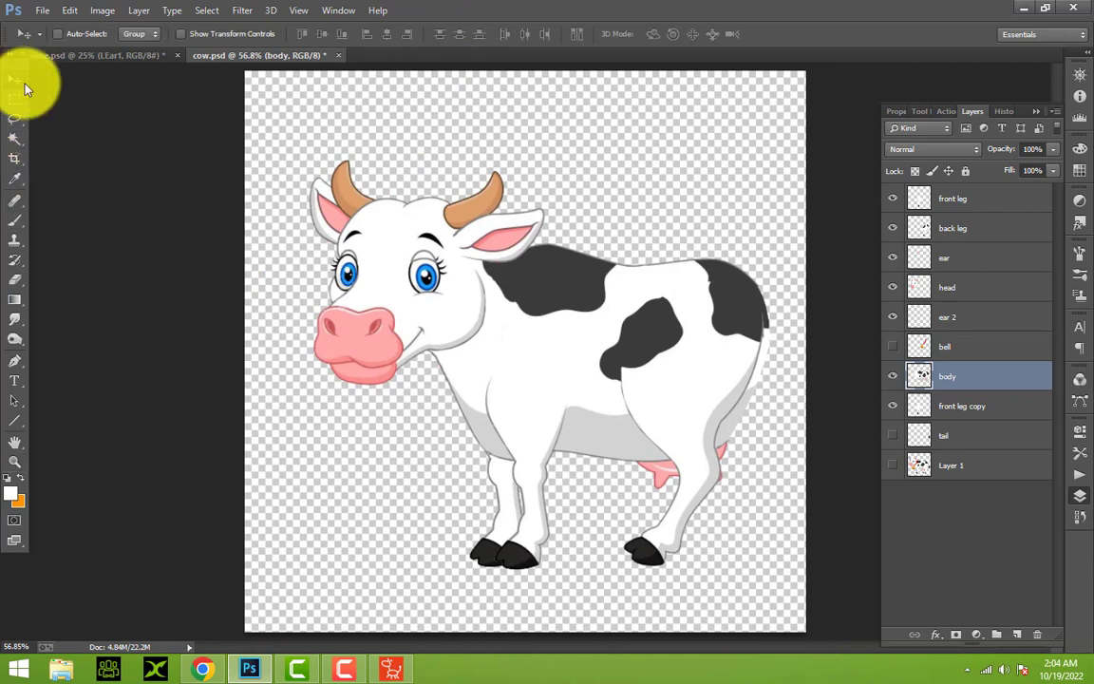
pyautogui.rightClick(691, 393)
pyautogui.click(723, 400)
pyautogui.click(923, 228)
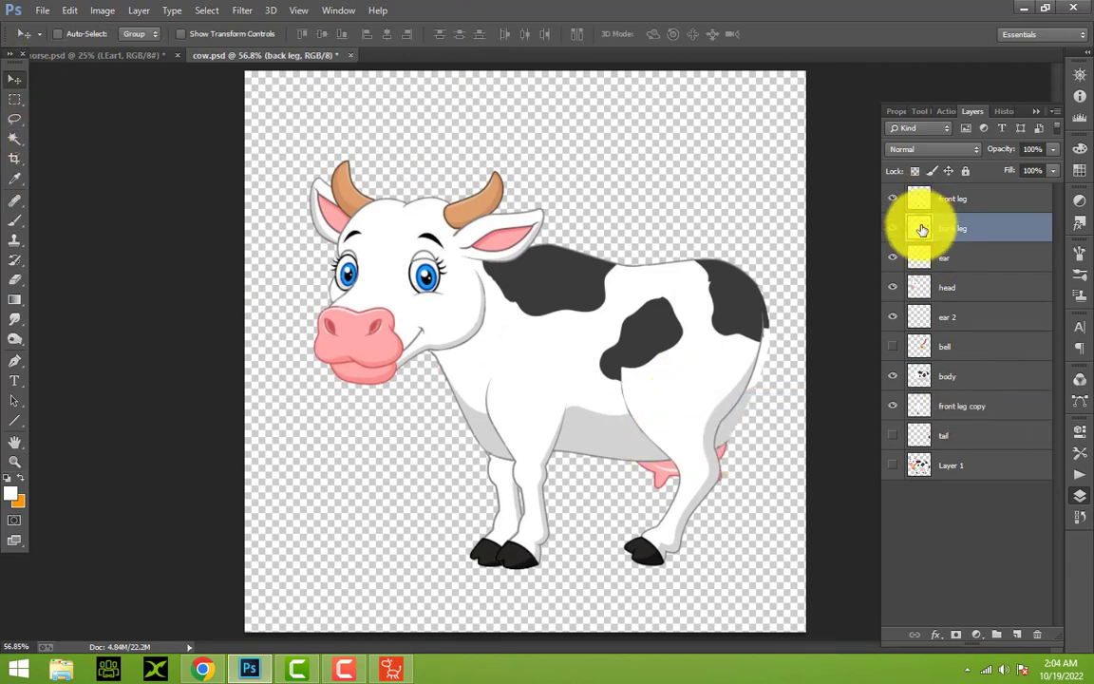
pyautogui.moveTo(921, 229); pyautogui.dragTo(1016, 634)
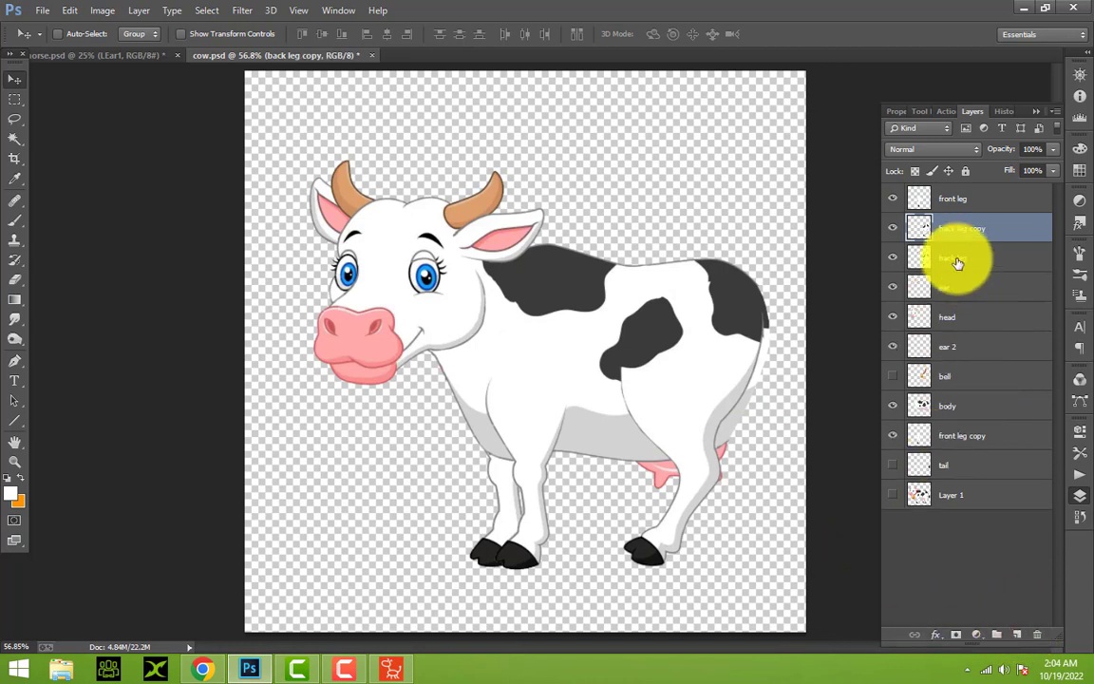
pyautogui.moveTo(957, 263)
pyautogui.mouseDown()
pyautogui.moveTo(939, 194)
pyautogui.moveTo(951, 494)
pyautogui.moveTo(938, 472)
pyautogui.mouseUp()
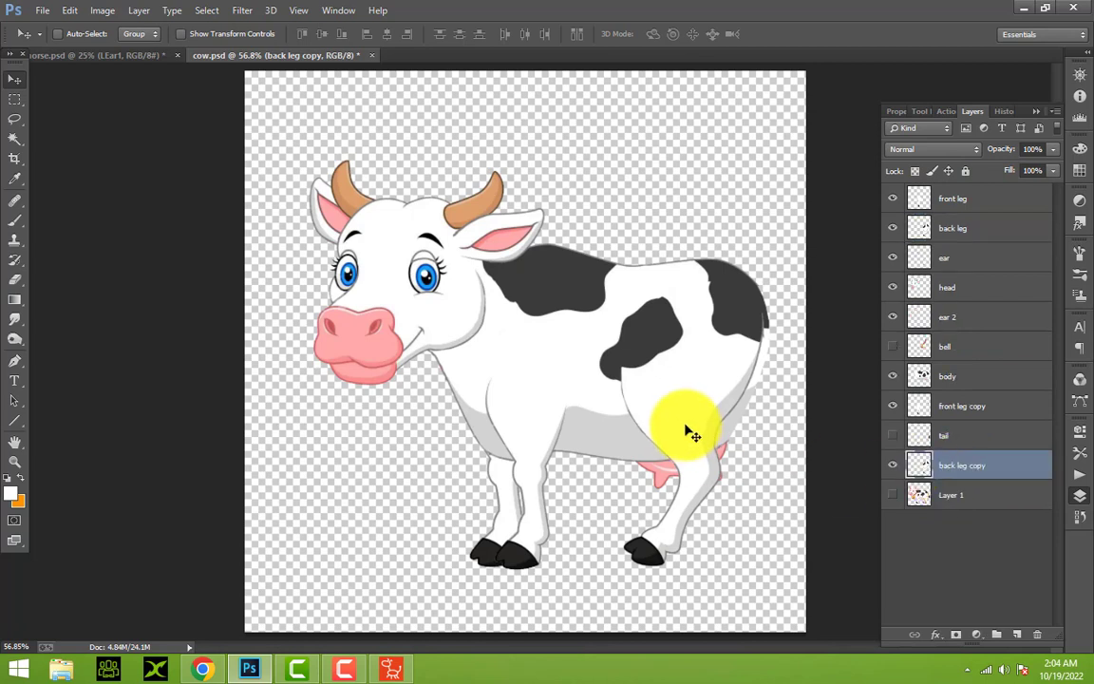
# Shift the back leg copy right and up into place as the far hind leg
pyautogui.moveTo(692, 430); pyautogui.dragTo(761, 500)
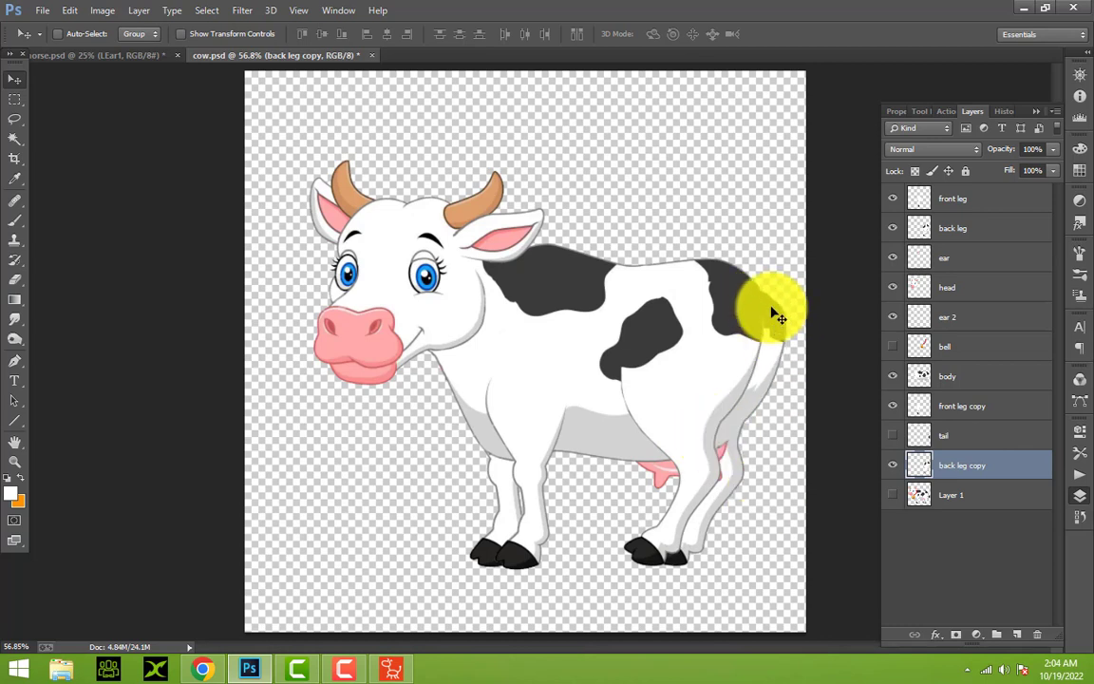
pyautogui.moveTo(717, 503)
pyautogui.mouseDown()
pyautogui.moveTo(745, 446)
pyautogui.moveTo(711, 521)
pyautogui.moveTo(683, 390)
pyautogui.mouseUp()
pyautogui.rightClick(709, 390)
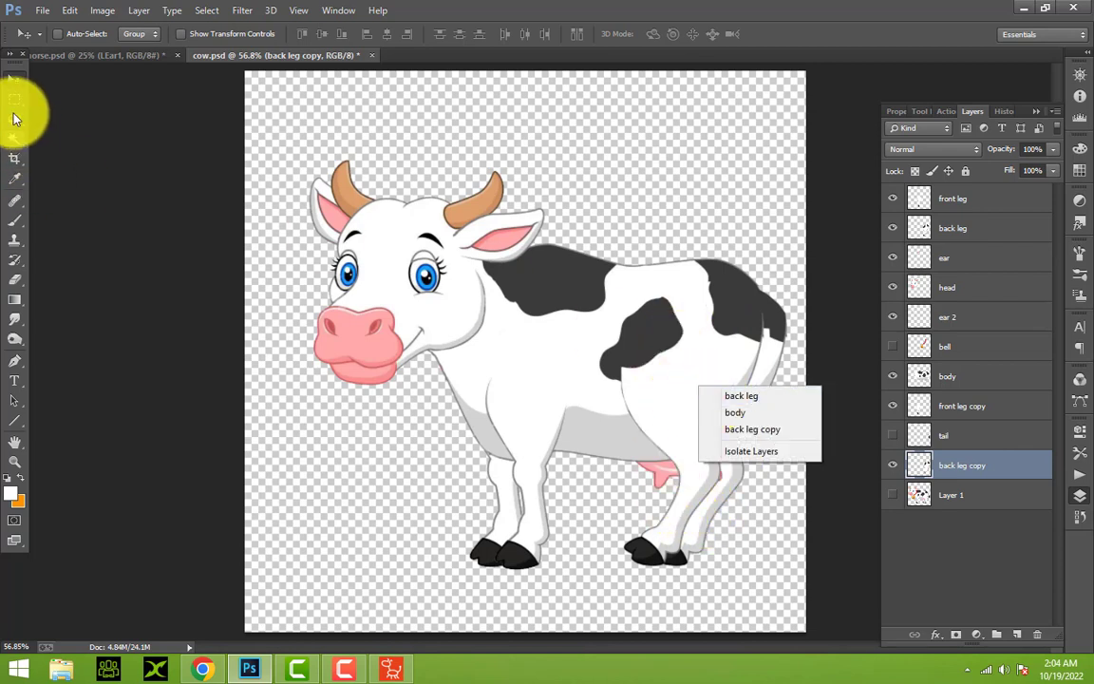
pyautogui.click(4, 84)
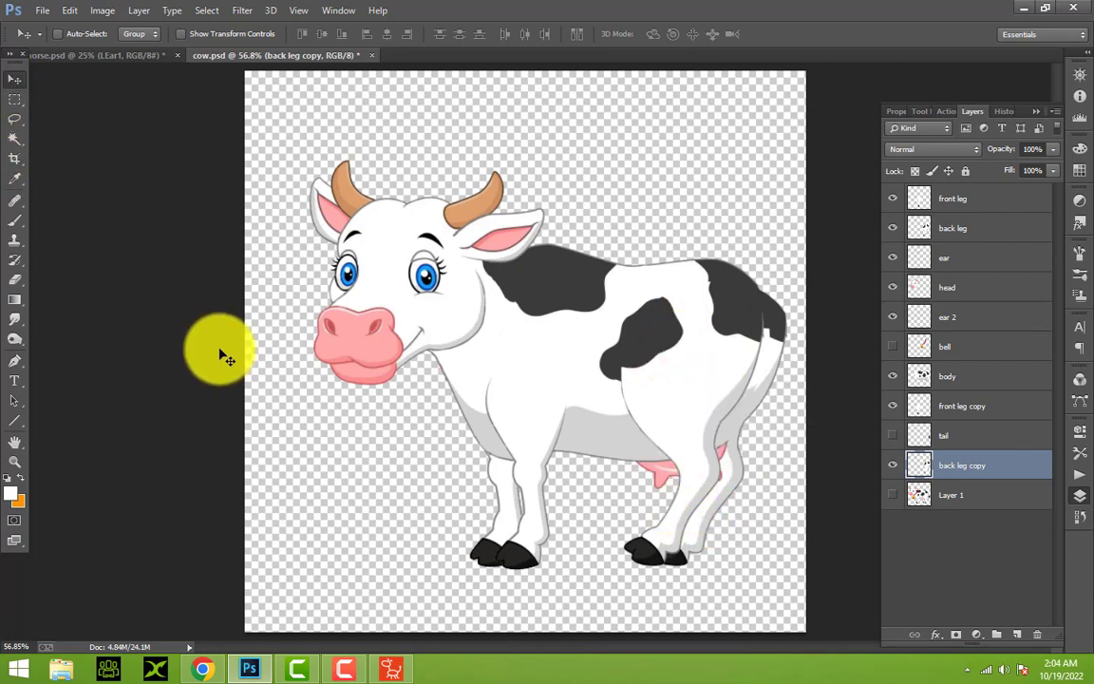
# Rotate the back leg copy forward around the hip, apply, and nudge it into place
pyautogui.hotkey('ctrl', 't')
pyautogui.rightClick(728, 347)
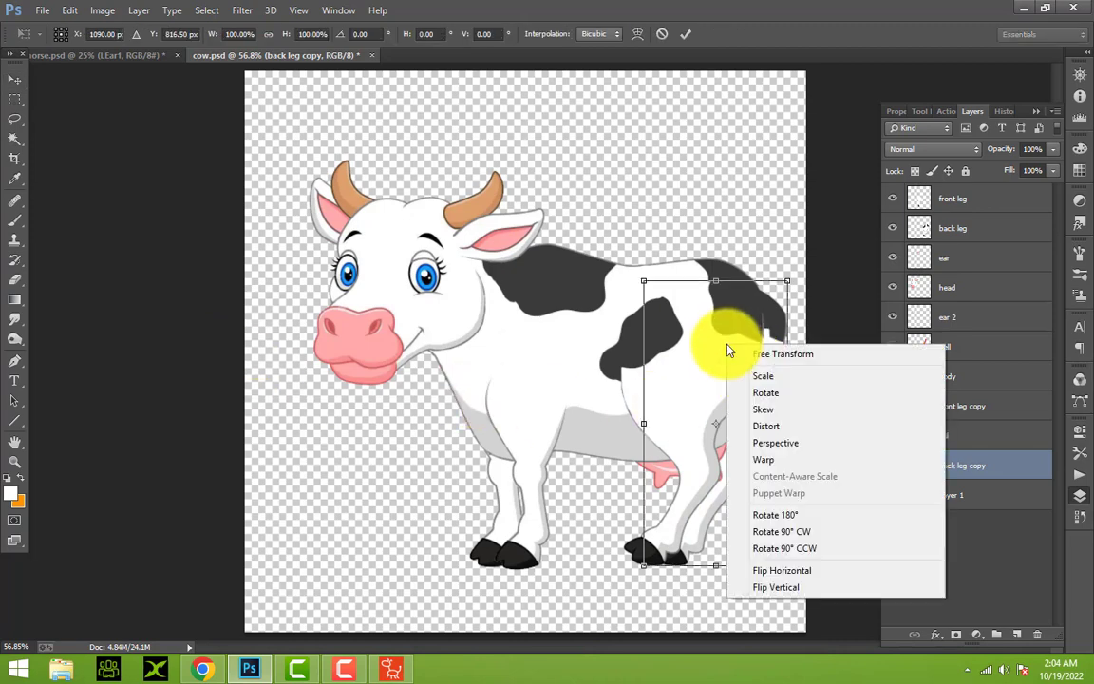
pyautogui.click(787, 403)
pyautogui.moveTo(708, 403); pyautogui.dragTo(734, 303)
pyautogui.moveTo(797, 568); pyautogui.dragTo(830, 561)
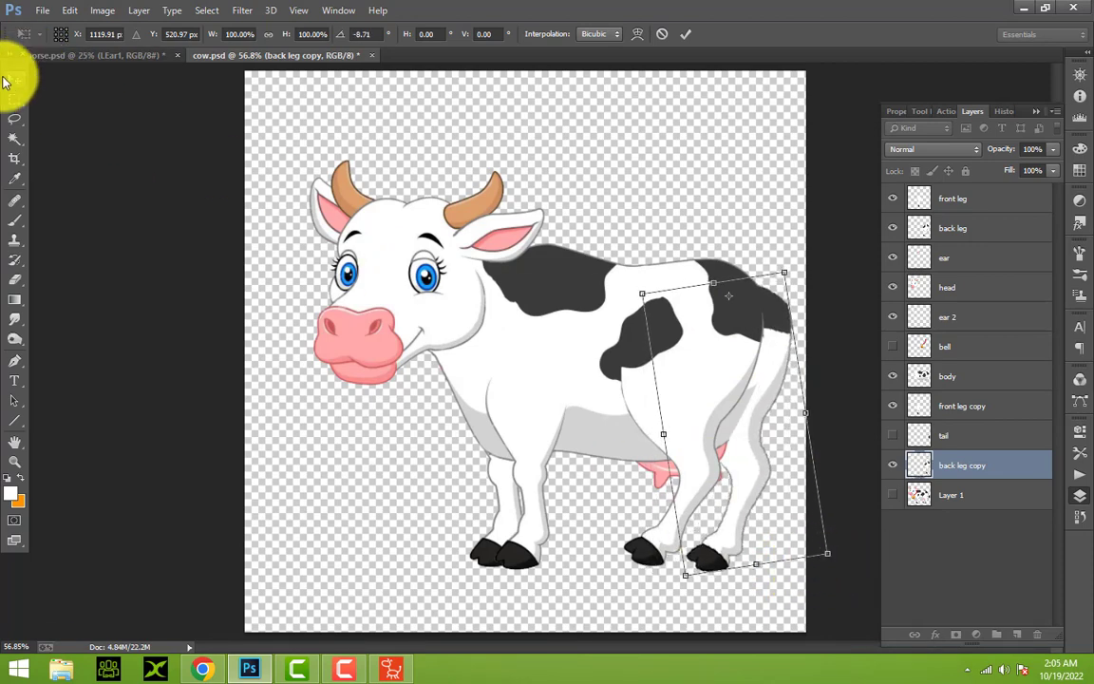
pyautogui.click(14, 78)
pyautogui.click(464, 270)
pyautogui.moveTo(771, 342); pyautogui.dragTo(742, 343)
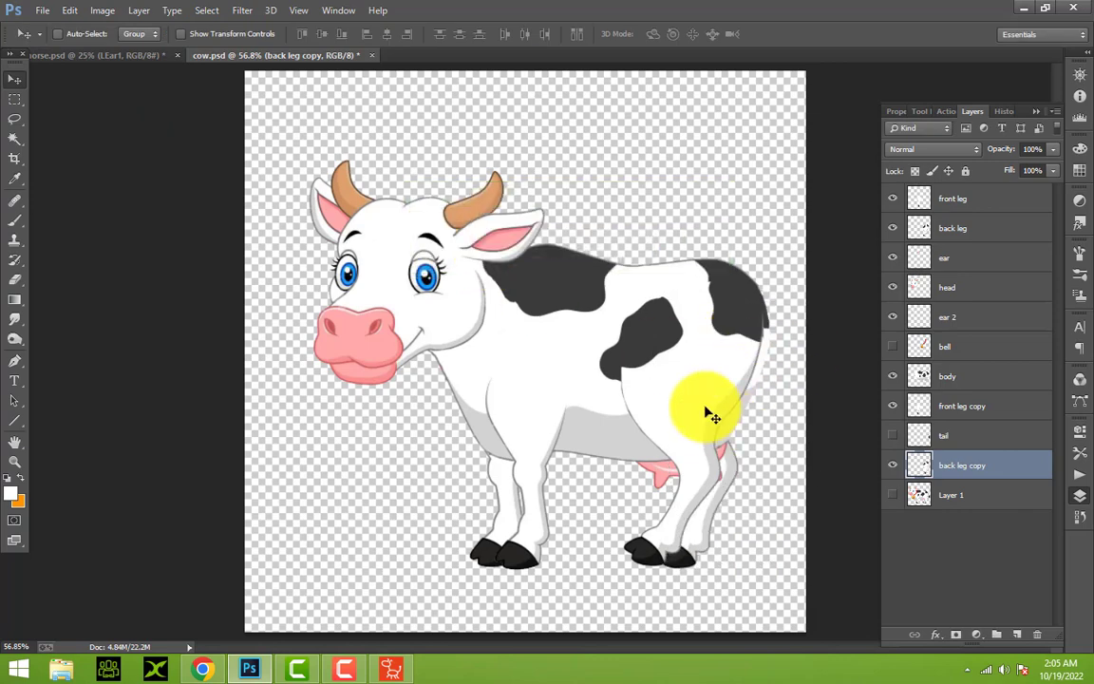
# Select the original back leg and rotate it around a hip pivot, applying the transform
pyautogui.rightClick(706, 376)
pyautogui.click(717, 382)
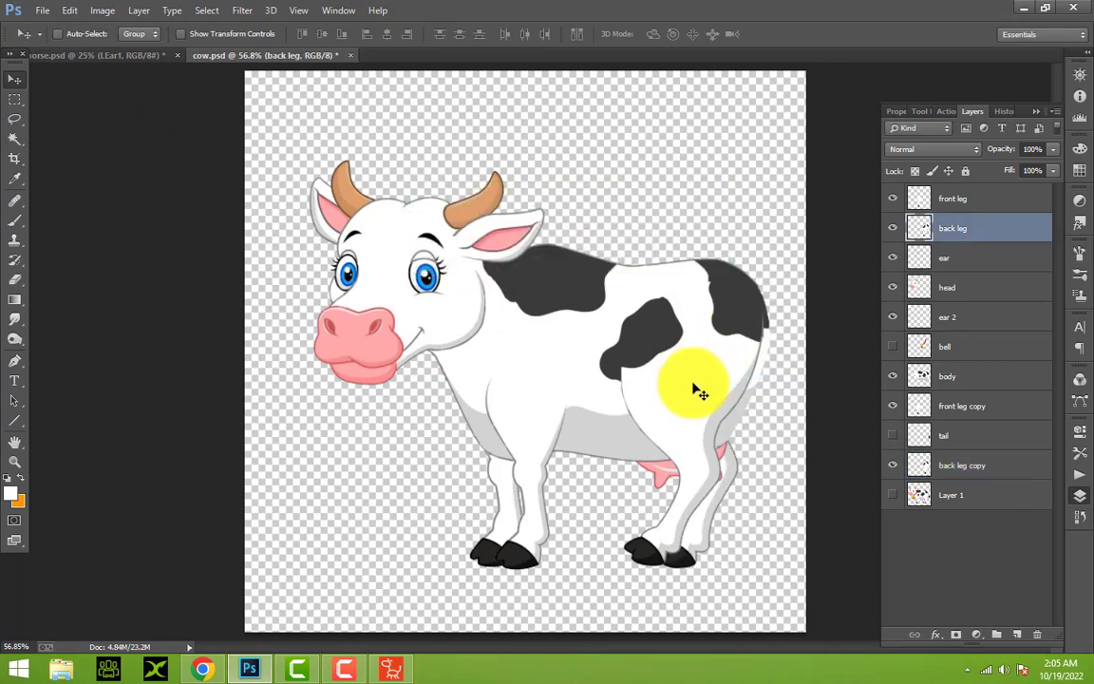
pyautogui.hotkey('ctrl', 't')
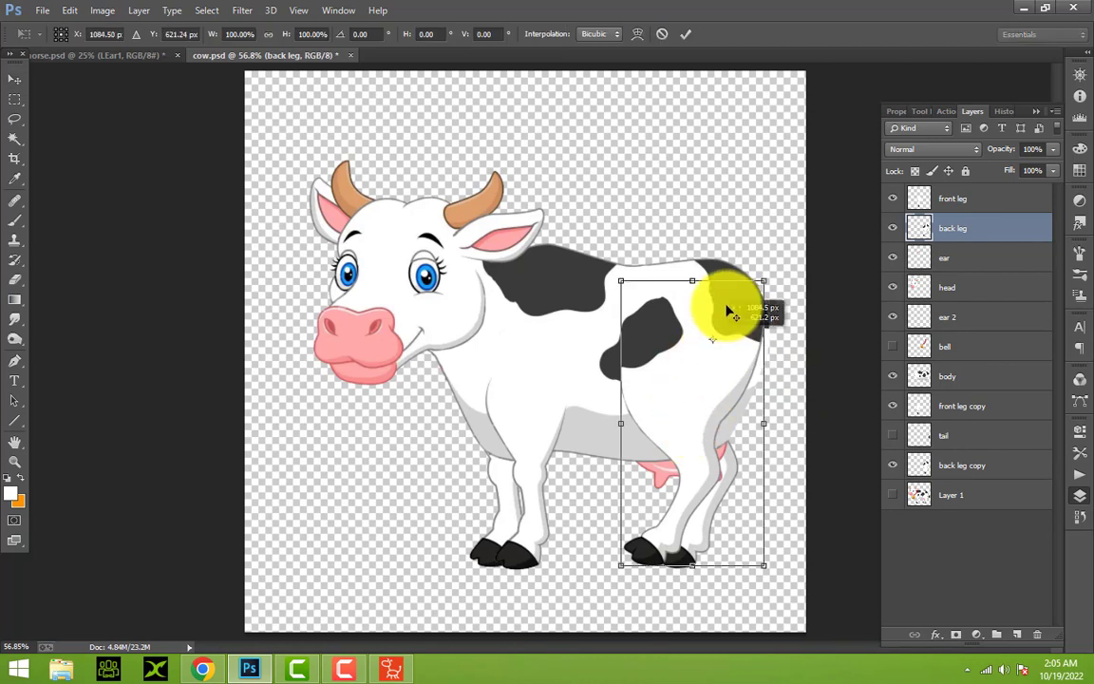
pyautogui.moveTo(699, 430); pyautogui.dragTo(702, 306)
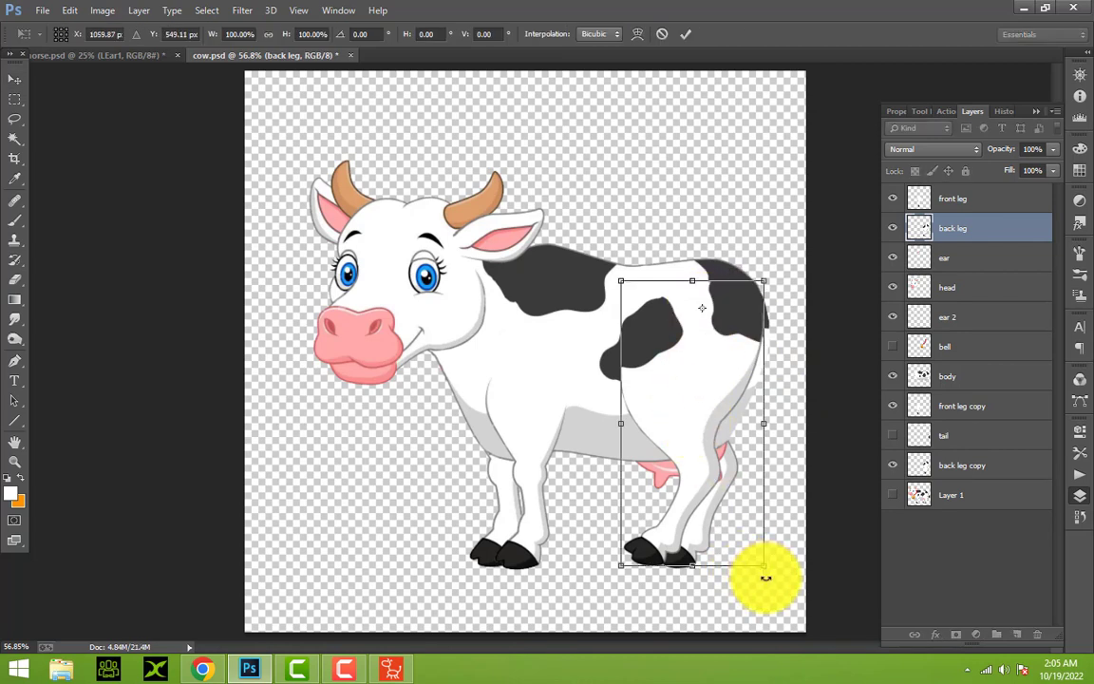
pyautogui.moveTo(764, 577); pyautogui.dragTo(839, 575)
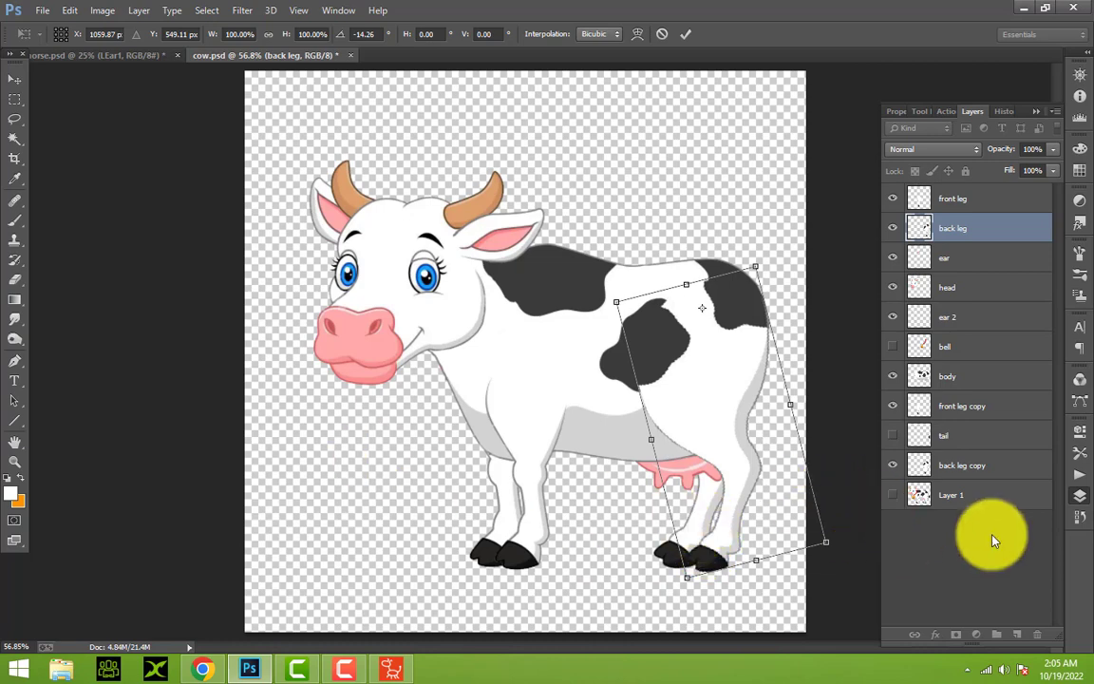
pyautogui.click(14, 79)
pyautogui.click(495, 258)
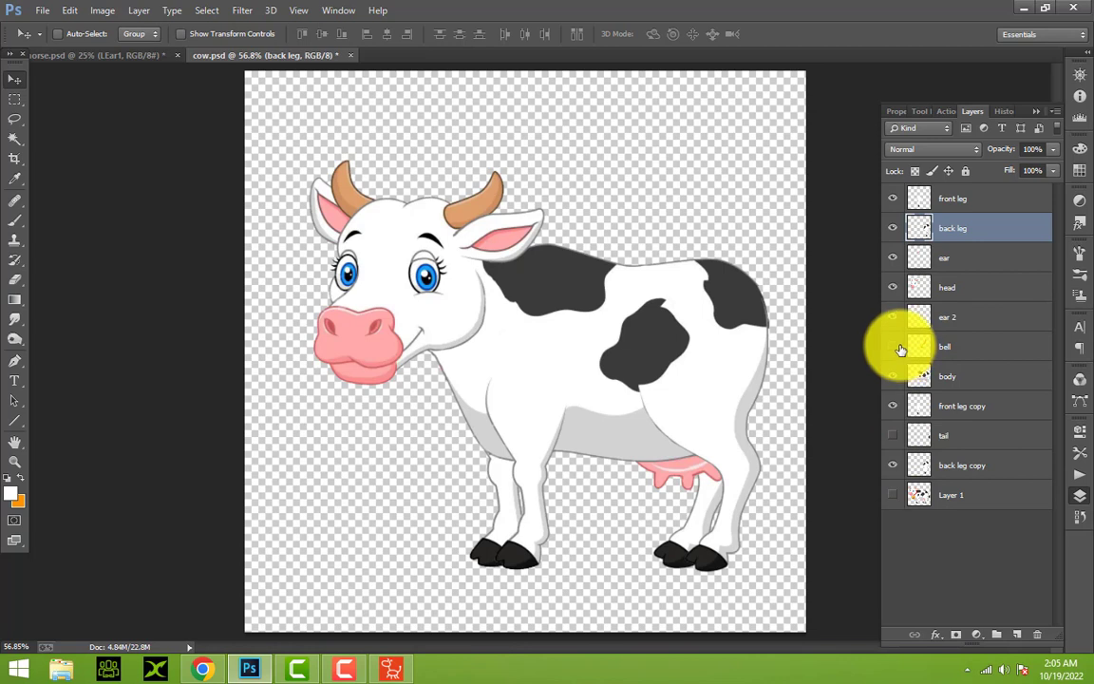
# Reveal the tail layer, widen the canvas rightward with Crop, and fit the tail onto the cow's rear
pyautogui.click(892, 435)
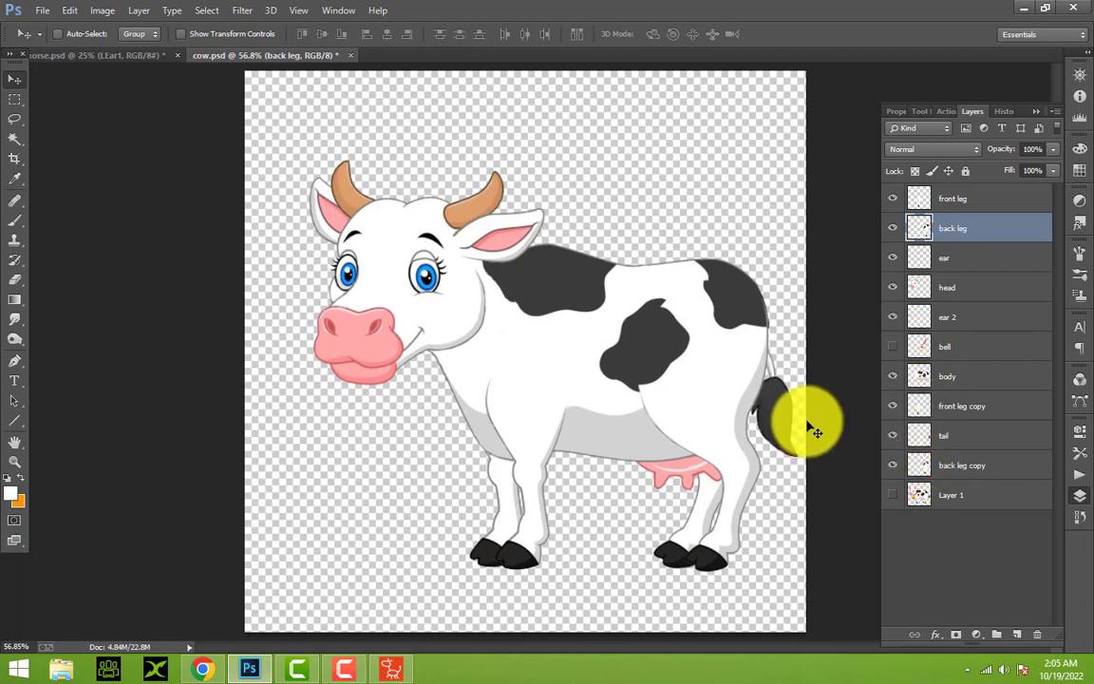
pyautogui.moveTo(812, 429)
pyautogui.mouseDown()
pyautogui.moveTo(822, 405)
pyautogui.moveTo(809, 404)
pyautogui.mouseUp()
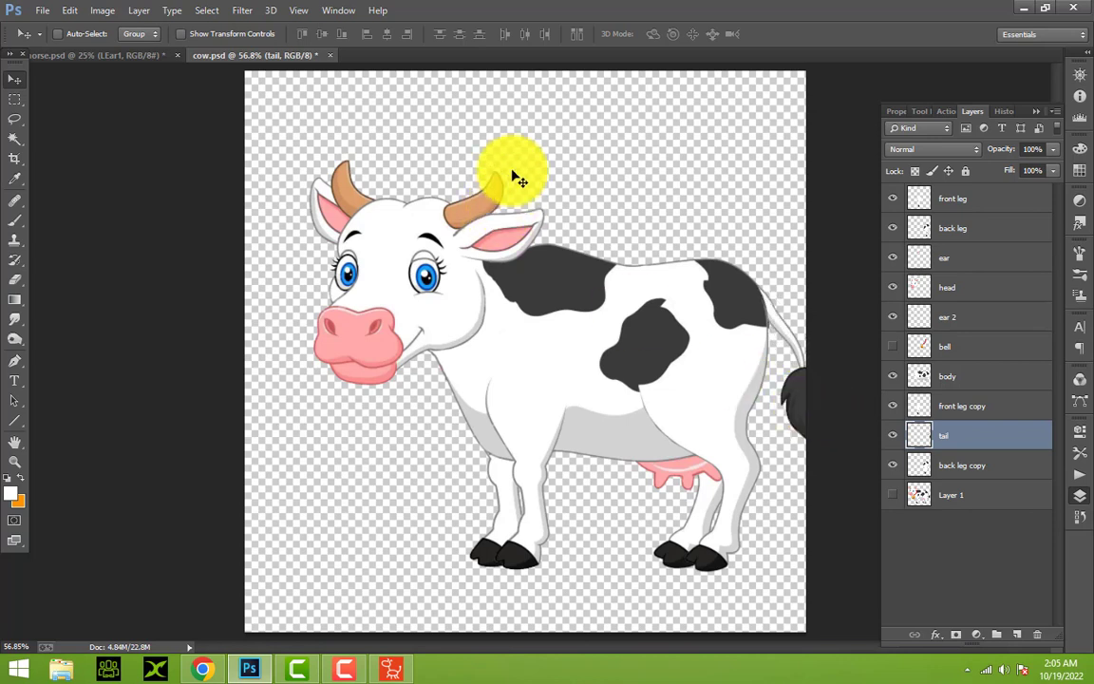
pyautogui.click(15, 161)
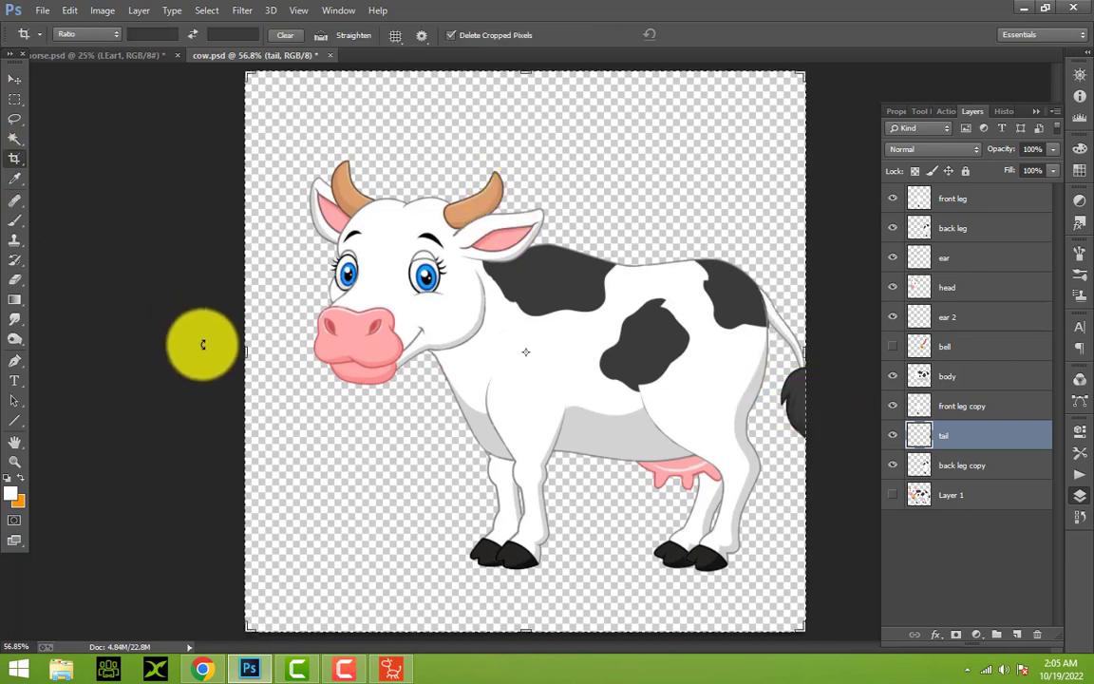
pyautogui.moveTo(808, 358); pyautogui.dragTo(852, 357)
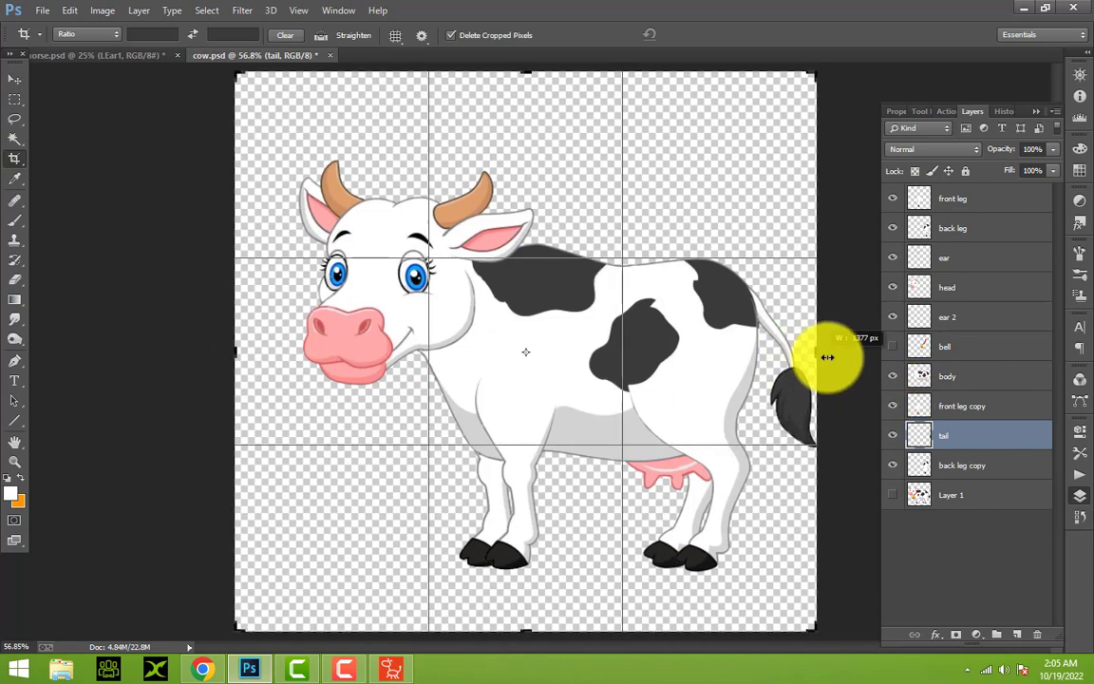
pyautogui.click(14, 80)
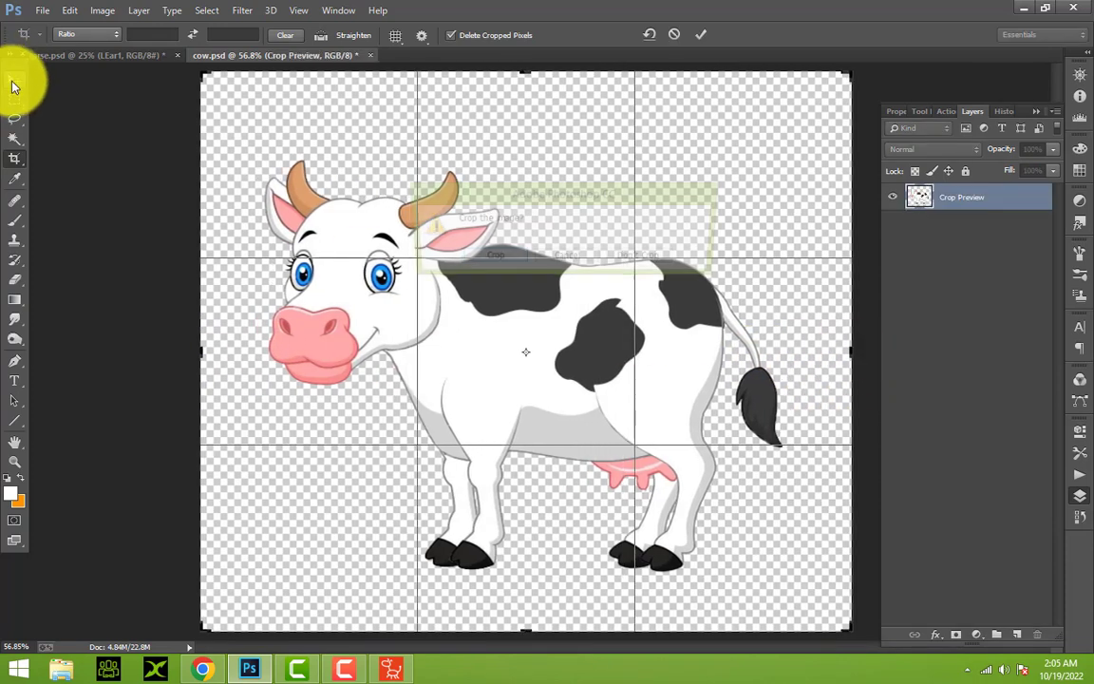
pyautogui.click(488, 258)
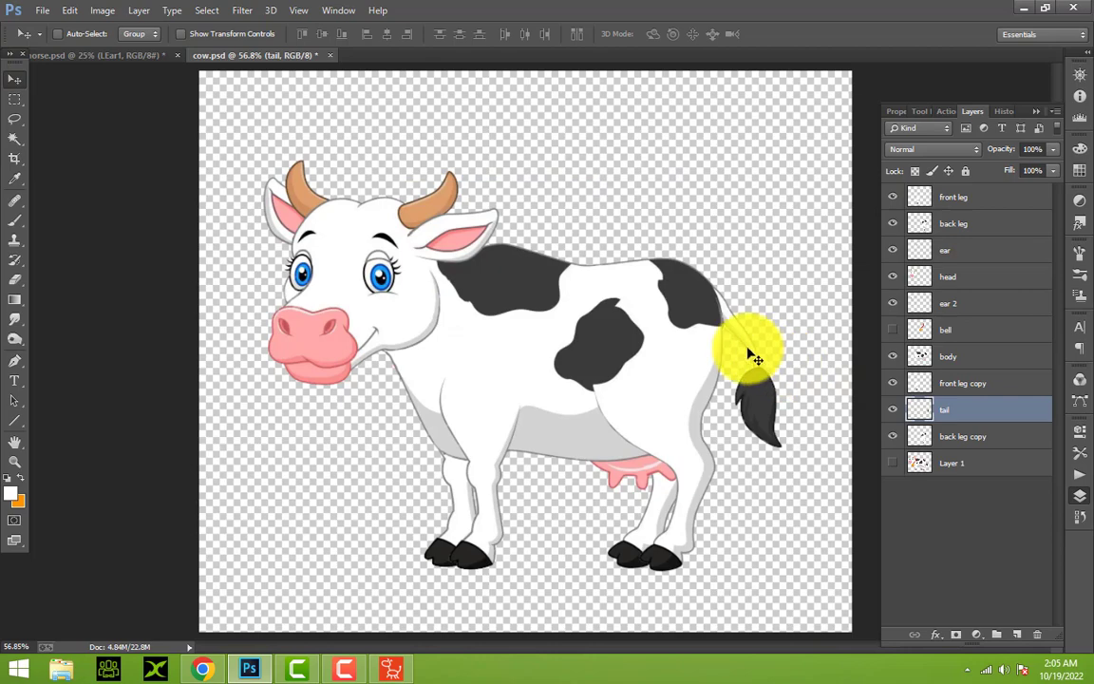
pyautogui.moveTo(760, 361); pyautogui.dragTo(790, 338)
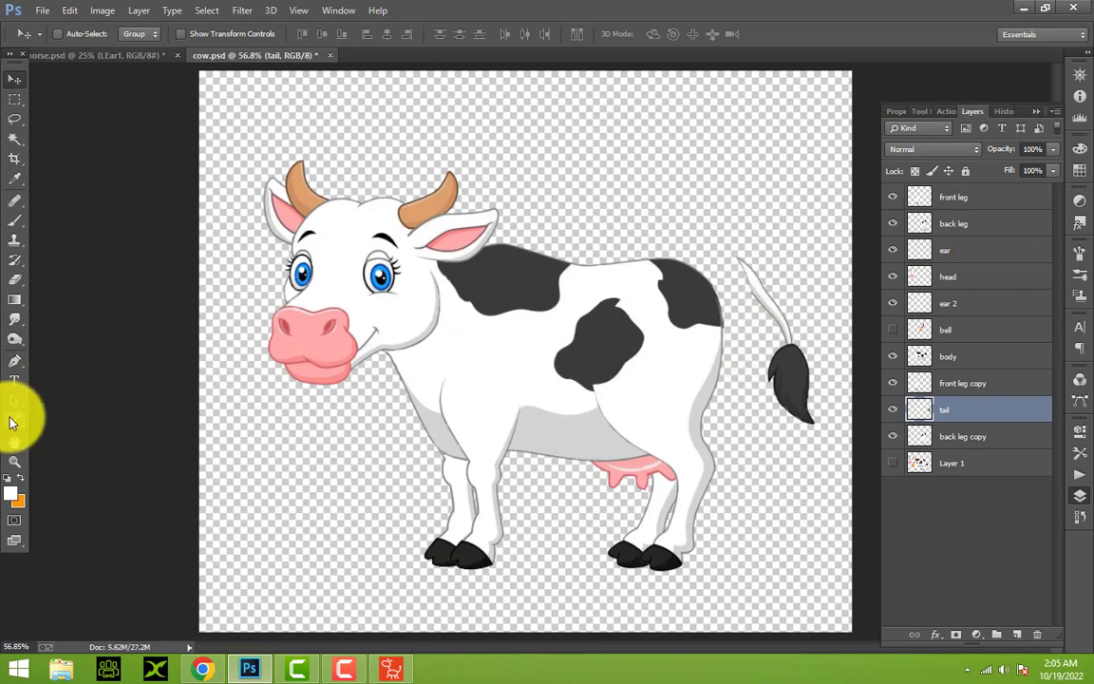
pyautogui.click(17, 463)
# Zoom in and polygonal-lasso an enlarged area around the tail base and tip
pyautogui.click(810, 264)
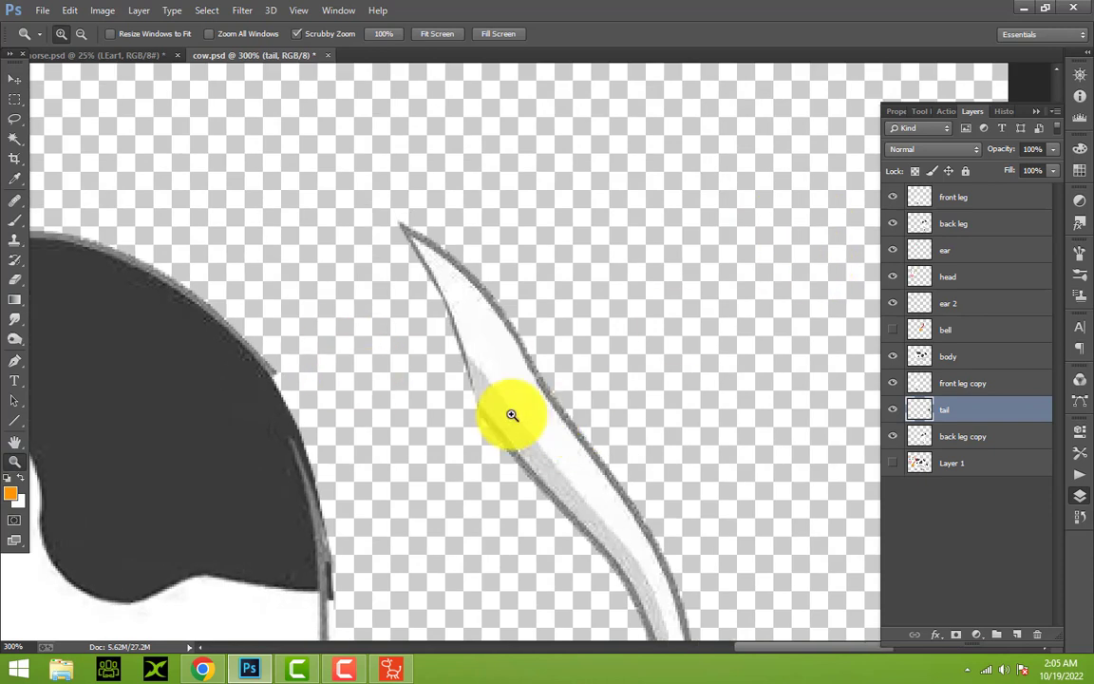
pyautogui.rightClick(11, 124)
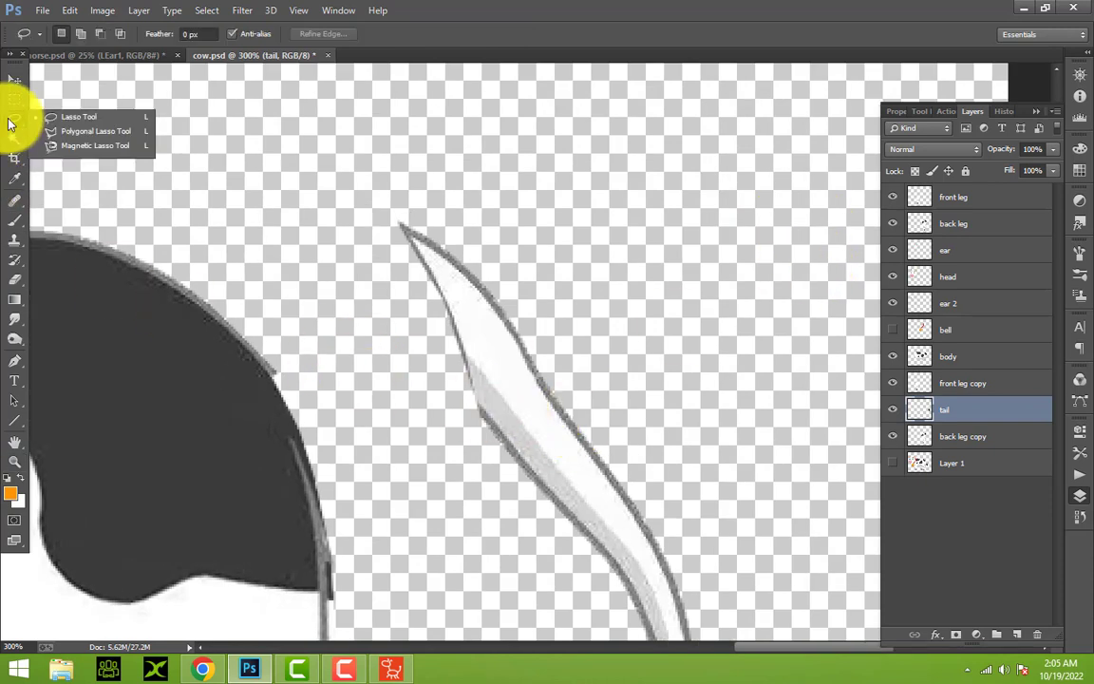
pyautogui.click(67, 129)
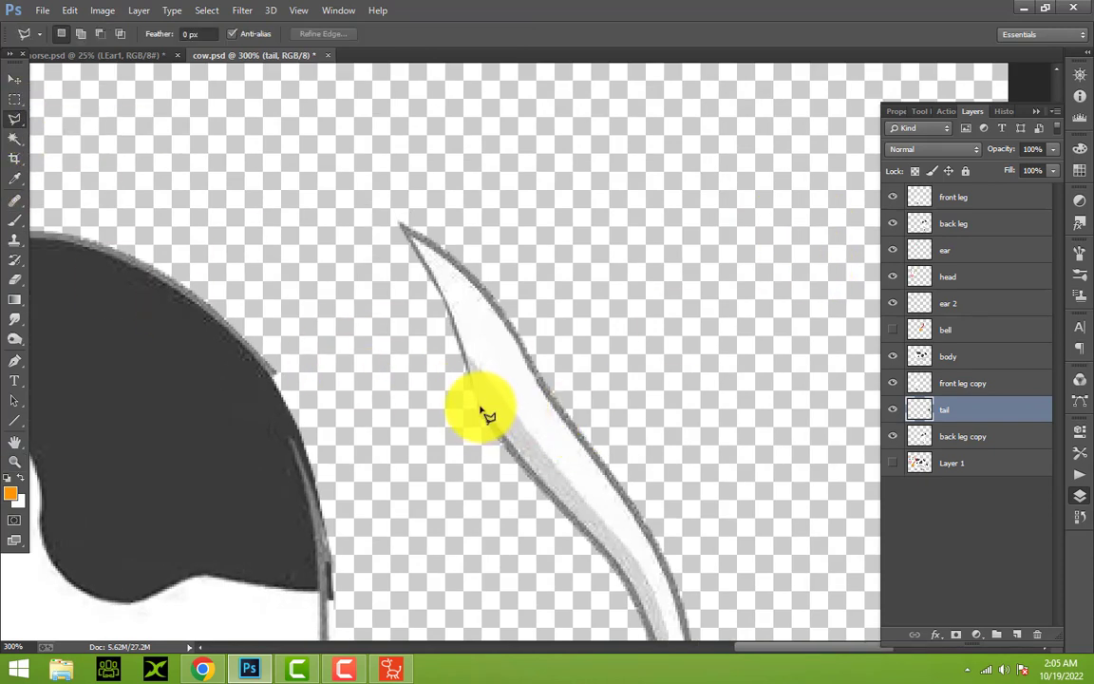
pyautogui.click(478, 402)
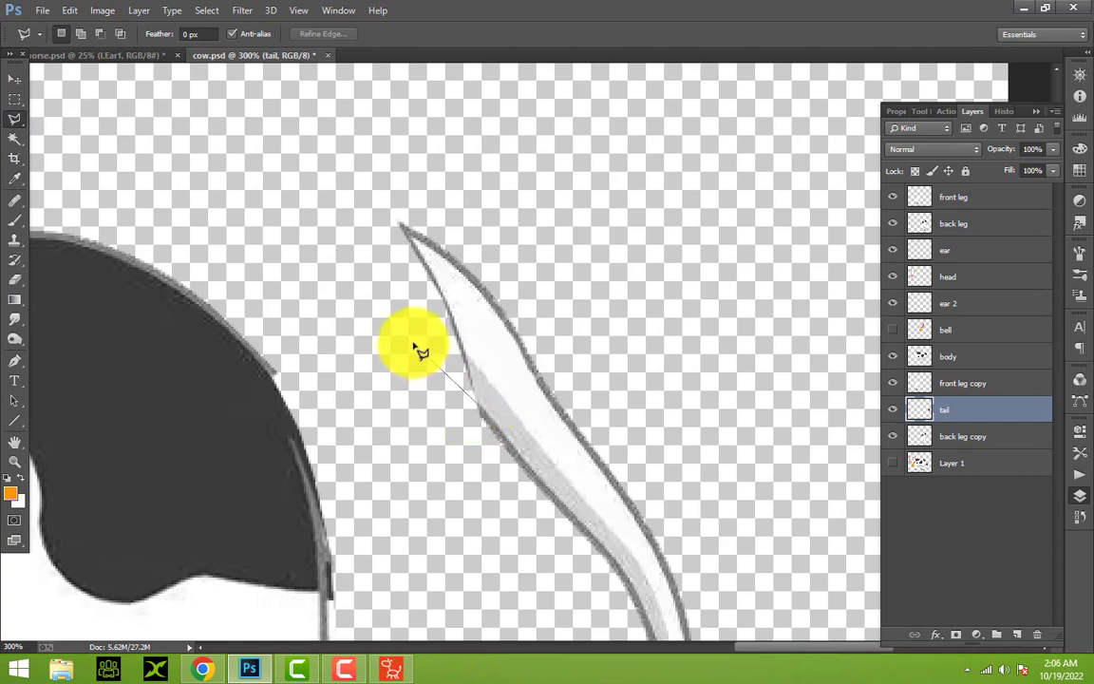
pyautogui.doubleClick(414, 344)
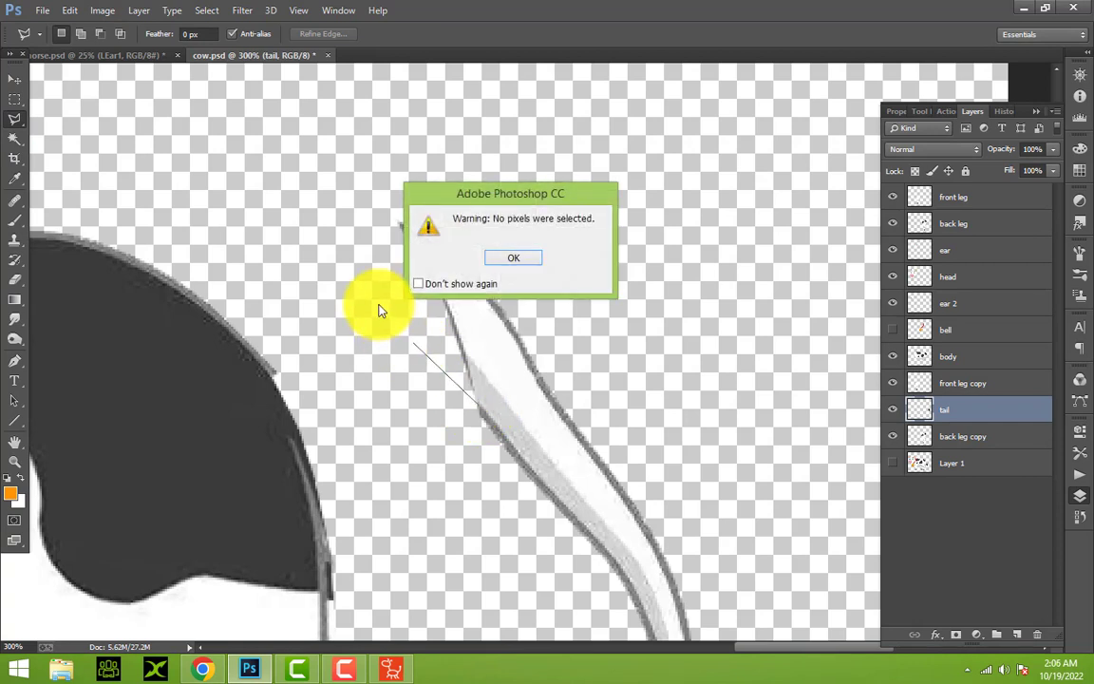
pyautogui.click(502, 260)
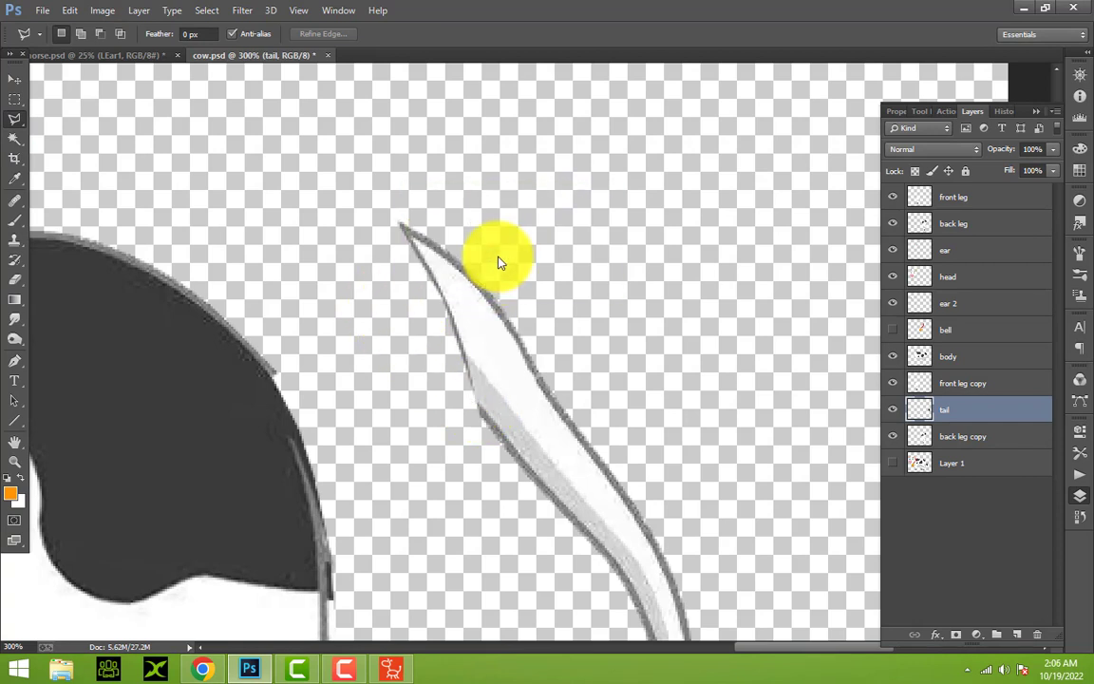
pyautogui.click(482, 406)
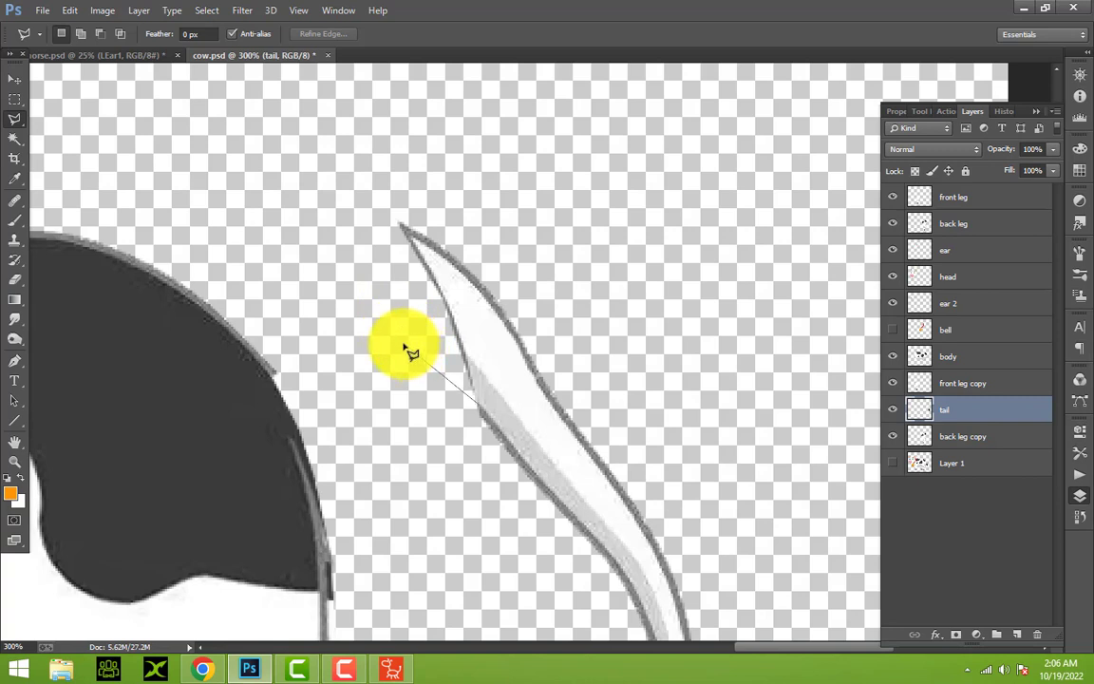
pyautogui.click(354, 285)
pyautogui.click(350, 249)
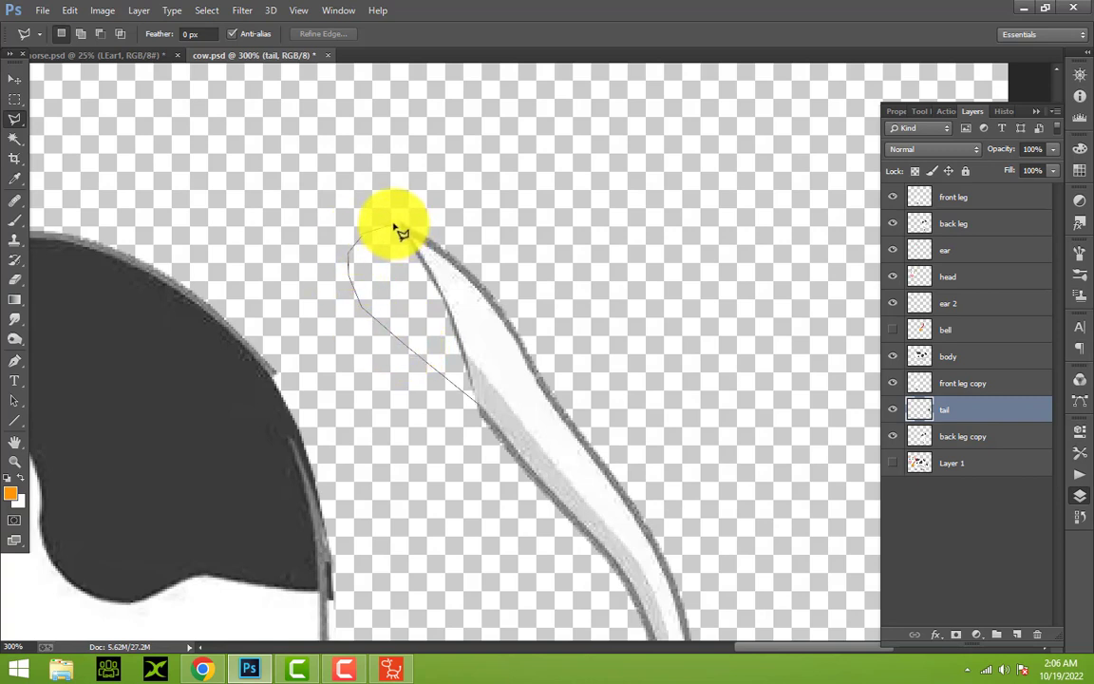
pyautogui.click(400, 226)
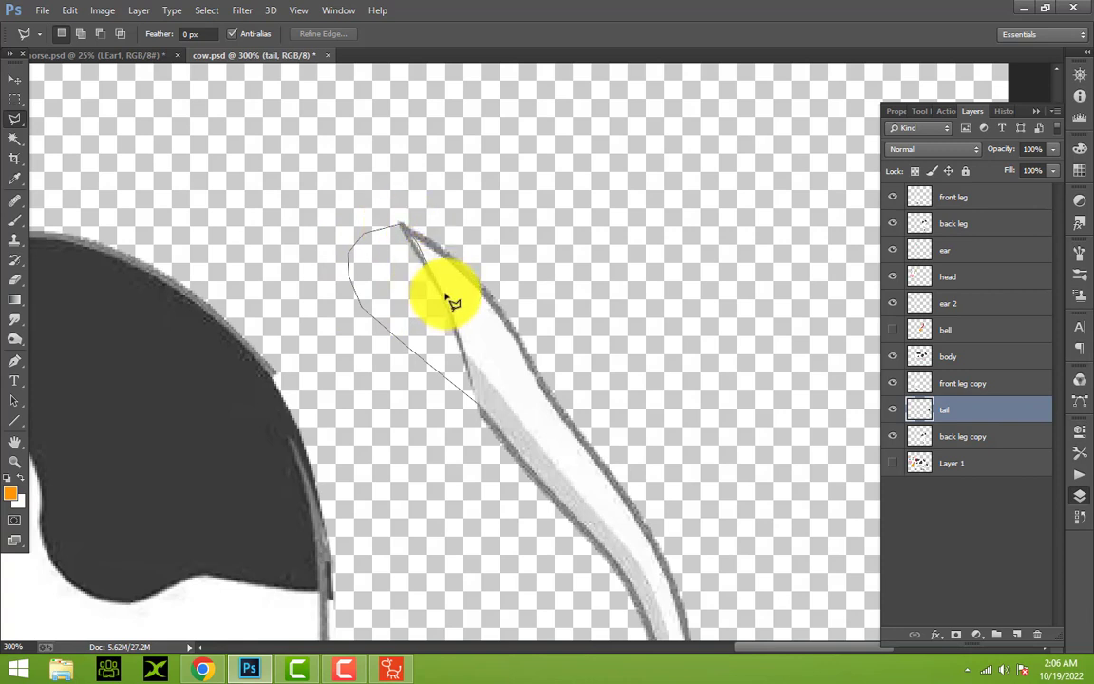
pyautogui.click(481, 406)
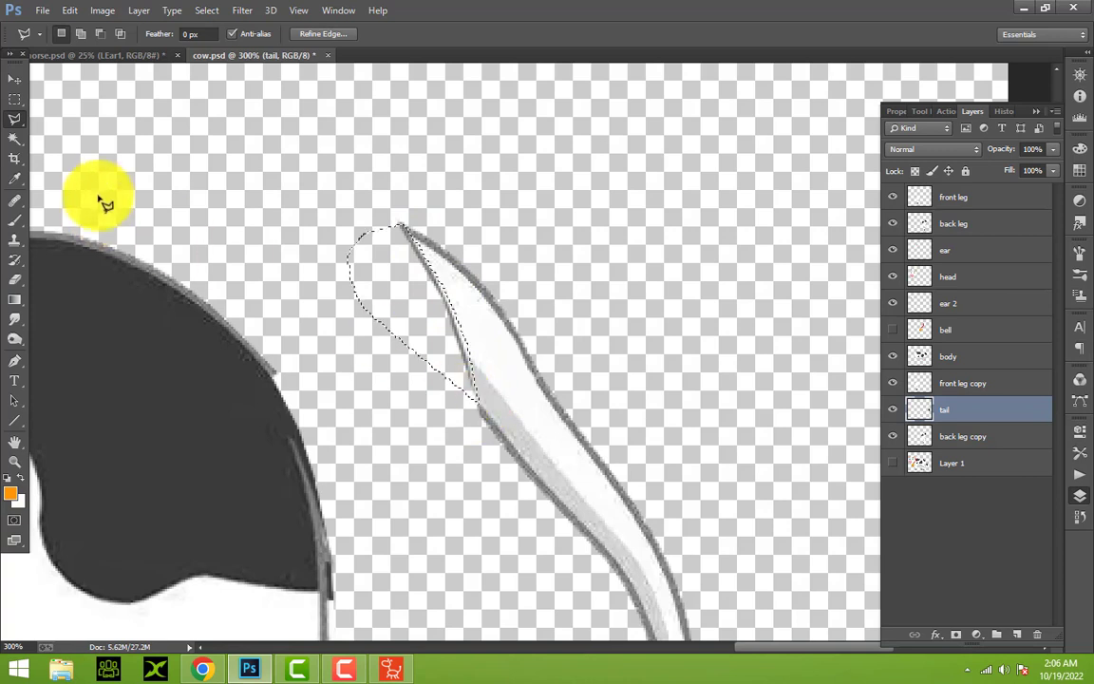
# Brush the selected tail tip solid white, then deselect it
pyautogui.click(15, 219)
pyautogui.moveTo(465, 429); pyautogui.dragTo(288, 168)
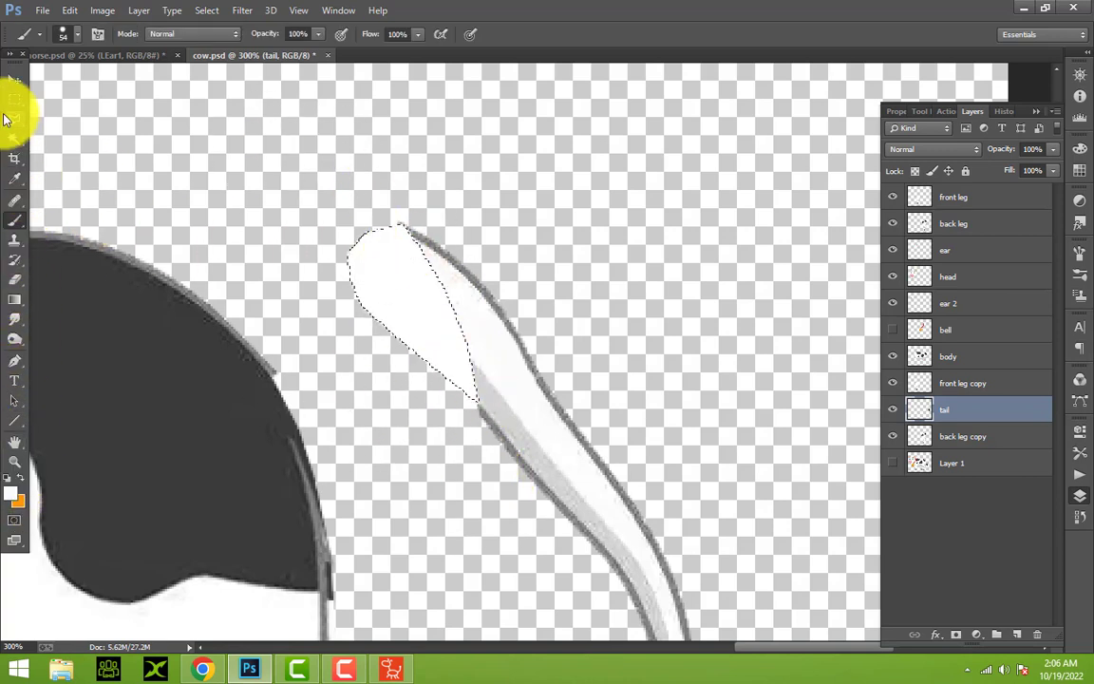
pyautogui.moveTo(14, 118); pyautogui.dragTo(55, 127)
pyautogui.hotkey('ctrl', 'd')
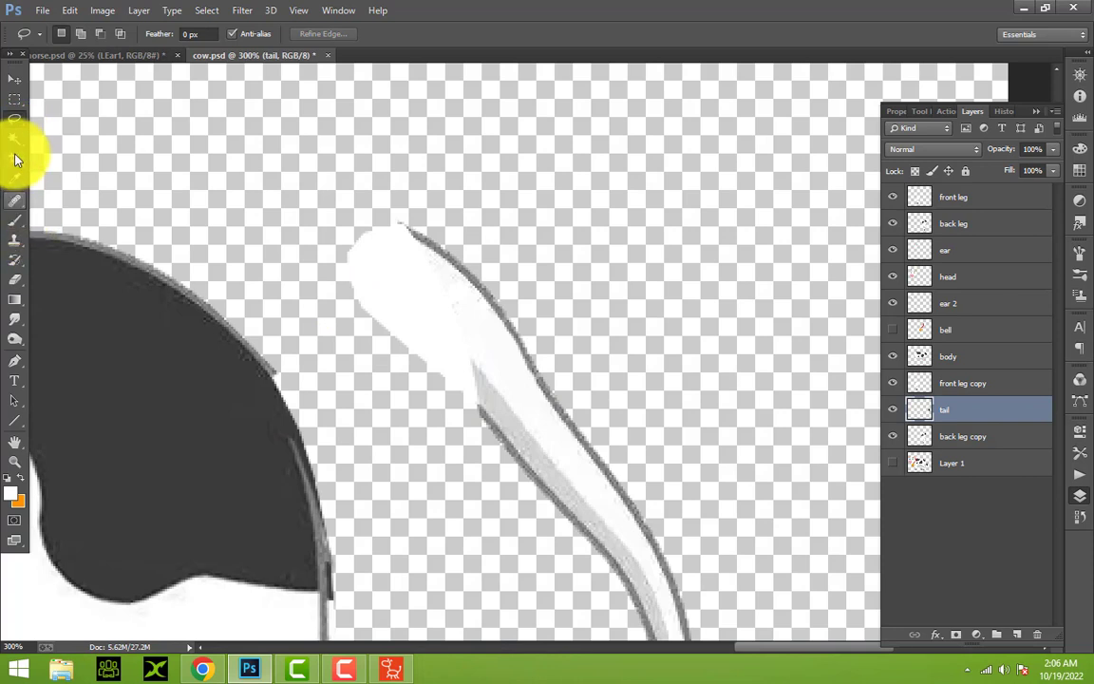
pyautogui.click(14, 98)
pyautogui.click(11, 119)
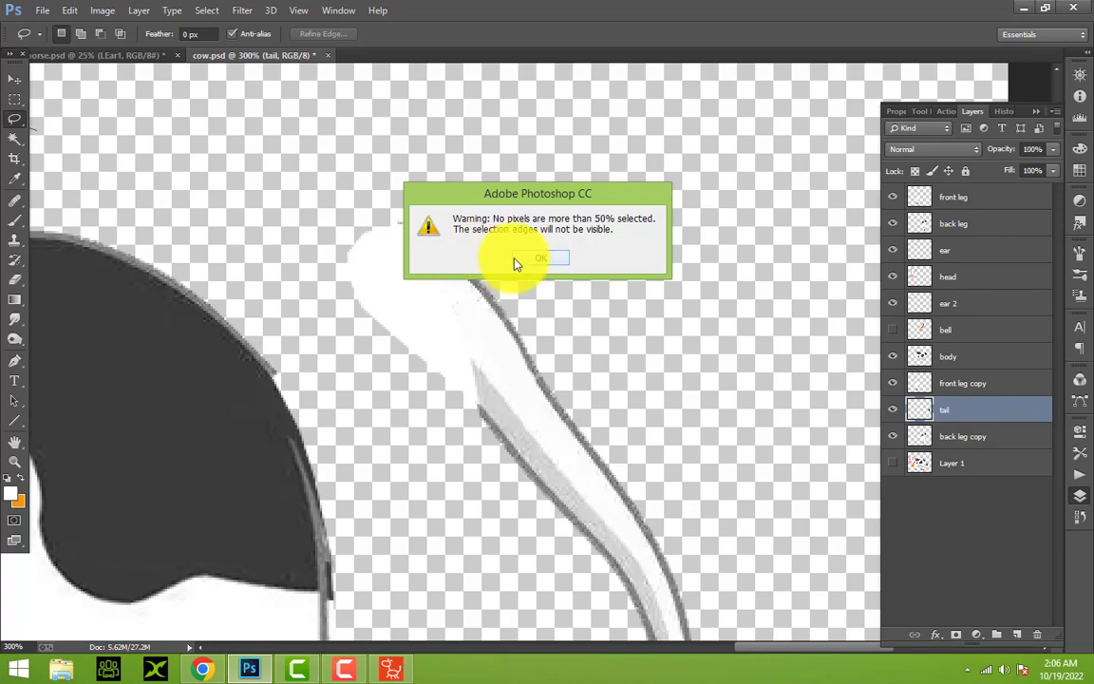
pyautogui.click(524, 258)
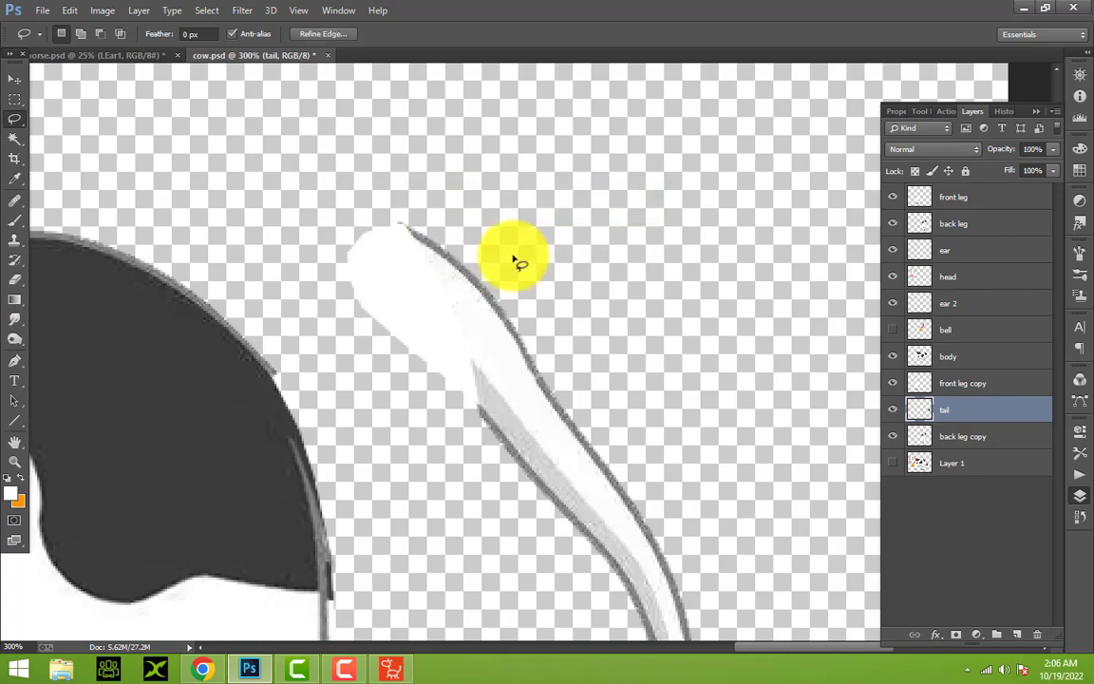
pyautogui.rightClick(15, 120)
# Polygonal-lasso the left side of the repainted tail tip
pyautogui.click(57, 130)
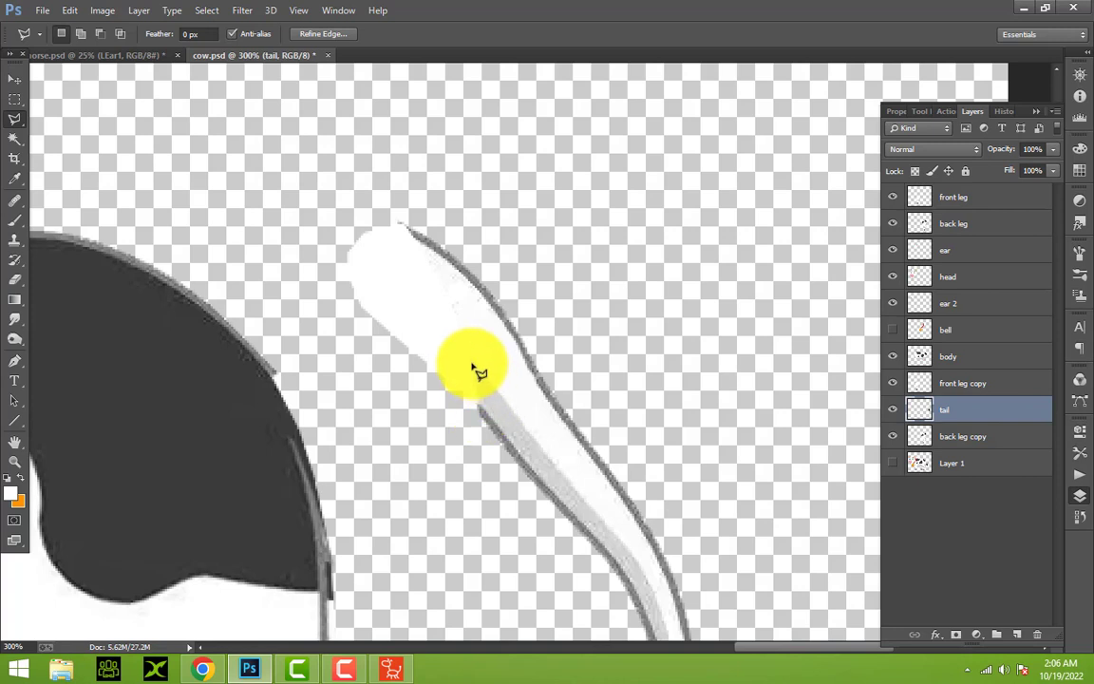
pyautogui.click(473, 363)
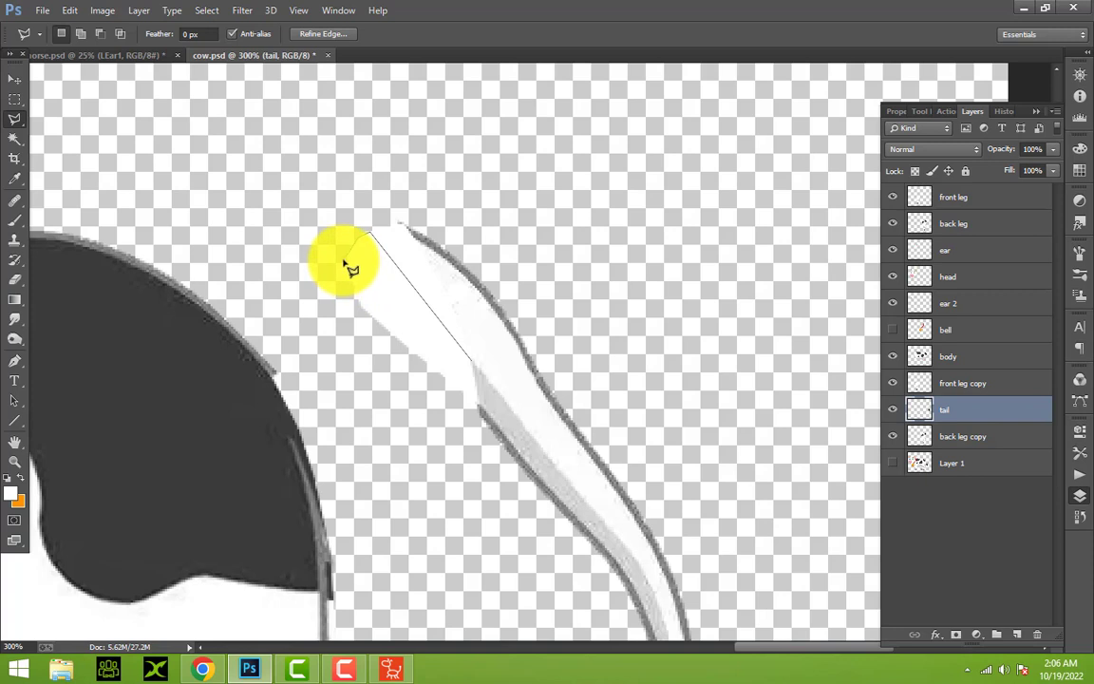
pyautogui.click(348, 264)
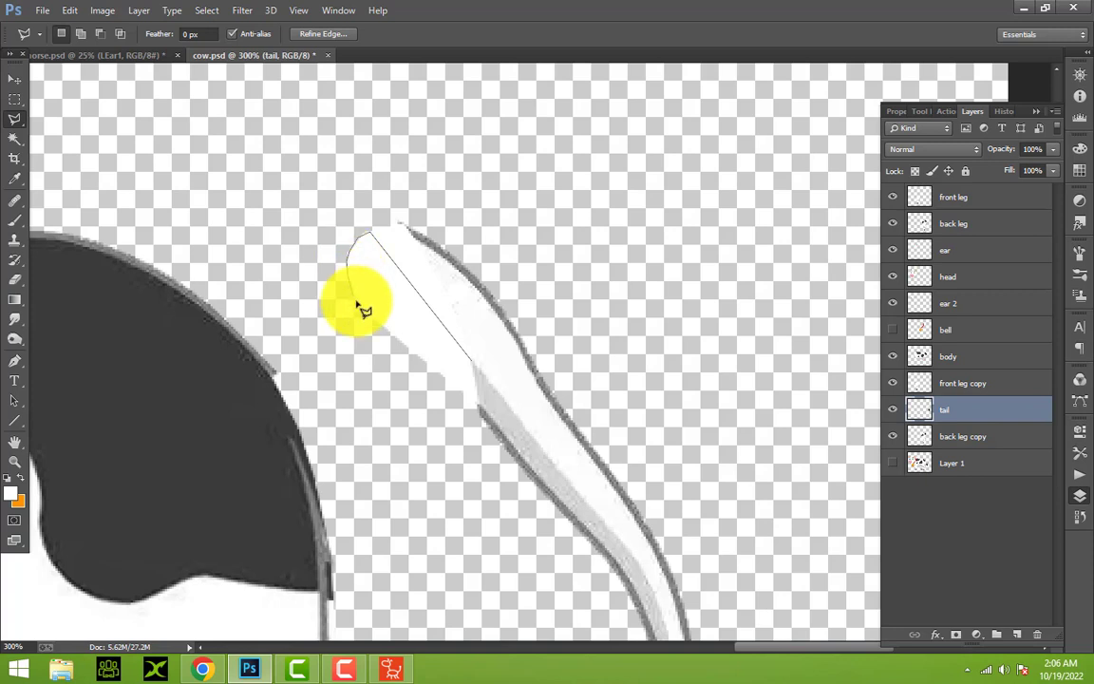
pyautogui.moveTo(366, 308); pyautogui.dragTo(484, 413)
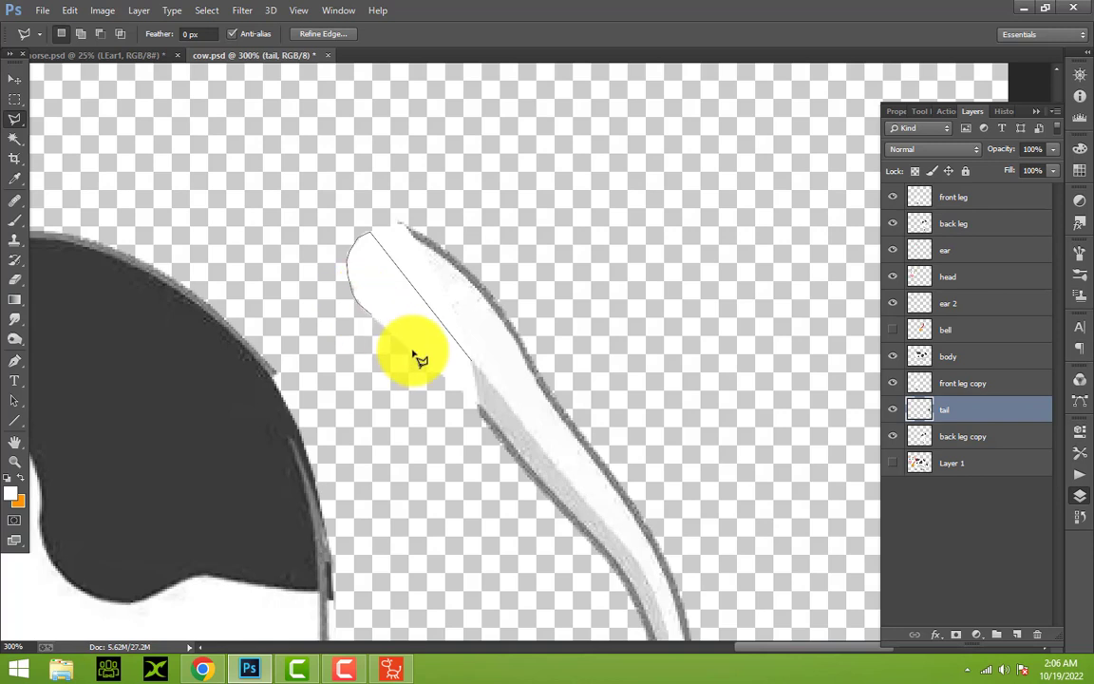
pyautogui.click(481, 410)
pyautogui.doubleClick(477, 368)
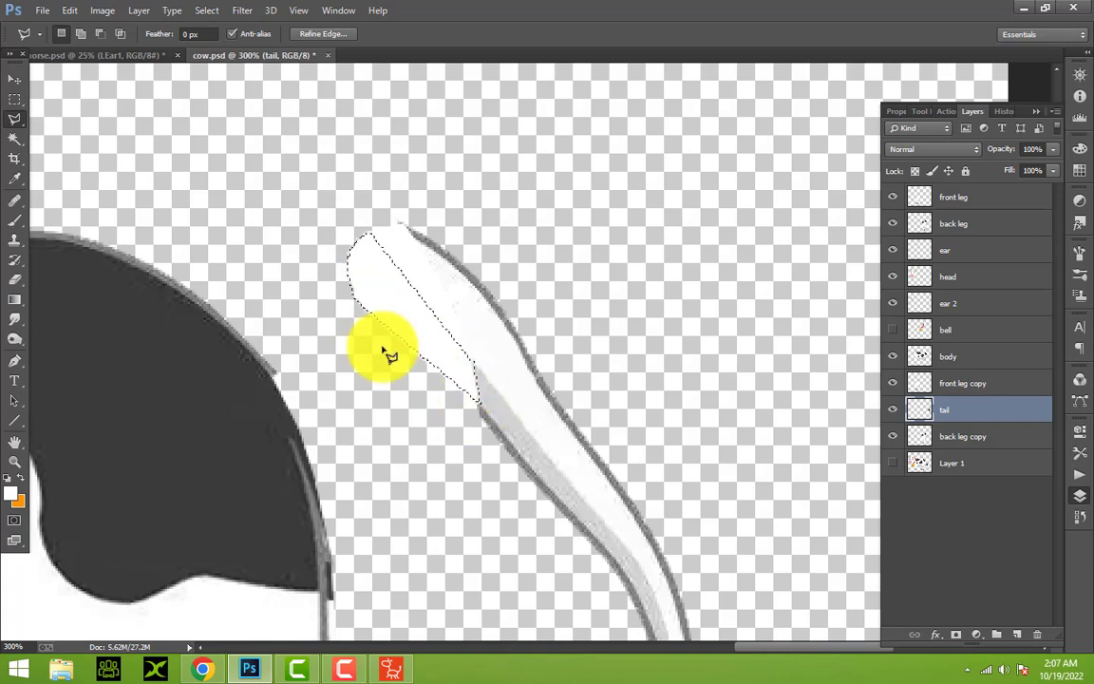
# Sample light grey d9d9d9 and brush it into the selected tail area
pyautogui.click(11, 494)
pyautogui.click(653, 631)
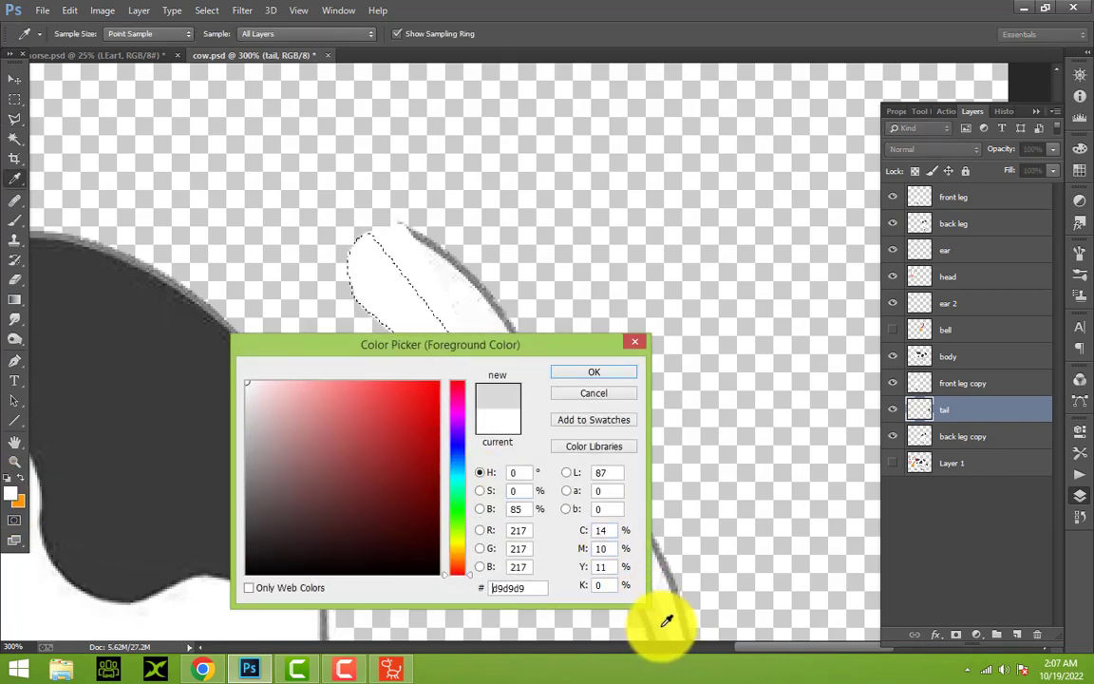
pyautogui.click(598, 373)
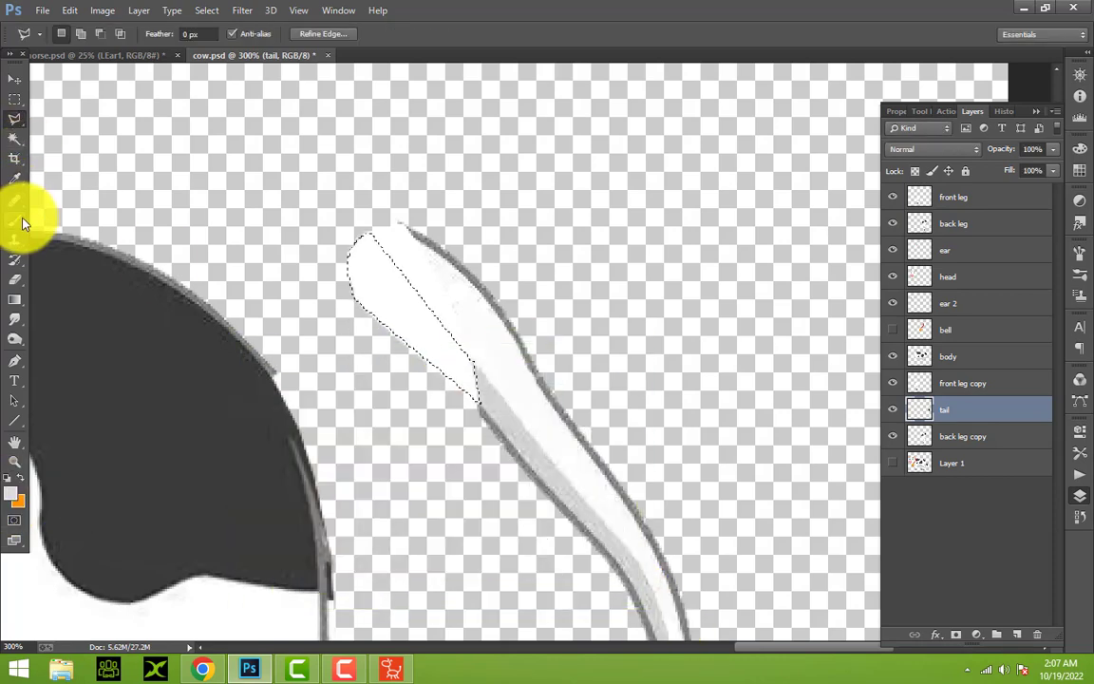
pyautogui.click(16, 220)
pyautogui.moveTo(470, 382); pyautogui.dragTo(380, 266)
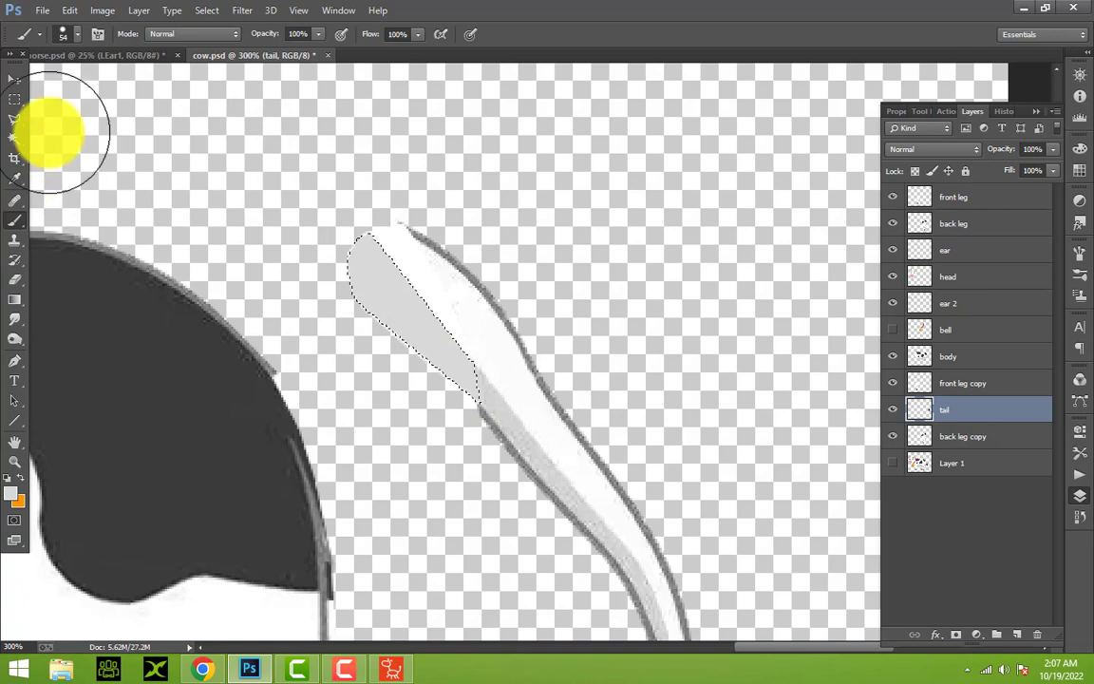
pyautogui.click(16, 119)
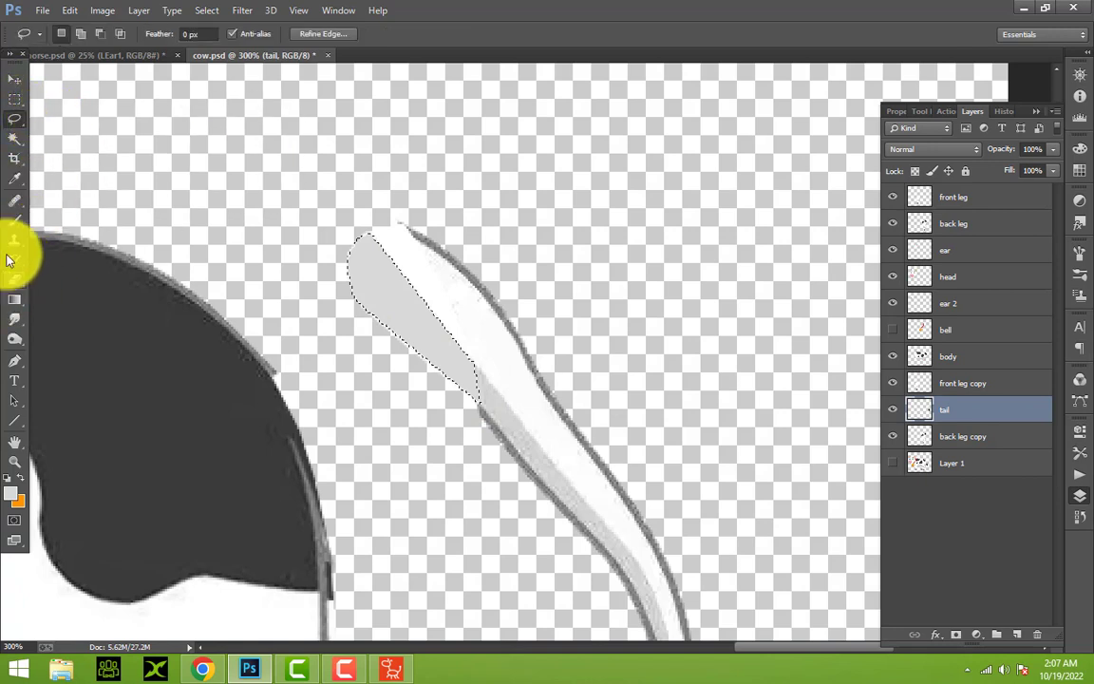
pyautogui.click(16, 220)
# Set the brush size to 4, pick darker grey 8b8b8b, and drop the selection
pyautogui.click(76, 38)
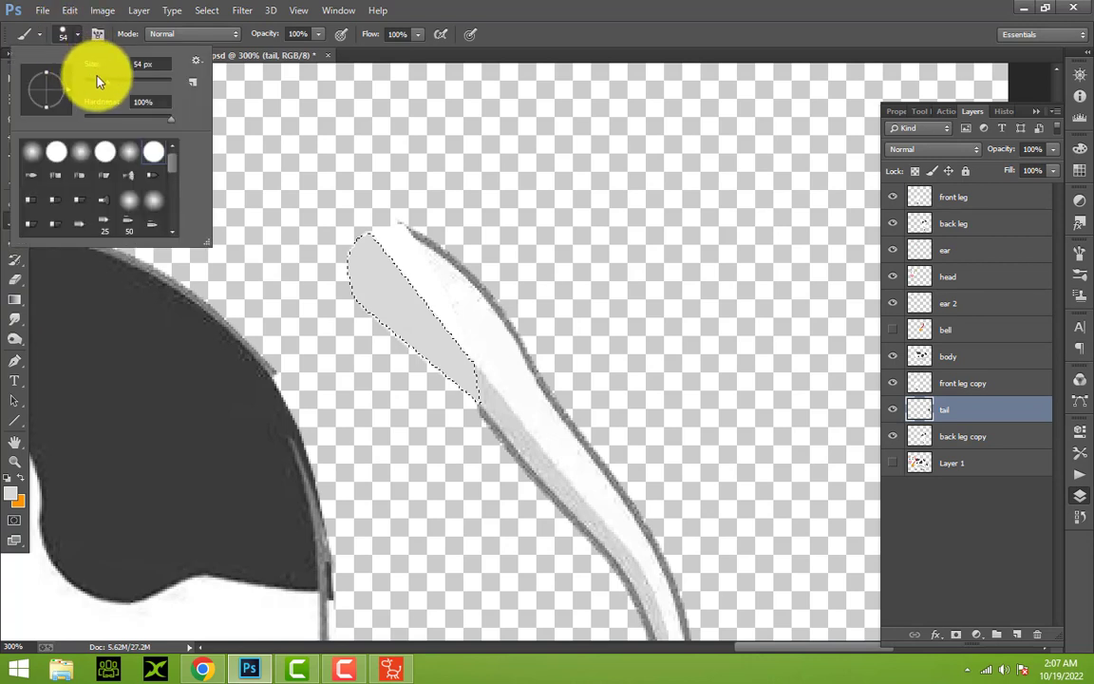
pyautogui.click(142, 64)
pyautogui.write('4')
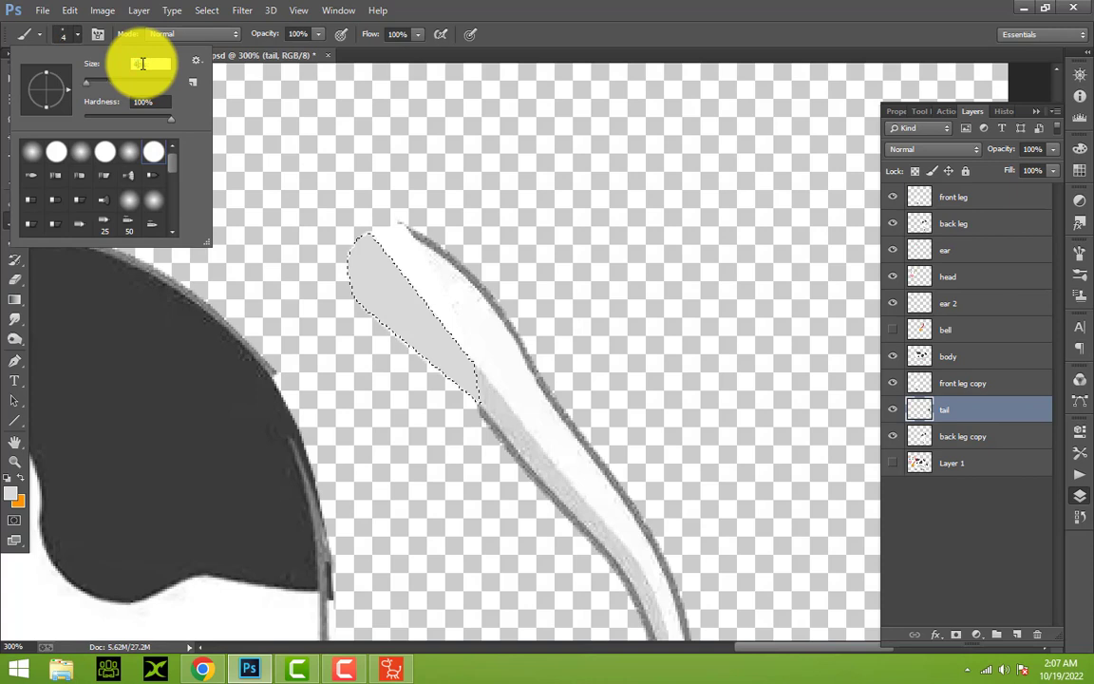
pyautogui.press('Return')
pyautogui.click(13, 495)
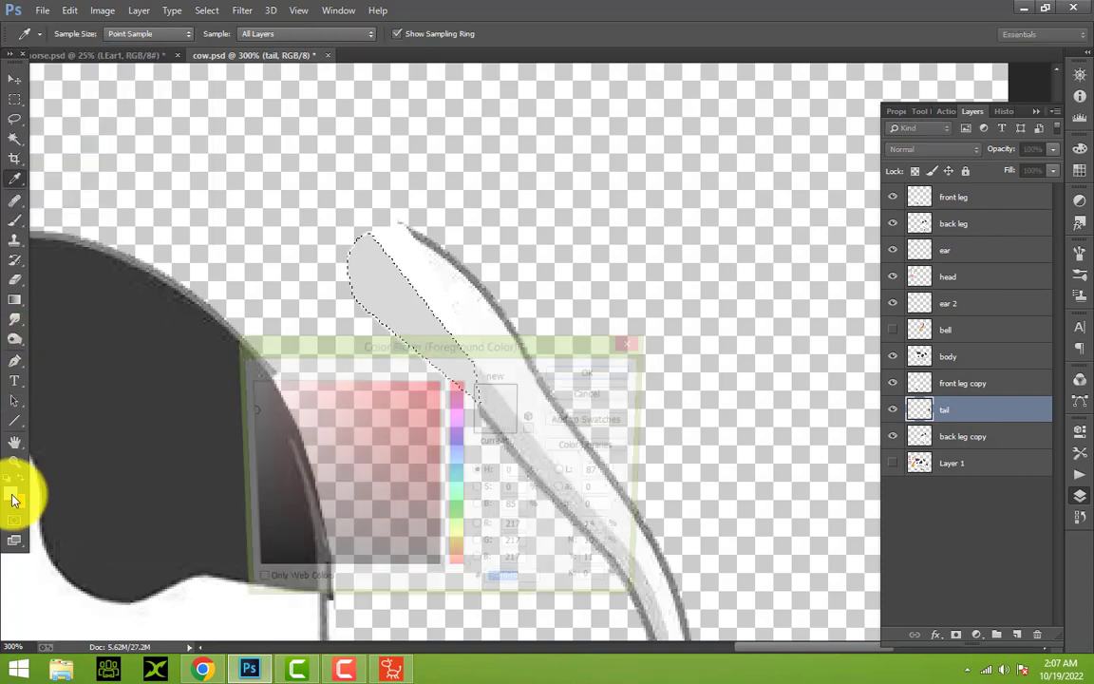
pyautogui.click(498, 294)
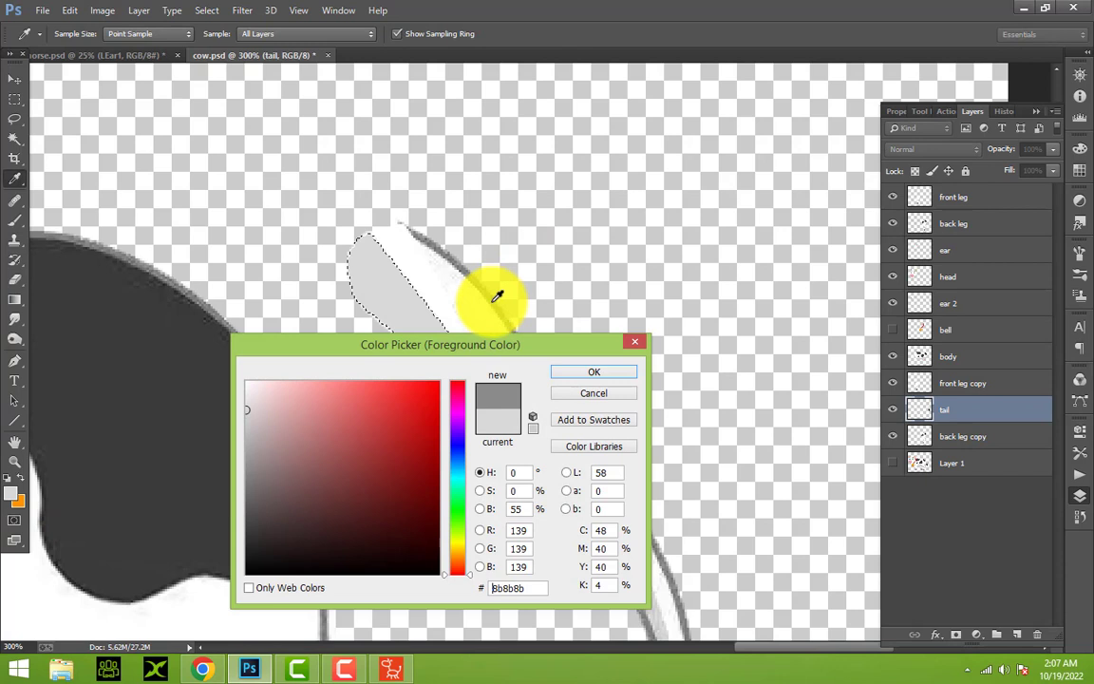
pyautogui.click(607, 372)
pyautogui.rightClick(12, 119)
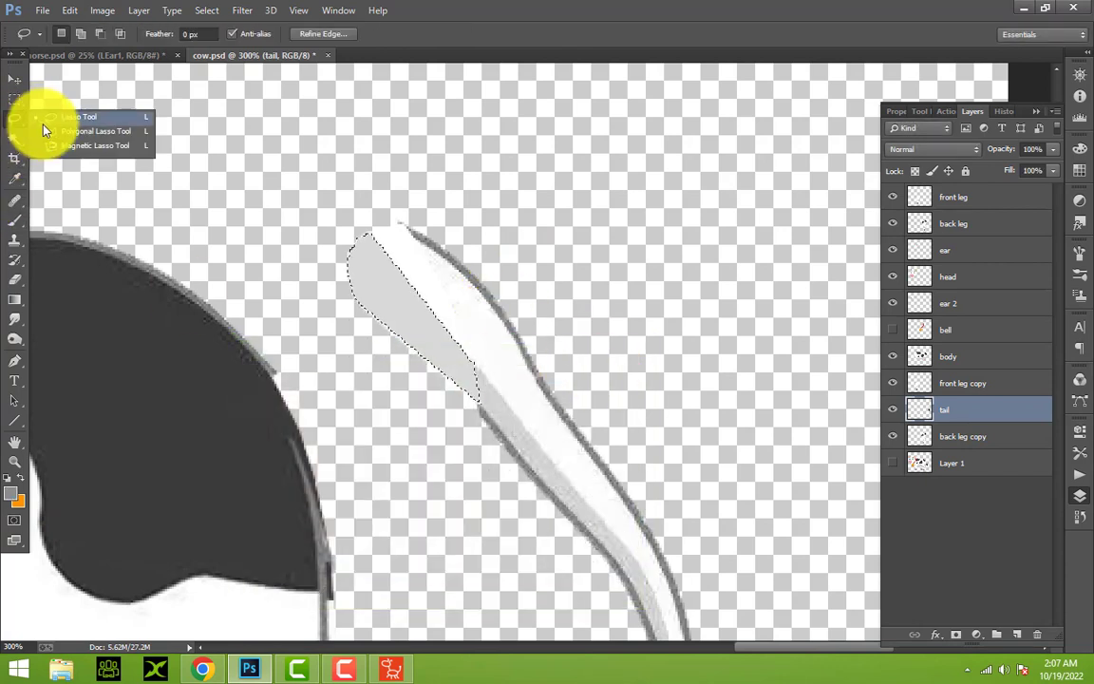
pyautogui.click(73, 113)
pyautogui.click(140, 182)
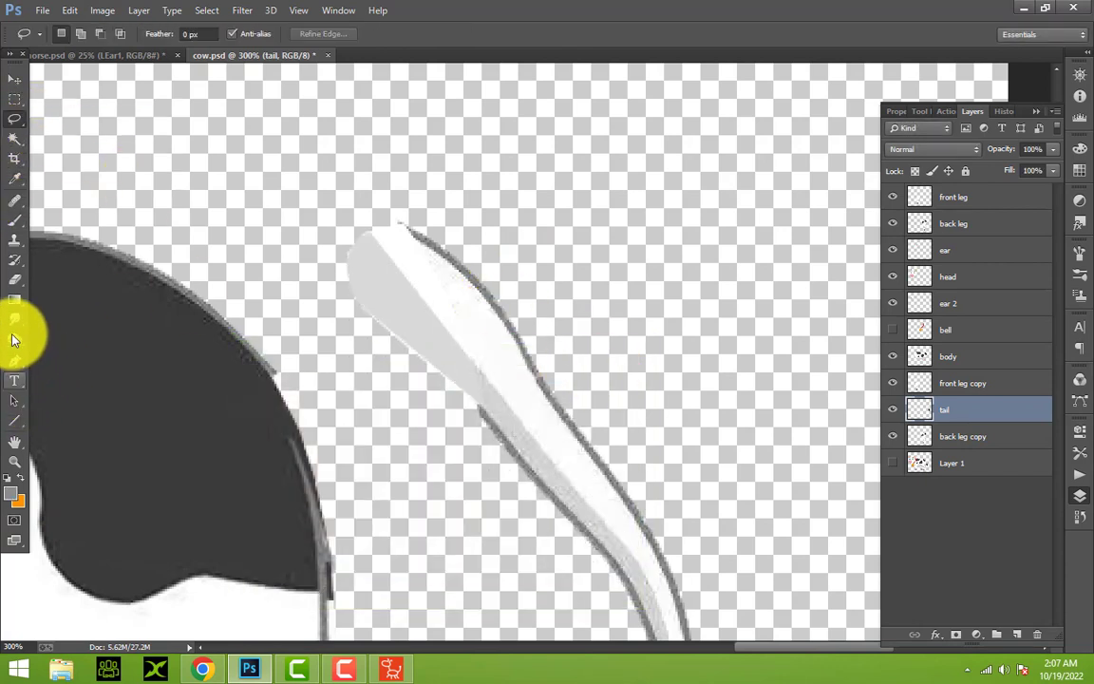
pyautogui.click(16, 221)
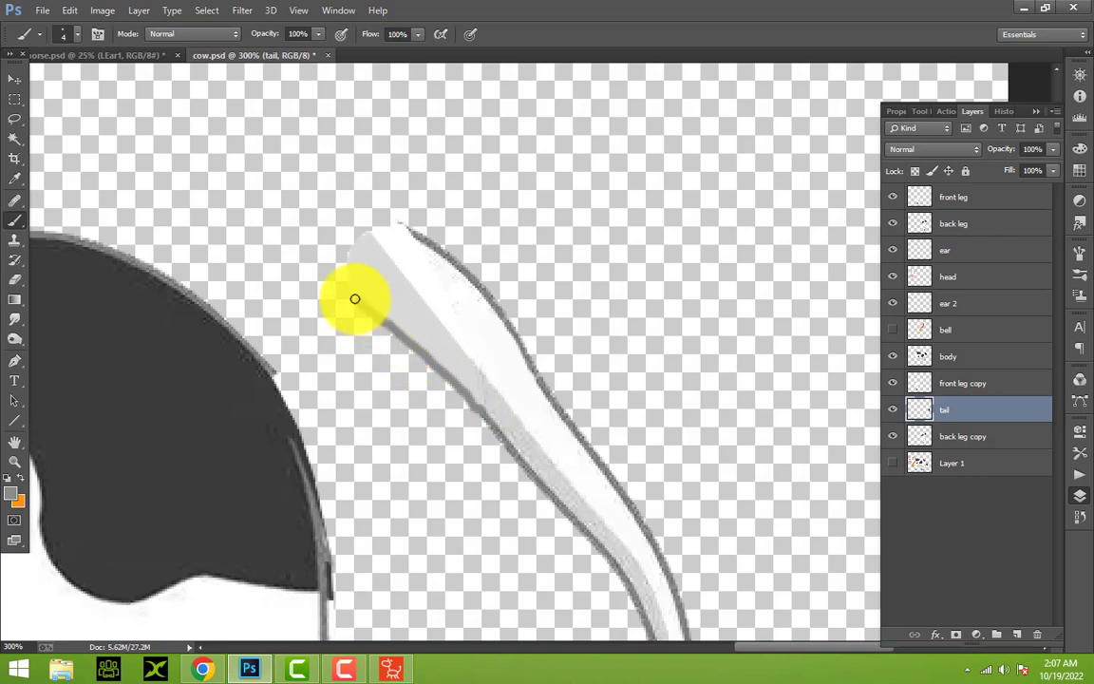
# Outline the tail tip in dark grey, shift the tail down-left onto the rump, and fit the view
pyautogui.moveTo(351, 291); pyautogui.dragTo(377, 243)
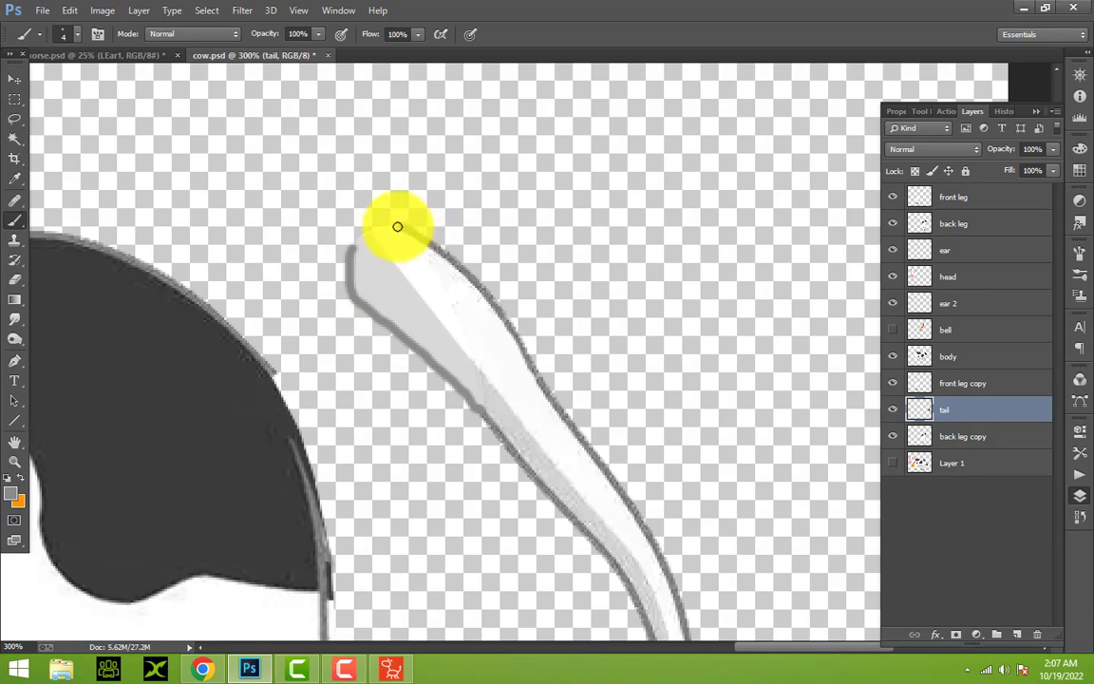
pyautogui.click(11, 81)
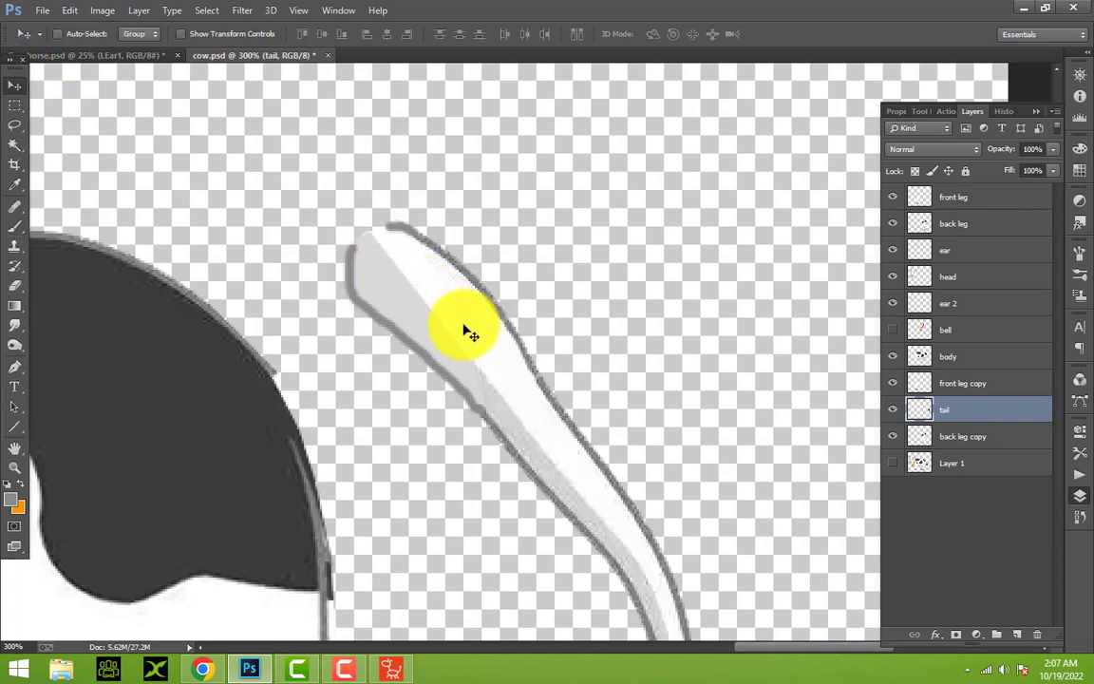
pyautogui.moveTo(465, 330)
pyautogui.mouseDown()
pyautogui.moveTo(292, 462)
pyautogui.moveTo(288, 441)
pyautogui.mouseUp()
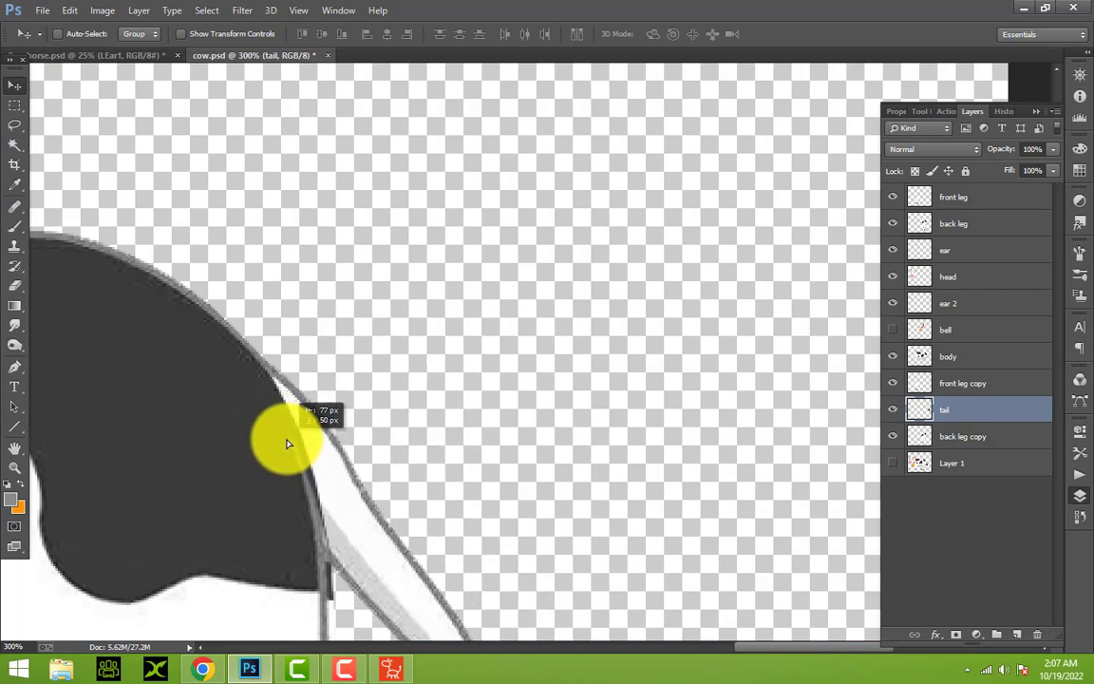
pyautogui.click(14, 467)
pyautogui.click(438, 34)
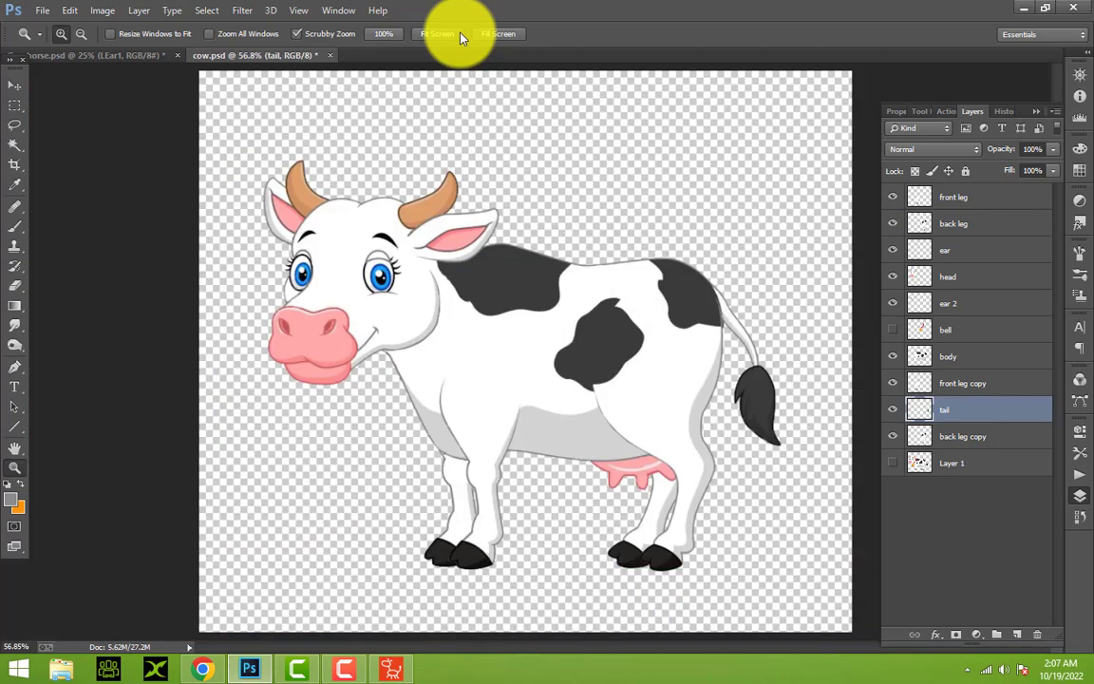